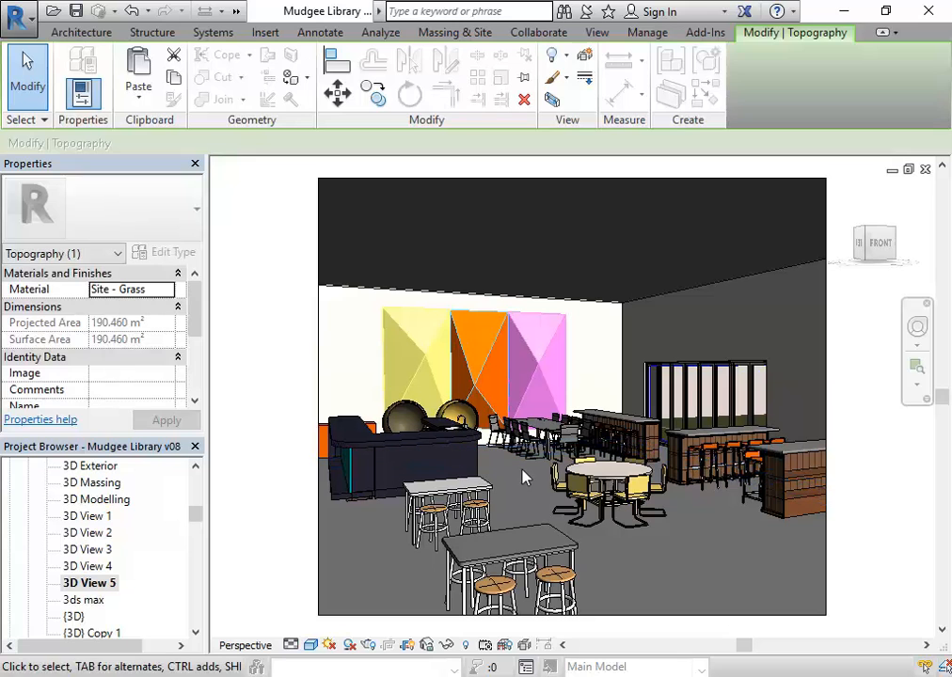
# - Select the floor, a wall and the round dining table in turn to check what kind of element each is
pyautogui.click(482, 455)
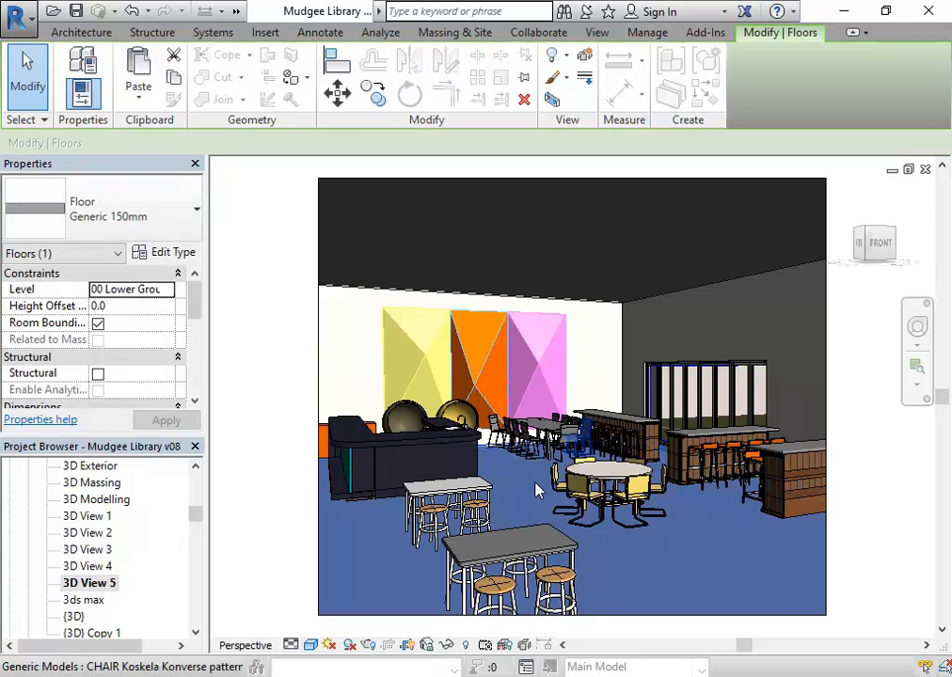
pyautogui.click(625, 329)
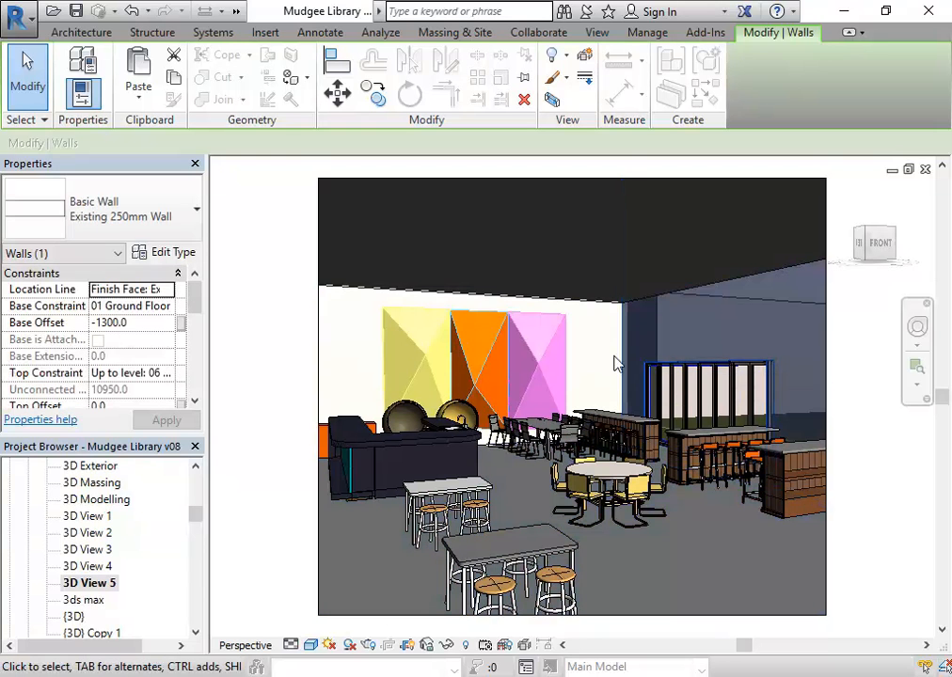
pyautogui.press('Escape')
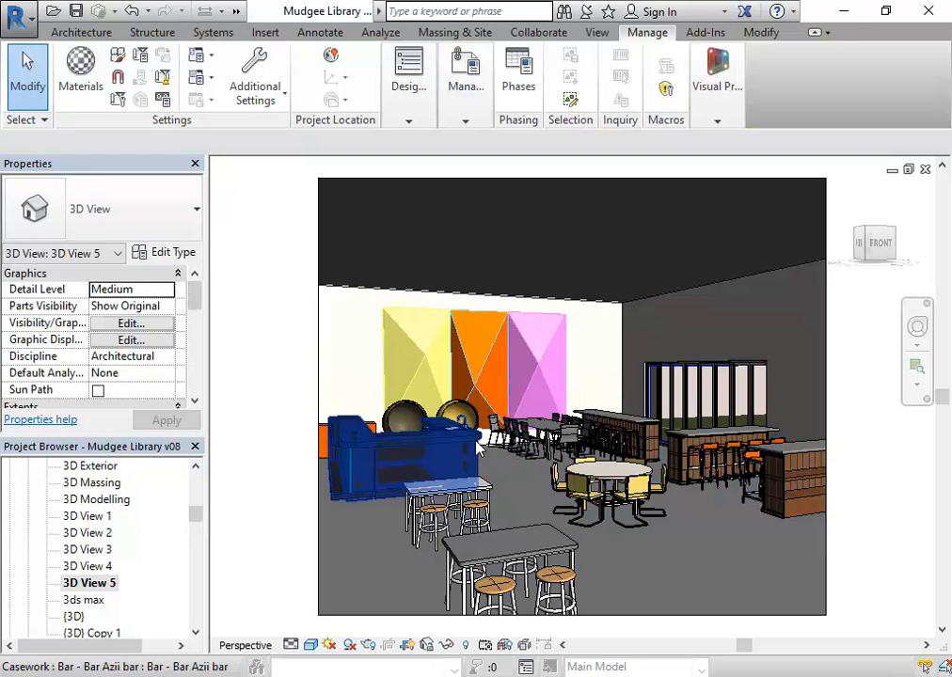
pyautogui.click(498, 475)
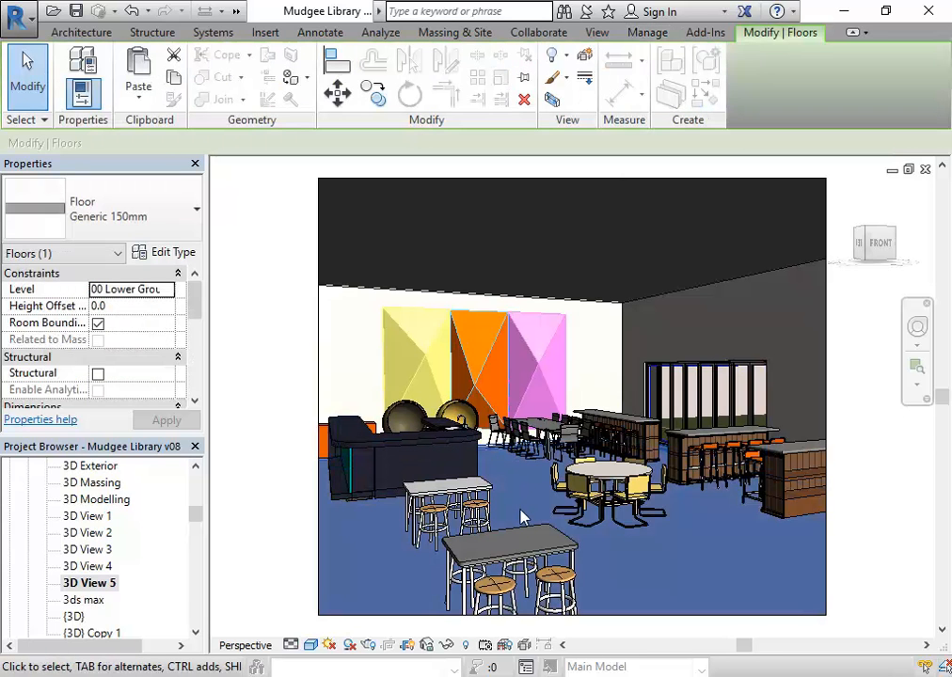
pyautogui.click(568, 509)
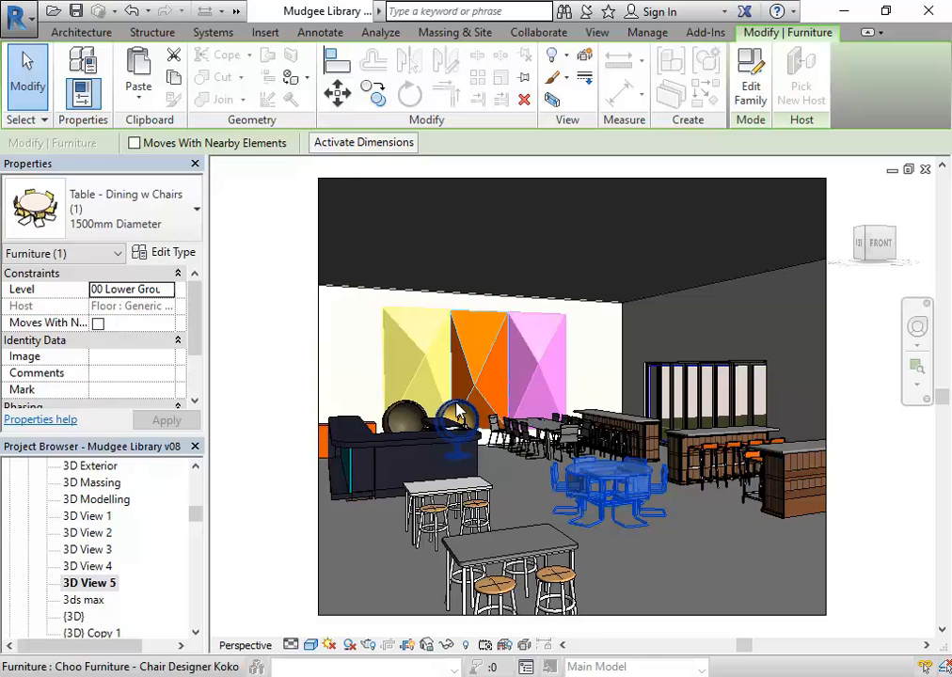
pyautogui.click(321, 426)
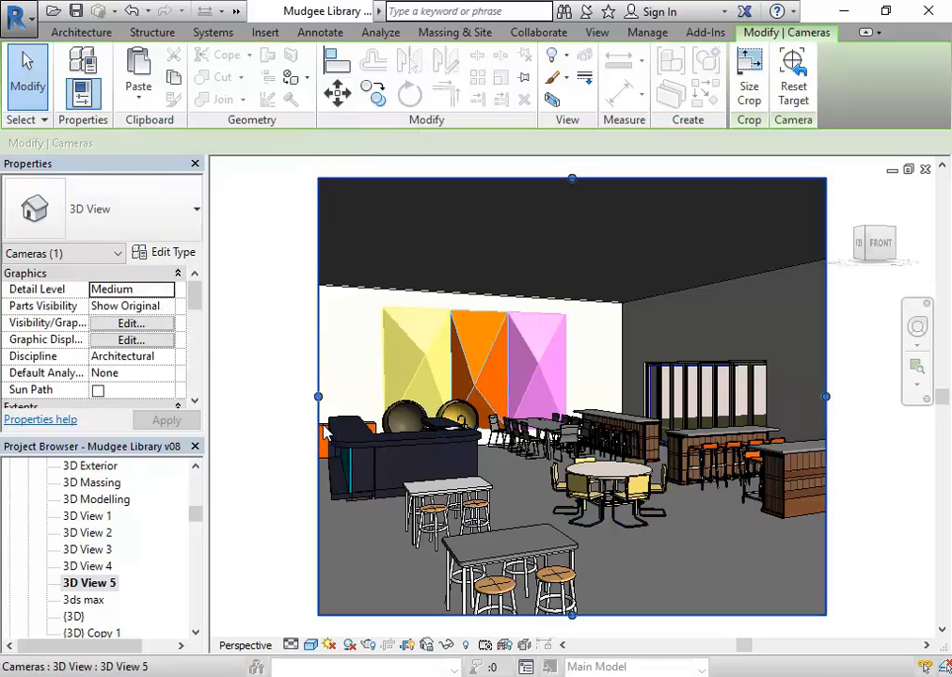
pyautogui.click(351, 373)
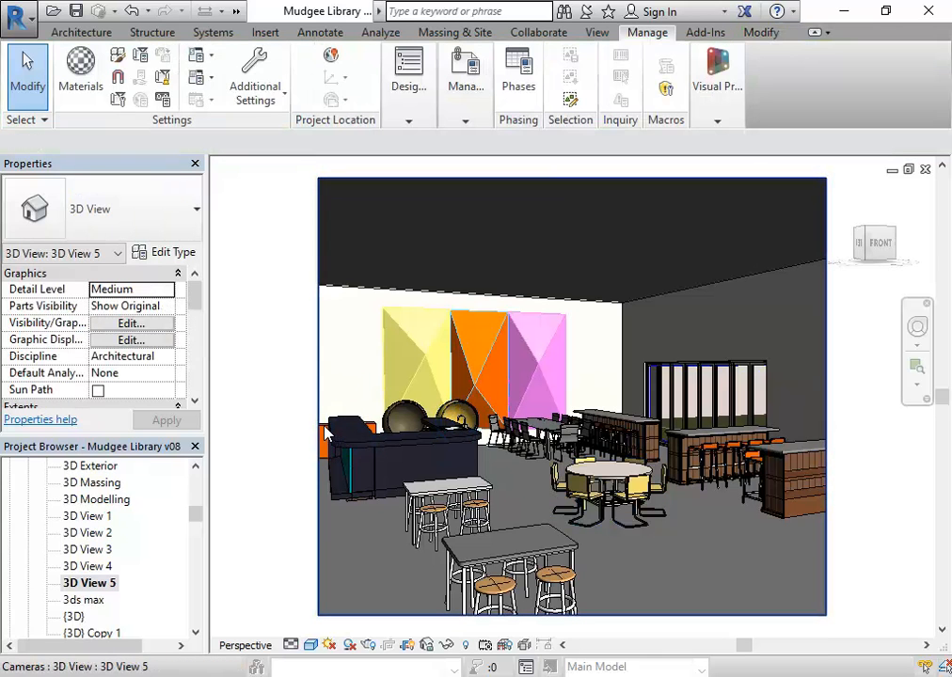
# - Review the type properties of the orange casework bench behind the dark counter, including its family and type
pyautogui.click(393, 480)
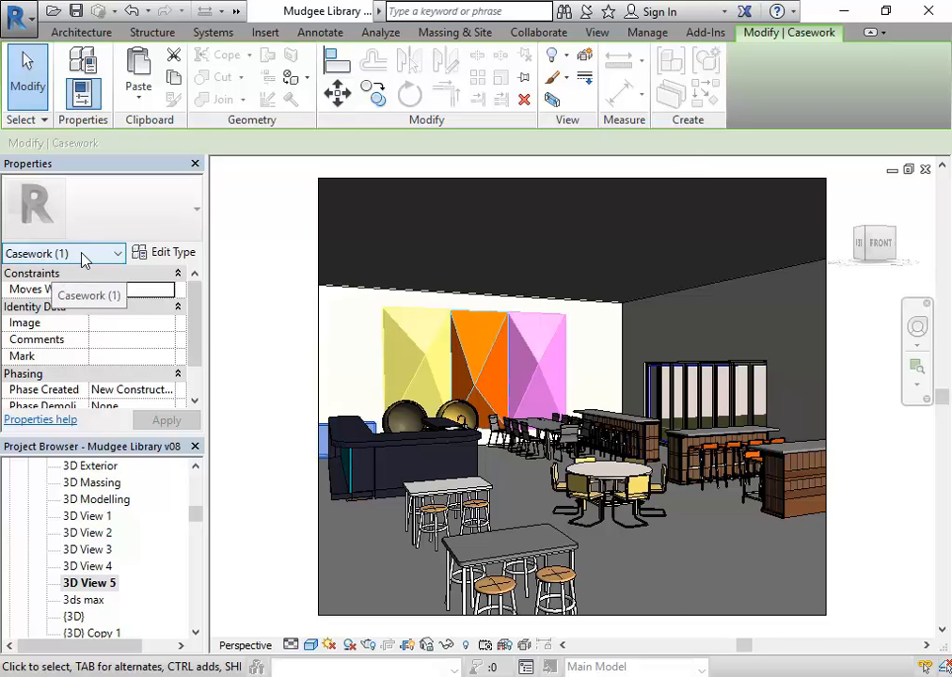
pyautogui.click(138, 254)
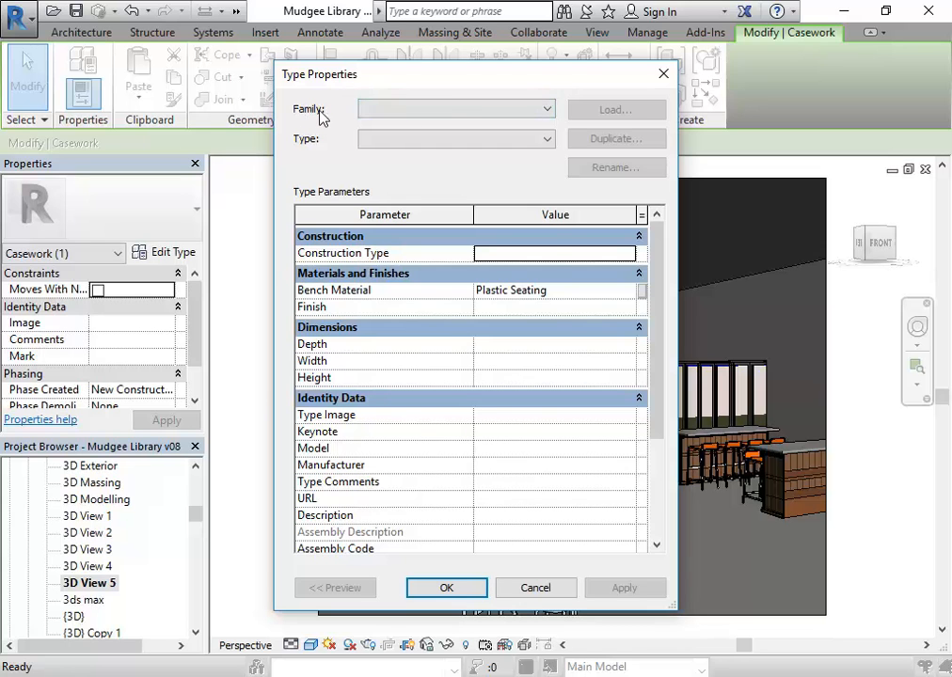
pyautogui.click(461, 111)
pyautogui.click(461, 112)
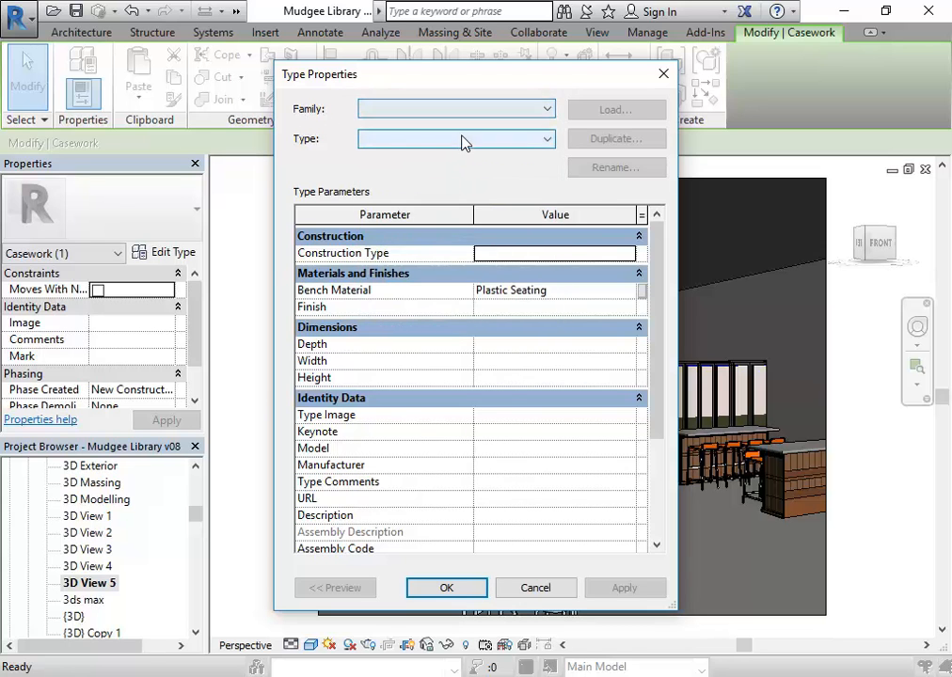
pyautogui.click(534, 592)
# - Review the type properties of the round dining table with chairs without changing them
pyautogui.click(640, 499)
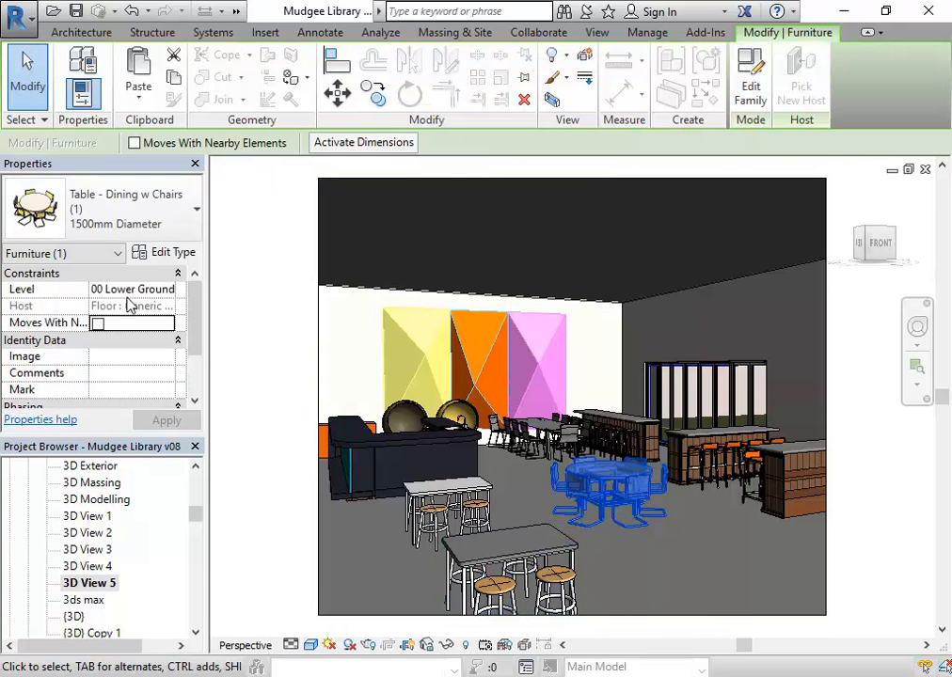
pyautogui.click(161, 254)
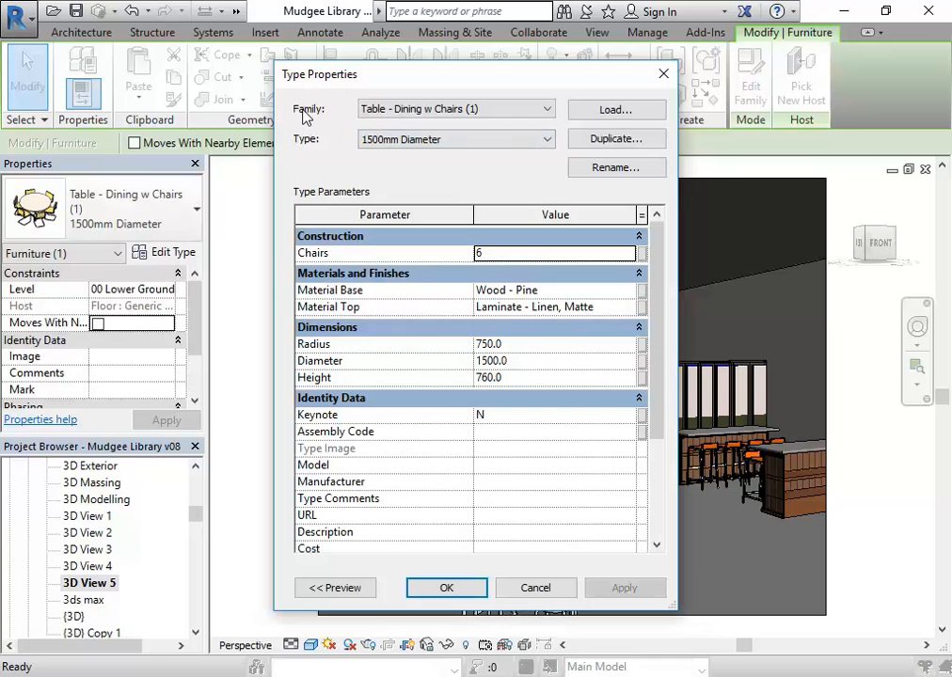
pyautogui.click(522, 589)
pyautogui.click(527, 522)
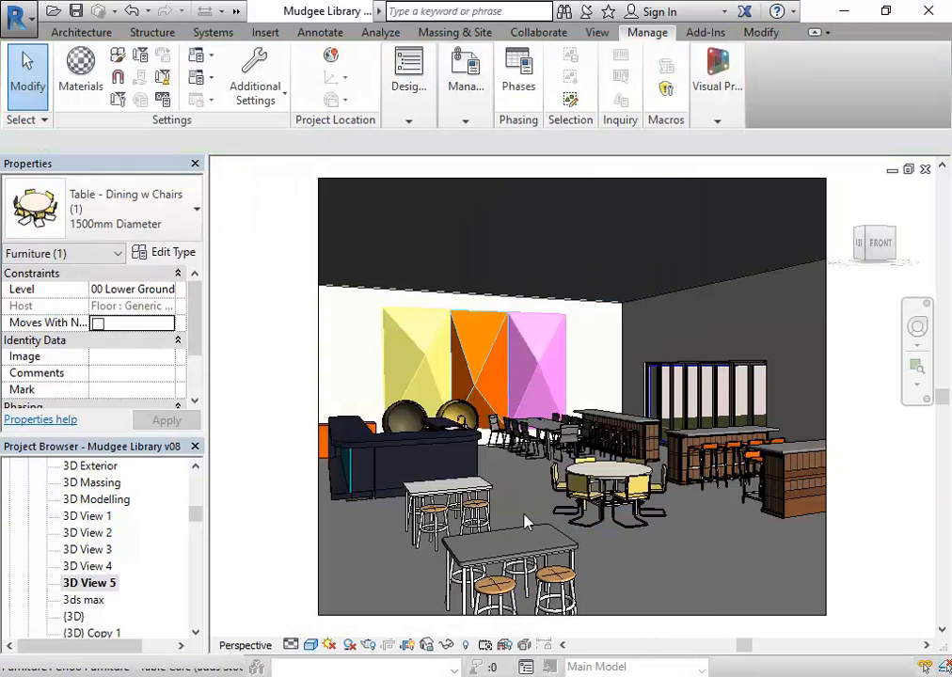
# - Open the layer structure of the Generic 150mm floor type and insert a new layer above the upper core boundary
pyautogui.click(487, 459)
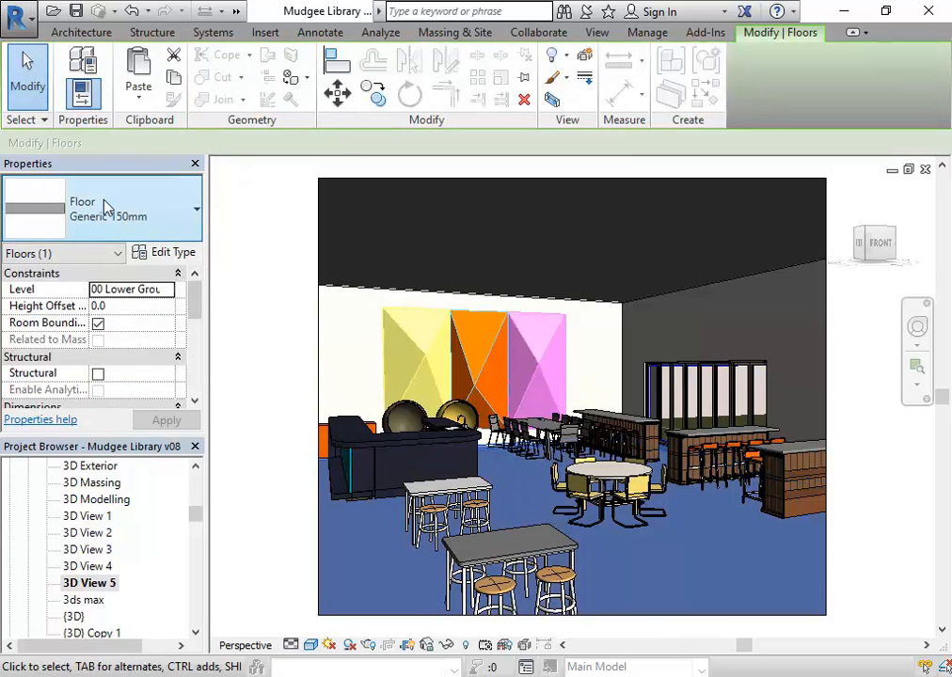
pyautogui.click(172, 253)
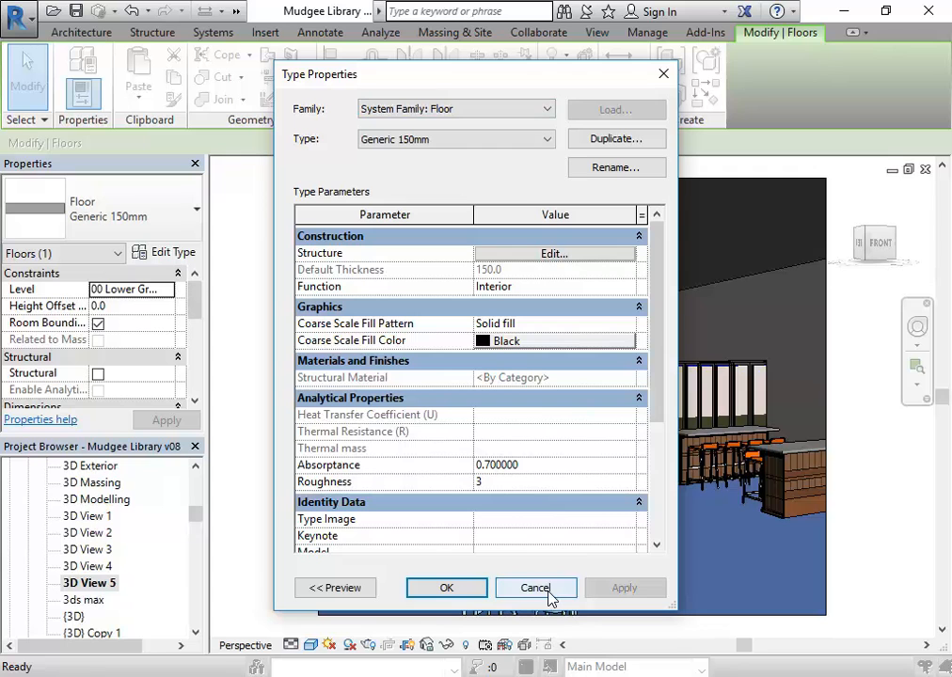
pyautogui.click(533, 262)
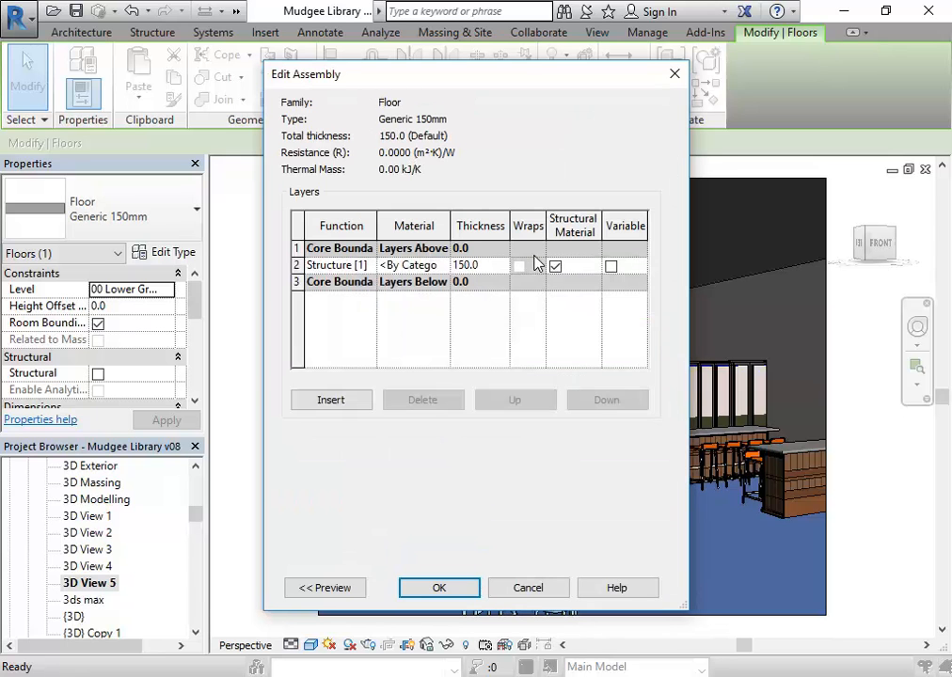
pyautogui.moveTo(453, 219)
pyautogui.mouseDown()
pyautogui.moveTo(493, 206)
pyautogui.moveTo(466, 223)
pyautogui.mouseUp()
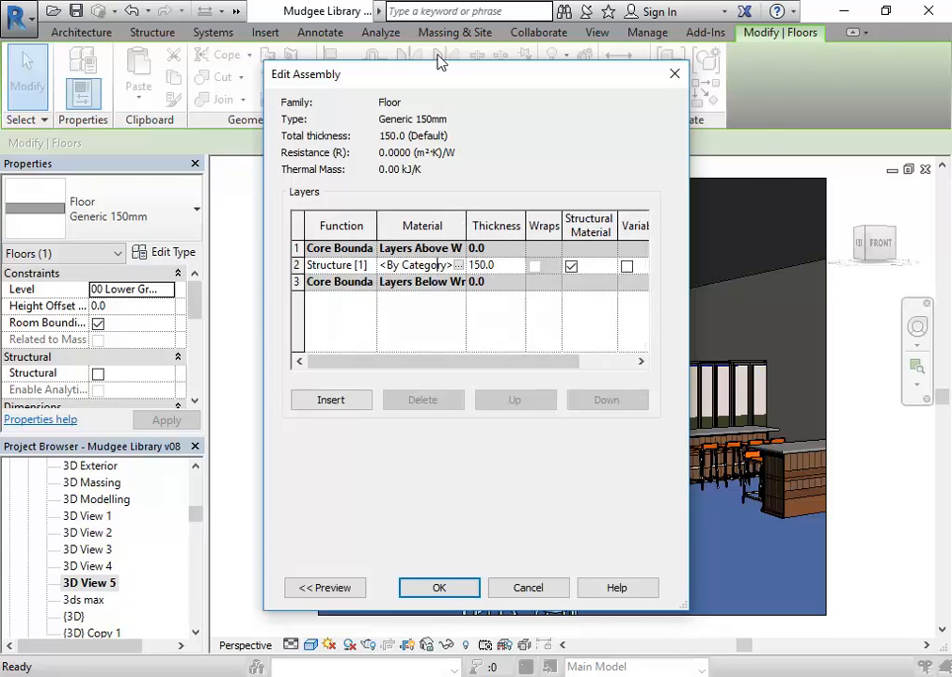
pyautogui.moveTo(464, 79); pyautogui.dragTo(542, 50)
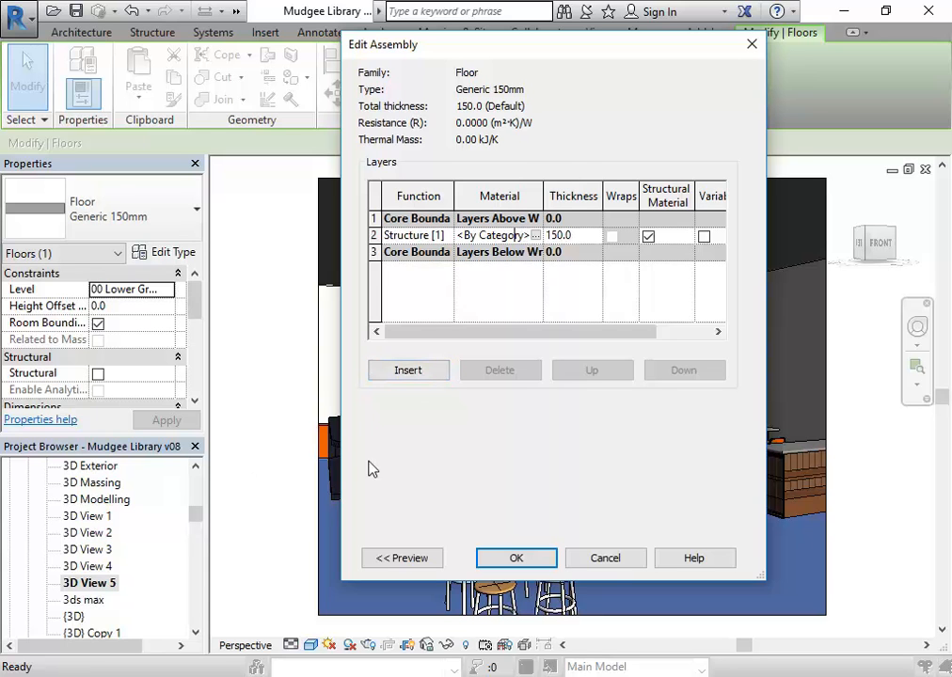
pyautogui.click(409, 371)
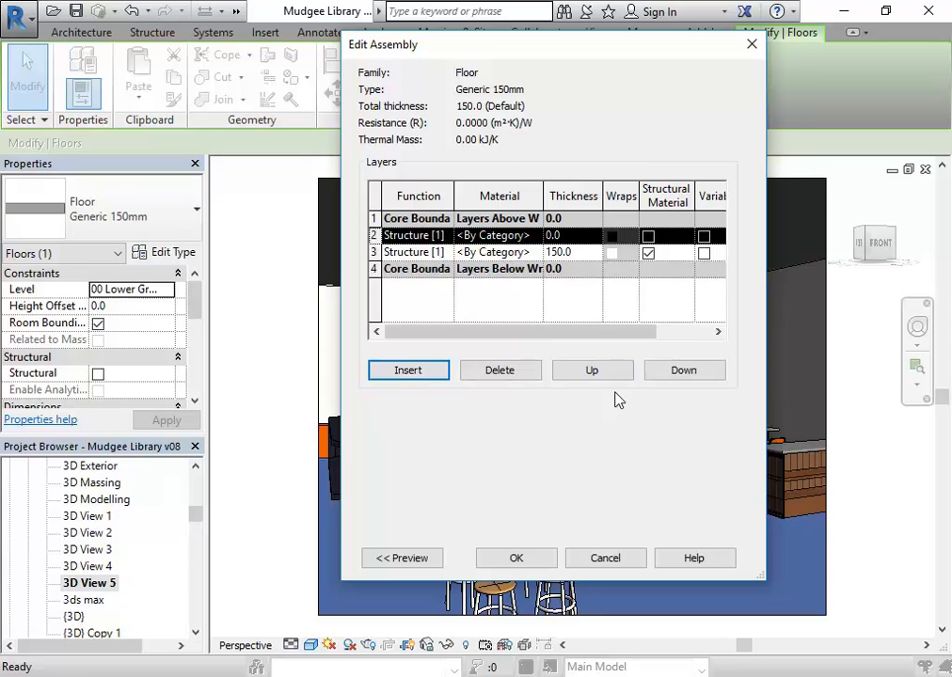
pyautogui.click(592, 371)
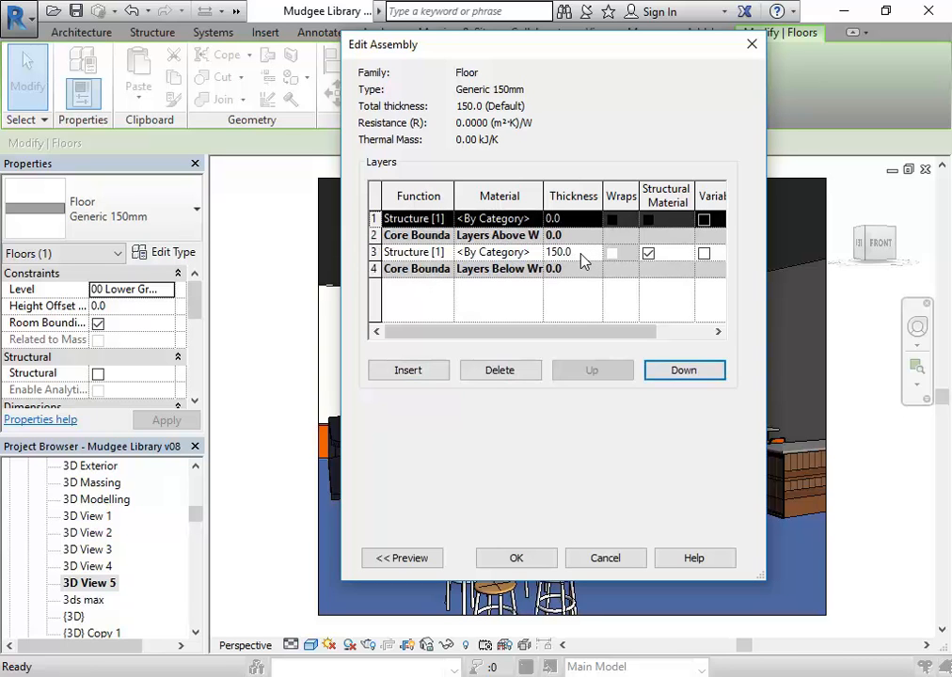
# - Set the new top layer's function to Finish 2 [5] and its thickness to 20
pyautogui.click(390, 223)
pyautogui.click(445, 219)
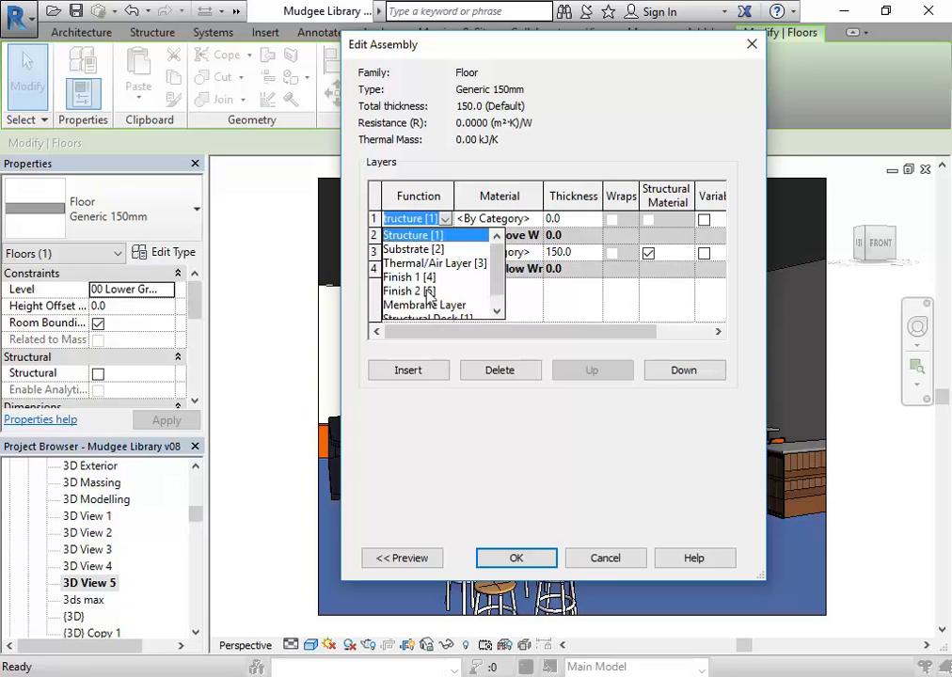
pyautogui.click(418, 293)
pyautogui.click(444, 219)
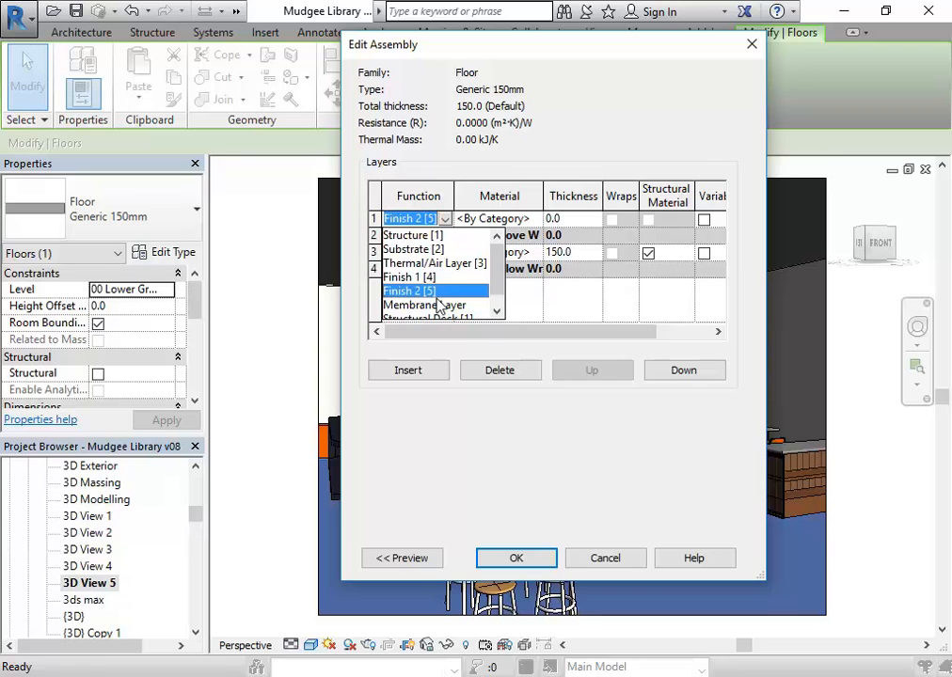
pyautogui.click(410, 292)
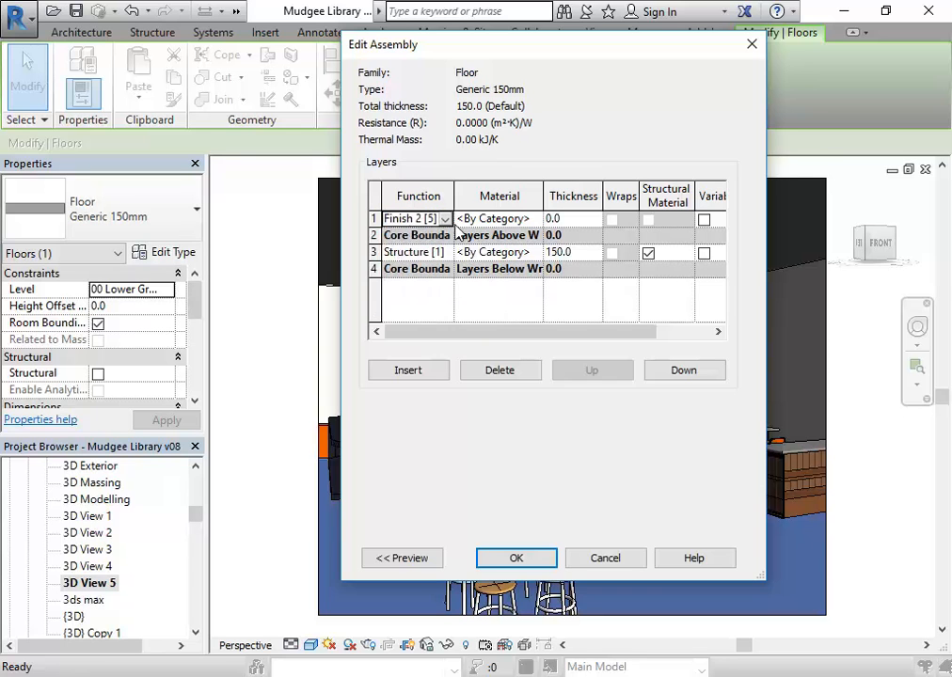
pyautogui.click(493, 218)
pyautogui.click(576, 218)
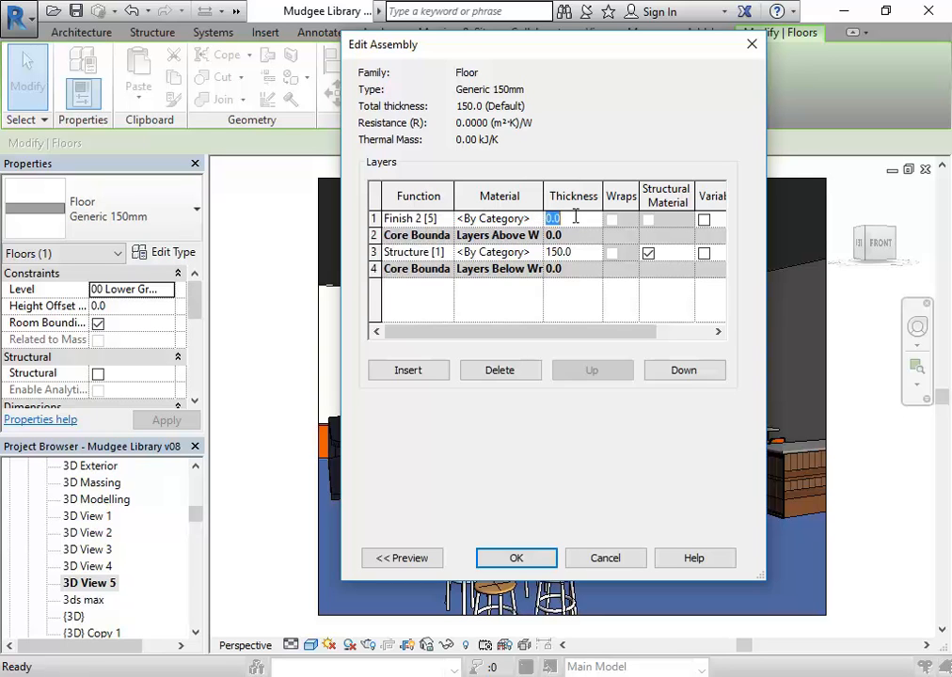
pyautogui.write('20')
# - Open the material selection for the Finish 2 [5] layer and look through the project materials
pyautogui.click(515, 217)
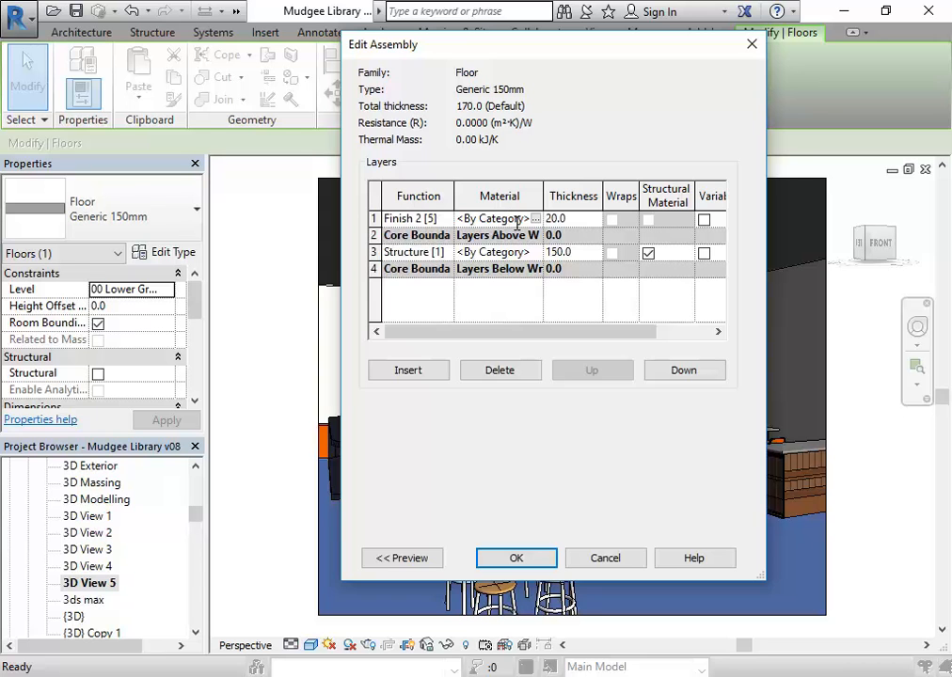
pyautogui.click(535, 218)
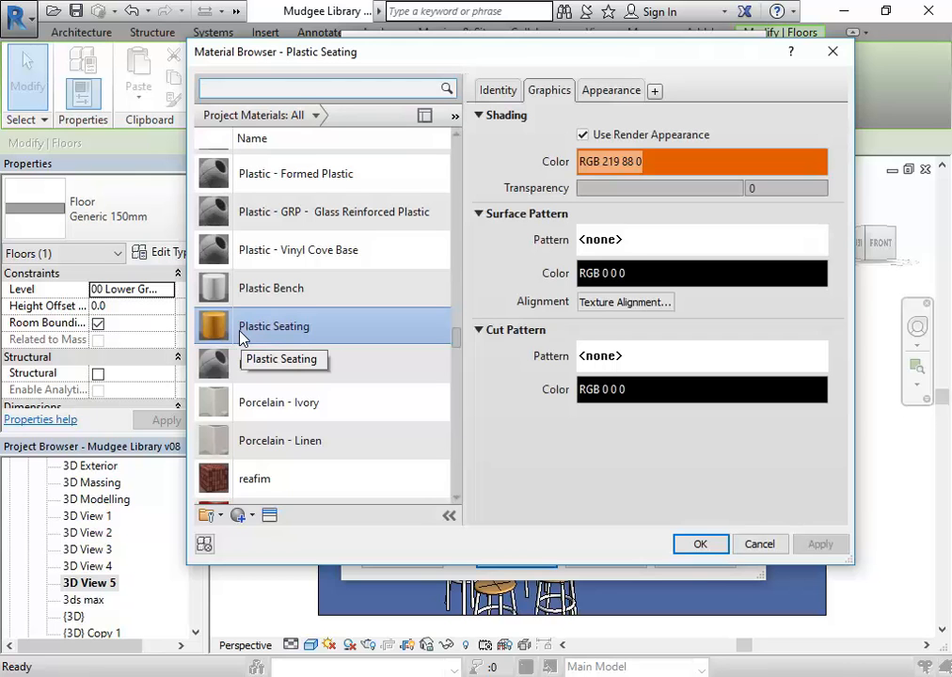
pyautogui.moveTo(454, 325); pyautogui.dragTo(461, 257)
pyautogui.scroll(-1, 386, 357)
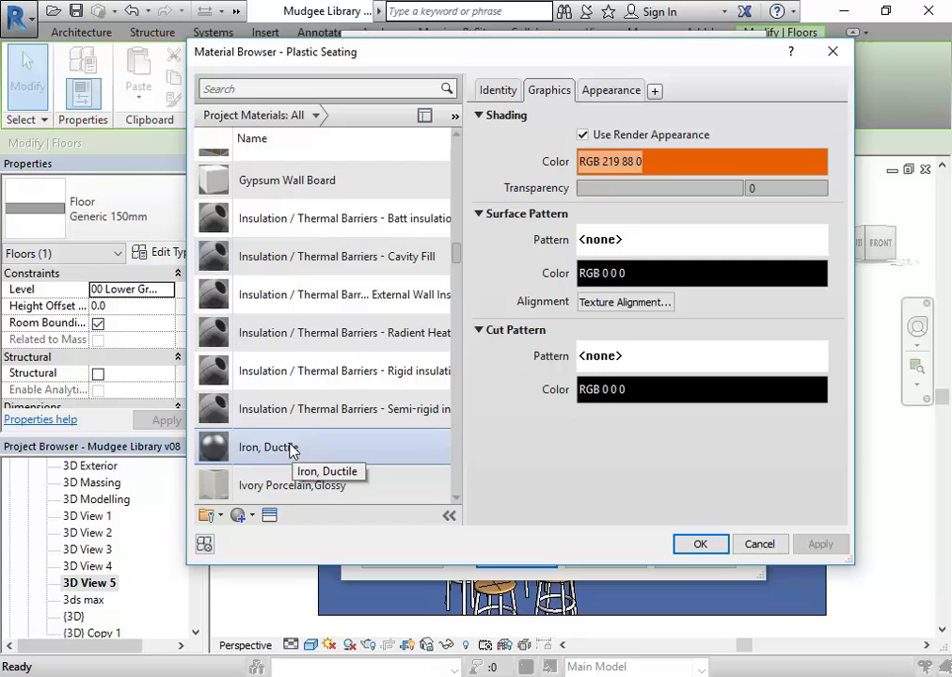
pyautogui.scroll(1, 425, 147)
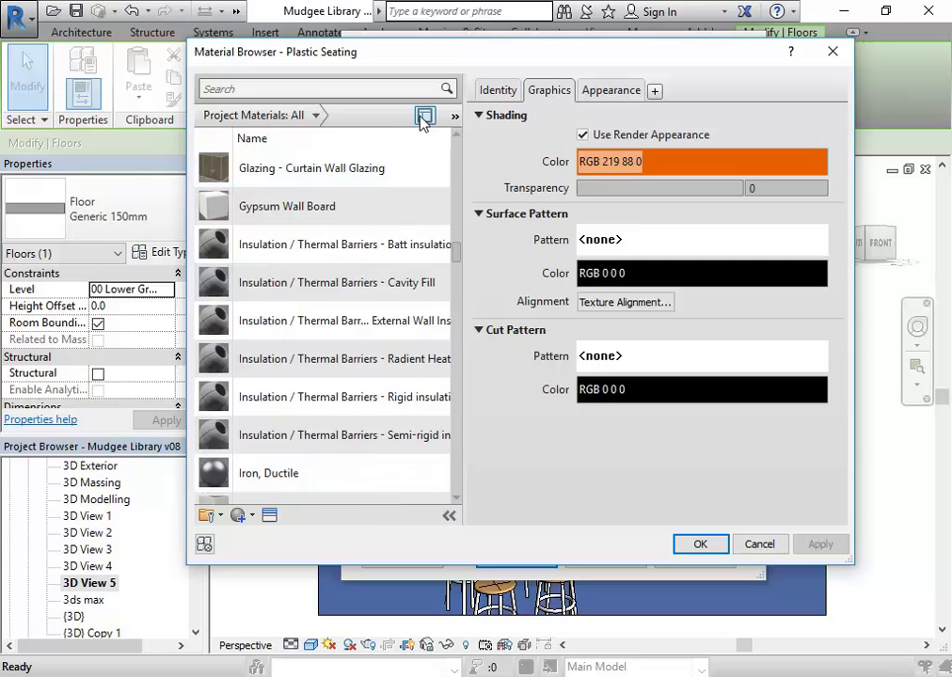
pyautogui.scroll(-1, 329, 320)
pyautogui.click(241, 515)
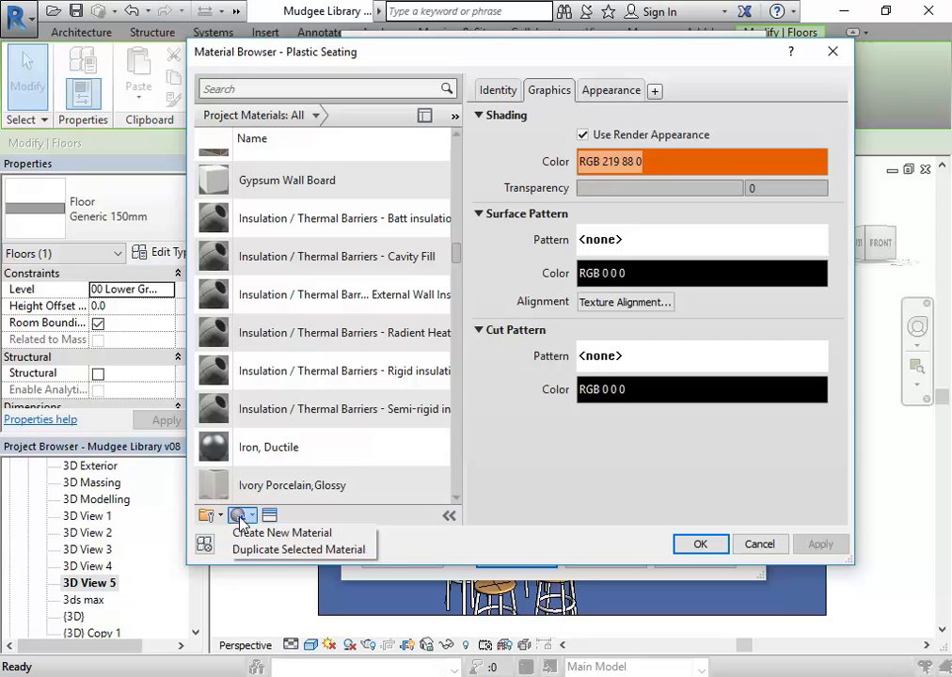
pyautogui.click(505, 549)
pyautogui.scroll(1, 429, 178)
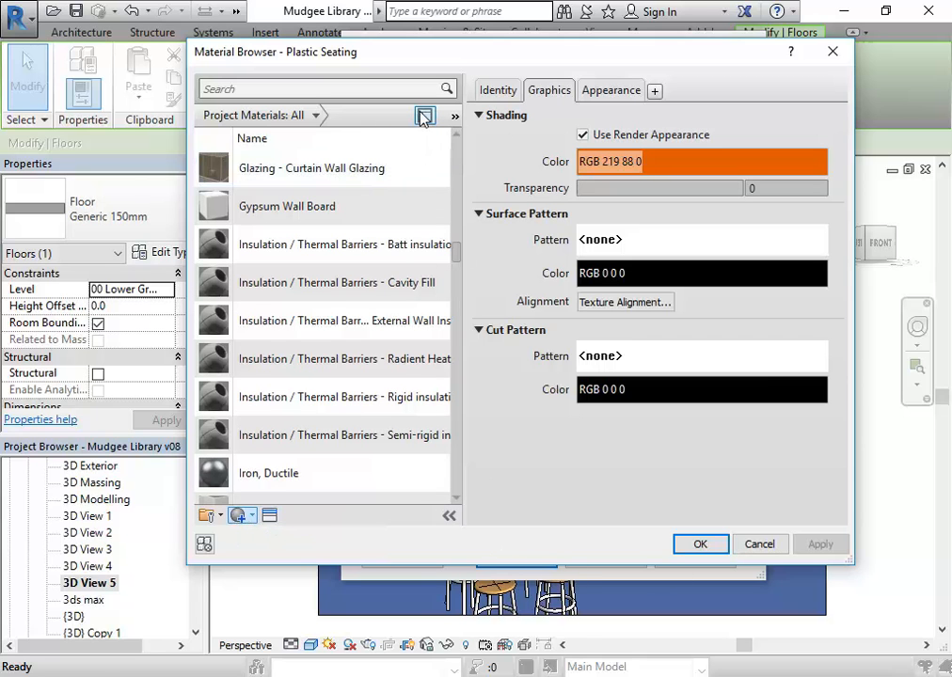
# - Show the material library with the Flooring category of Autodesk Materials and enlarge the Material Browser
pyautogui.click(424, 115)
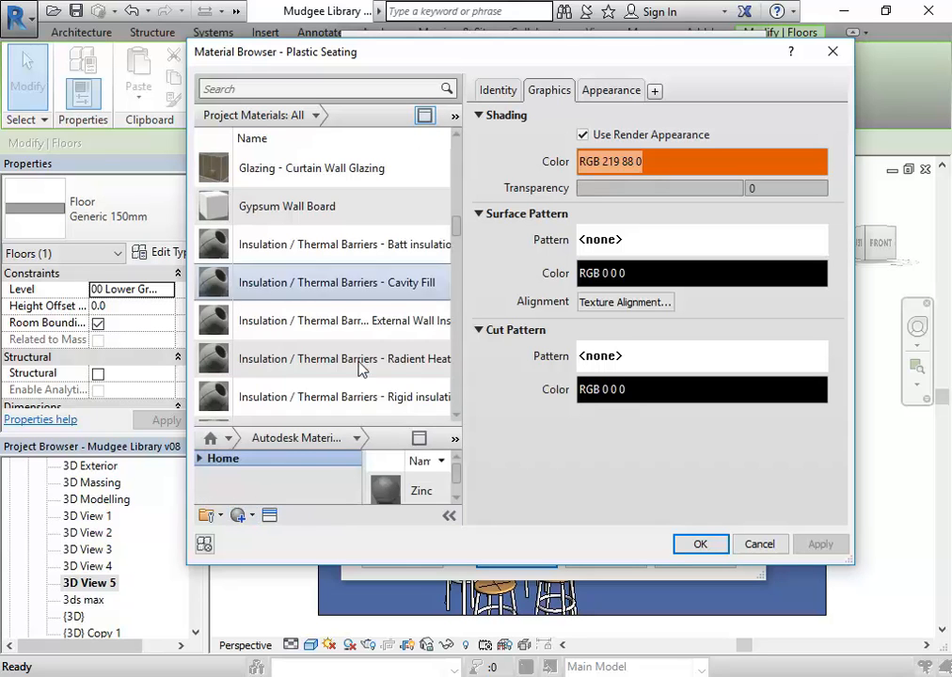
pyautogui.moveTo(310, 425); pyautogui.dragTo(308, 352)
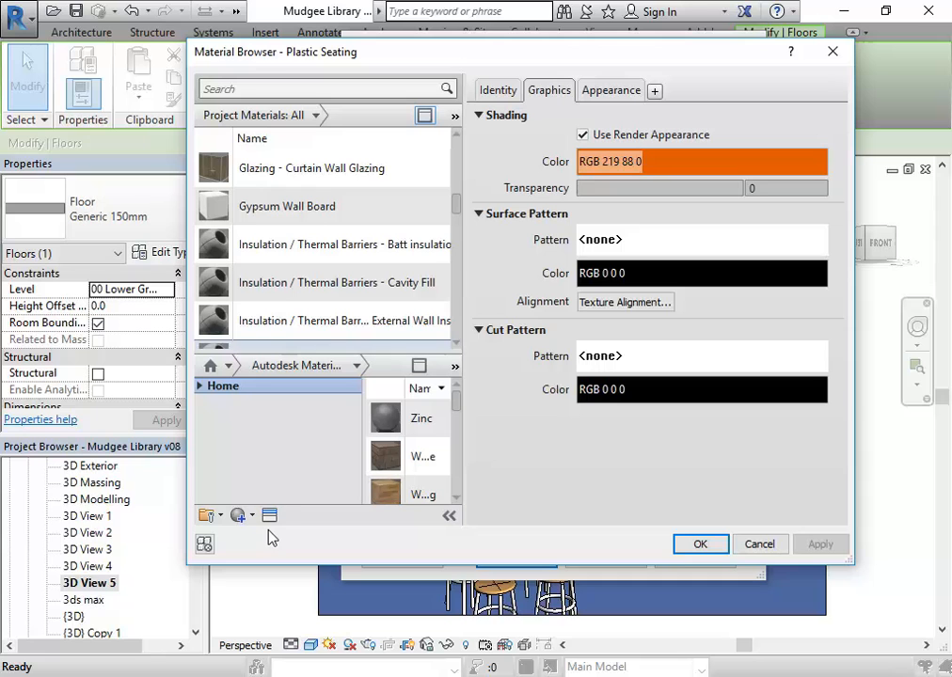
pyautogui.click(200, 387)
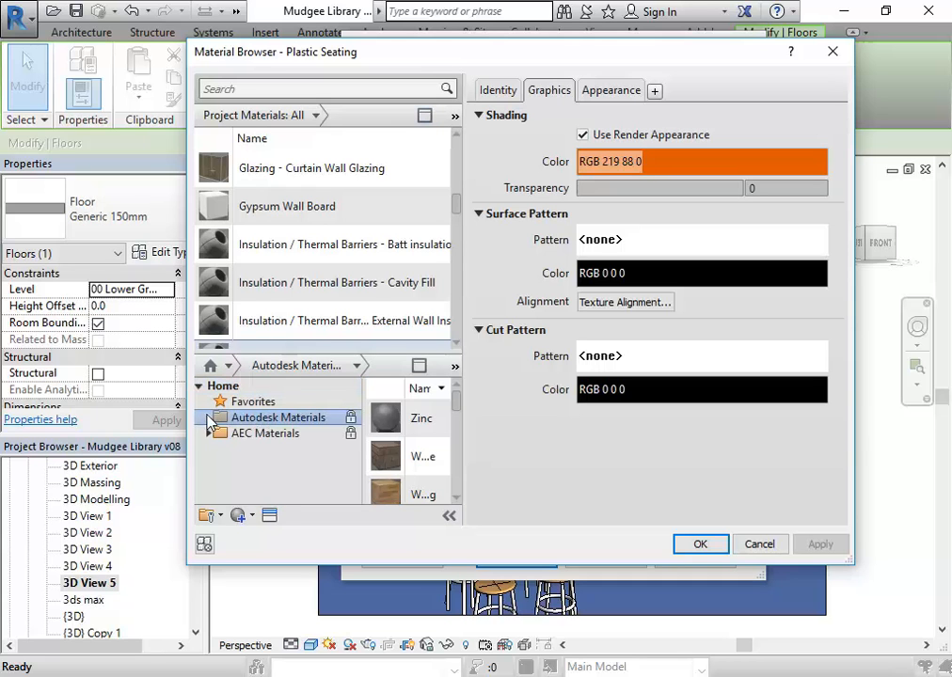
pyautogui.click(209, 419)
pyautogui.click(252, 482)
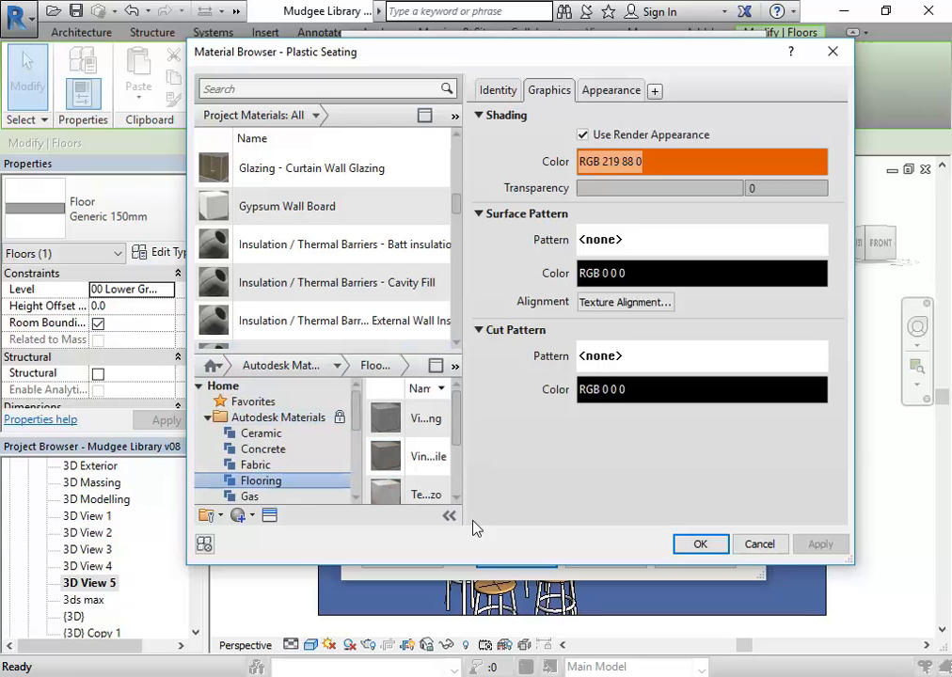
pyautogui.moveTo(849, 561); pyautogui.dragTo(946, 617)
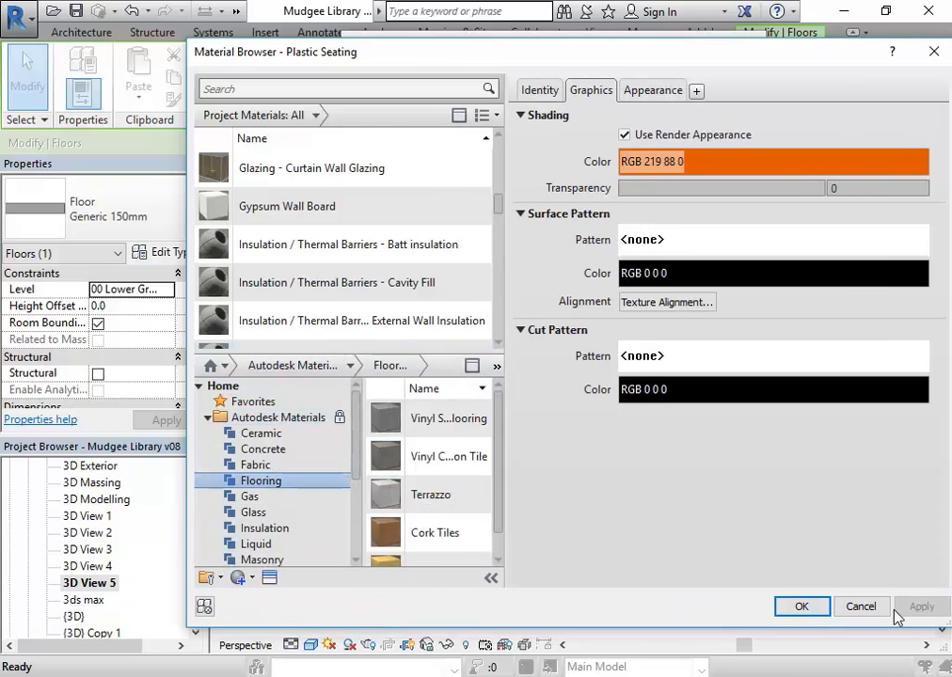
# - Add the Bamboo flooring material from the Autodesk library to the project materials
pyautogui.scroll(-1, 501, 450)
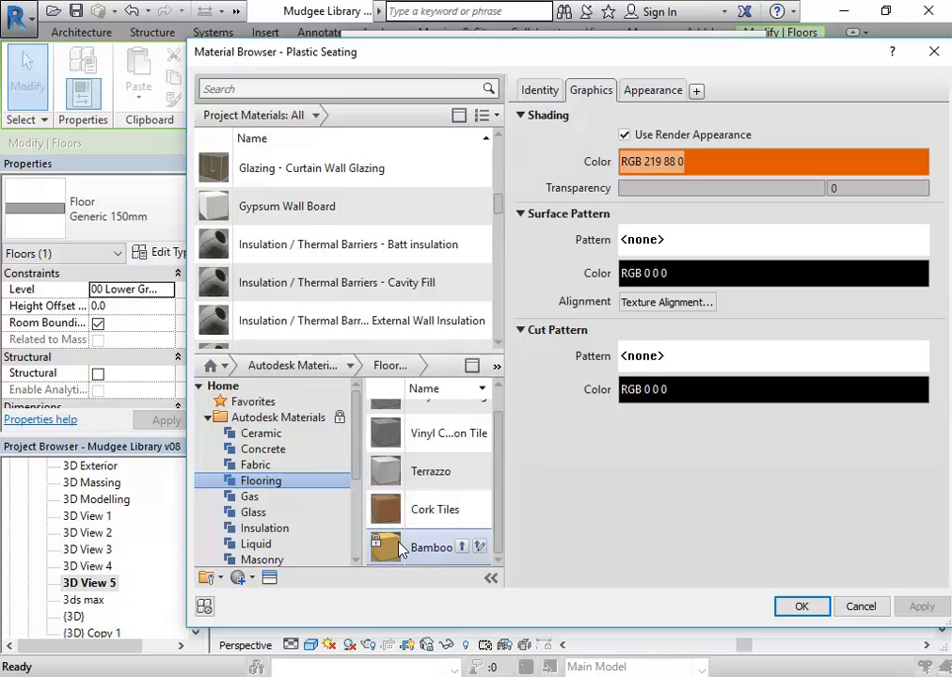
pyautogui.click(415, 553)
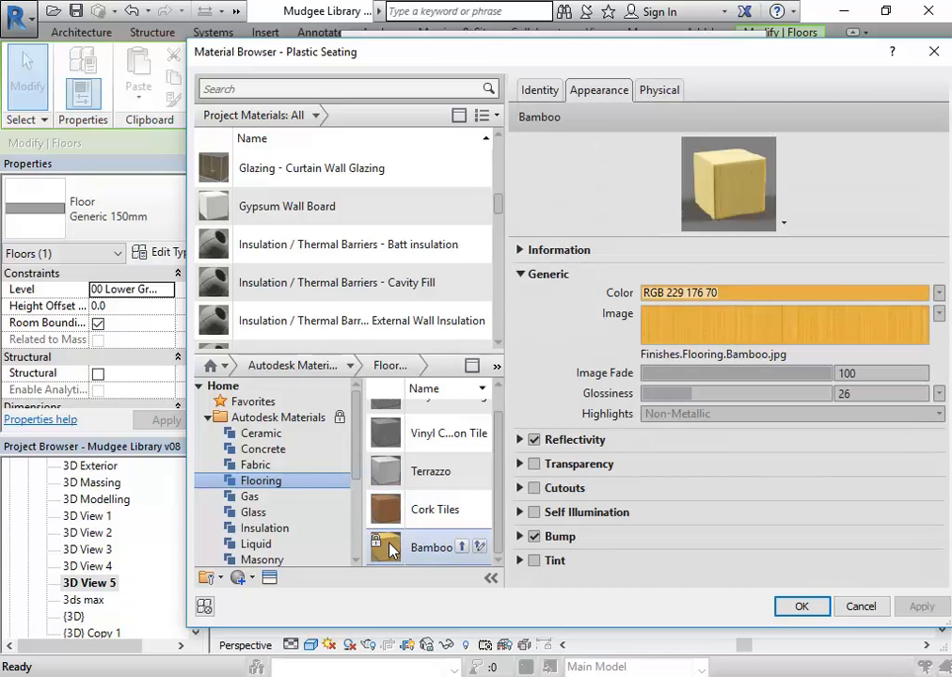
pyautogui.click(461, 547)
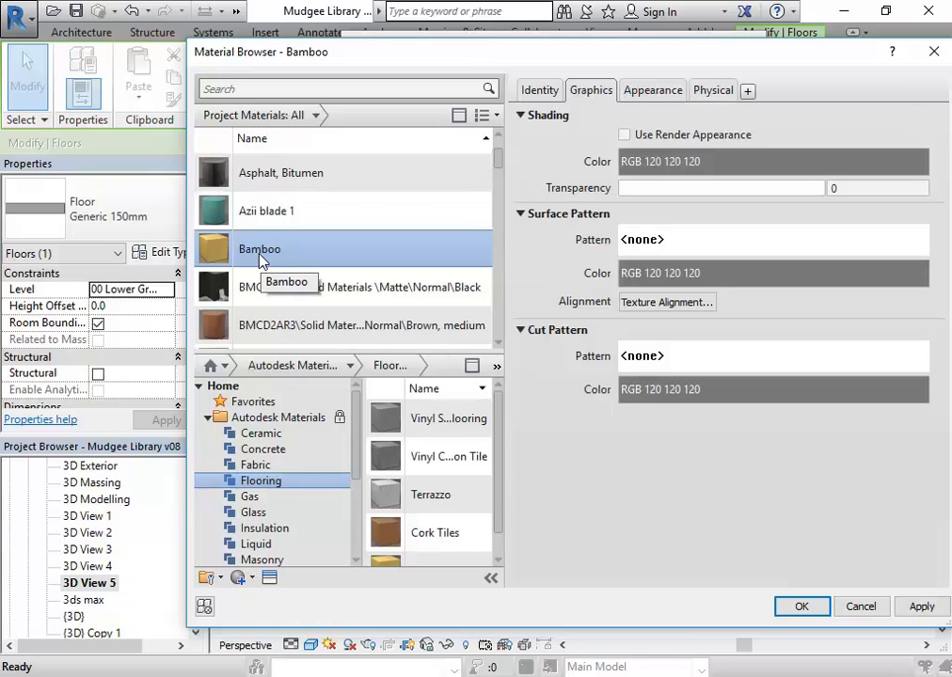
# - Rename the Bamboo project material as Timber Flooring
pyautogui.scroll(-1, 268, 279)
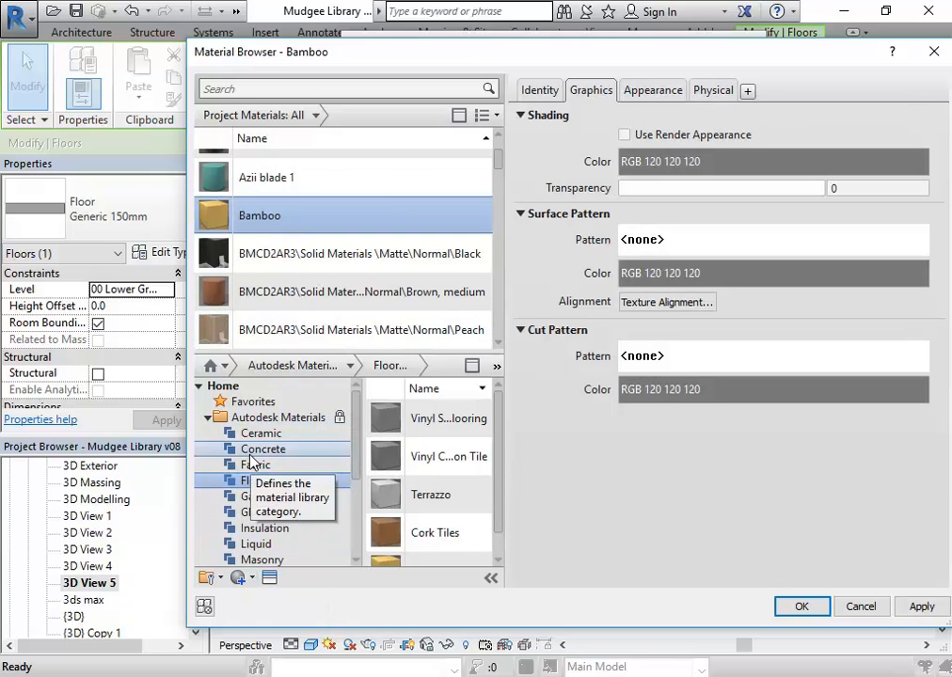
pyautogui.click(248, 577)
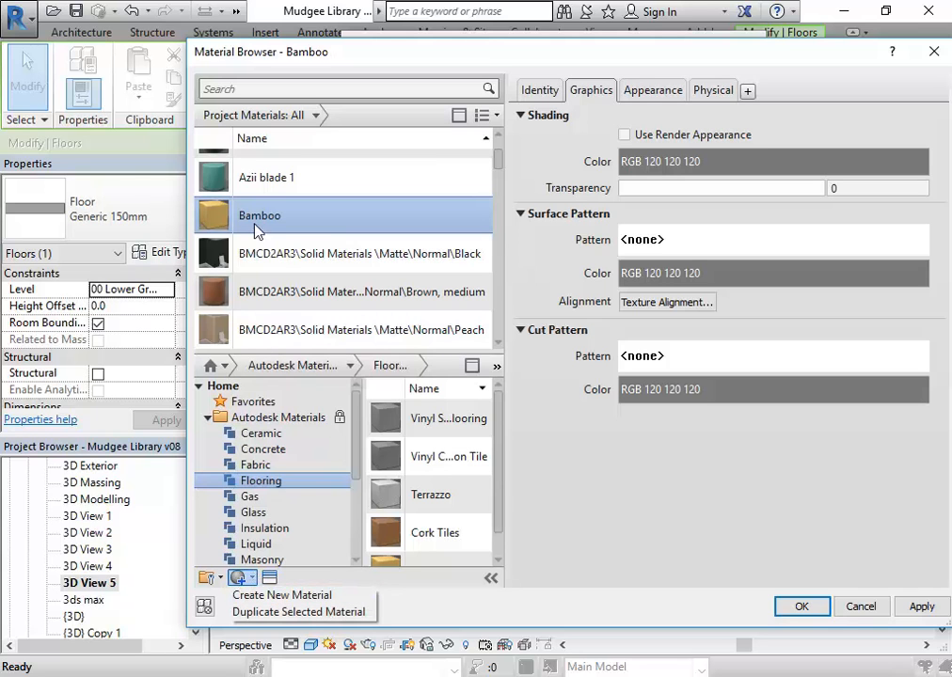
pyautogui.click(245, 219)
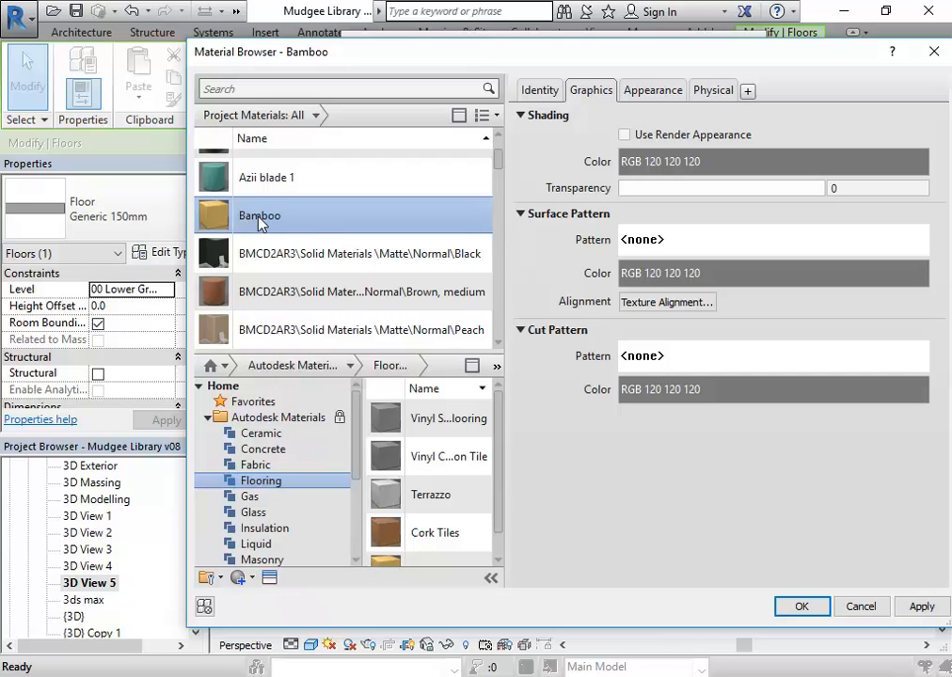
pyautogui.rightClick(264, 223)
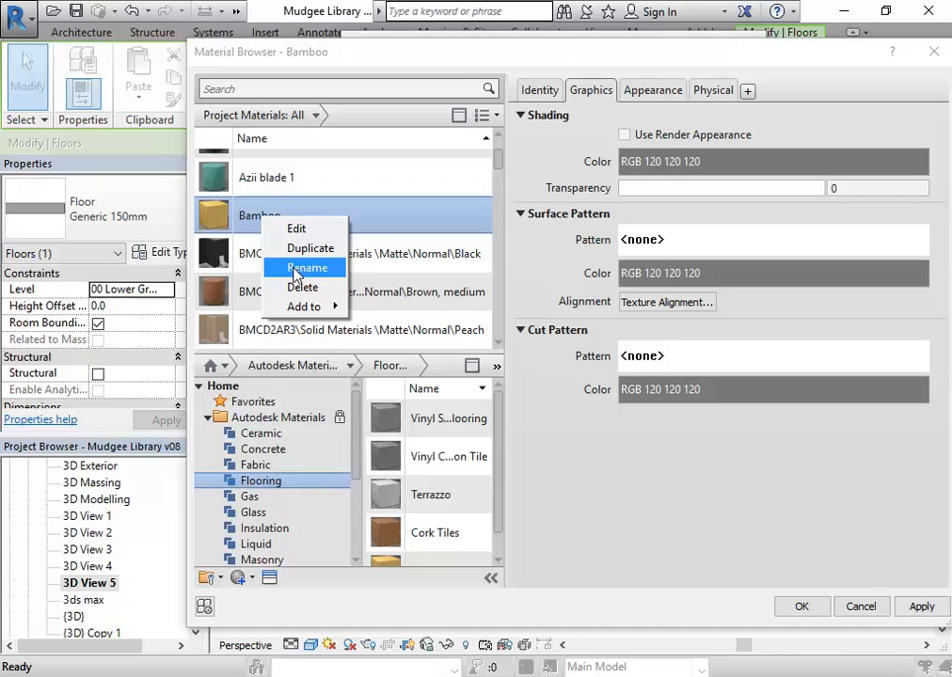
pyautogui.click(294, 271)
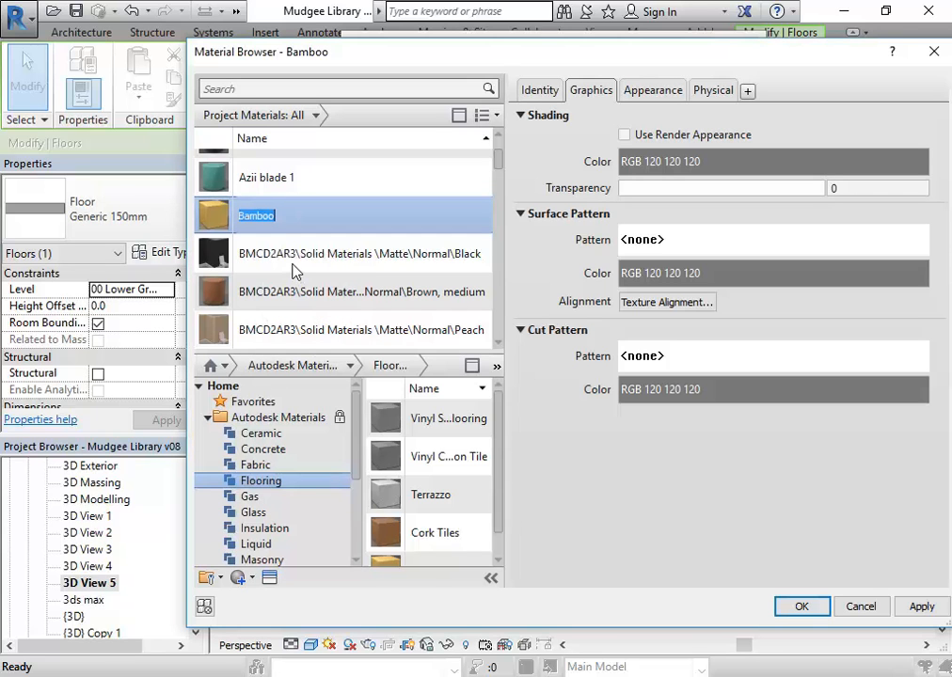
pyautogui.write('Timbe')
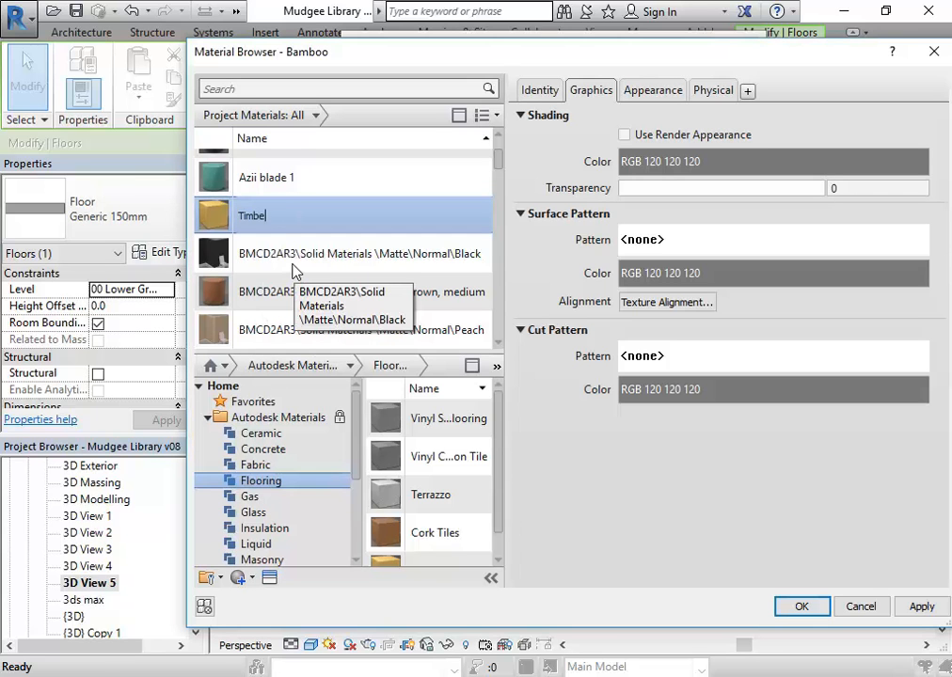
pyautogui.write('r Flooring')
pyautogui.press('Return')
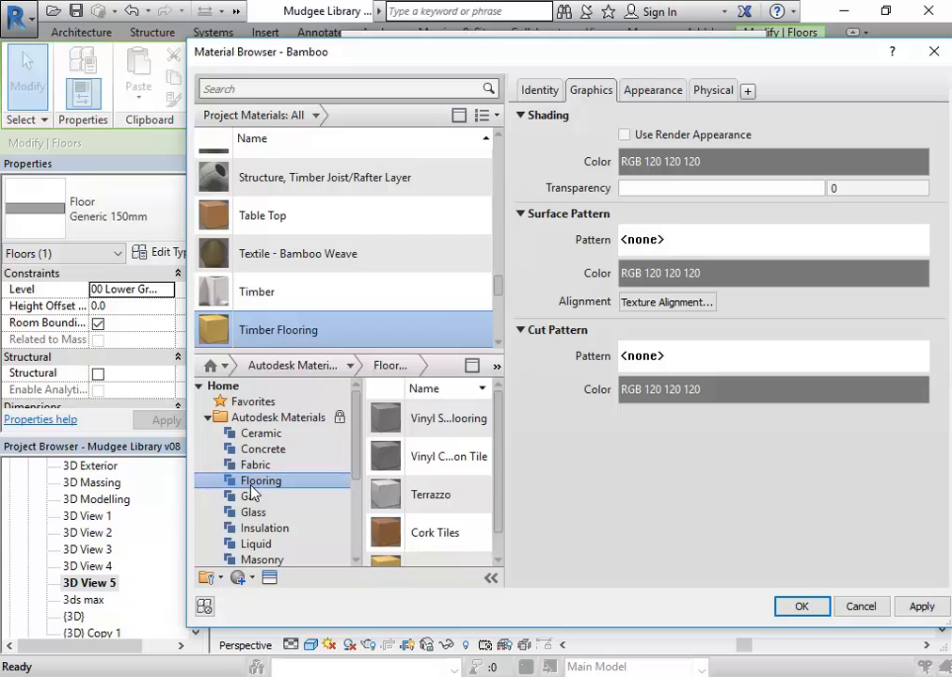
# - Look through the library's flooring materials and hide the library pane so only the project materials are listed
pyautogui.scroll(-1, 414, 508)
pyautogui.scroll(1, 393, 423)
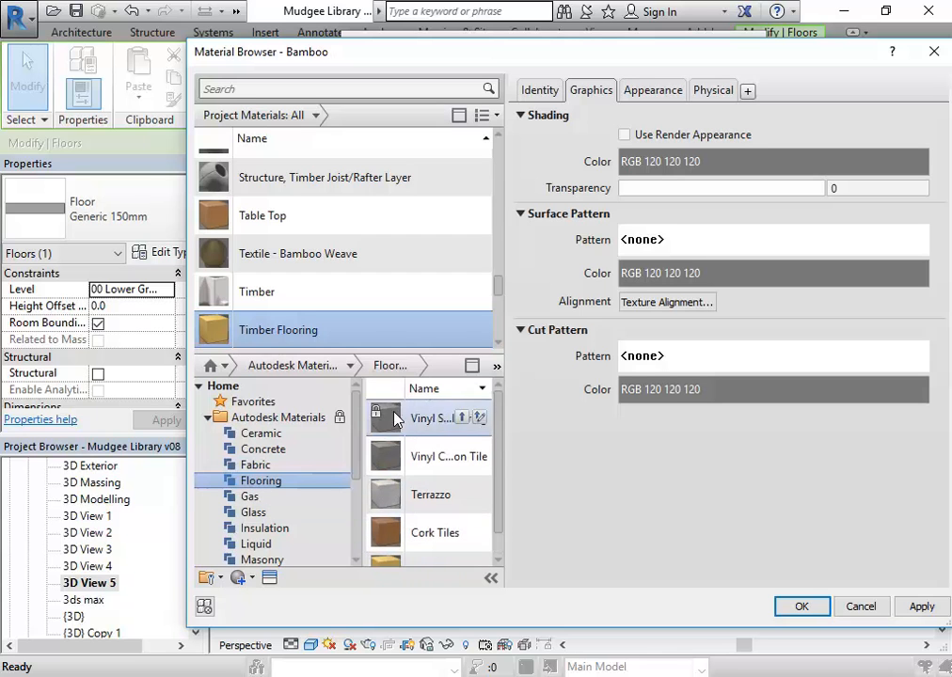
pyautogui.scroll(-1, 423, 536)
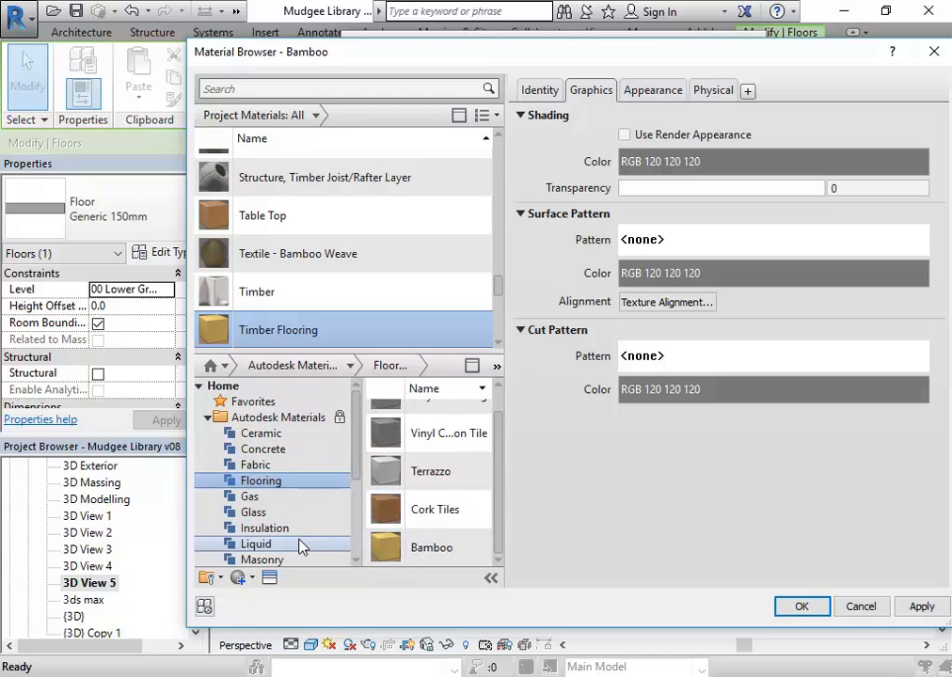
pyautogui.scroll(1, 410, 442)
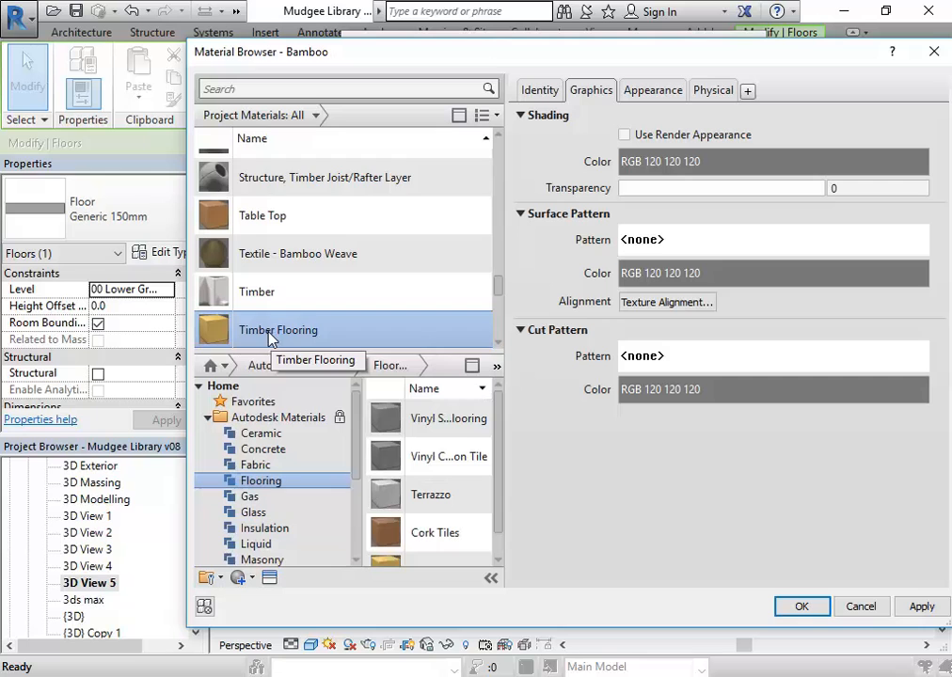
pyautogui.scroll(1, 271, 334)
pyautogui.click(460, 118)
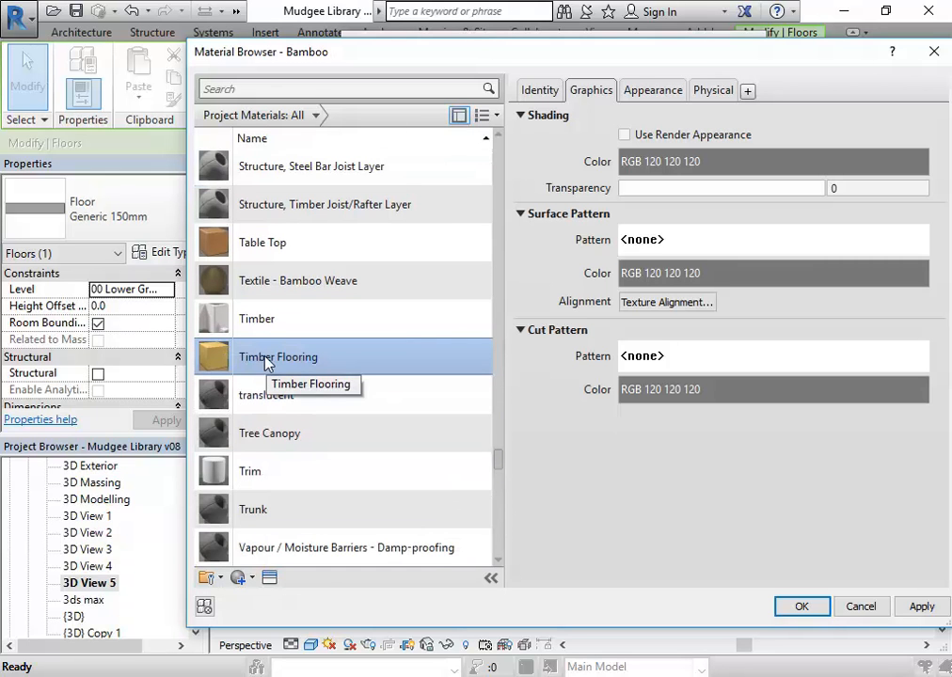
# - Replace the Timber Flooring material's appearance with Beechwood - Galliano from the Appearance Library's Flooring: Wood category
pyautogui.click(656, 98)
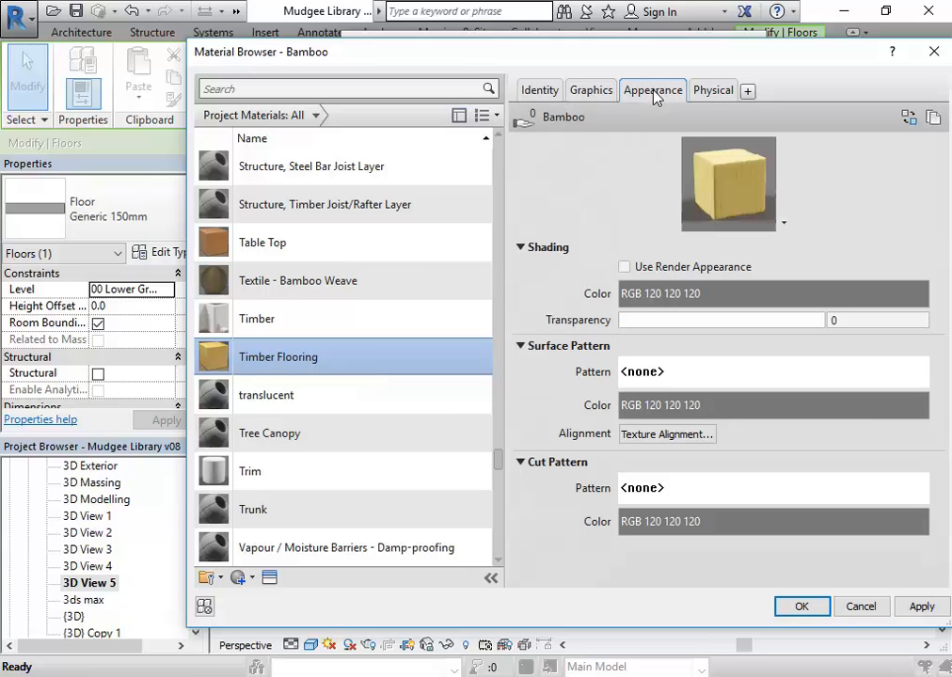
pyautogui.rightClick(656, 98)
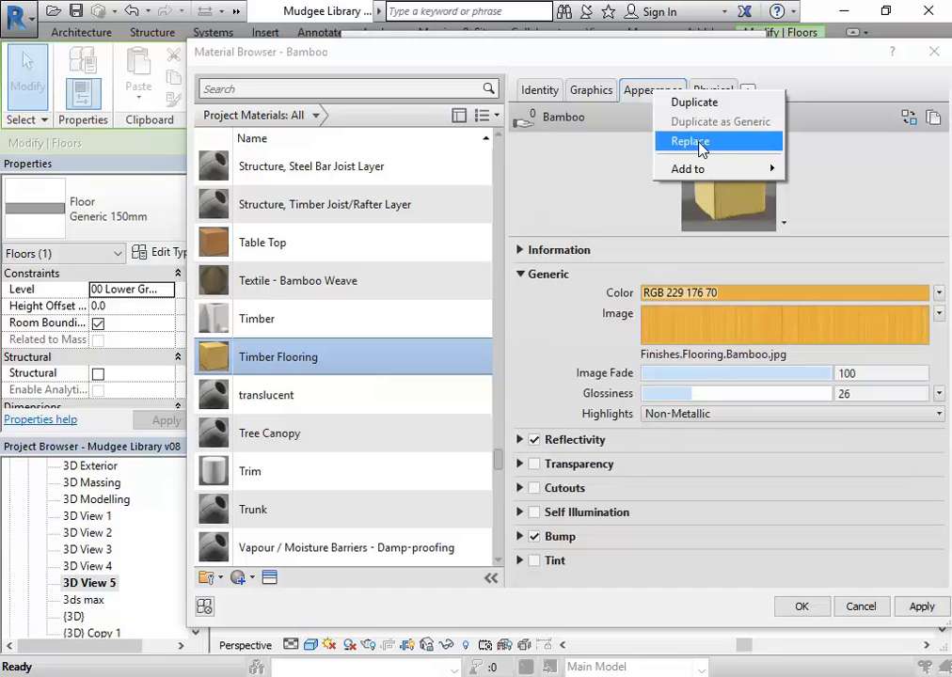
pyautogui.click(635, 98)
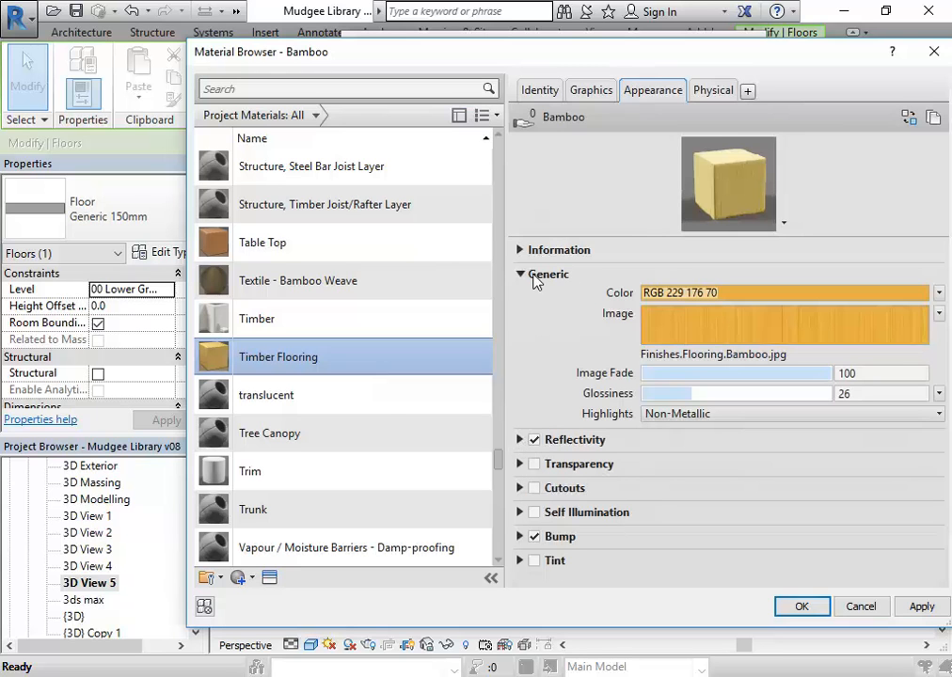
pyautogui.rightClick(658, 93)
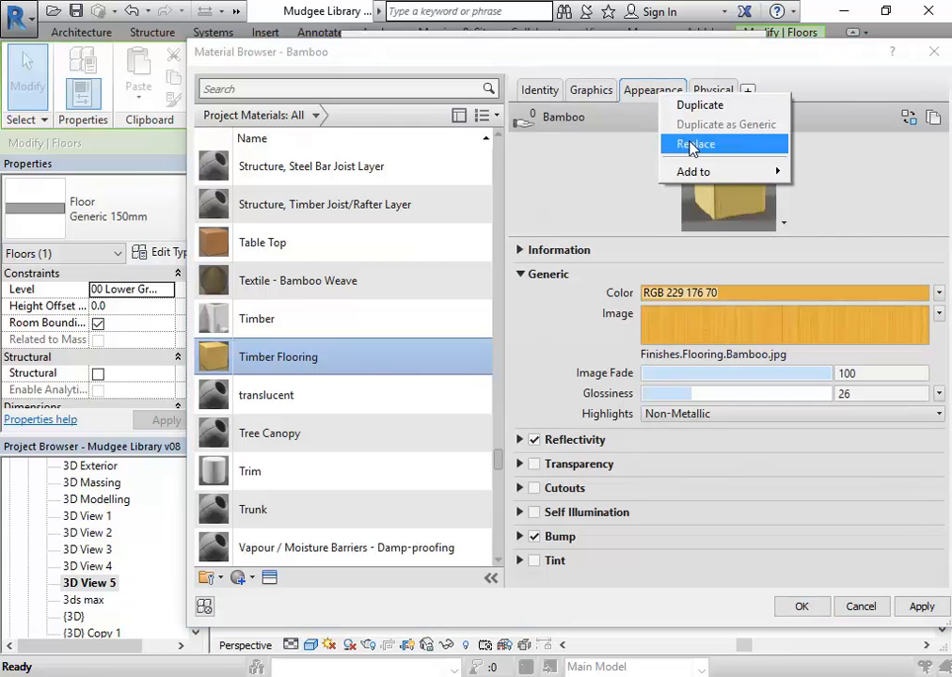
pyautogui.click(693, 144)
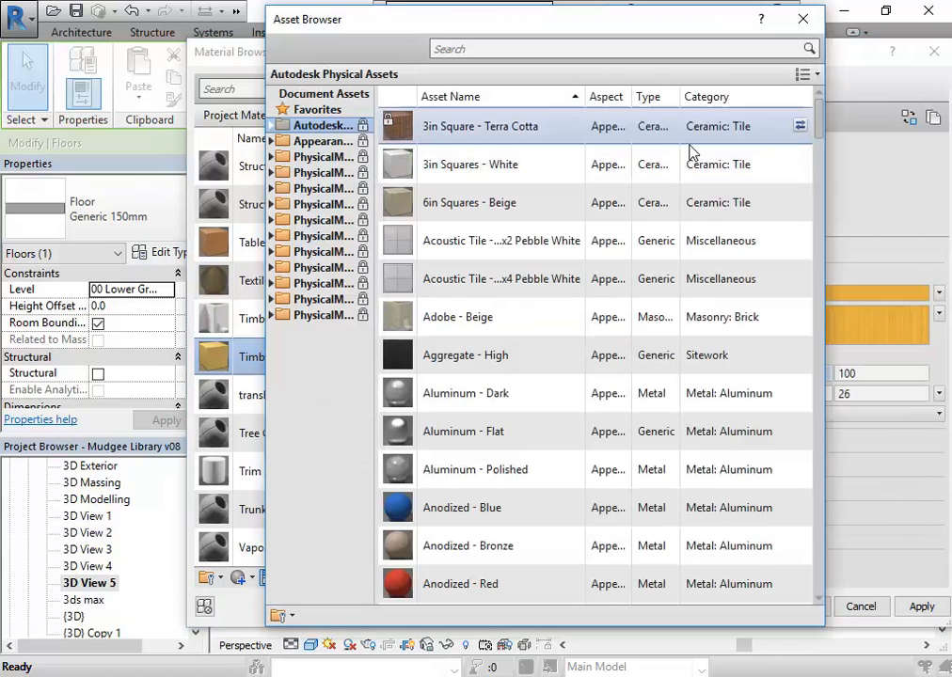
pyautogui.click(315, 141)
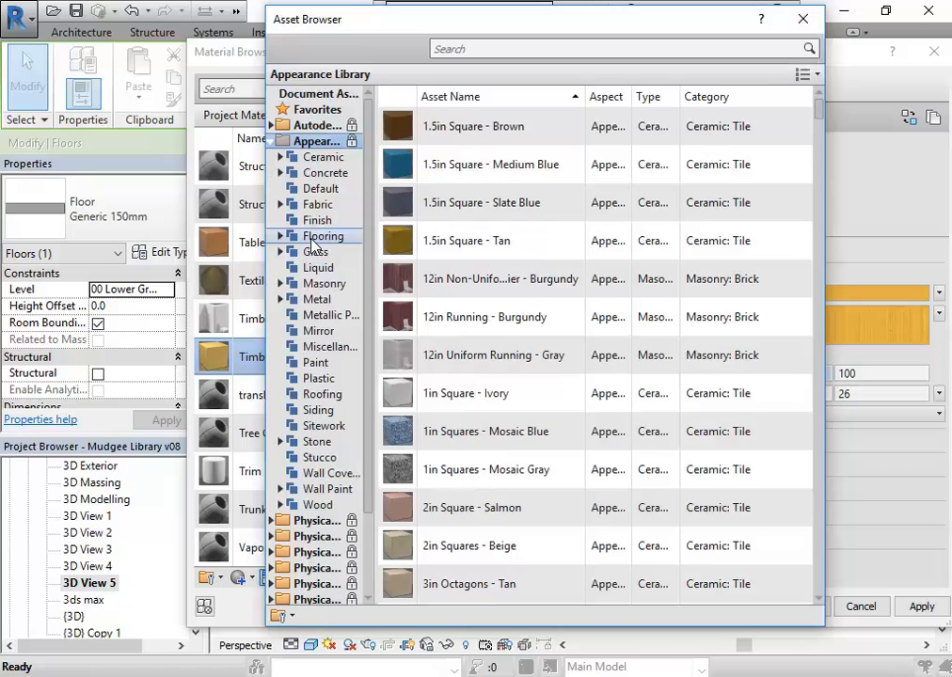
pyautogui.click(312, 239)
pyautogui.click(325, 317)
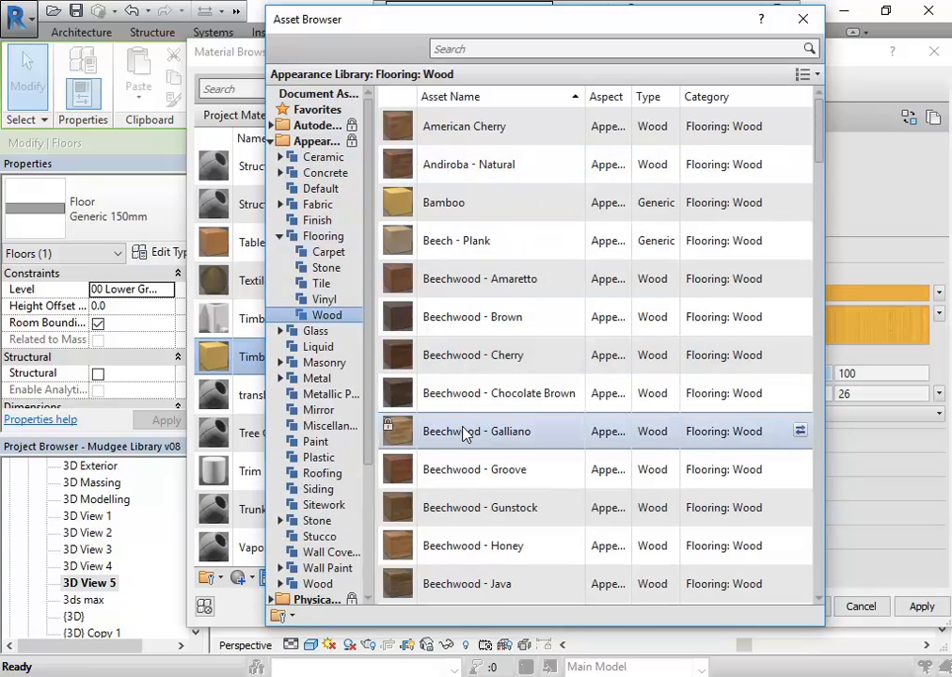
pyautogui.doubleClick(397, 436)
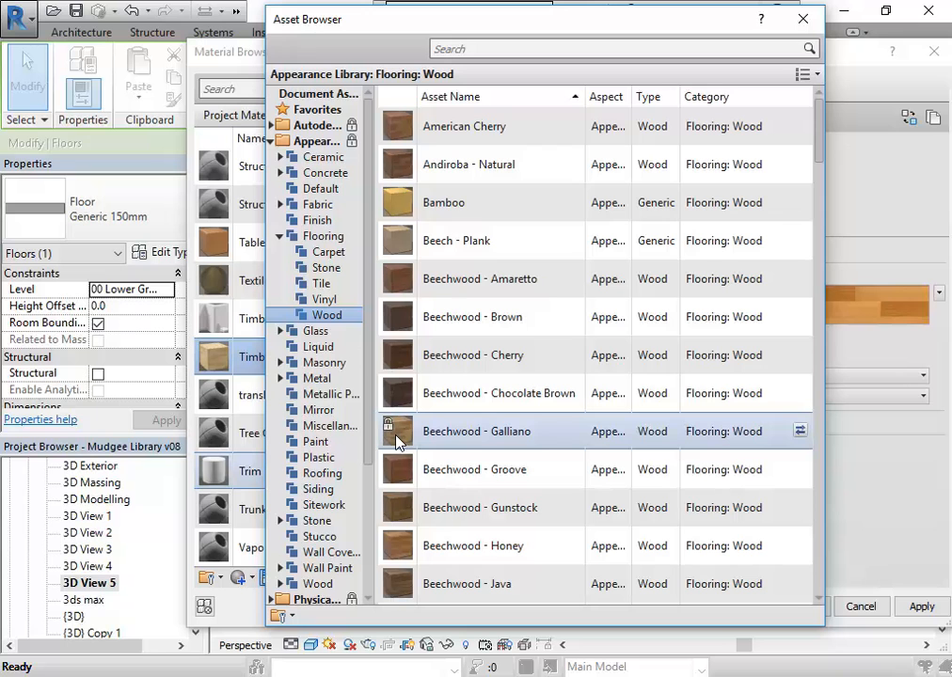
pyautogui.click(803, 20)
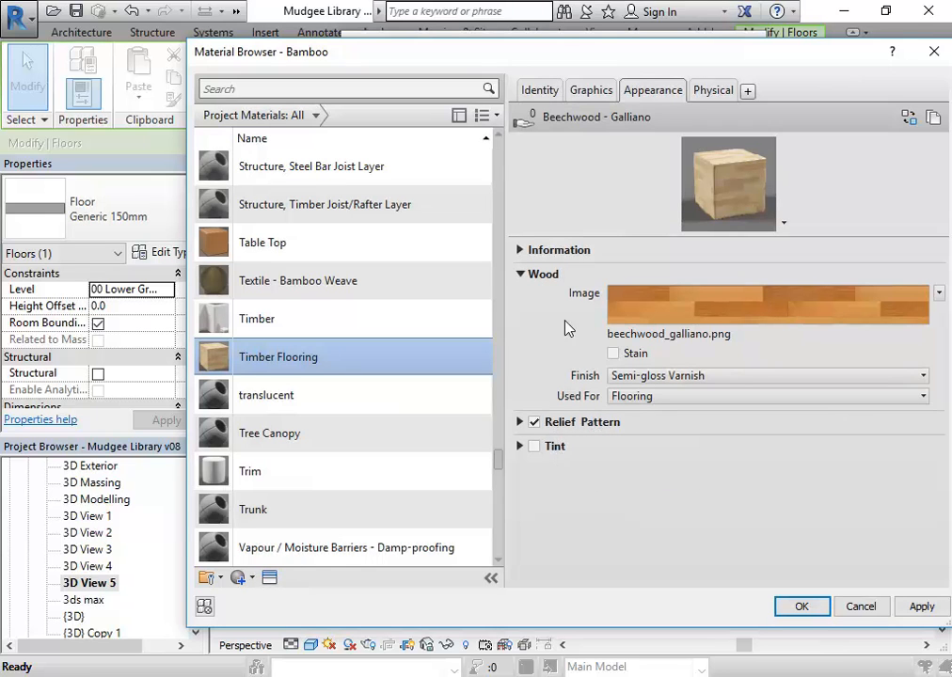
# - Check the Beechwood - Galliano asset's information and duplicate the appearance as a generic asset
pyautogui.click(520, 251)
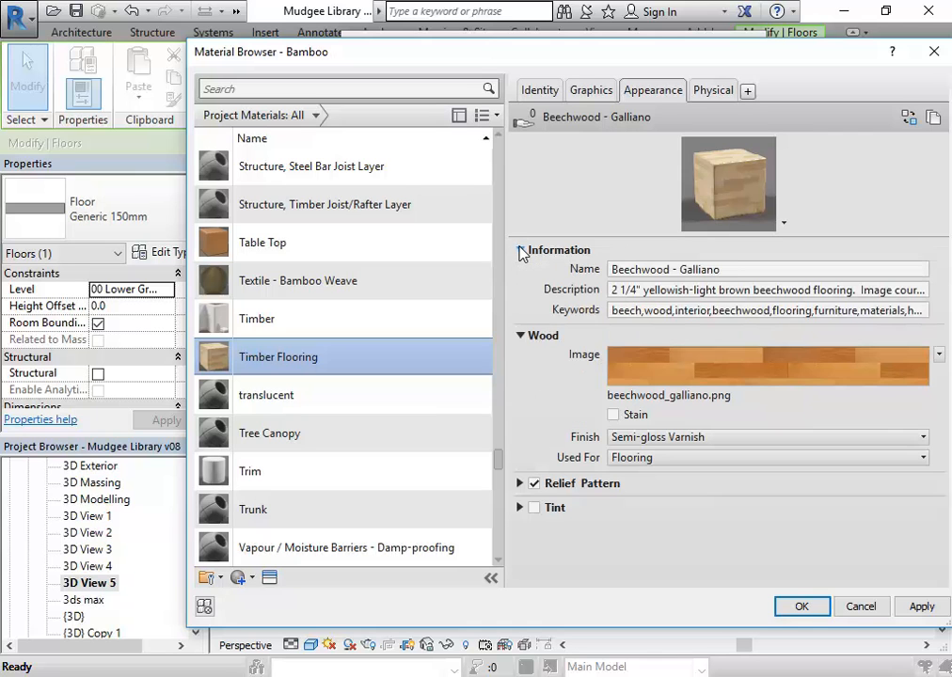
pyautogui.click(521, 250)
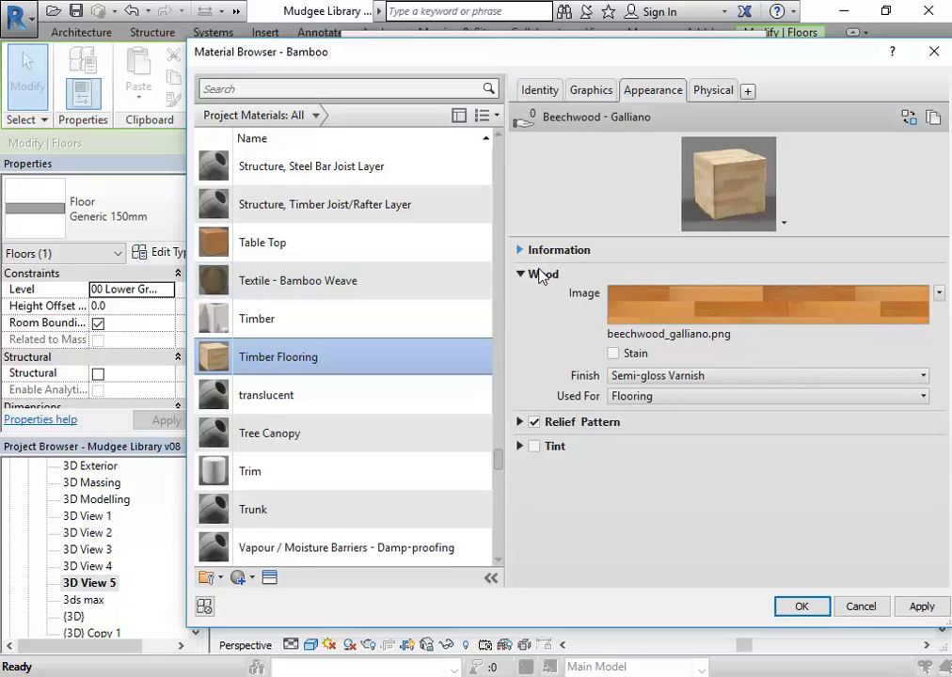
pyautogui.moveTo(695, 313)
pyautogui.rightClick(651, 94)
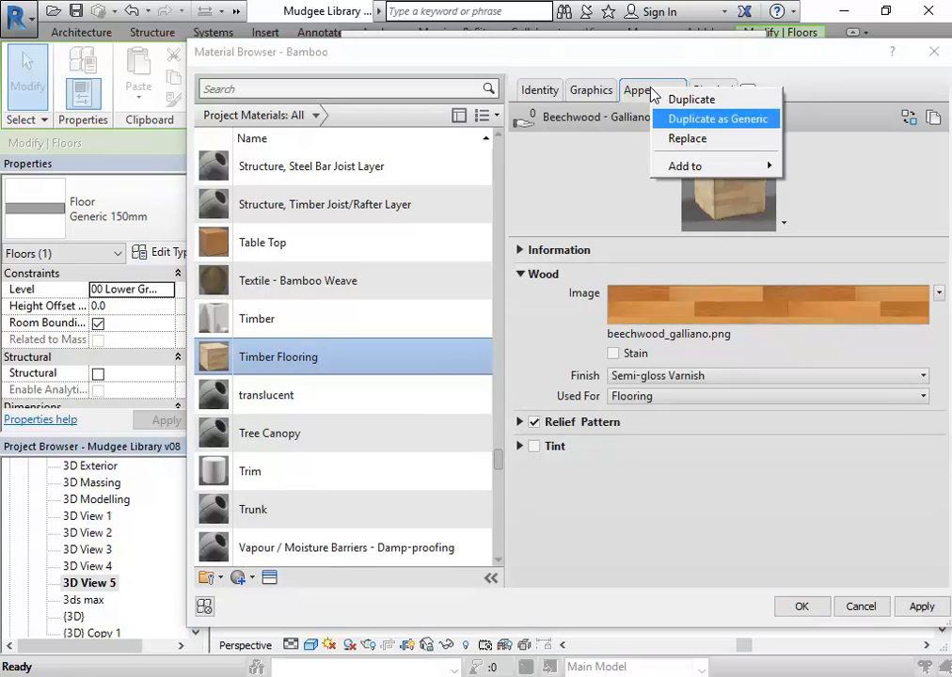
pyautogui.click(693, 123)
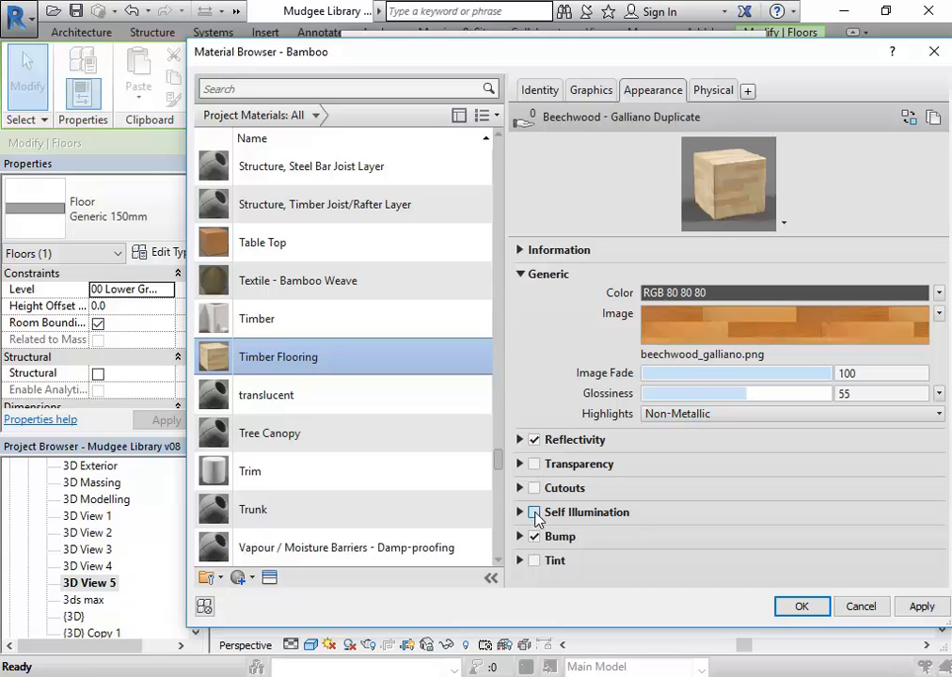
# - Replace the material's appearance with the Flooring: Vinyl asset Grid and swap that for Grid 1, keeping the appearance properties in view
pyautogui.rightClick(652, 93)
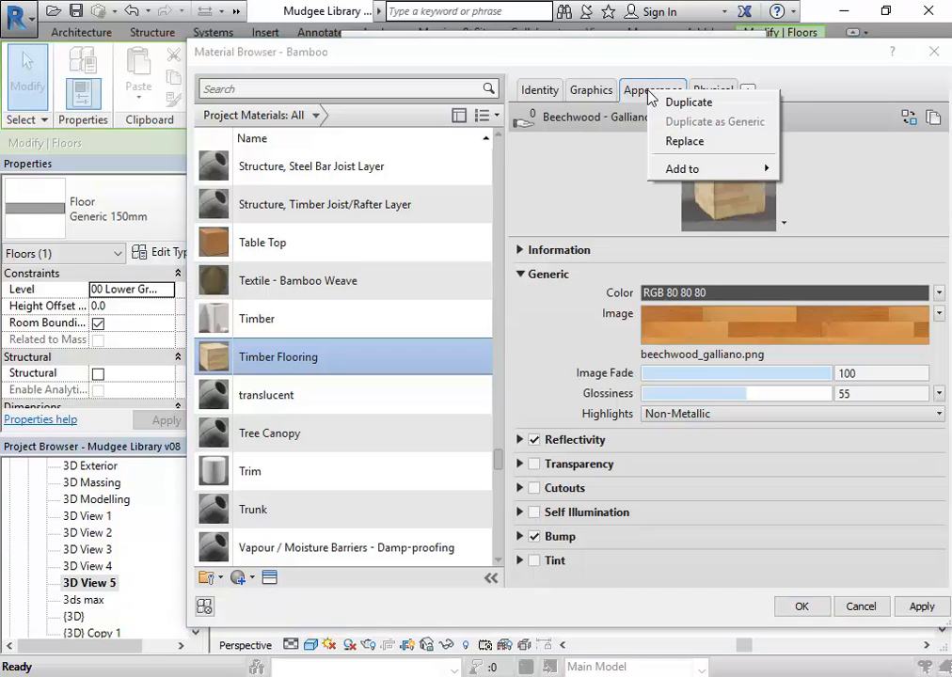
pyautogui.click(685, 142)
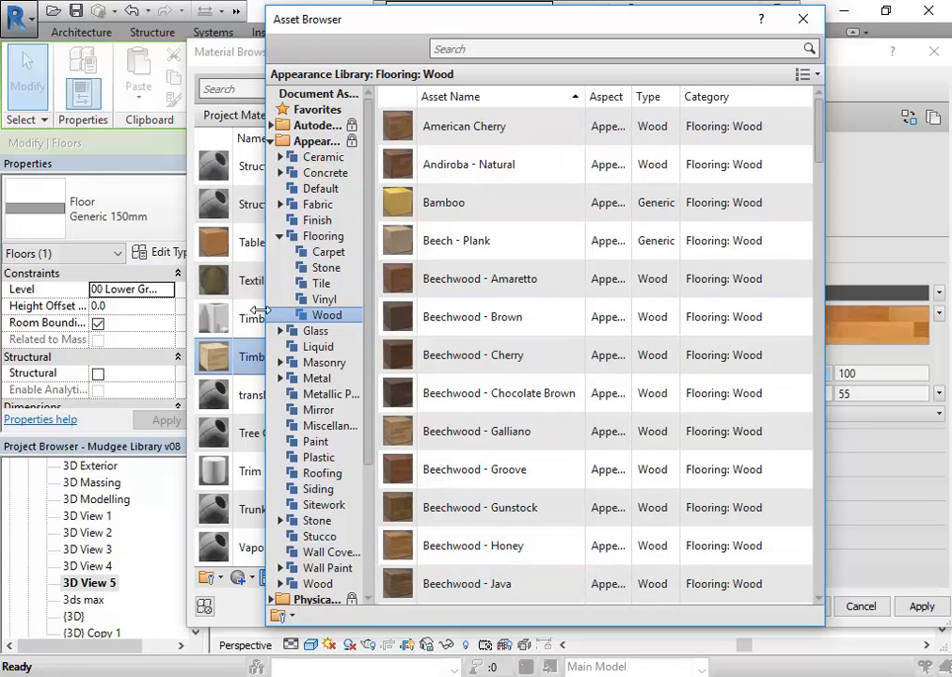
pyautogui.click(324, 299)
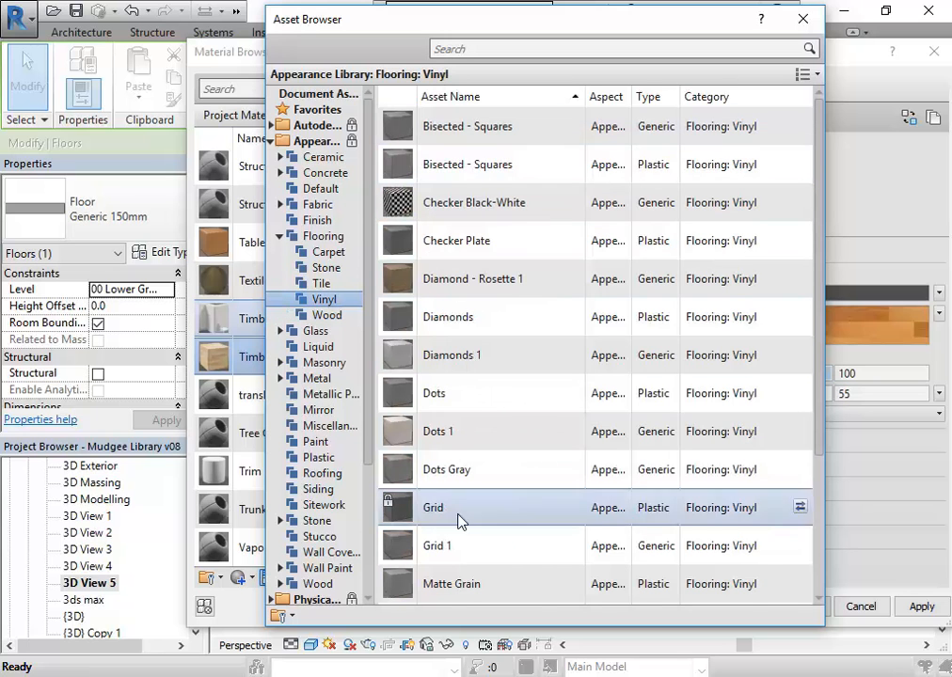
pyautogui.doubleClick(397, 507)
pyautogui.moveTo(563, 26); pyautogui.dragTo(229, 21)
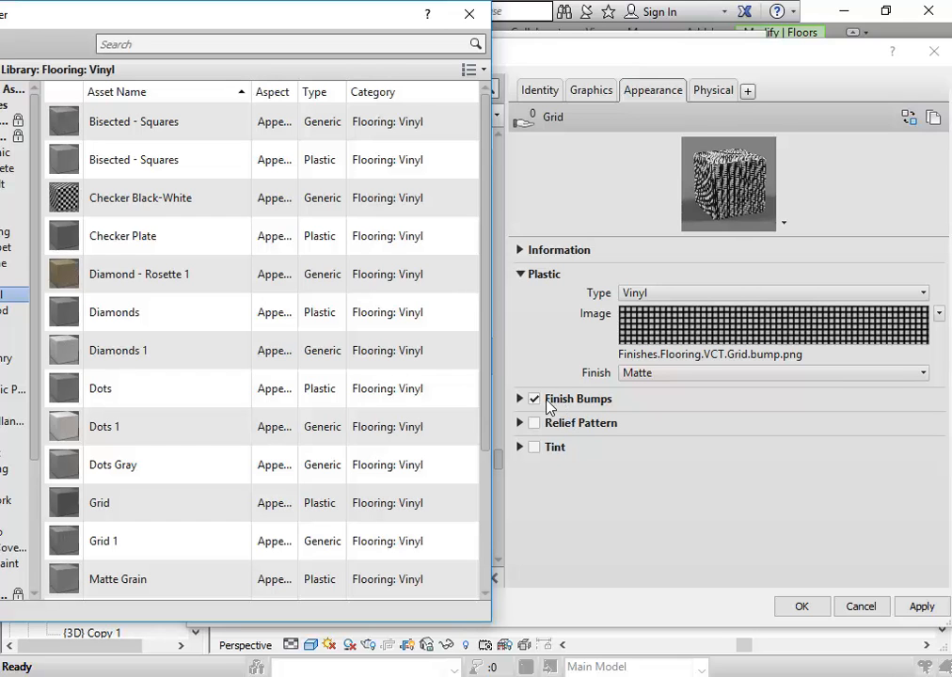
pyautogui.doubleClick(76, 546)
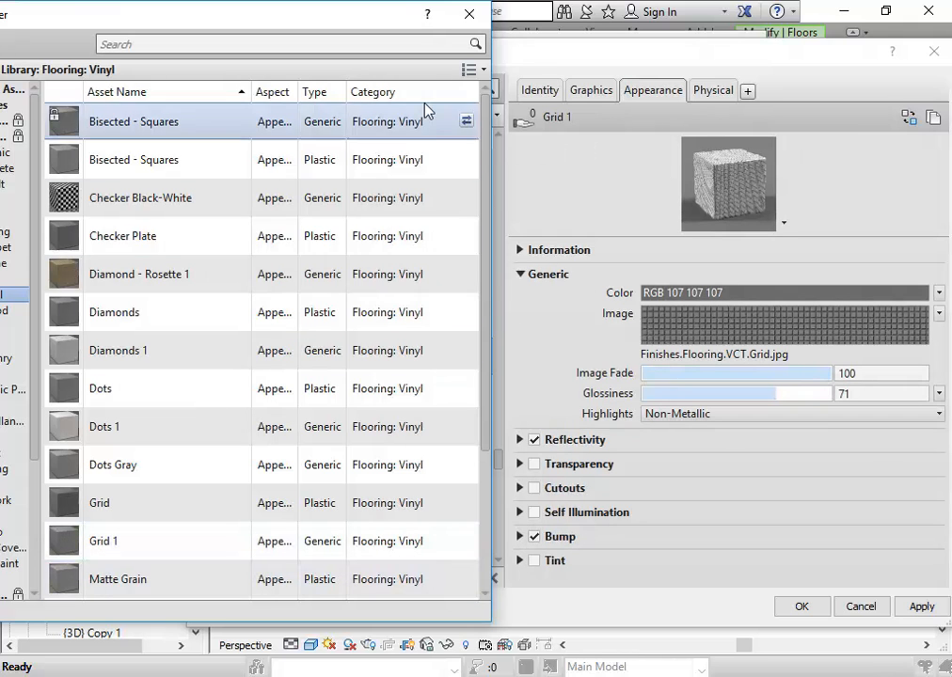
# - Replace the Grid 1 appearance with Beechwood - Galliano from the Flooring: Wood category
pyautogui.moveTo(249, 15); pyautogui.dragTo(430, 16)
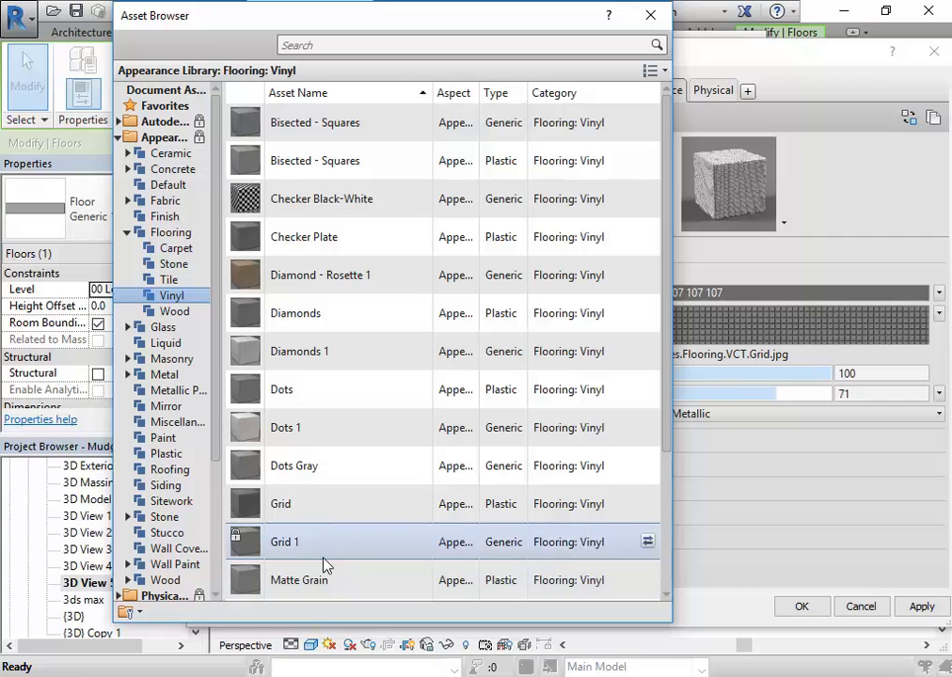
pyautogui.click(166, 316)
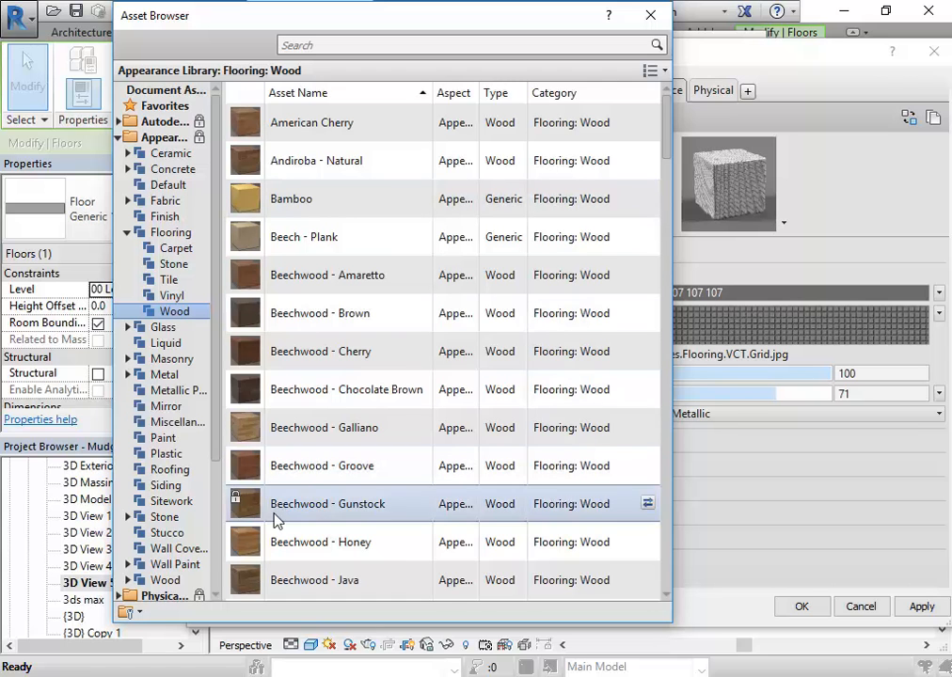
pyautogui.doubleClick(303, 428)
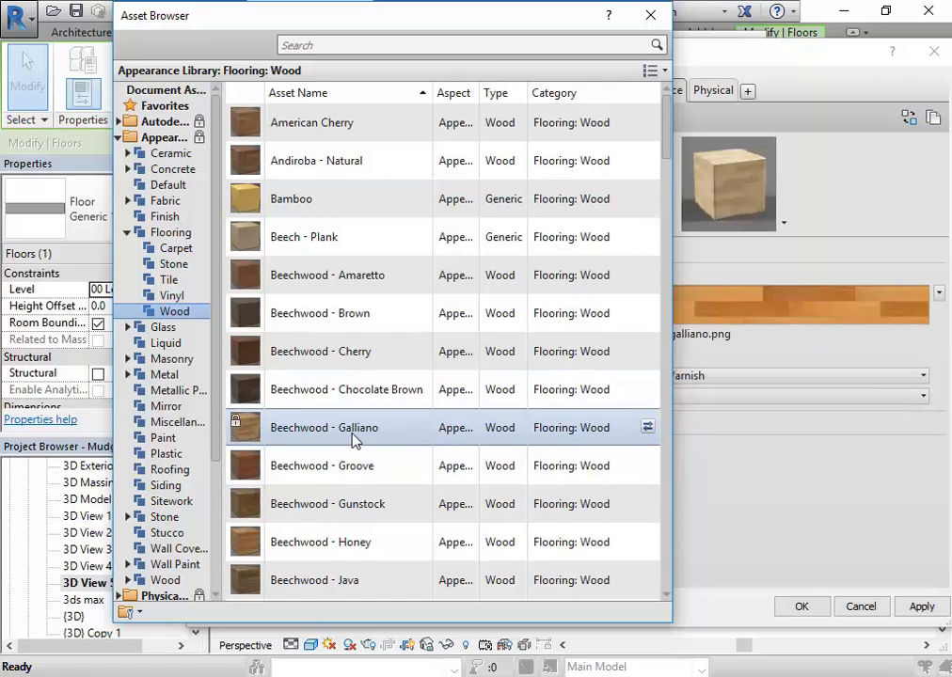
# - Close the asset library and enable Stain on the Beechwood - Galliano appearance of the Timber Flooring material
pyautogui.click(651, 17)
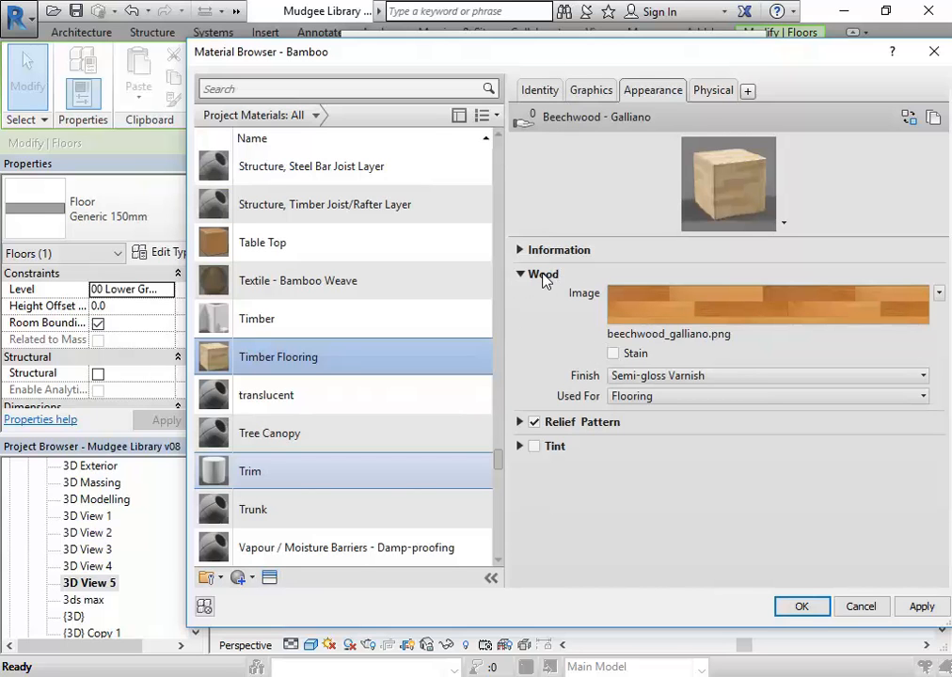
pyautogui.rightClick(654, 94)
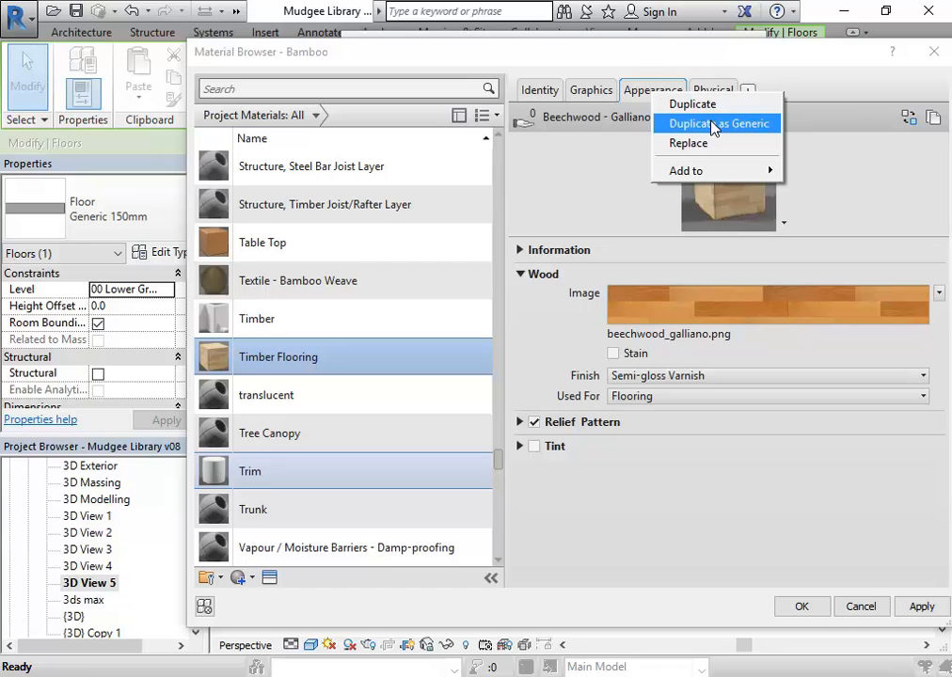
pyautogui.click(541, 321)
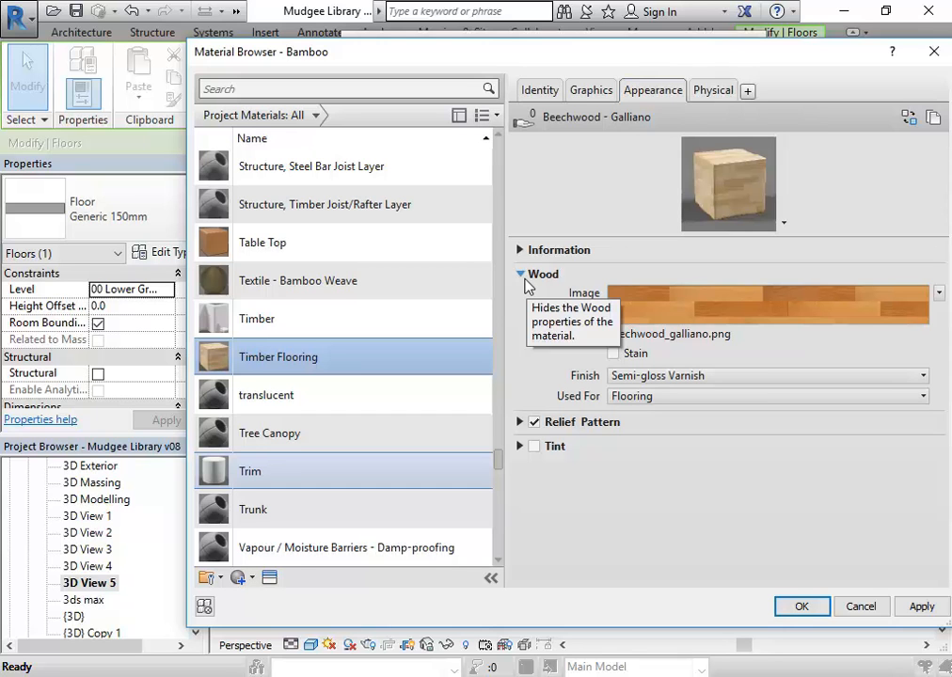
pyautogui.click(613, 354)
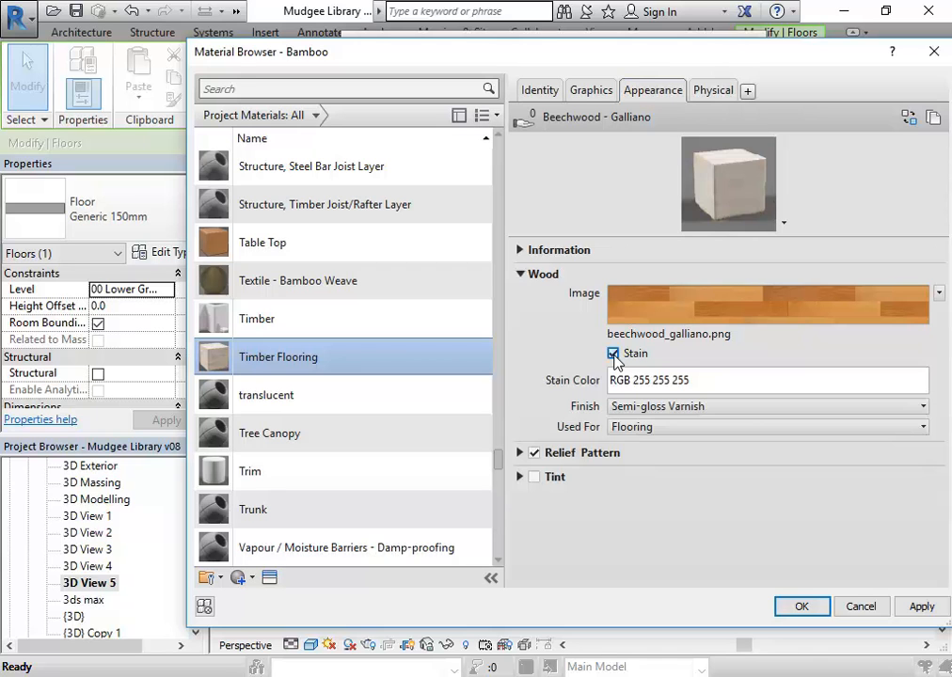
pyautogui.click(614, 354)
pyautogui.click(613, 355)
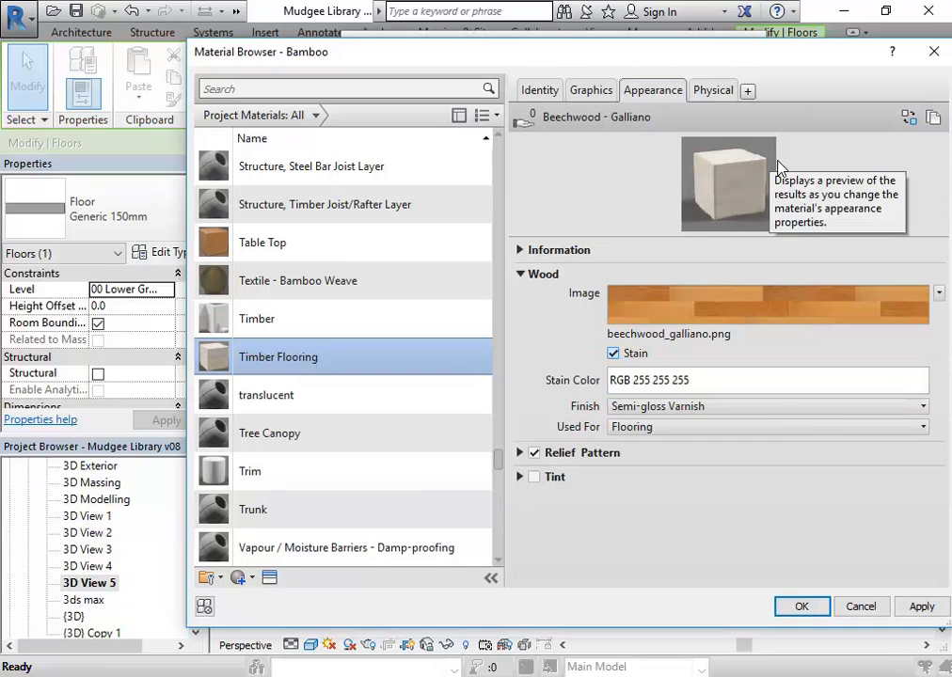
# - Try the grey stain colours RGB 102 102 102 and RGB 39 39 39 on the Timber Flooring appearance
pyautogui.click(725, 384)
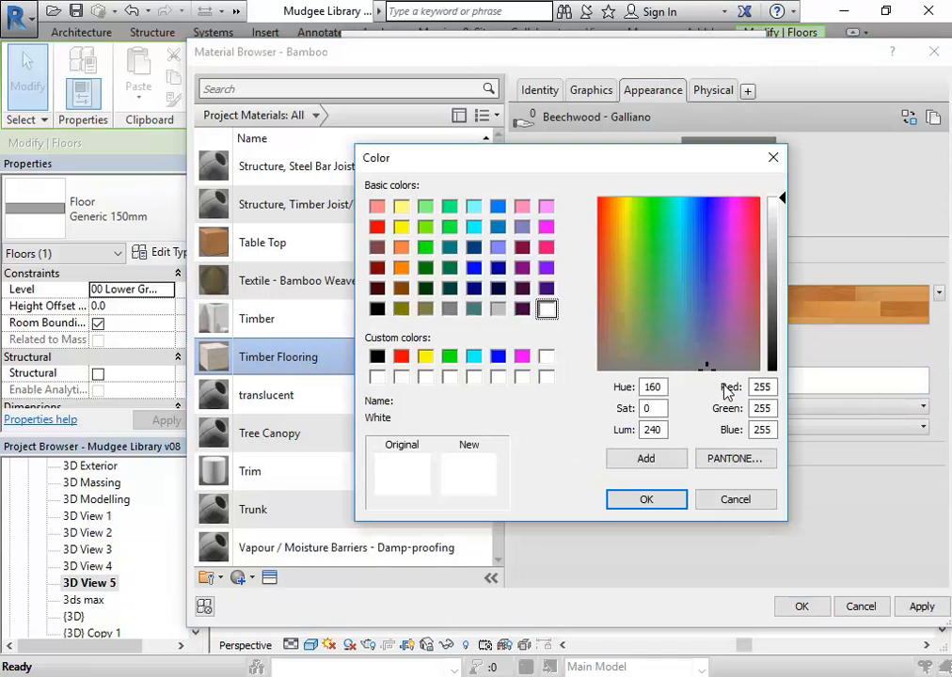
pyautogui.moveTo(784, 205); pyautogui.dragTo(782, 302)
pyautogui.click(645, 499)
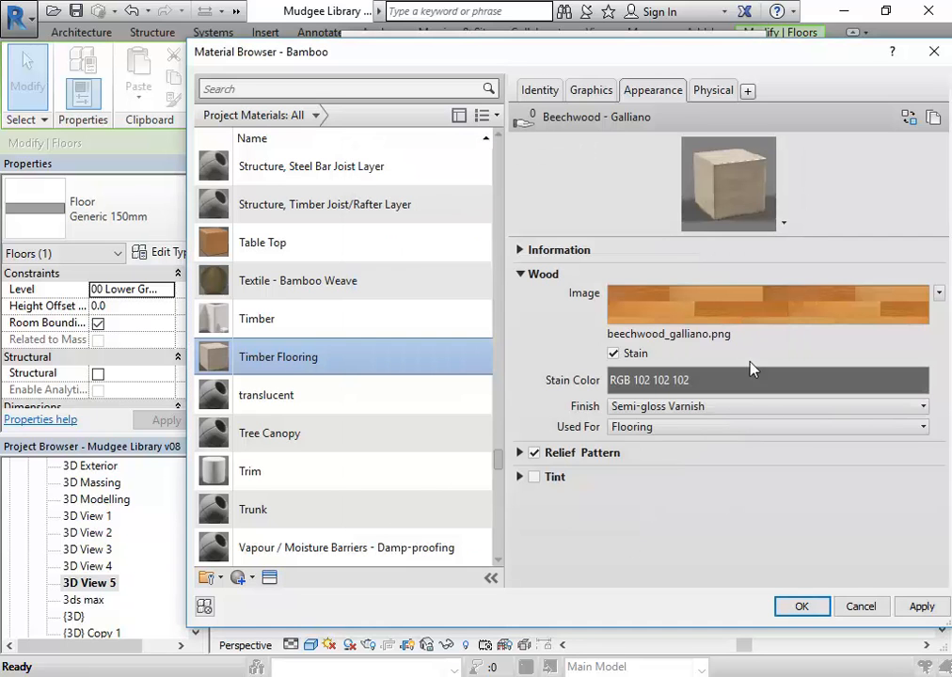
pyautogui.click(752, 368)
pyautogui.moveTo(783, 301); pyautogui.dragTo(780, 349)
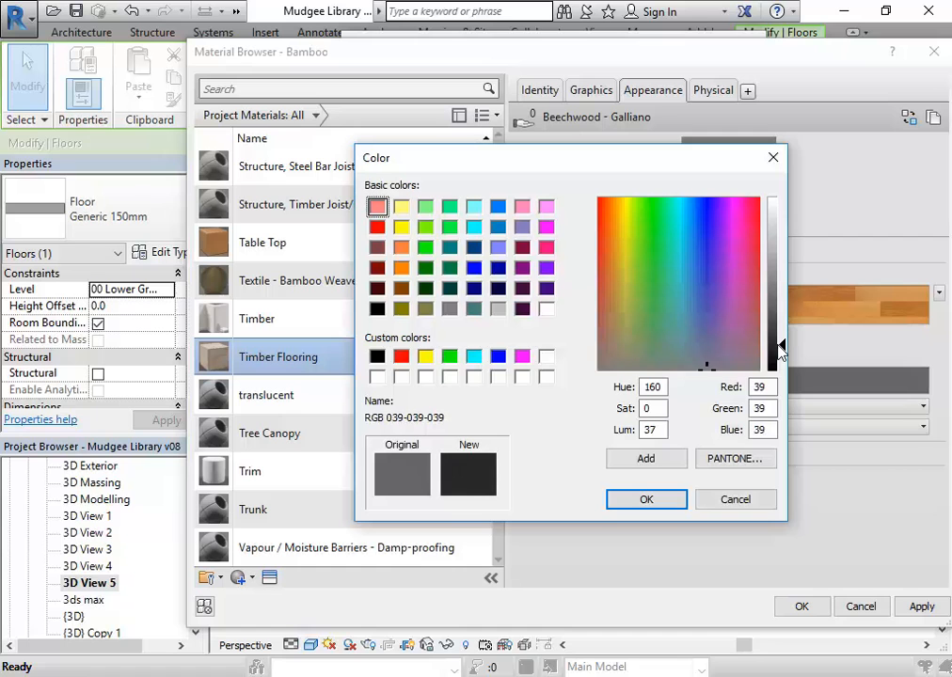
pyautogui.click(646, 500)
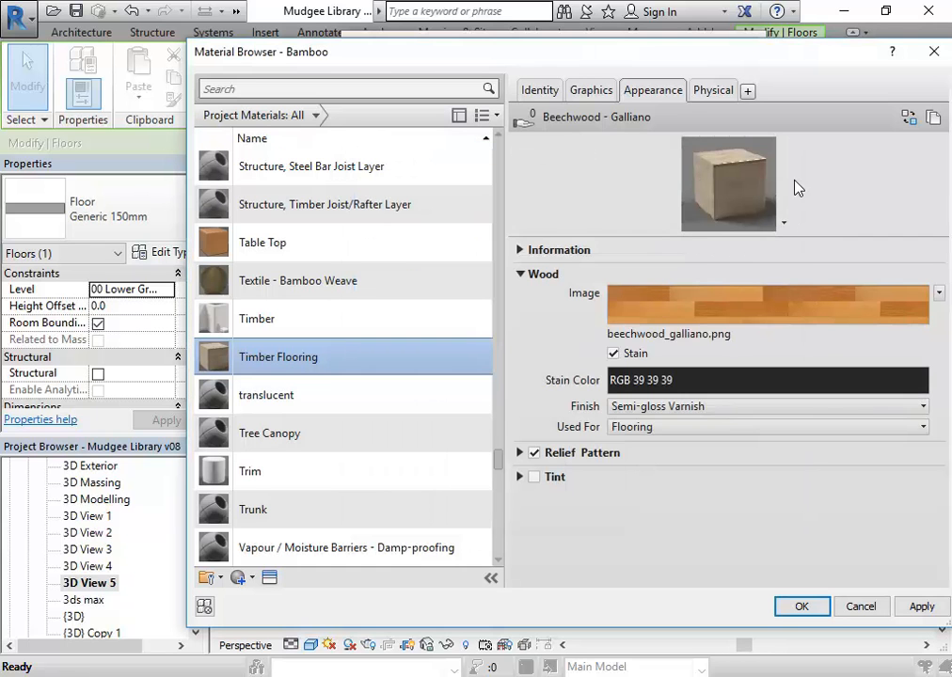
# - Enlarge the appearance preview and set the stain colour to the very dark brown RGB 18 13 7
pyautogui.moveTo(809, 233); pyautogui.dragTo(727, 303)
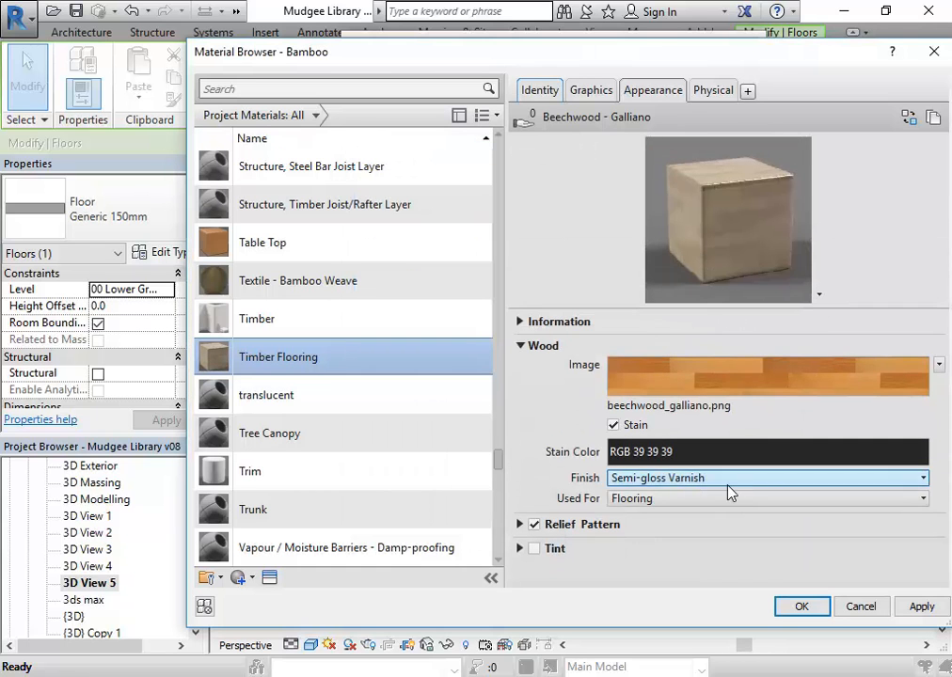
pyautogui.click(750, 455)
pyautogui.click(618, 356)
pyautogui.moveTo(620, 360); pyautogui.dragTo(605, 353)
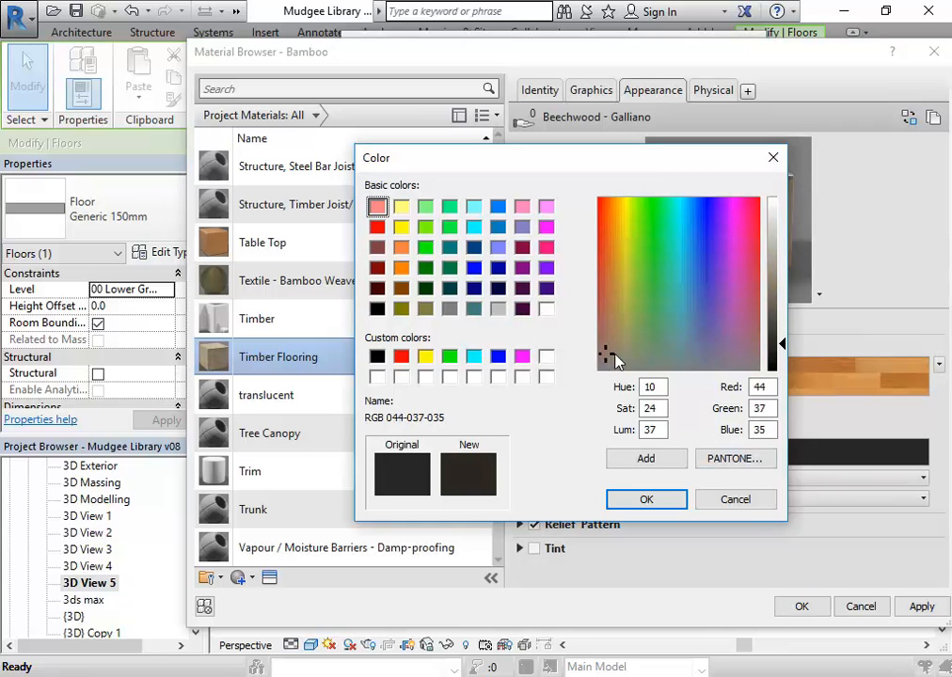
pyautogui.click(604, 332)
pyautogui.click(611, 303)
pyautogui.moveTo(781, 344); pyautogui.dragTo(782, 362)
pyautogui.click(663, 506)
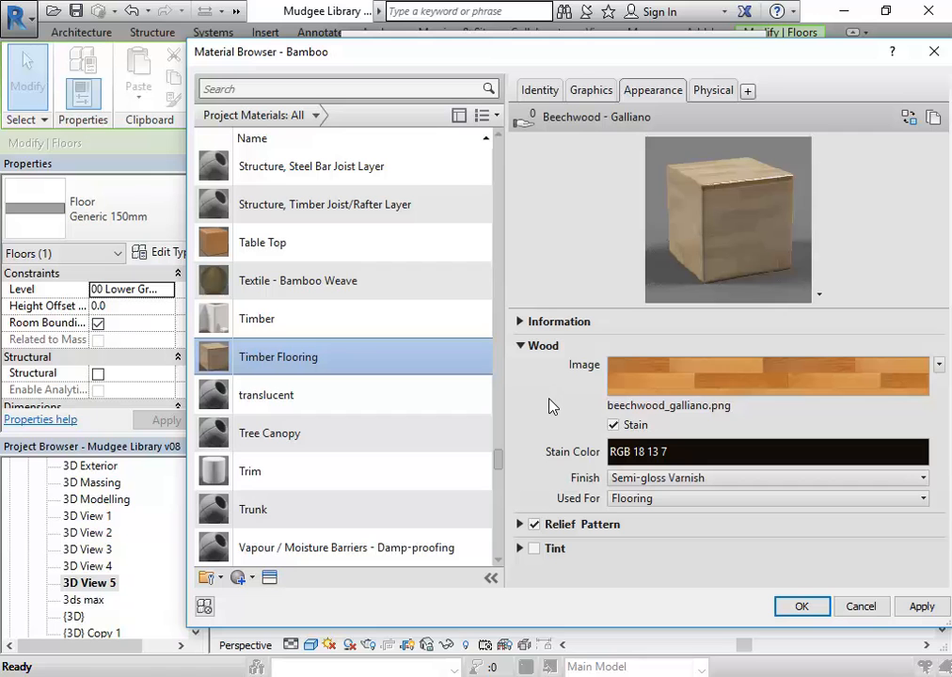
# - Open the appearance's image file beechwood_galliano from the Mats folder in Adobe Photoshop CC 2017
pyautogui.click(662, 408)
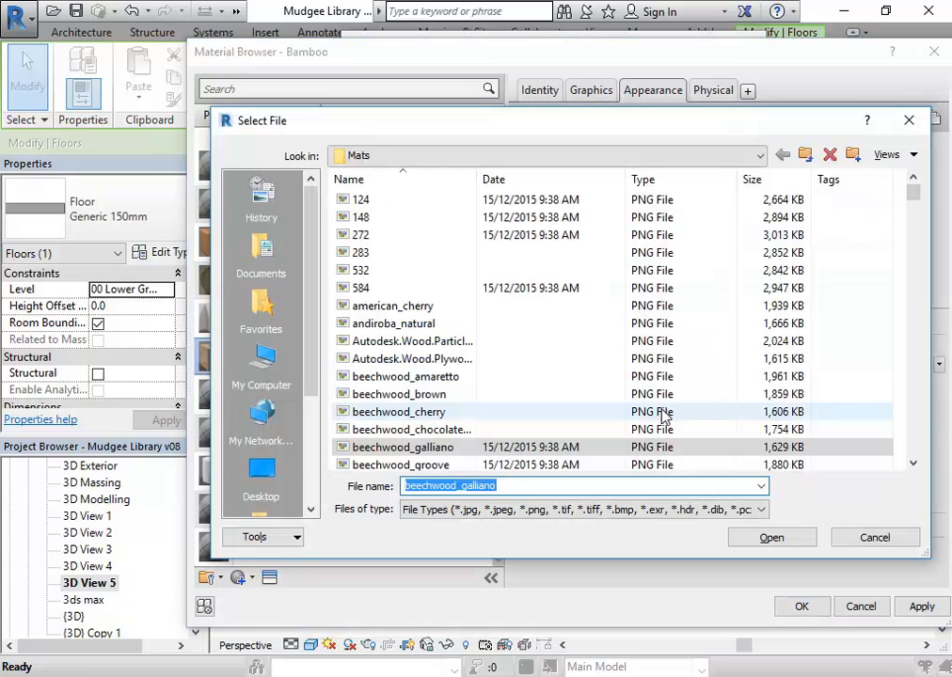
pyautogui.click(555, 155)
pyautogui.click(555, 155)
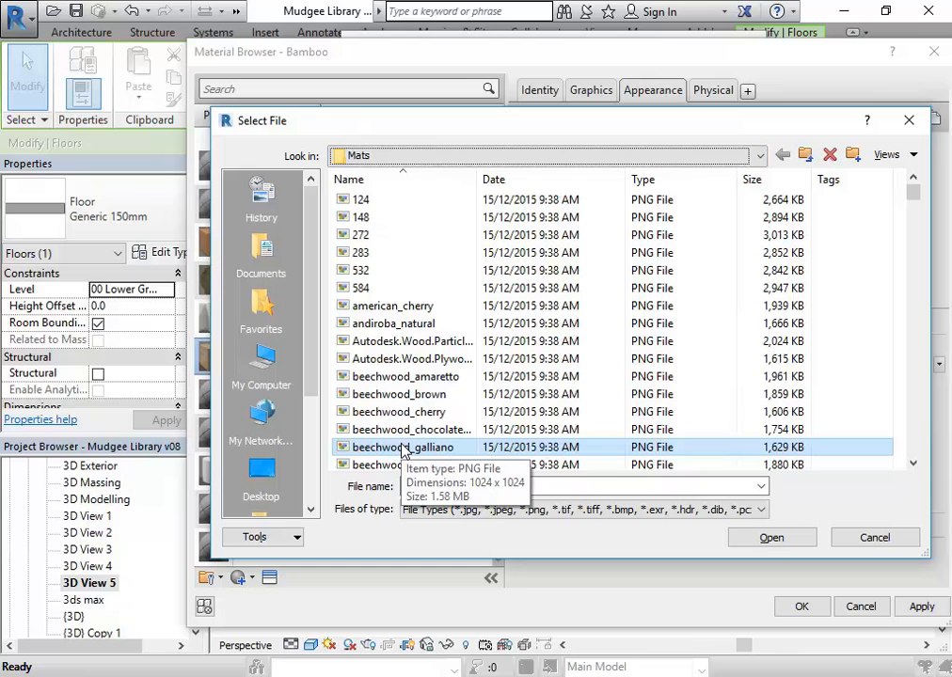
pyautogui.click(362, 450)
pyautogui.rightClick(366, 452)
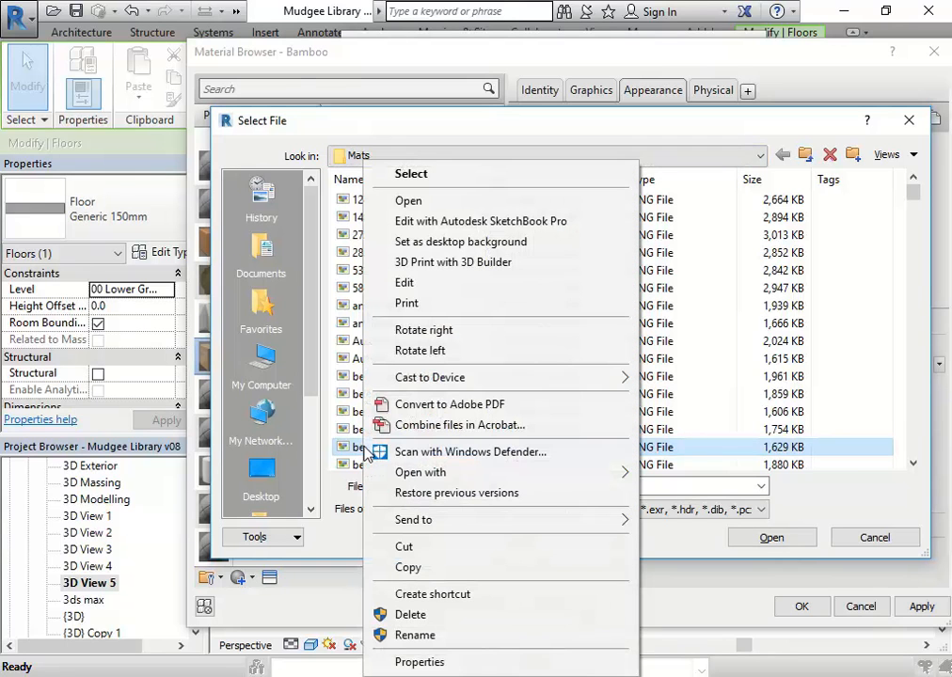
pyautogui.moveTo(388, 472)
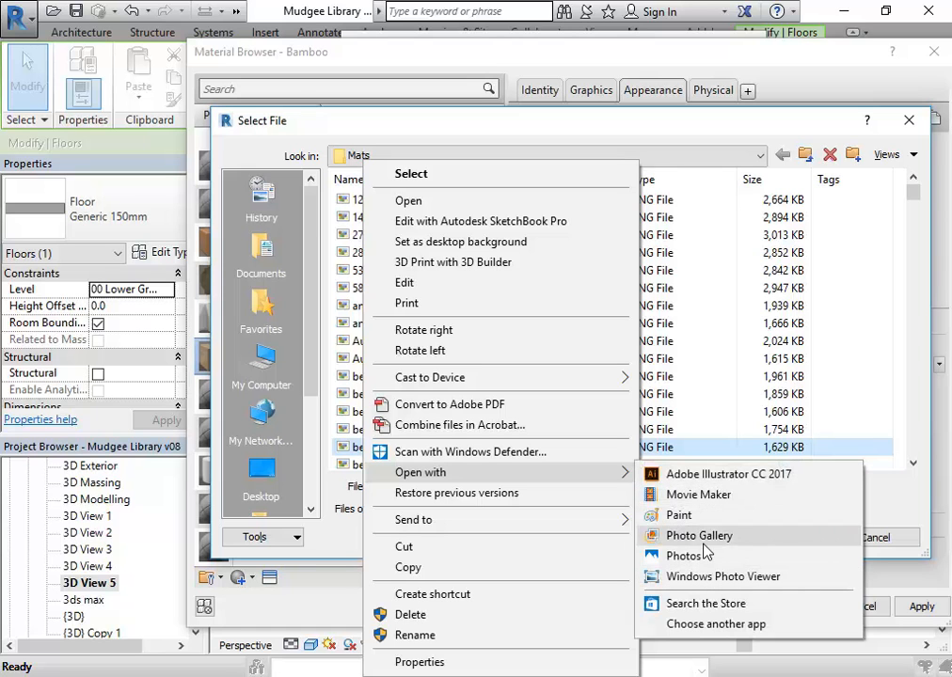
pyautogui.click(703, 626)
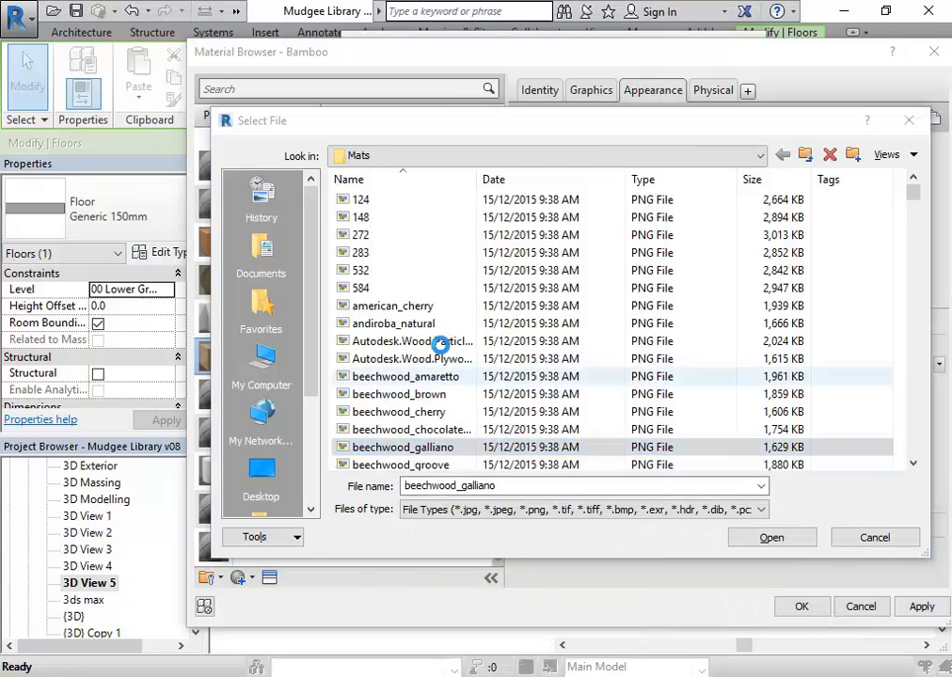
pyautogui.moveTo(648, 339); pyautogui.dragTo(645, 496)
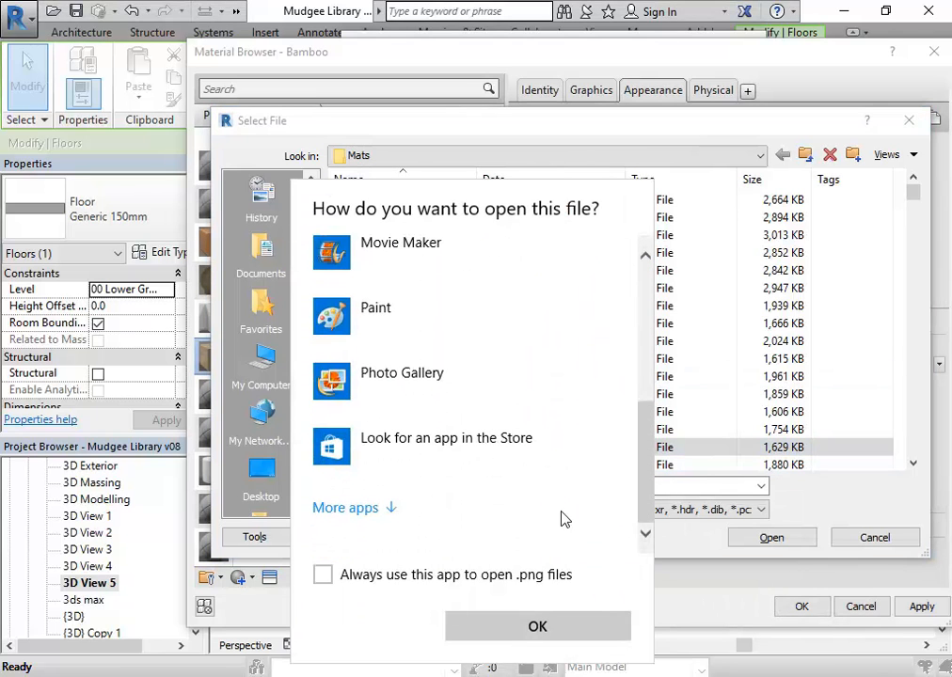
pyautogui.click(366, 509)
pyautogui.scroll(-10, 473, 432)
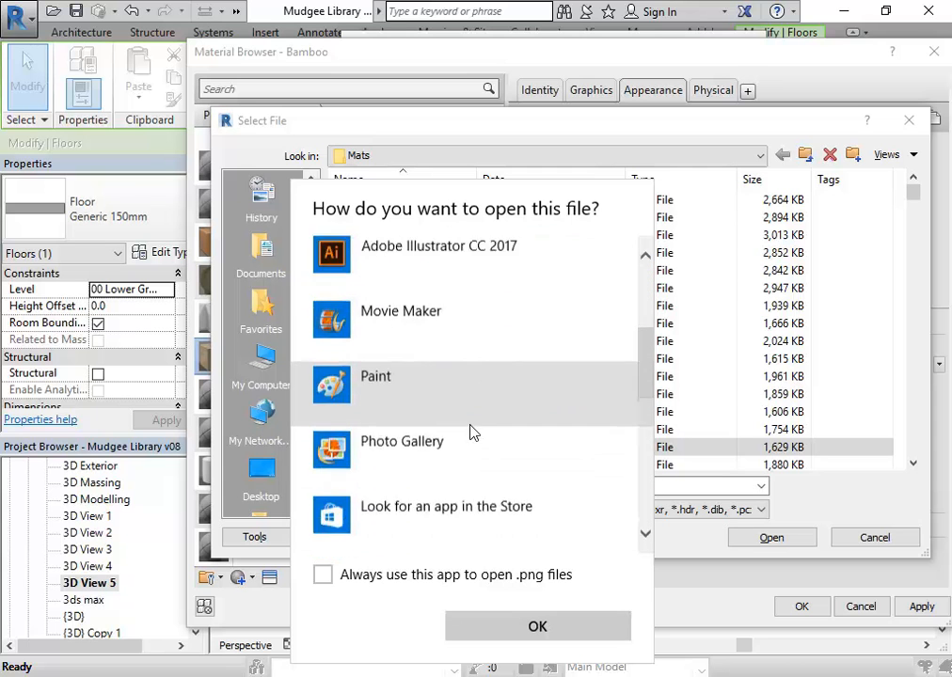
pyautogui.click(382, 455)
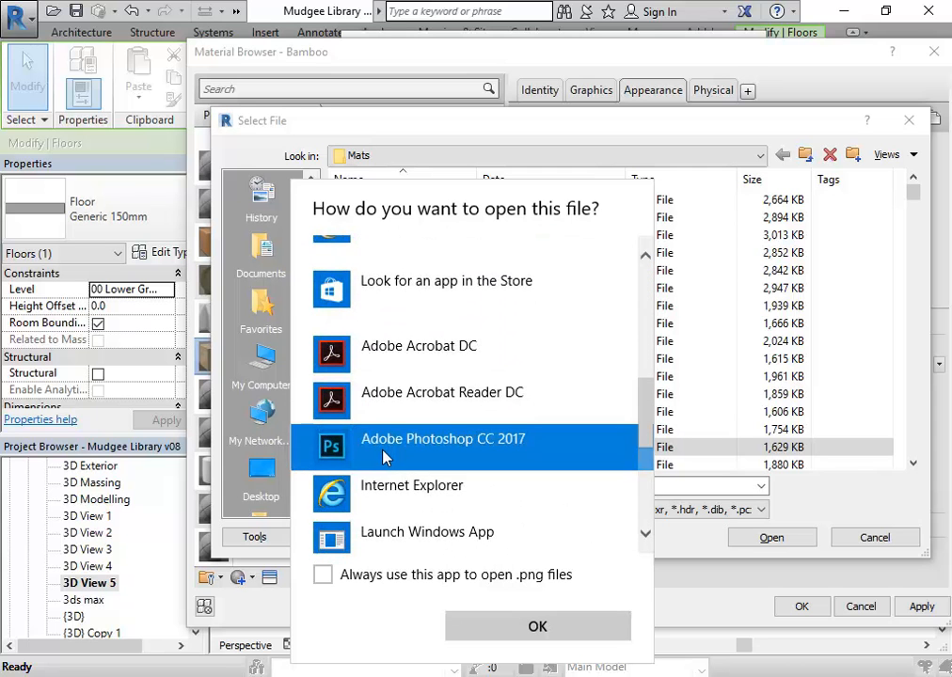
pyautogui.click(480, 616)
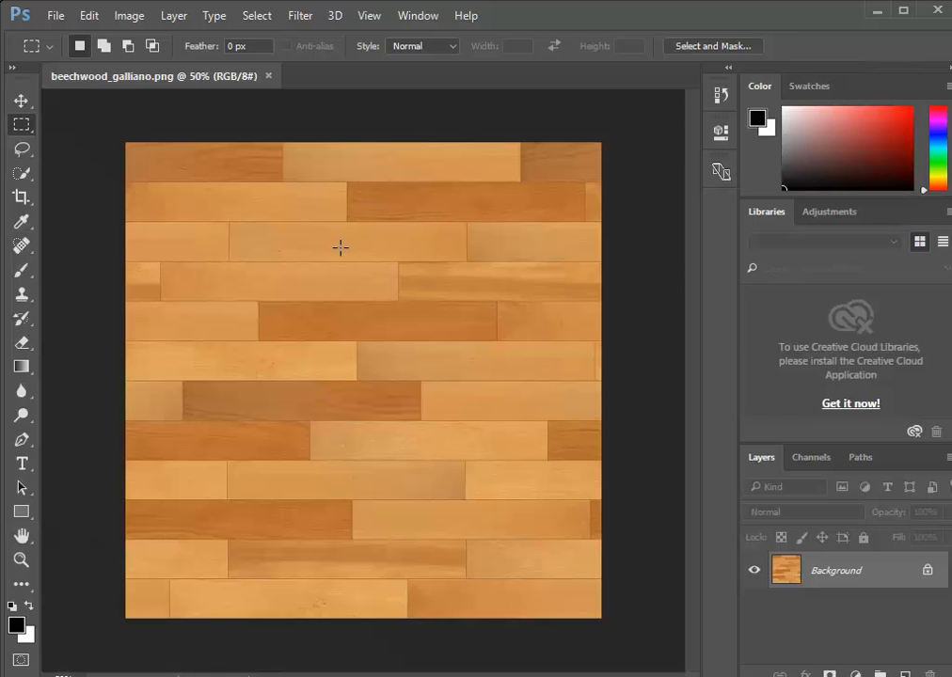
# - Try a Brightness/Contrast adjustment on the wood plank image with the brightness at -90
pyautogui.click(130, 16)
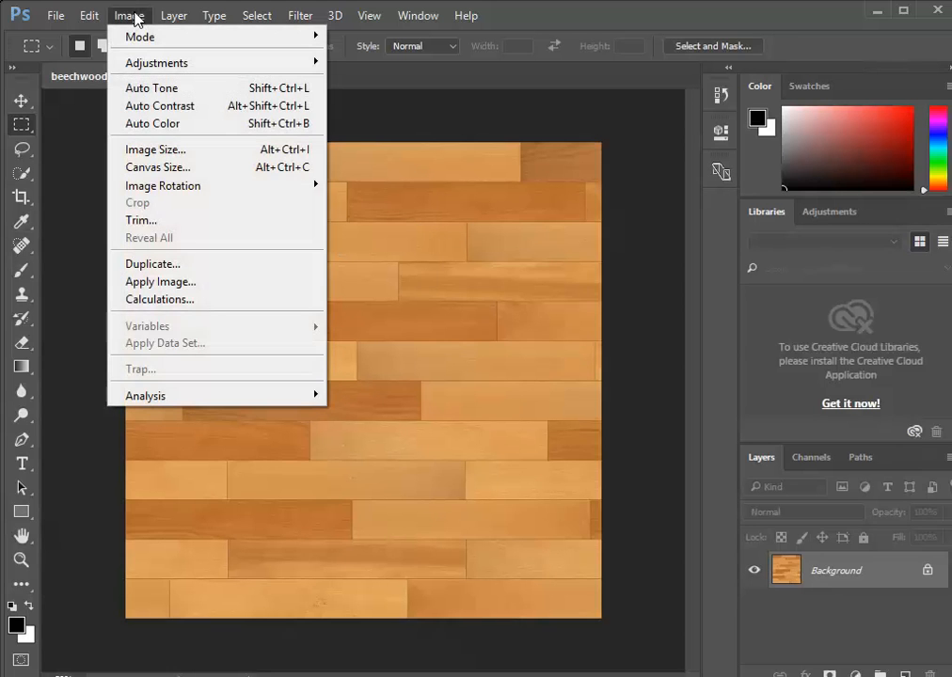
pyautogui.moveTo(272, 62)
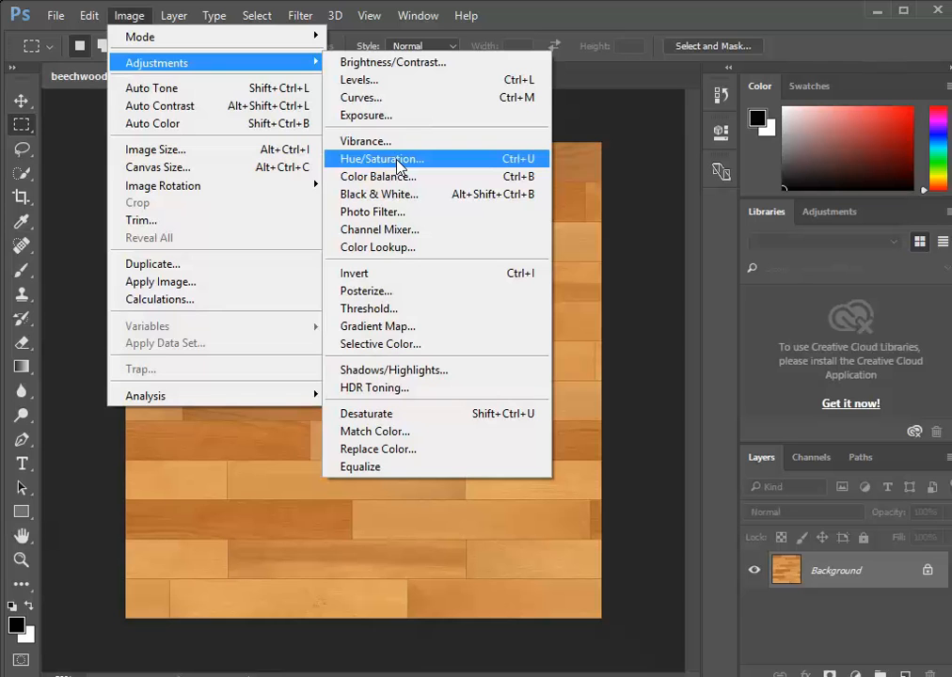
pyautogui.click(402, 72)
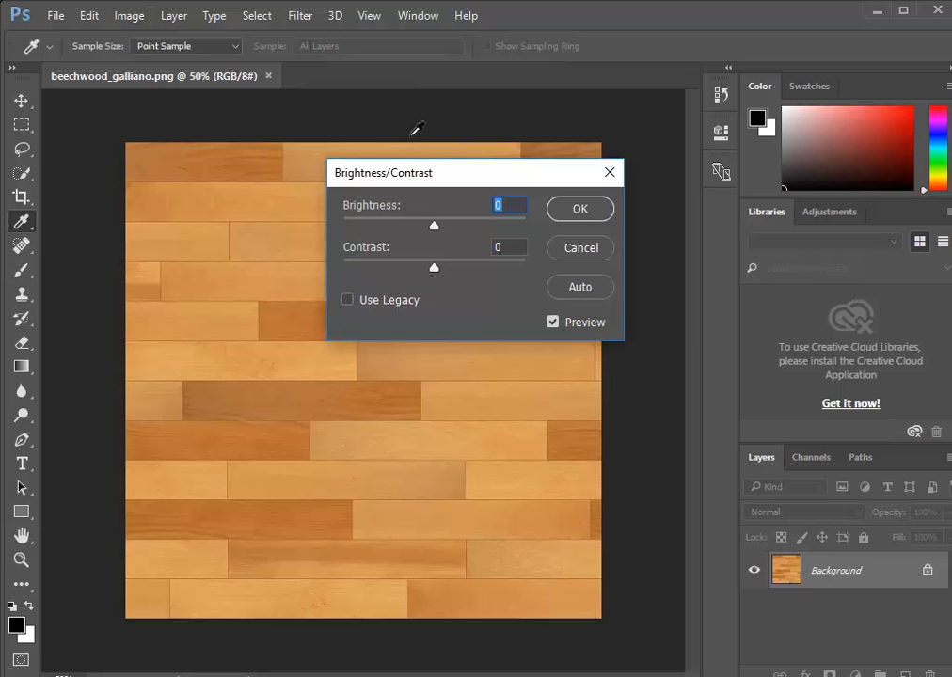
pyautogui.moveTo(421, 176); pyautogui.dragTo(575, 170)
pyautogui.moveTo(588, 221); pyautogui.dragTo(535, 217)
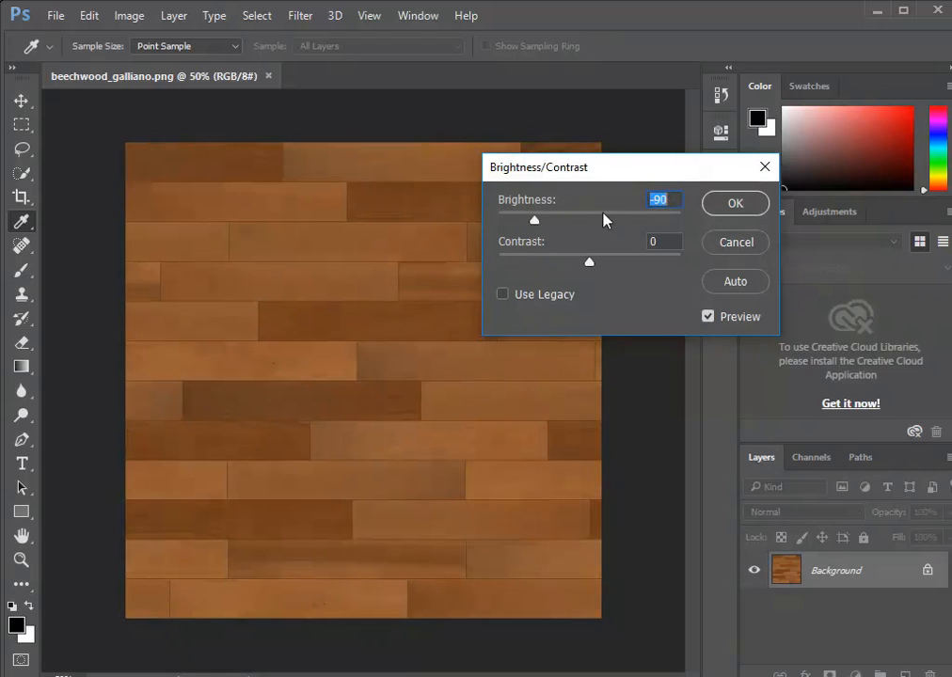
pyautogui.click(735, 247)
pyautogui.press('m')
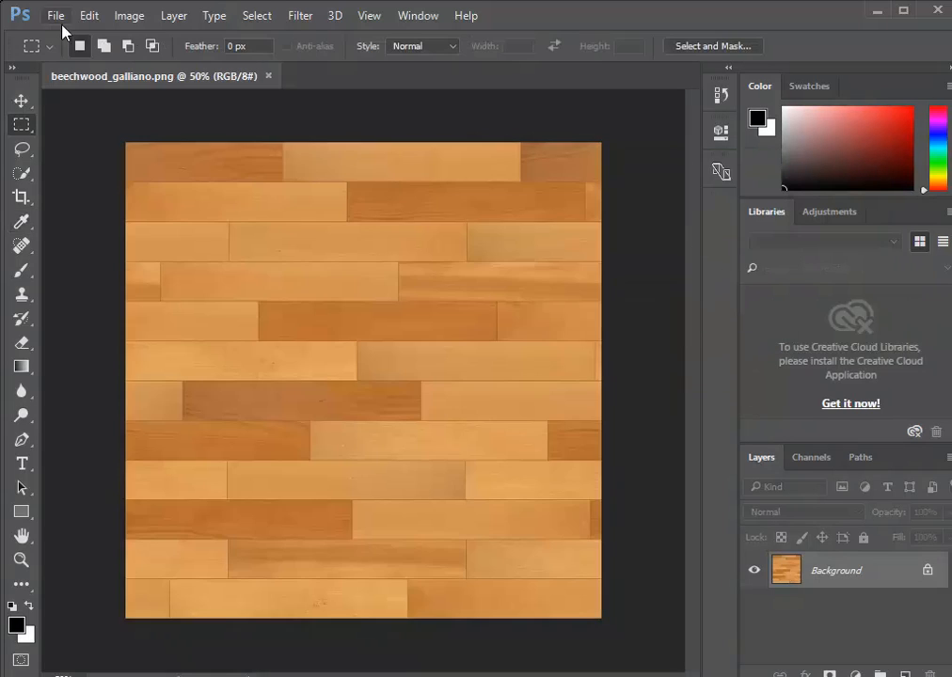
# - Try a Levels adjustment on the wood plank image with input levels 45, 0.35 and 243
pyautogui.click(129, 16)
pyautogui.moveTo(183, 44)
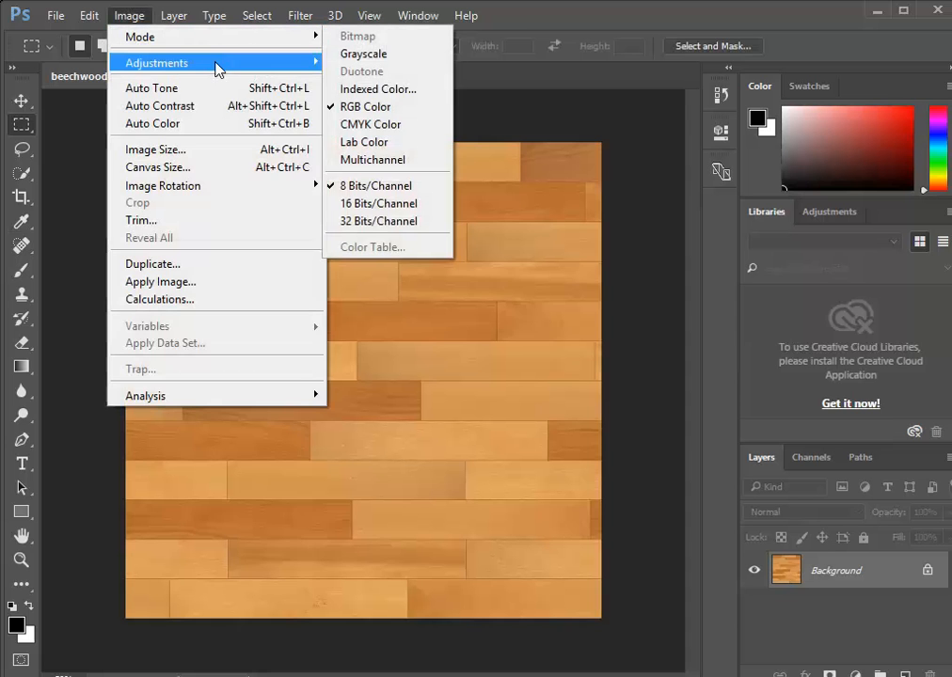
pyautogui.moveTo(214, 63)
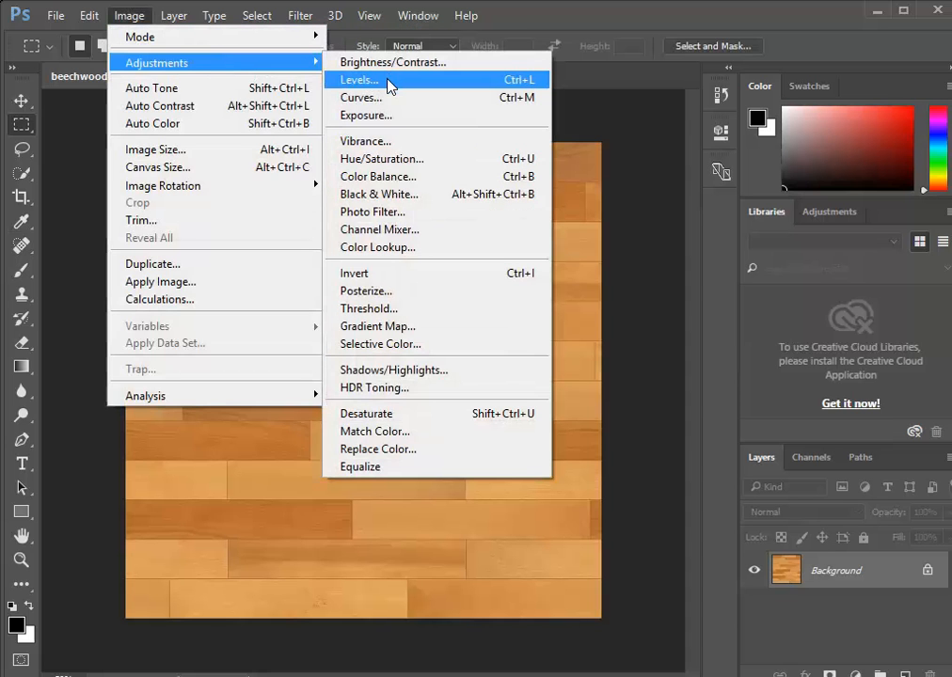
pyautogui.click(391, 85)
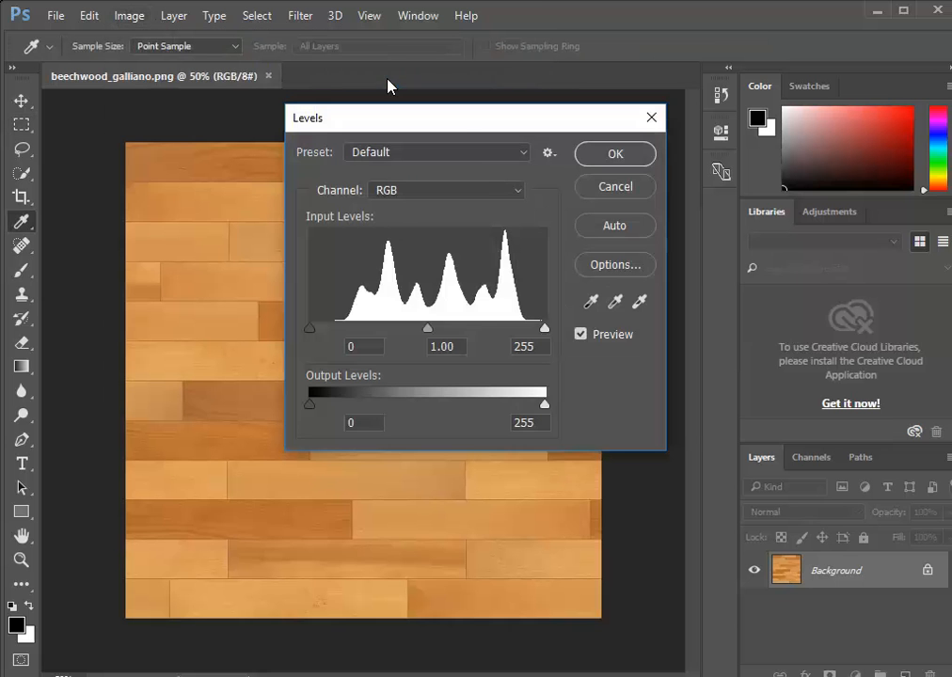
pyautogui.moveTo(469, 123); pyautogui.dragTo(626, 95)
pyautogui.moveTo(702, 299)
pyautogui.mouseDown()
pyautogui.moveTo(661, 302)
pyautogui.moveTo(718, 297)
pyautogui.mouseUp()
pyautogui.moveTo(579, 300); pyautogui.dragTo(640, 300)
pyautogui.moveTo(460, 299); pyautogui.dragTo(510, 299)
pyautogui.moveTo(705, 297); pyautogui.dragTo(651, 303)
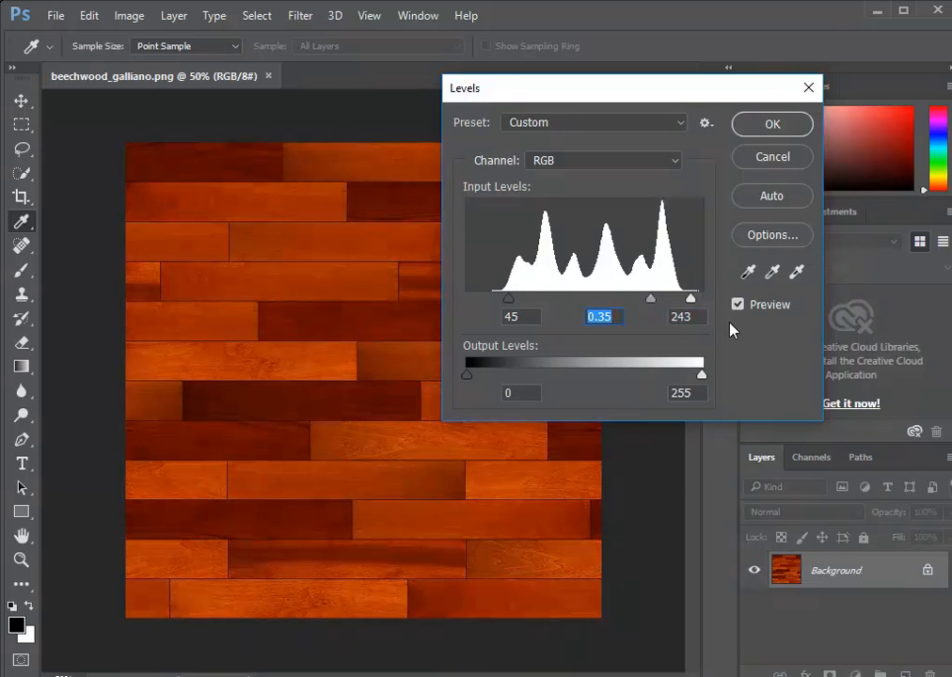
pyautogui.click(773, 158)
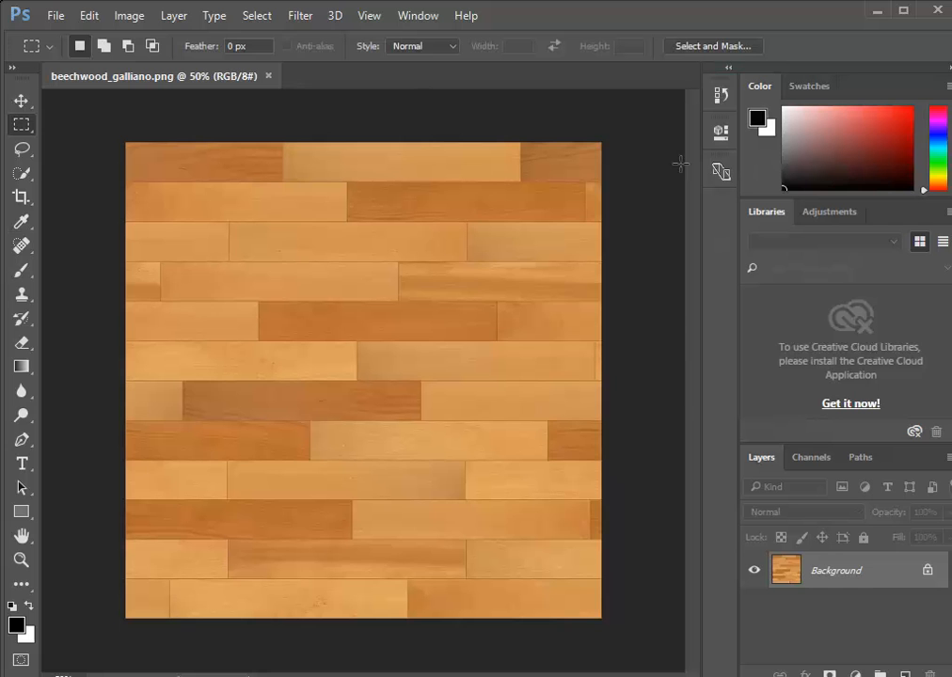
# - Try an Exposure adjustment on the wood plank image with exposure -1.89, offset 0 and gamma correction 0.75
pyautogui.click(130, 17)
pyautogui.moveTo(157, 60)
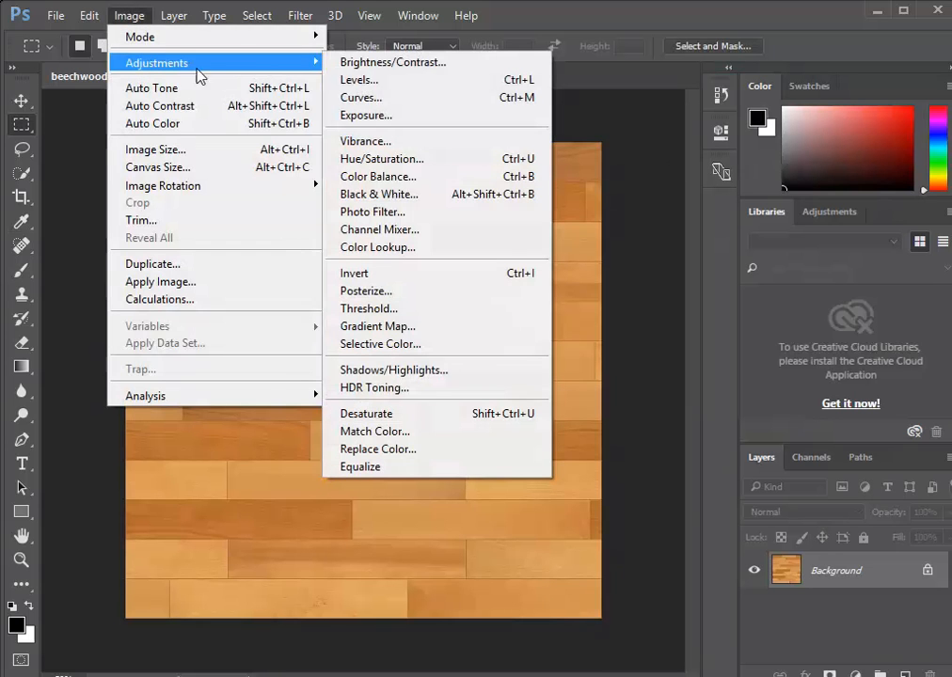
pyautogui.click(381, 116)
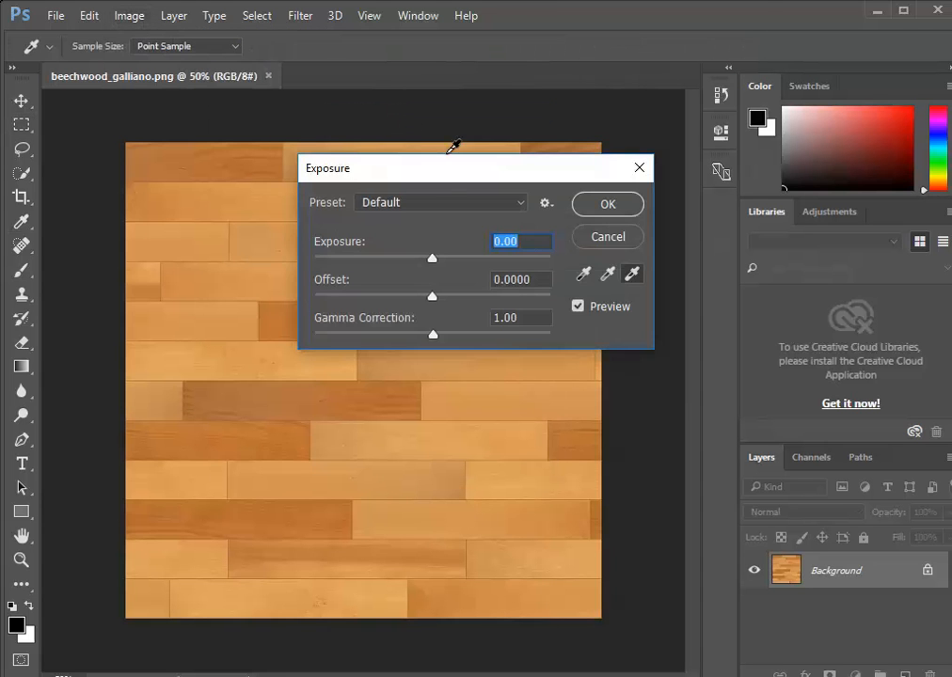
pyautogui.moveTo(451, 180); pyautogui.dragTo(475, 195)
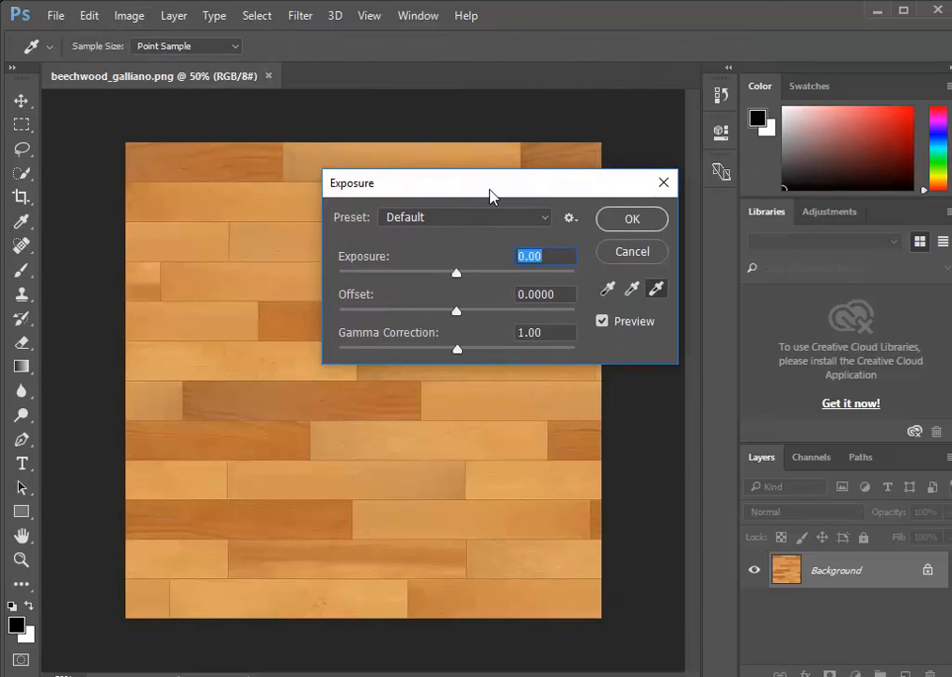
pyautogui.moveTo(457, 277); pyautogui.dragTo(424, 278)
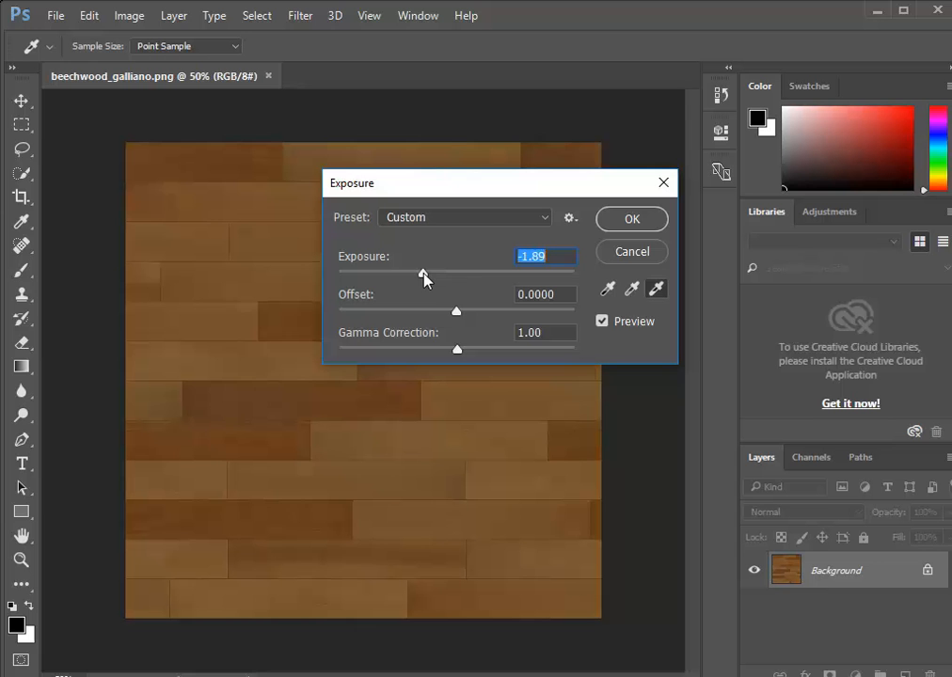
pyautogui.moveTo(458, 352); pyautogui.dragTo(482, 361)
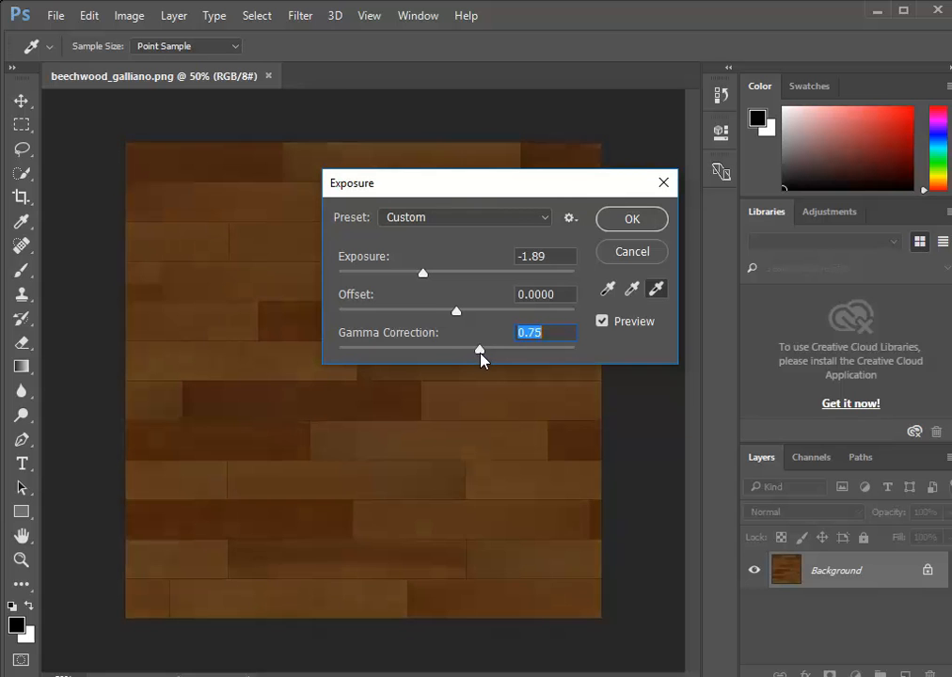
pyautogui.moveTo(456, 311)
pyautogui.mouseDown()
pyautogui.moveTo(470, 312)
pyautogui.moveTo(457, 320)
pyautogui.moveTo(467, 322)
pyautogui.mouseUp()
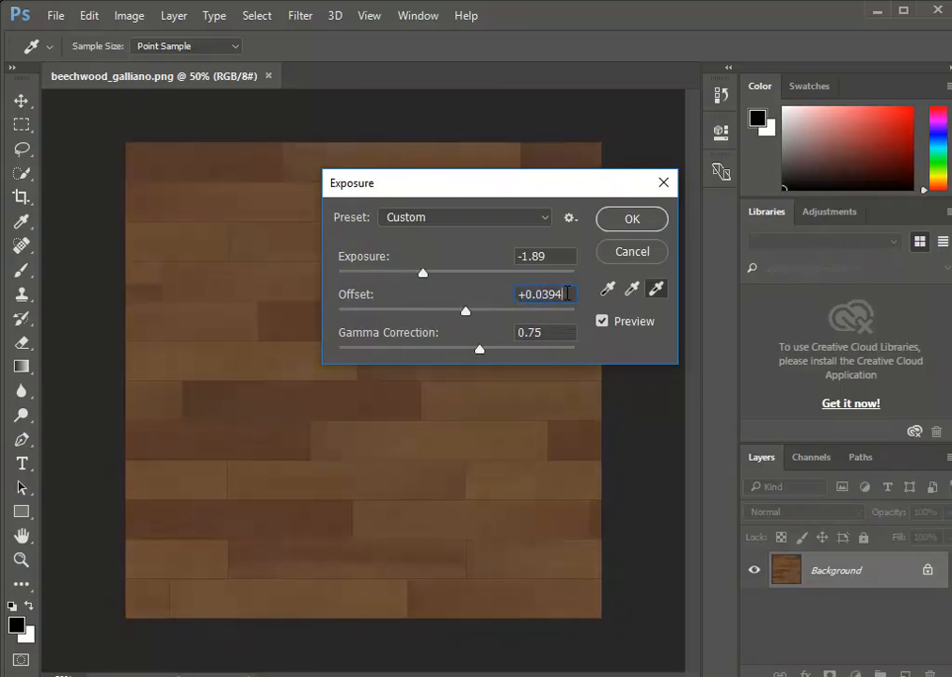
pyautogui.write('0')
pyautogui.click(557, 262)
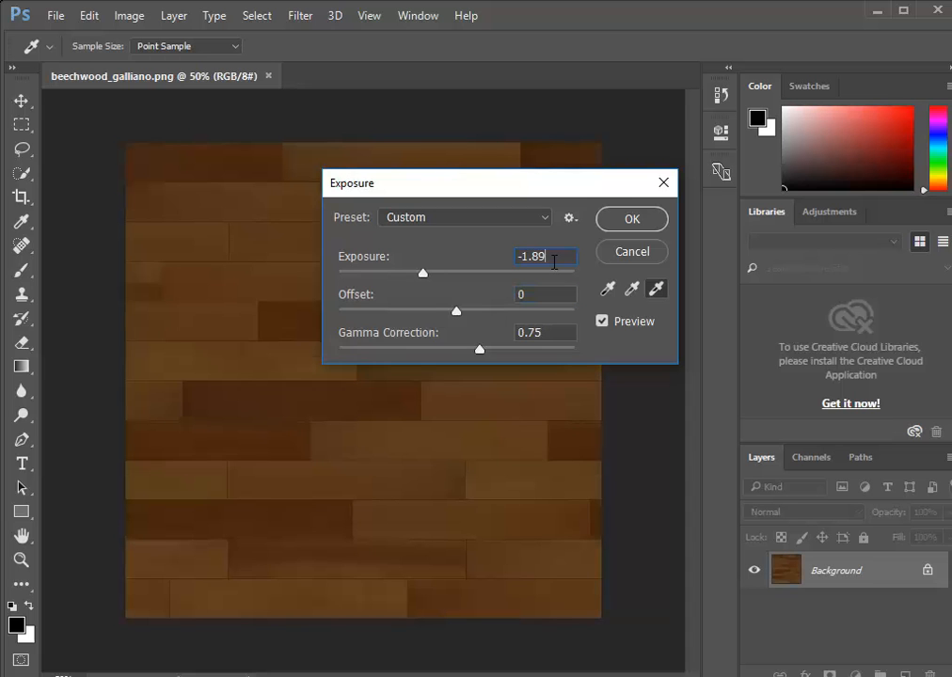
pyautogui.click(630, 252)
# - Try a Hue/Saturation adjustment on the wood plank image with the lightness at -41
pyautogui.click(132, 16)
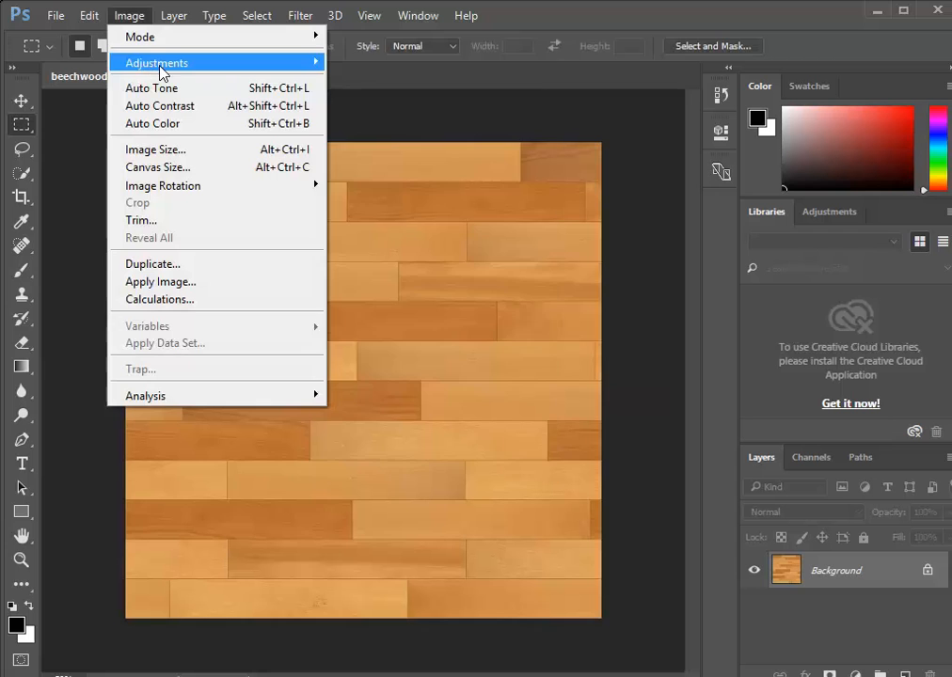
pyautogui.moveTo(127, 60)
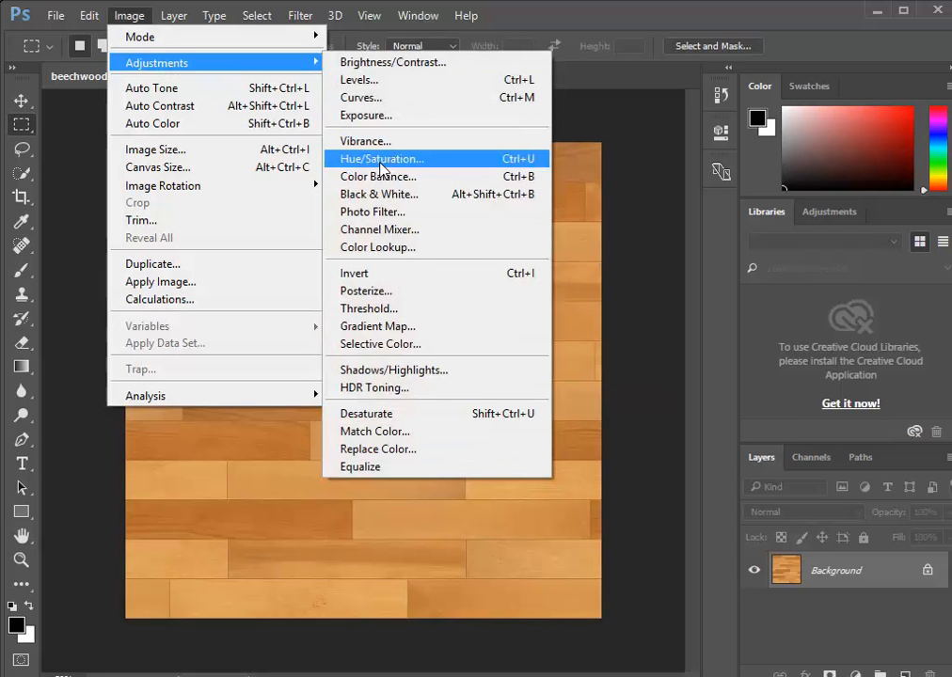
pyautogui.click(377, 161)
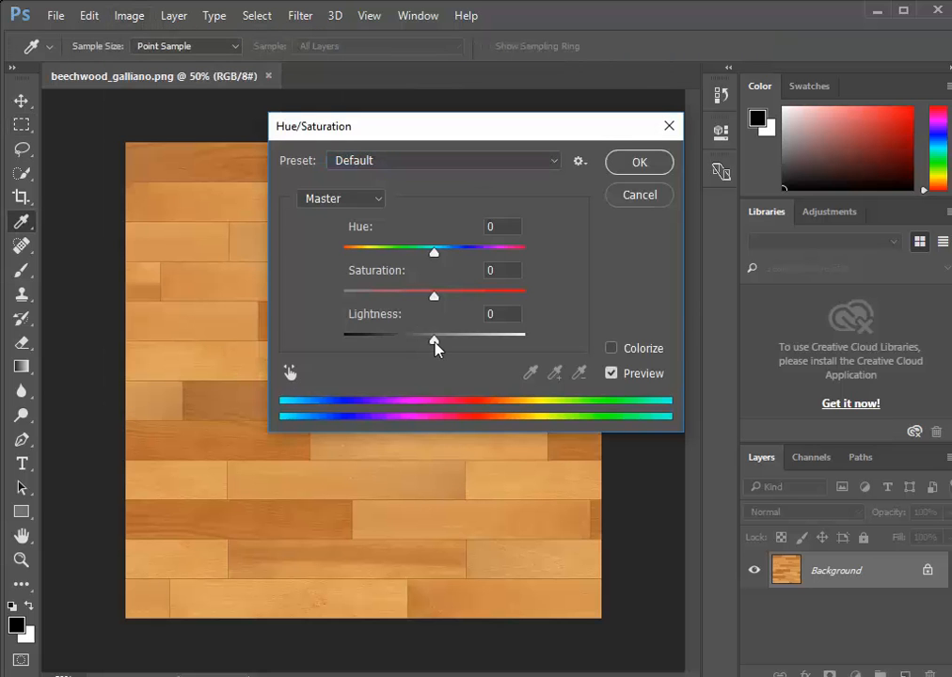
pyautogui.moveTo(432, 342); pyautogui.dragTo(396, 344)
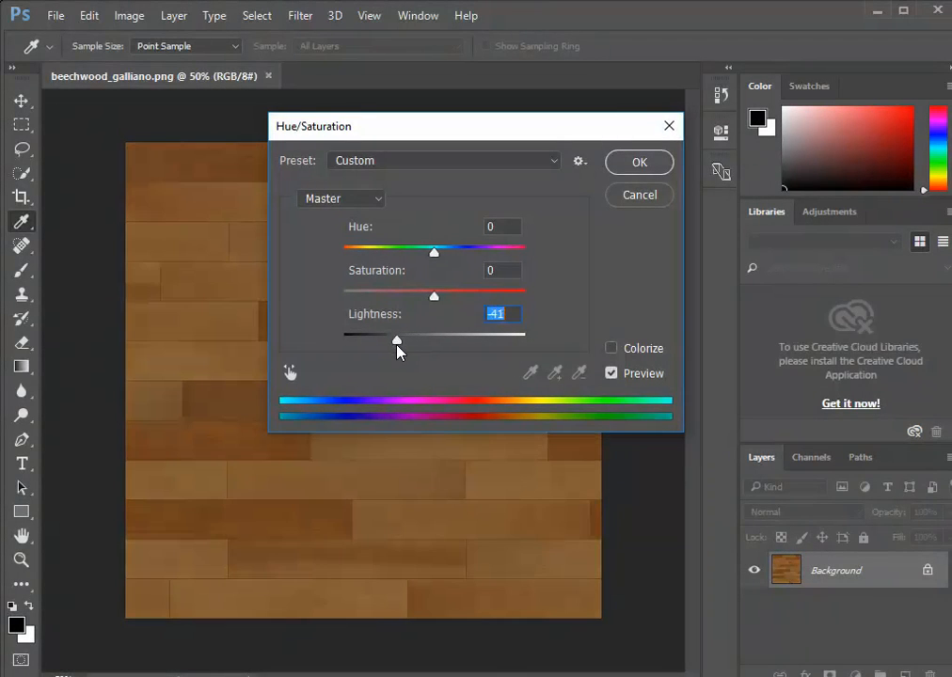
pyautogui.click(639, 202)
pyautogui.press('m')
# - Apply a Levels adjustment to the wood plank image with input levels 9, 0.51 and 247
pyautogui.click(129, 15)
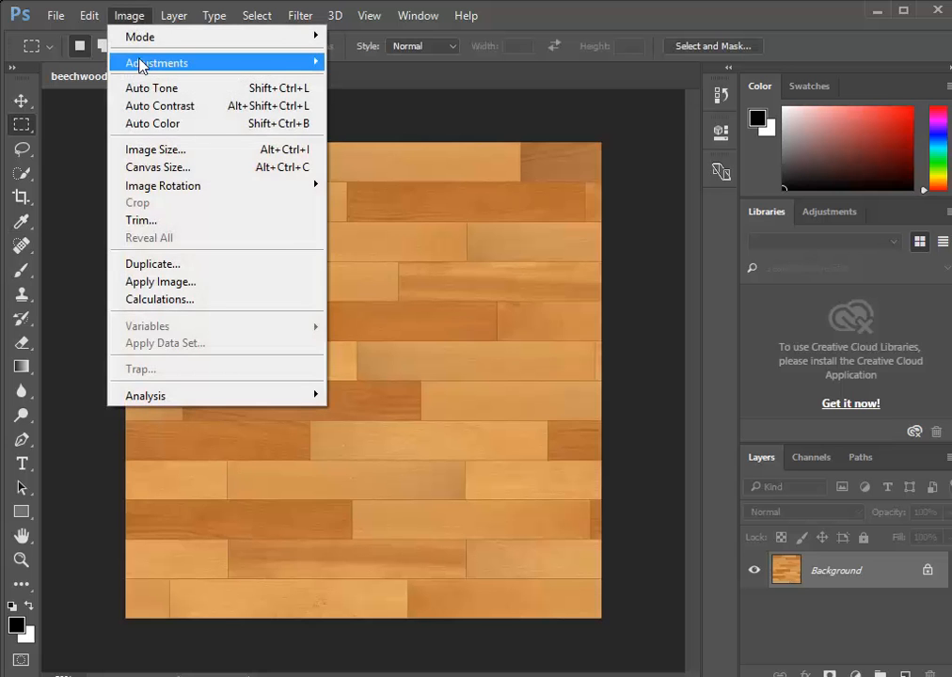
pyautogui.moveTo(282, 70)
pyautogui.click(372, 83)
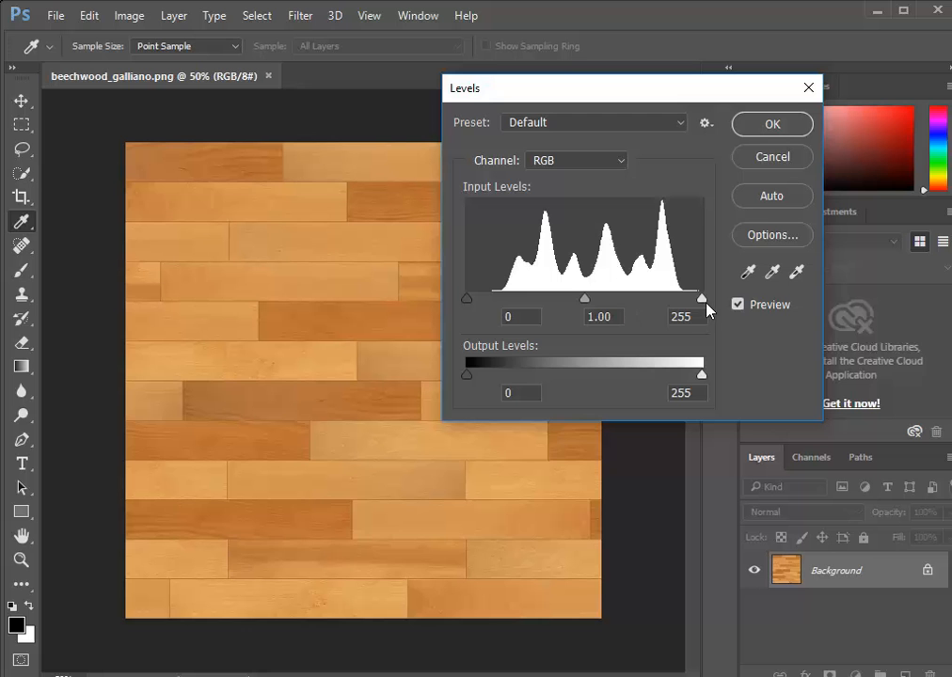
pyautogui.moveTo(700, 300)
pyautogui.mouseDown()
pyautogui.moveTo(682, 302)
pyautogui.moveTo(704, 306)
pyautogui.mouseUp()
pyautogui.moveTo(580, 300); pyautogui.dragTo(644, 303)
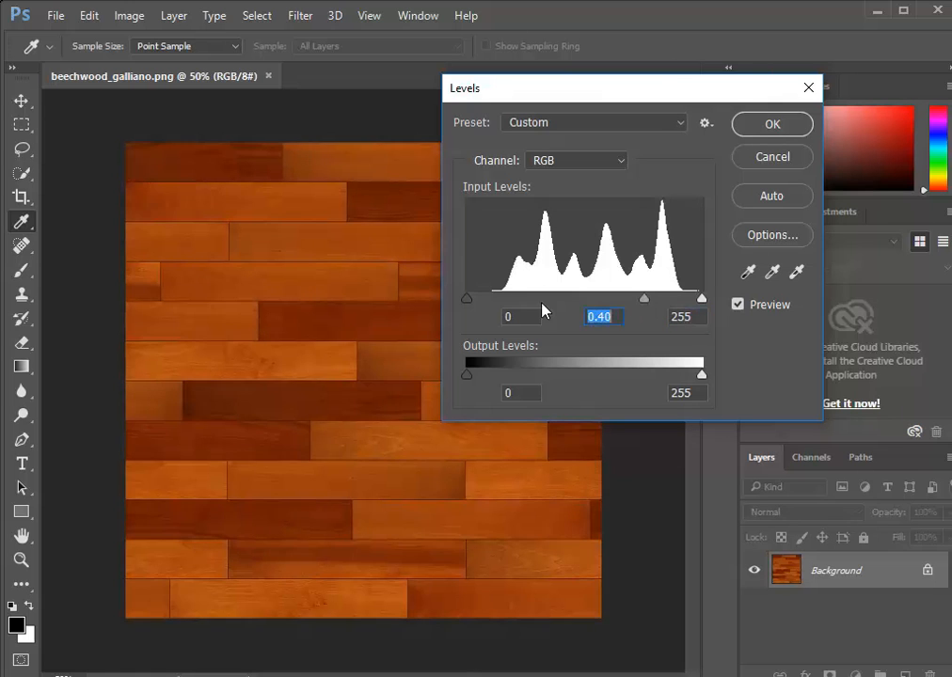
pyautogui.moveTo(469, 301); pyautogui.dragTo(480, 304)
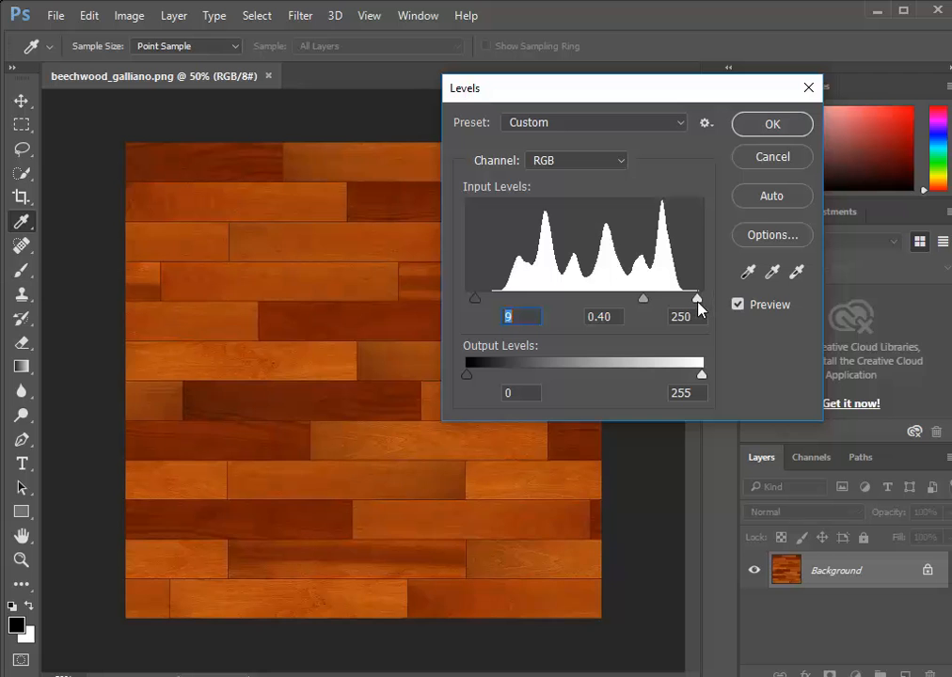
pyautogui.moveTo(703, 303); pyautogui.dragTo(697, 314)
pyautogui.moveTo(641, 299); pyautogui.dragTo(628, 307)
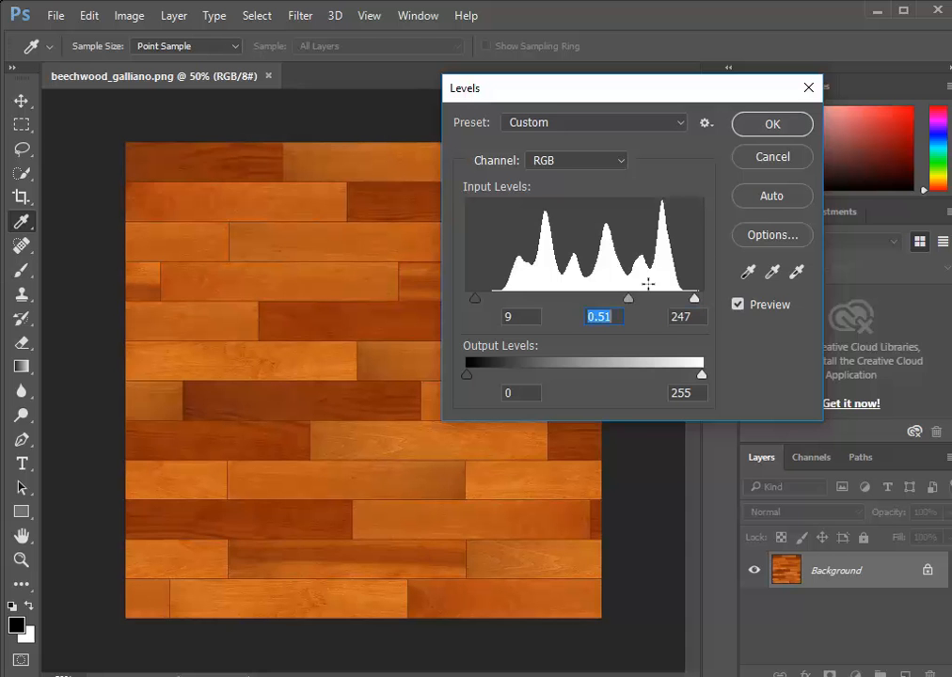
pyautogui.click(773, 124)
# - Apply a Hue/Saturation adjustment to the wood plank image with saturation -63 and lightness +7
pyautogui.click(137, 19)
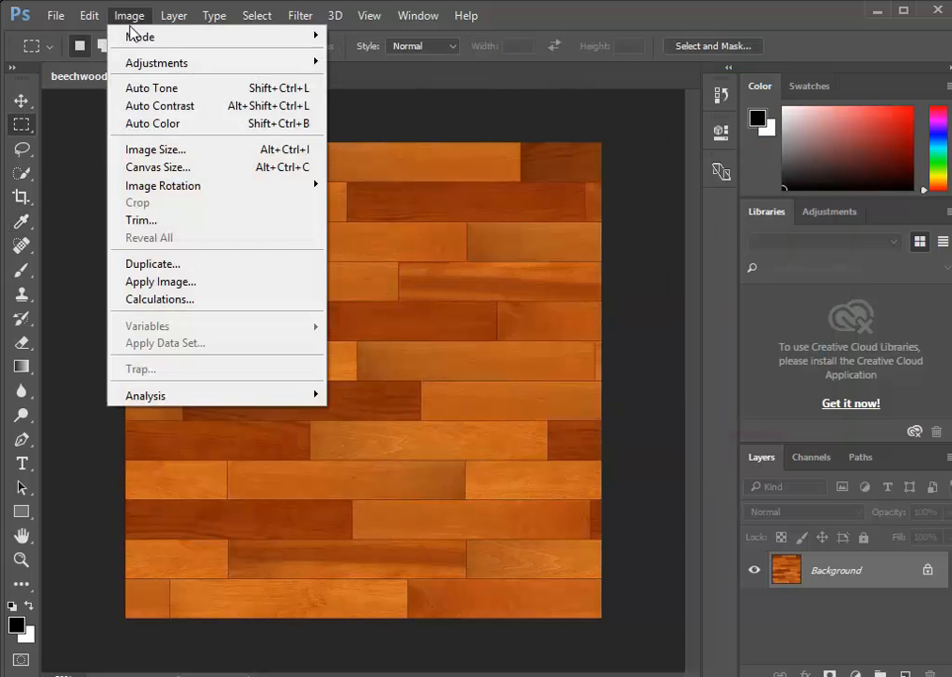
pyautogui.moveTo(174, 64)
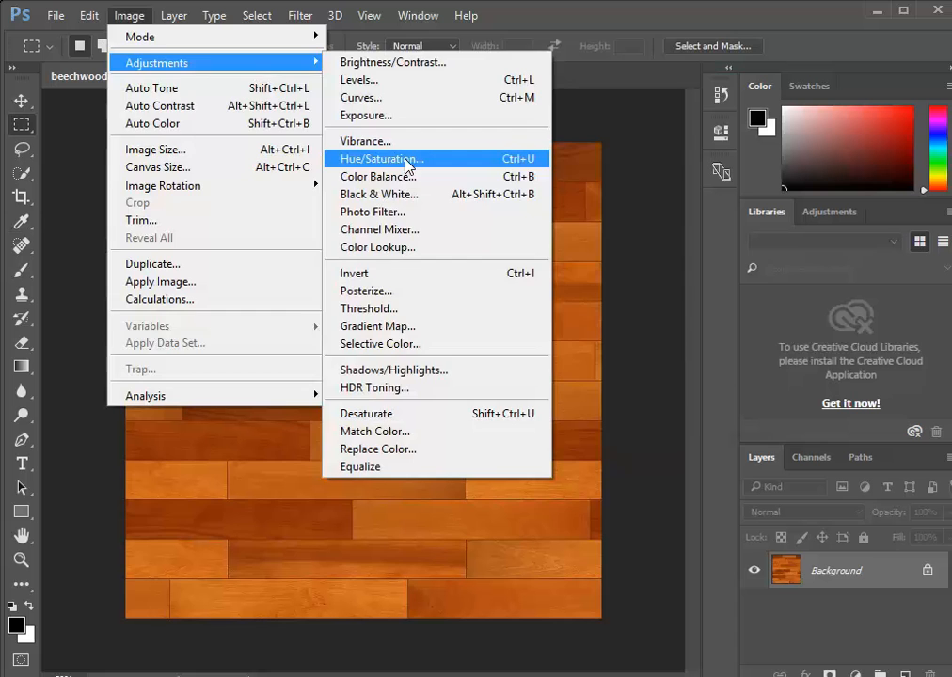
pyautogui.click(407, 162)
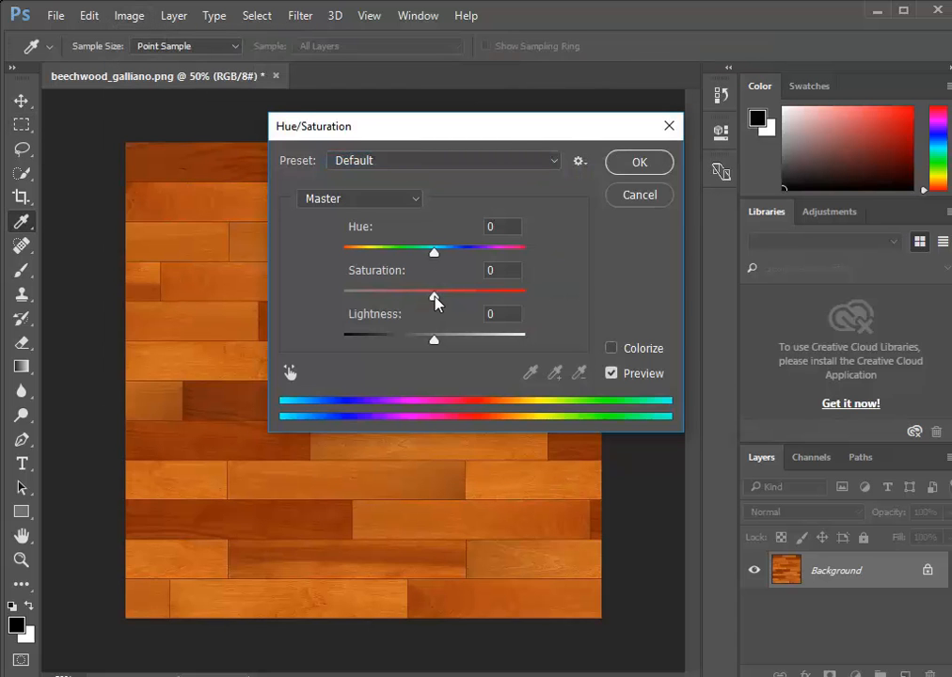
pyautogui.moveTo(496, 134); pyautogui.dragTo(614, 120)
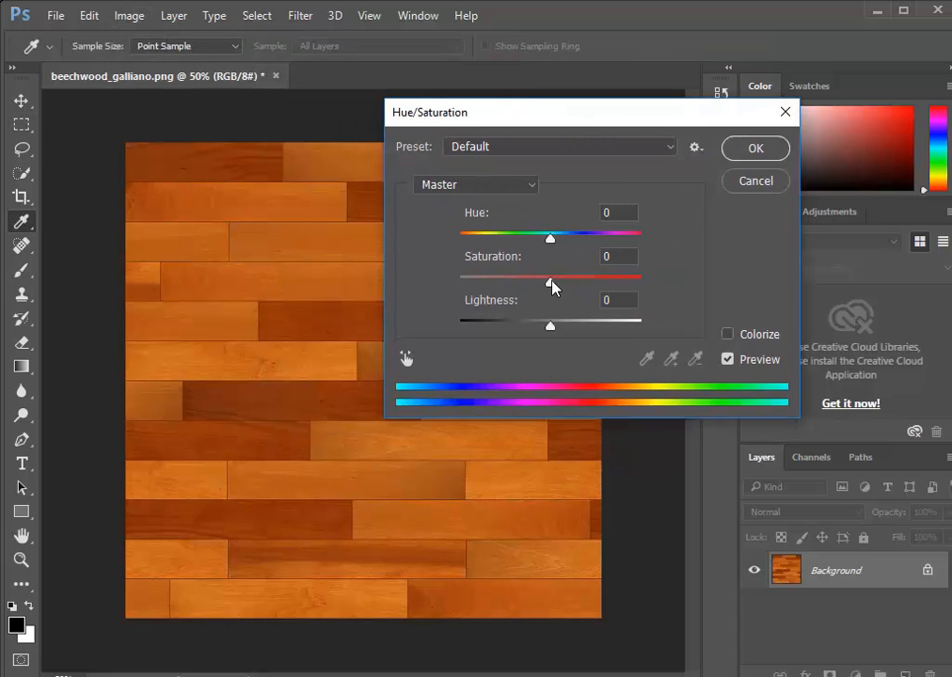
pyautogui.moveTo(553, 288); pyautogui.dragTo(494, 289)
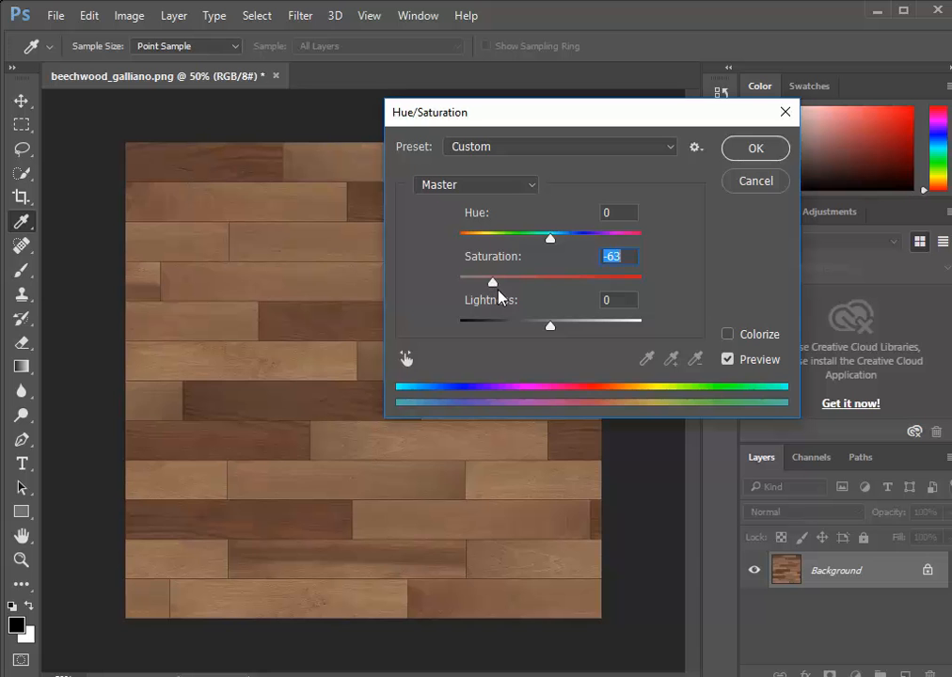
pyautogui.moveTo(552, 335)
pyautogui.mouseDown()
pyautogui.moveTo(542, 334)
pyautogui.moveTo(557, 336)
pyautogui.mouseUp()
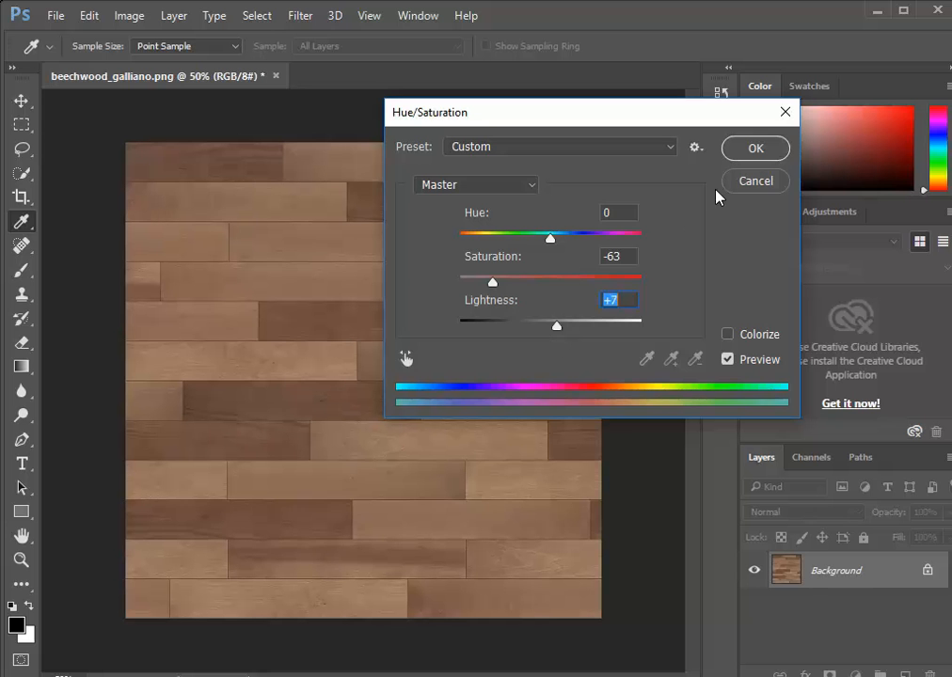
pyautogui.click(758, 150)
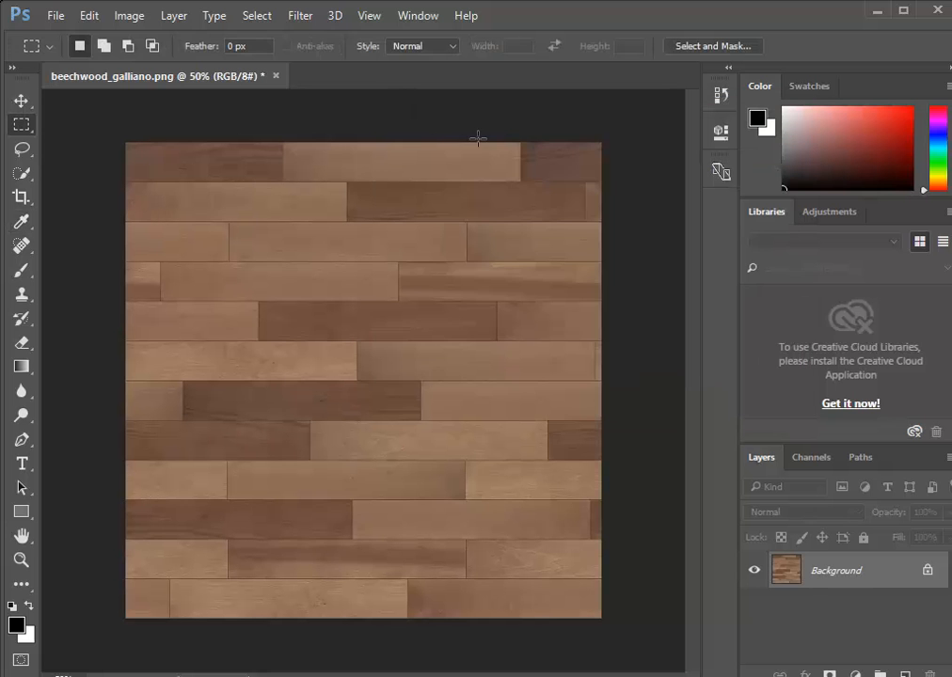
# - Darken the desaturated planks with a second Levels adjustment, using a midtone input level of 0.70 and a white input level of 251
pyautogui.click(129, 15)
pyautogui.moveTo(141, 63)
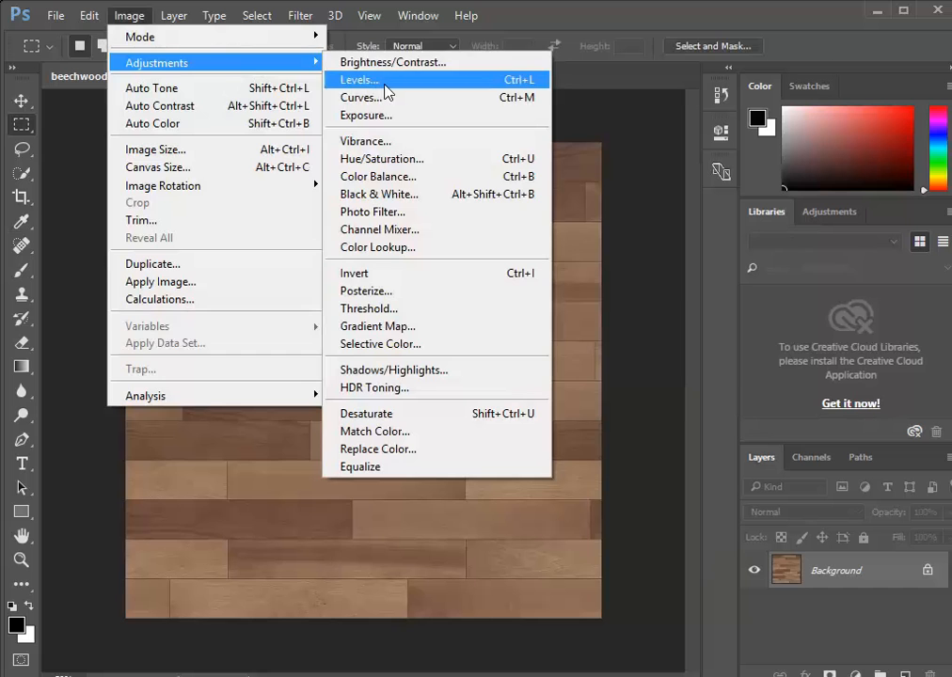
pyautogui.click(384, 86)
pyautogui.moveTo(583, 300); pyautogui.dragTo(613, 302)
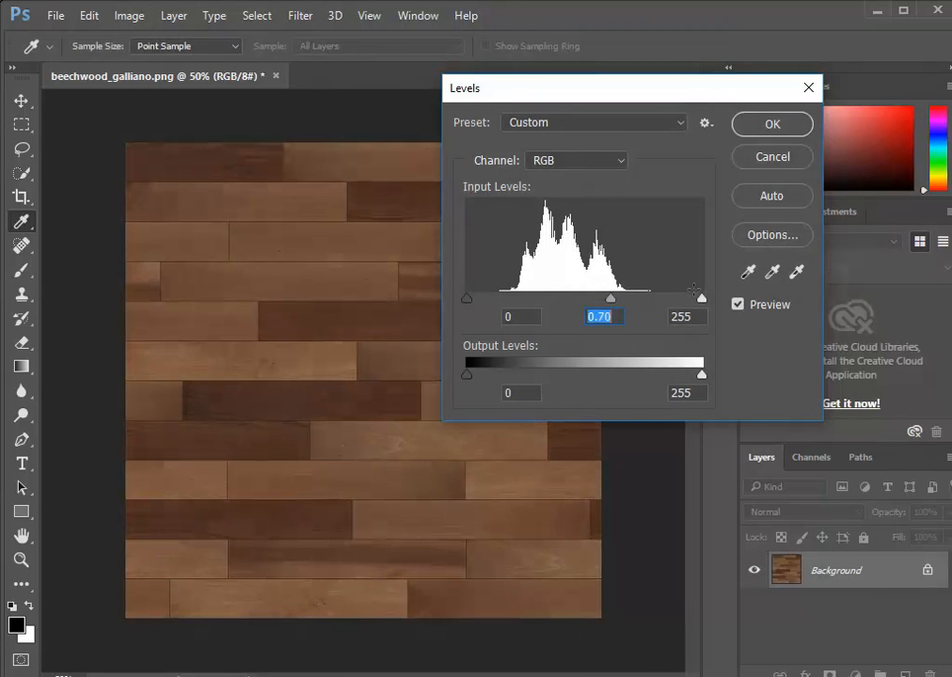
pyautogui.moveTo(697, 306); pyautogui.dragTo(701, 303)
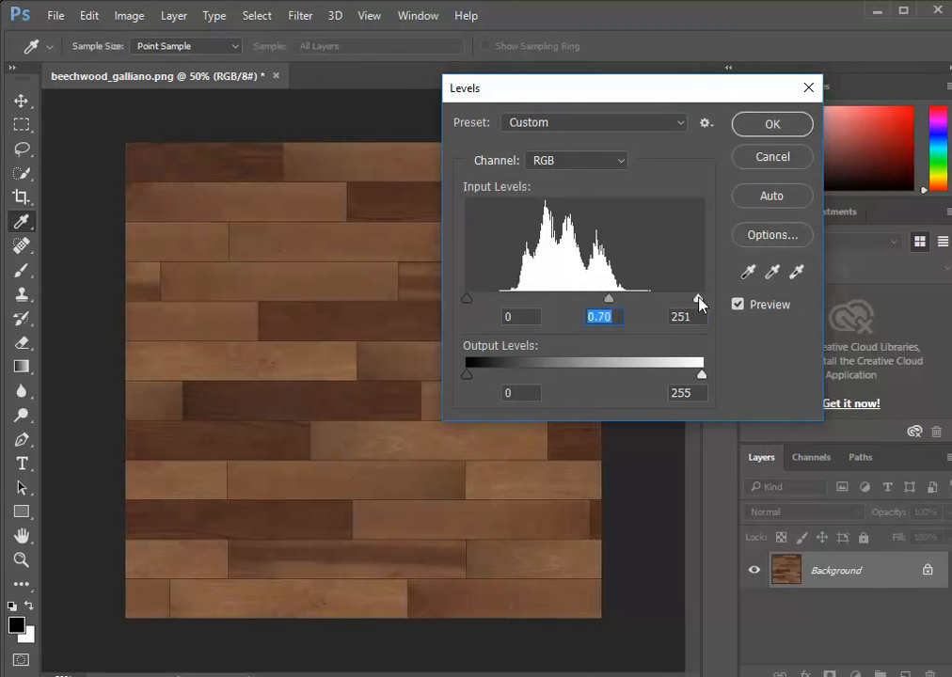
pyautogui.click(469, 303)
pyautogui.click(776, 129)
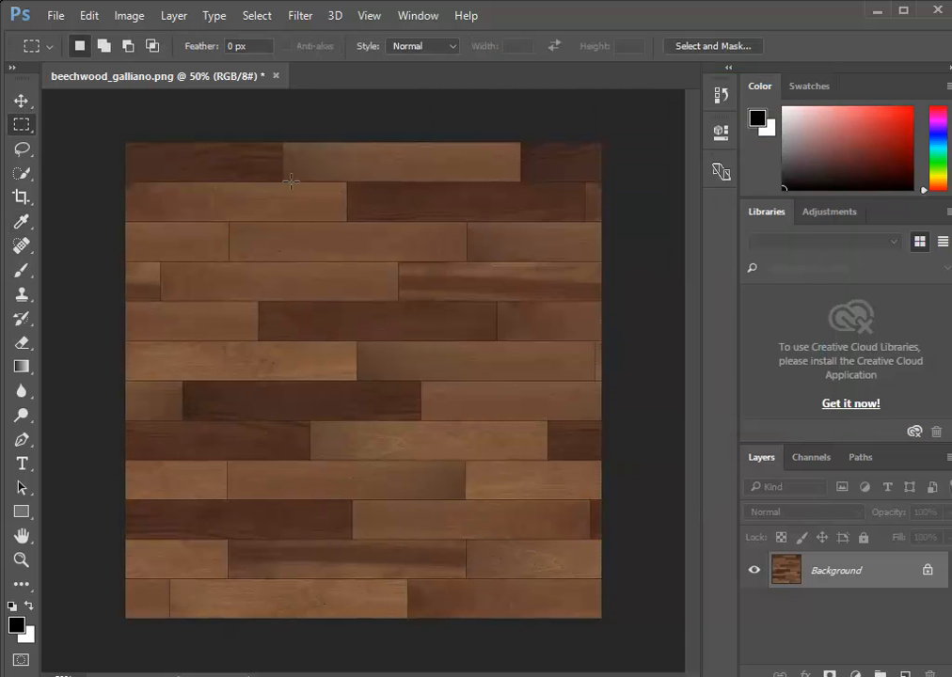
# - Start saving the wood plank image as a new file and browse to the EDU_DC_InteriorDesign folder on the StudentResources drive
pyautogui.click(57, 16)
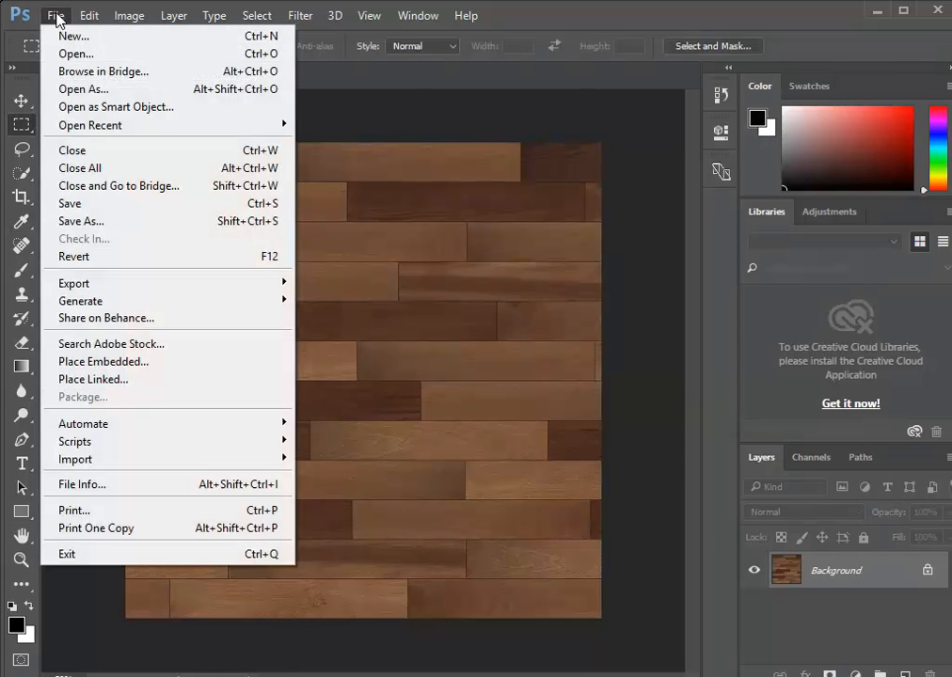
pyautogui.click(100, 231)
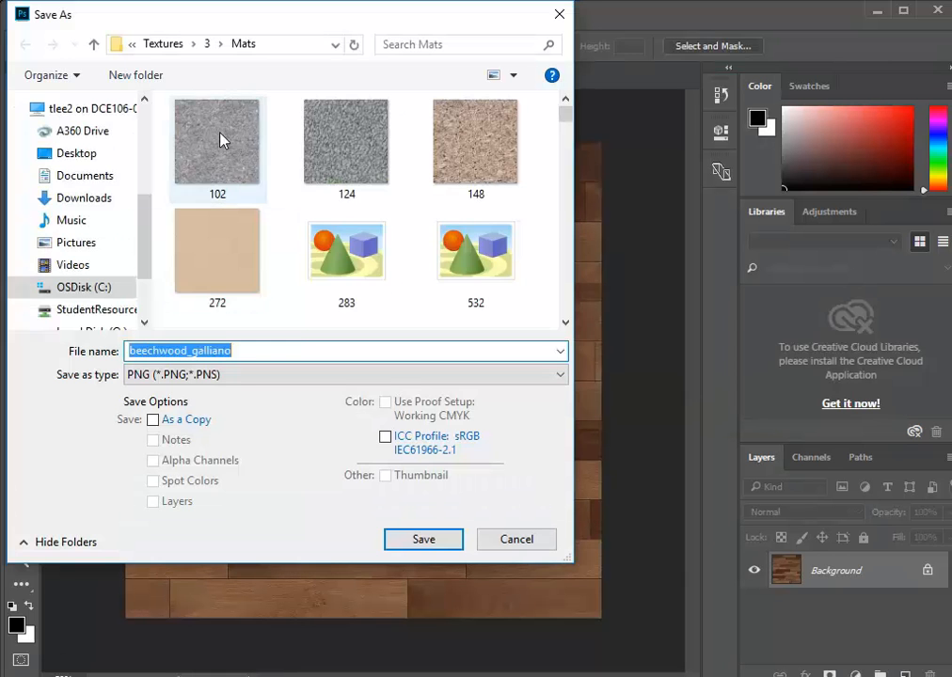
pyautogui.moveTo(240, 17); pyautogui.dragTo(363, 16)
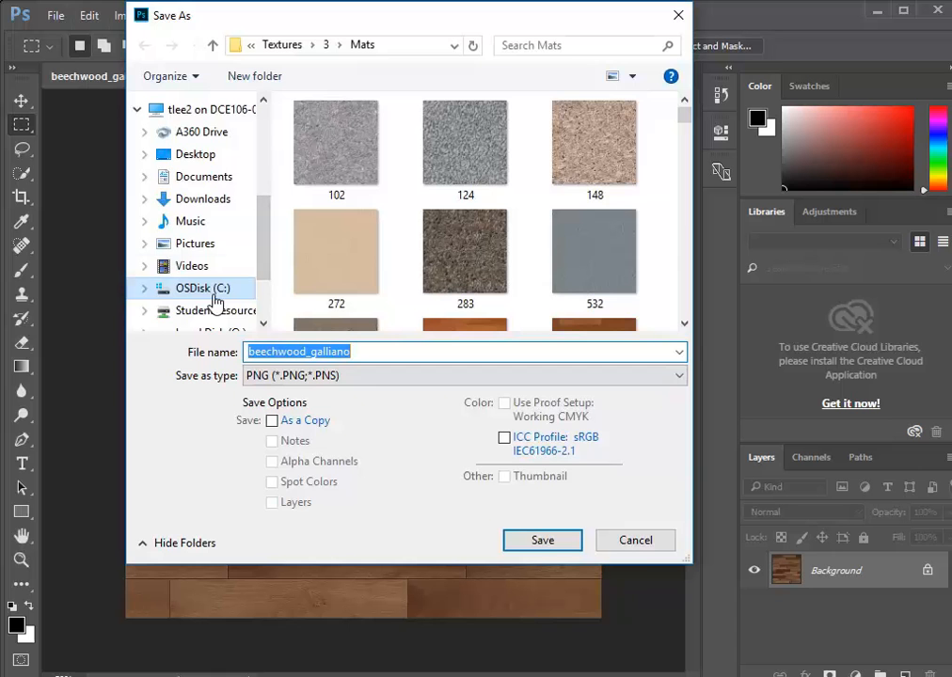
pyautogui.moveTo(262, 230); pyautogui.dragTo(263, 273)
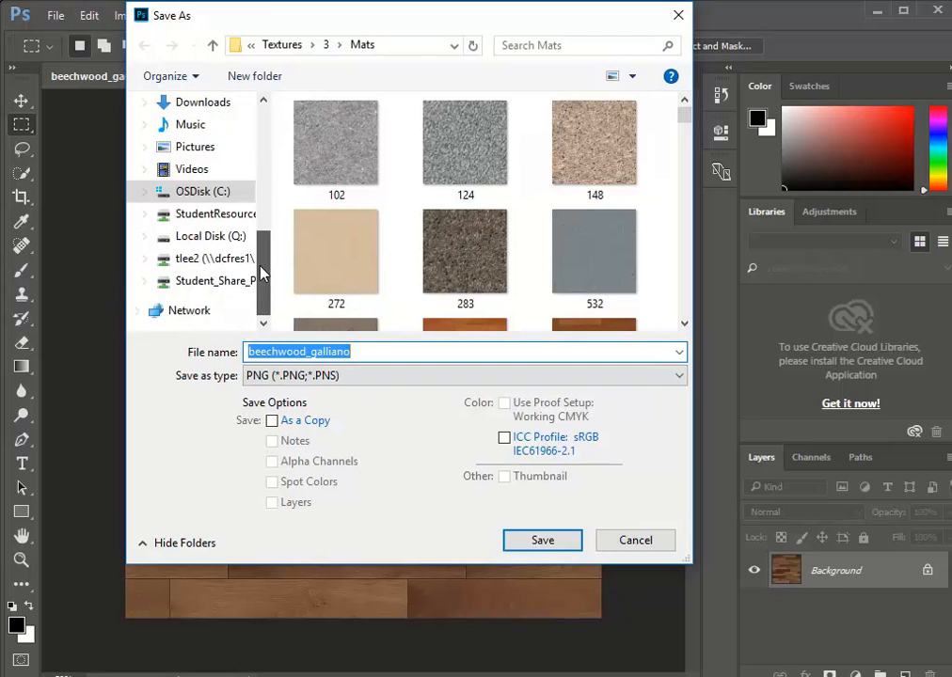
pyautogui.click(214, 216)
pyautogui.doubleClick(329, 267)
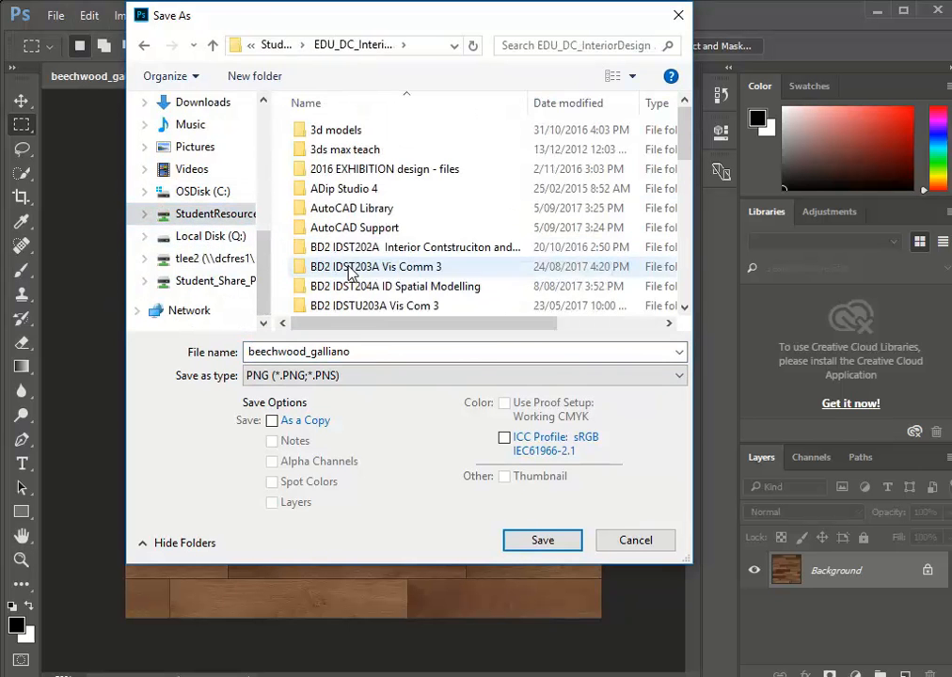
pyautogui.click(381, 285)
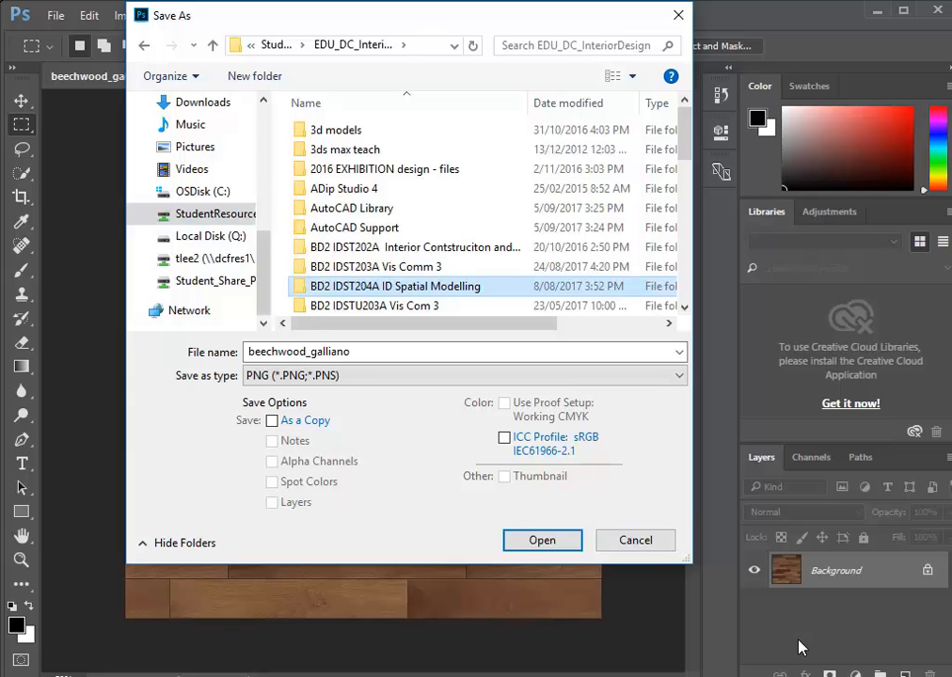
pyautogui.moveTo(684, 561); pyautogui.dragTo(797, 624)
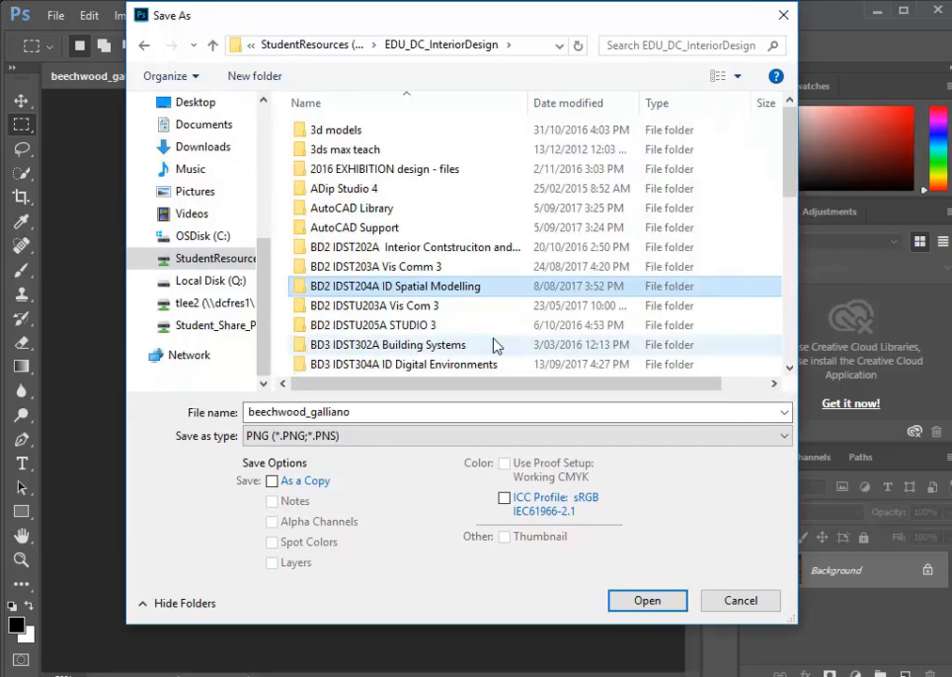
# - Open the Wood subfolder of Material Images as the save location
pyautogui.scroll(-5, 432, 294)
pyautogui.doubleClick(325, 308)
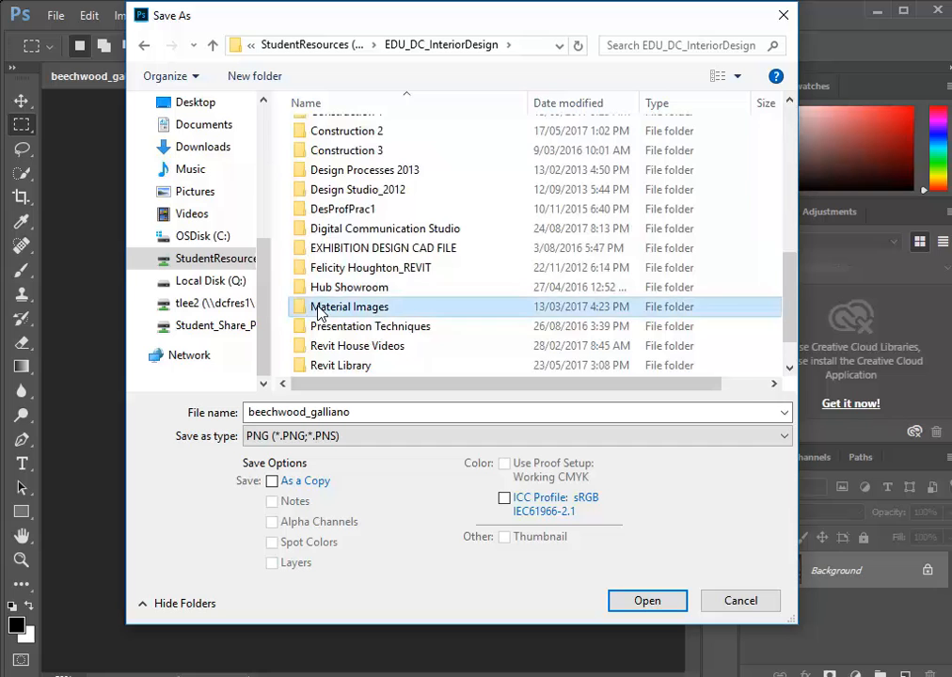
pyautogui.click(358, 272)
pyautogui.scroll(-4, 357, 272)
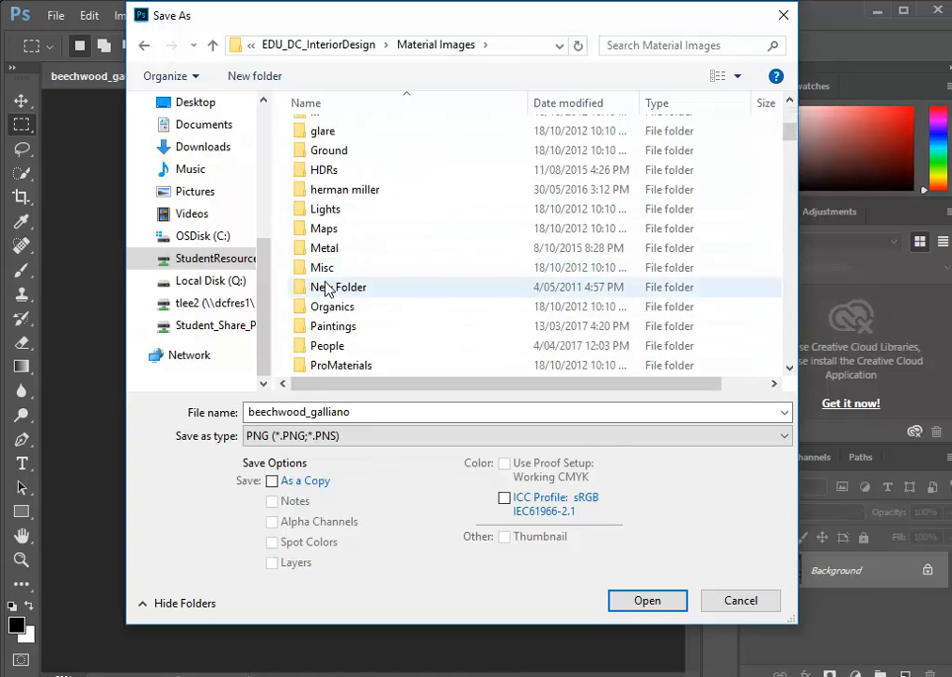
pyautogui.scroll(-4, 325, 287)
pyautogui.doubleClick(320, 306)
# - Save the image as the PNG beechwood_galliano-dark with Smallest / Slow compression and no interlacing
pyautogui.doubleClick(354, 414)
pyautogui.click(380, 411)
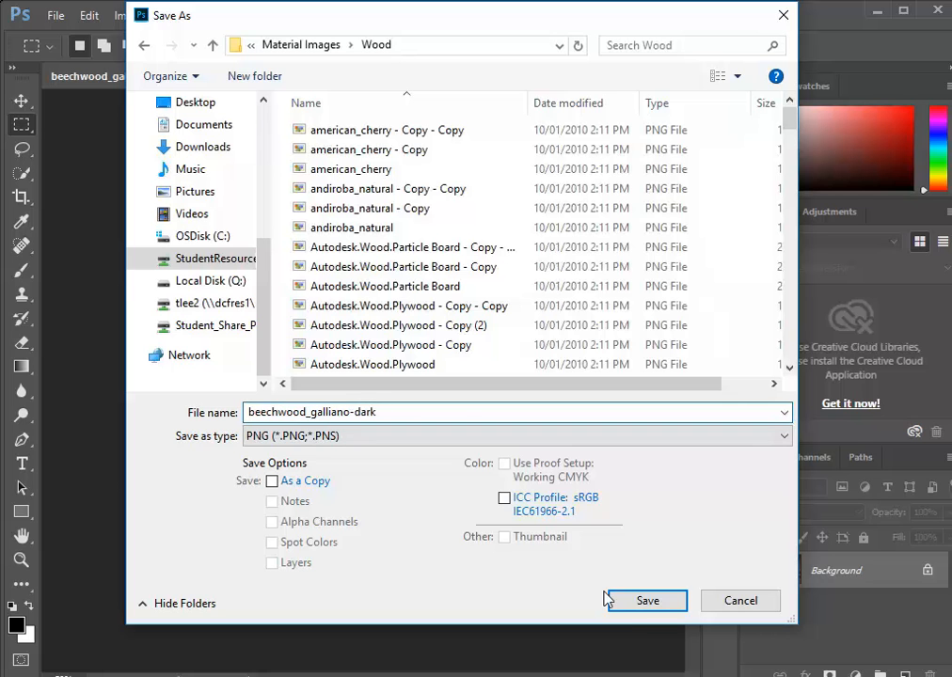
pyautogui.click(672, 608)
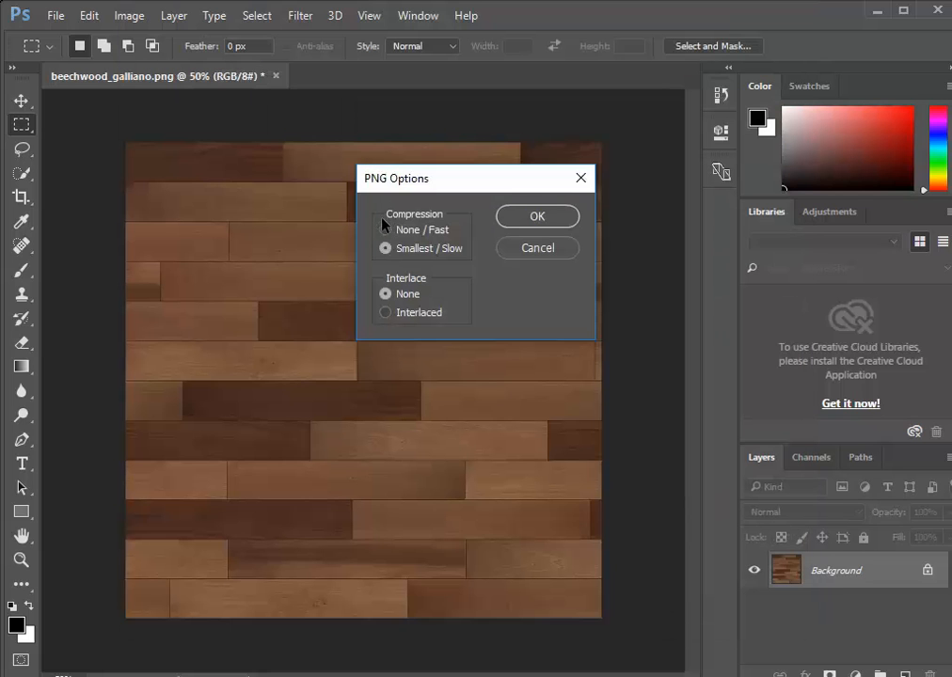
pyautogui.click(526, 216)
# - Switch to Revit and browse the texture file selection to StudentResources > EDU_DC_InteriorDesign > Material Images
pyautogui.hotkey('alt', 'Tab')
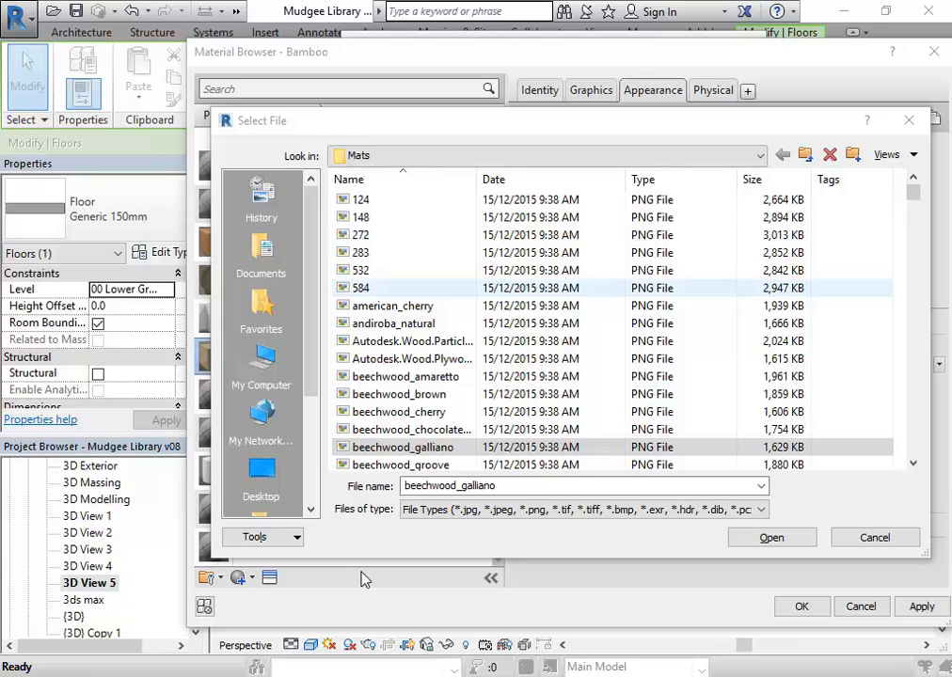
pyautogui.click(400, 158)
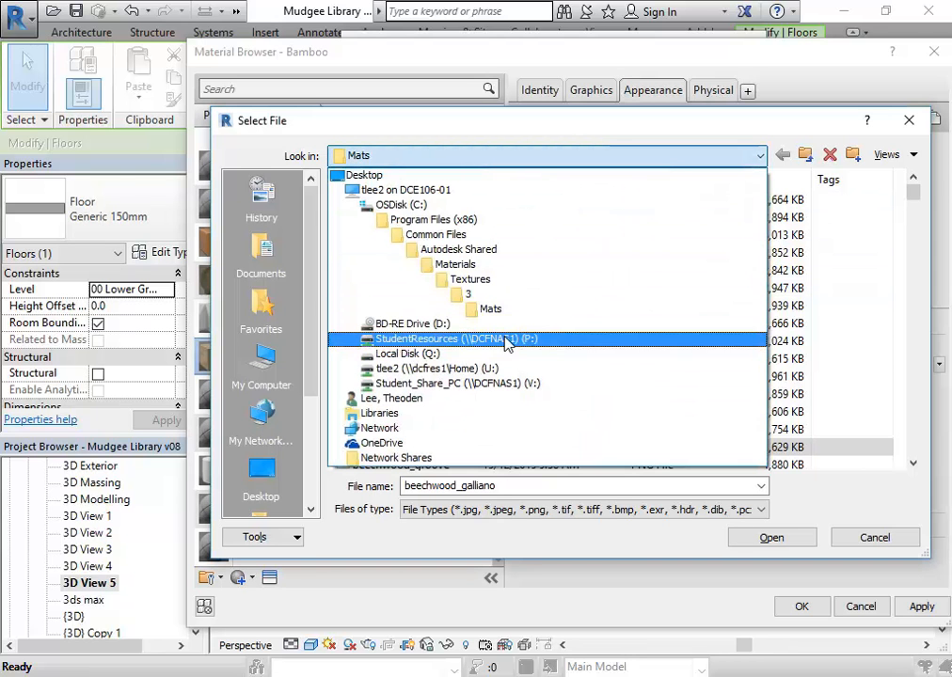
pyautogui.click(452, 338)
pyautogui.doubleClick(414, 324)
pyautogui.scroll(-3, 409, 323)
pyautogui.scroll(-5, 412, 323)
pyautogui.click(398, 345)
pyautogui.doubleClick(398, 344)
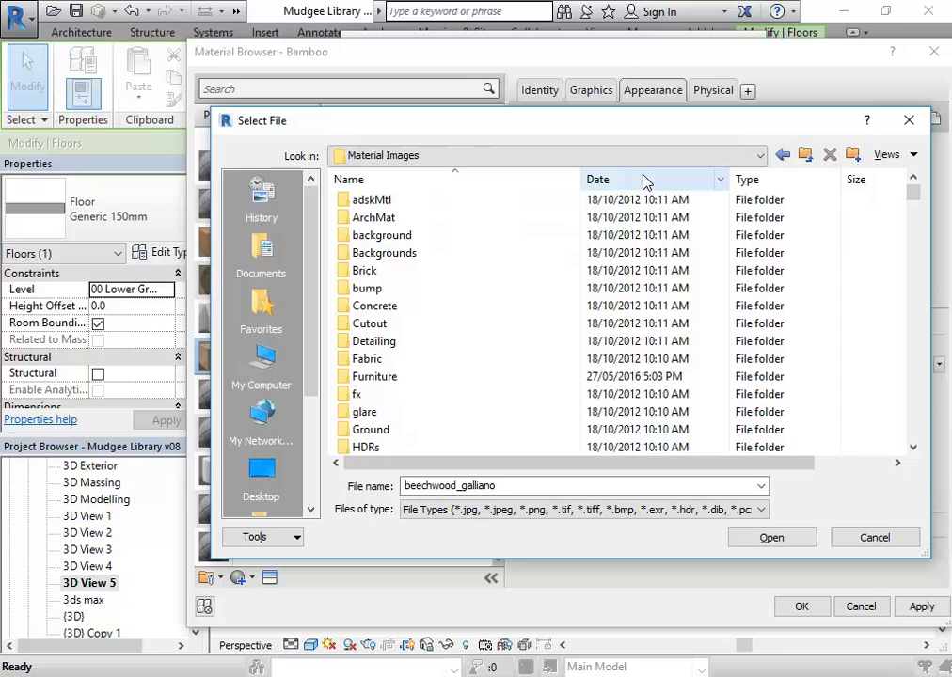
pyautogui.click(645, 183)
pyautogui.click(498, 184)
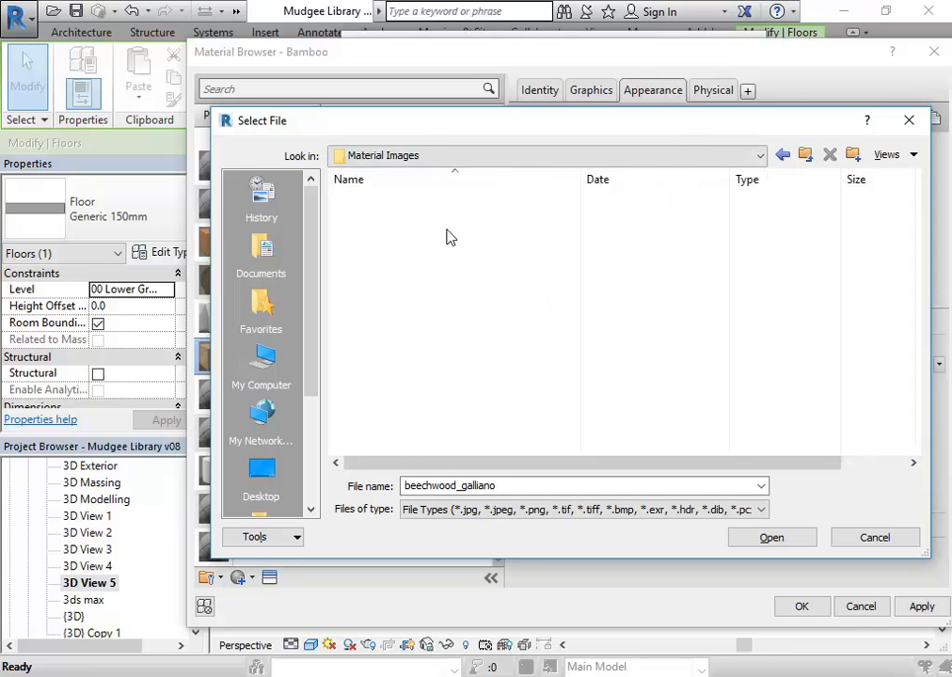
pyautogui.click(806, 160)
pyautogui.scroll(-7, 701, 217)
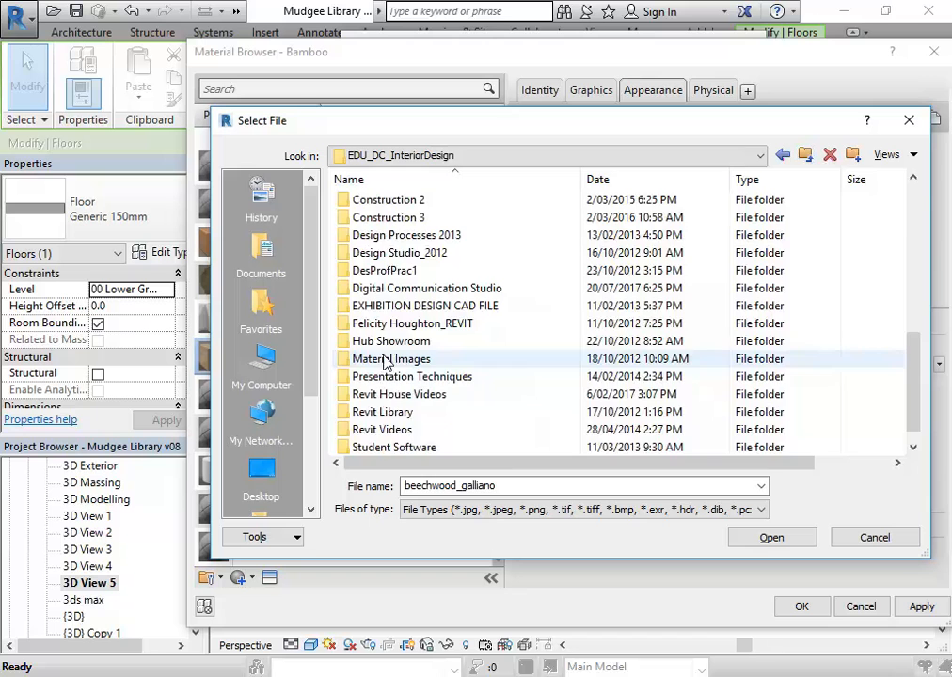
pyautogui.doubleClick(383, 360)
# - Open the Wood folder, sort it by date and load beechwood_galliano-dark.png as the Timber Flooring image
pyautogui.scroll(-8, 389, 263)
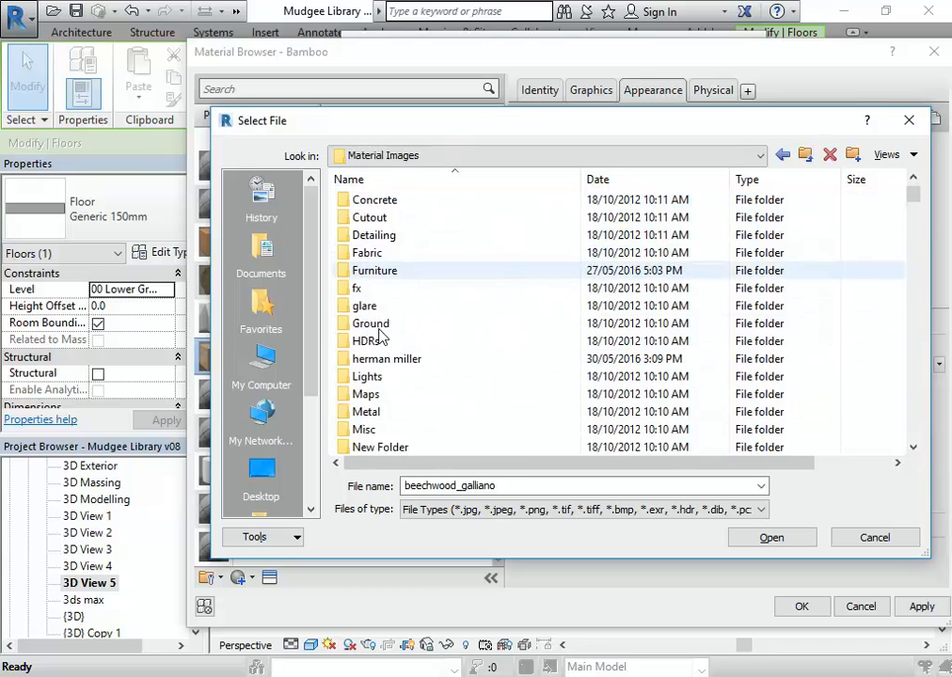
pyautogui.doubleClick(369, 359)
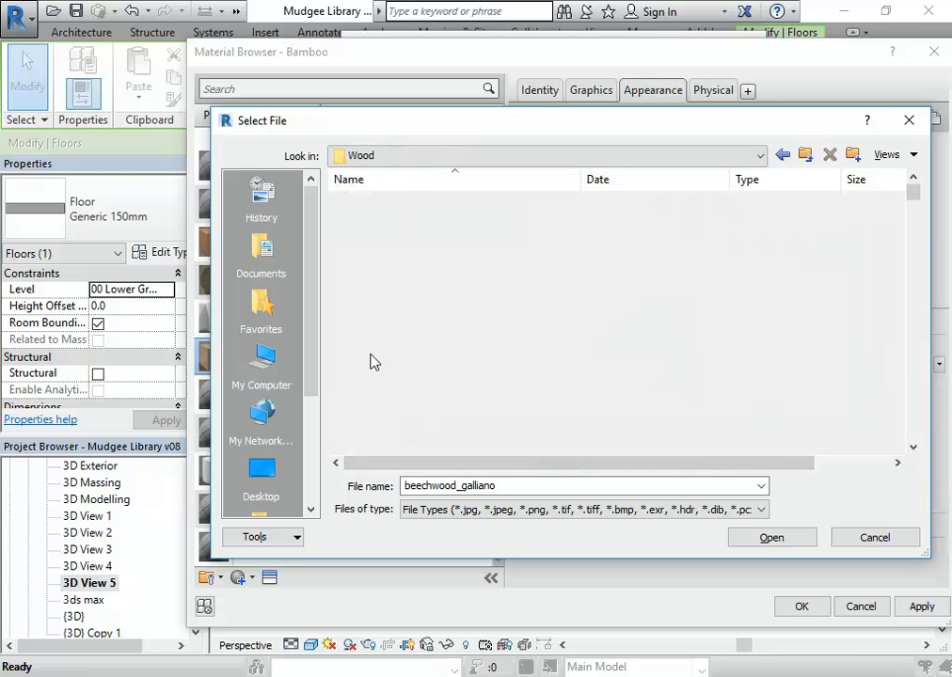
pyautogui.click(636, 181)
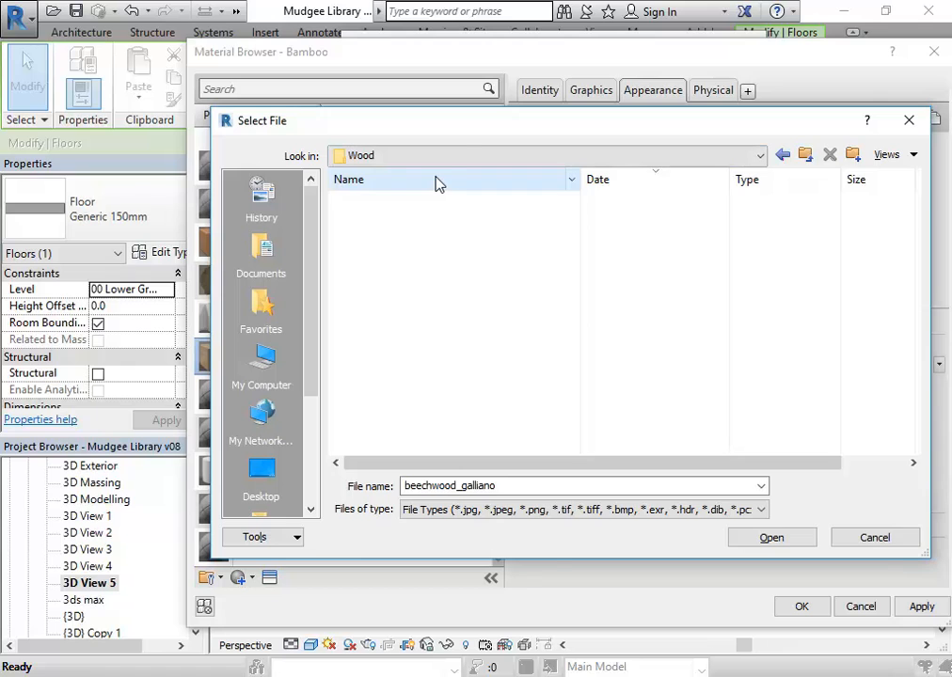
pyautogui.moveTo(460, 126); pyautogui.dragTo(277, 43)
pyautogui.moveTo(739, 468); pyautogui.dragTo(911, 626)
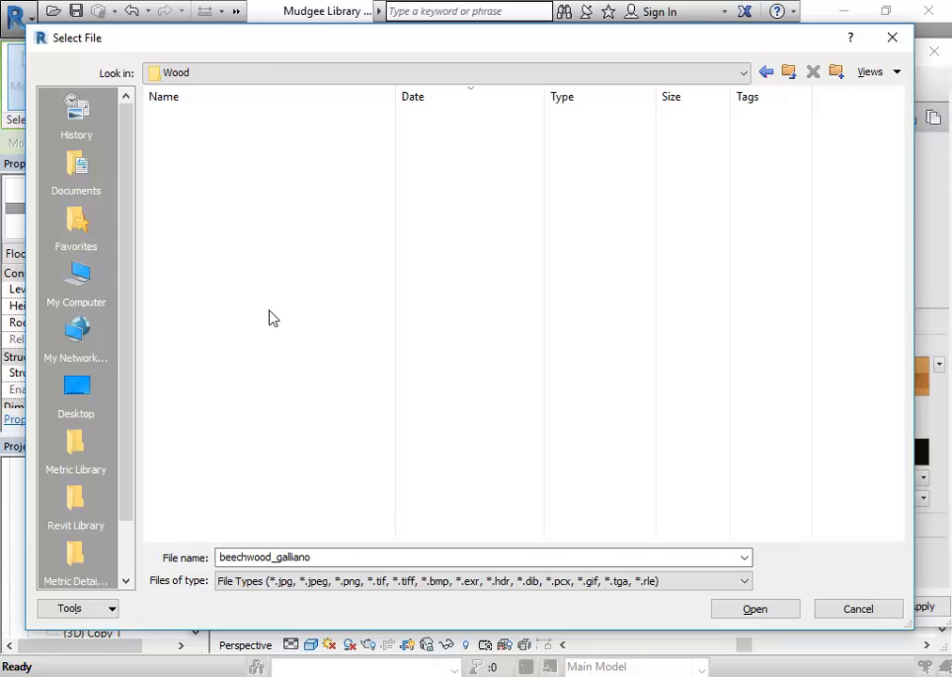
pyautogui.click(240, 123)
pyautogui.click(764, 613)
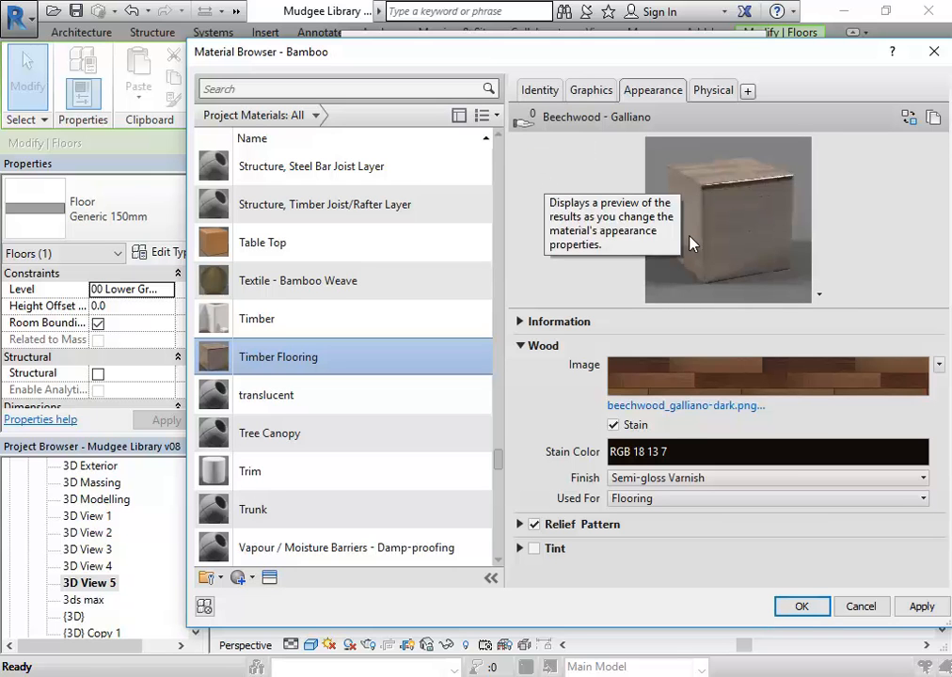
# - Enlarge the Material Browser, try the Satin Varnish finish on Timber Flooring and settle on Unfinished
pyautogui.moveTo(494, 51); pyautogui.dragTo(381, 26)
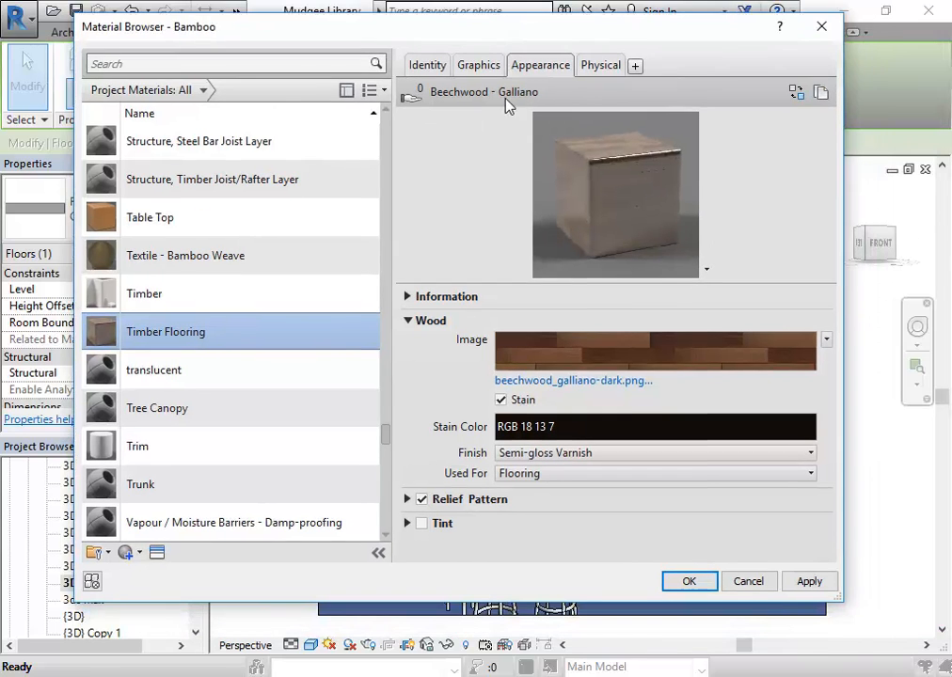
pyautogui.moveTo(836, 599); pyautogui.dragTo(860, 660)
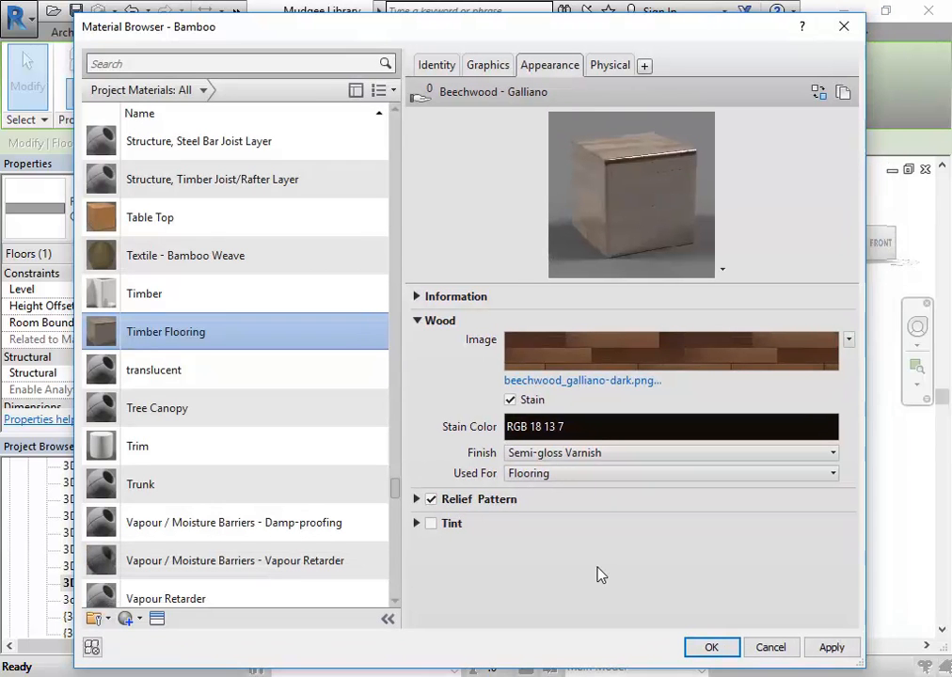
pyautogui.click(617, 456)
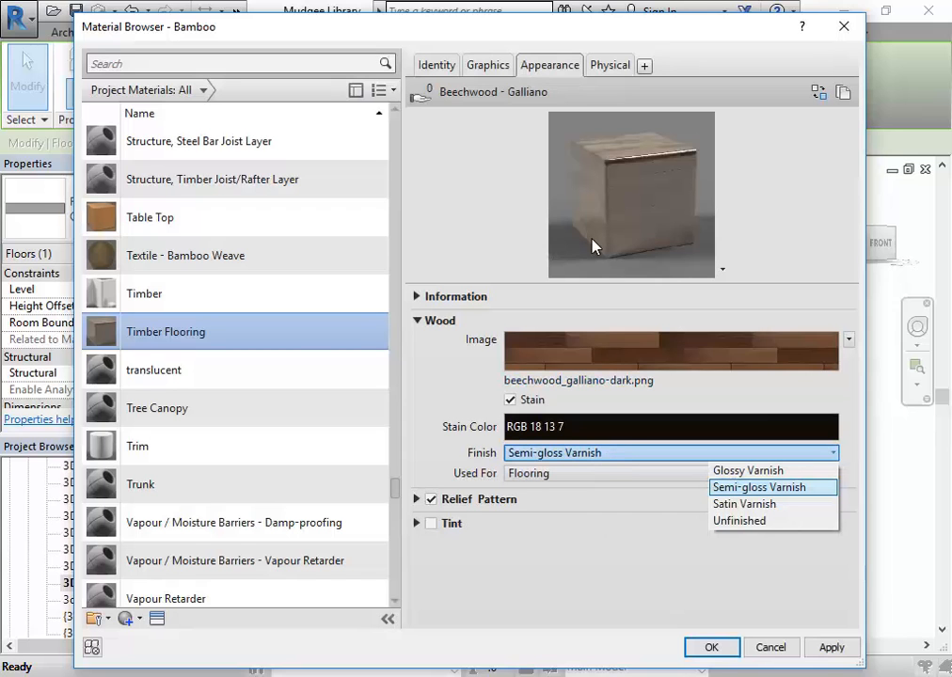
pyautogui.click(763, 509)
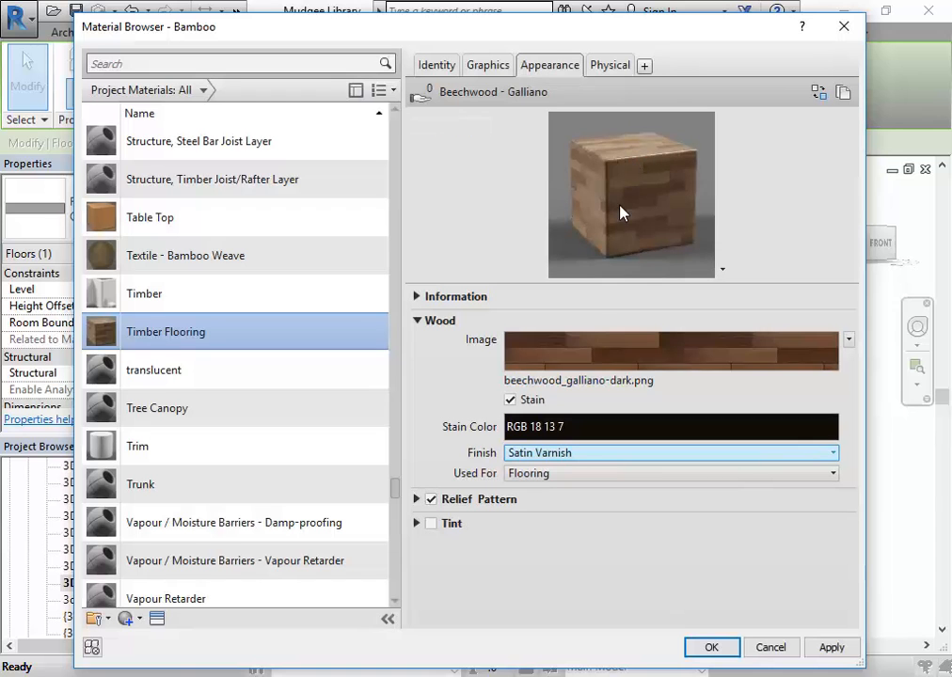
pyautogui.click(581, 452)
pyautogui.click(758, 519)
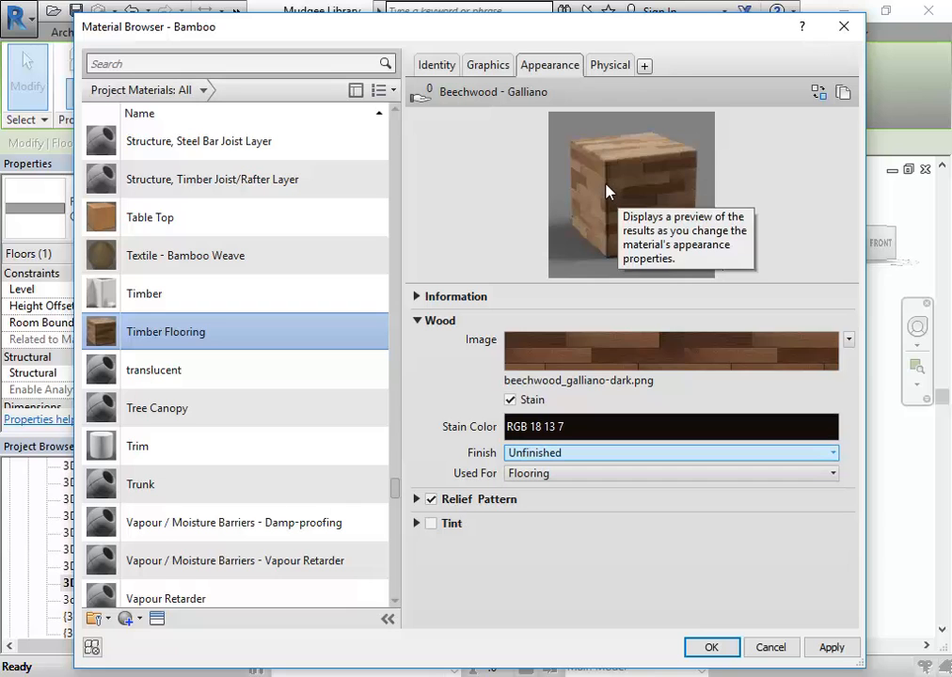
# - Expand the relief pattern settings of Timber Flooring and check the available pattern types
pyautogui.click(417, 500)
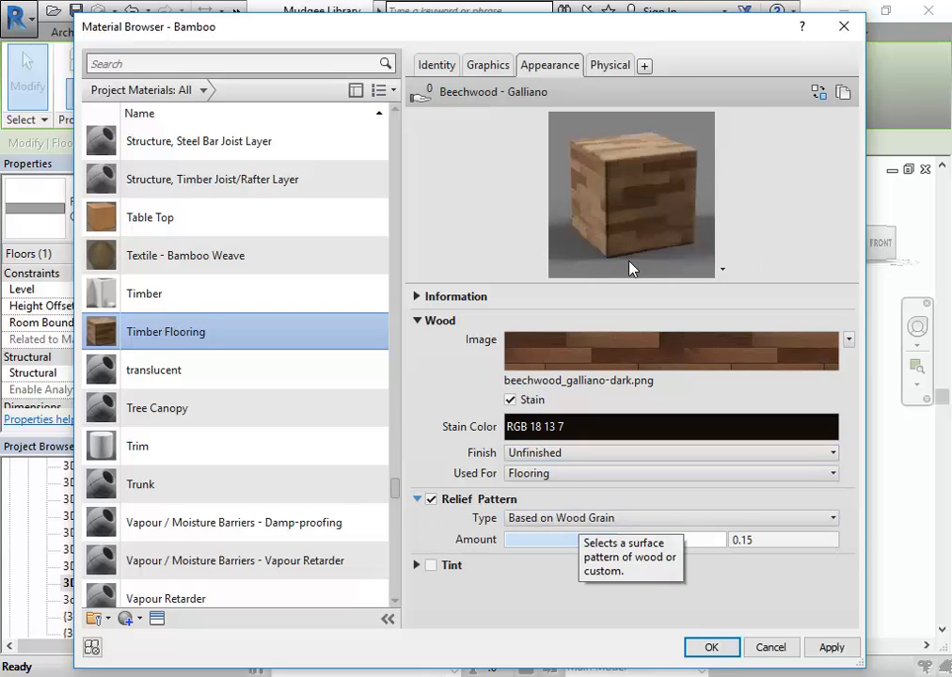
pyautogui.click(536, 519)
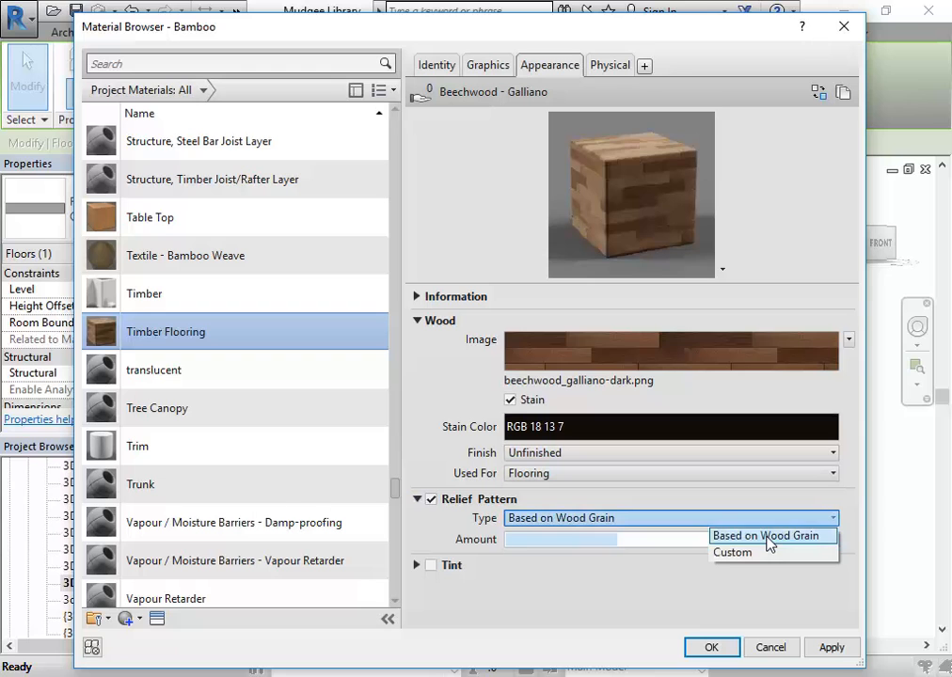
pyautogui.moveTo(693, 366)
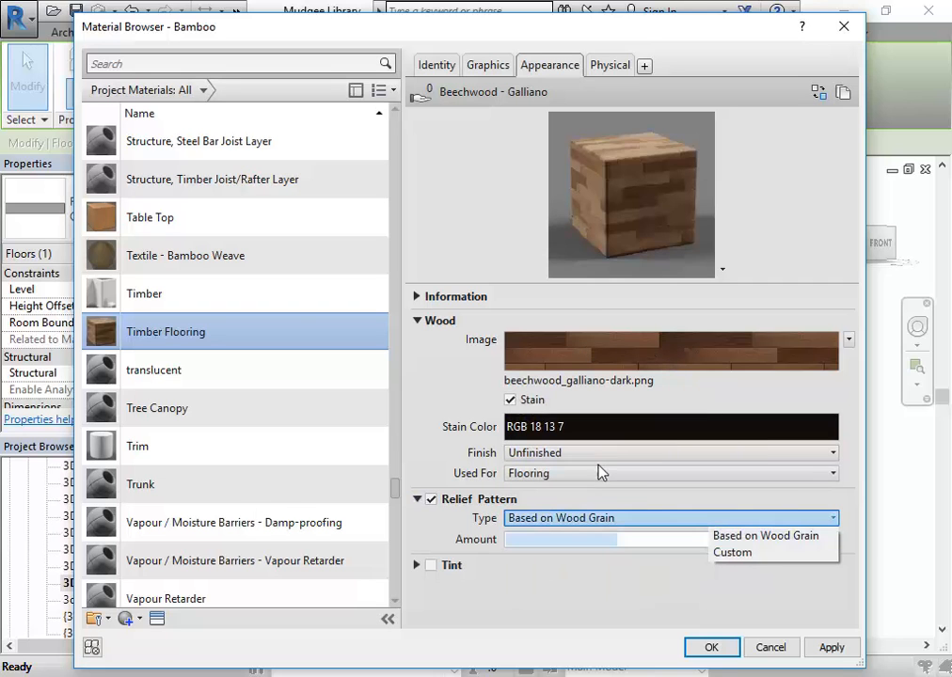
pyautogui.click(567, 602)
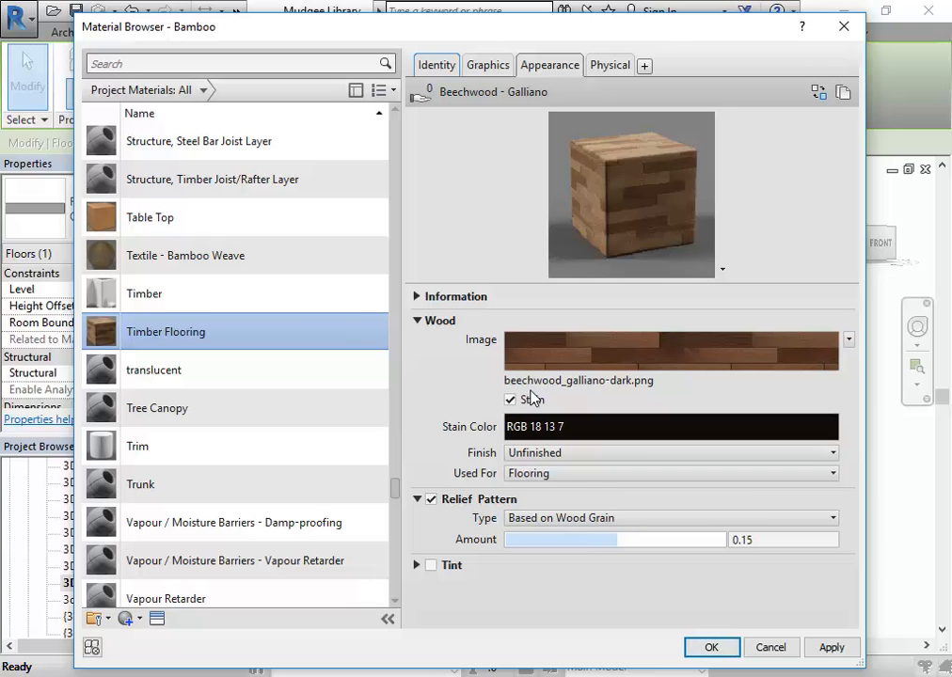
# - Accept the Timber Flooring material, the floor's structure and its type properties, and deselect the floor
pyautogui.click(710, 647)
pyautogui.click(494, 557)
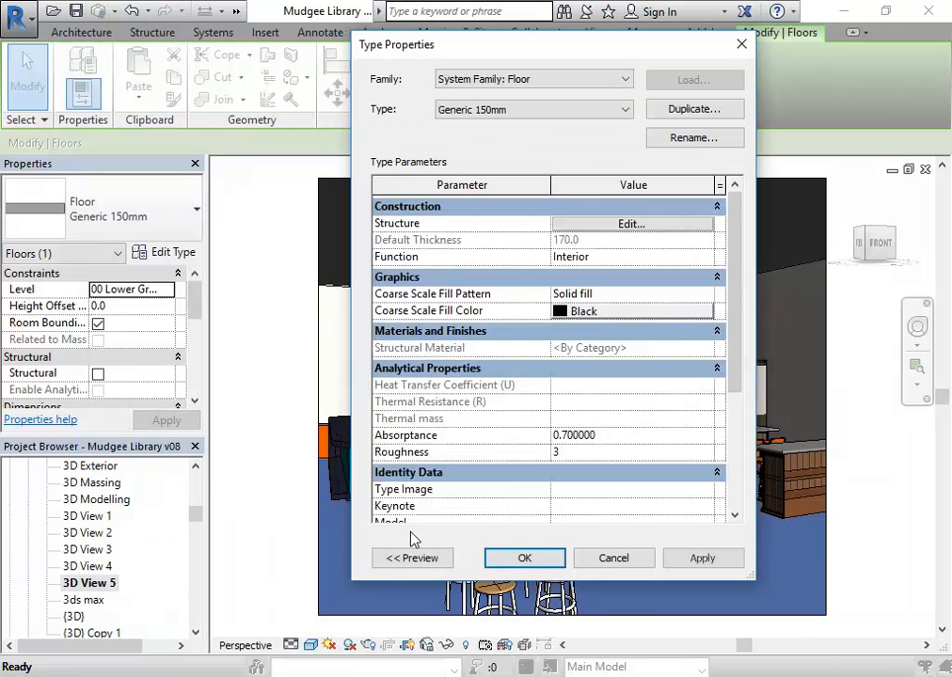
pyautogui.click(527, 559)
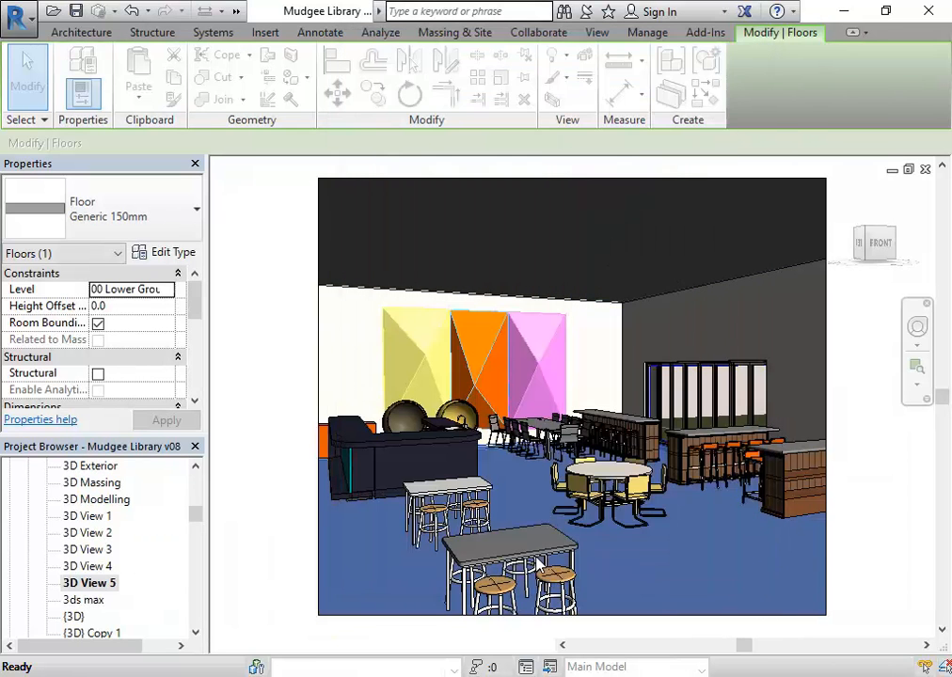
pyautogui.click(268, 486)
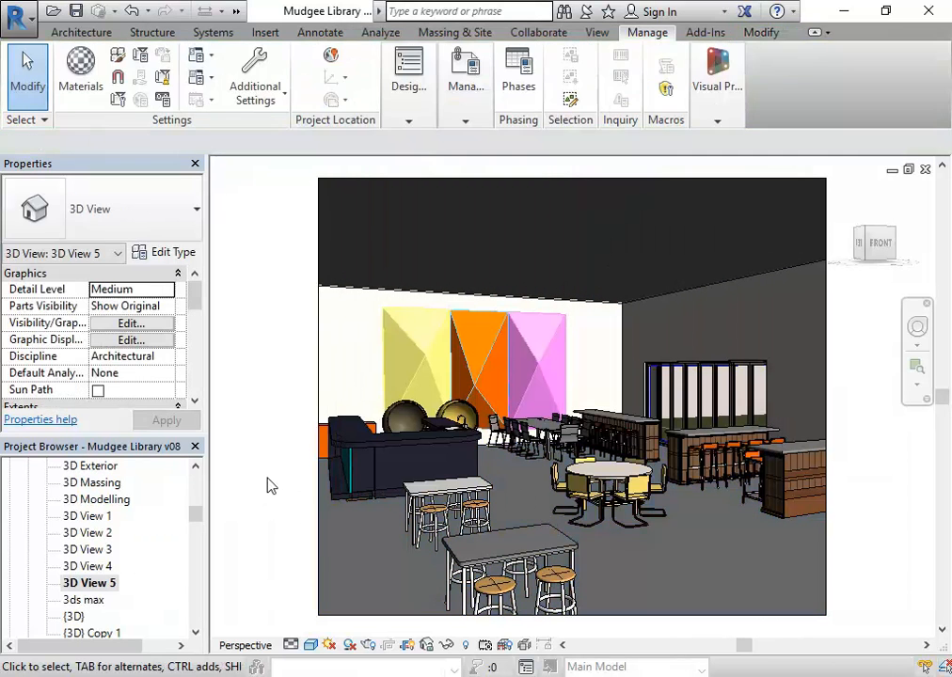
# - Set the visual style of 3D View 5 to Realistic and dismiss the project save reminder without saving
pyautogui.click(311, 645)
pyautogui.click(329, 608)
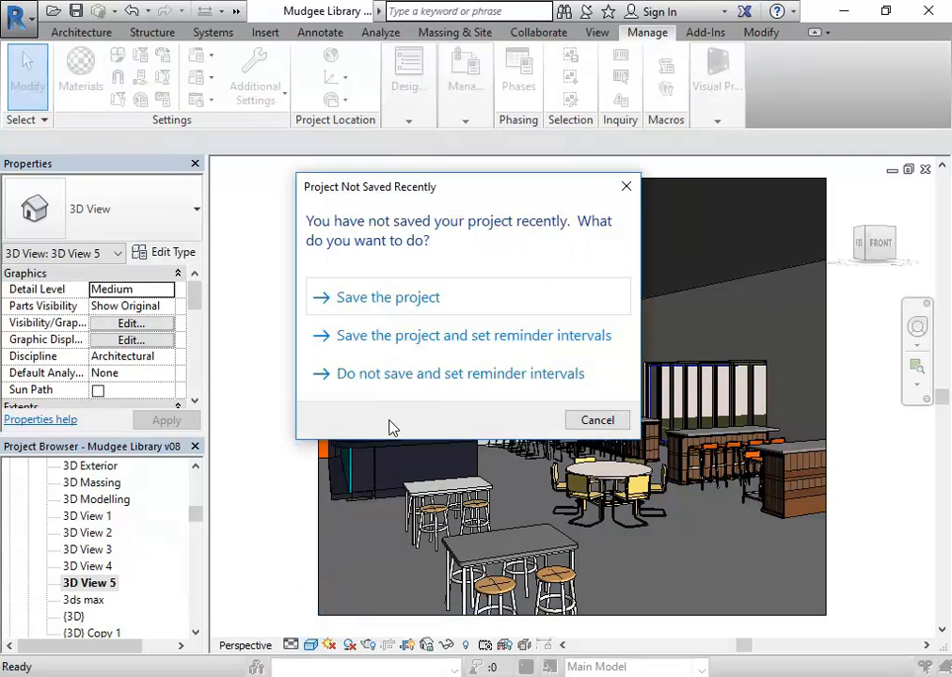
pyautogui.click(593, 422)
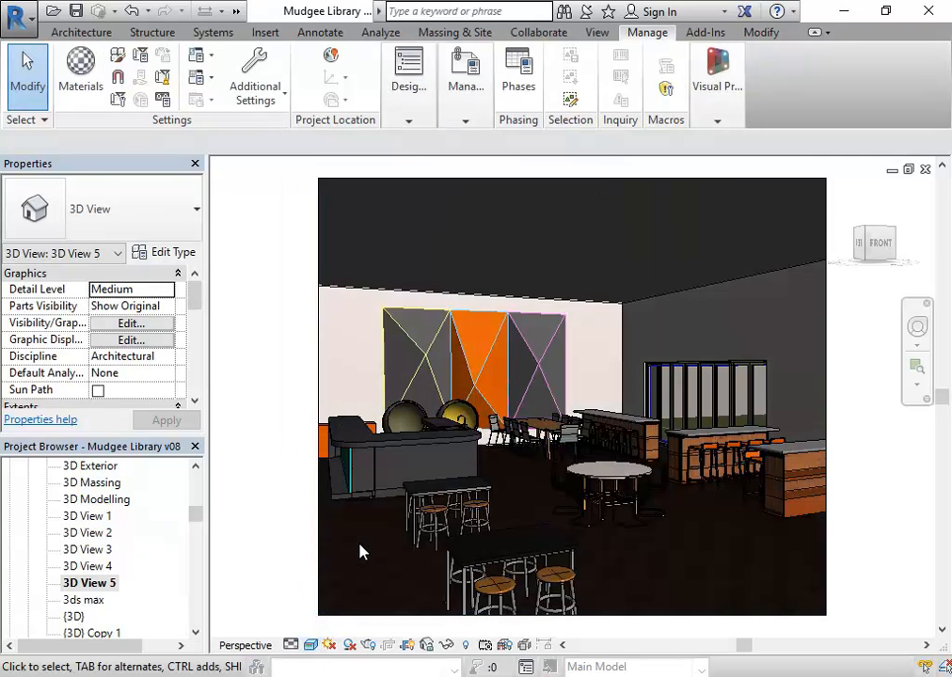
# - Check the dark floor texture up close in 3D View 5 and select the Generic 150mm floor
pyautogui.scroll(10, 649, 564)
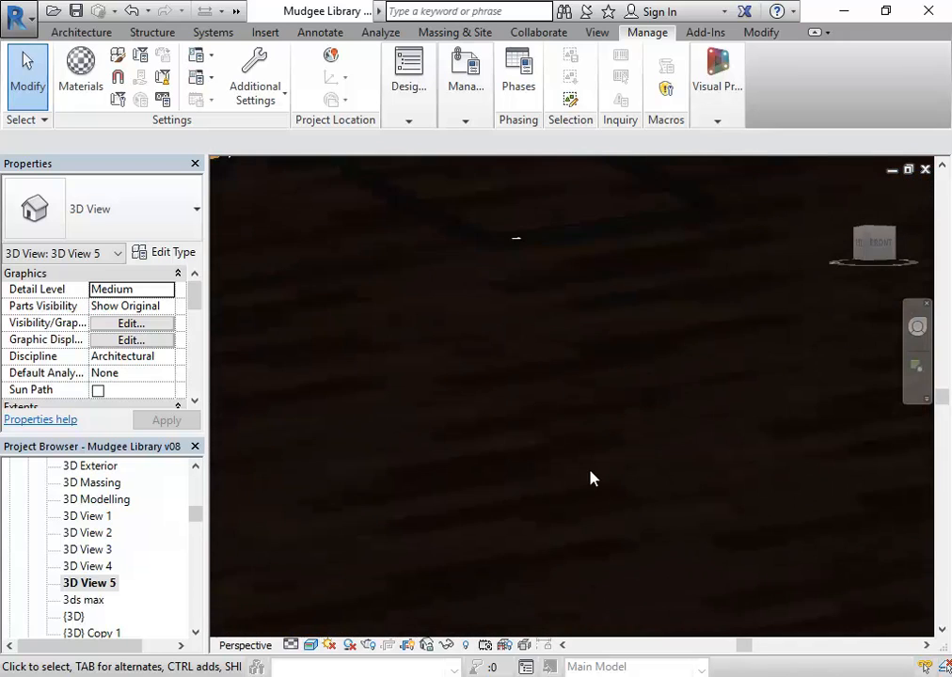
pyautogui.scroll(-10, 526, 392)
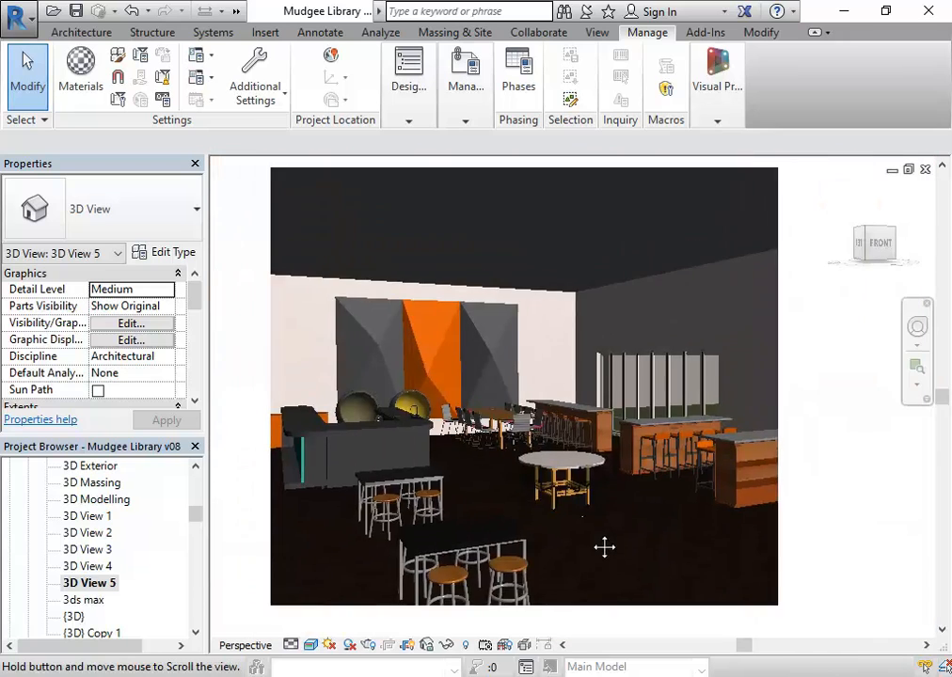
pyautogui.scroll(2, 670, 532)
pyautogui.moveTo(667, 558); pyautogui.dragTo(641, 553)
pyautogui.scroll(-2, 704, 567)
pyautogui.scroll(1, 612, 540)
pyautogui.click(500, 442)
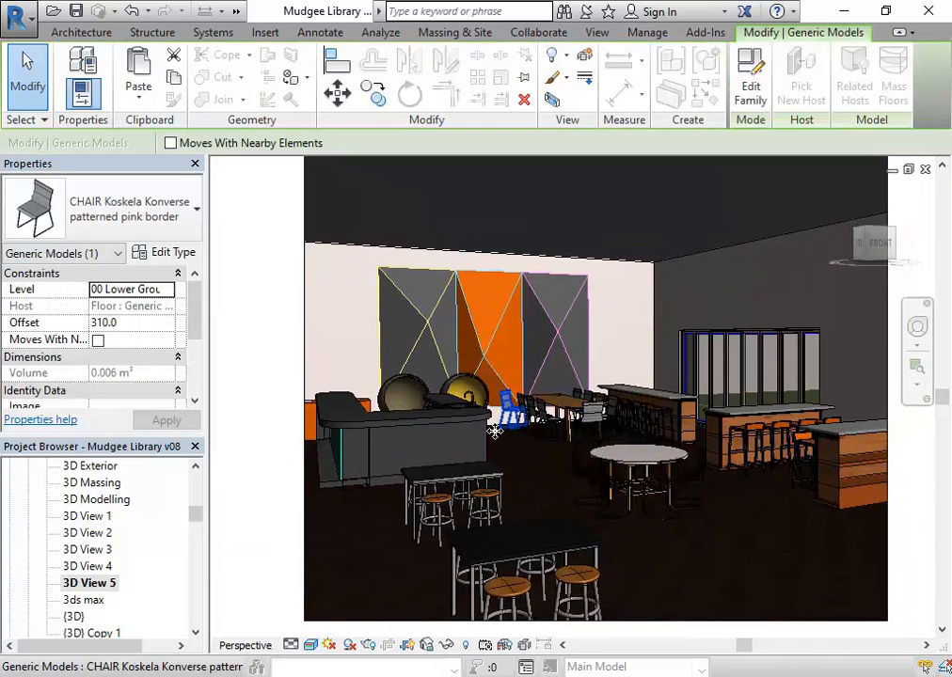
pyautogui.press('Escape')
pyautogui.click(498, 440)
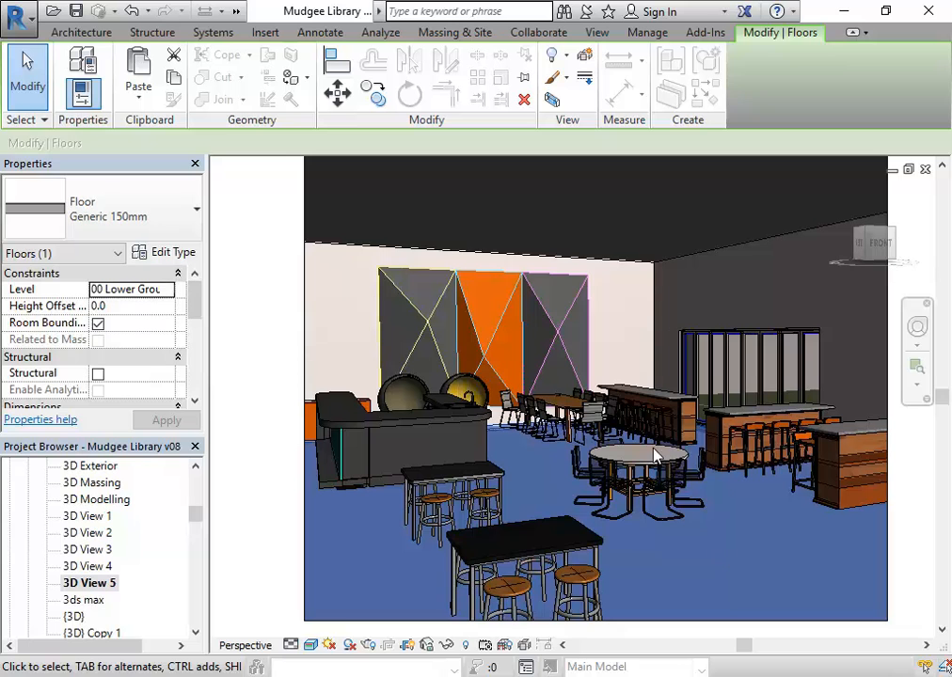
# - Open the Appearance settings of the Timber Flooring material through the floor type's structure
pyautogui.click(169, 255)
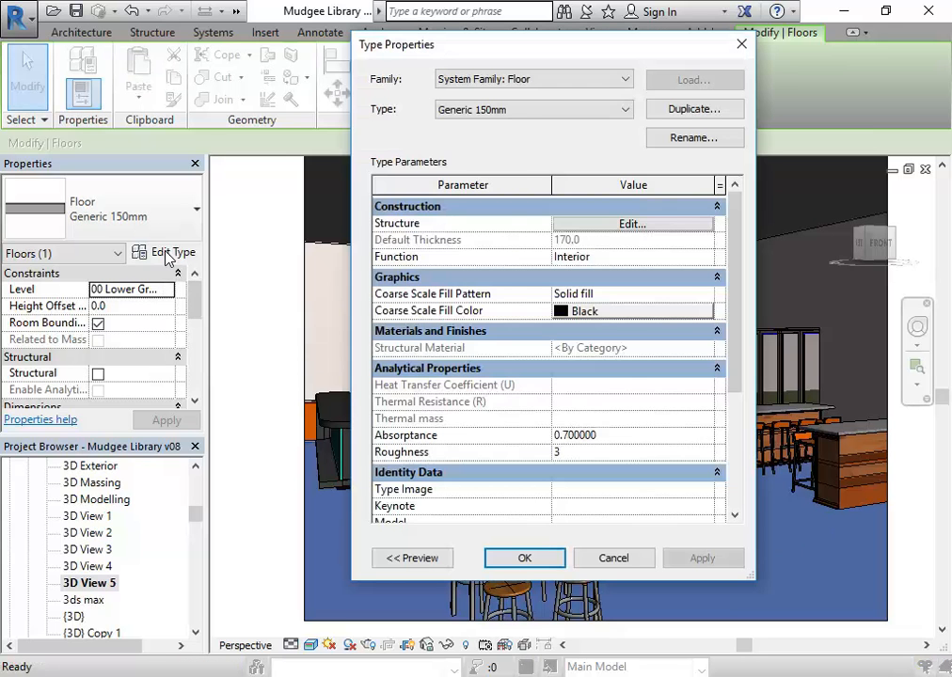
pyautogui.click(652, 223)
pyautogui.click(522, 220)
pyautogui.click(521, 220)
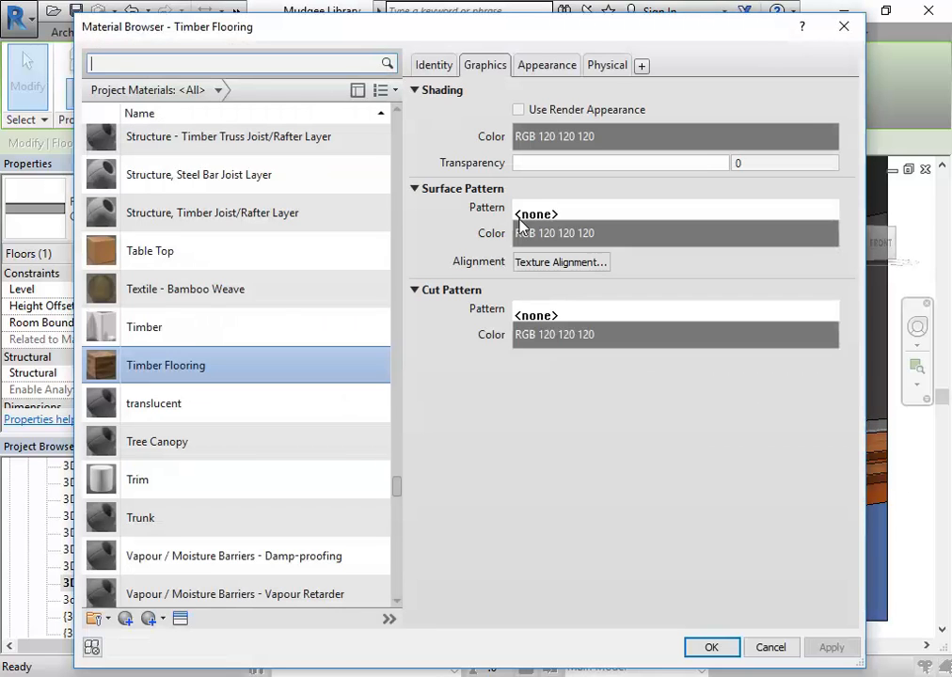
pyautogui.click(546, 65)
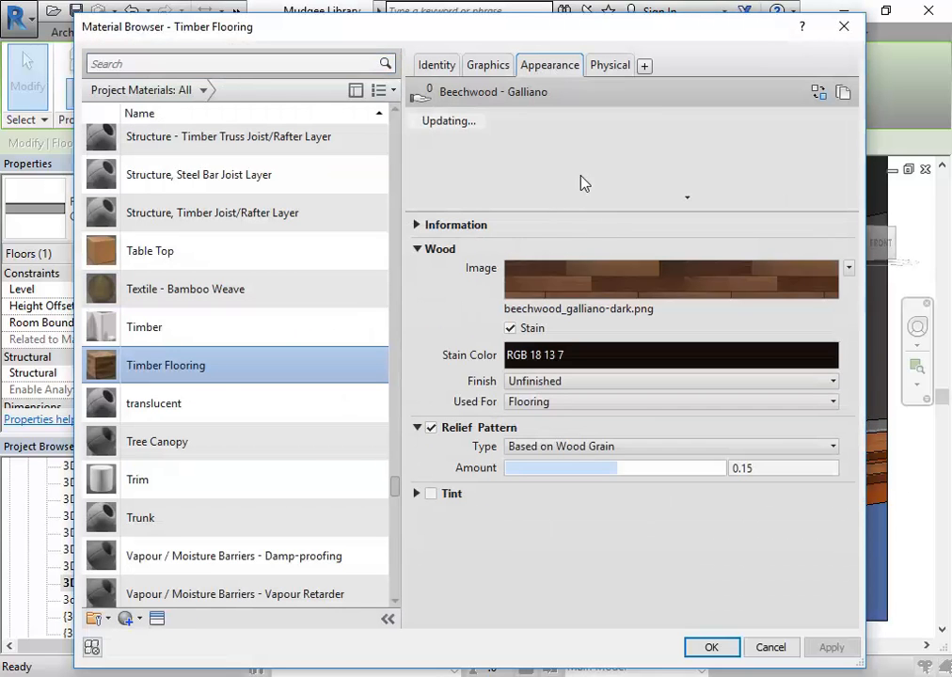
# - Open the file selection for the Timber Flooring wood image and find the cedfence file in the Wood folder
pyautogui.click(570, 311)
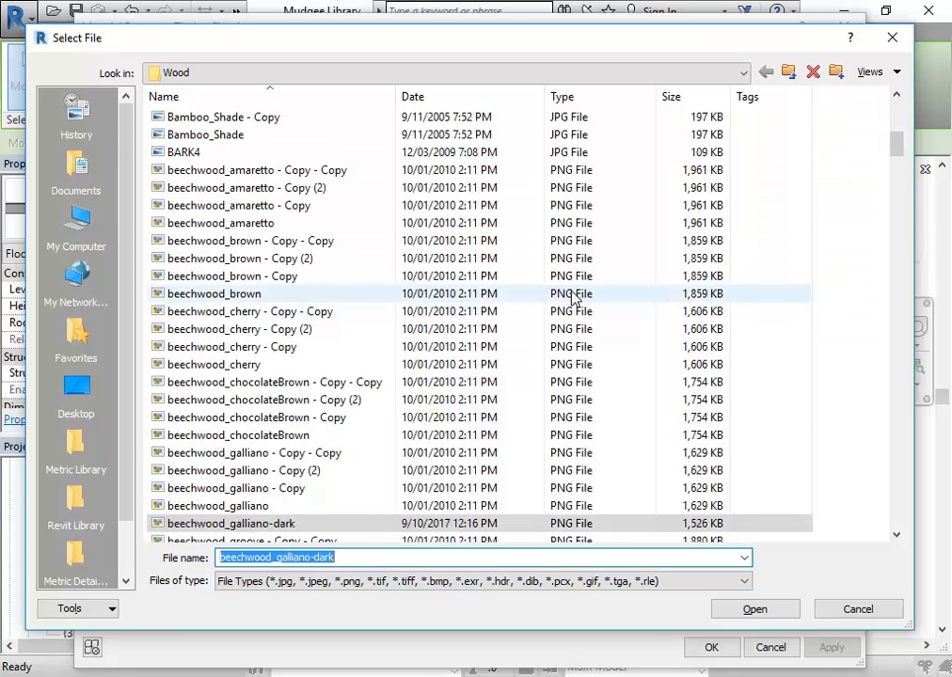
pyautogui.click(312, 72)
pyautogui.click(312, 72)
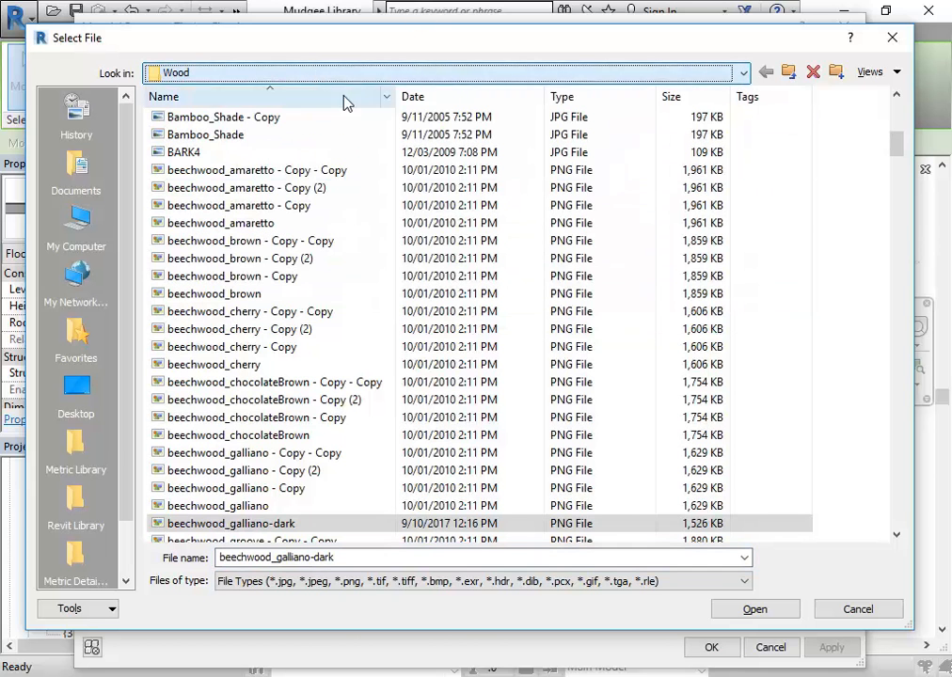
pyautogui.click(485, 363)
pyautogui.scroll(-5, 468, 377)
pyautogui.scroll(-9, 467, 376)
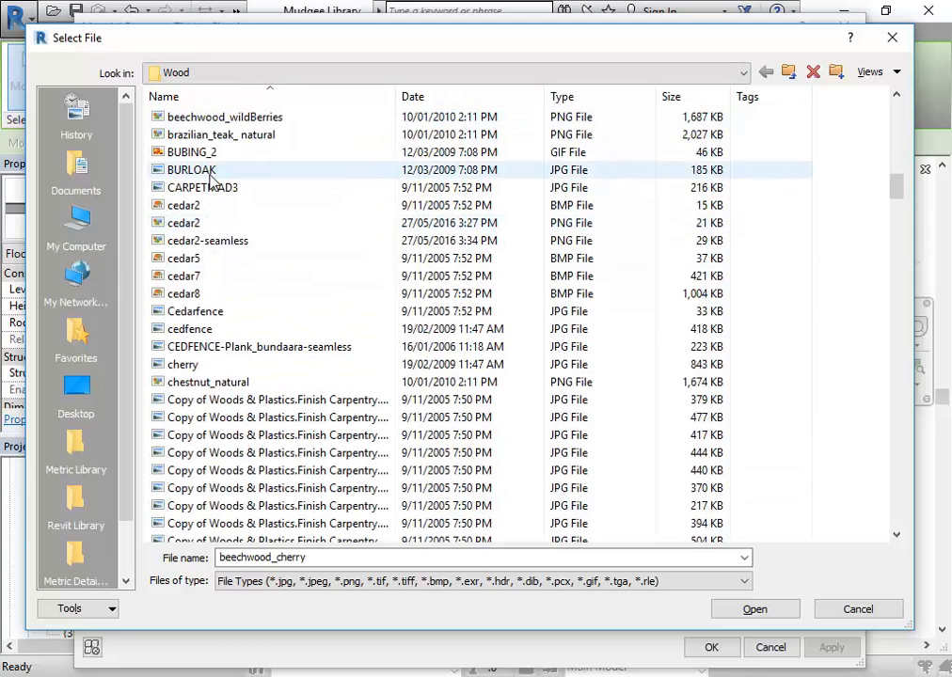
pyautogui.click(183, 311)
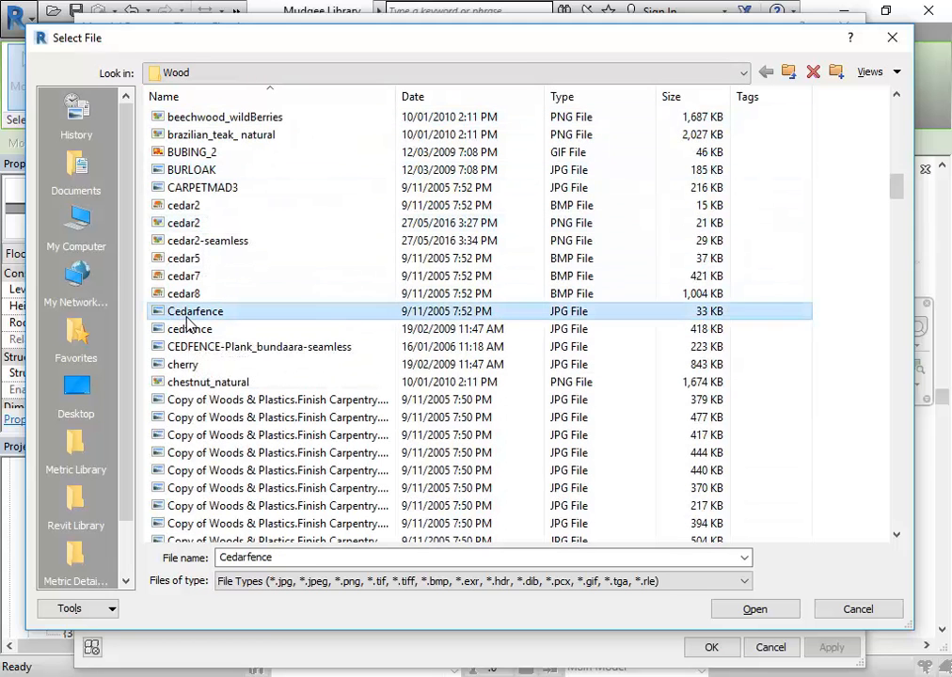
pyautogui.click(201, 330)
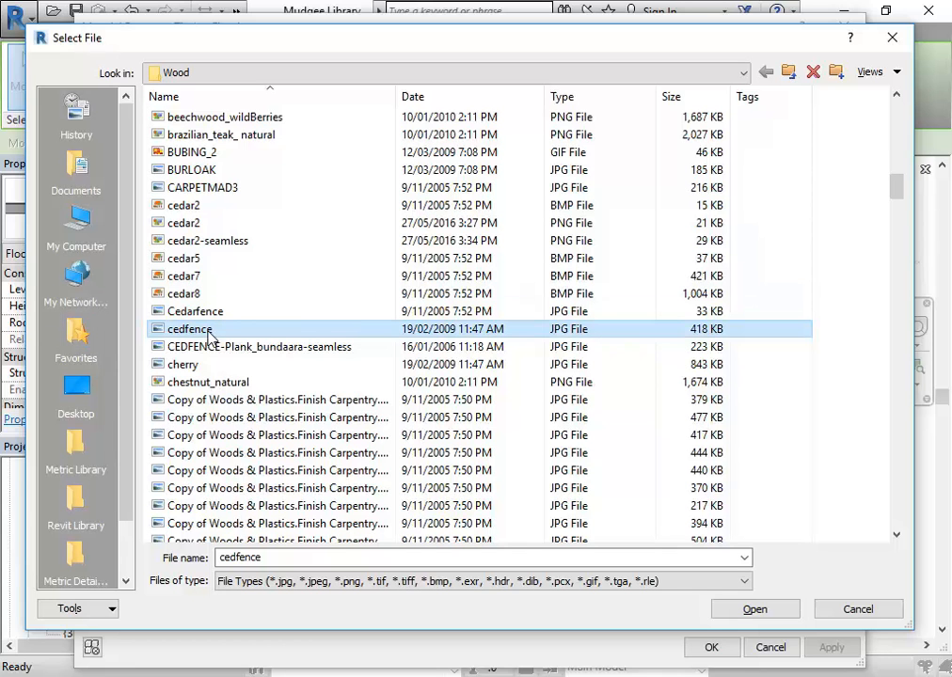
# - Show the Wood folder as thumbnails, compare Cedarfence with cedfence, and load cedfence as the wood image
pyautogui.click(871, 76)
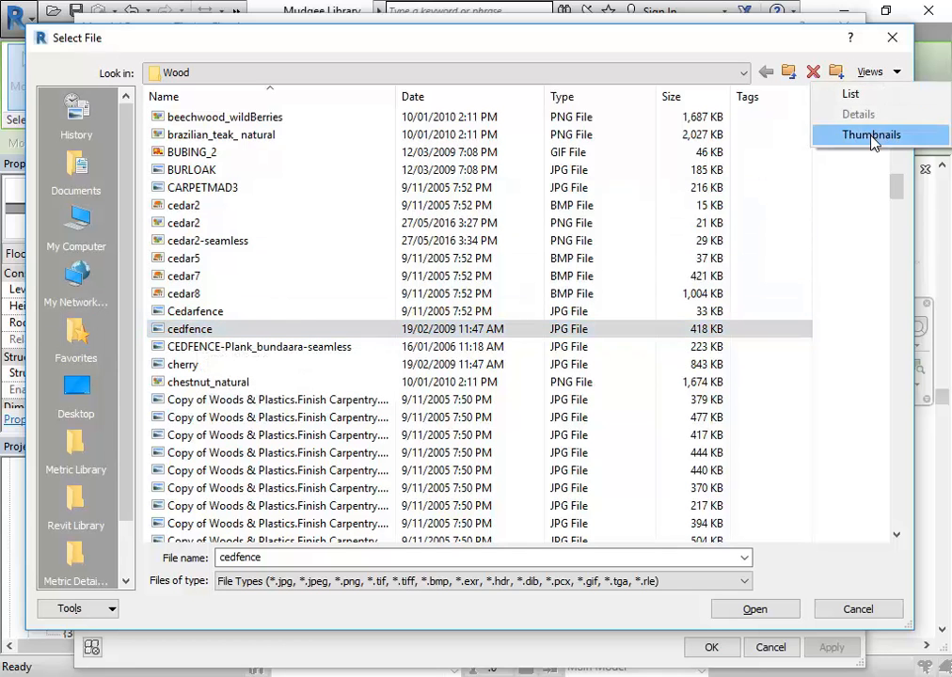
pyautogui.click(873, 137)
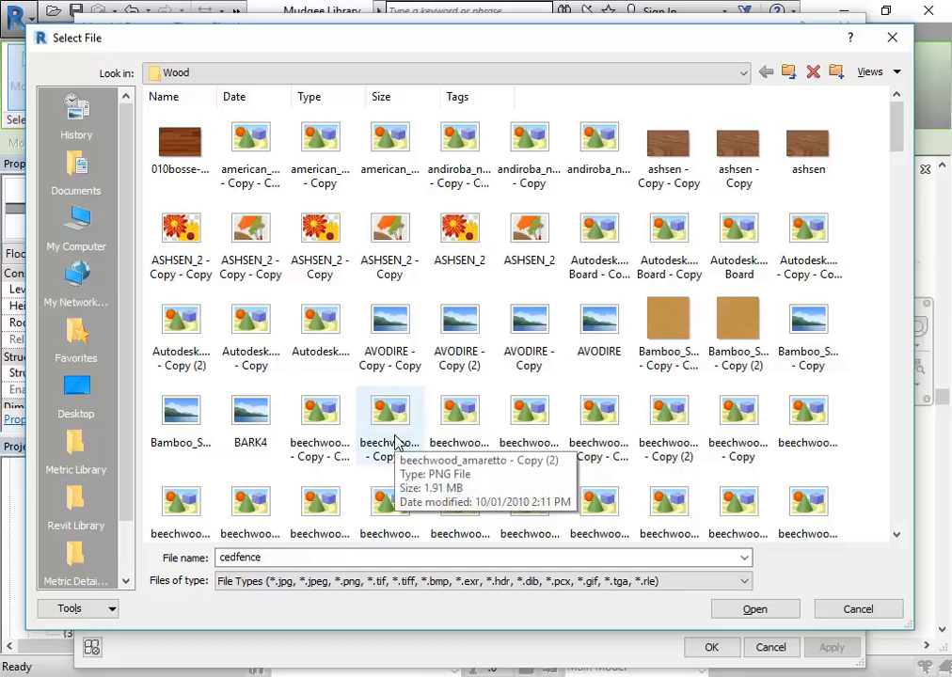
pyautogui.scroll(-1, 395, 442)
pyautogui.scroll(-1, 395, 447)
pyautogui.scroll(-1, 395, 447)
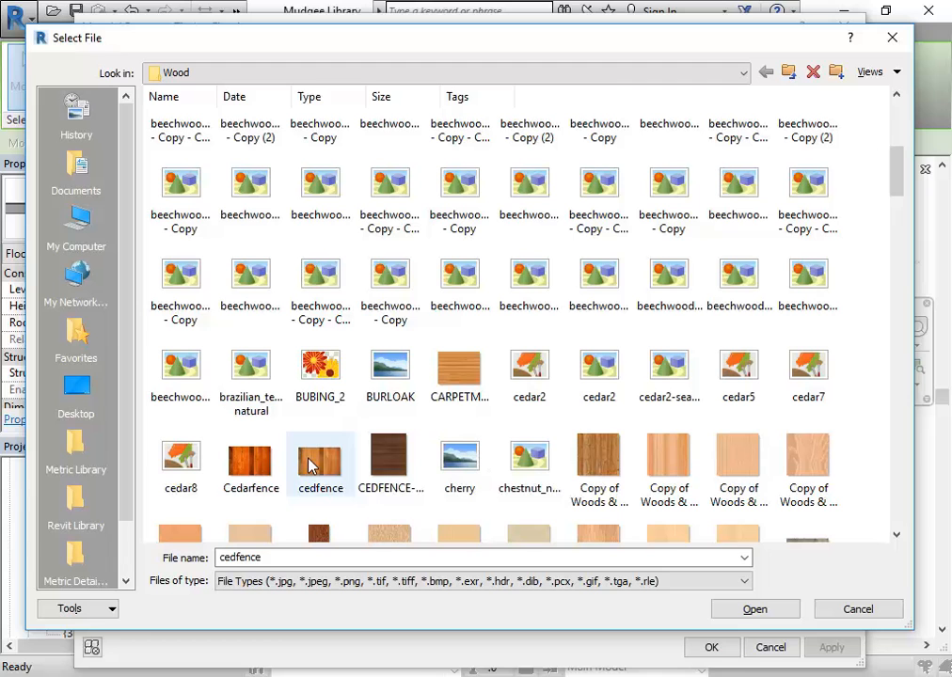
pyautogui.click(247, 463)
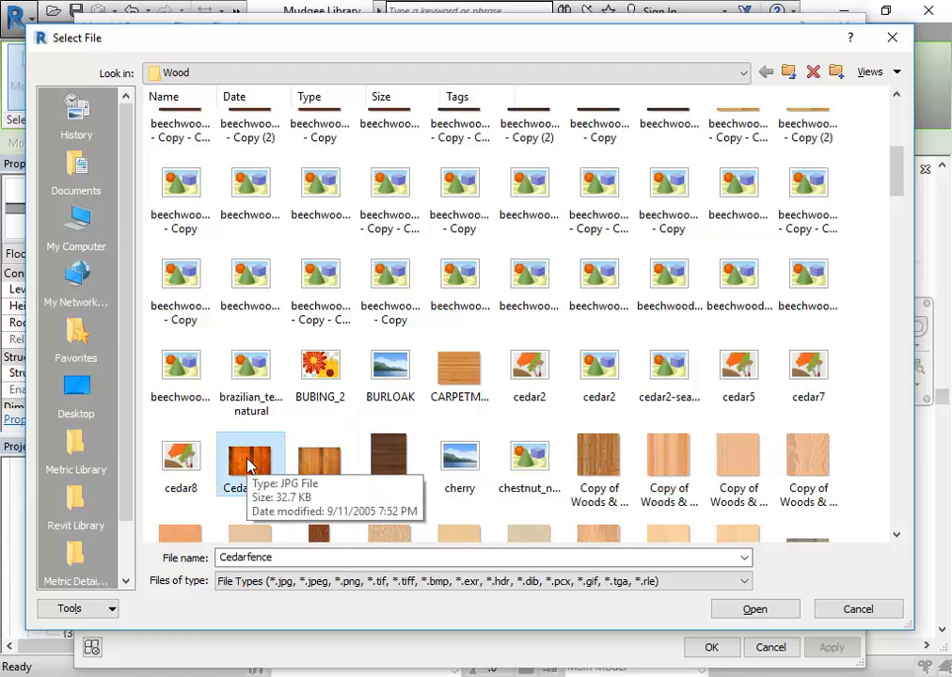
pyautogui.click(308, 469)
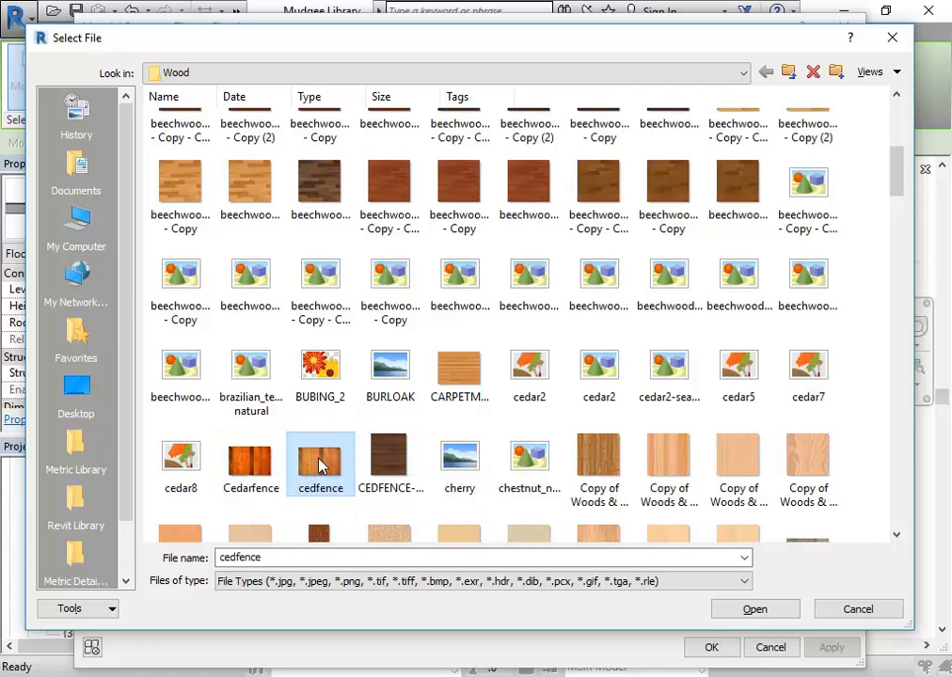
pyautogui.doubleClick(319, 457)
# - Inspect the cedfence texture and its position and scale settings in an enlarged Texture Editor, then close it
pyautogui.click(601, 276)
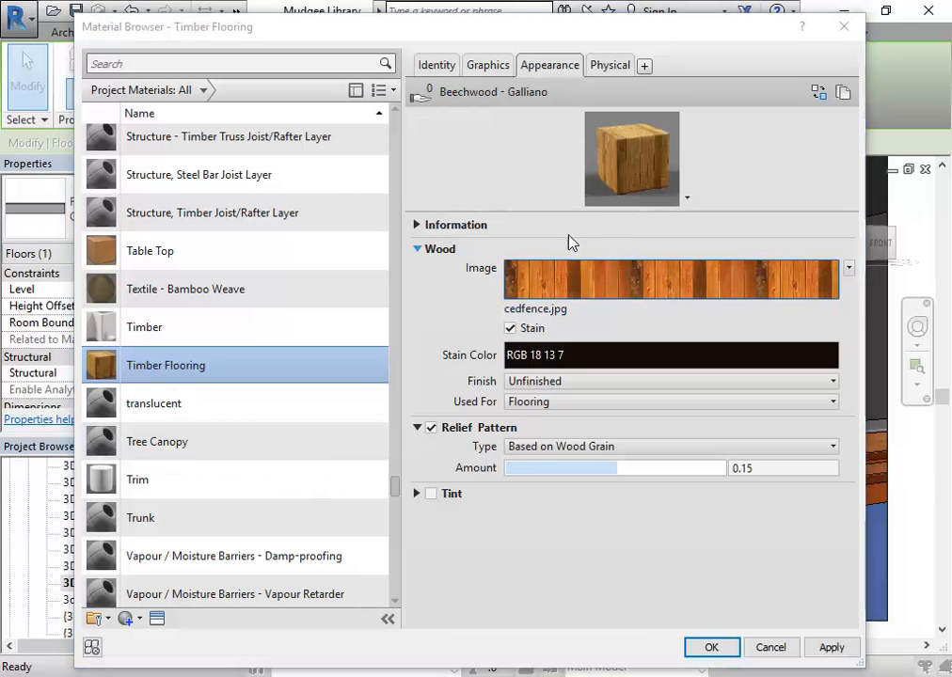
pyautogui.click(380, 55)
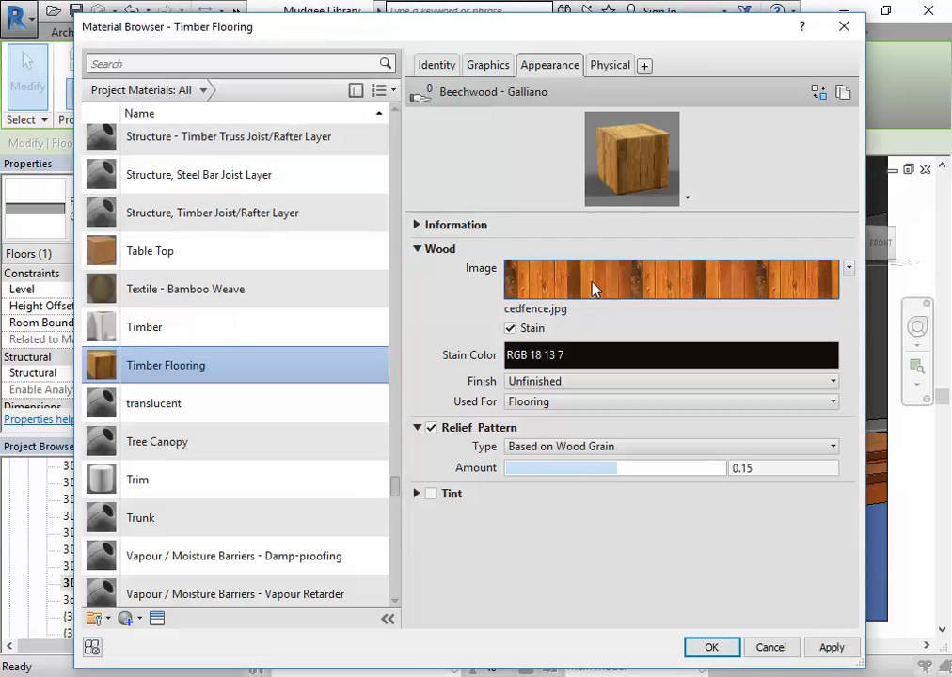
pyautogui.click(560, 292)
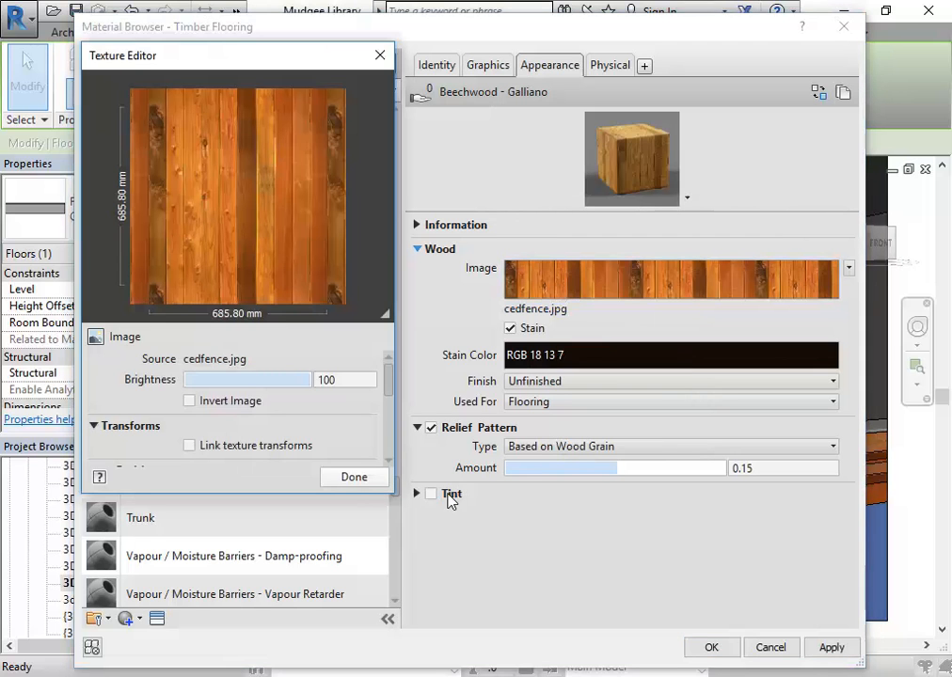
pyautogui.moveTo(390, 493); pyautogui.dragTo(598, 664)
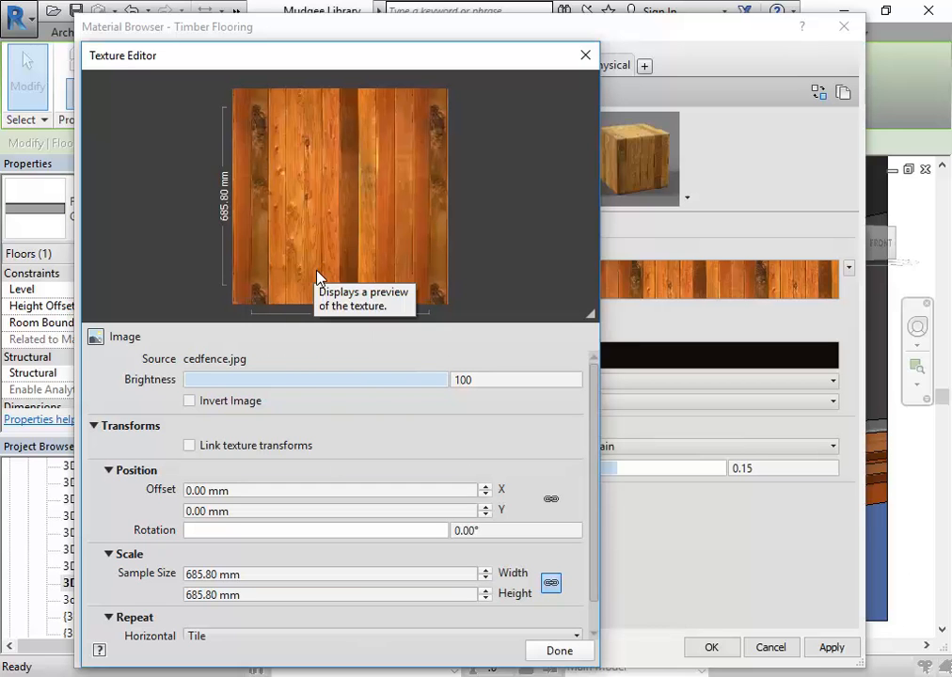
pyautogui.click(559, 651)
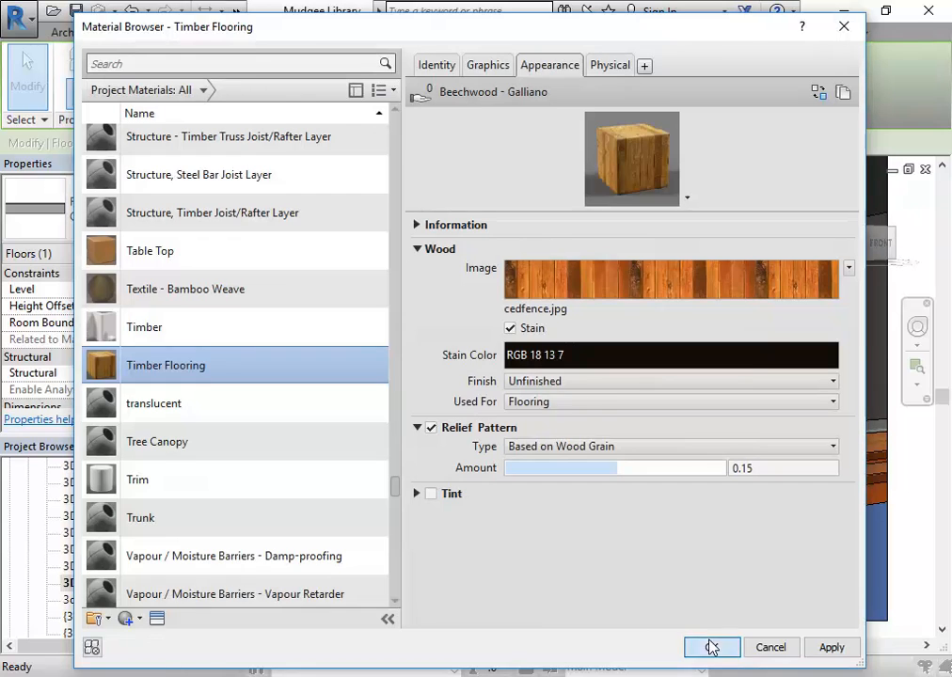
# - Accept the changed Timber Flooring material, the floor's structure and its type properties, and deselect the floor
pyautogui.click(710, 647)
pyautogui.click(519, 559)
pyautogui.click(492, 560)
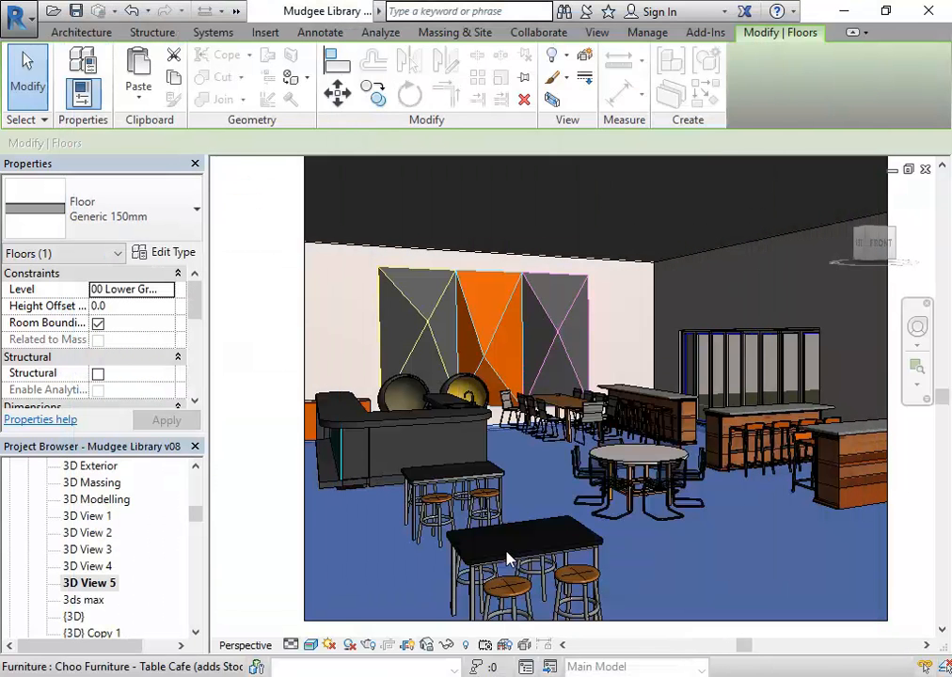
pyautogui.click(269, 404)
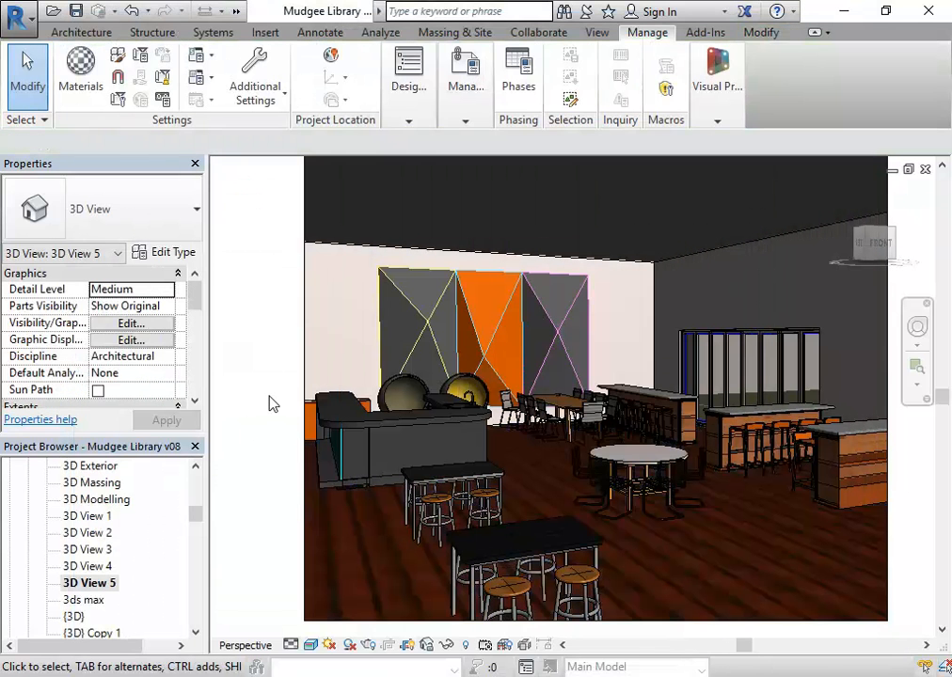
# - Examine the stained cedfence floor texture up close around the tables and chairs in 3D View 5
pyautogui.moveTo(692, 591); pyautogui.dragTo(576, 446)
pyautogui.scroll(4, 463, 393)
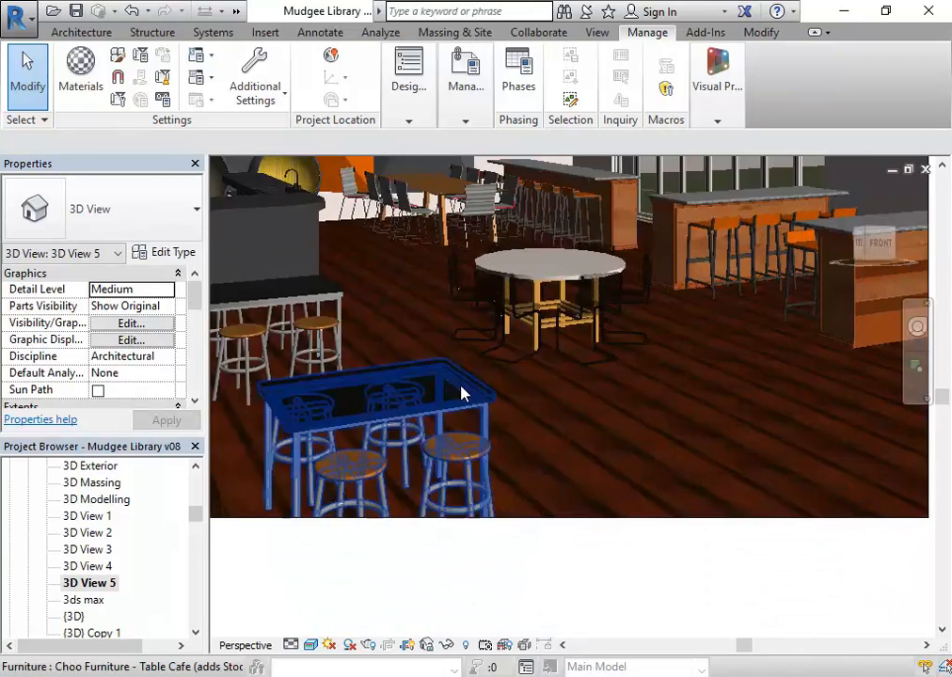
pyautogui.scroll(4, 574, 400)
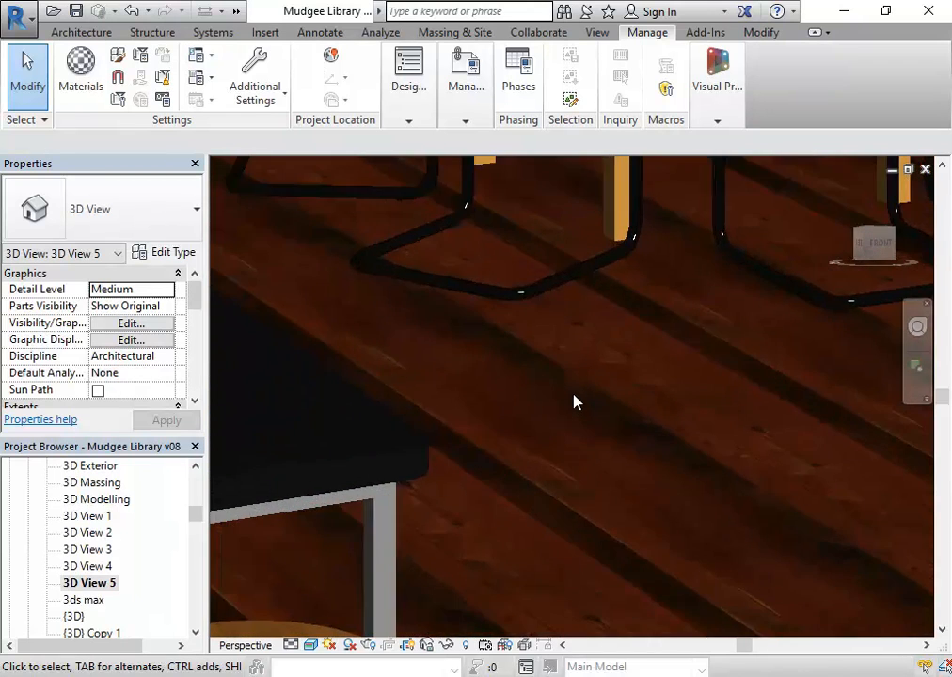
pyautogui.moveTo(576, 402); pyautogui.dragTo(671, 550)
pyautogui.scroll(2, 584, 471)
pyautogui.moveTo(584, 472); pyautogui.dragTo(568, 542)
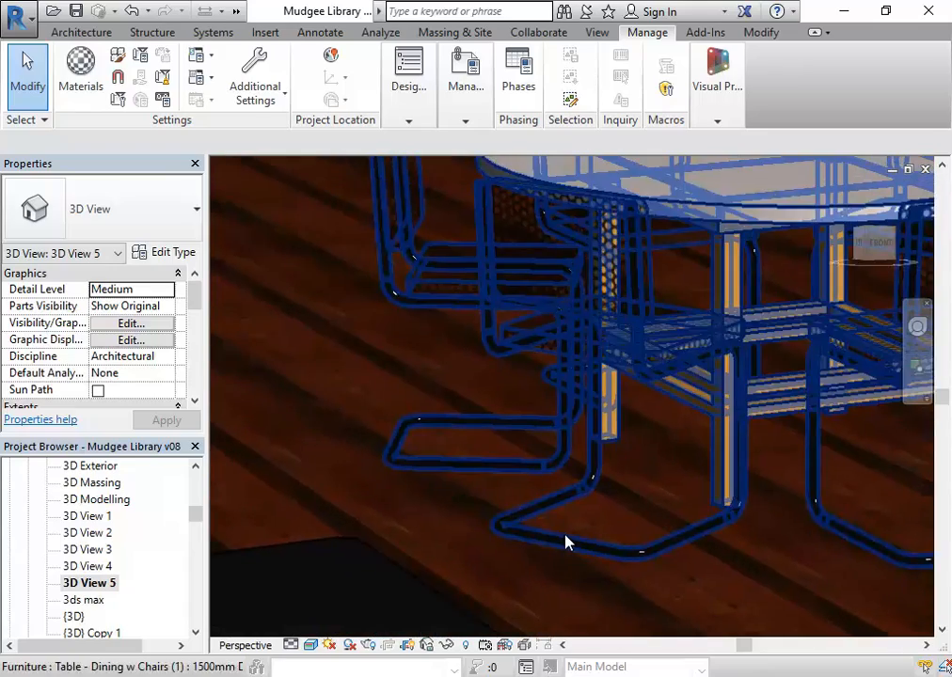
pyautogui.scroll(-3, 568, 543)
pyautogui.scroll(-1, 565, 536)
pyautogui.moveTo(358, 367); pyautogui.dragTo(484, 406)
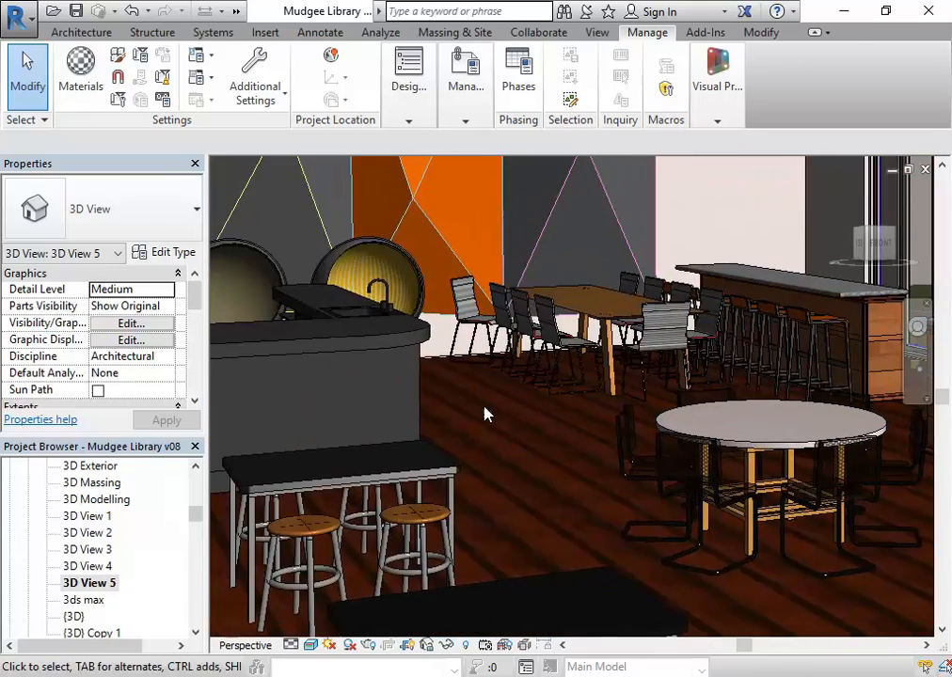
# - Select the floor and reopen the Appearance settings of its Timber Flooring material
pyautogui.click(432, 358)
pyautogui.scroll(-5, 469, 403)
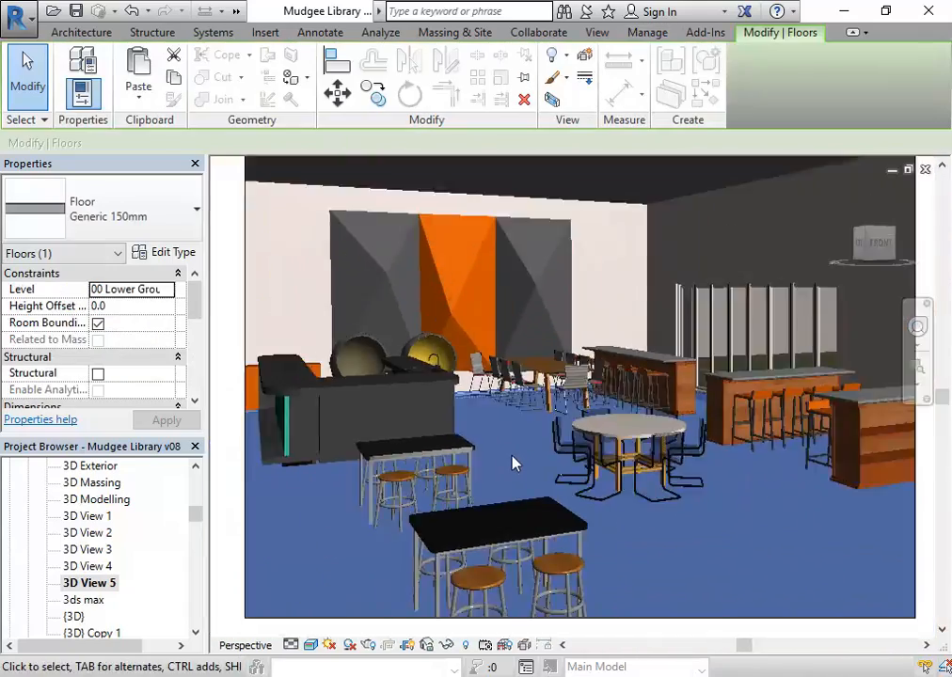
pyautogui.click(171, 253)
pyautogui.click(580, 222)
pyautogui.click(525, 219)
pyautogui.click(524, 218)
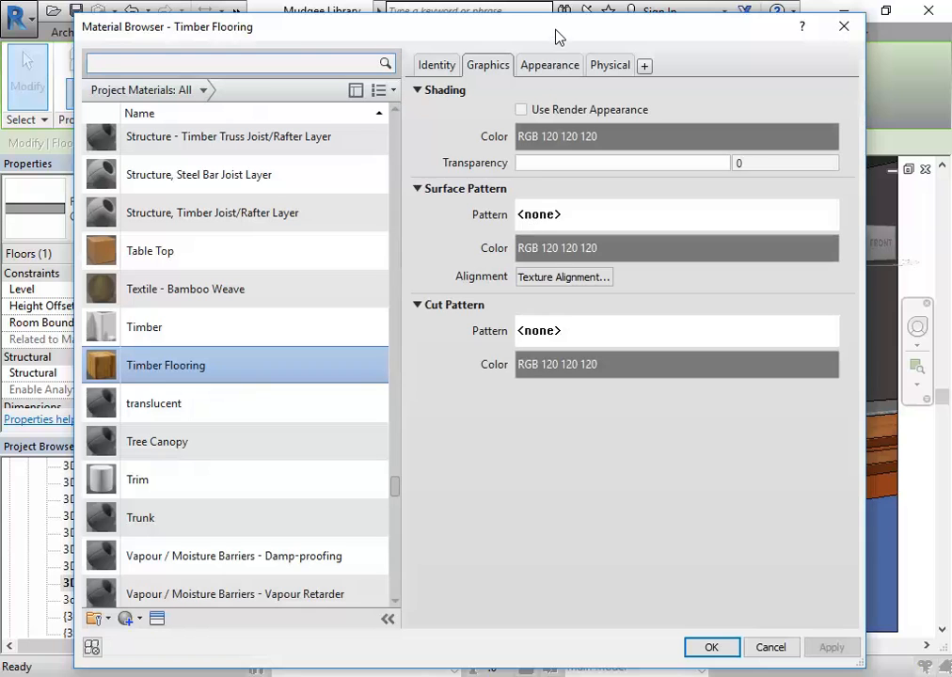
pyautogui.click(545, 65)
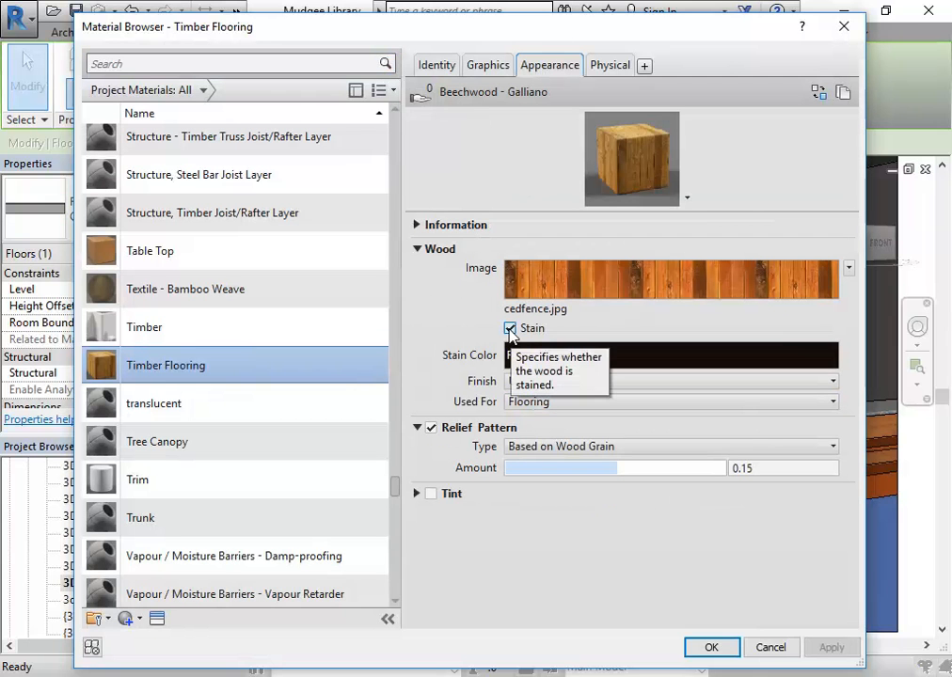
# - Turn off Stain for Timber Flooring, accept the material, structure and type properties, and deselect the floor
pyautogui.click(510, 328)
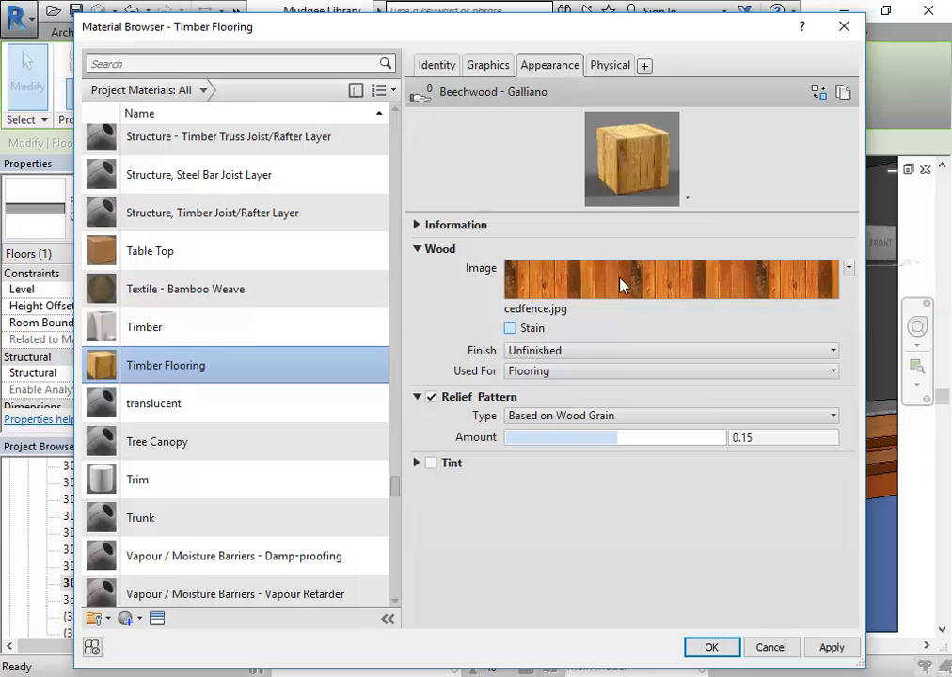
pyautogui.click(712, 647)
pyautogui.click(519, 560)
pyautogui.click(527, 561)
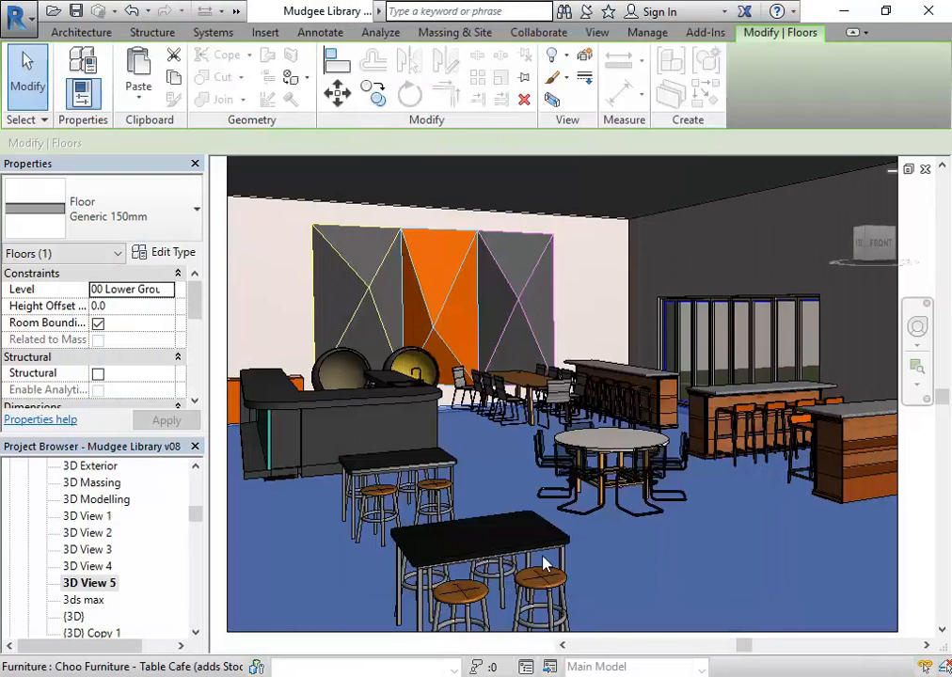
pyautogui.press('Escape')
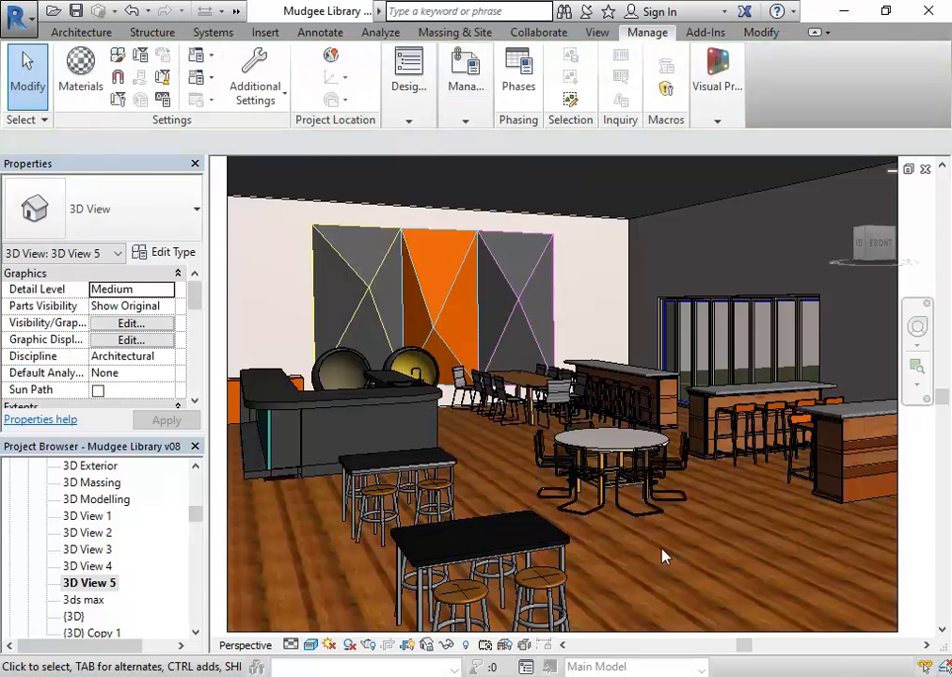
# - Select the floor and open the cedfence image of its Timber Flooring finish for texture editing
pyautogui.click(450, 416)
pyautogui.press('Escape')
pyautogui.click(461, 433)
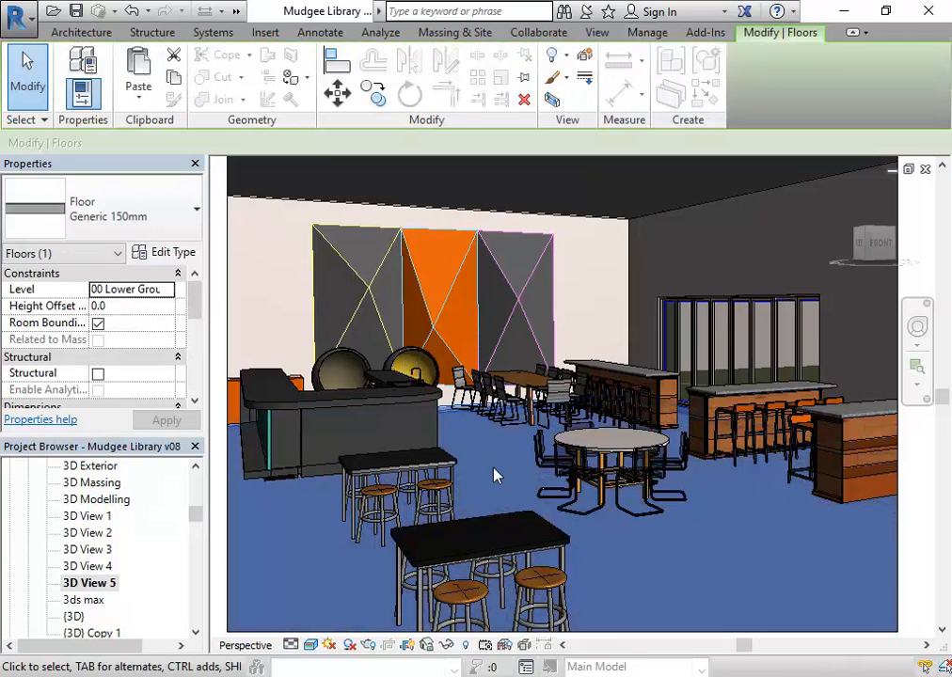
pyautogui.click(167, 252)
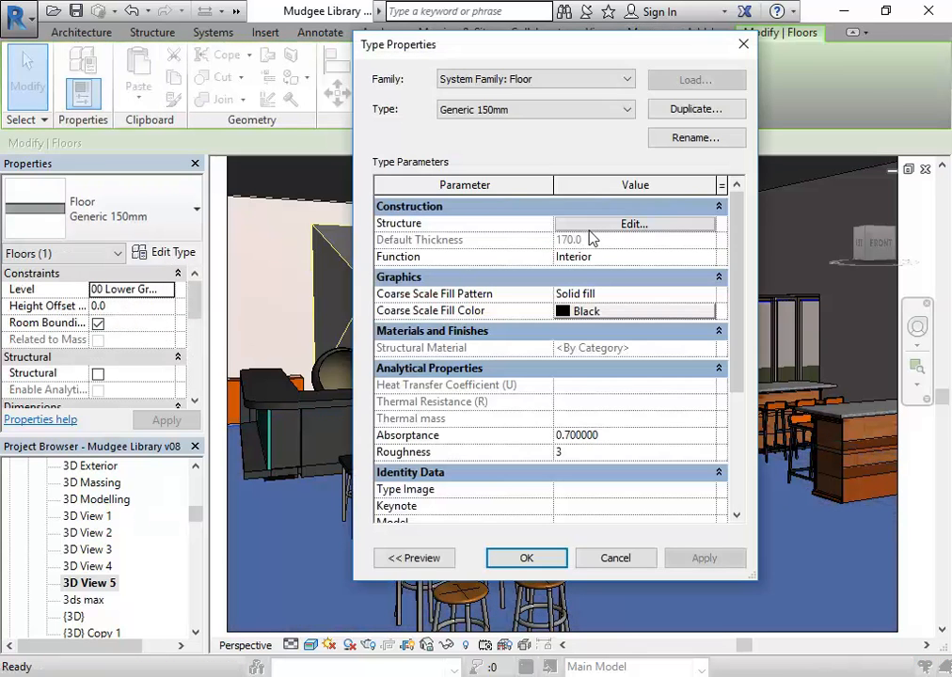
pyautogui.click(631, 282)
pyautogui.click(484, 220)
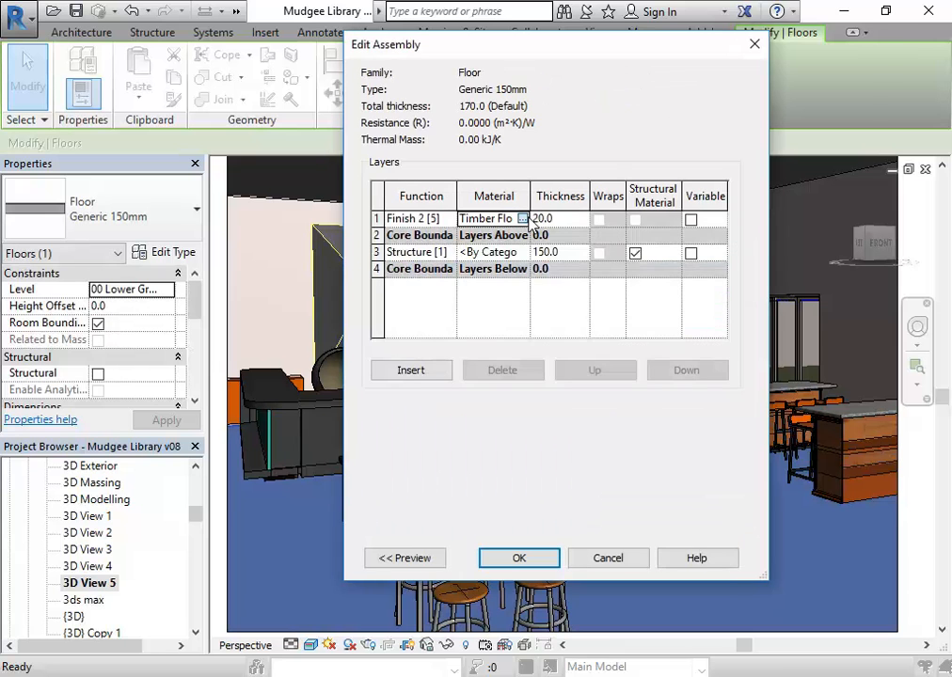
pyautogui.click(520, 219)
pyautogui.click(546, 66)
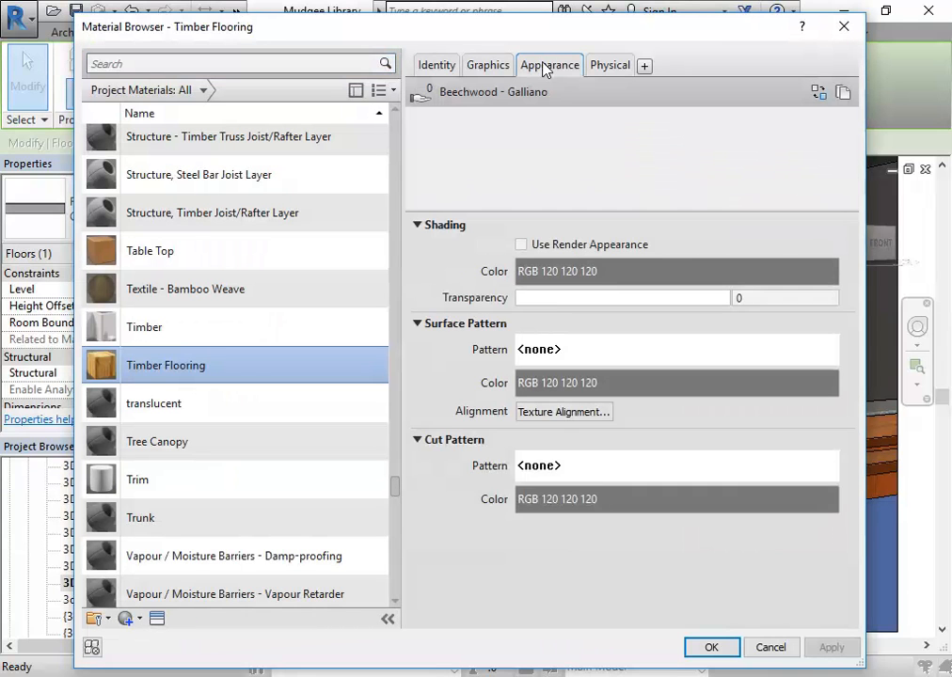
pyautogui.click(631, 286)
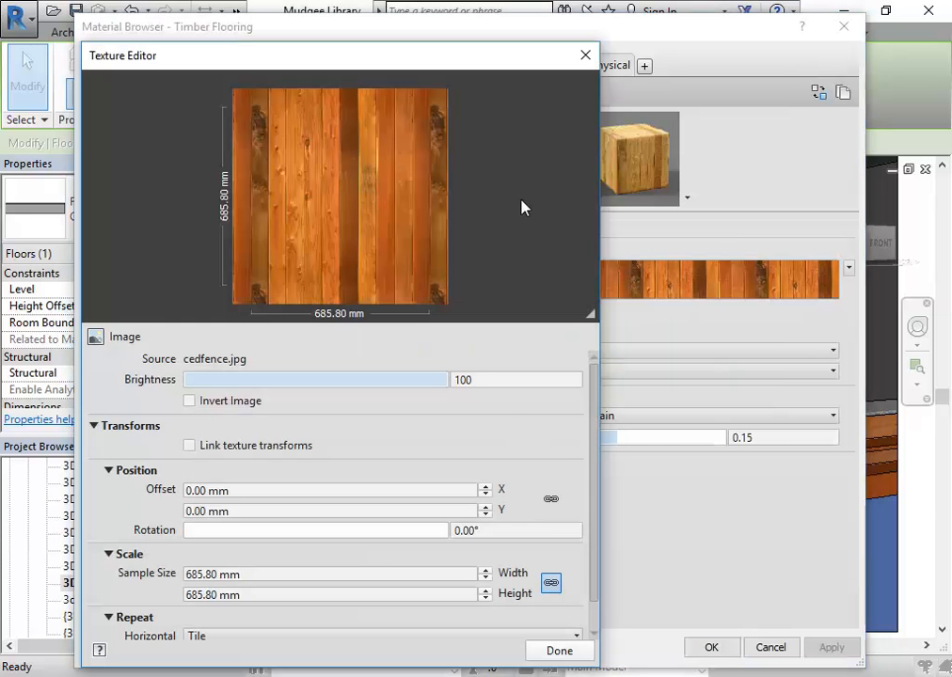
# - Set the cedfence texture's sample size to 1500 mm wide with the height linked
pyautogui.moveTo(479, 54); pyautogui.dragTo(528, 12)
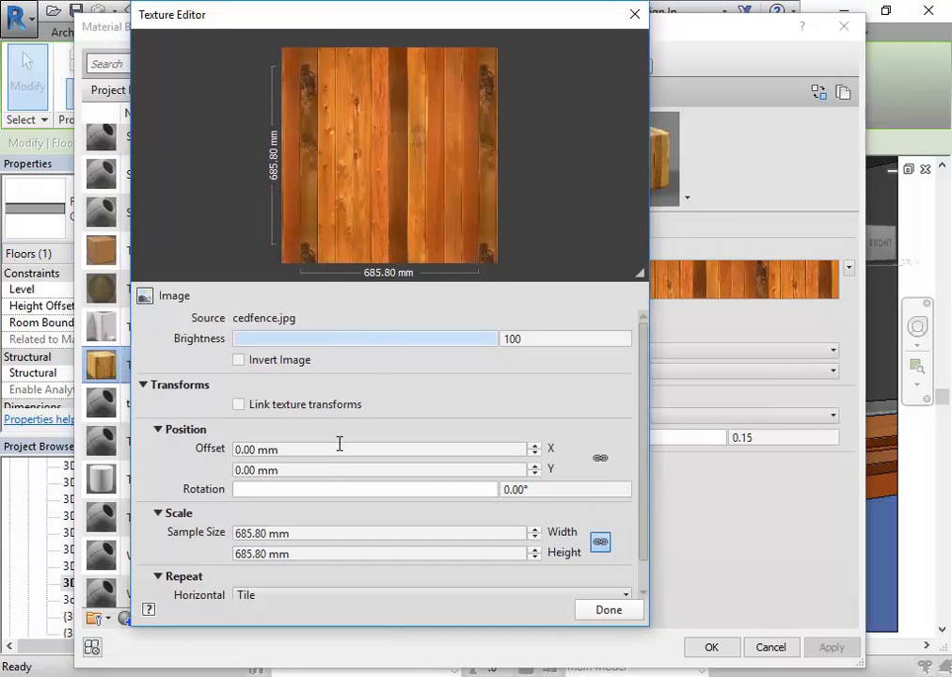
pyautogui.click(327, 532)
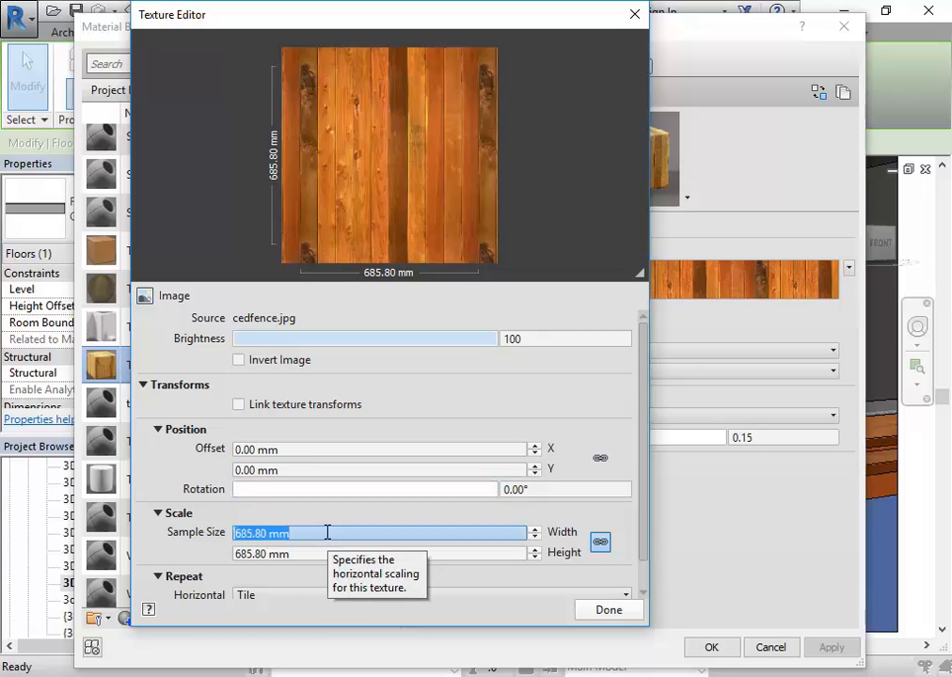
pyautogui.write('1500')
pyautogui.click(297, 556)
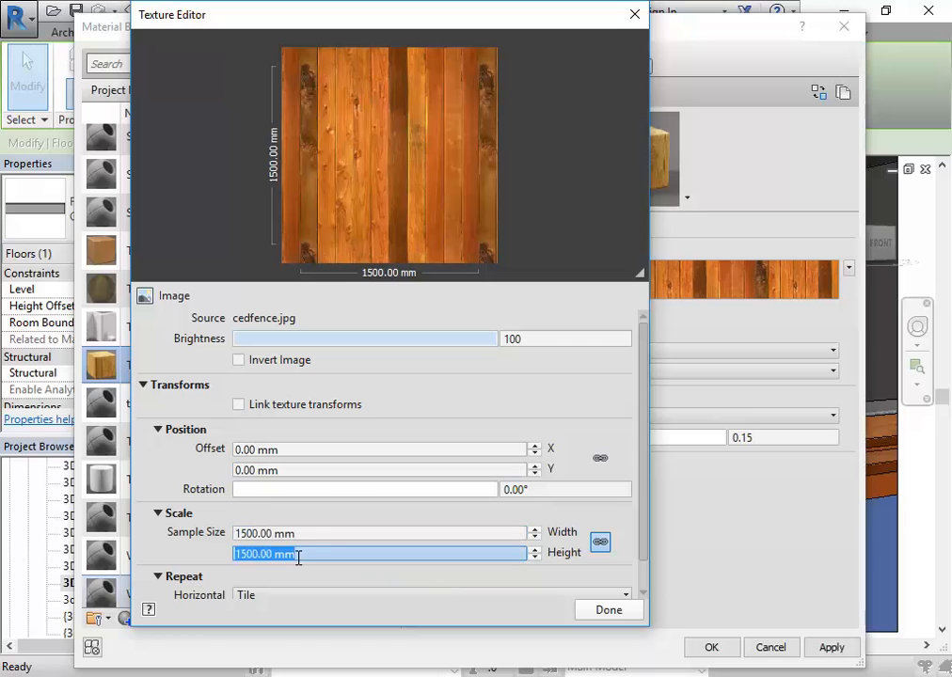
pyautogui.click(317, 533)
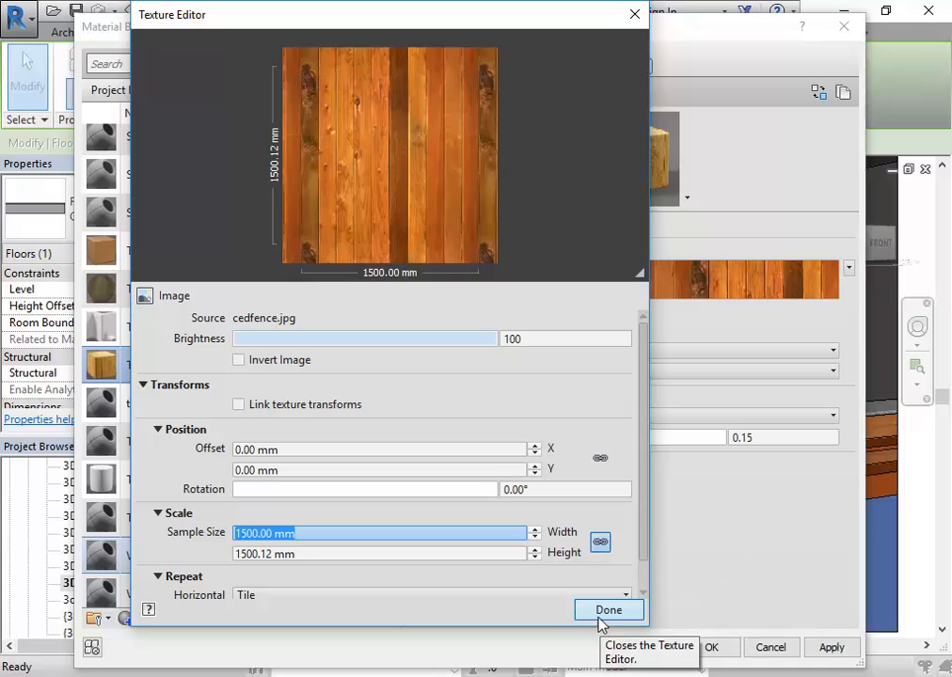
# - Accept the rescaled texture, the Timber Flooring material, the floor's structure and its type properties, and deselect the floor
pyautogui.click(602, 609)
pyautogui.click(712, 648)
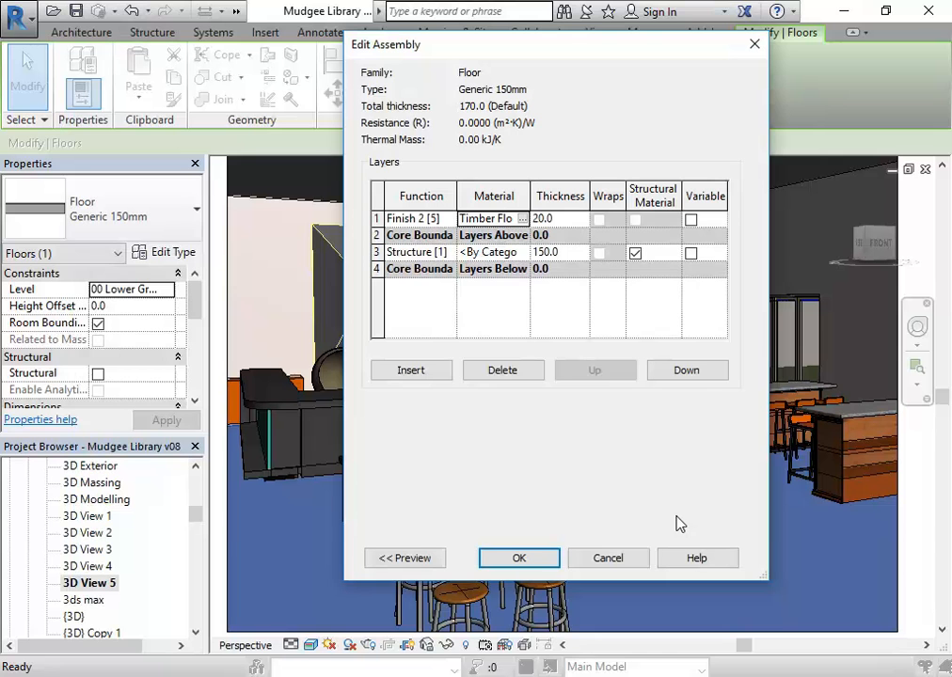
pyautogui.click(517, 558)
pyautogui.click(527, 558)
pyautogui.press('Escape')
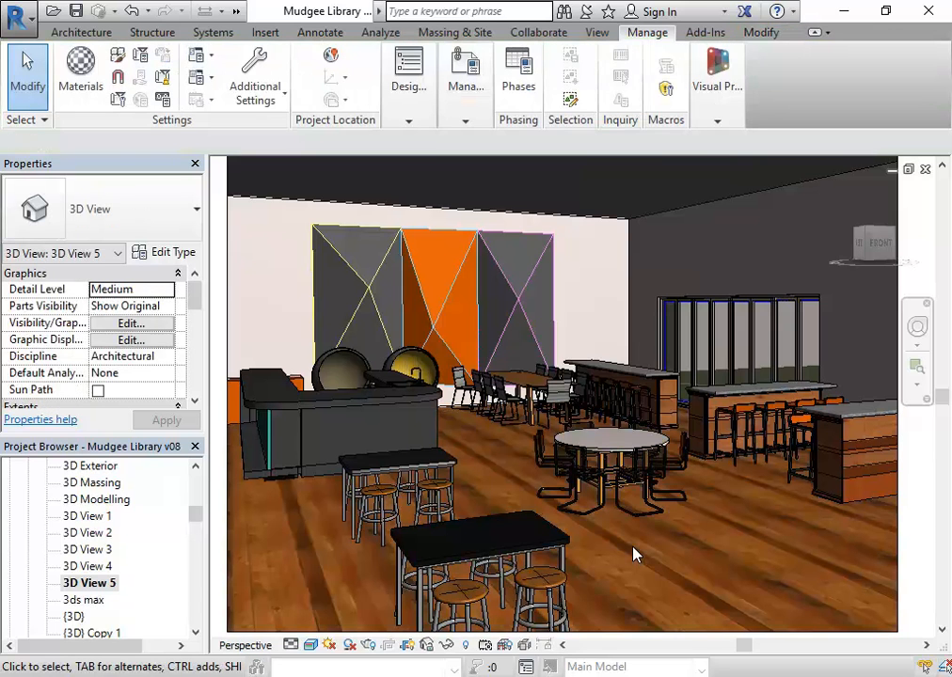
pyautogui.click(448, 417)
pyautogui.press('Escape')
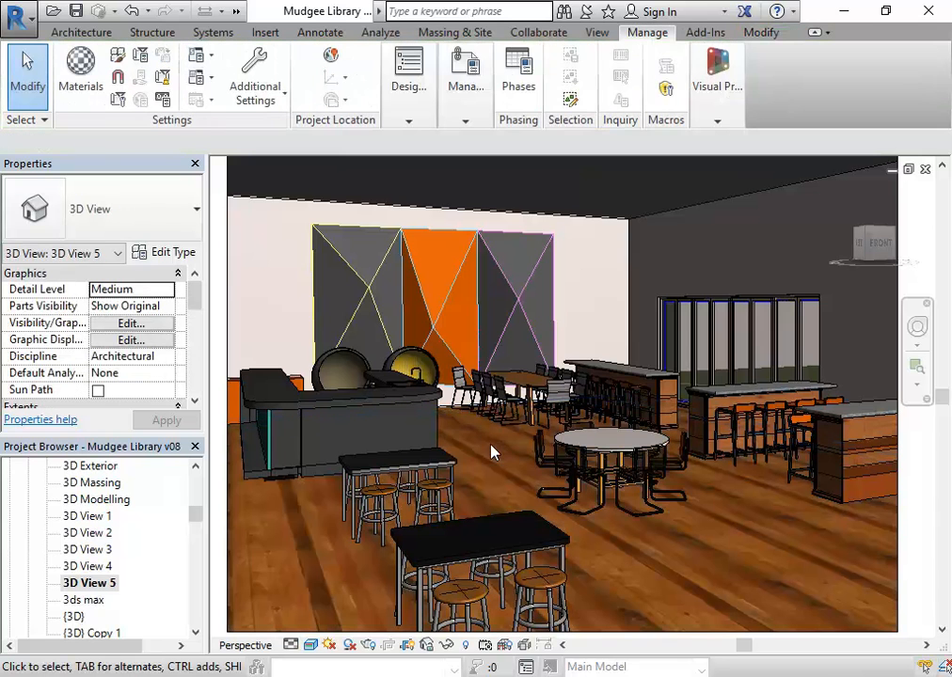
pyautogui.click(446, 414)
pyautogui.press('Escape')
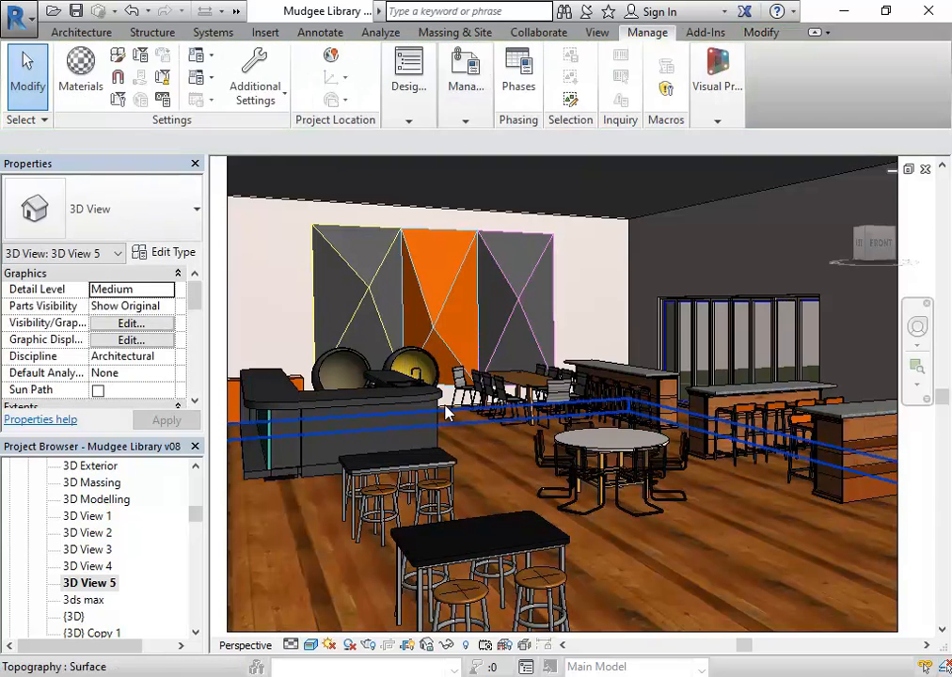
# - Open Timber Flooring in the project materials, turn on Use Render Appearance for its shading and compare the colour with the cedfence image
pyautogui.click(78, 82)
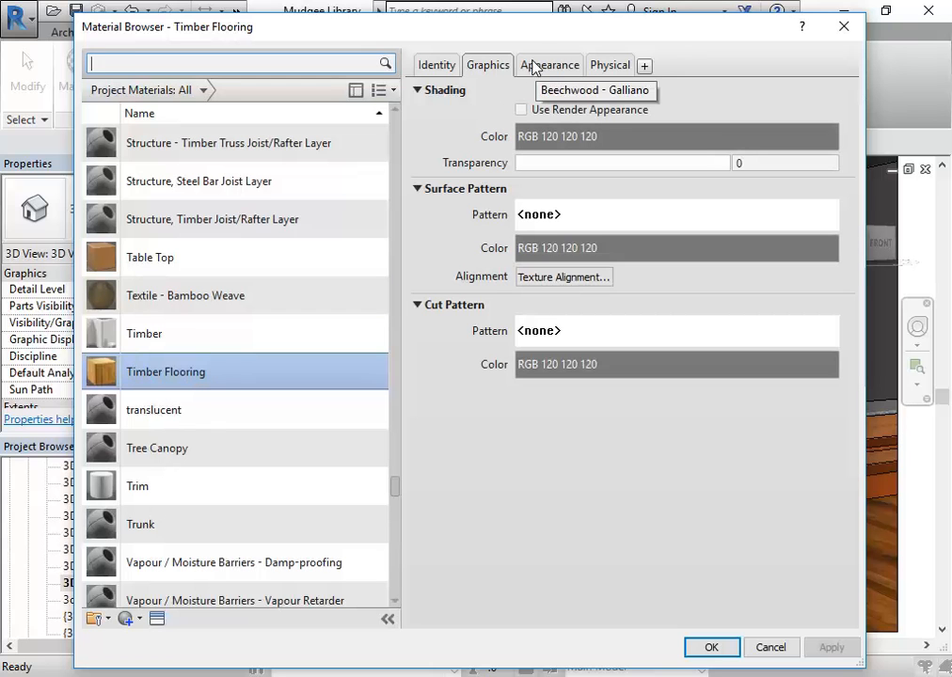
pyautogui.click(532, 66)
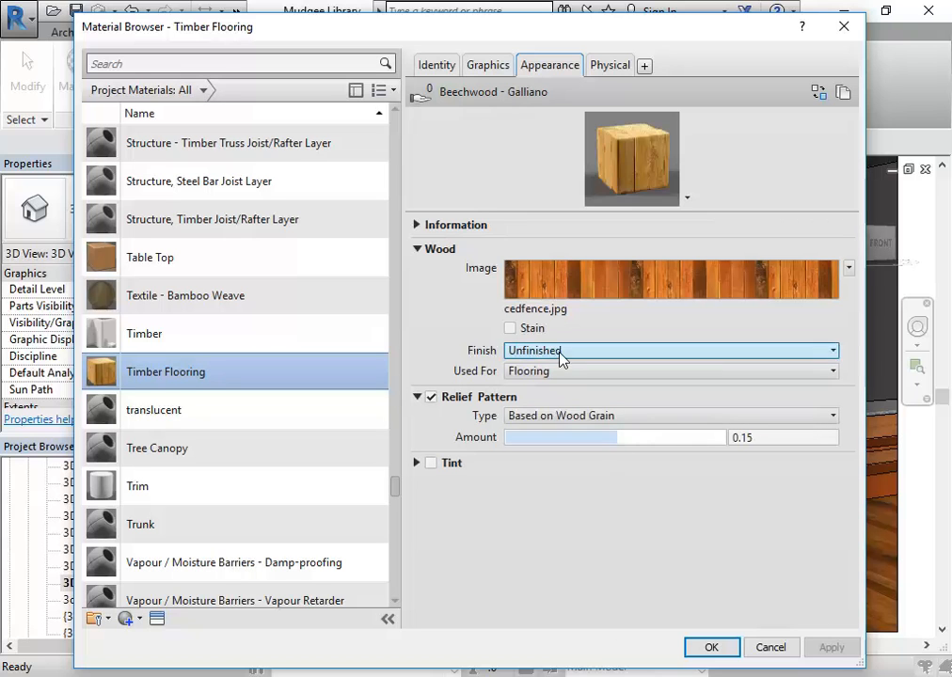
pyautogui.click(488, 66)
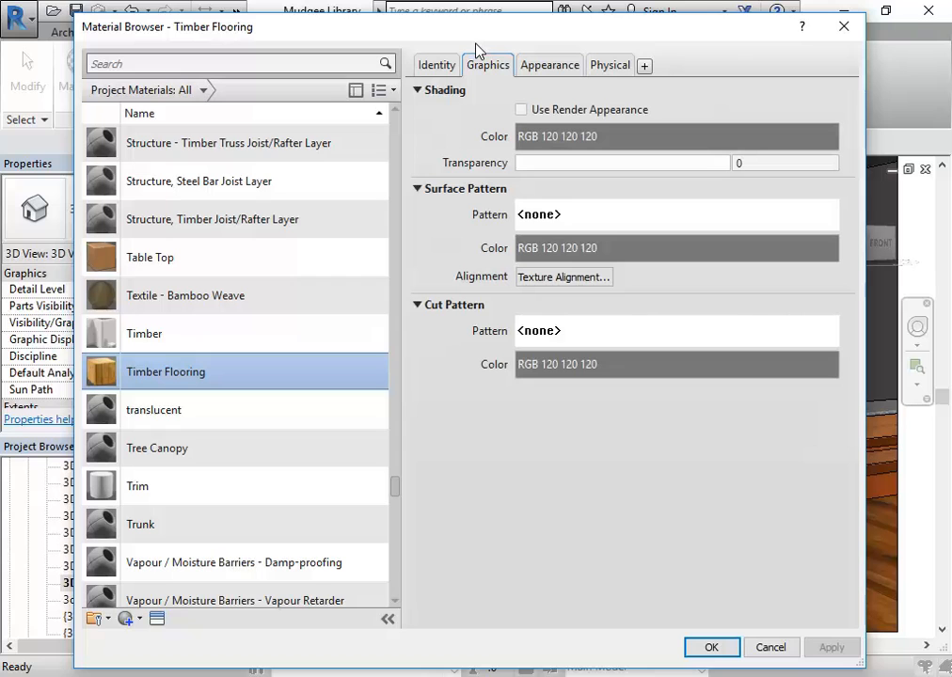
pyautogui.click(521, 110)
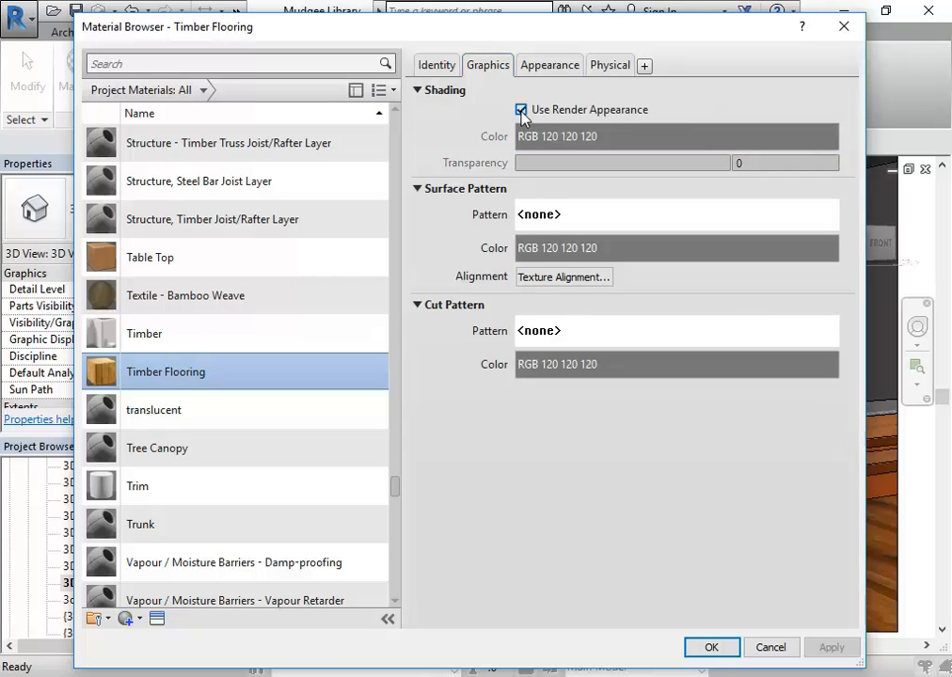
pyautogui.click(549, 66)
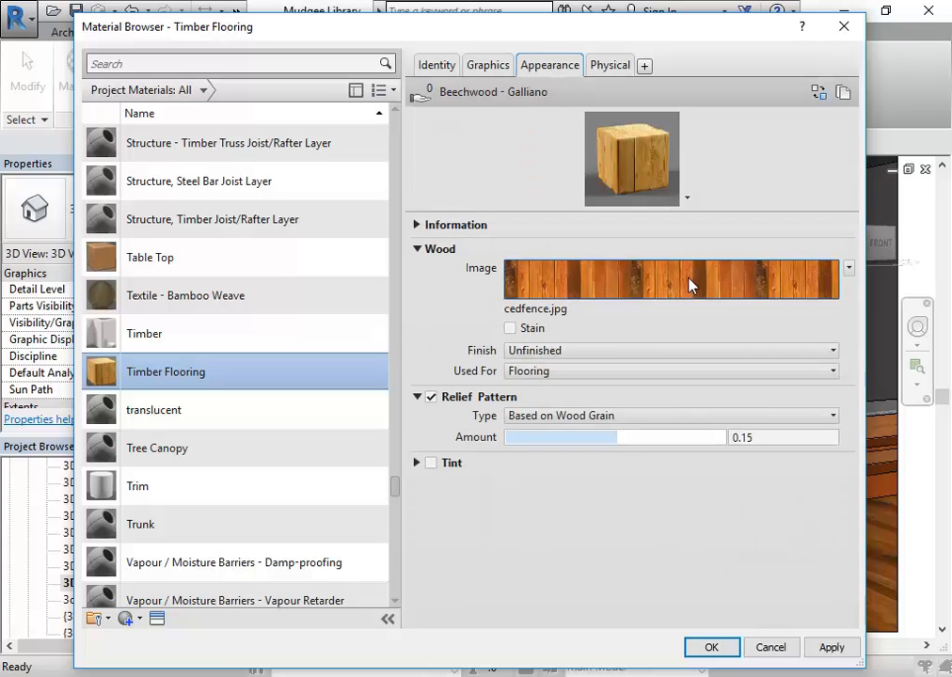
pyautogui.click(489, 66)
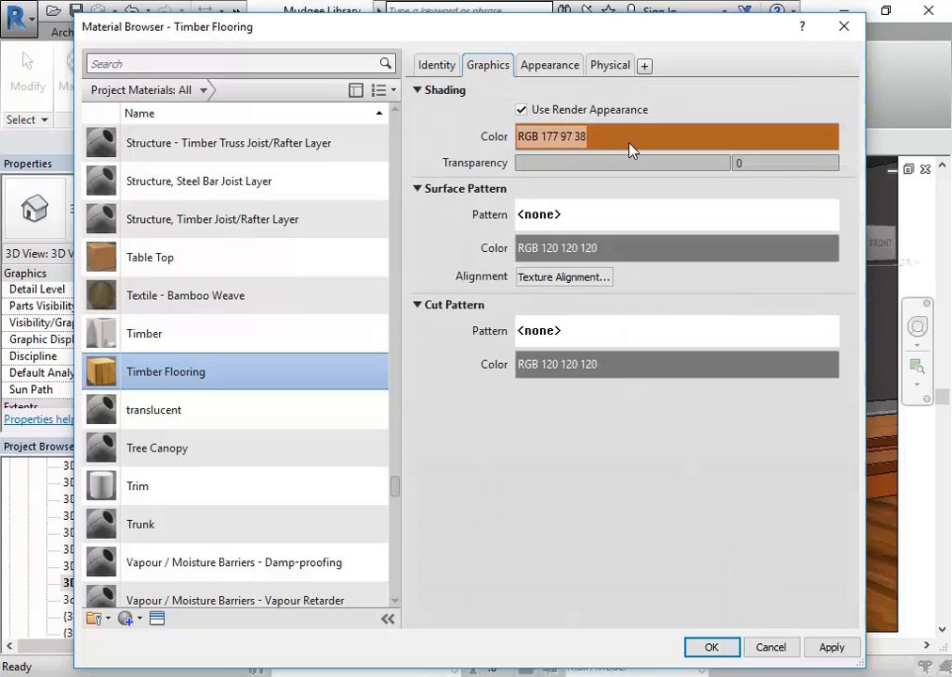
pyautogui.click(547, 67)
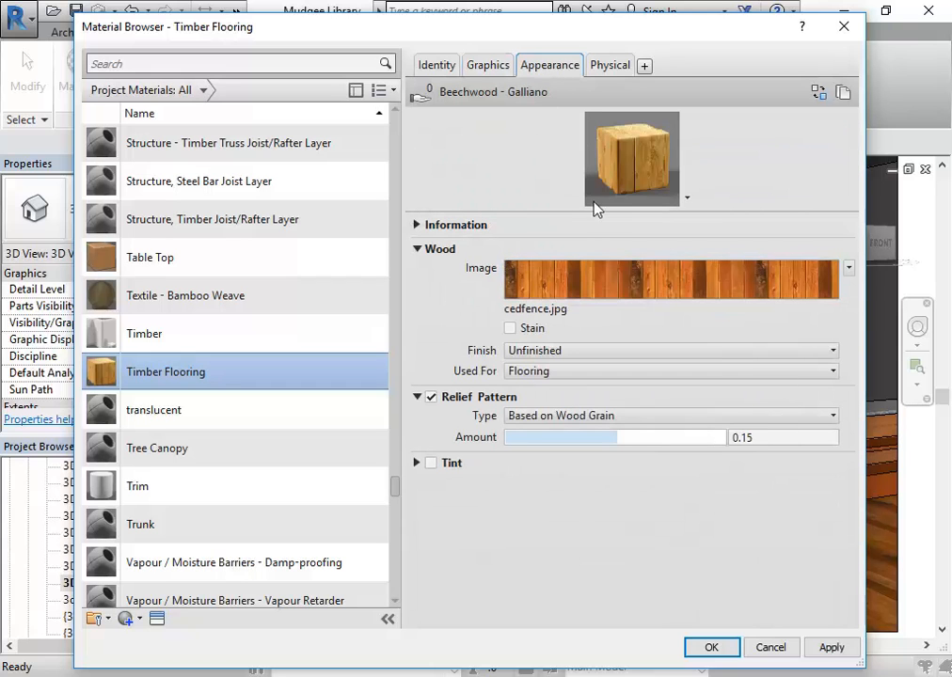
pyautogui.click(478, 63)
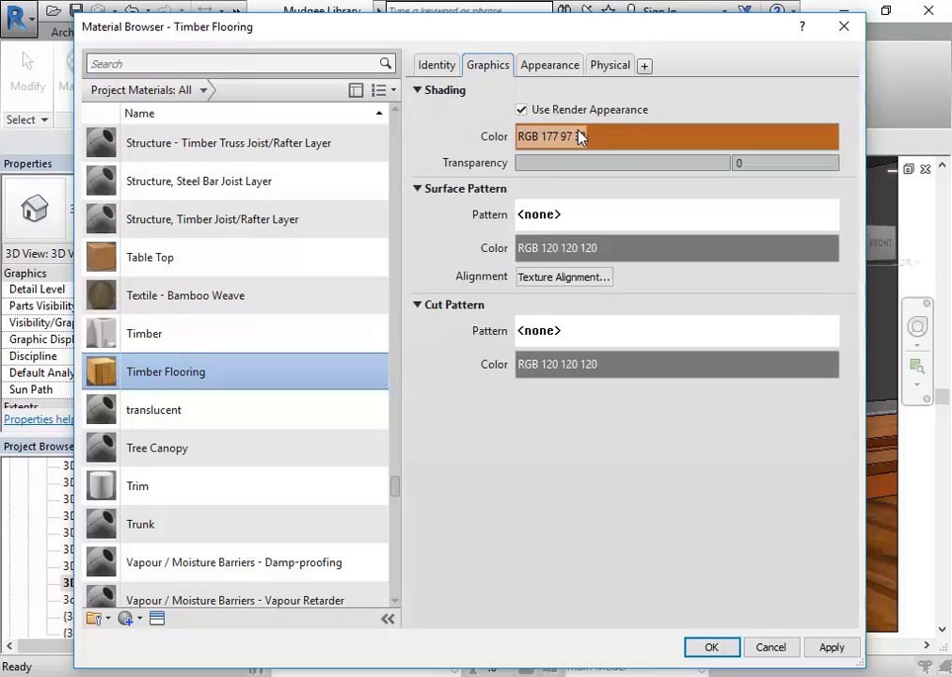
# - Turn off Use Render Appearance for Timber Flooring and lighten its shading colour to RGB 223 155 104
pyautogui.click(521, 110)
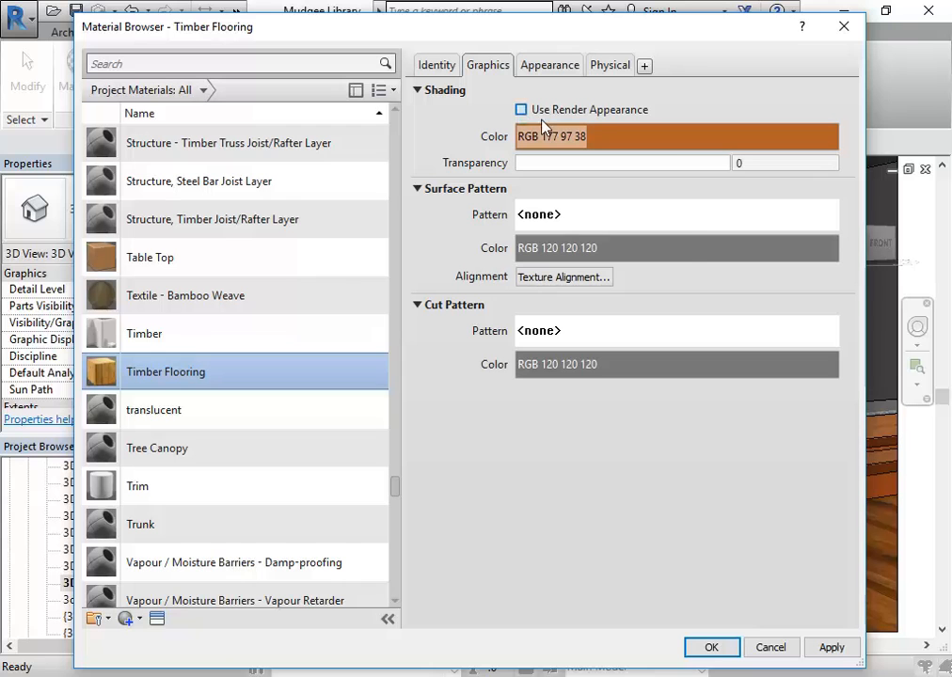
pyautogui.click(615, 138)
pyautogui.moveTo(683, 304); pyautogui.dragTo(681, 268)
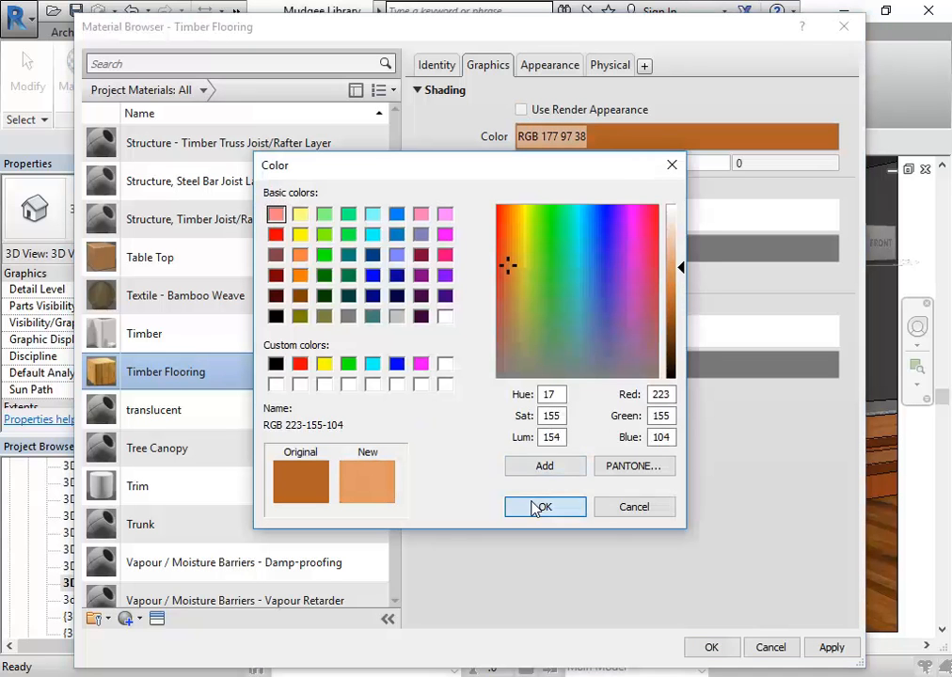
pyautogui.click(543, 508)
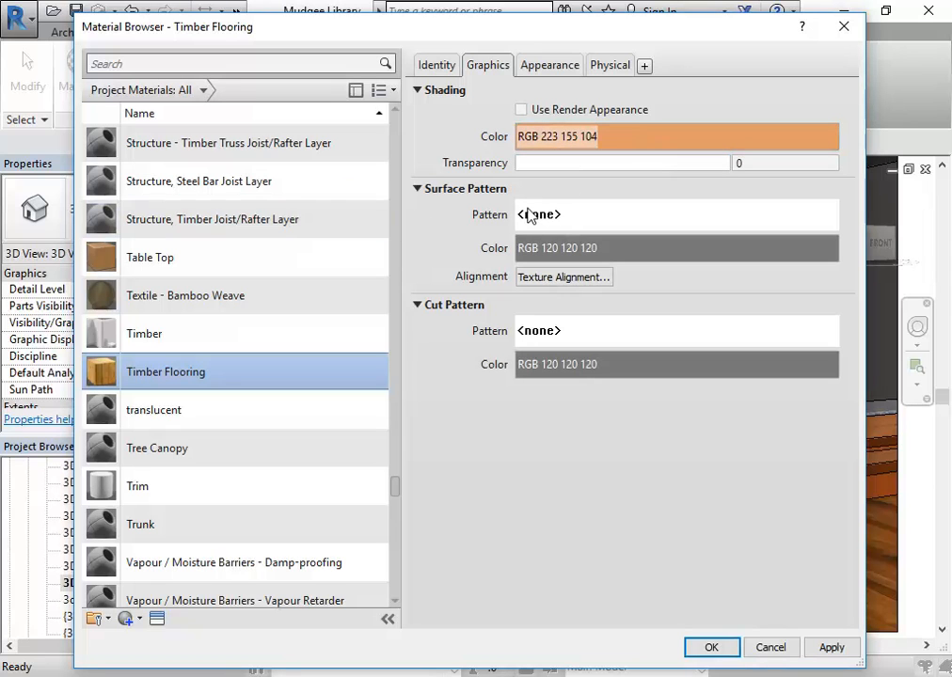
# - Assign the 150mm Horizontal model pattern as Timber Flooring's surface pattern and accept the material
pyautogui.click(543, 220)
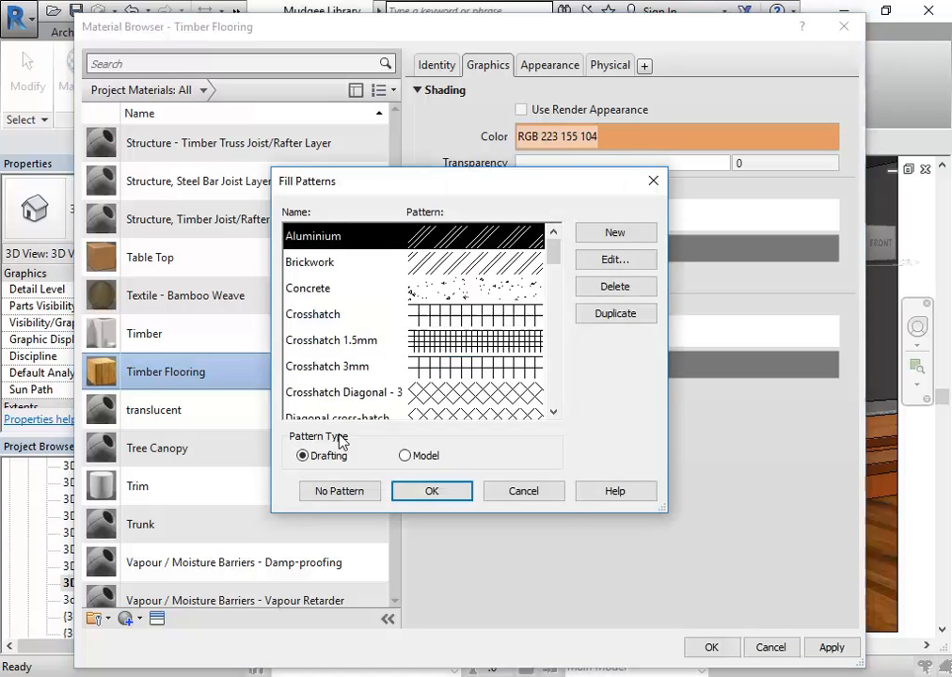
pyautogui.moveTo(412, 196); pyautogui.dragTo(131, 185)
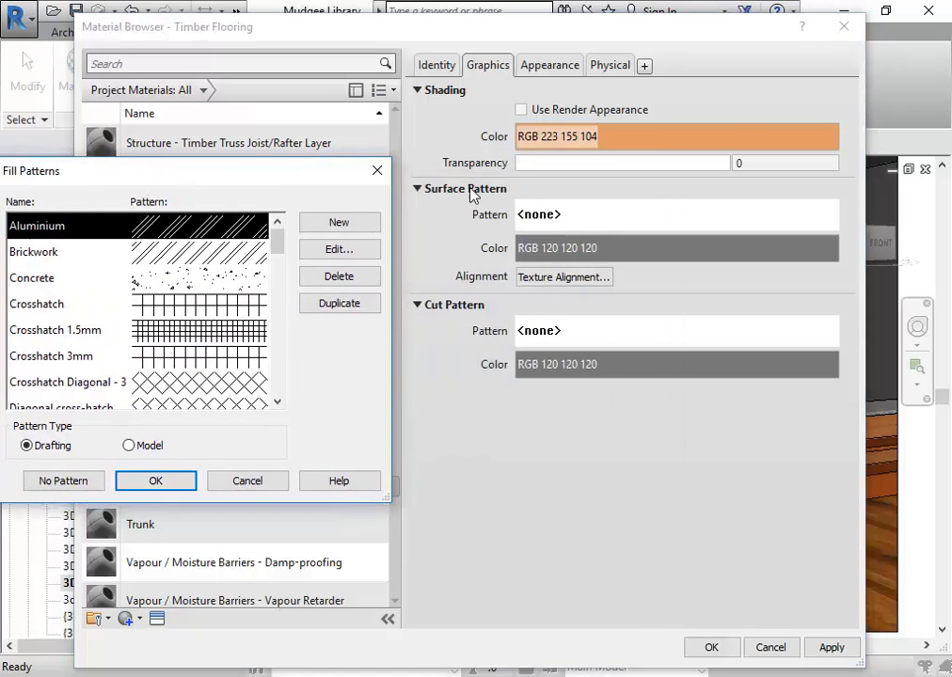
pyautogui.moveTo(255, 182); pyautogui.dragTo(604, 90)
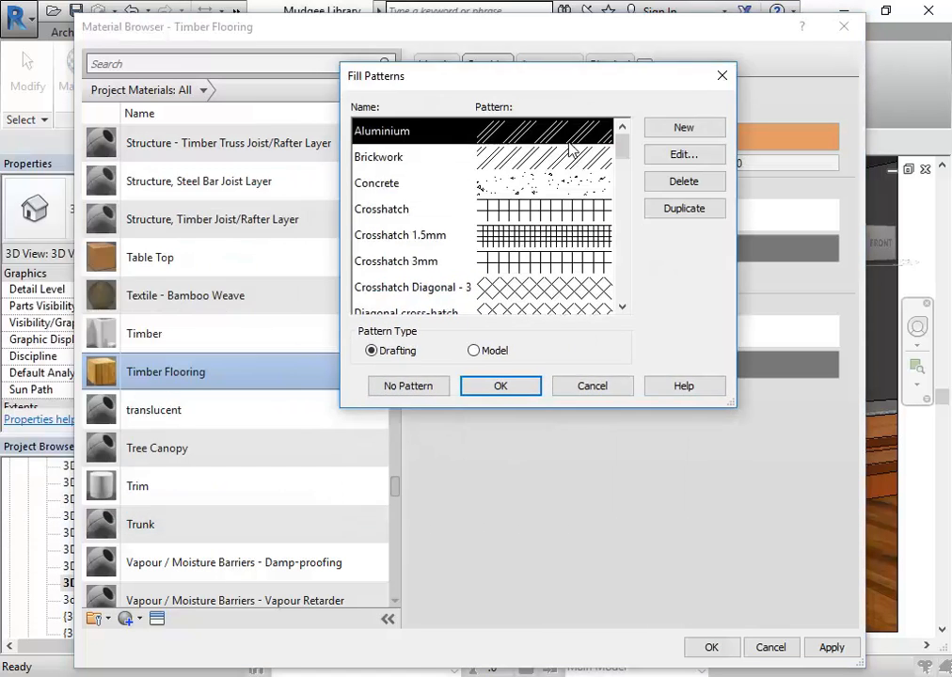
pyautogui.click(474, 350)
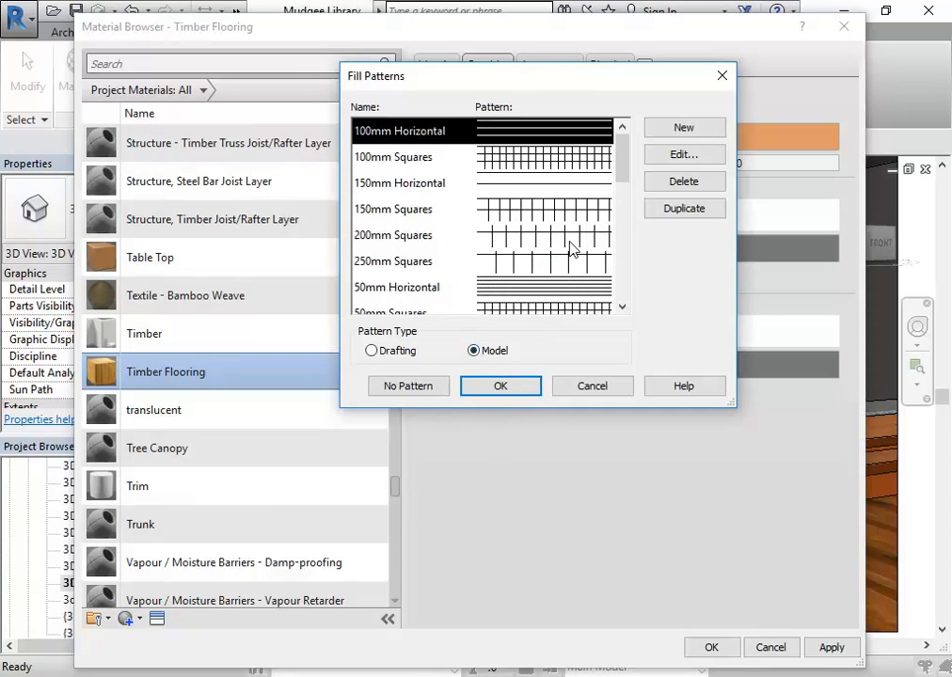
pyautogui.click(366, 186)
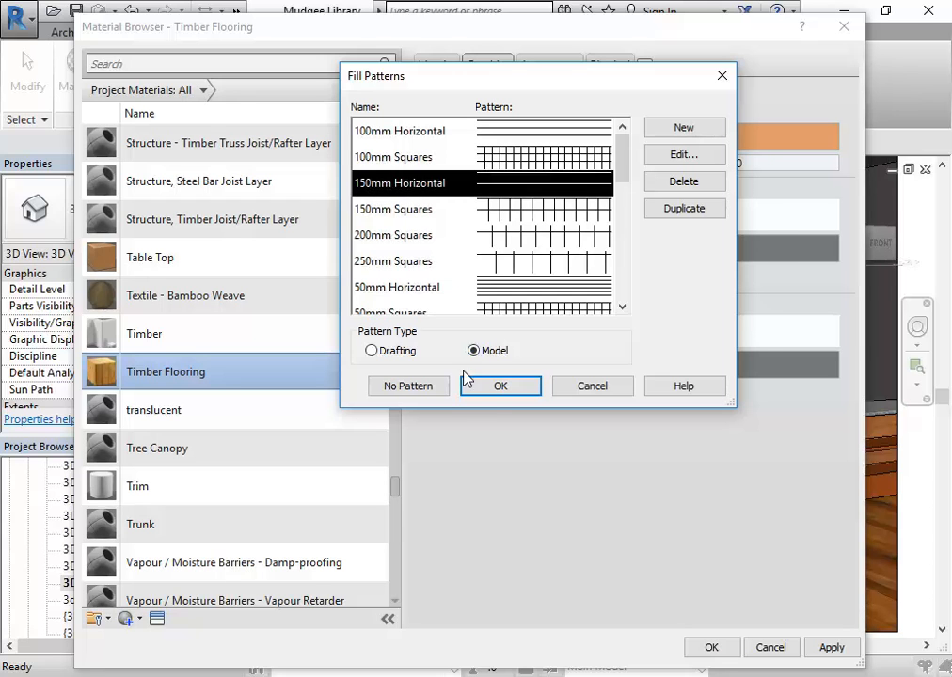
pyautogui.click(502, 387)
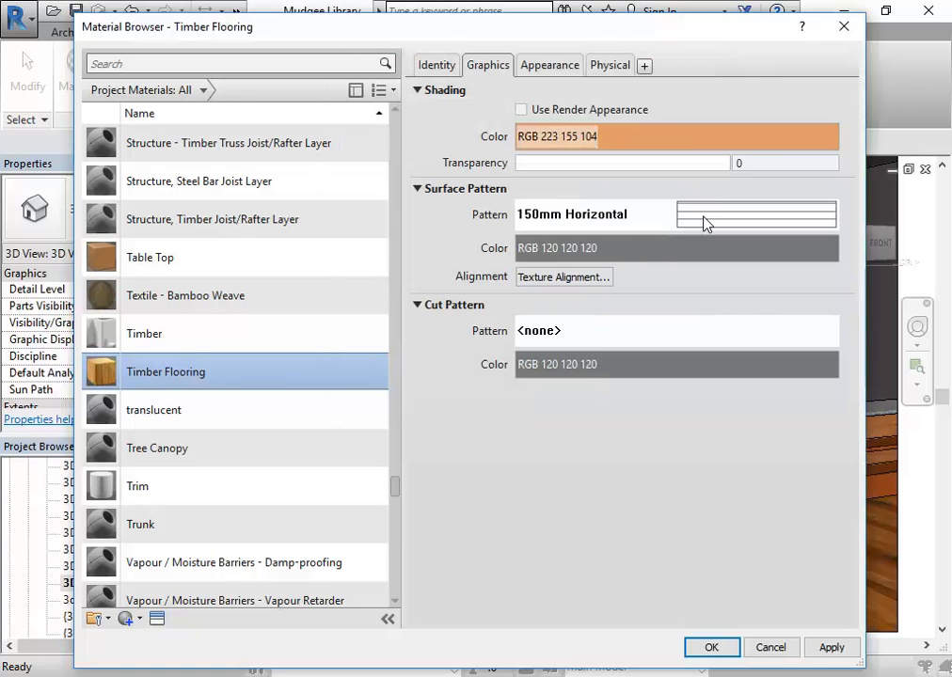
pyautogui.click(711, 647)
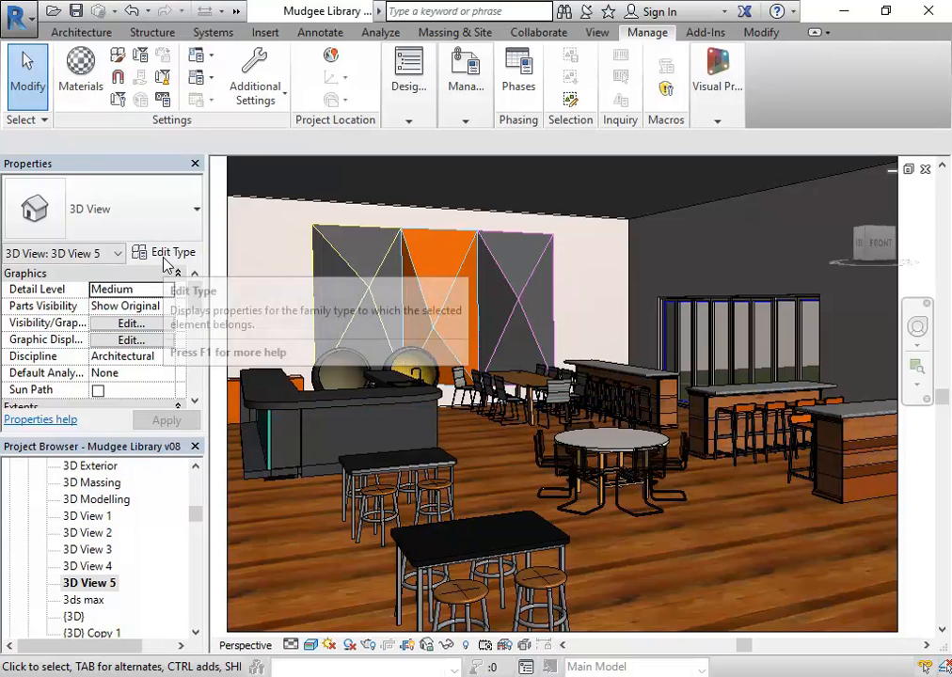
# - Switch 3D View 5 to the Hidden Line visual style and select the floor to check its surface pattern
pyautogui.click(447, 419)
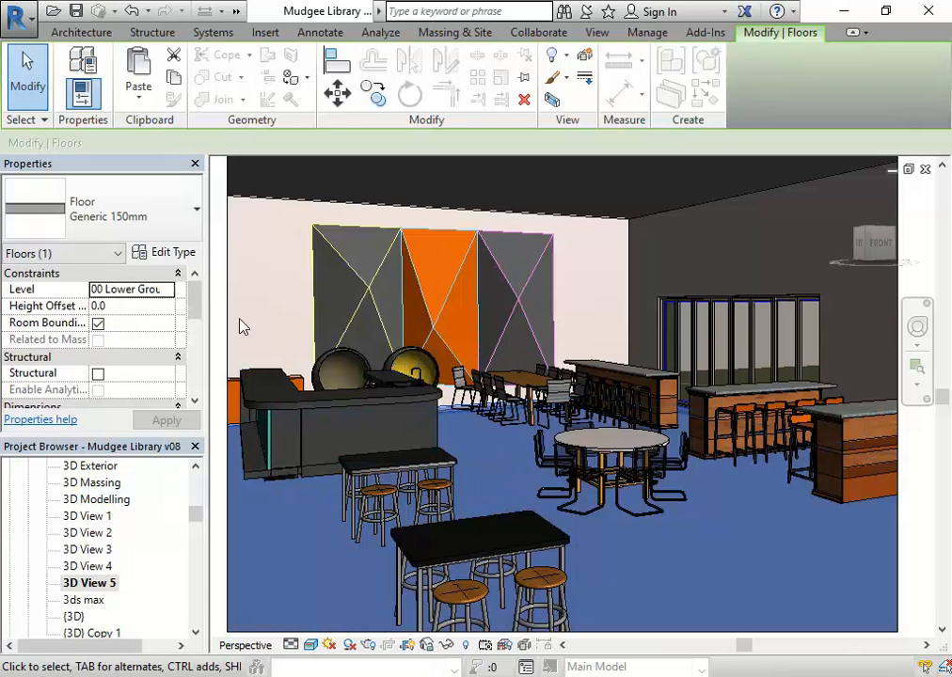
pyautogui.press('Escape')
pyautogui.click(310, 646)
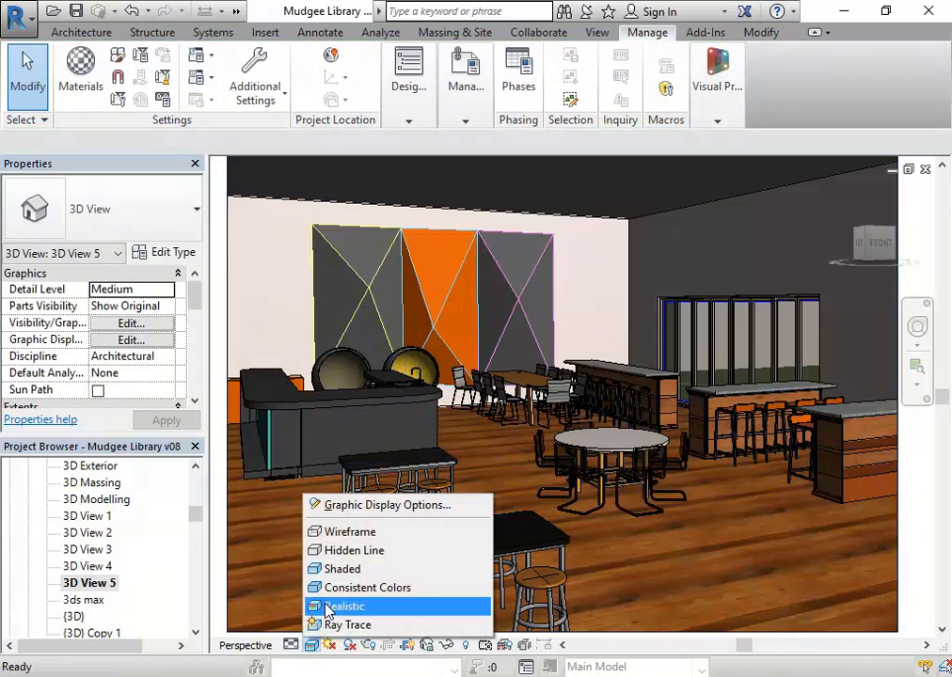
pyautogui.click(355, 550)
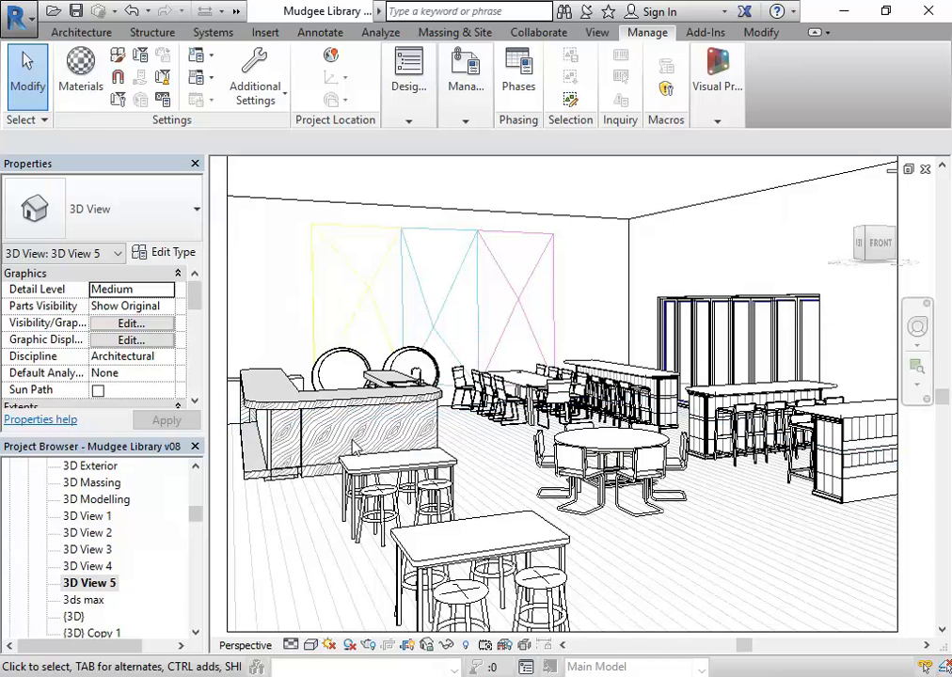
pyautogui.click(499, 480)
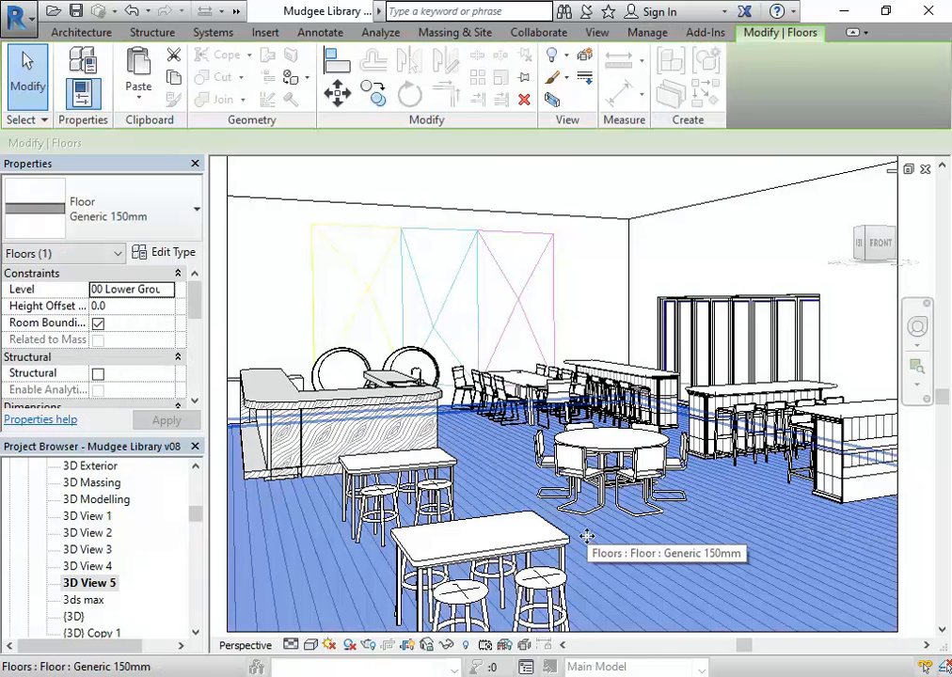
# - Open the surface pattern choices for Timber Flooring through the floor type's structure and review the 150mm Horizontal pattern's definition
pyautogui.click(155, 252)
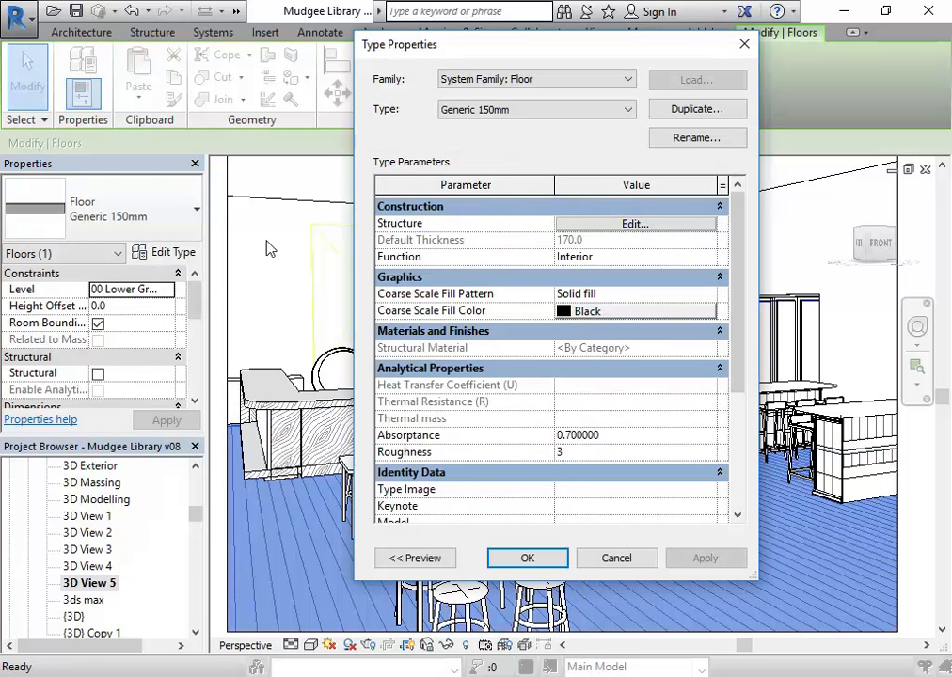
pyautogui.click(633, 282)
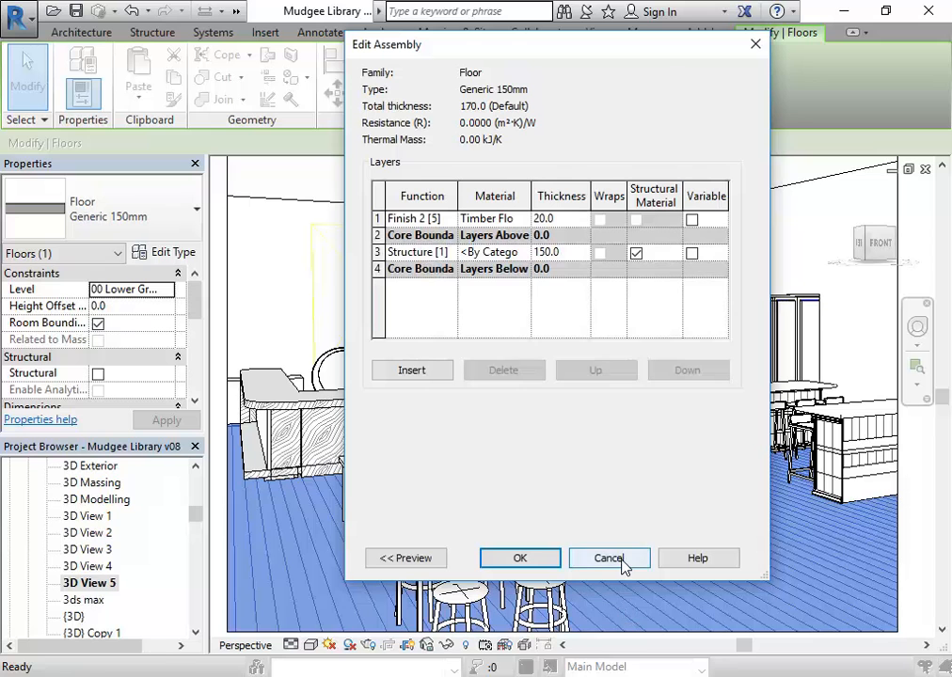
pyautogui.click(521, 219)
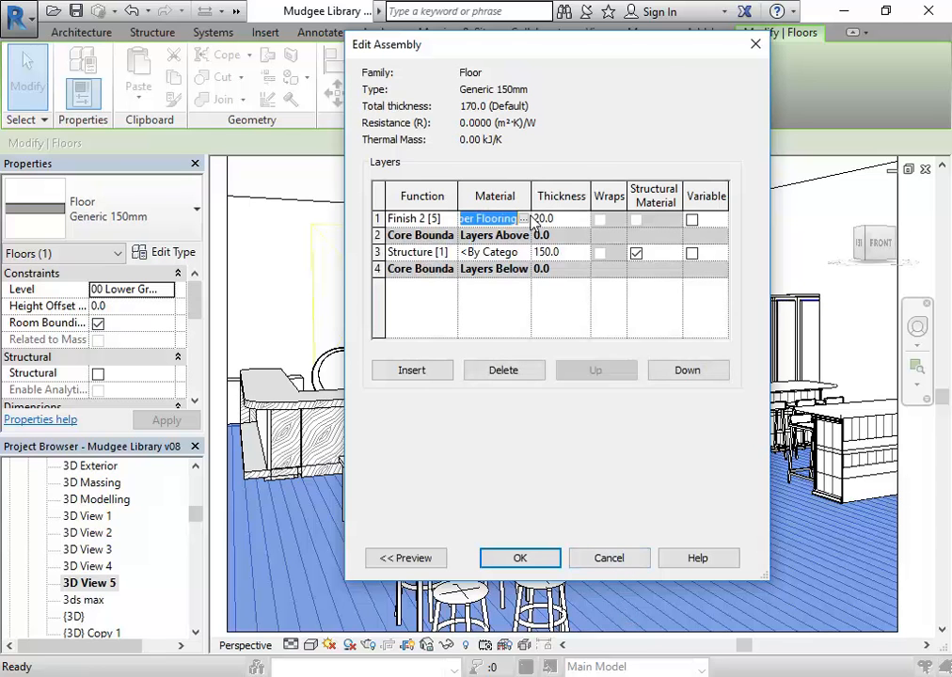
pyautogui.click(525, 218)
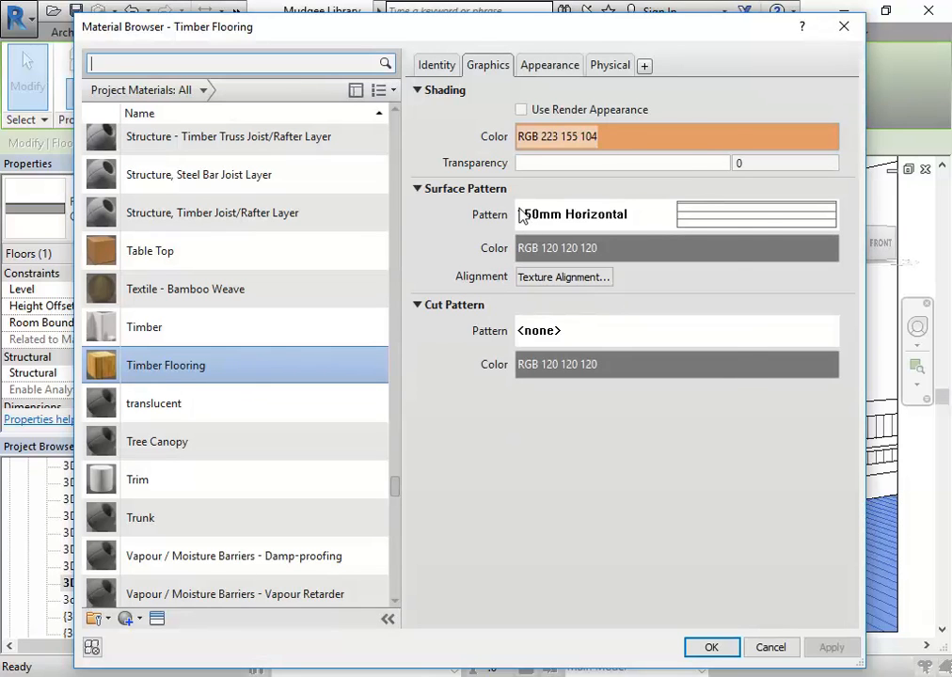
pyautogui.click(758, 218)
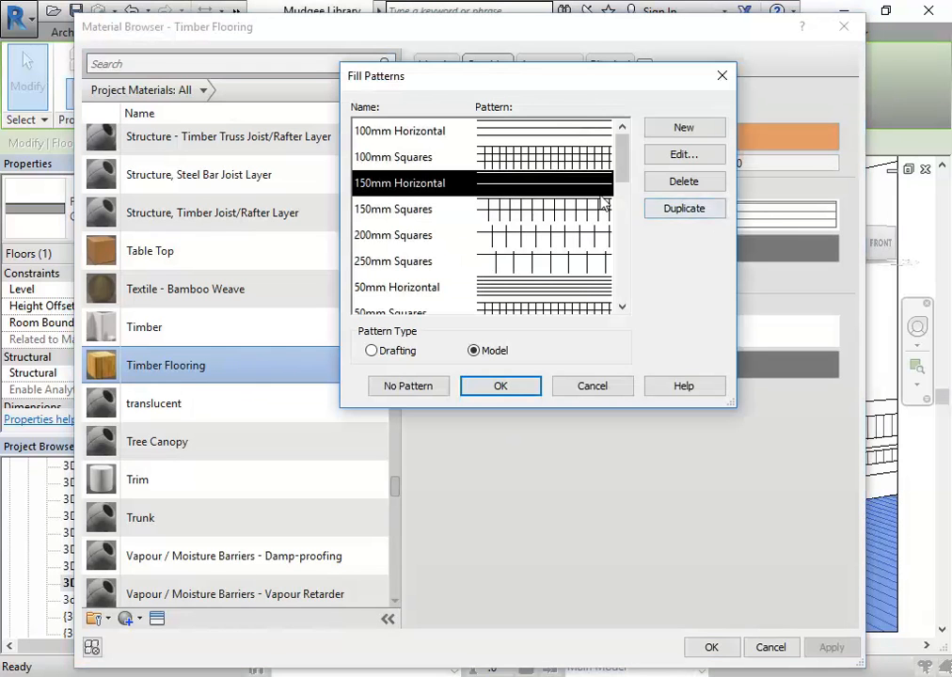
pyautogui.moveTo(627, 160)
pyautogui.mouseDown()
pyautogui.moveTo(624, 283)
pyautogui.moveTo(627, 156)
pyautogui.mouseUp()
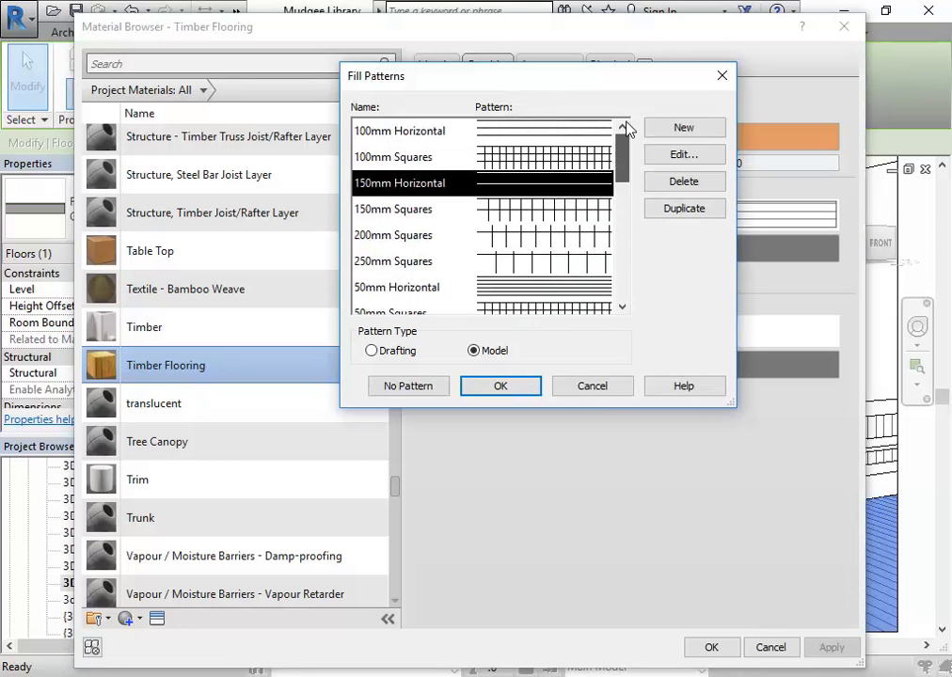
pyautogui.click(677, 155)
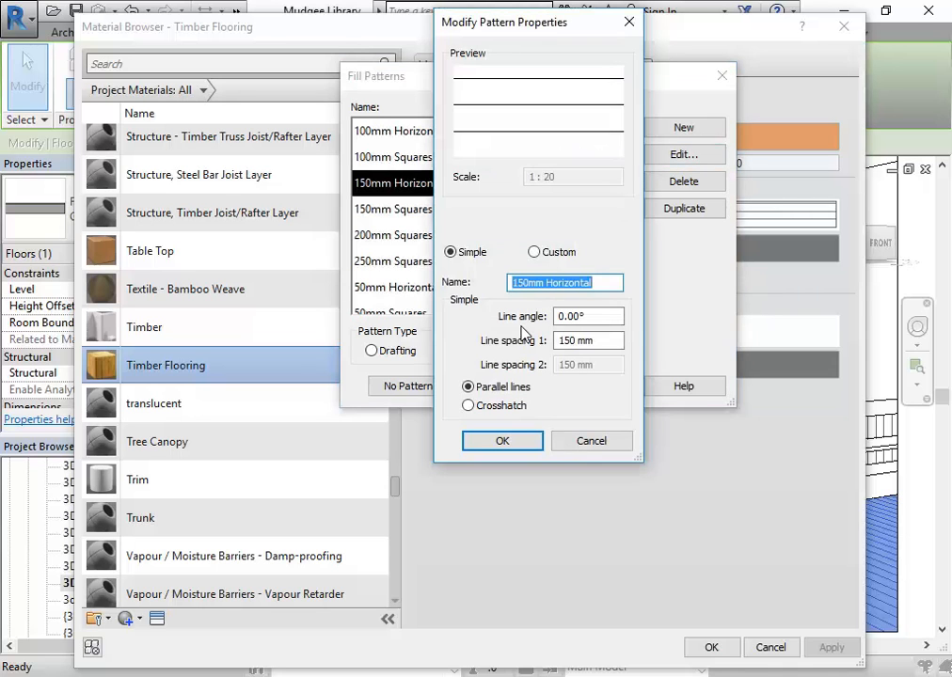
pyautogui.click(596, 441)
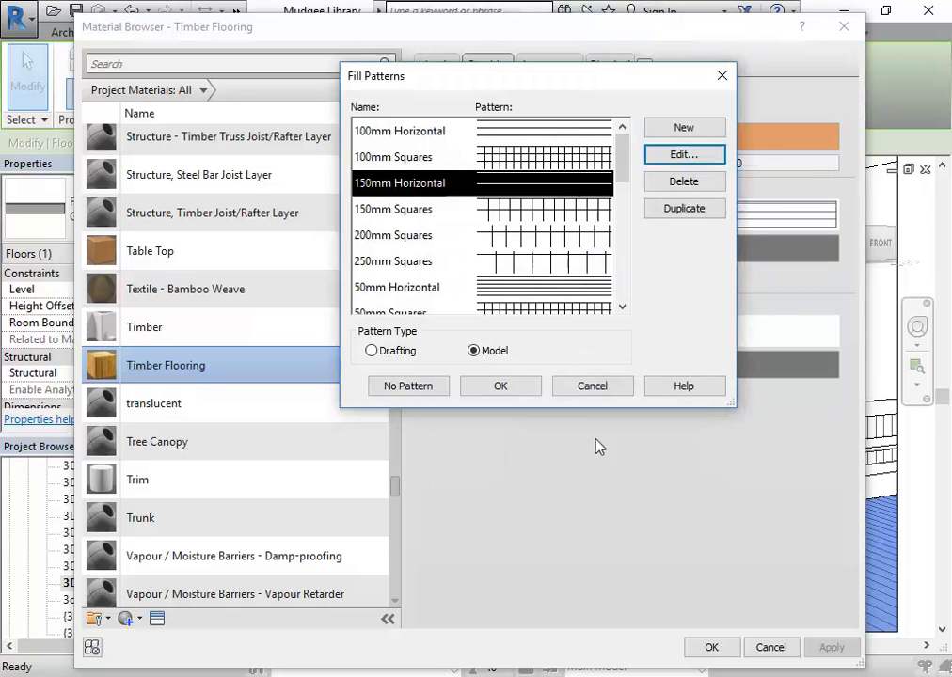
# - Create a simple parallel-line model pattern named 150mm Vertical with a 90° line angle and 150 mm line spacing
pyautogui.click(682, 129)
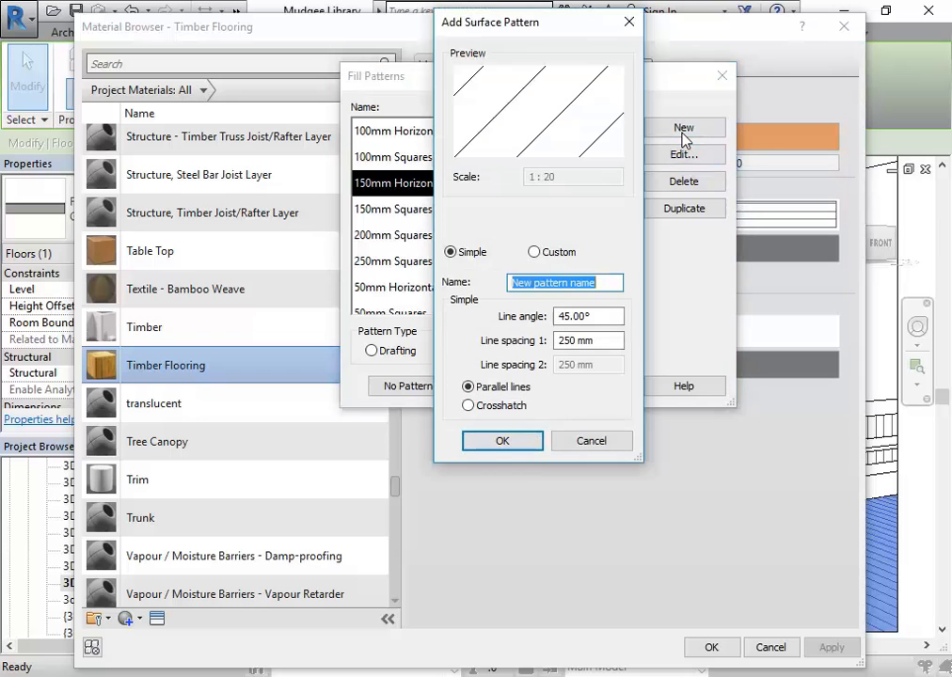
pyautogui.write('150mm Vertical')
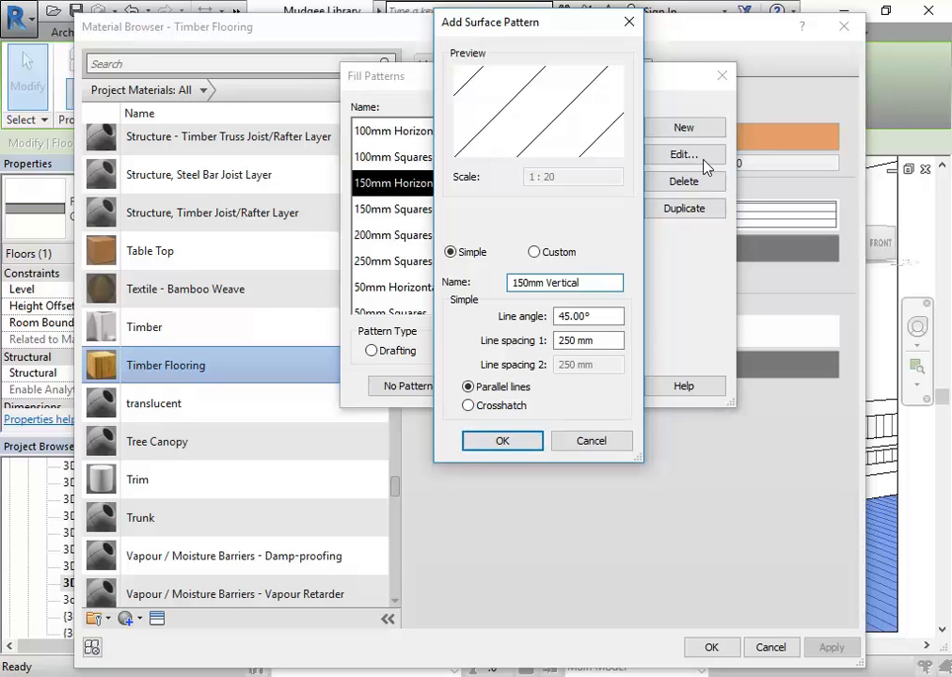
pyautogui.click(610, 318)
pyautogui.write('90')
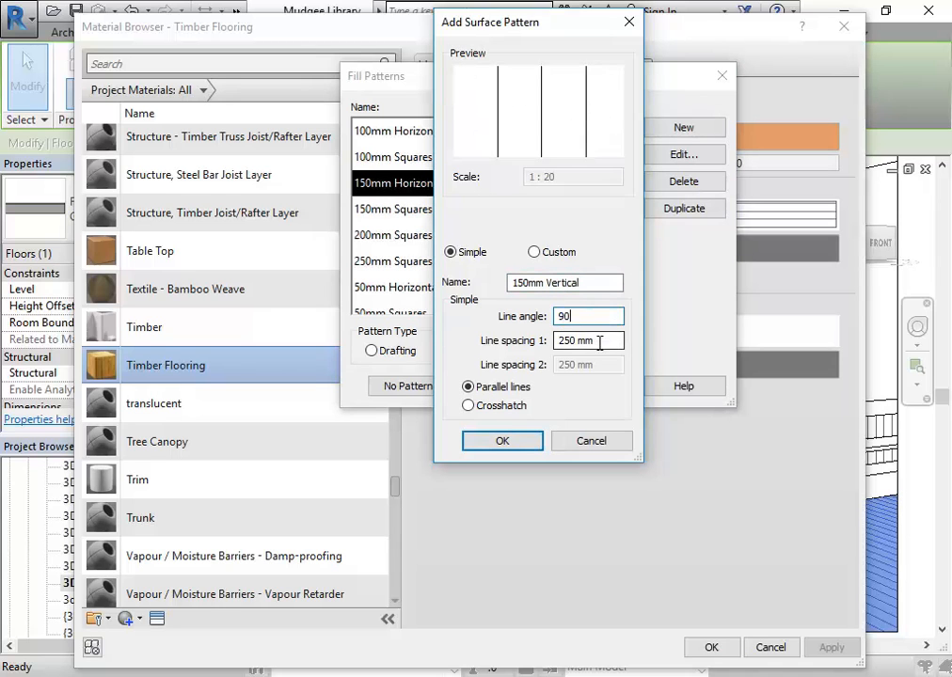
pyautogui.press('BackSpace')
pyautogui.write('1')
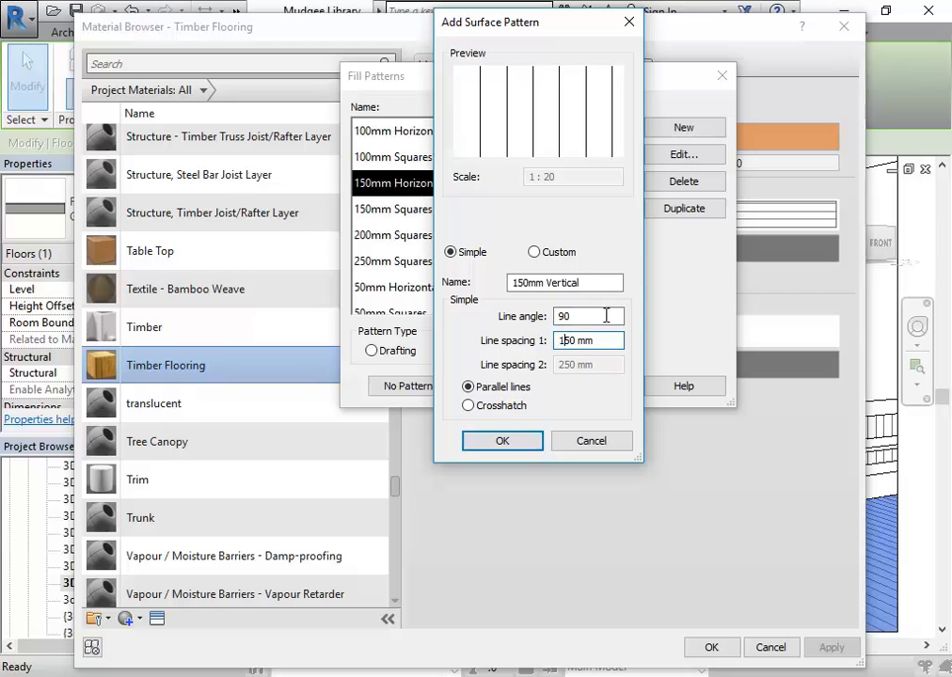
pyautogui.click(502, 441)
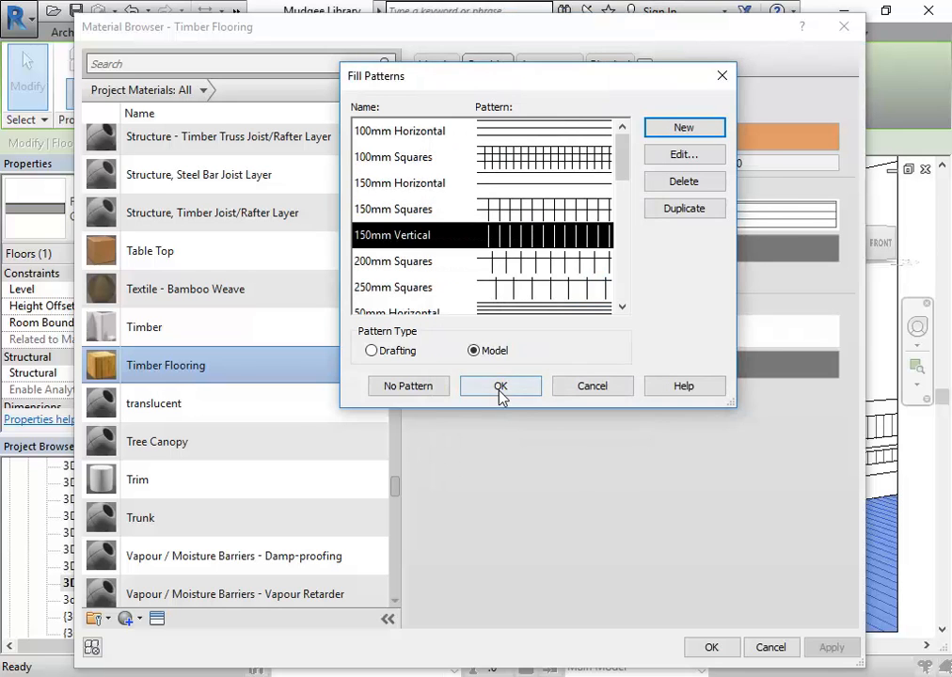
# - Assign the 150mm Vertical pattern to Timber Flooring's surface and accept the material and floor type changes
pyautogui.click(500, 387)
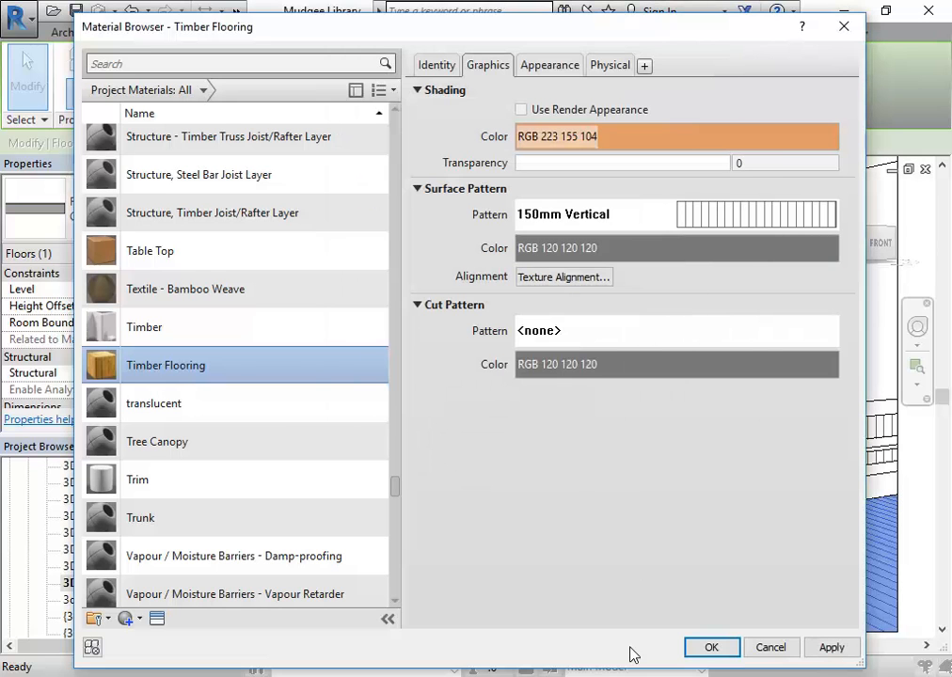
pyautogui.click(709, 647)
pyautogui.click(538, 558)
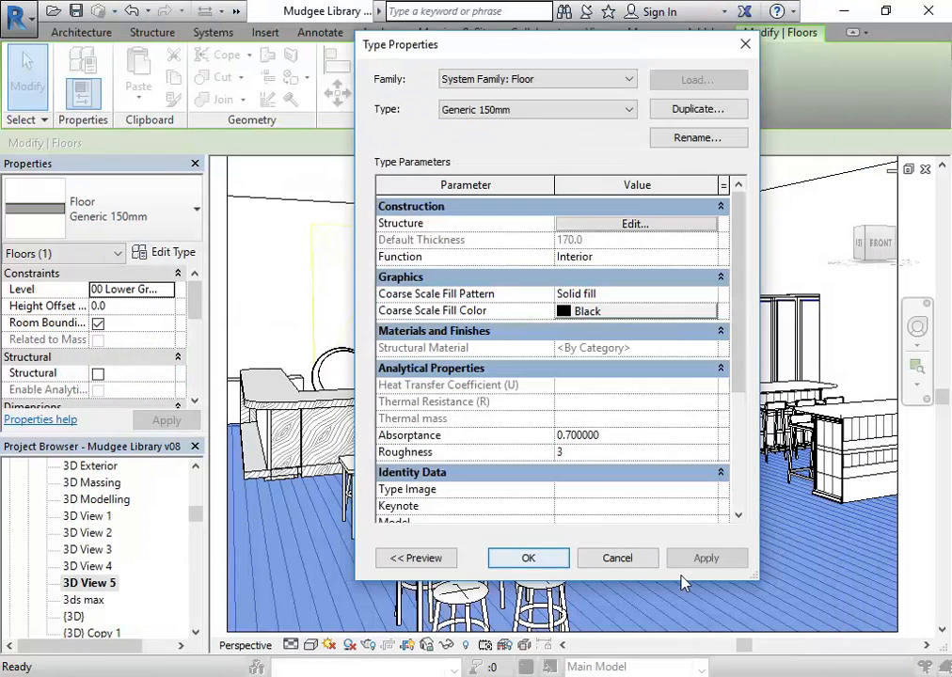
pyautogui.click(545, 562)
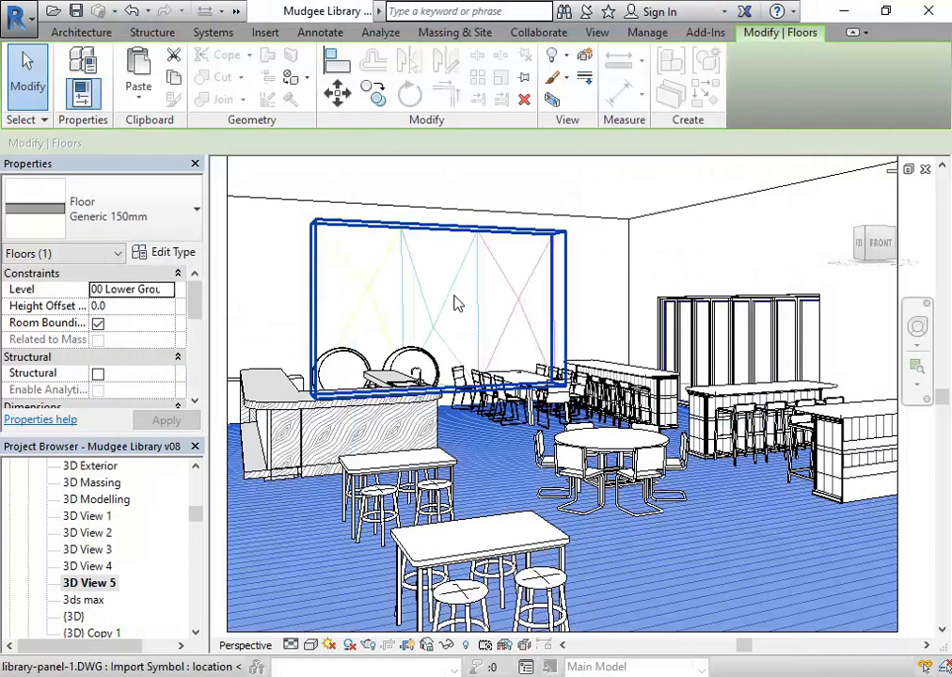
pyautogui.click(582, 297)
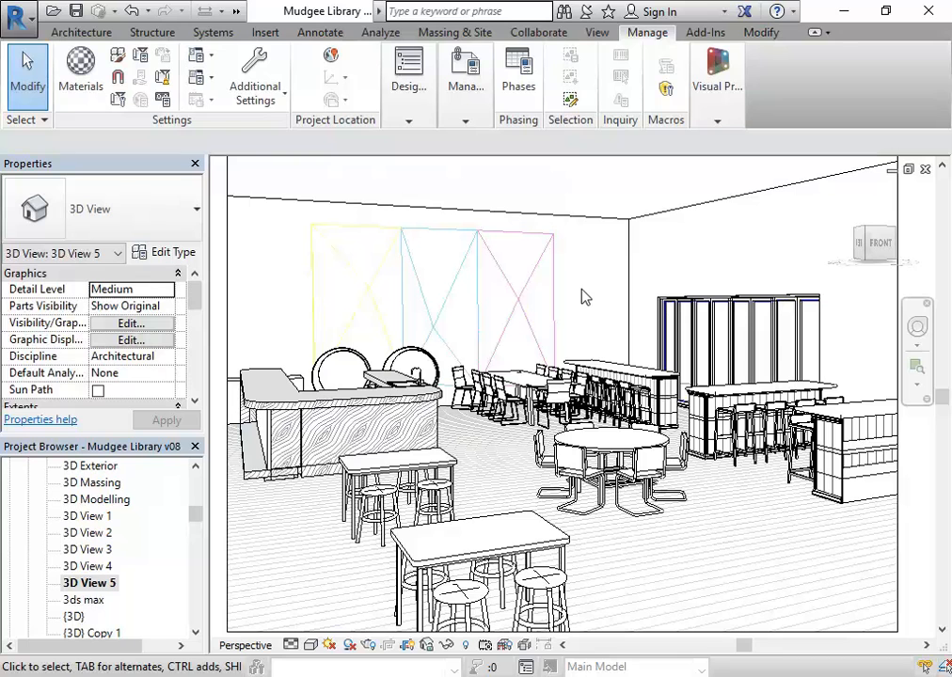
# - Select the floor and open the 00 Lower Ground floor plan to examine its board pattern near the room's lower wall
pyautogui.click(477, 464)
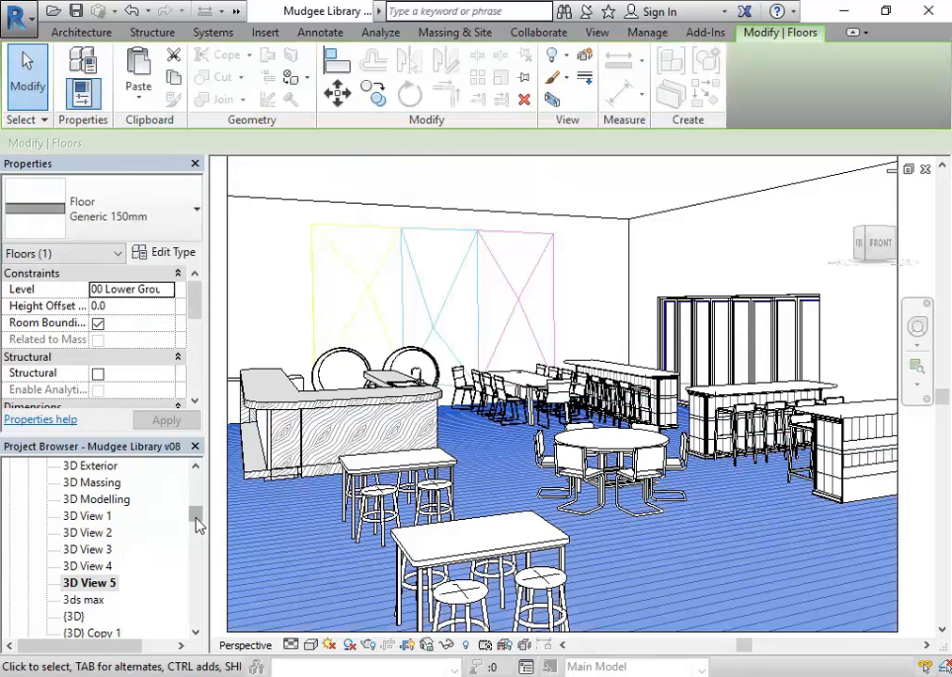
pyautogui.moveTo(195, 517); pyautogui.dragTo(195, 486)
pyautogui.doubleClick(105, 516)
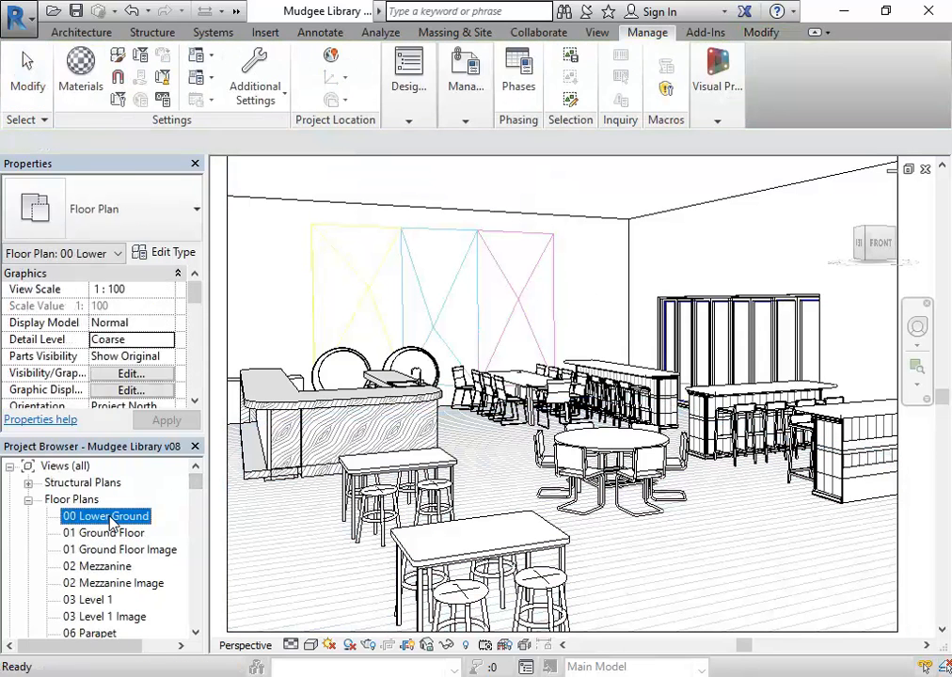
pyautogui.scroll(10, 554, 391)
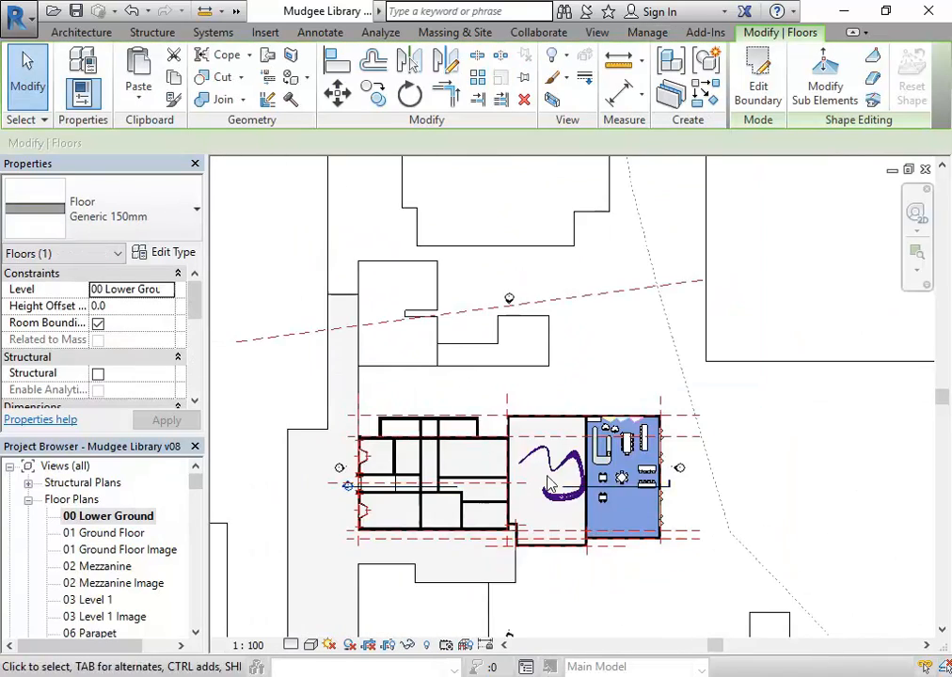
pyautogui.click(808, 527)
pyautogui.moveTo(592, 526); pyautogui.dragTo(508, 436)
pyautogui.scroll(3, 552, 486)
pyautogui.scroll(2, 545, 478)
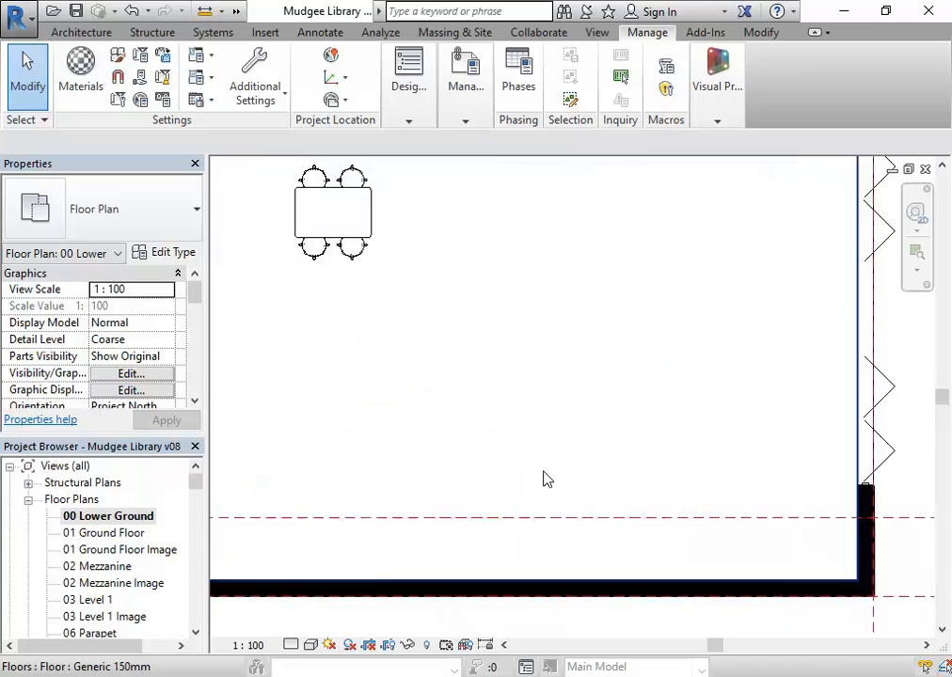
pyautogui.moveTo(546, 478); pyautogui.dragTo(523, 435)
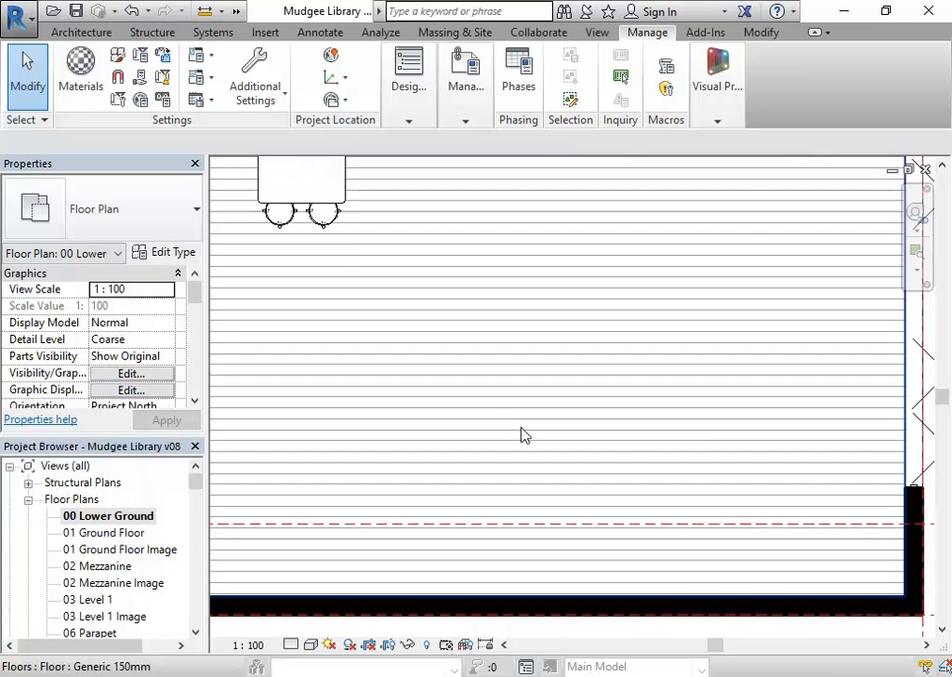
# - Select one of the floor's surface pattern lines in the plan and rotate the pattern counterclockwise to a shallow diagonal
pyautogui.click(678, 449)
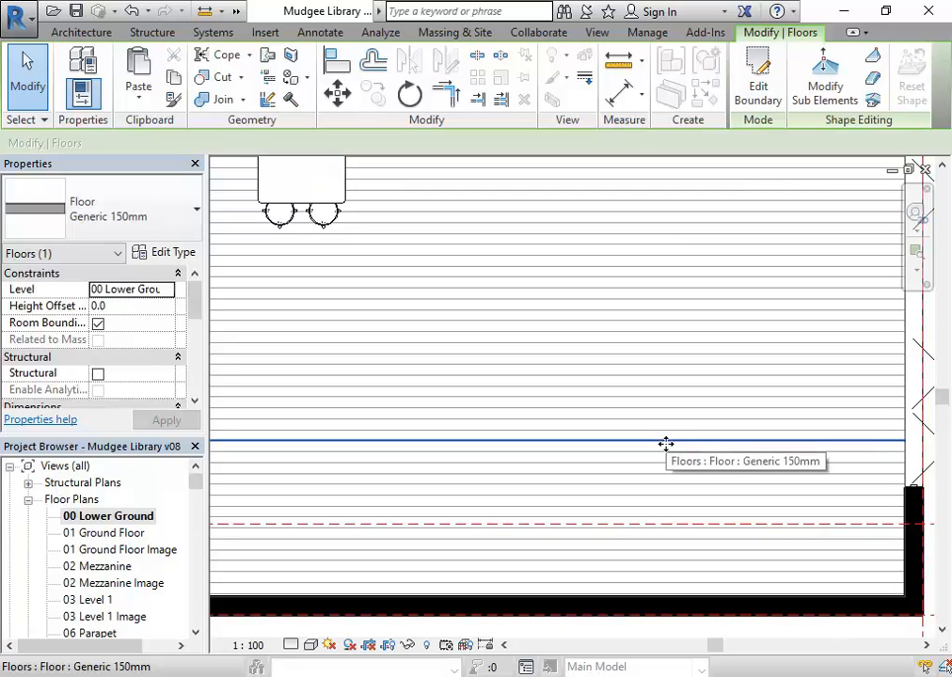
pyautogui.click(409, 95)
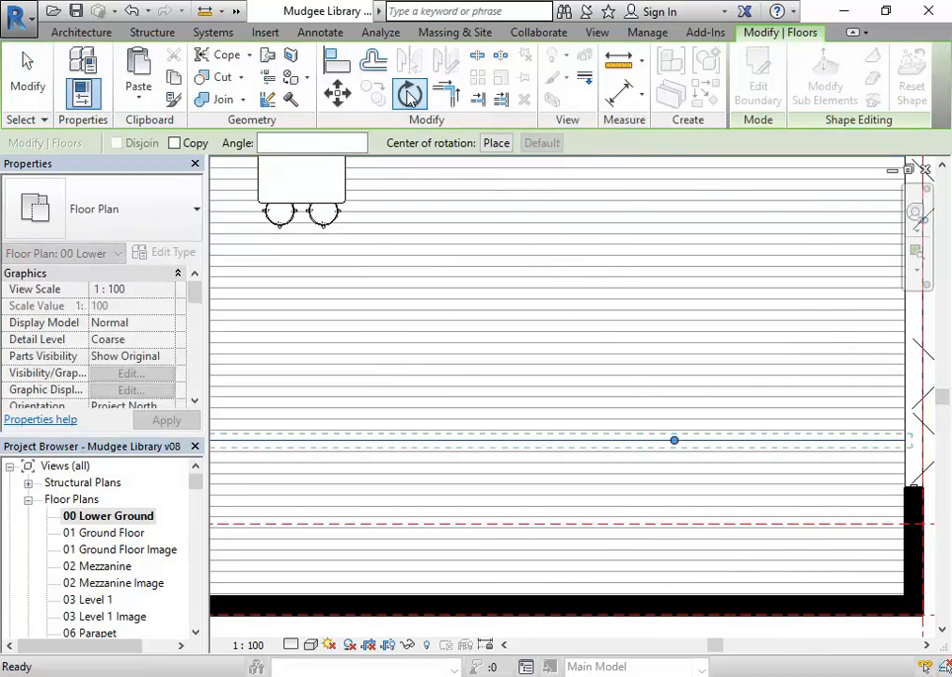
pyautogui.click(781, 448)
pyautogui.click(776, 389)
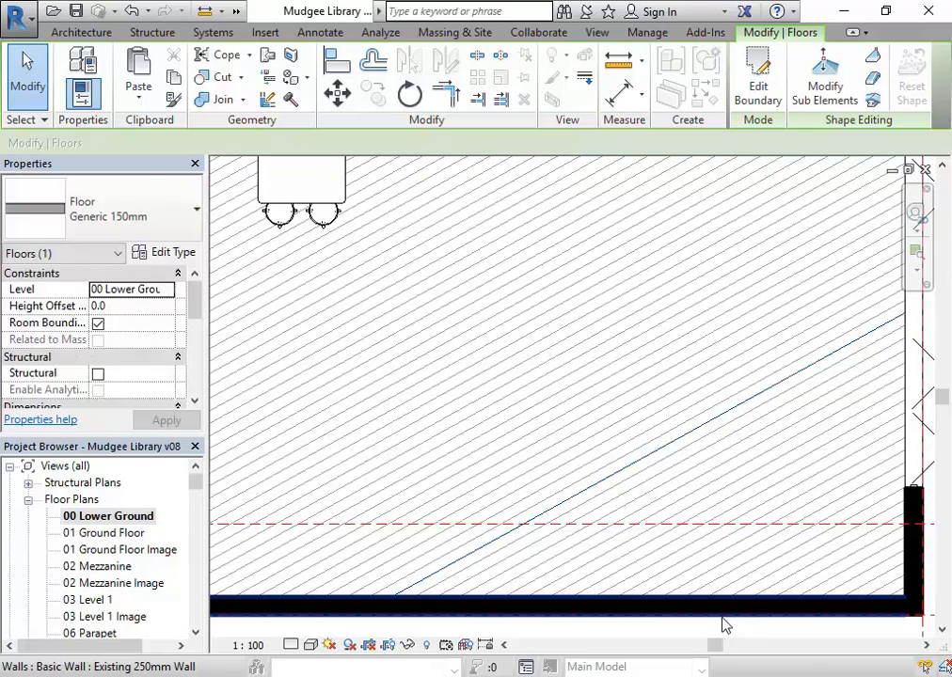
pyautogui.scroll(-3, 555, 478)
pyautogui.scroll(2, 621, 468)
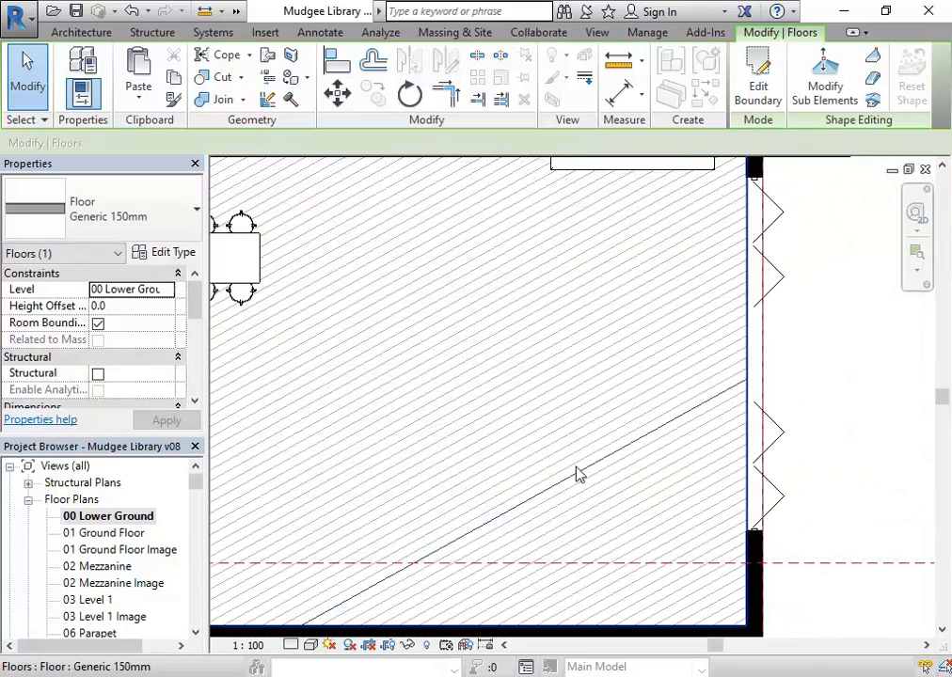
# - Close the plan to return to 3D View 5 and compare the floor in Realistic and Hidden Line visual styles, ending in Realistic
pyautogui.click(924, 170)
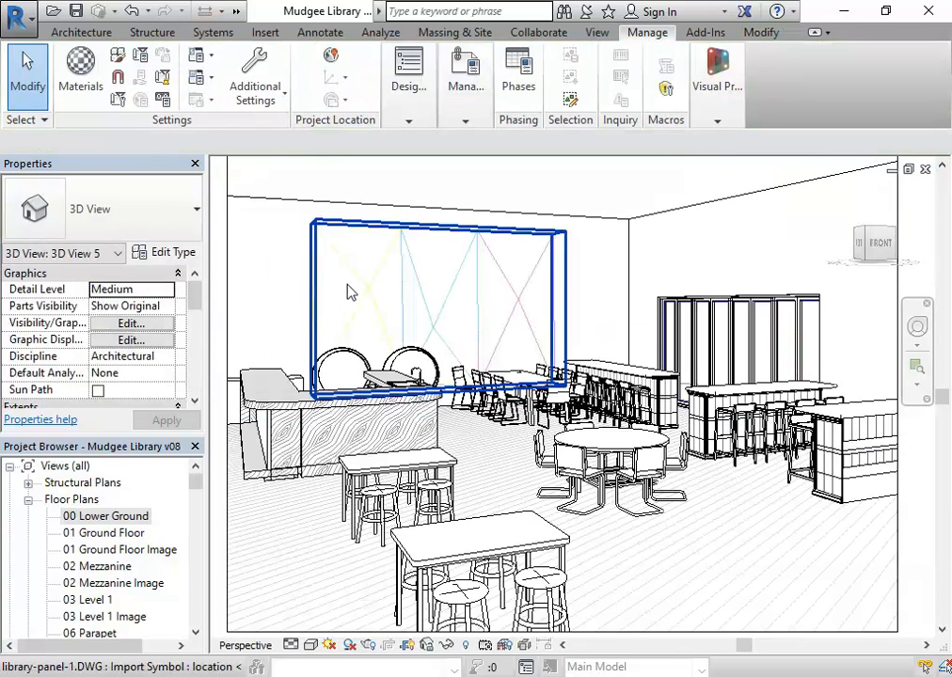
pyautogui.click(314, 647)
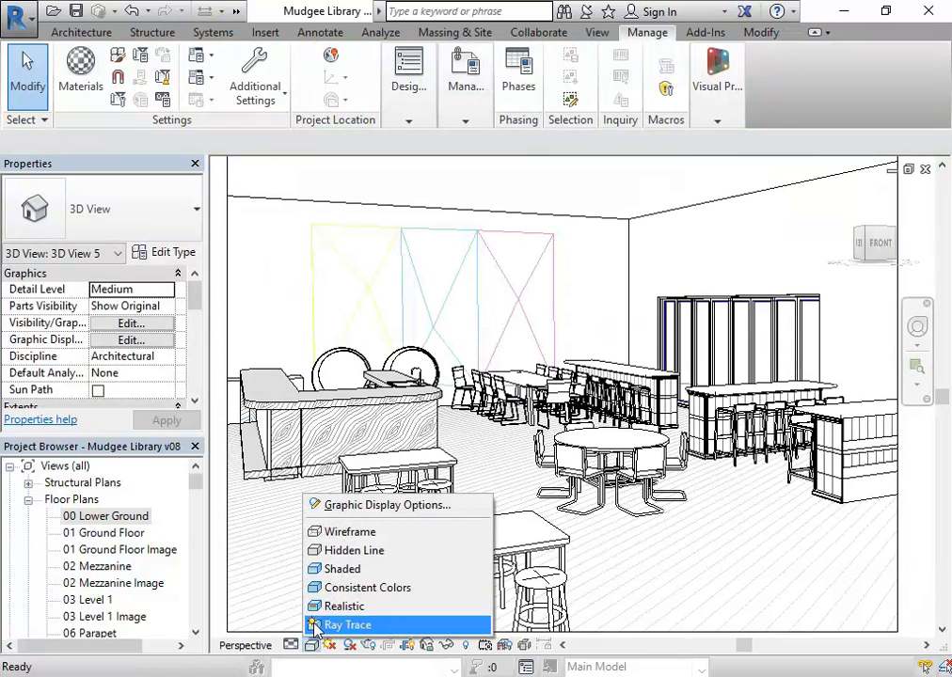
pyautogui.click(324, 603)
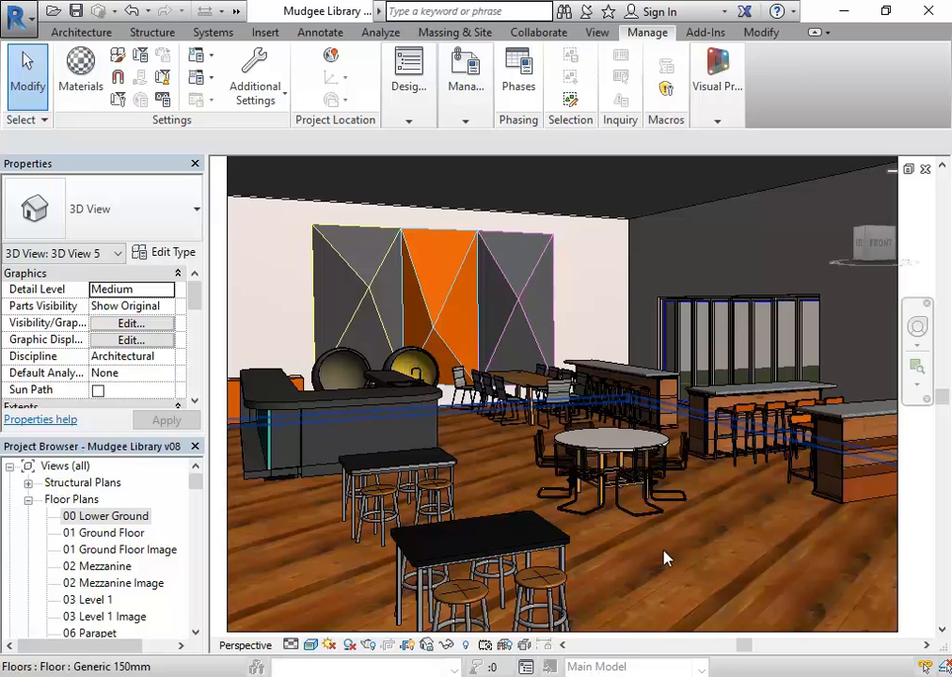
pyautogui.click(311, 646)
pyautogui.click(330, 551)
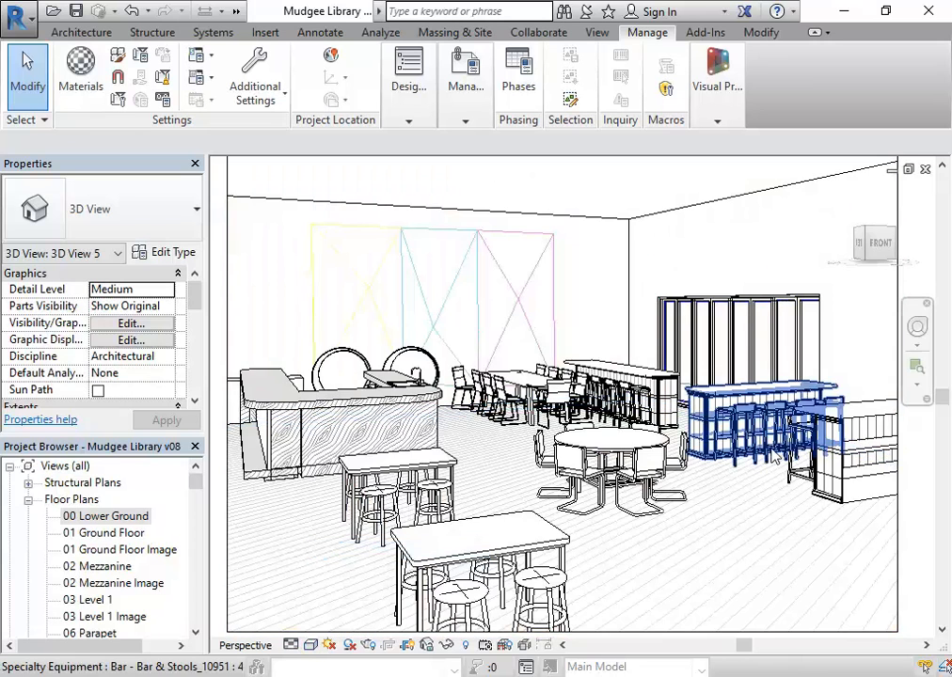
pyautogui.click(312, 646)
pyautogui.click(371, 601)
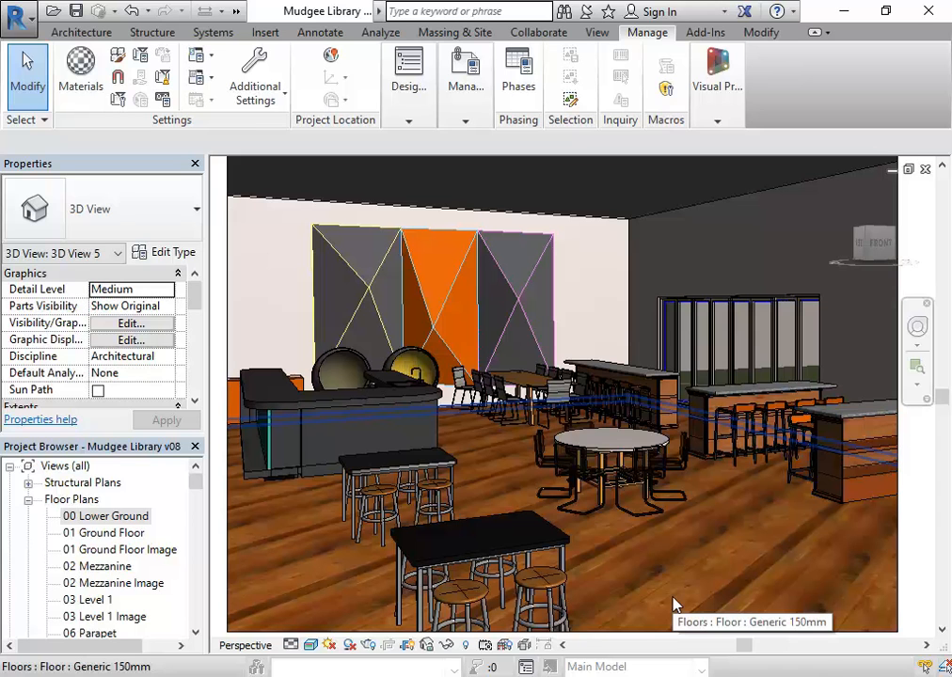
# - Open the 00 Lower Ground floor plan and rotate the floor's diagonal surface pattern clockwise until its board lines run horizontally
pyautogui.doubleClick(106, 517)
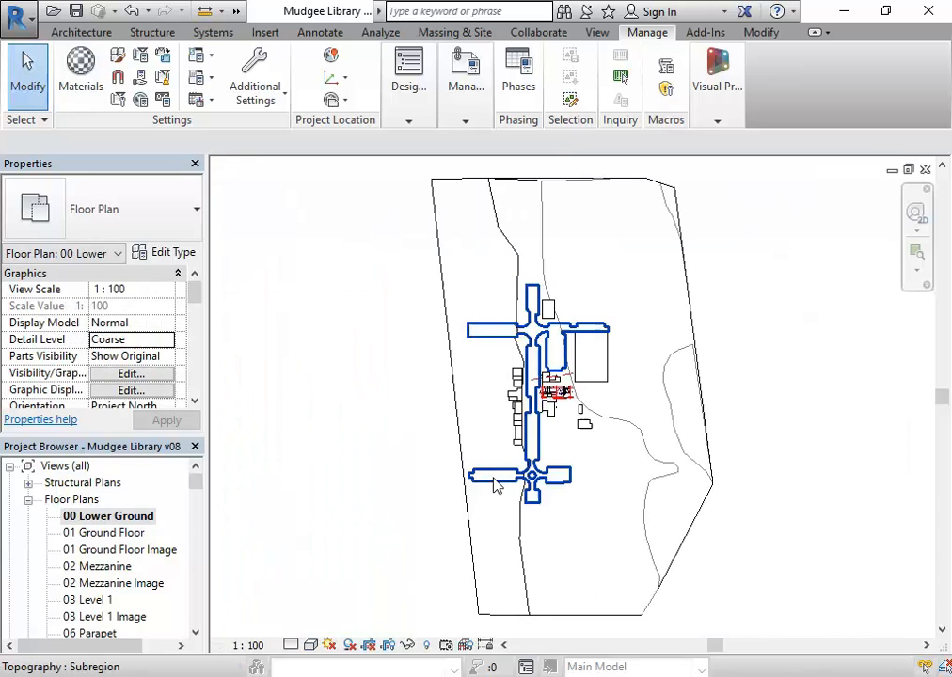
pyautogui.scroll(10, 559, 390)
pyautogui.scroll(10, 545, 443)
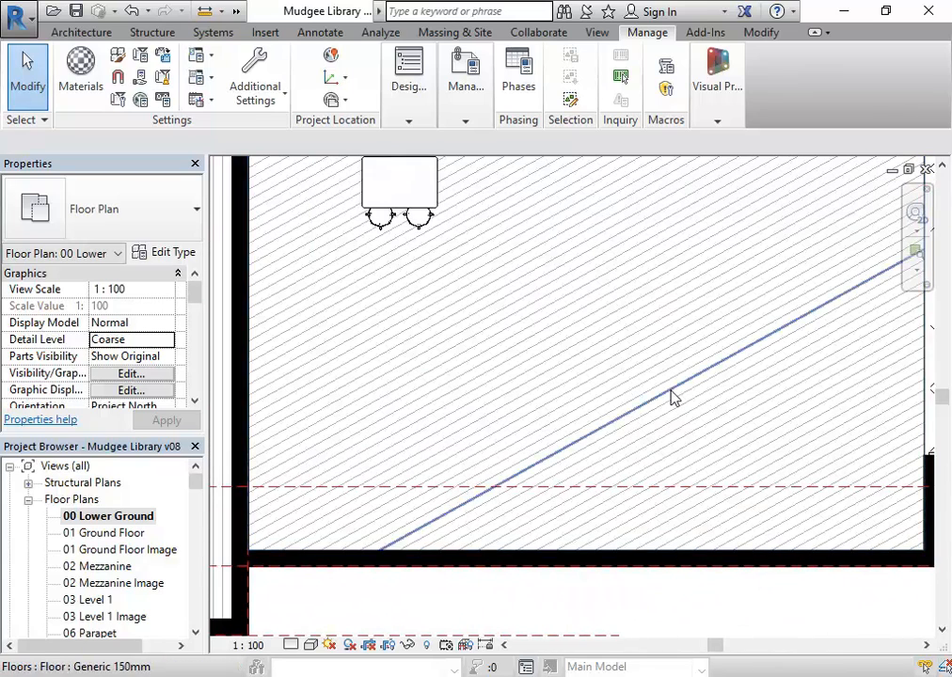
pyautogui.click(672, 397)
pyautogui.press('r')
pyautogui.press('o')
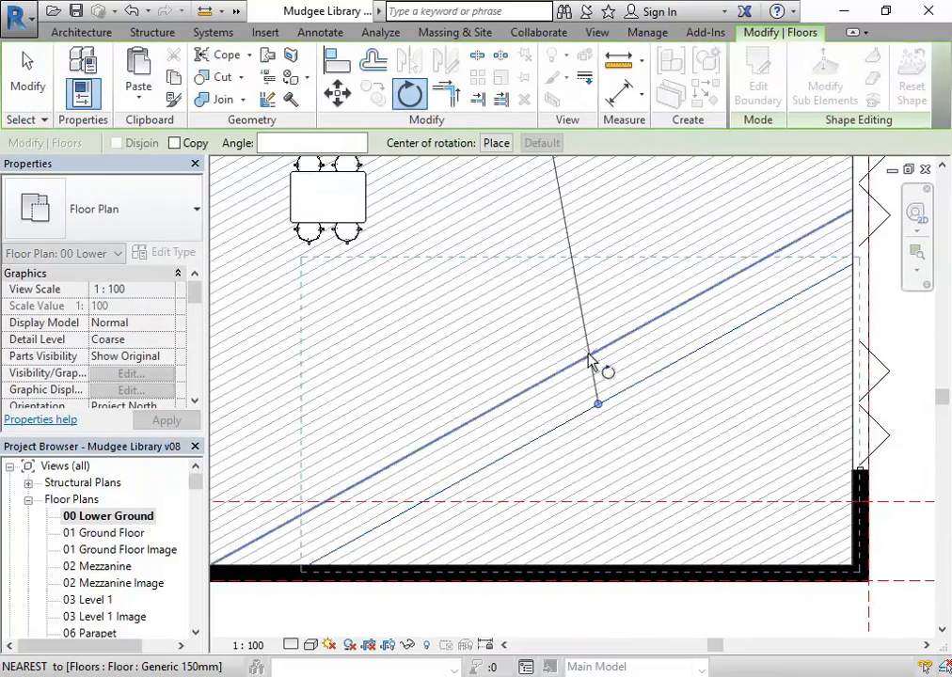
pyautogui.click(671, 369)
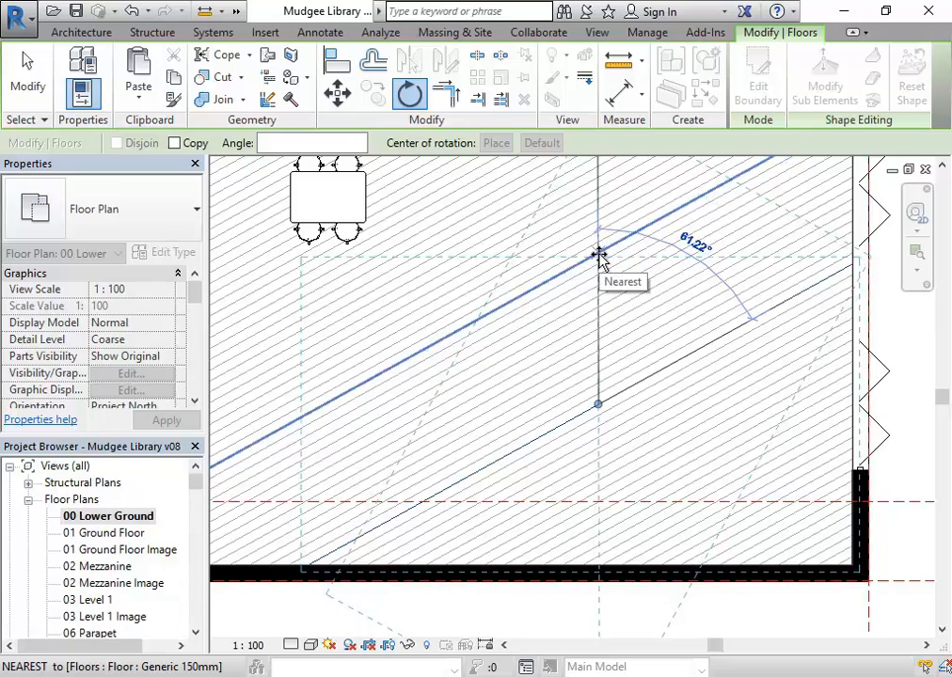
pyautogui.scroll(-1, 594, 210)
pyautogui.moveTo(594, 210); pyautogui.dragTo(589, 412)
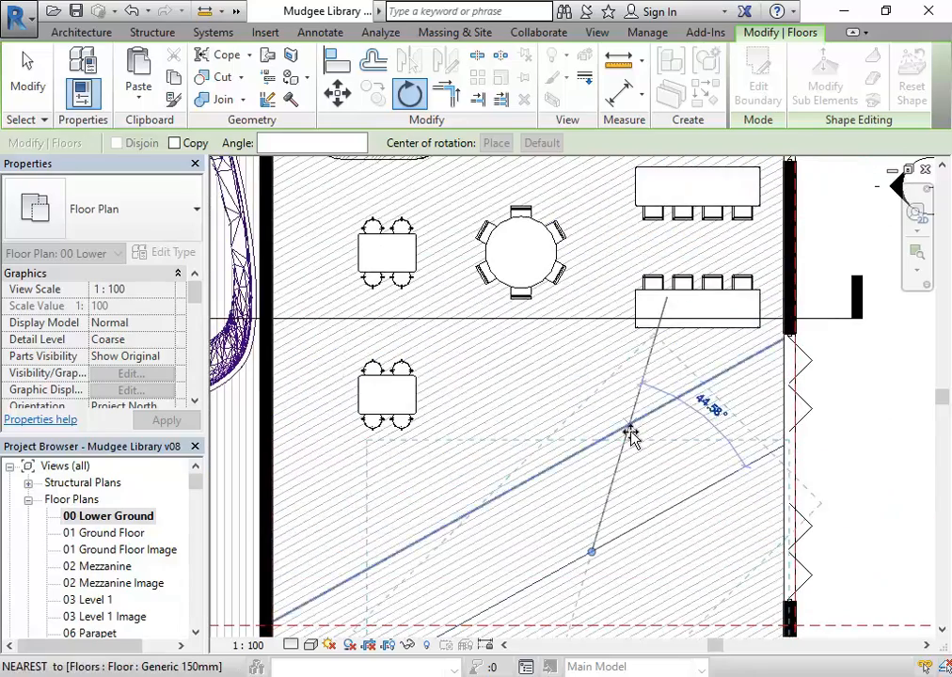
pyautogui.moveTo(662, 468); pyautogui.dragTo(633, 302)
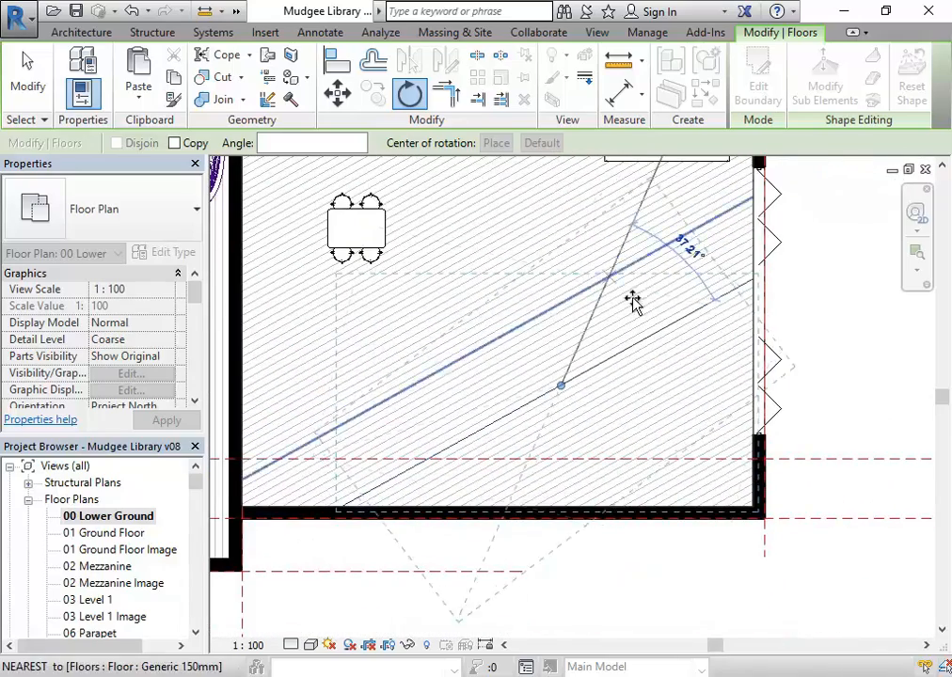
pyautogui.click(843, 388)
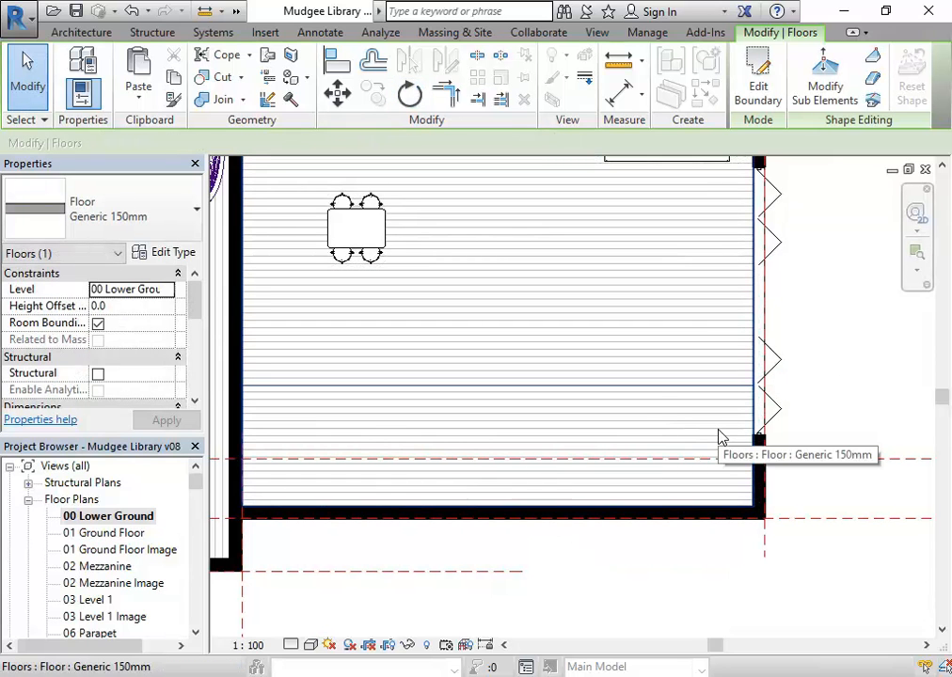
# - Check the board pattern across the room in the plan and close the plan to return to 3D View 5
pyautogui.scroll(-1, 644, 385)
pyautogui.moveTo(643, 384); pyautogui.dragTo(621, 487)
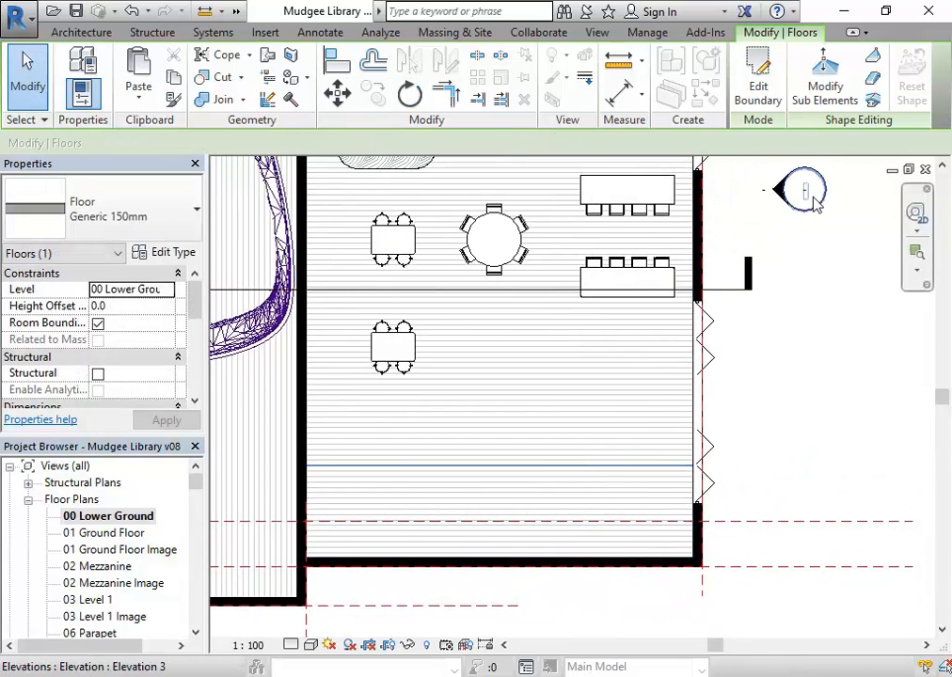
pyautogui.click(926, 169)
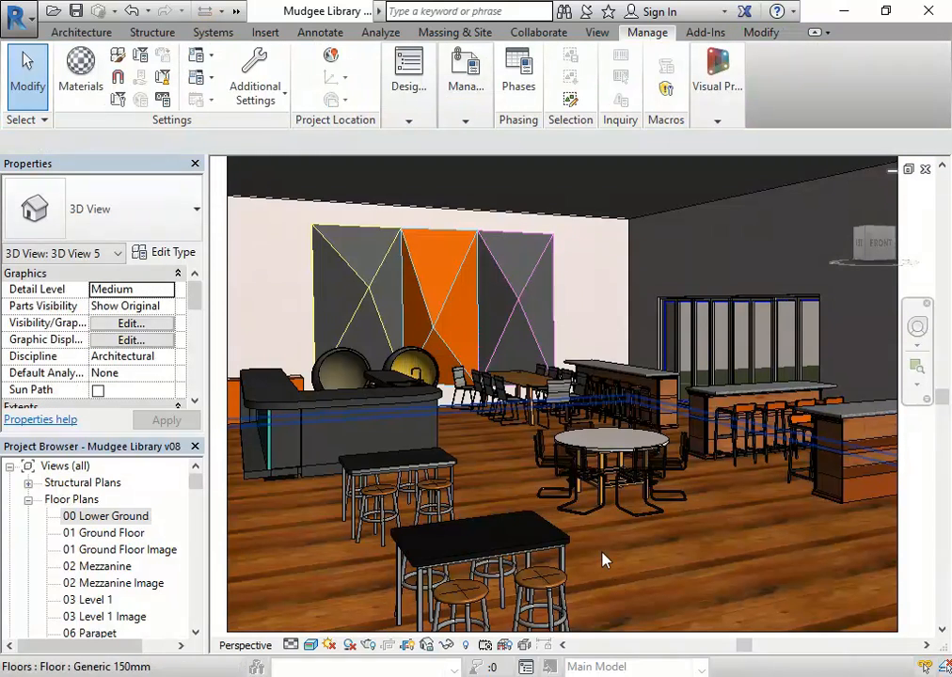
# - Select the floor and open the Timber Flooring material of its Finish 2 [5] layer for editing
pyautogui.click(452, 431)
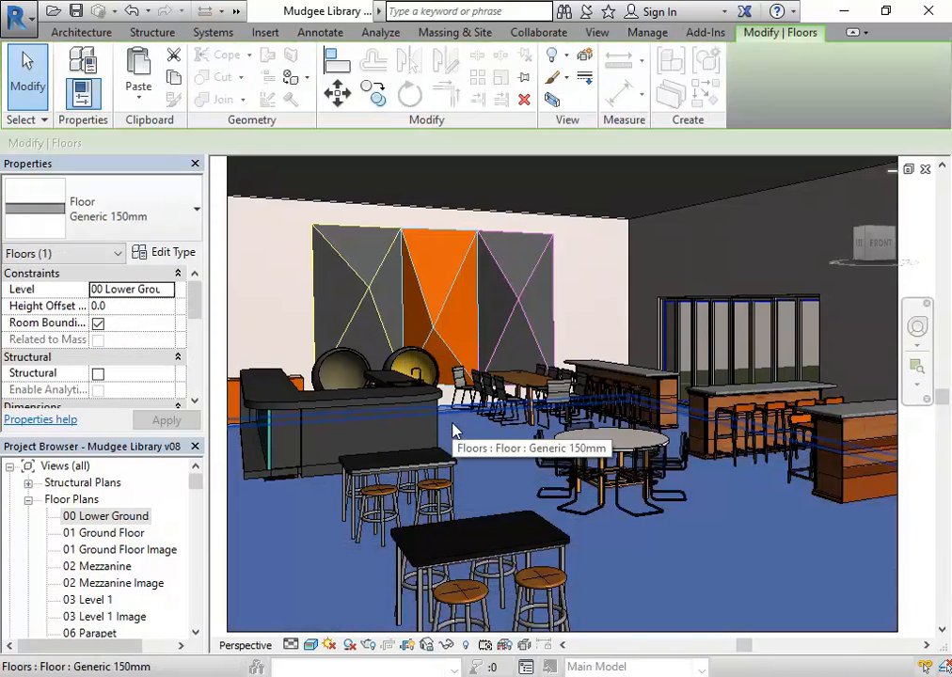
pyautogui.click(142, 253)
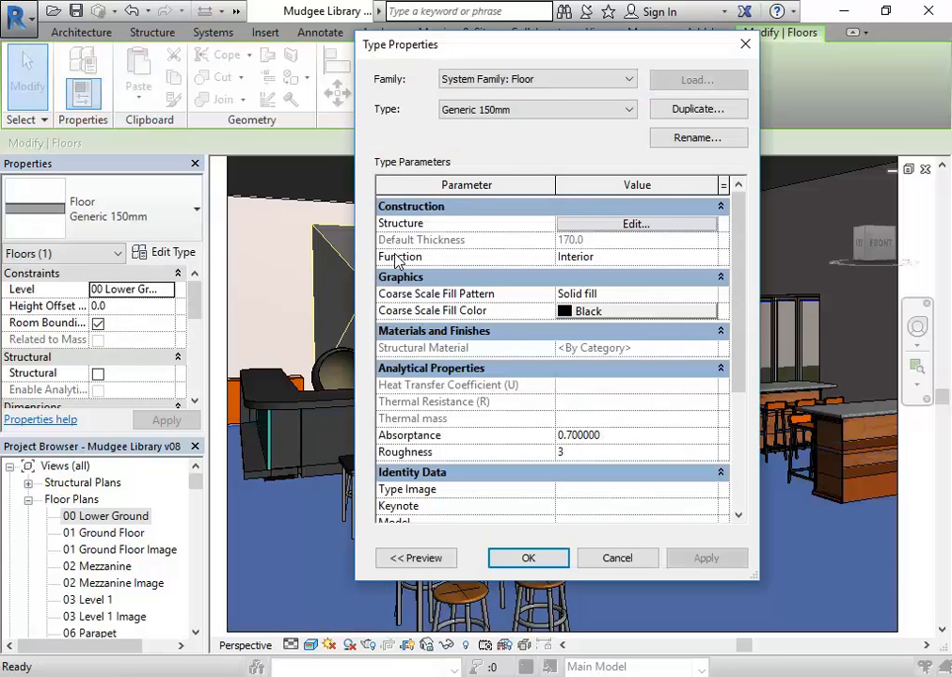
pyautogui.click(616, 222)
pyautogui.click(524, 220)
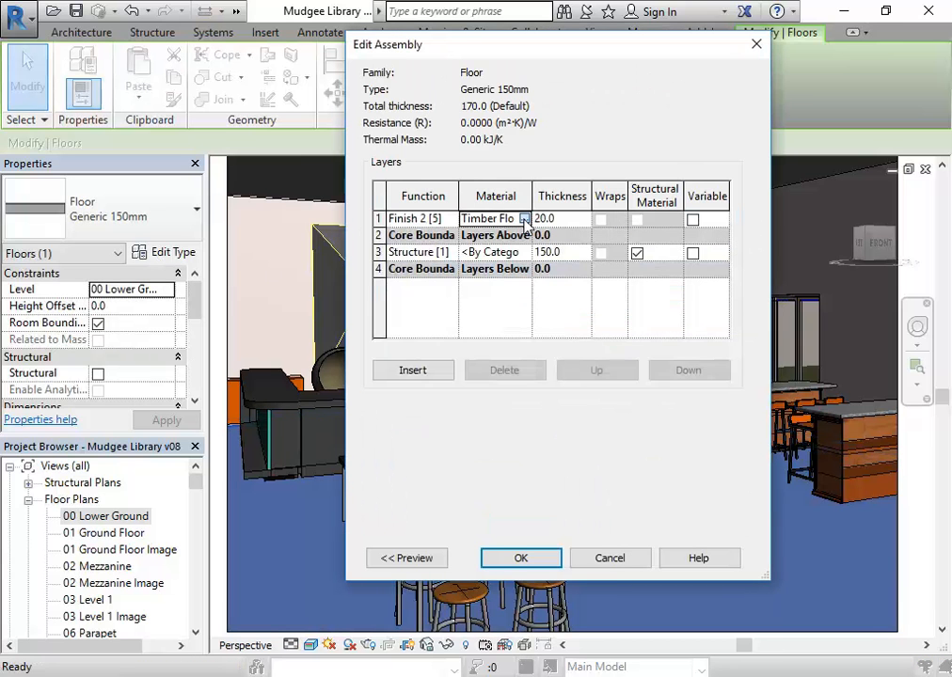
pyautogui.click(523, 219)
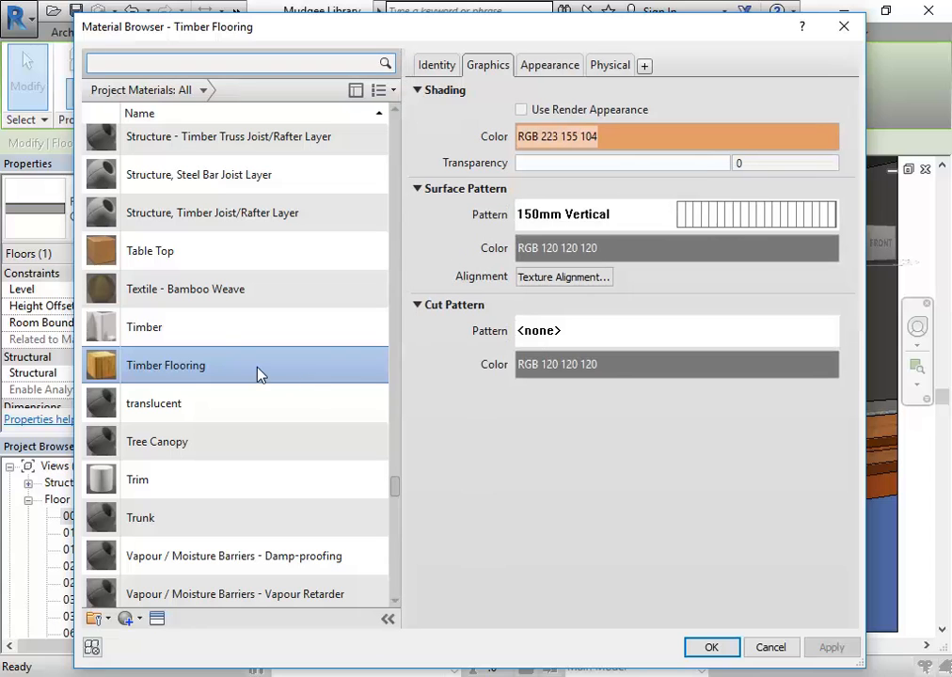
# - Assign the 150mm Horizontal pattern to Timber Flooring's surface, accept the material, assembly and type changes, and deselect the floor
pyautogui.click(739, 219)
pyautogui.scroll(-1, 623, 160)
pyautogui.scroll(1, 602, 164)
pyautogui.click(402, 185)
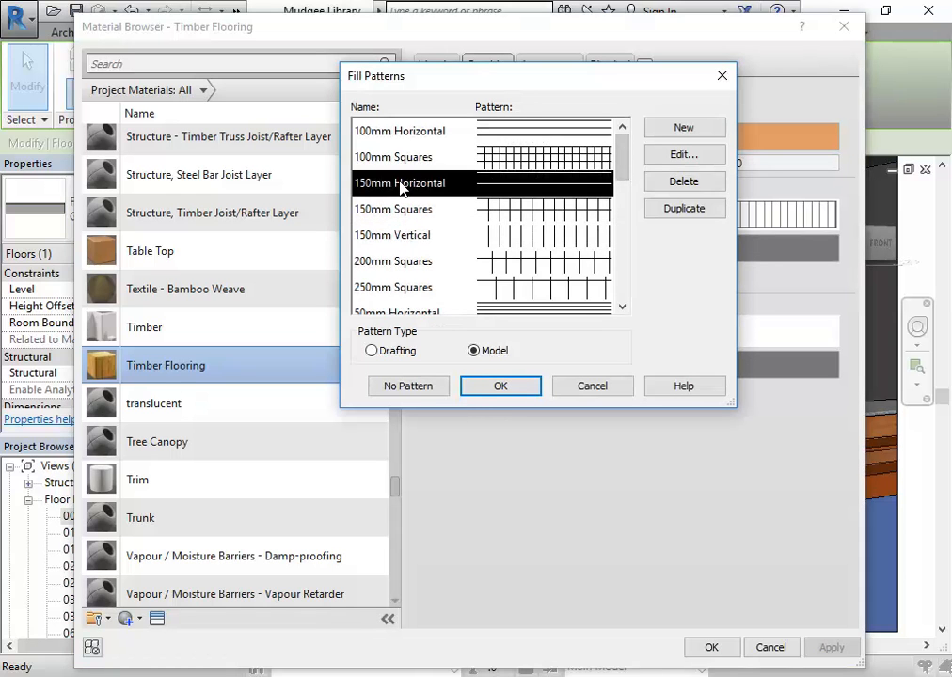
pyautogui.click(499, 386)
pyautogui.click(711, 647)
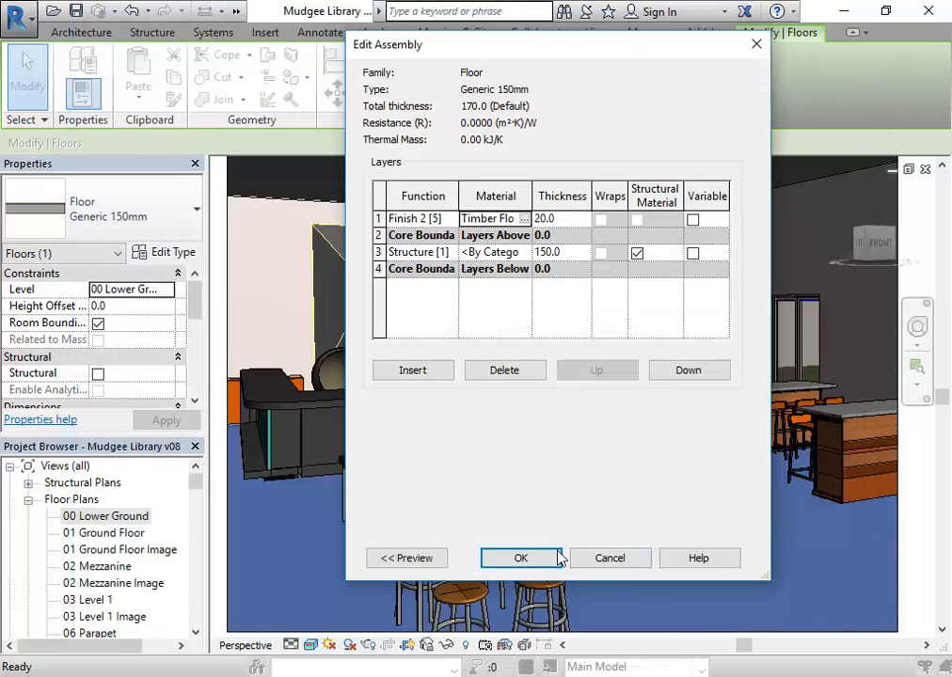
pyautogui.click(520, 557)
pyautogui.click(531, 562)
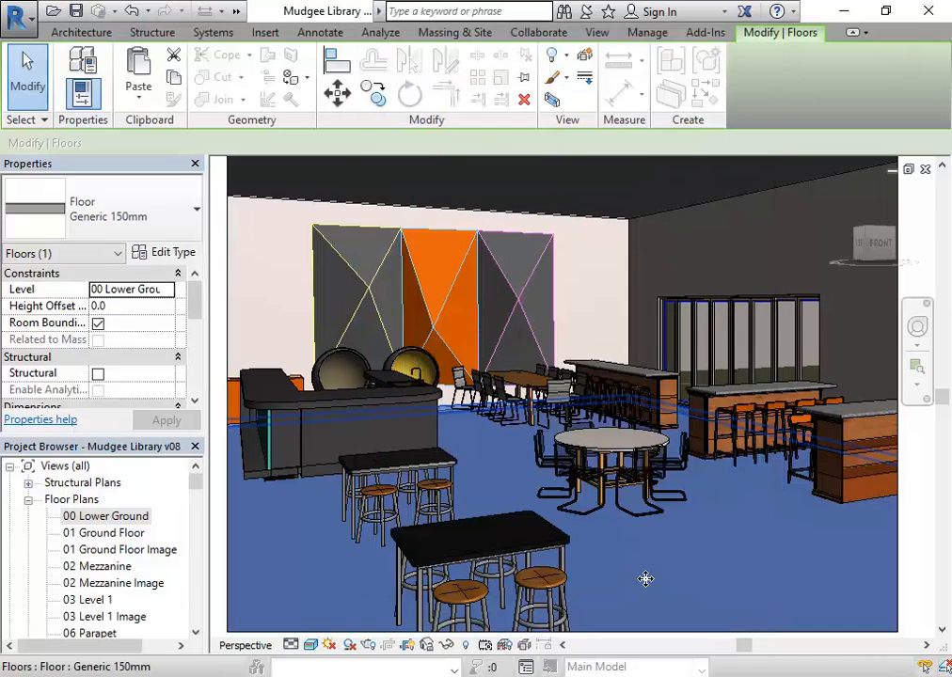
pyautogui.click(601, 299)
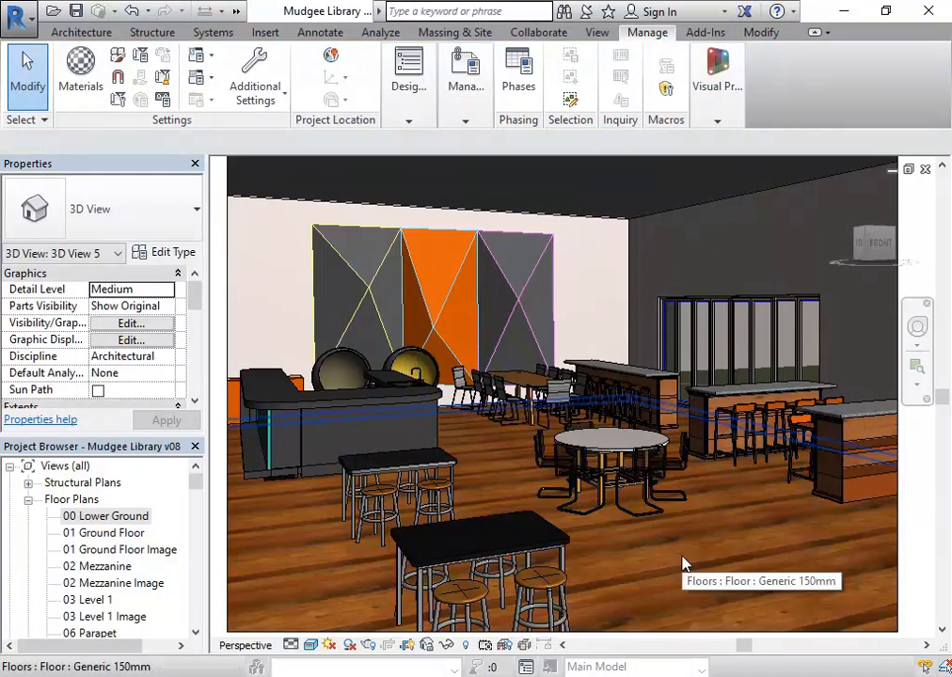
# - Compare the floor's board lines near the round table in the Hidden Line and Realistic visual styles, ending in Realistic
pyautogui.click(312, 646)
pyautogui.click(344, 552)
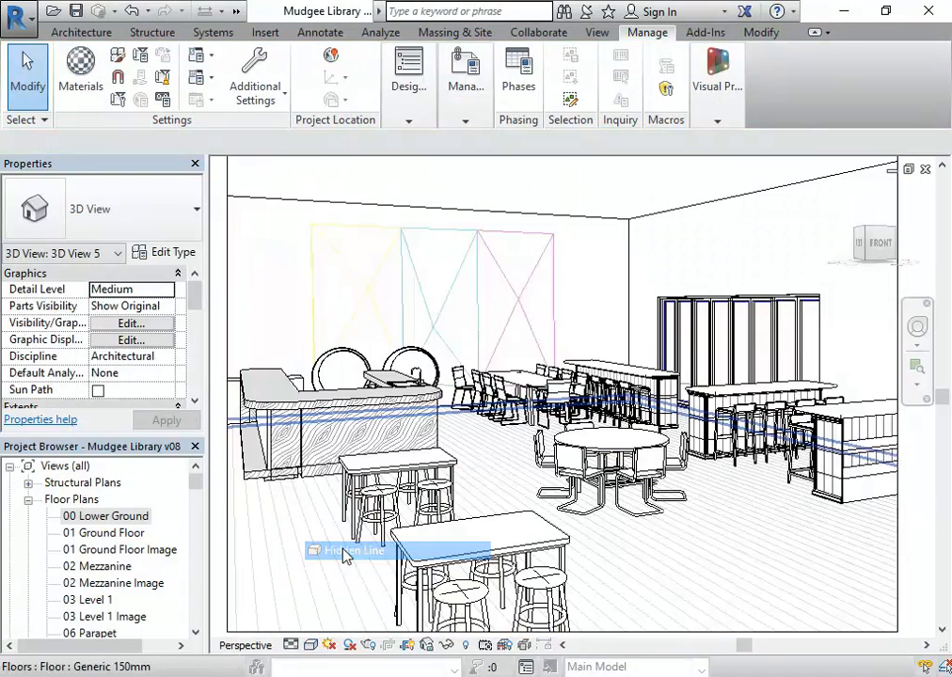
pyautogui.scroll(5, 614, 449)
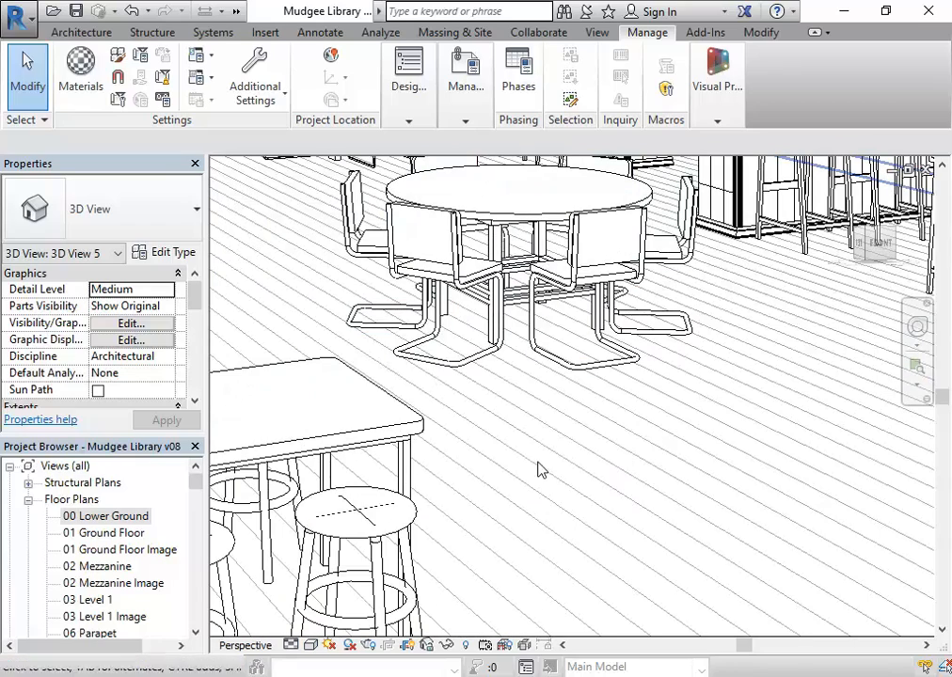
pyautogui.click(311, 645)
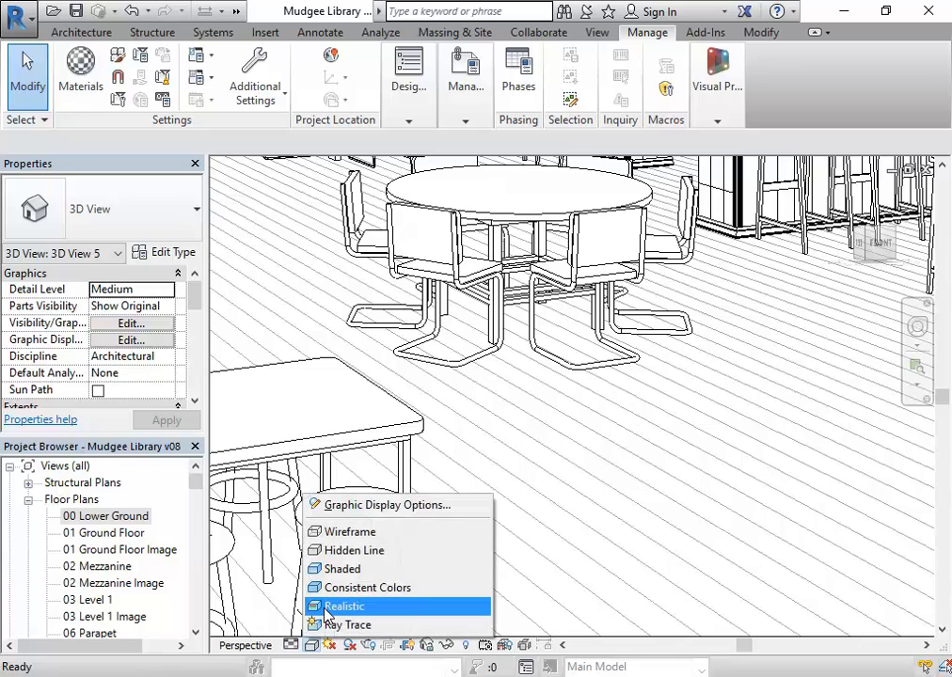
pyautogui.click(327, 612)
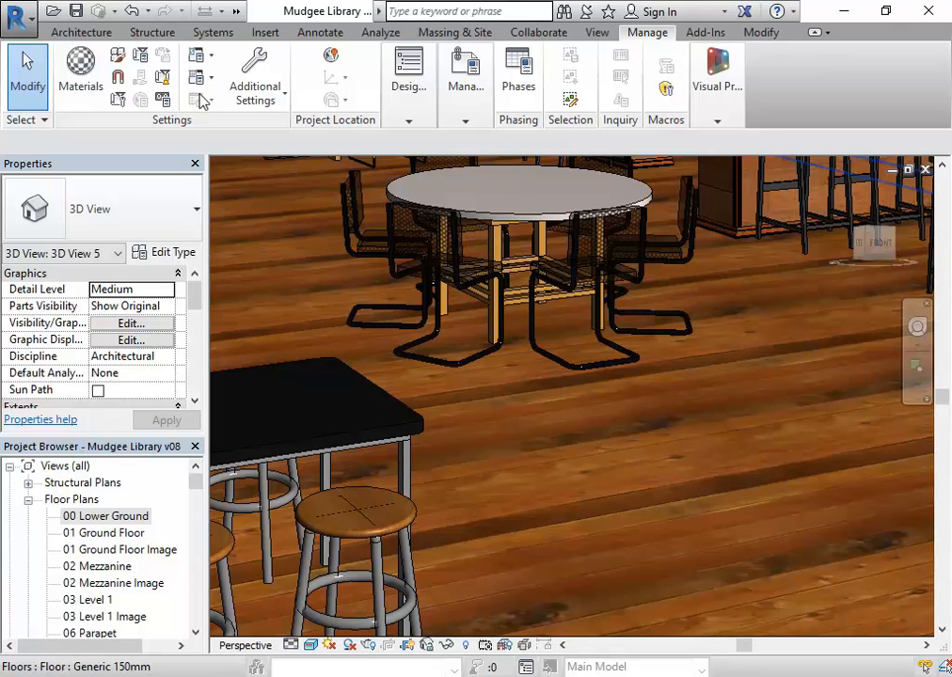
# - Set the rotation of Timber Flooring's cedfence.jpg appearance texture to 90°, accept the material, and view the floor across the whole room
pyautogui.click(80, 82)
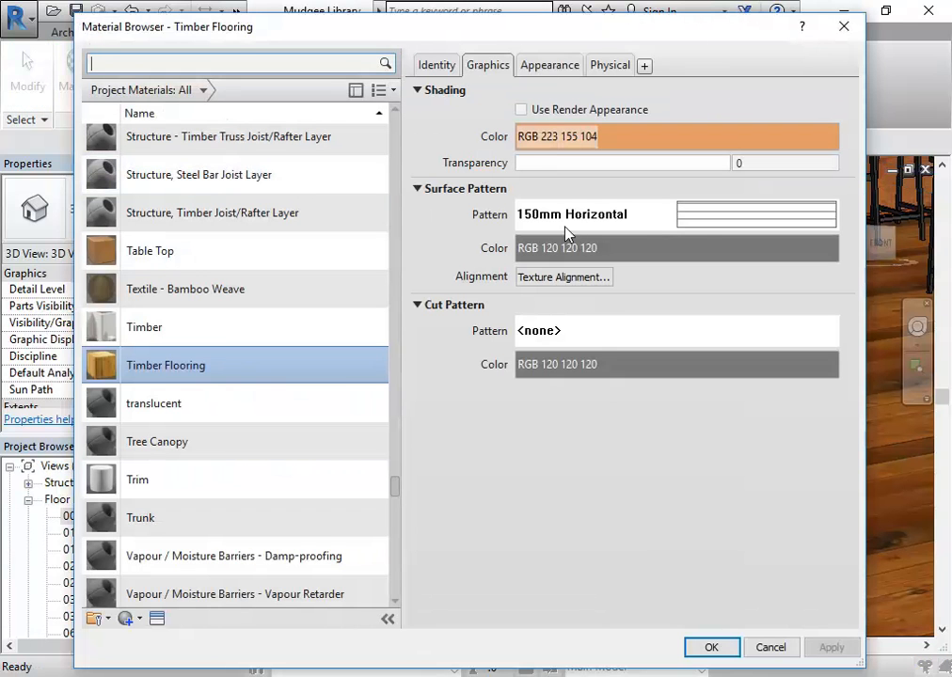
pyautogui.click(549, 65)
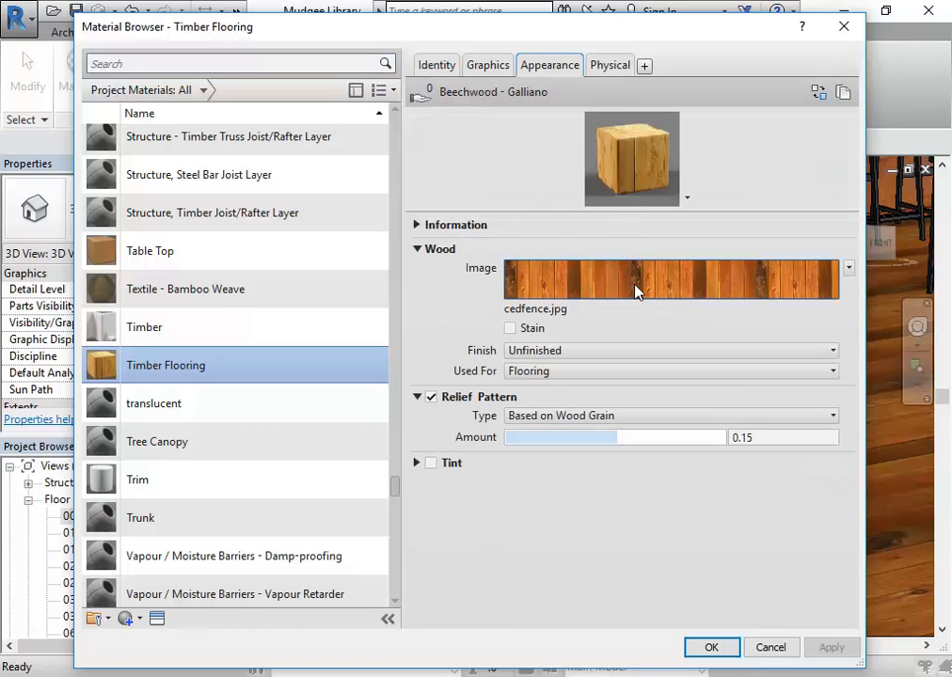
pyautogui.moveTo(676, 296)
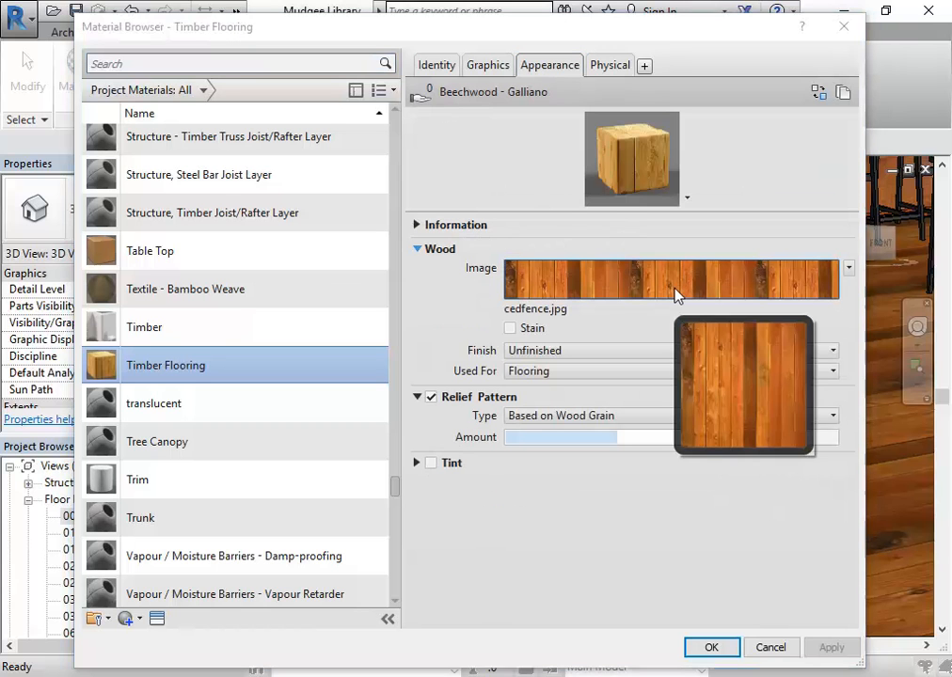
pyautogui.click(585, 270)
pyautogui.click(552, 489)
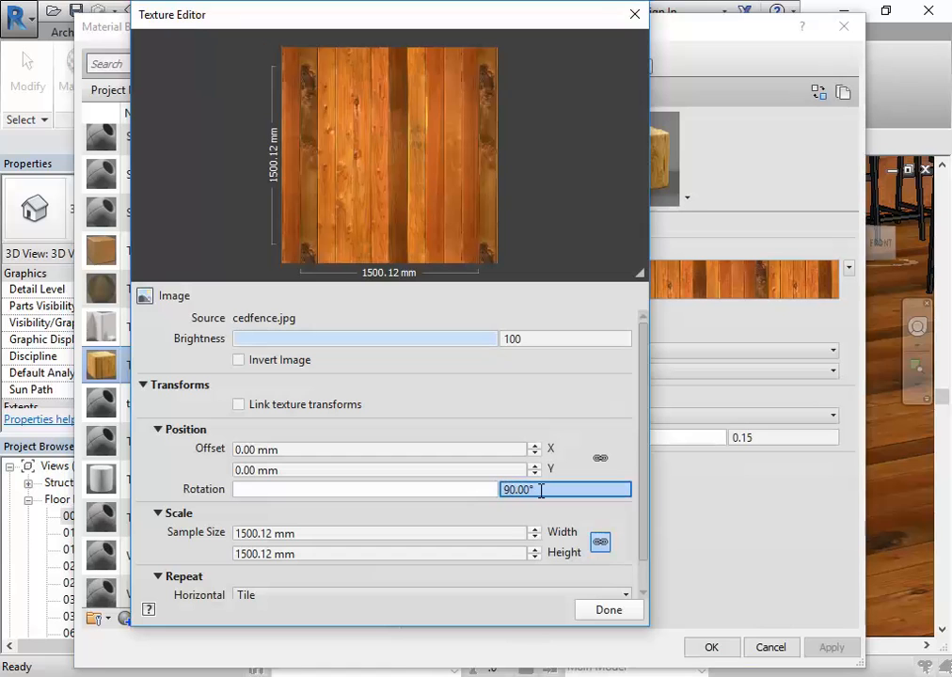
pyautogui.click(457, 469)
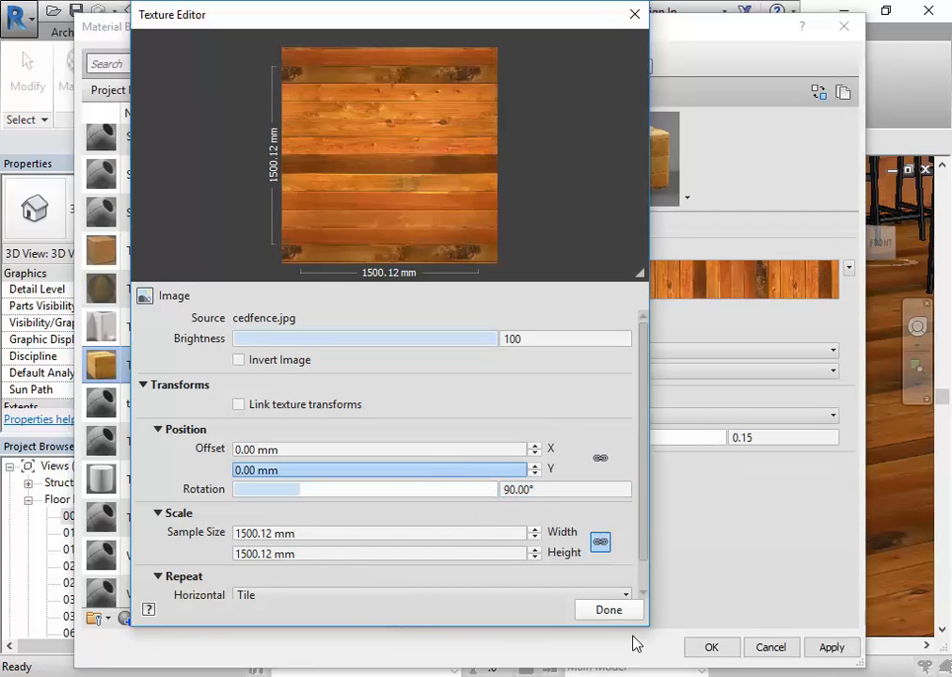
pyautogui.click(603, 612)
pyautogui.click(710, 649)
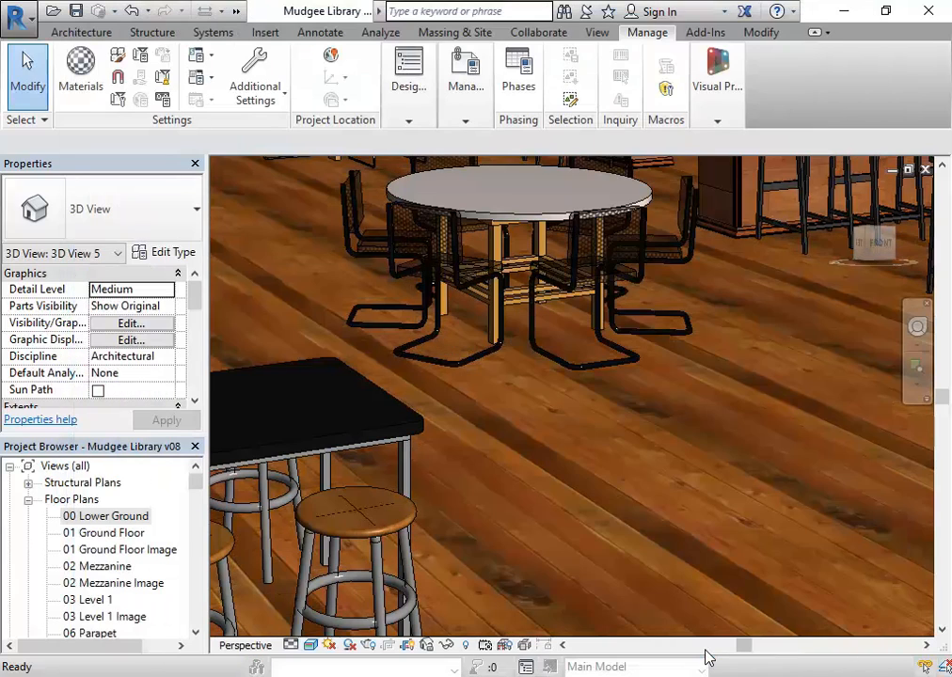
pyautogui.scroll(-4, 618, 401)
pyautogui.moveTo(623, 406); pyautogui.dragTo(659, 552)
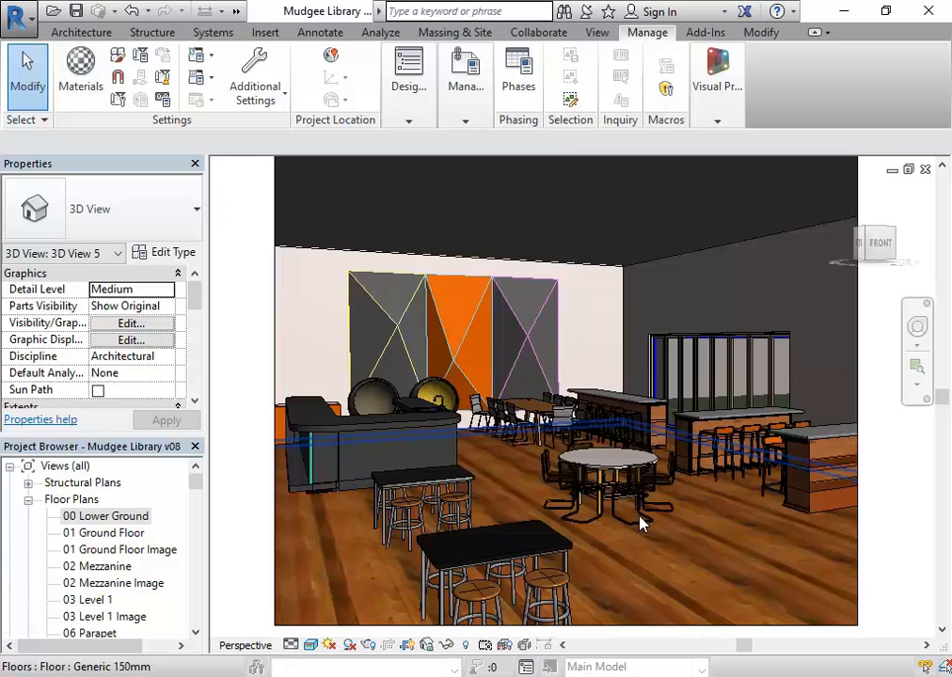
# - Open Timber Flooring's cedfence.jpg texture for editing and examine its scale and horizontal repeat options, leaving the repeat set to Tile
pyautogui.click(73, 64)
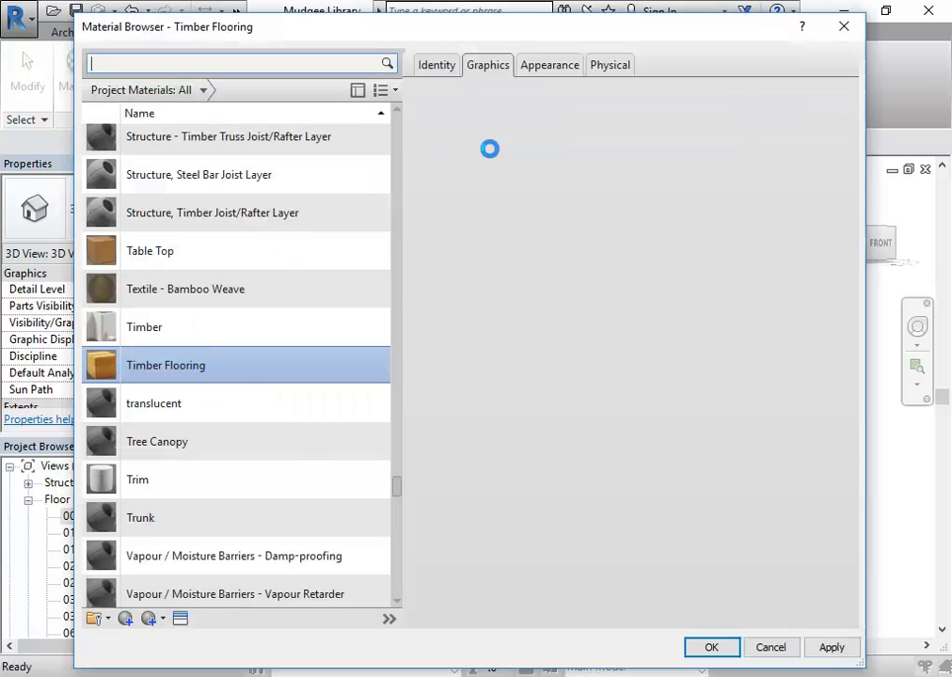
pyautogui.click(551, 68)
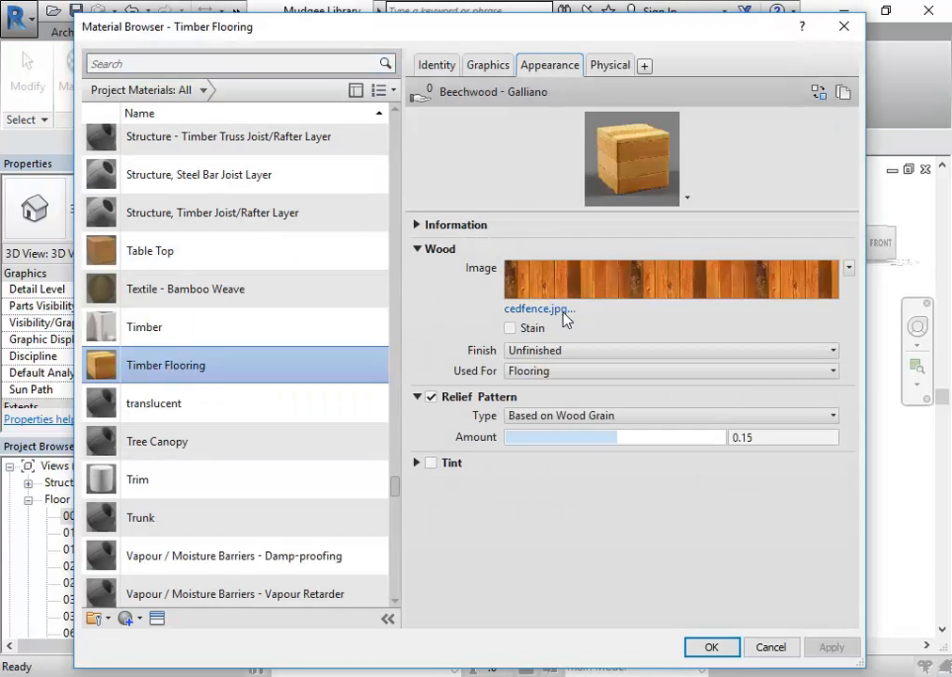
pyautogui.moveTo(587, 294)
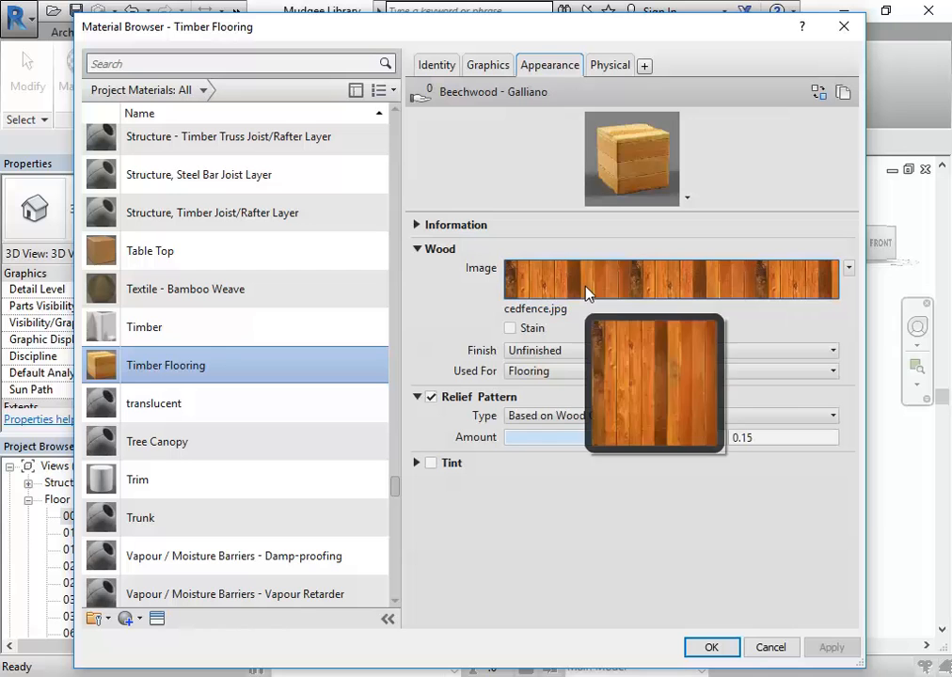
pyautogui.click(632, 298)
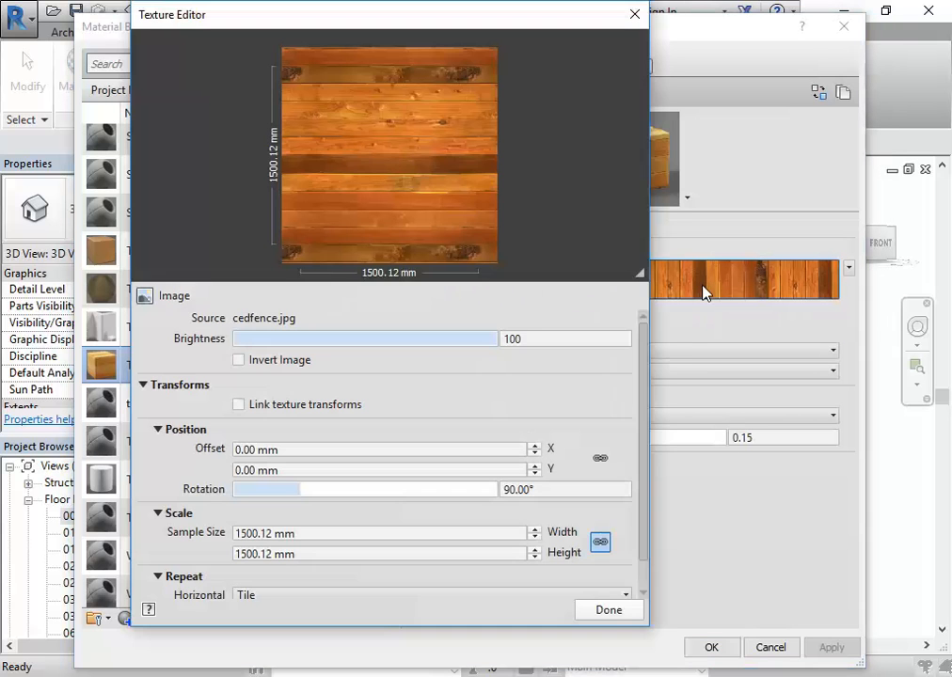
pyautogui.scroll(-1, 648, 407)
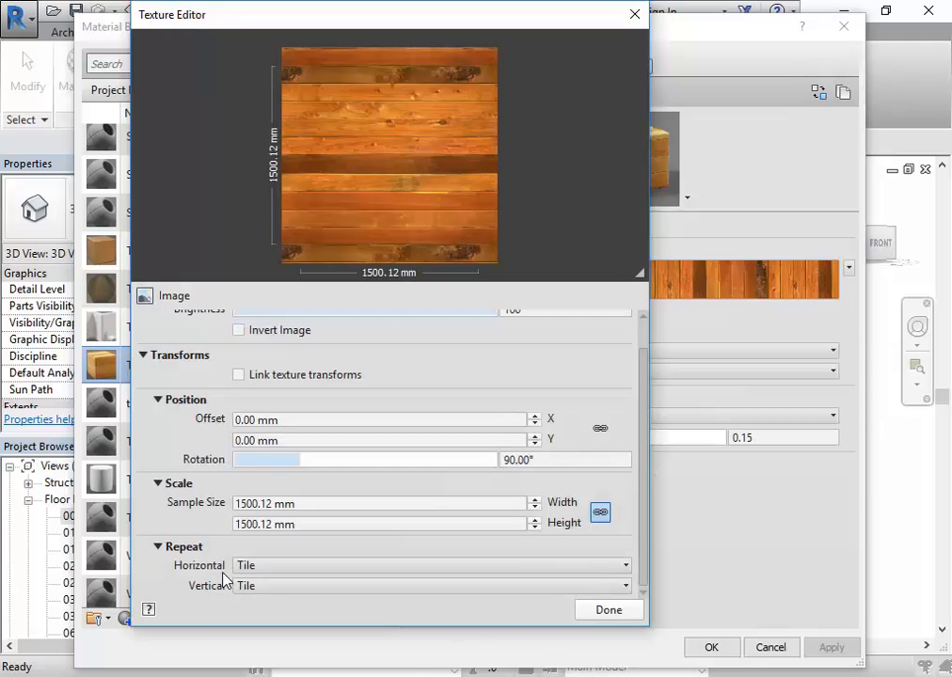
pyautogui.click(304, 567)
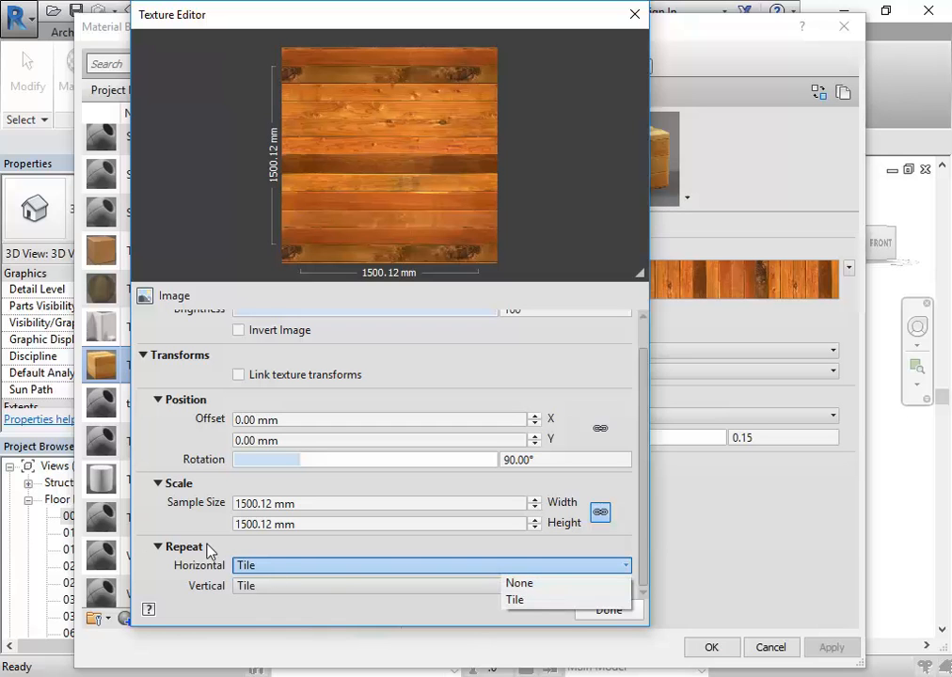
pyautogui.click(559, 633)
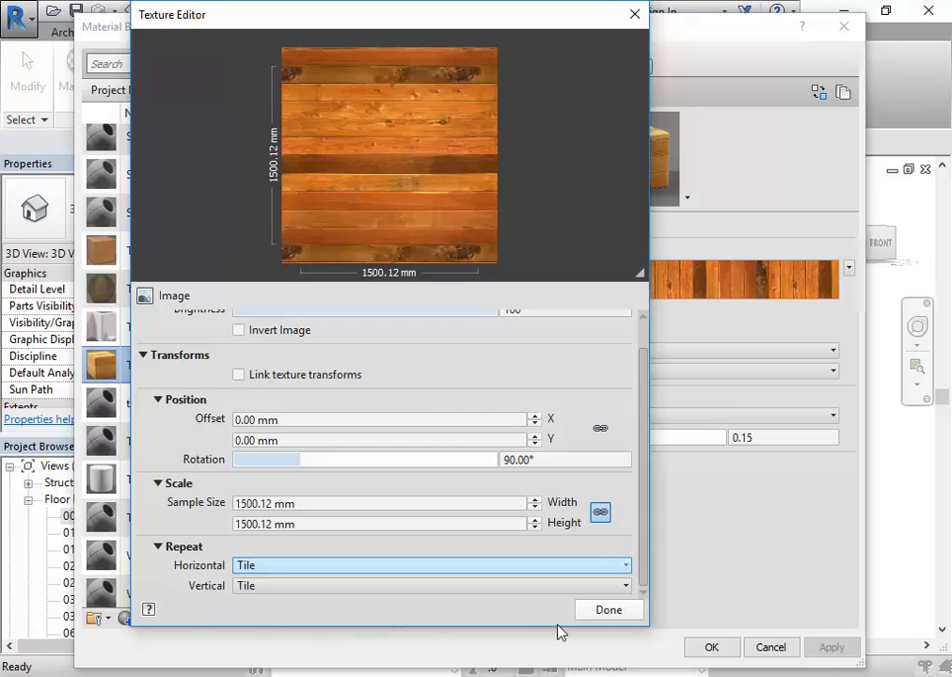
# - Finish editing the cedfence.jpg texture, accept the Timber Flooring material, and leave the floor deselected in 3D View 5
pyautogui.click(623, 618)
pyautogui.click(708, 645)
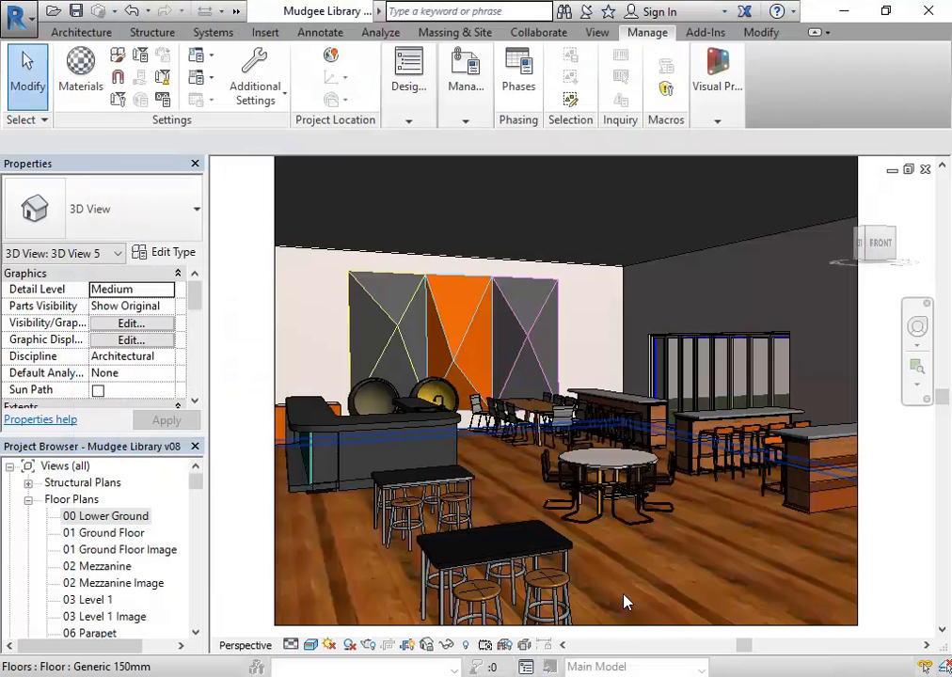
pyautogui.click(626, 599)
pyautogui.press('Escape')
# - Open the 00 Lower Ground floor plan and show the furnished room around the round table
pyautogui.doubleClick(119, 534)
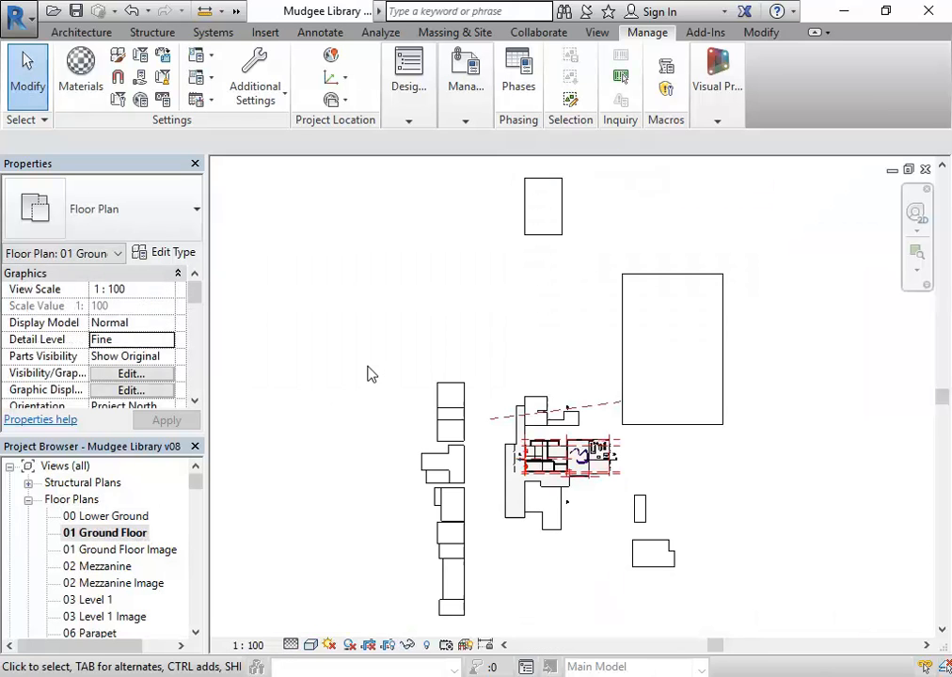
pyautogui.doubleClick(105, 516)
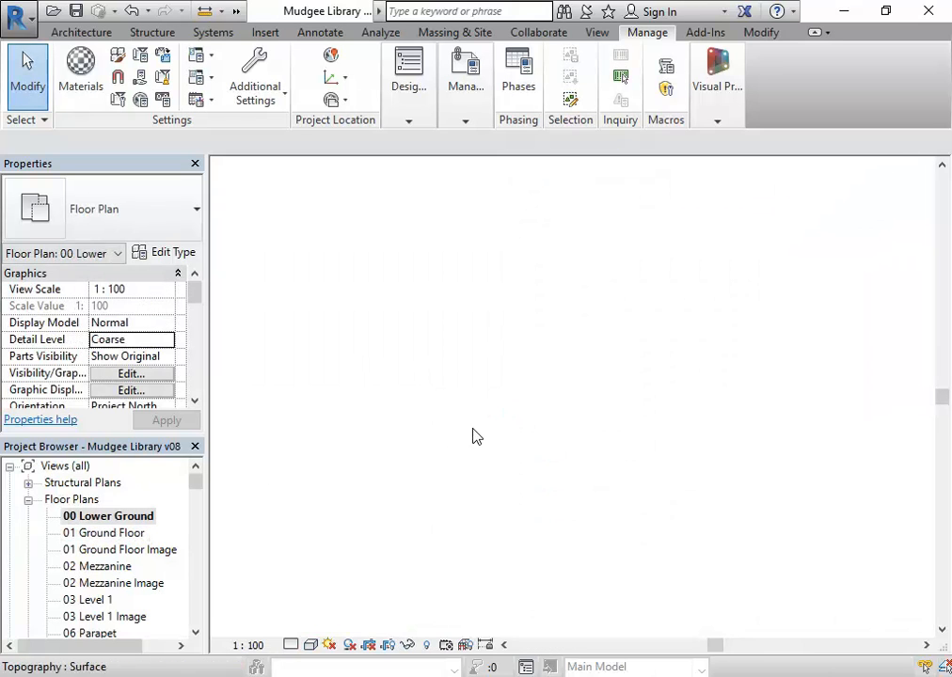
pyautogui.scroll(3, 525, 404)
pyautogui.scroll(5, 481, 449)
pyautogui.moveTo(606, 529); pyautogui.dragTo(438, 449)
pyautogui.scroll(5, 414, 437)
pyautogui.moveTo(491, 484); pyautogui.dragTo(494, 488)
pyautogui.scroll(1, 400, 410)
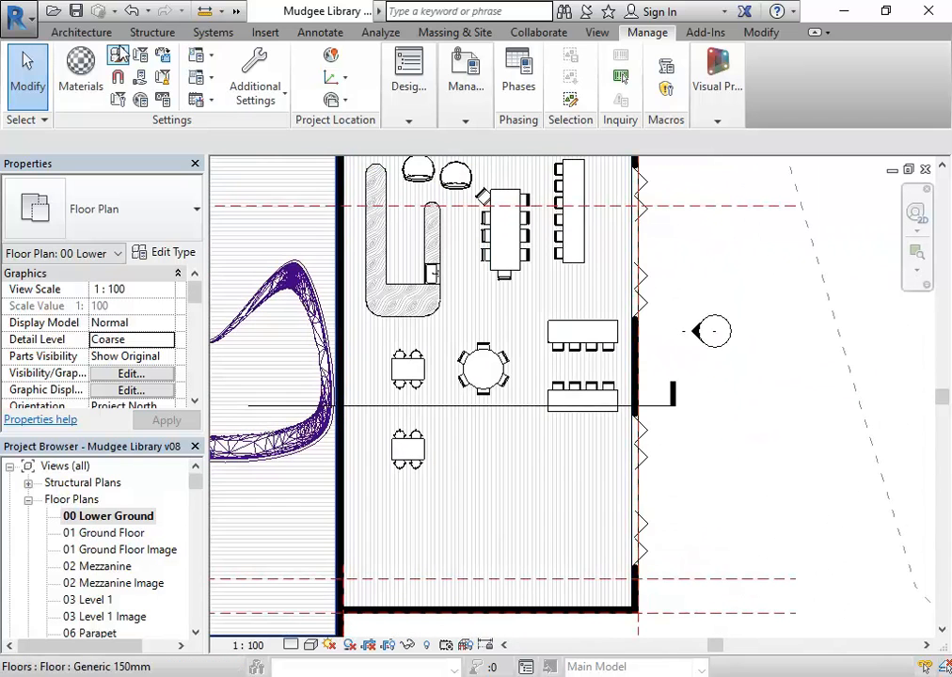
# - Start placing a wall near the round table with the Basic Wall type 30mm Toilet partition
pyautogui.click(80, 33)
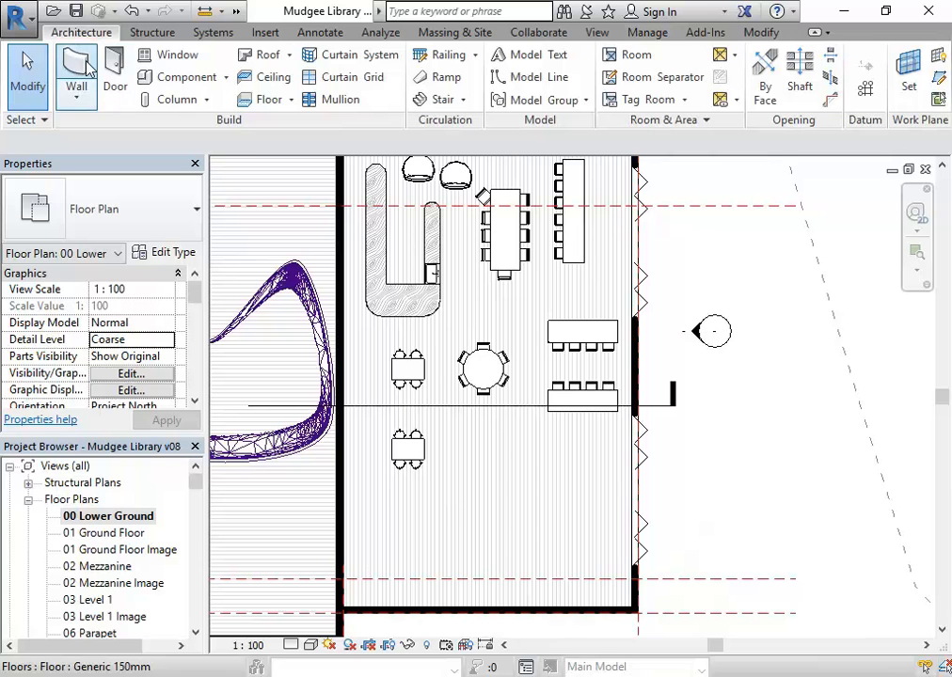
pyautogui.click(76, 89)
pyautogui.moveTo(429, 370); pyautogui.dragTo(419, 384)
pyautogui.scroll(3, 478, 448)
pyautogui.moveTo(477, 449); pyautogui.dragTo(462, 483)
pyautogui.scroll(1, 463, 483)
pyautogui.click(121, 199)
pyautogui.scroll(5, 66, 362)
pyautogui.click(79, 311)
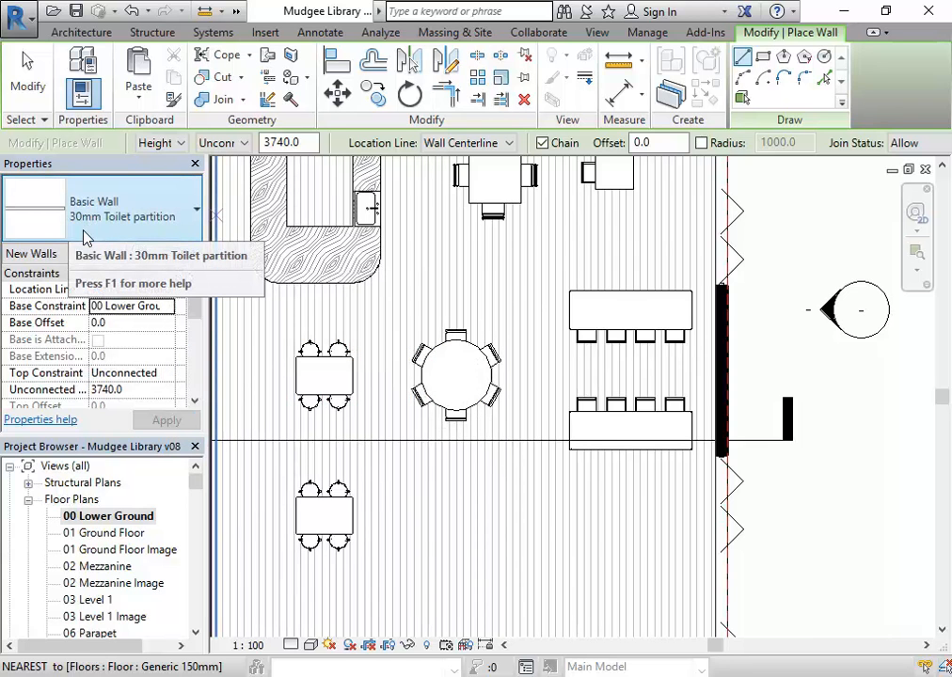
# - Duplicate the 30mm Toilet partition wall type and name the copy Glass Wall
pyautogui.click(159, 252)
pyautogui.click(691, 110)
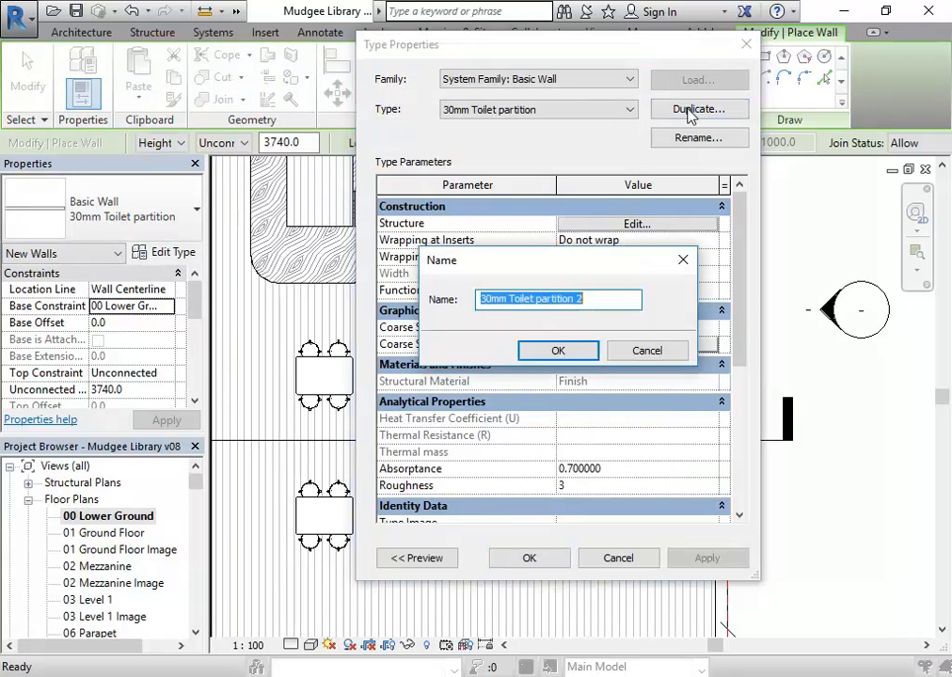
pyautogui.write('Glas')
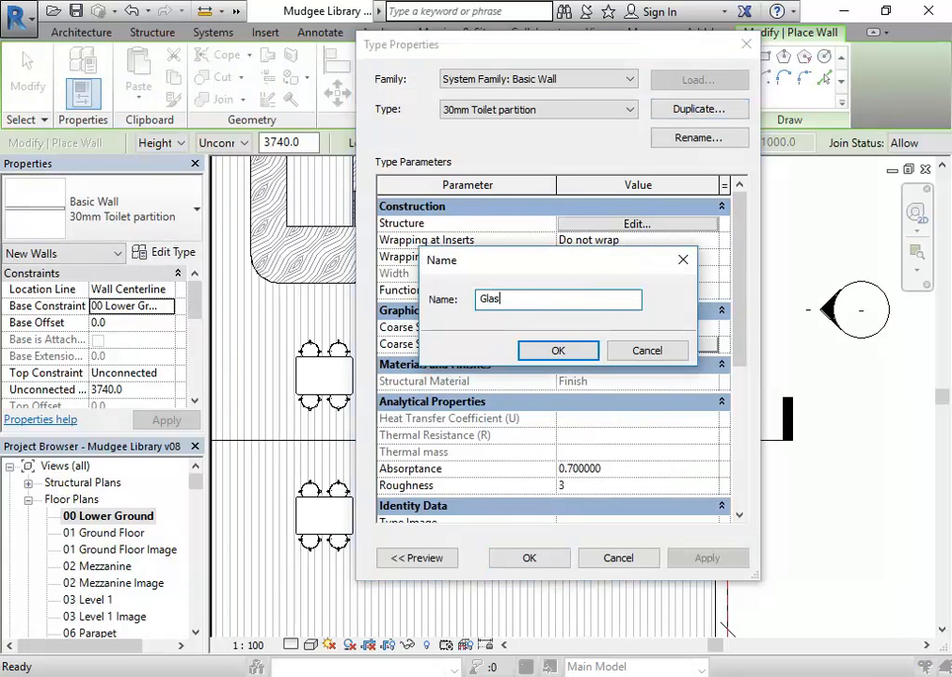
pyautogui.write('s Wall')
pyautogui.press('Return')
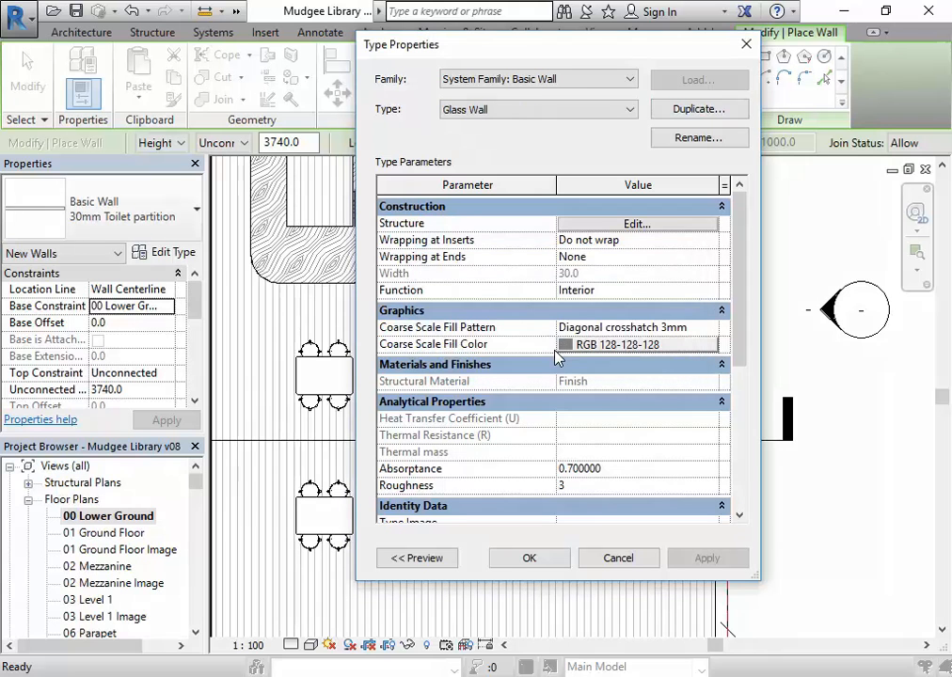
# - Edit the Glass Wall structure and choose the Glass material for its 30 mm Substrate layer
pyautogui.click(606, 224)
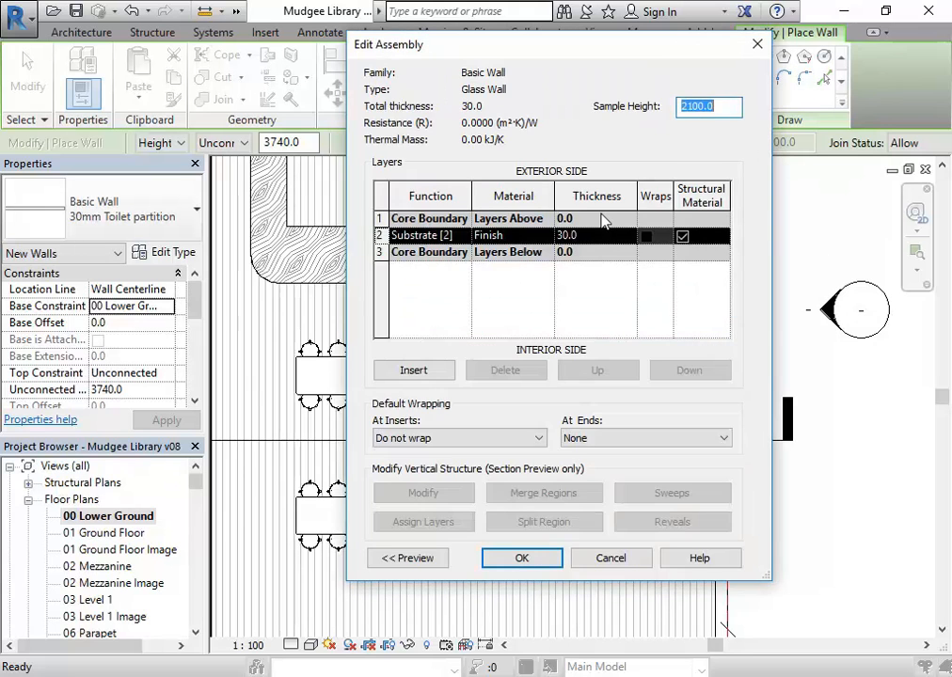
pyautogui.click(550, 240)
pyautogui.click(549, 237)
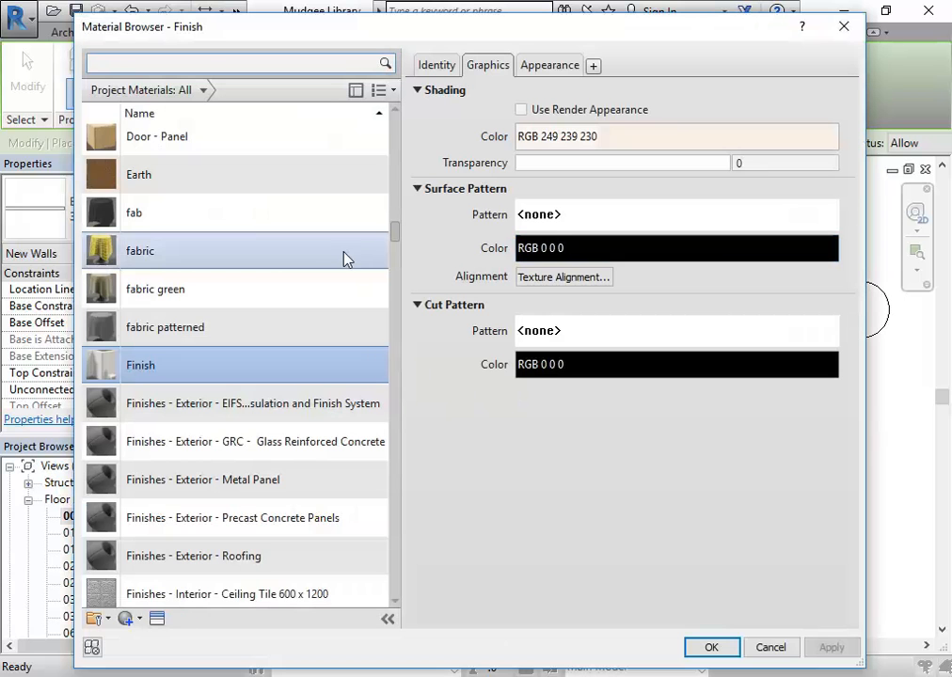
pyautogui.moveTo(392, 239); pyautogui.dragTo(396, 263)
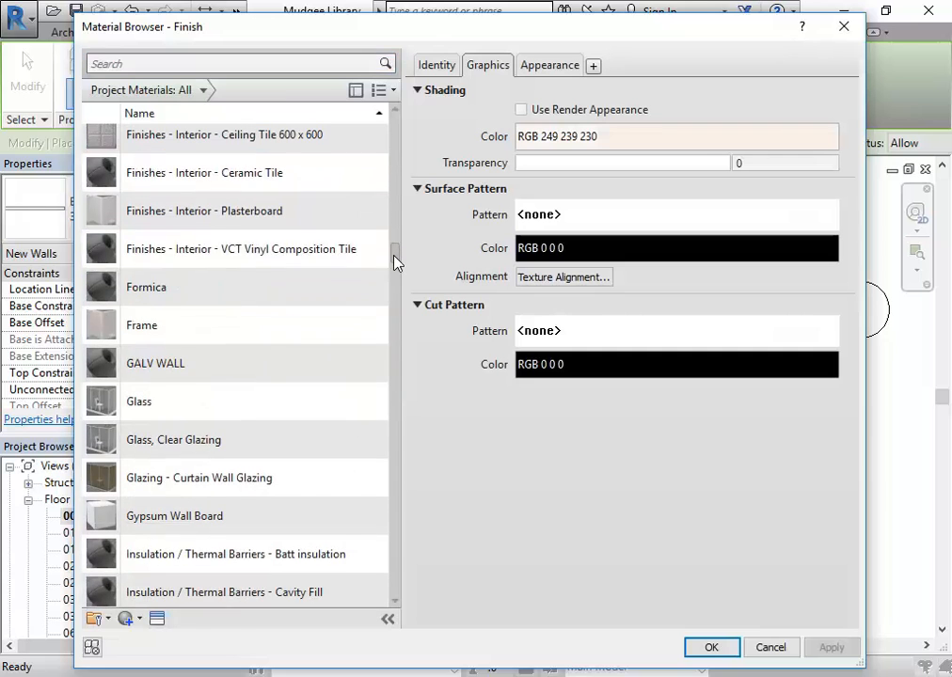
pyautogui.click(143, 404)
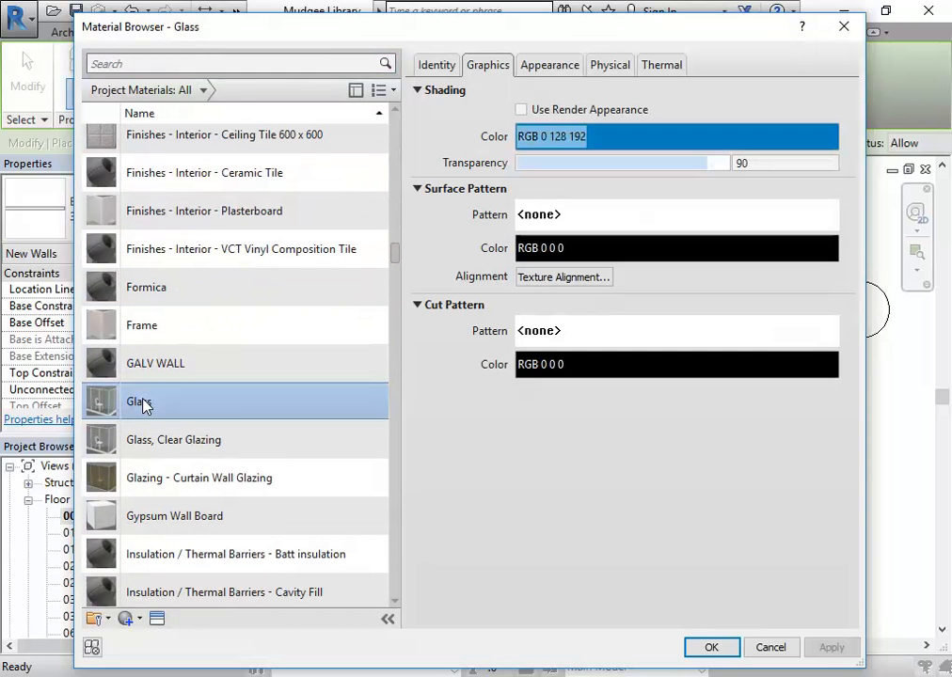
# - Duplicate the Glass material, name the copy Glass Coloured, and open its appearance settings
pyautogui.rightClick(144, 402)
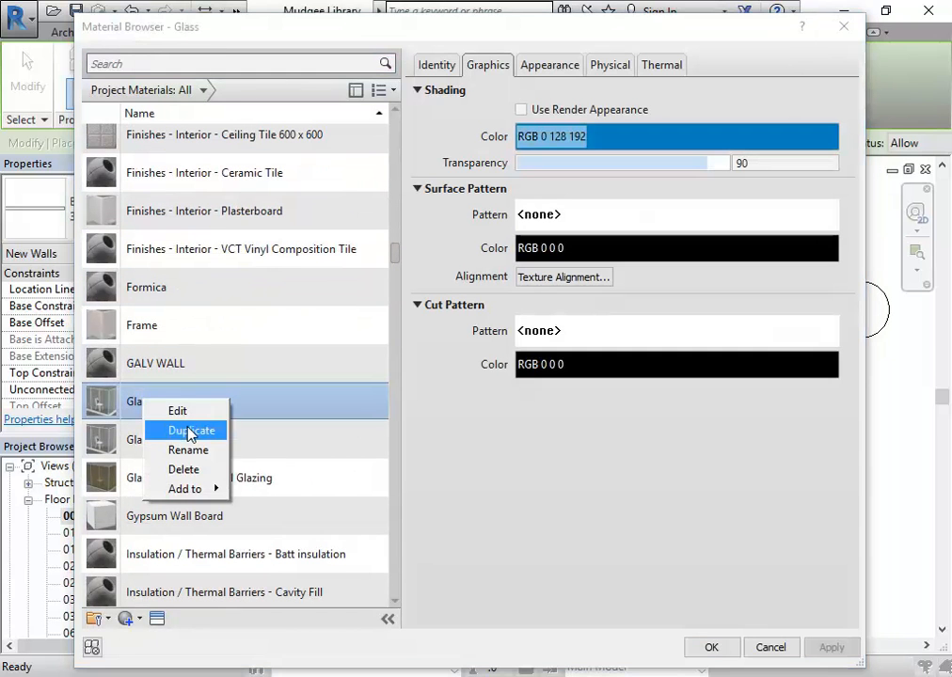
pyautogui.click(190, 432)
pyautogui.click(167, 366)
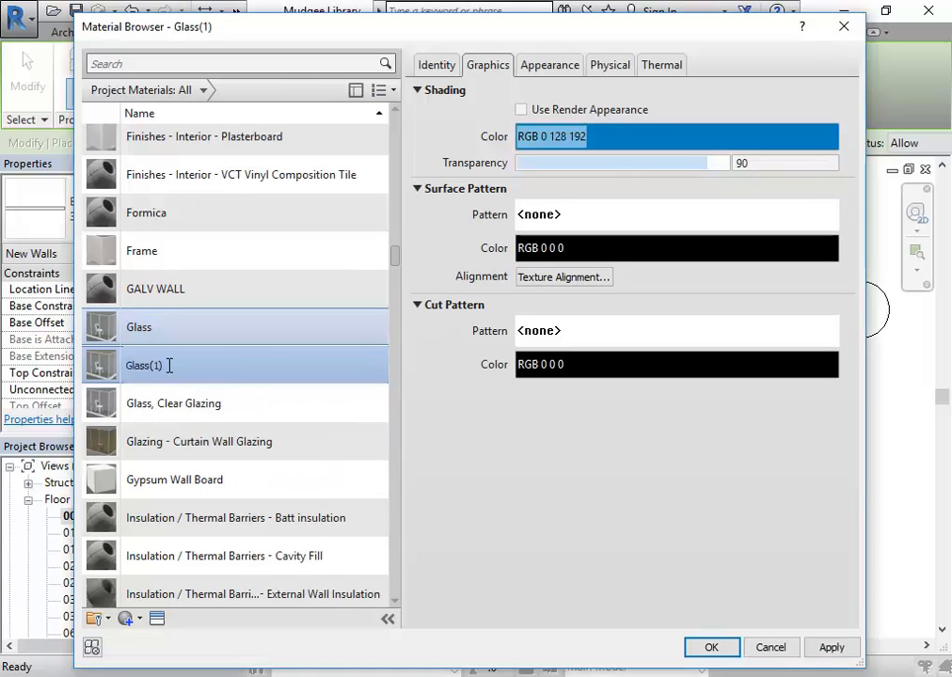
pyautogui.press('BackSpace')
pyautogui.press('BackSpace')
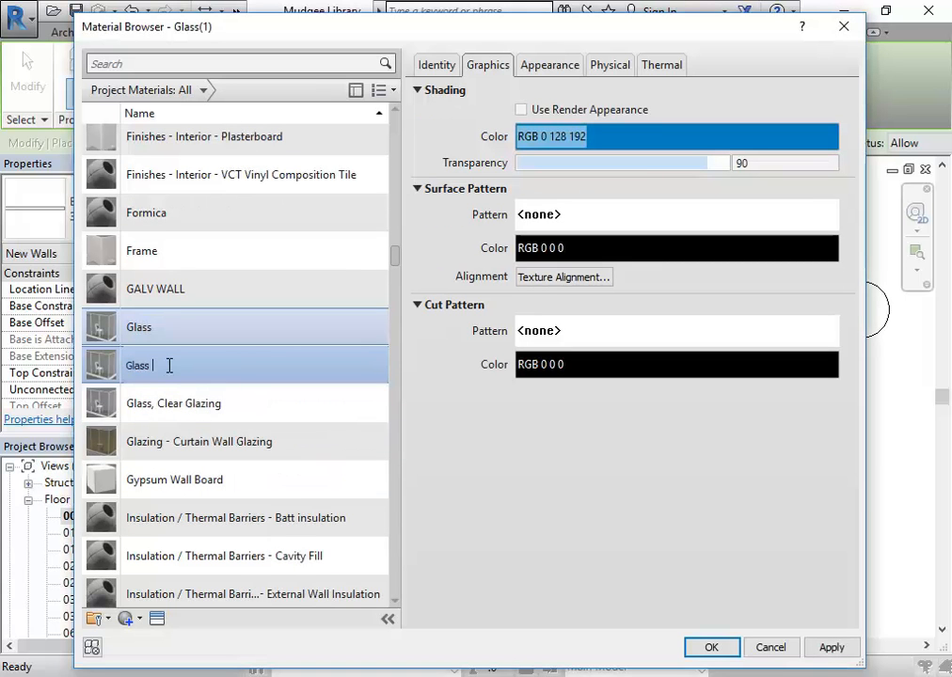
pyautogui.write('Coloured')
pyautogui.press('Return')
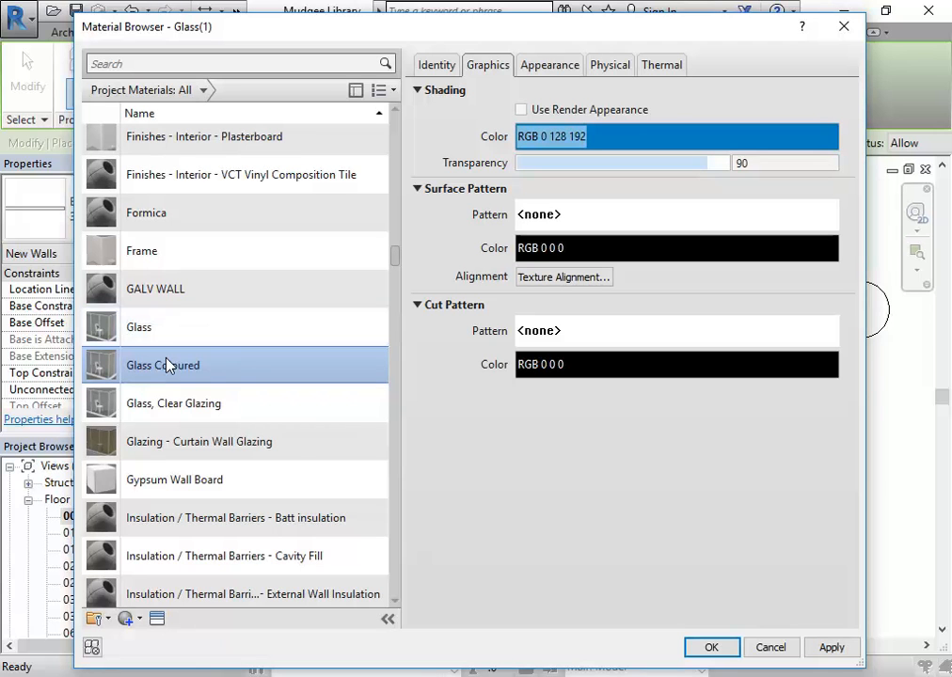
pyautogui.click(549, 66)
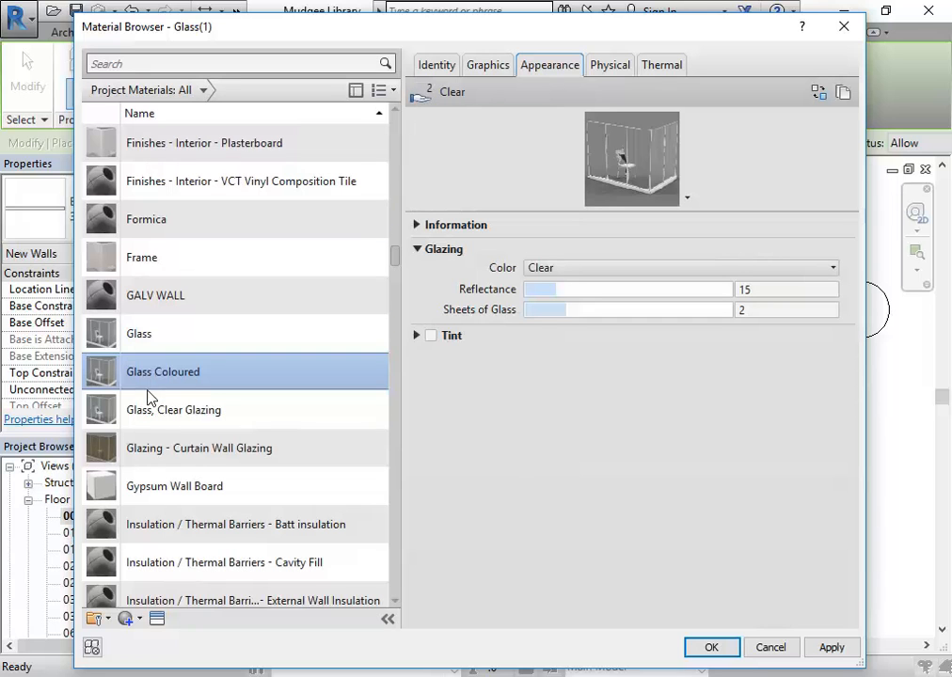
# - Duplicate the Clear appearance asset of the Glass Coloured material and set the copy's glazing color to Blue
pyautogui.rightClick(552, 71)
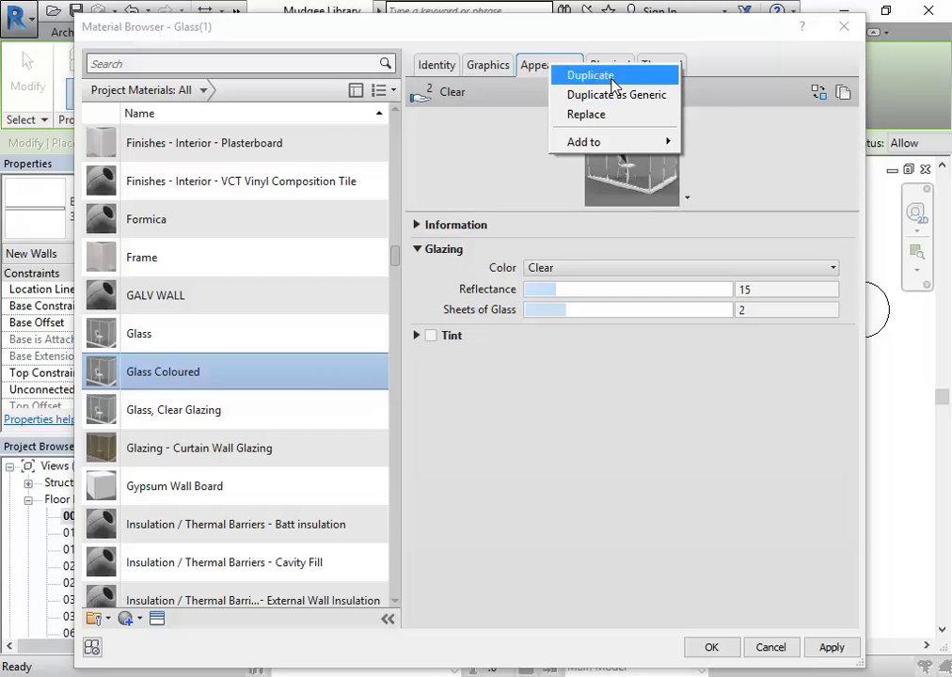
pyautogui.click(611, 79)
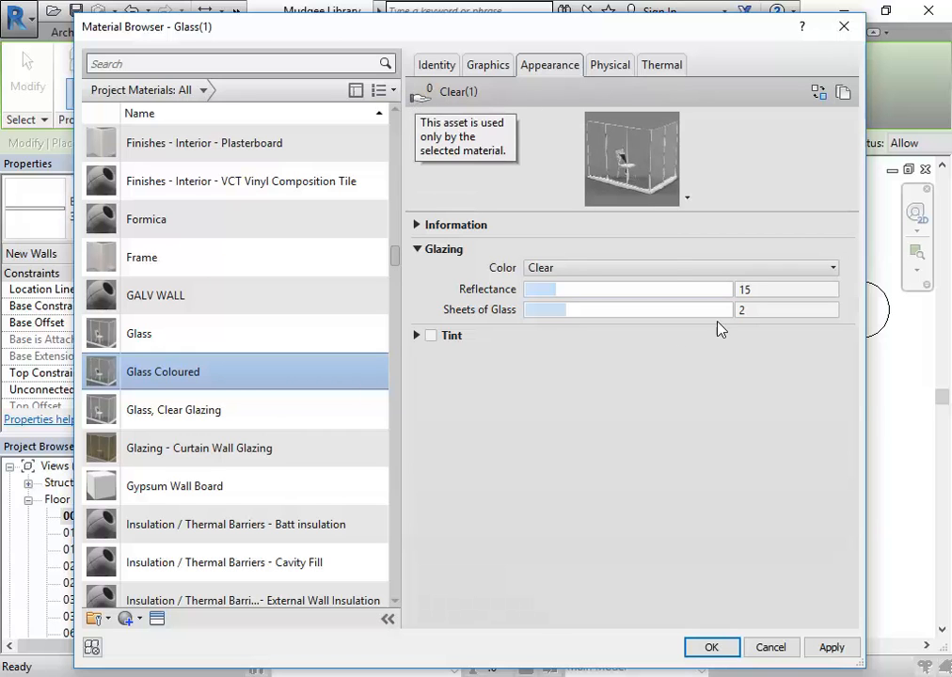
pyautogui.click(675, 271)
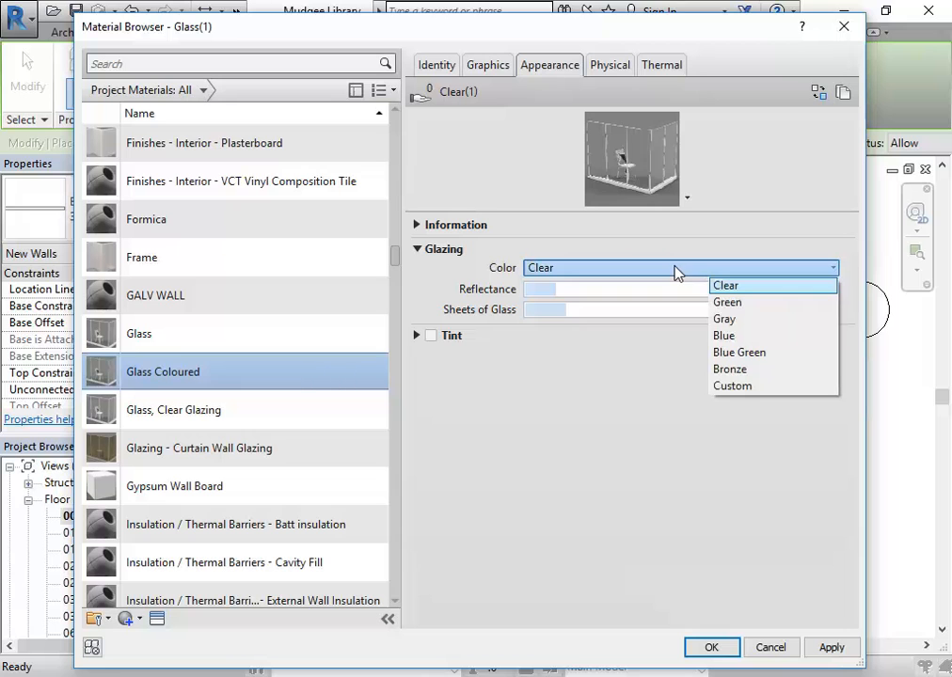
pyautogui.click(744, 303)
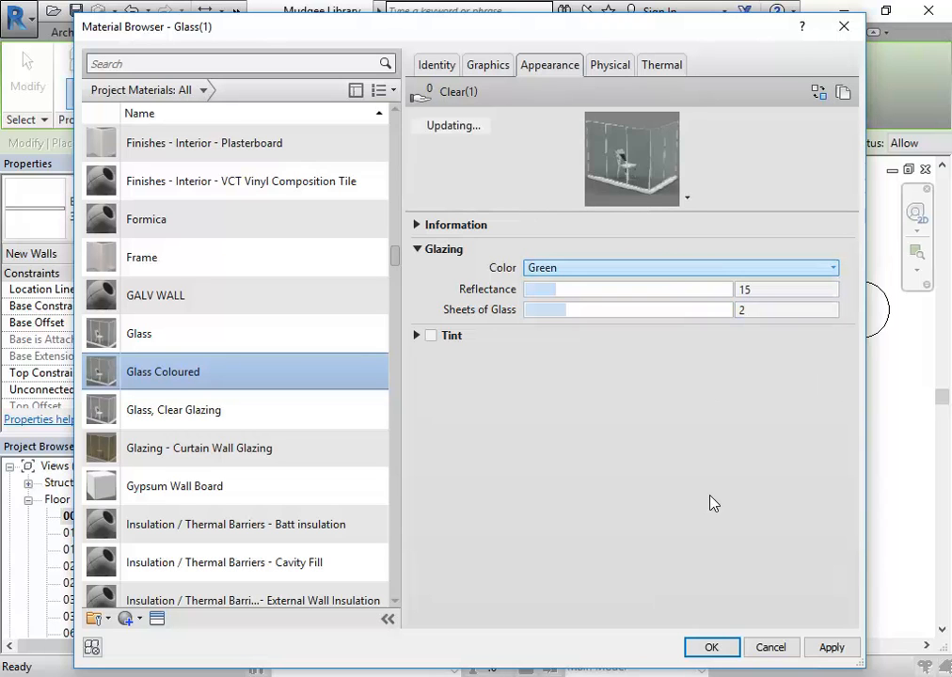
pyautogui.click(604, 272)
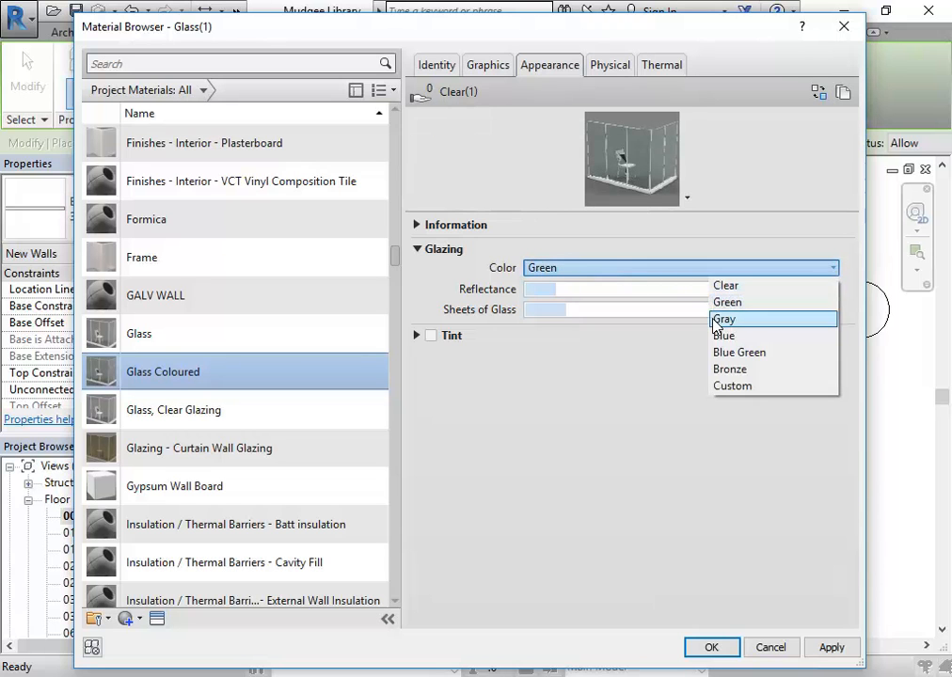
pyautogui.click(740, 339)
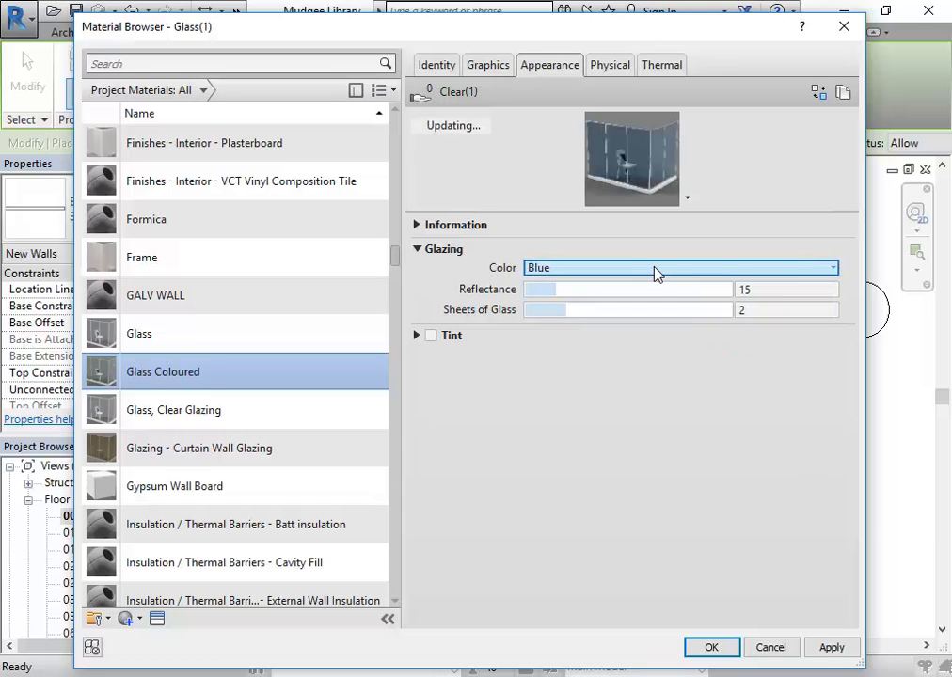
pyautogui.click(656, 272)
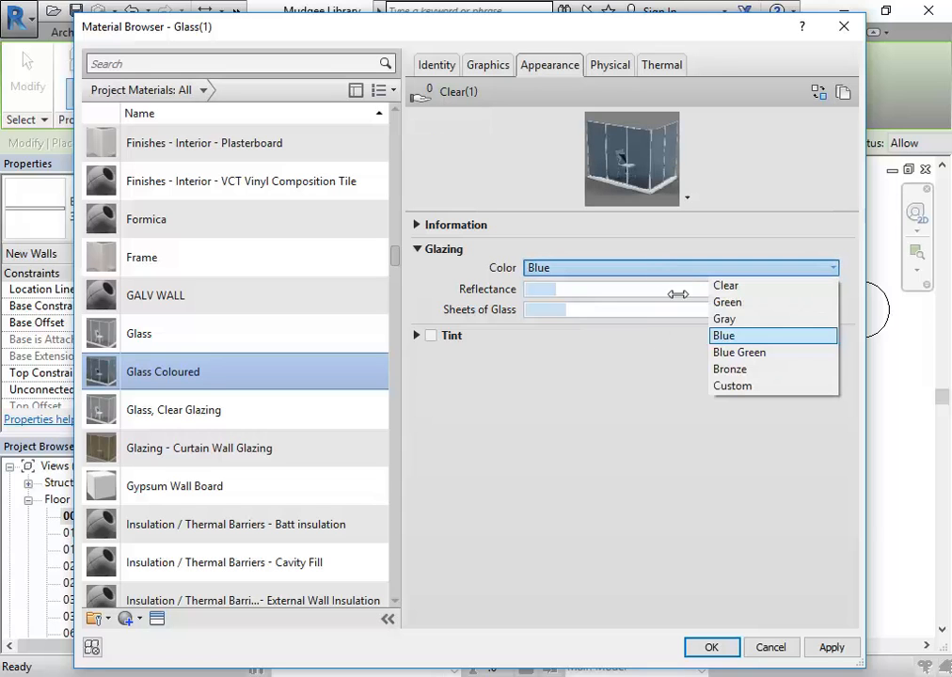
pyautogui.click(719, 336)
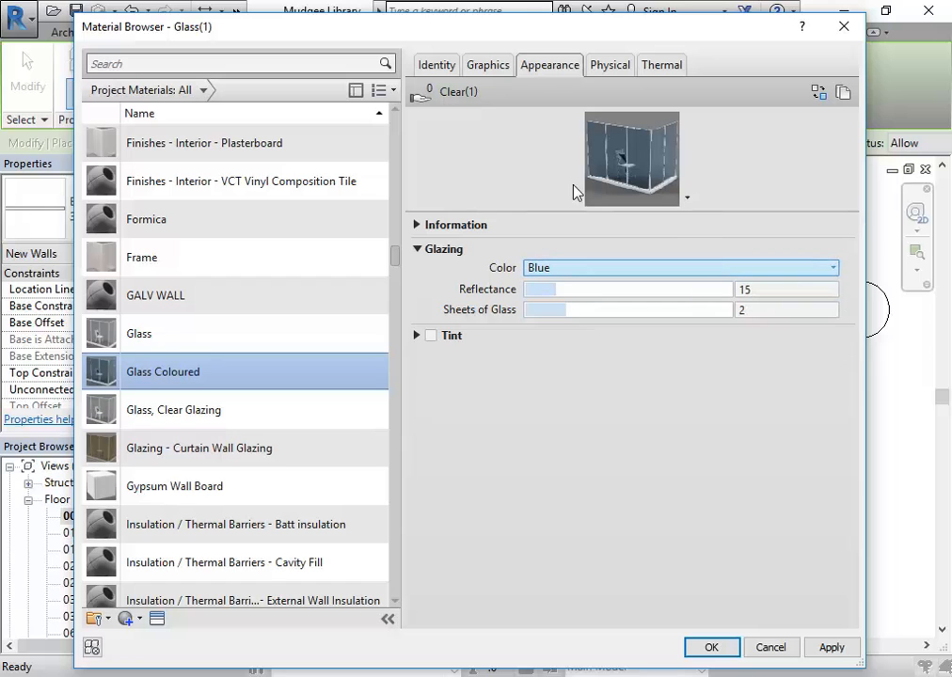
# - Duplicate the Glass Coloured appearance as a generic asset and set its color to RGB 95 140 177
pyautogui.rightClick(560, 73)
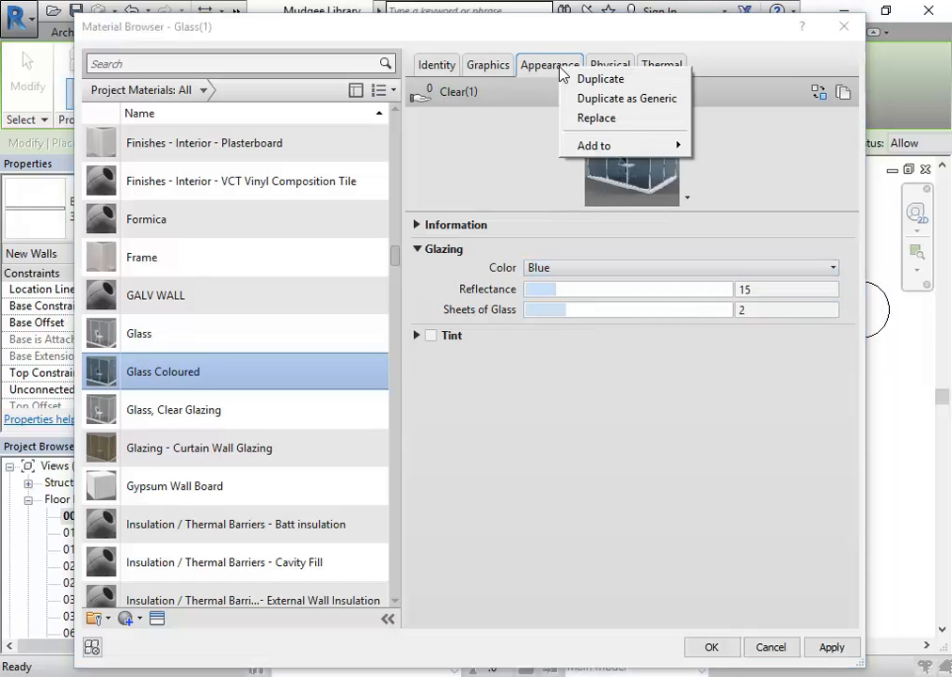
pyautogui.click(592, 110)
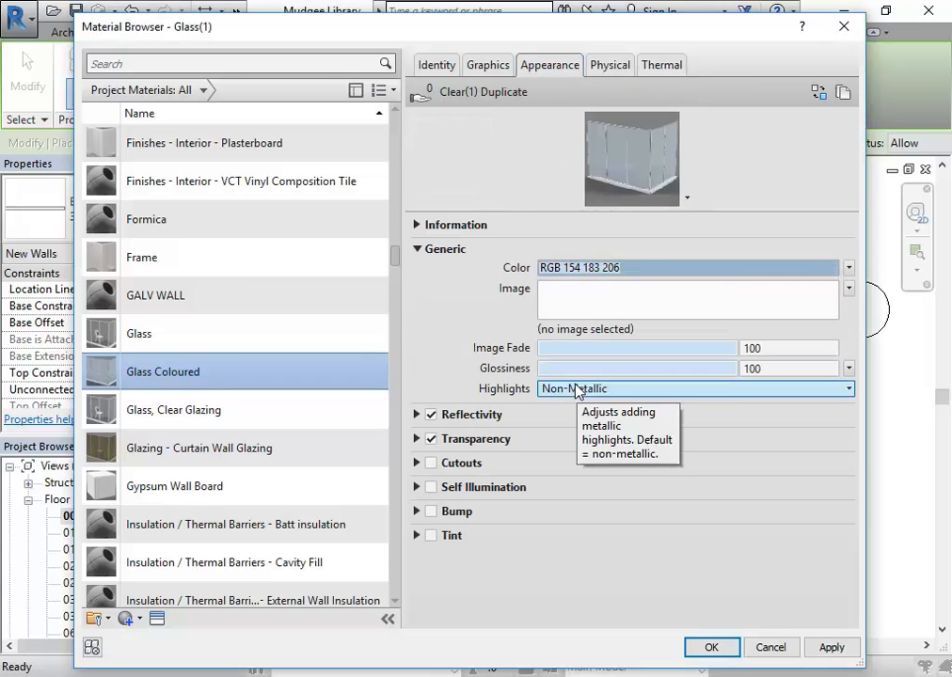
pyautogui.click(655, 271)
pyautogui.moveTo(681, 263); pyautogui.dragTo(682, 278)
pyautogui.click(550, 507)
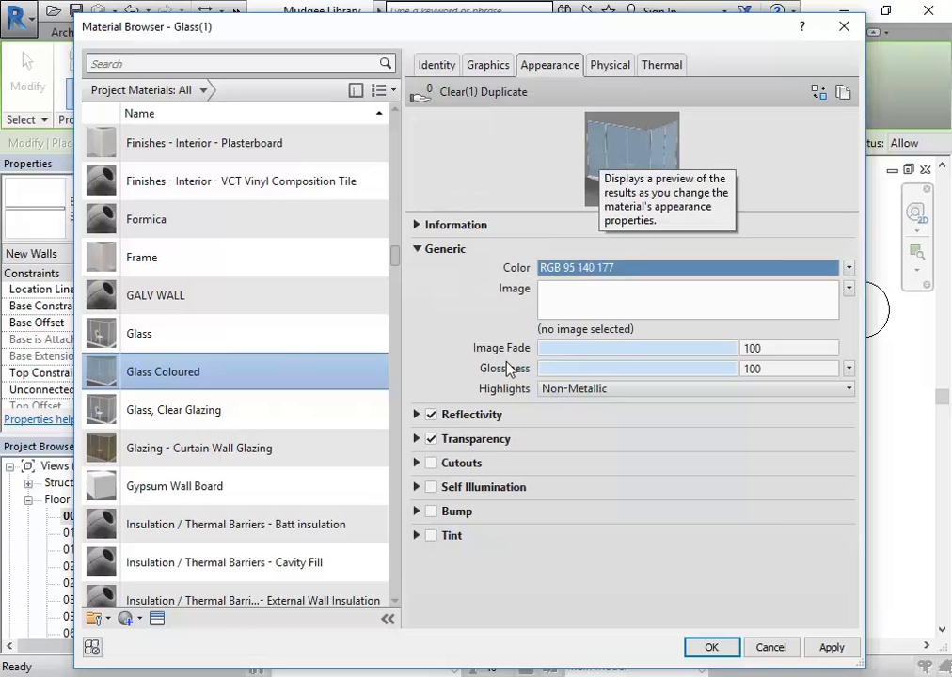
# - Enable the tint on the generic appearance and set the tint color to dark red, RGB 146 14 53
pyautogui.click(432, 536)
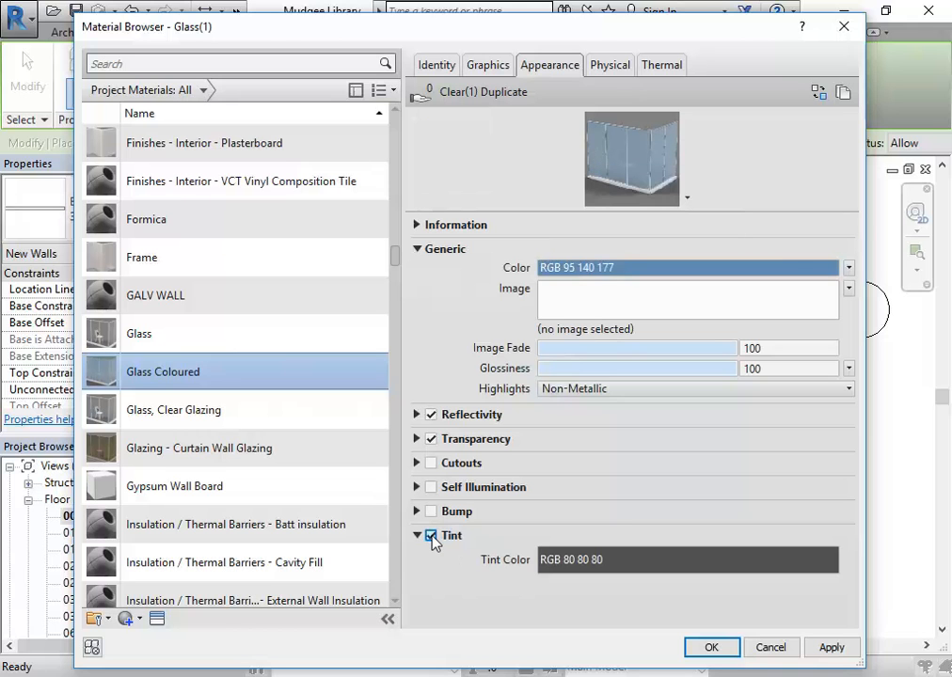
pyautogui.click(692, 557)
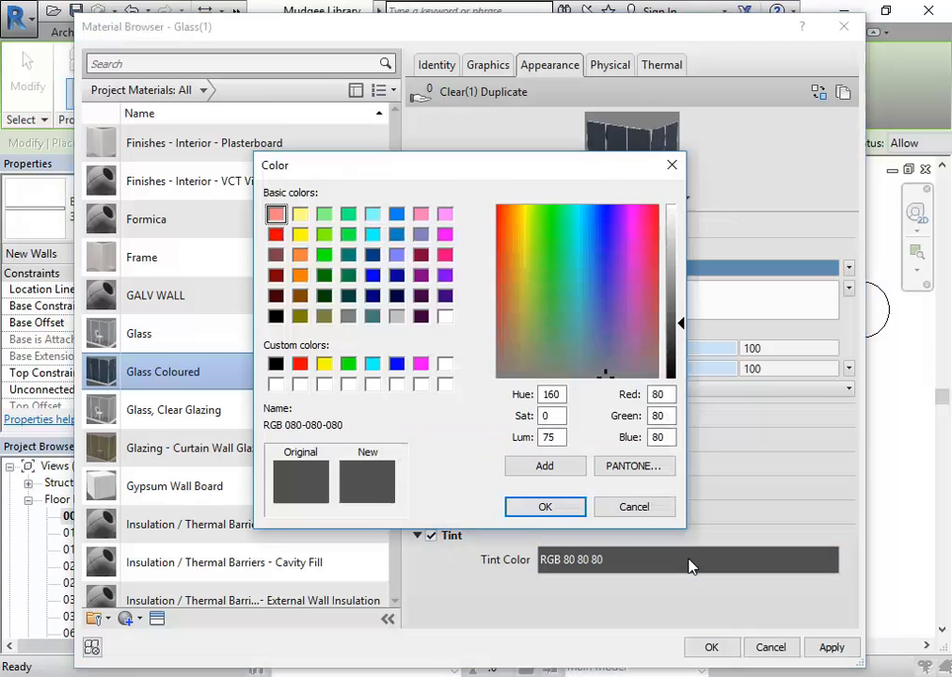
pyautogui.click(645, 237)
pyautogui.click(651, 235)
pyautogui.click(544, 508)
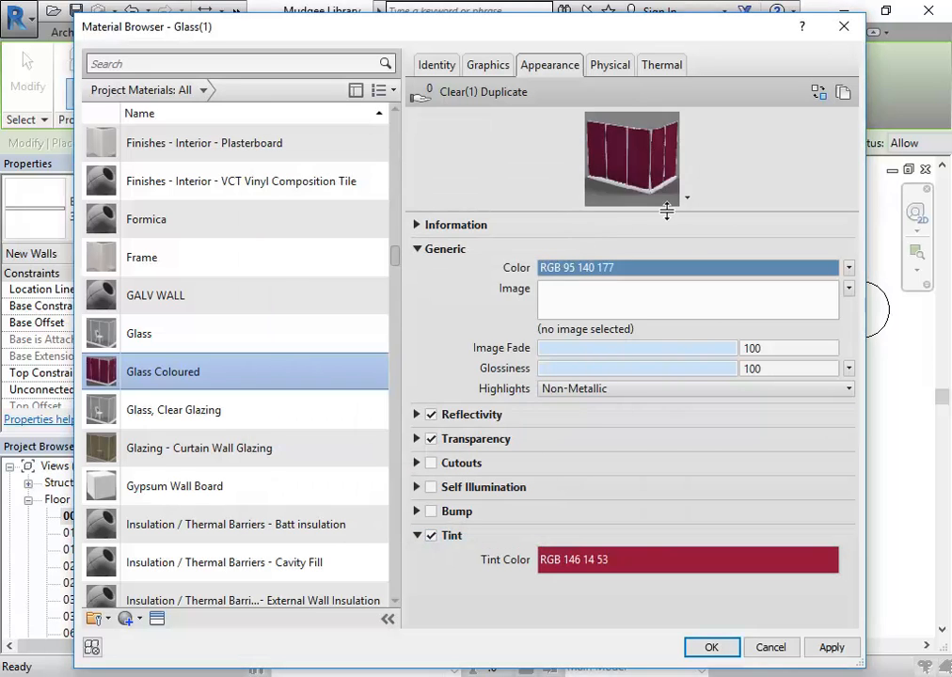
# - Enlarge the material preview slightly and turn off the appearance's tint
pyautogui.moveTo(714, 208); pyautogui.dragTo(693, 299)
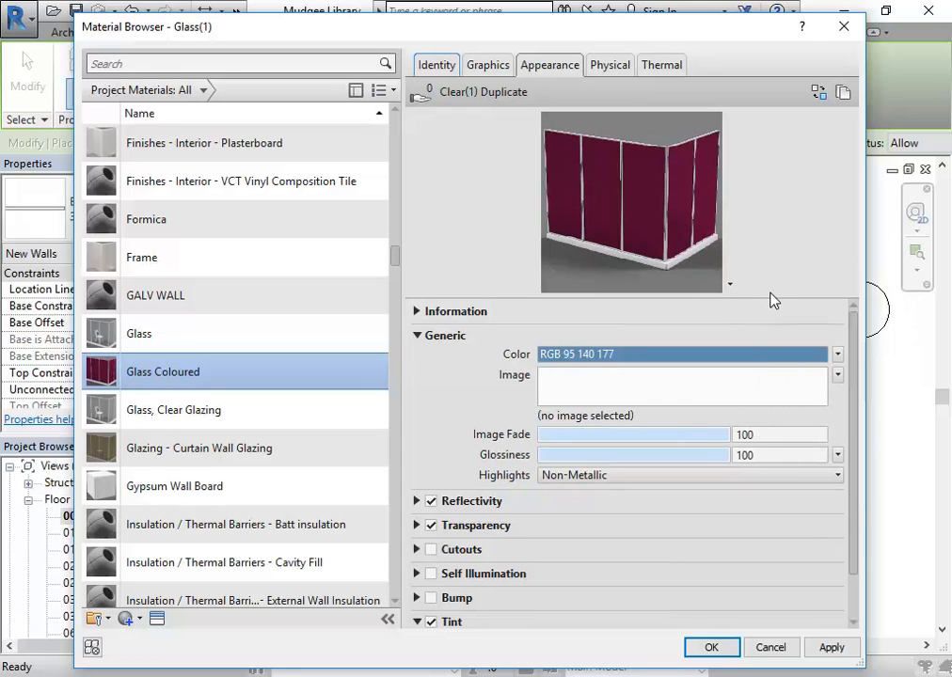
pyautogui.moveTo(769, 298); pyautogui.dragTo(770, 243)
pyautogui.click(430, 567)
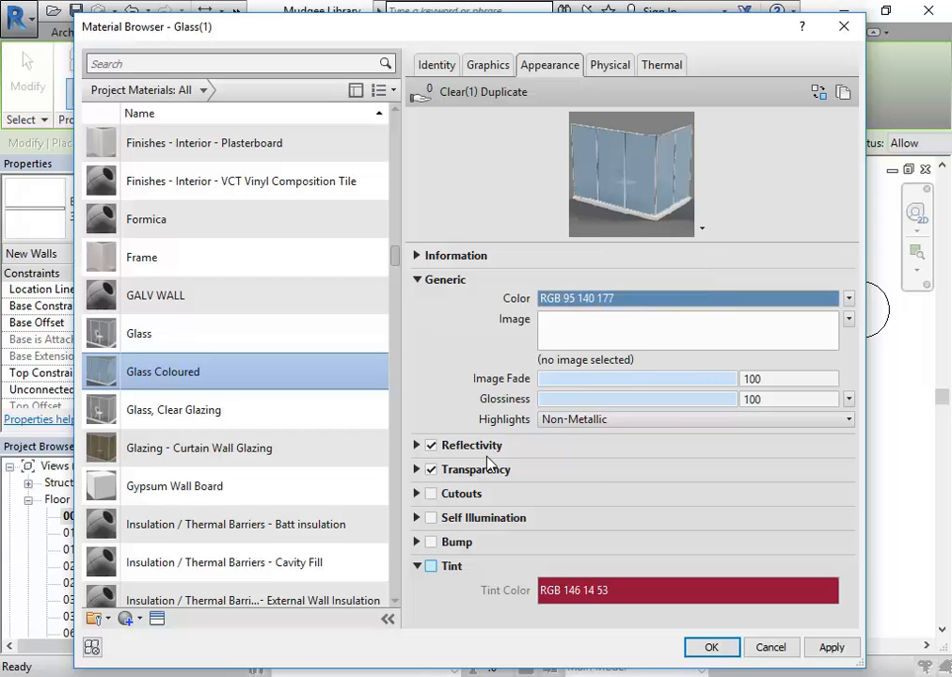
# - Set the transparency amount of the Glass Coloured appearance to 81 and its translucency to 81
pyautogui.click(417, 470)
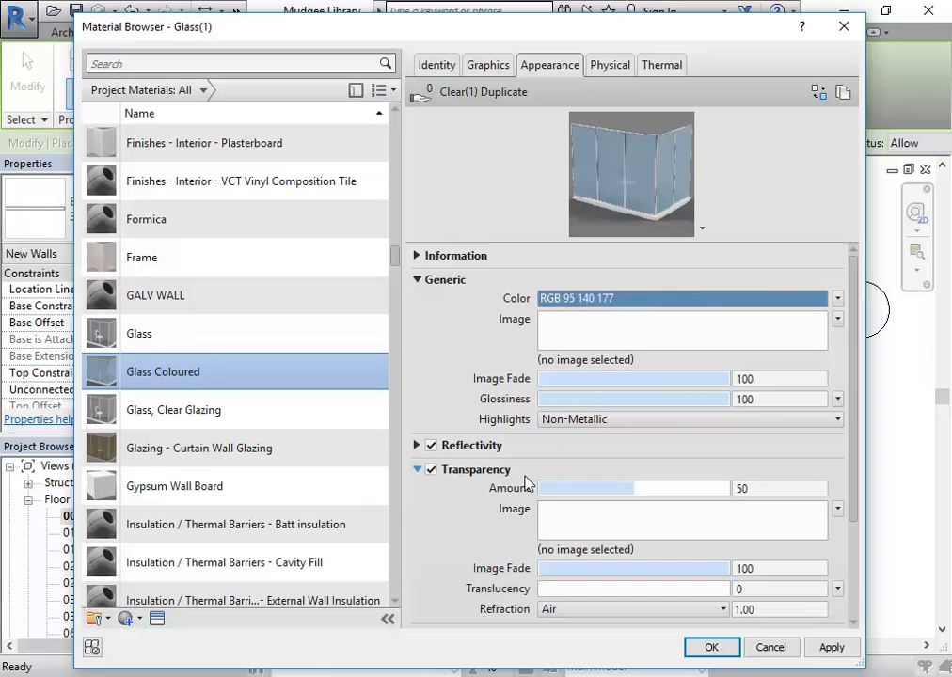
pyautogui.scroll(-3, 852, 378)
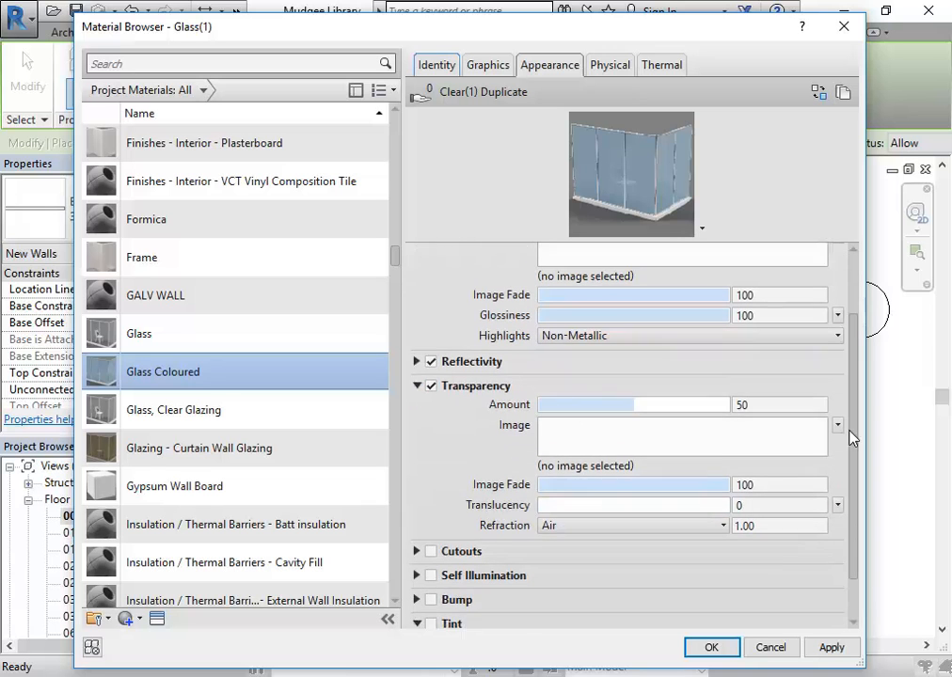
pyautogui.moveTo(641, 387)
pyautogui.mouseDown()
pyautogui.moveTo(610, 387)
pyautogui.moveTo(724, 387)
pyautogui.moveTo(557, 386)
pyautogui.moveTo(665, 386)
pyautogui.moveTo(640, 386)
pyautogui.mouseUp()
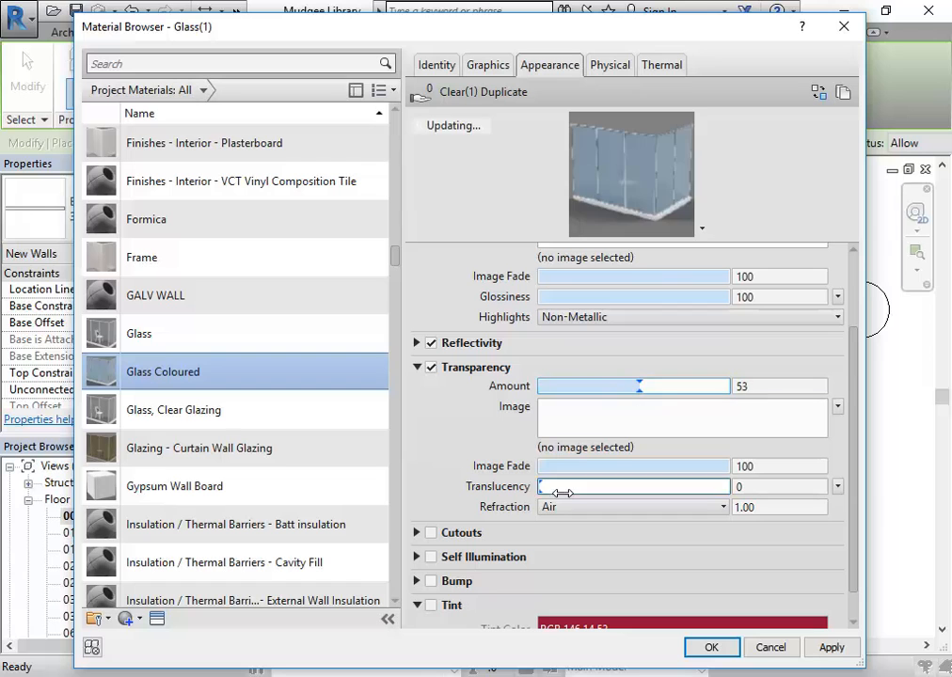
pyautogui.moveTo(541, 485); pyautogui.dragTo(641, 486)
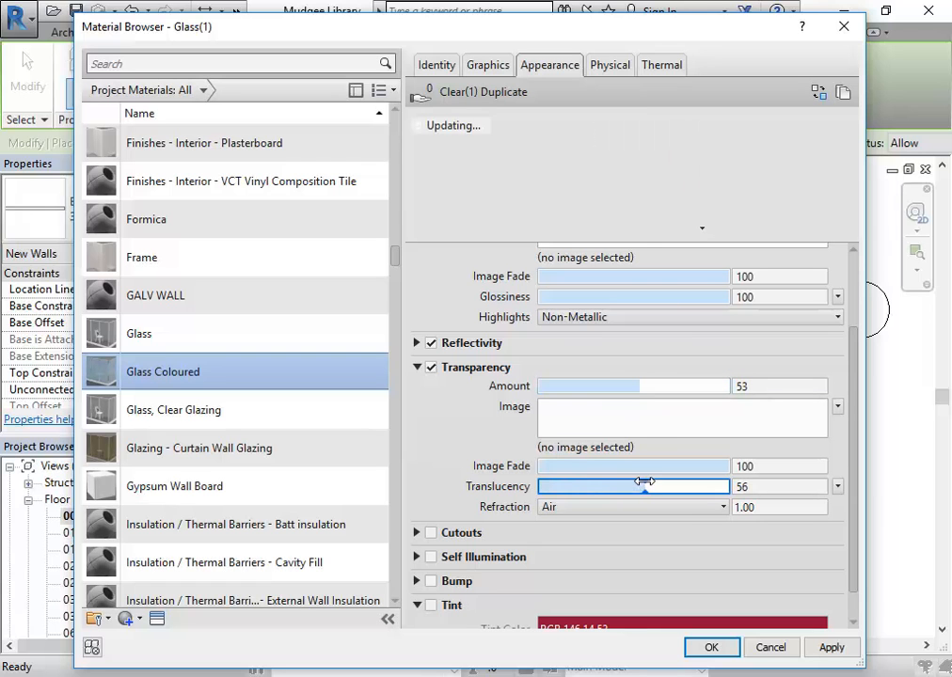
pyautogui.moveTo(647, 389); pyautogui.dragTo(692, 387)
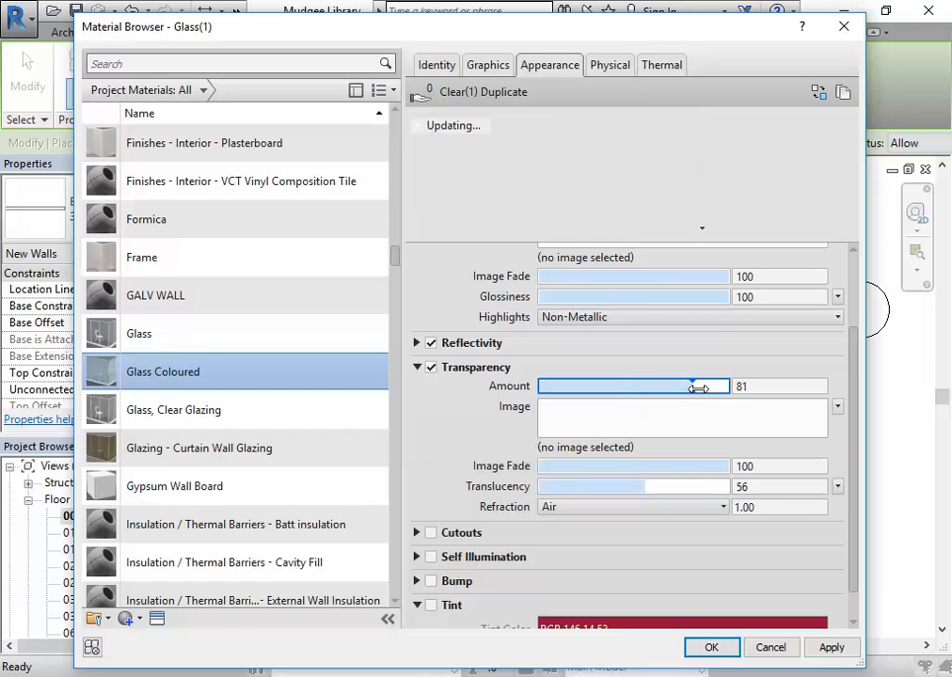
pyautogui.moveTo(648, 486); pyautogui.dragTo(678, 485)
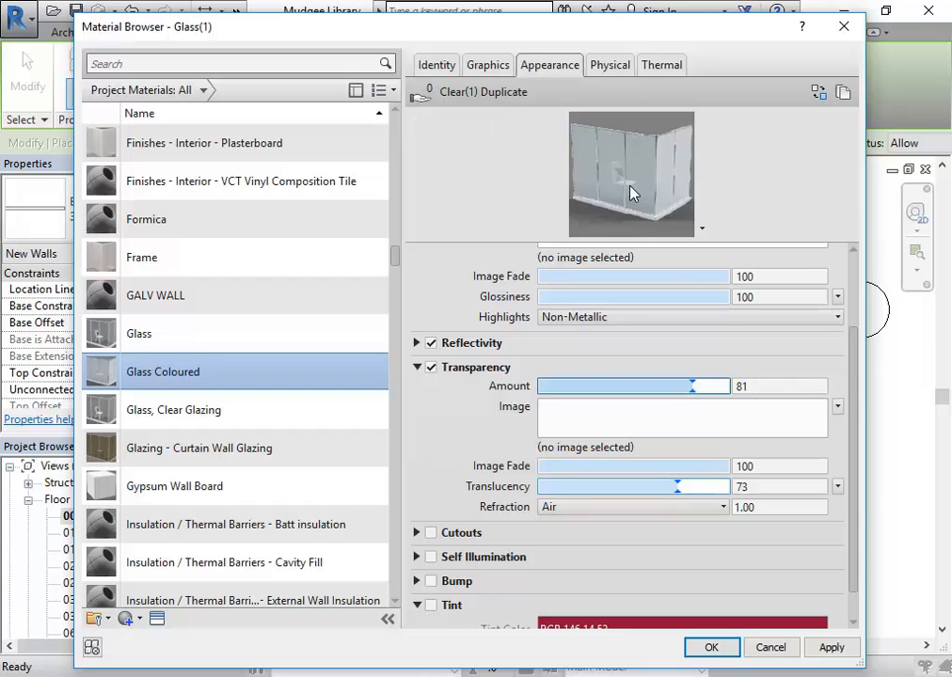
pyautogui.moveTo(678, 487)
pyautogui.mouseDown()
pyautogui.moveTo(707, 486)
pyautogui.moveTo(694, 487)
pyautogui.mouseUp()
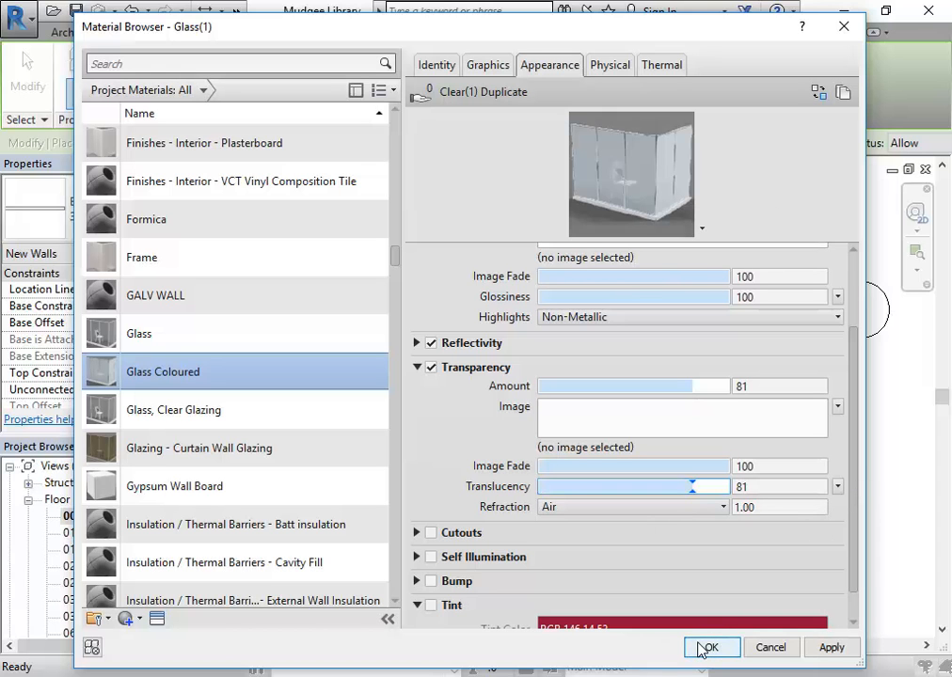
# - Set the oblique reflectivity of the Glass Coloured appearance to 85 and accept the material and wall type changes
pyautogui.click(418, 344)
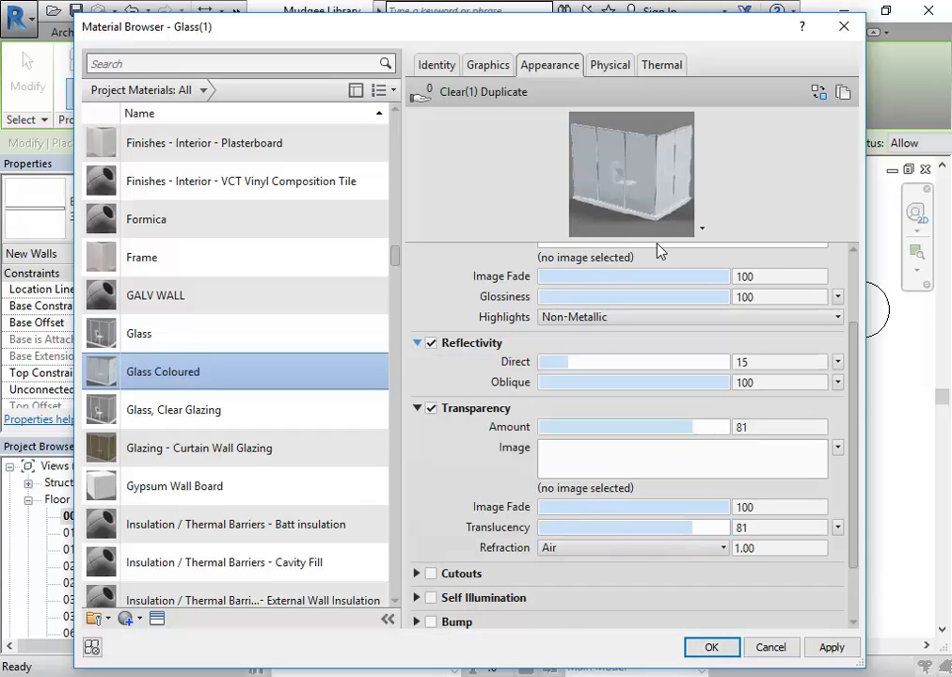
pyautogui.click(568, 365)
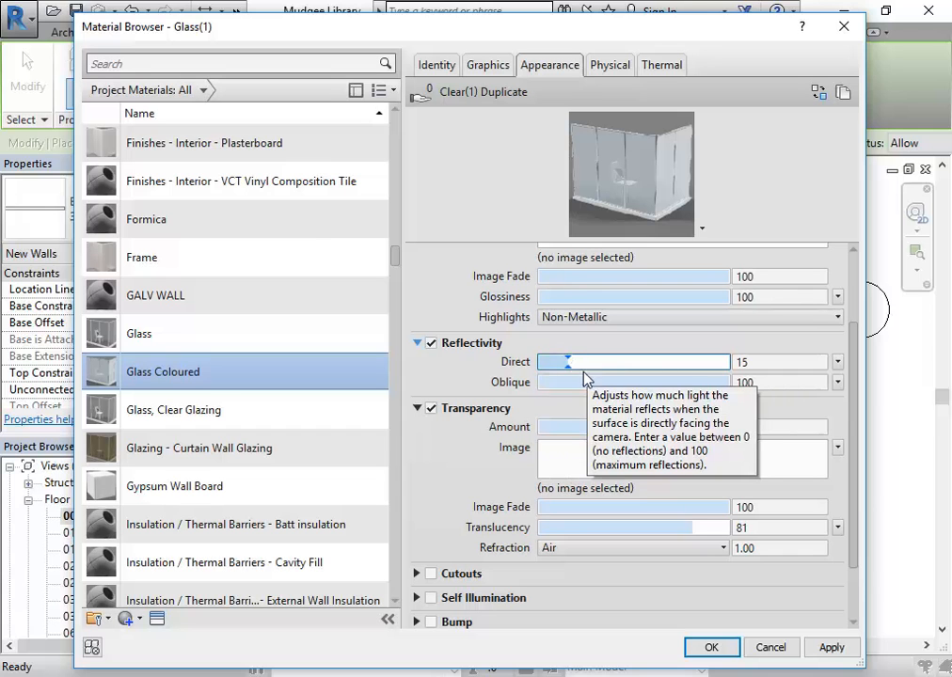
pyautogui.moveTo(728, 383); pyautogui.dragTo(701, 383)
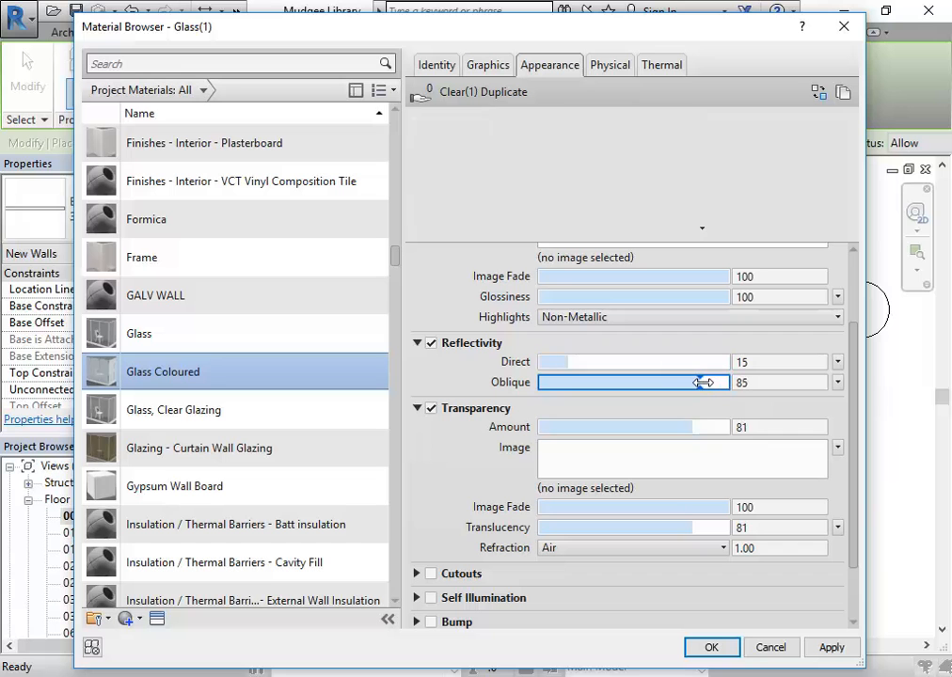
pyautogui.click(712, 648)
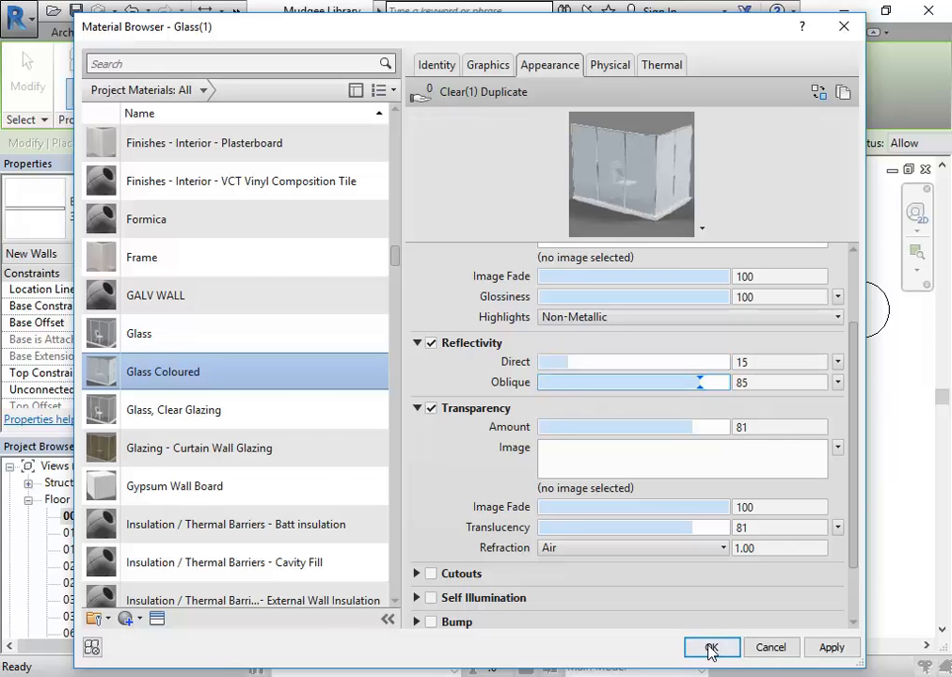
pyautogui.click(519, 558)
pyautogui.click(501, 556)
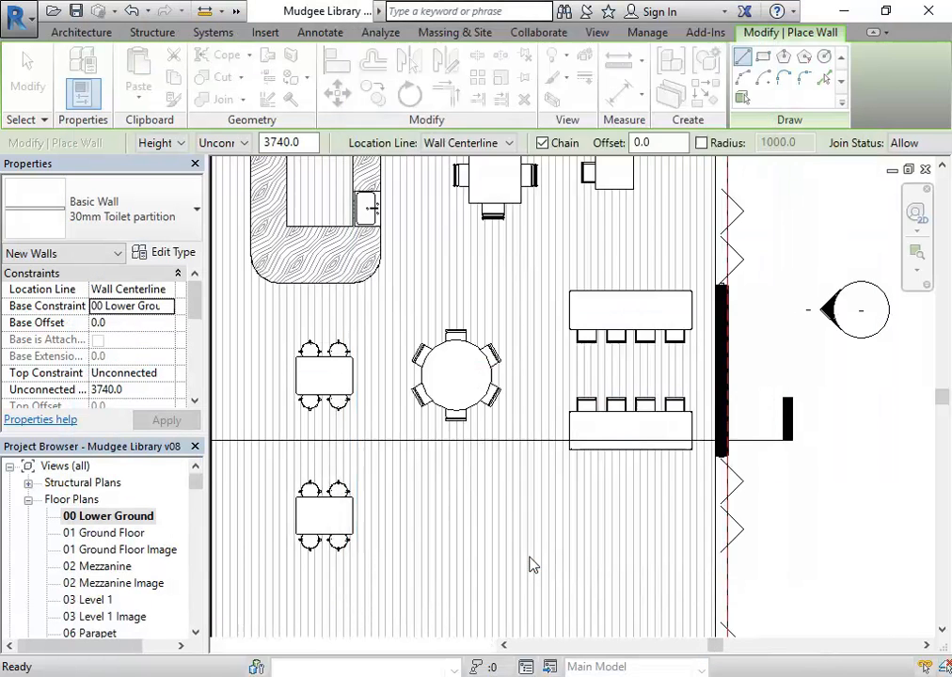
# - Draw a straight Glass Wall segment in the lower ground plan between the round table and the two bench counters
pyautogui.scroll(-3, 529, 557)
pyautogui.scroll(3, 520, 471)
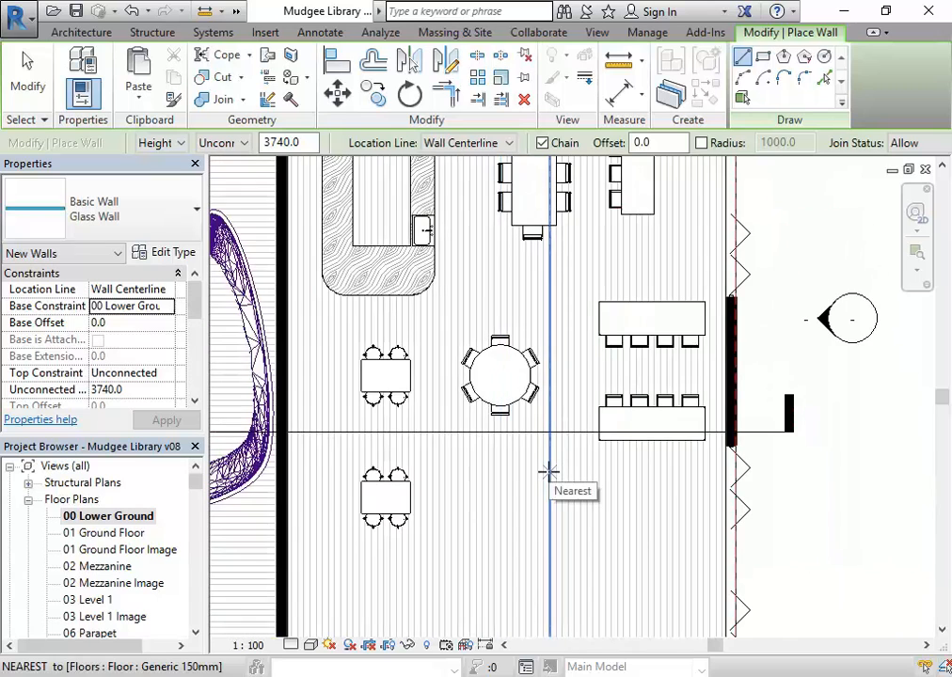
pyautogui.scroll(1, 613, 477)
pyautogui.moveTo(623, 451); pyautogui.dragTo(468, 358)
pyautogui.click(536, 282)
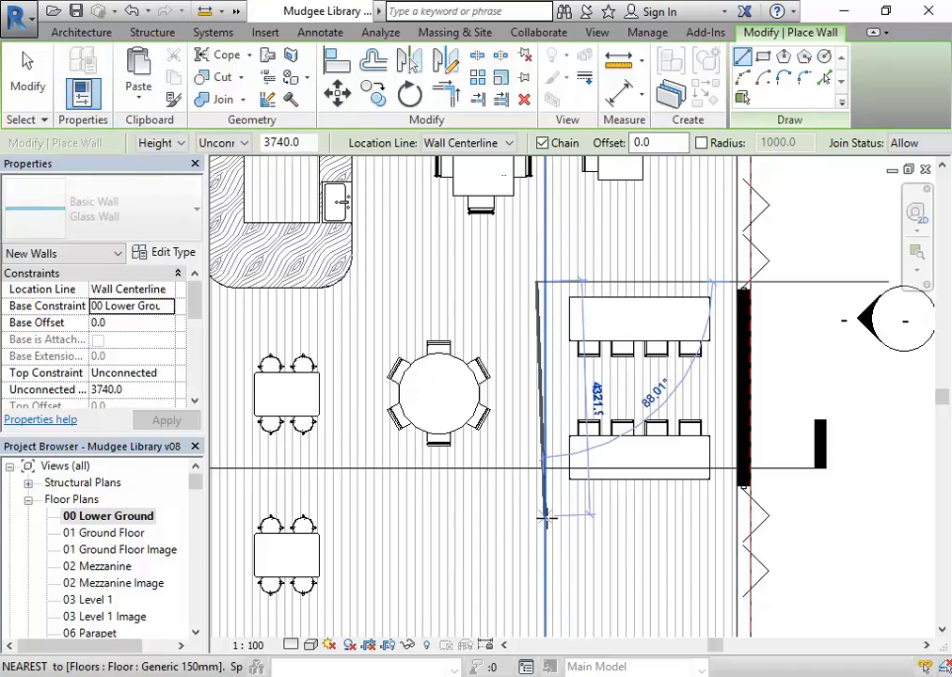
pyautogui.click(533, 492)
pyautogui.rightClick(490, 341)
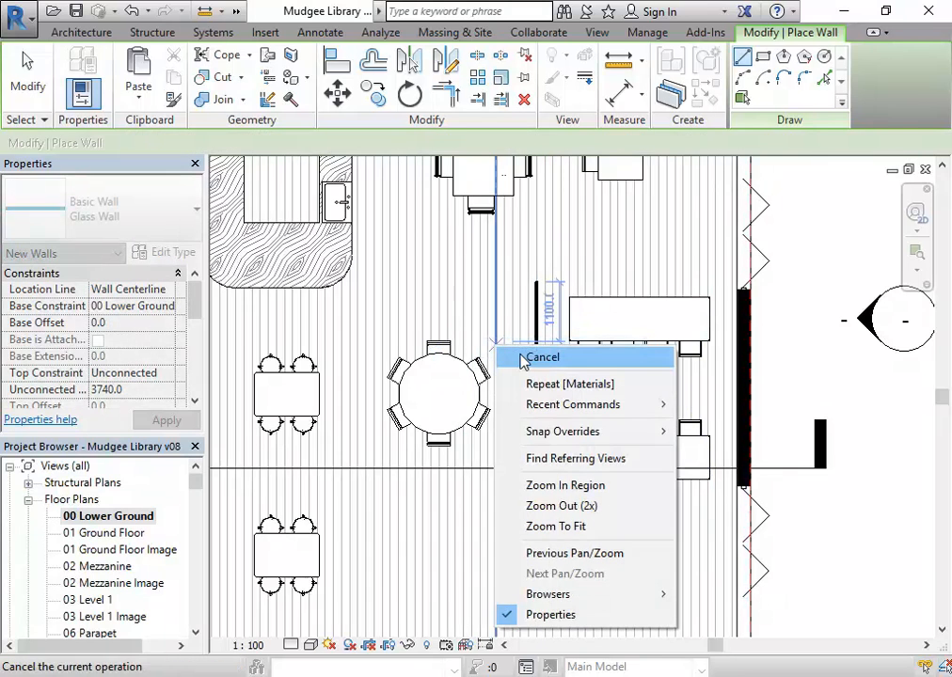
pyautogui.click(520, 361)
# - Close the lower ground and ground floor plan views to return to the perspective 3D view of the room
pyautogui.scroll(-2, 524, 377)
pyautogui.click(925, 169)
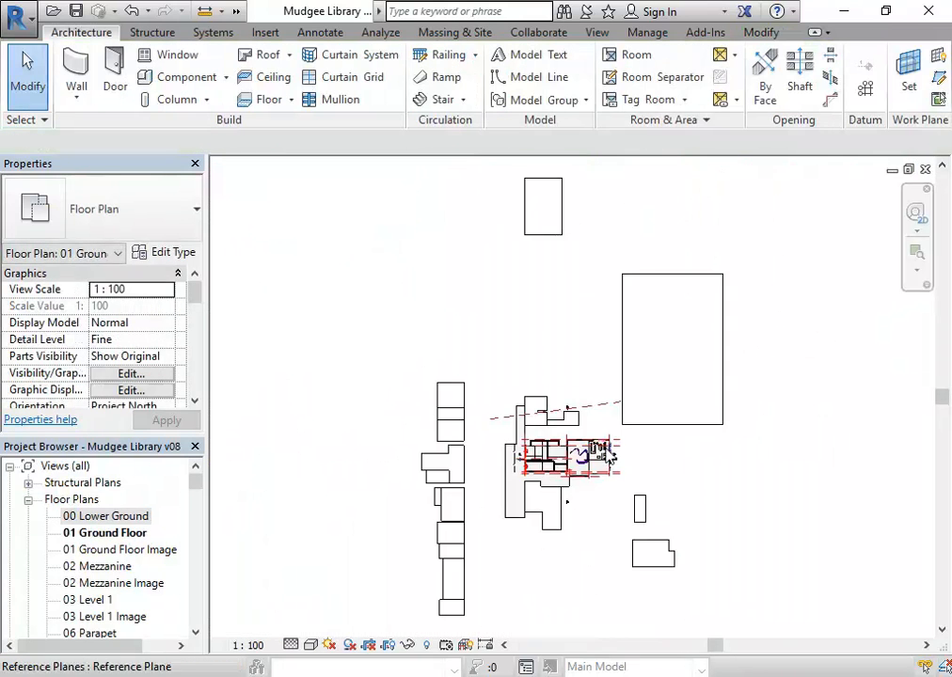
pyautogui.click(925, 169)
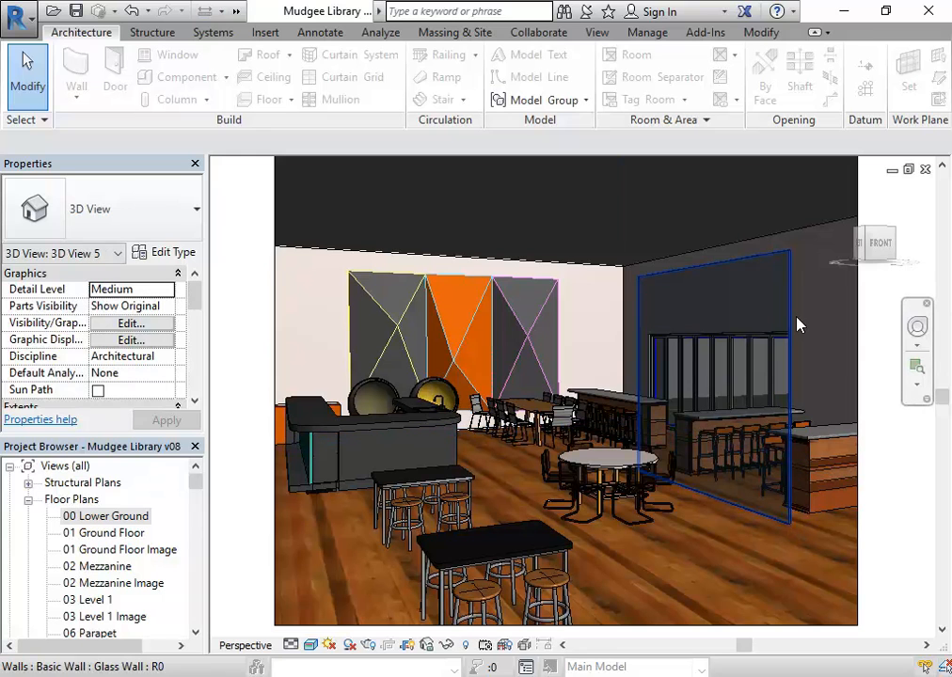
# - Try a base constraint of 03 Level 1 on the glass wall, and undo that change
pyautogui.click(750, 283)
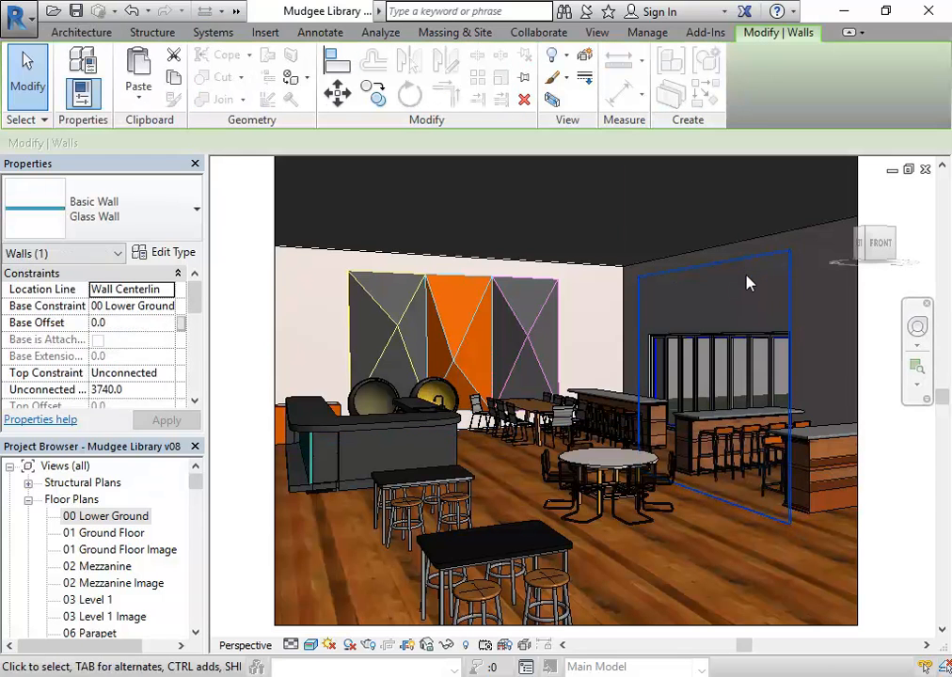
pyautogui.click(174, 306)
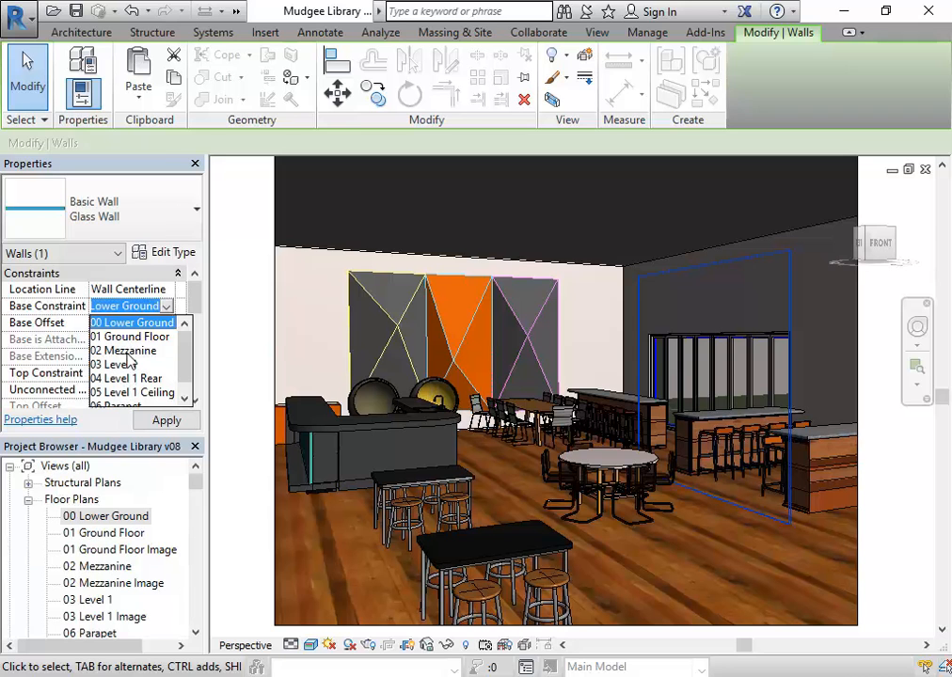
pyautogui.click(125, 365)
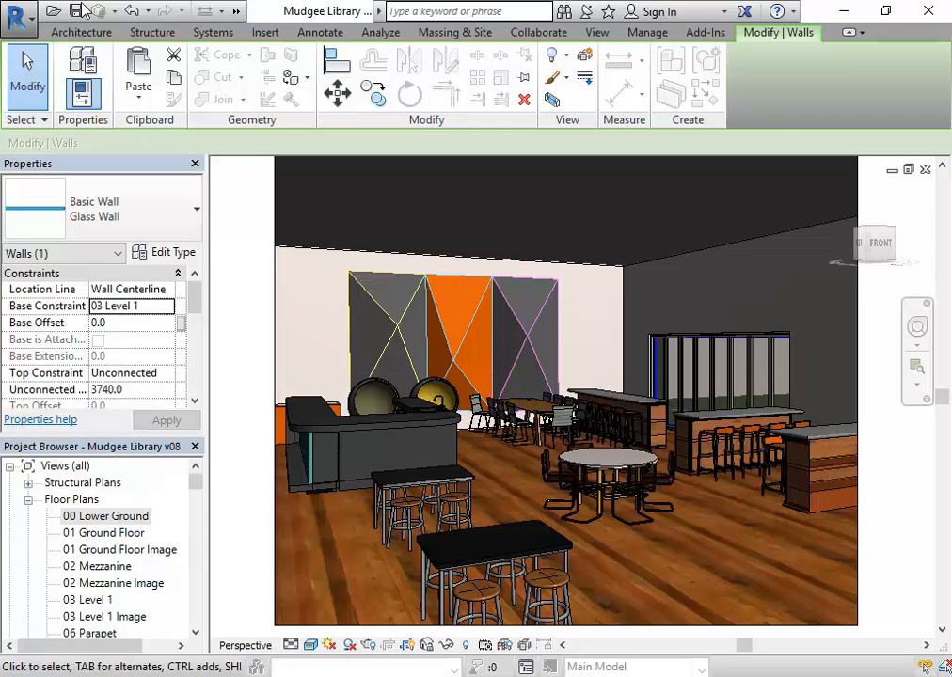
pyautogui.click(132, 10)
# - Set the glass wall's top constraint to Up to level: 03 Level 1 and deselect the wall
pyautogui.click(170, 374)
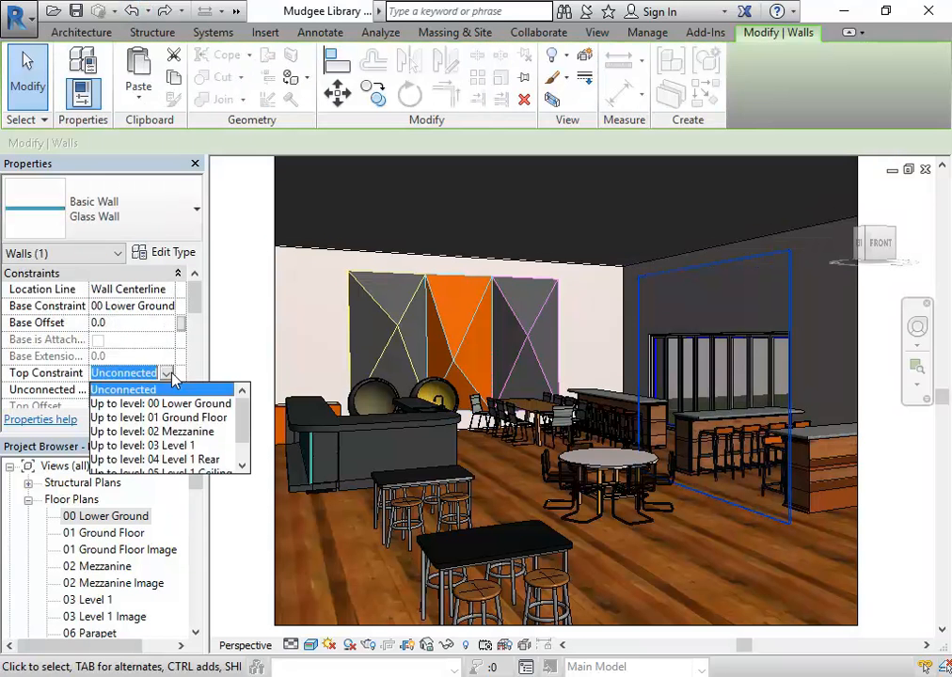
pyautogui.click(153, 446)
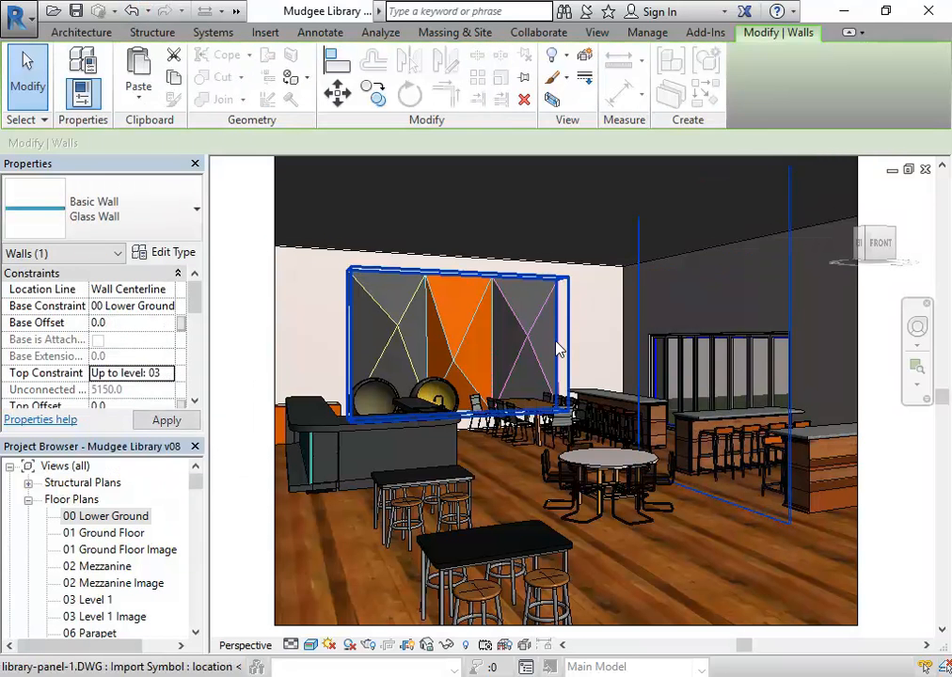
pyautogui.press('Escape')
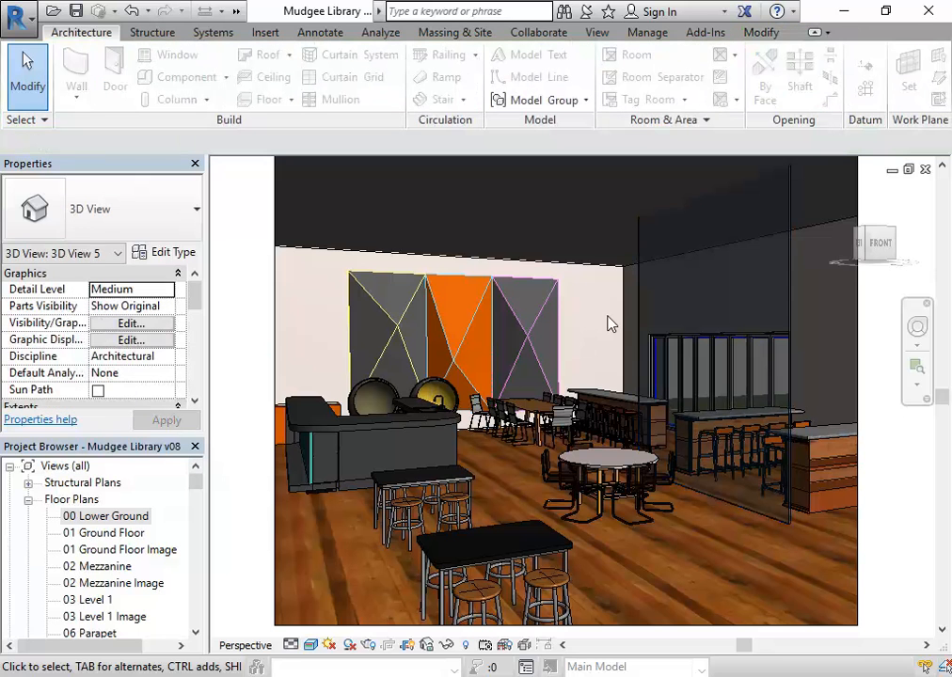
# - Start a rendering of the perspective view using the Interior: Sun only lighting scheme
pyautogui.click(367, 645)
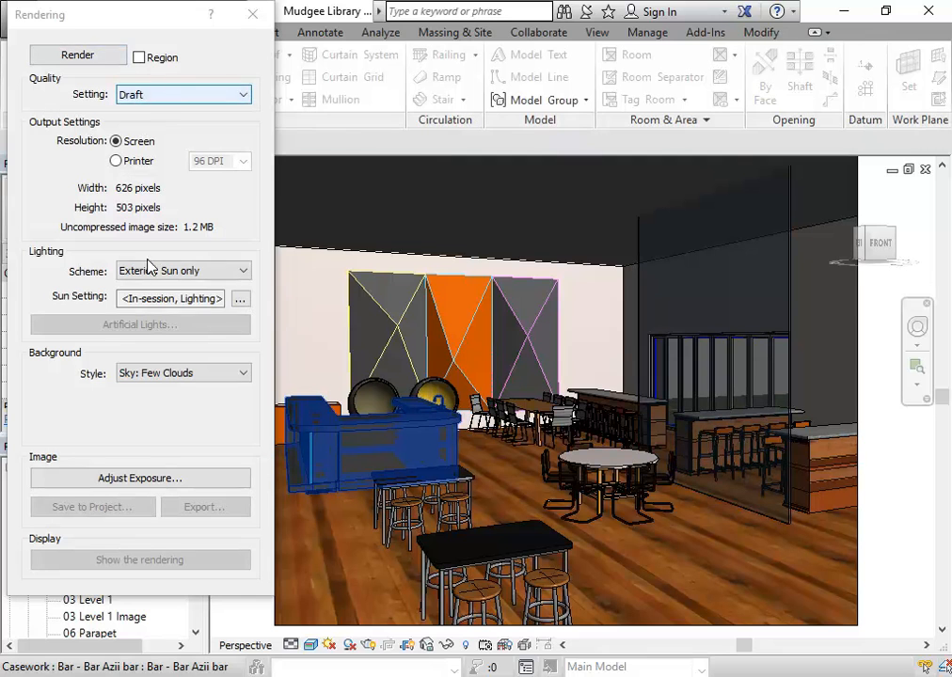
pyautogui.click(178, 271)
pyautogui.click(178, 273)
pyautogui.click(178, 273)
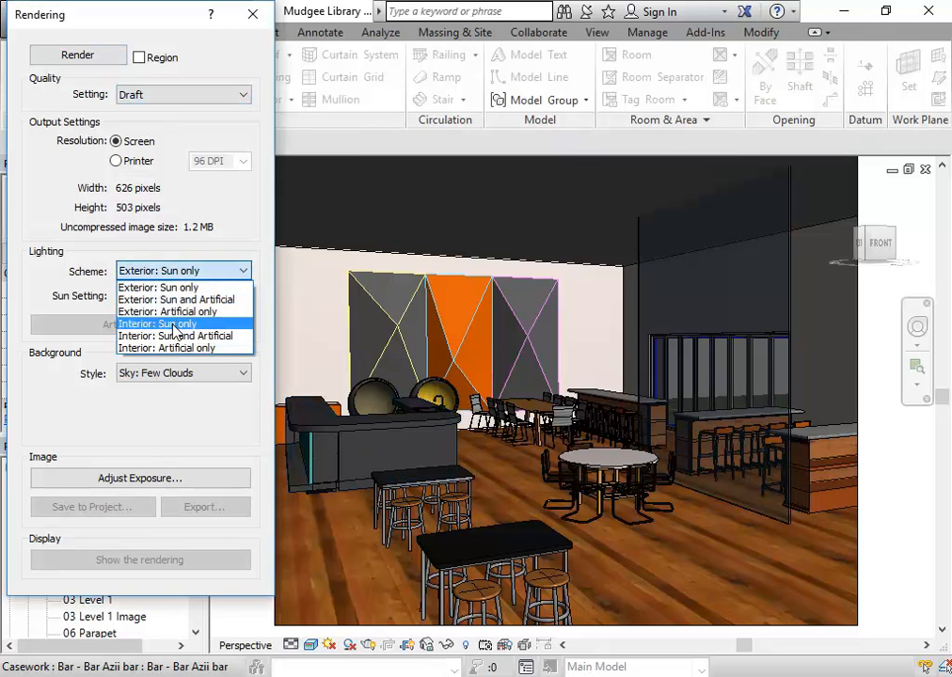
pyautogui.click(160, 324)
pyautogui.click(83, 58)
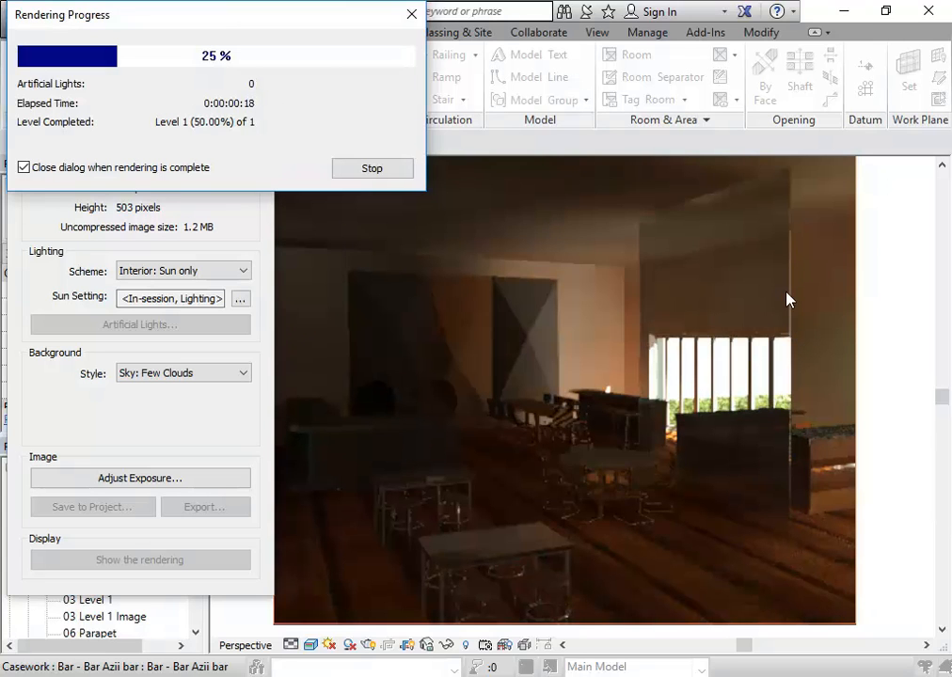
# - Stop the rendering in progress and return to the model display of the room
pyautogui.click(374, 170)
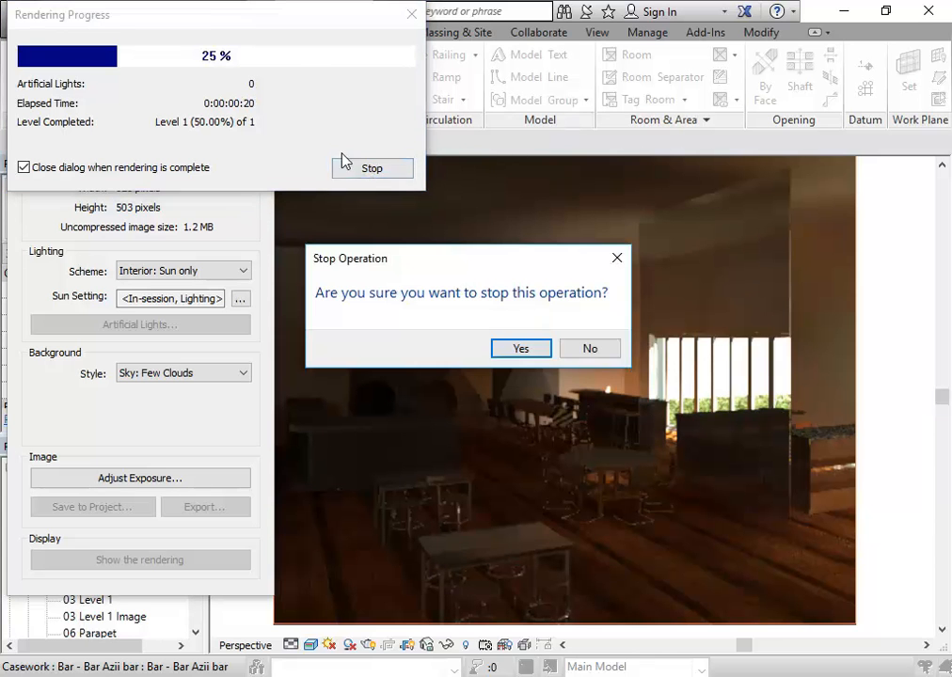
pyautogui.click(522, 349)
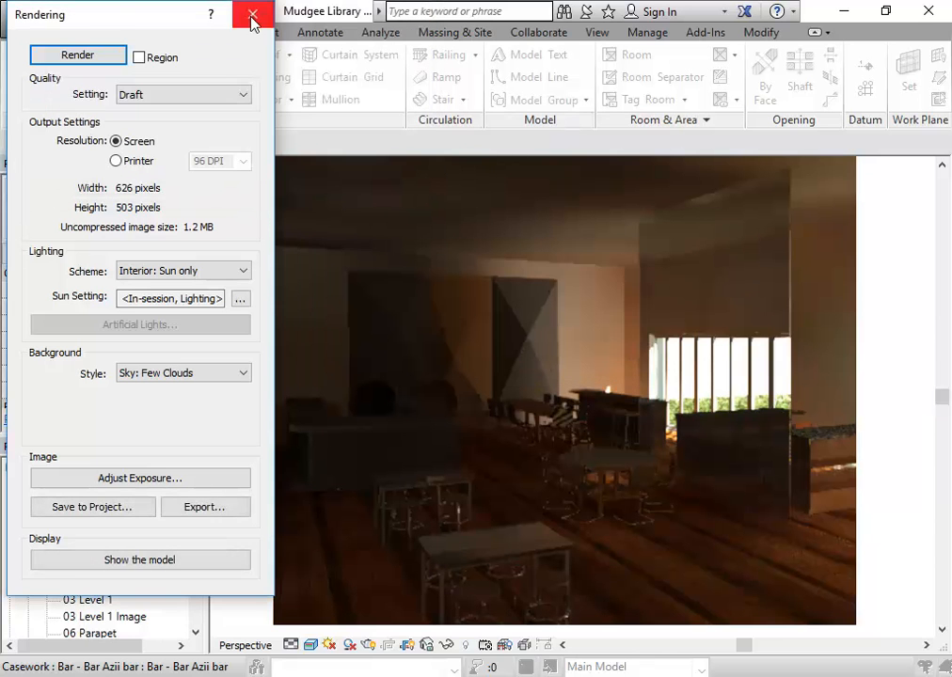
pyautogui.click(248, 17)
# - Open the appearance settings of the Glass Coloured material from the Glass Wall type's layer structure
pyautogui.click(640, 275)
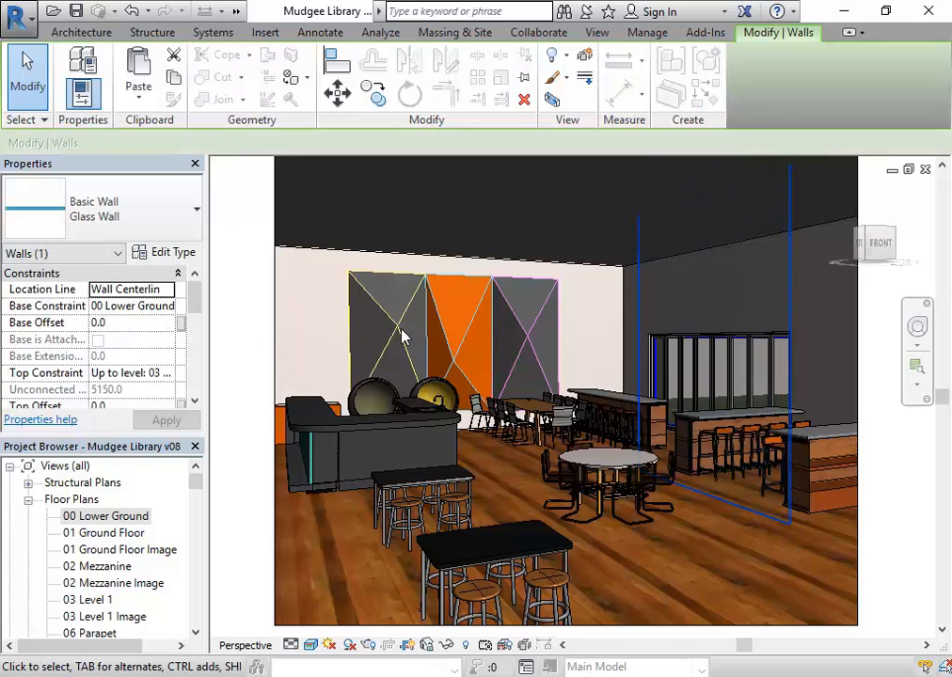
pyautogui.click(168, 254)
pyautogui.click(636, 225)
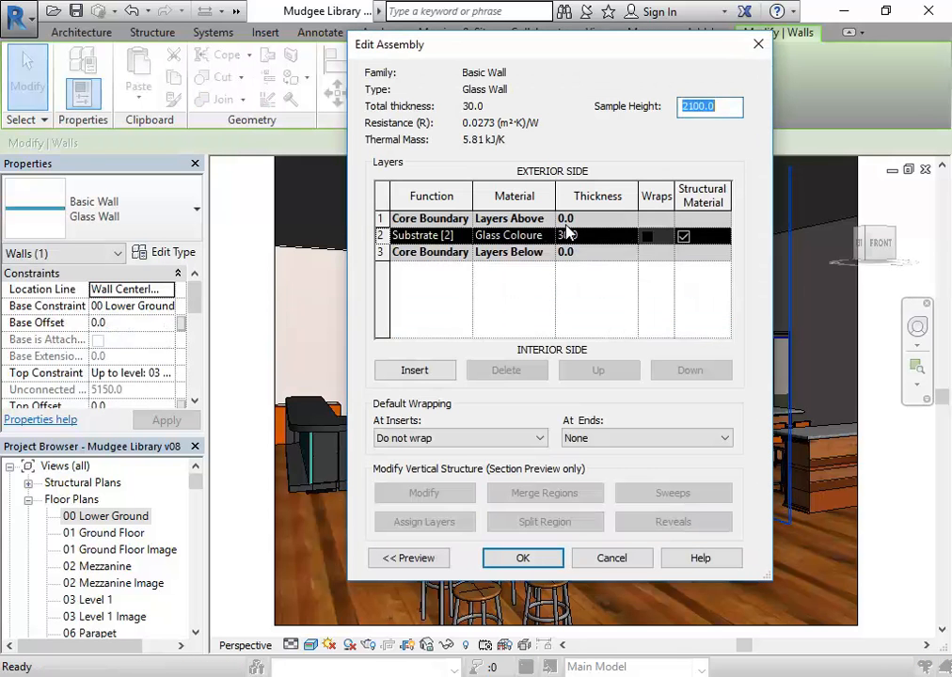
pyautogui.click(553, 237)
pyautogui.click(549, 236)
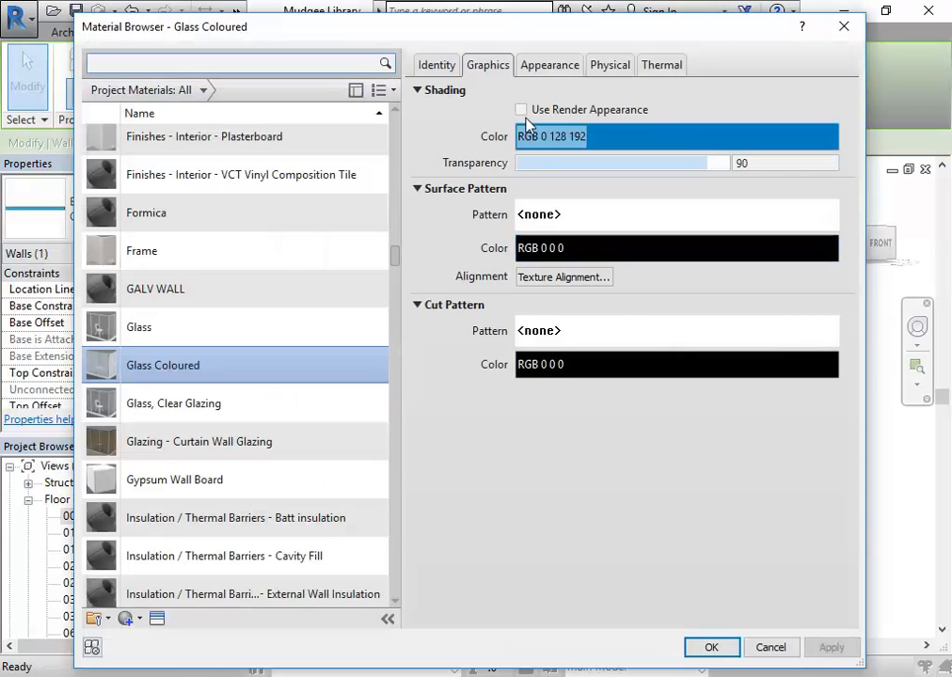
pyautogui.click(553, 66)
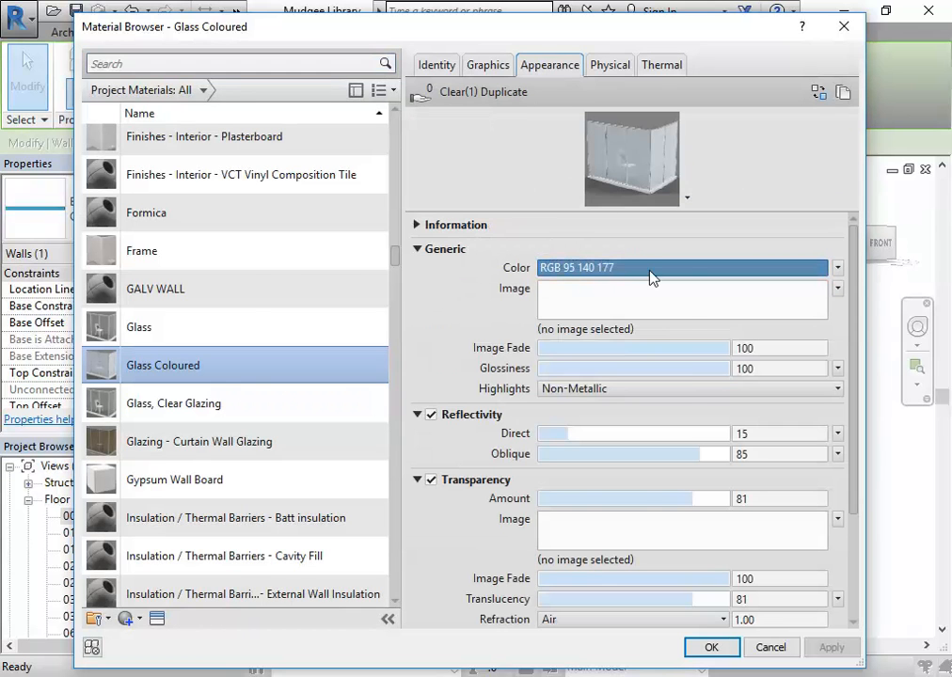
# - Darken the Glass Coloured appearance colour to RGB 24 38 50 and accept the material and wall type changes
pyautogui.click(649, 269)
pyautogui.moveTo(681, 287); pyautogui.dragTo(680, 360)
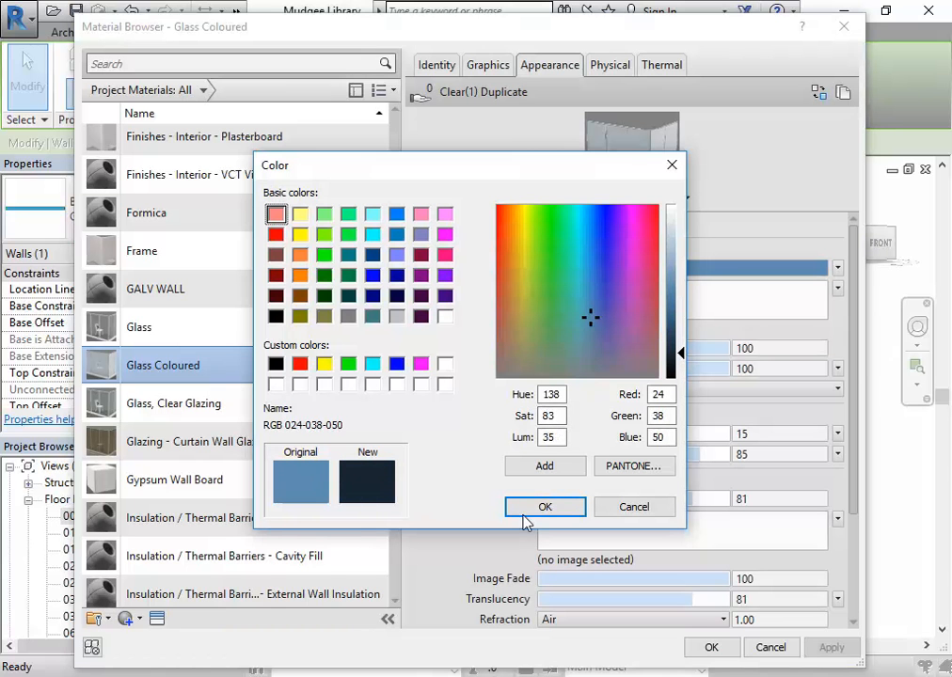
pyautogui.click(546, 508)
pyautogui.click(711, 649)
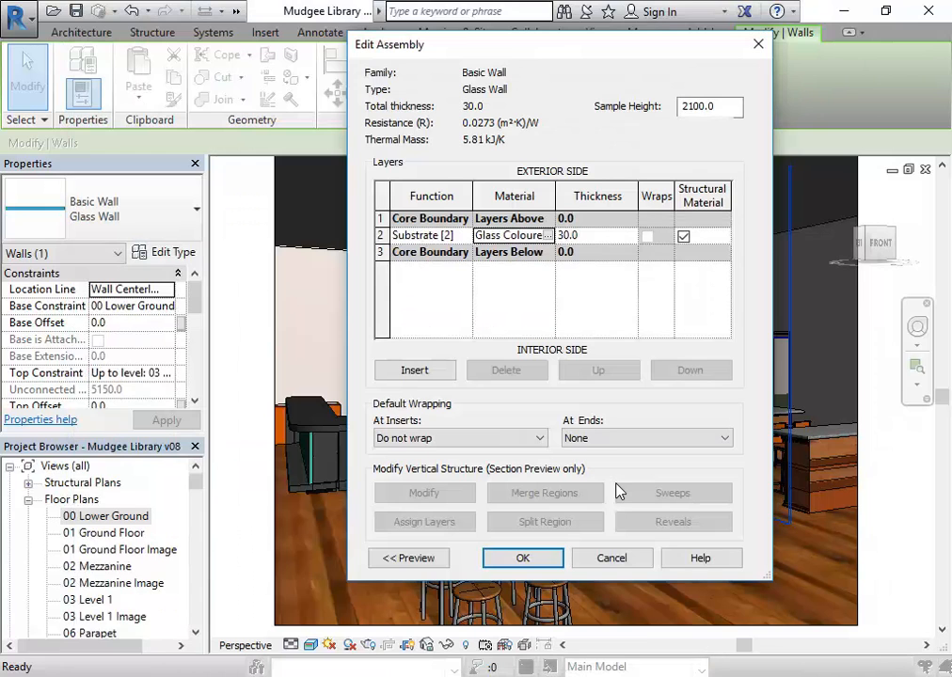
pyautogui.click(529, 561)
pyautogui.click(515, 557)
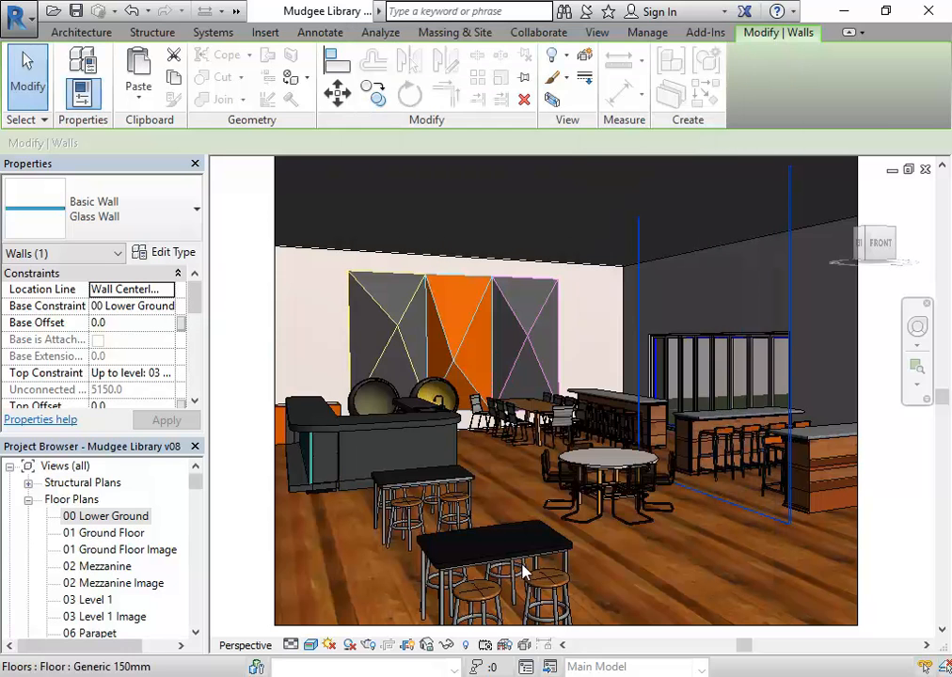
pyautogui.click(323, 322)
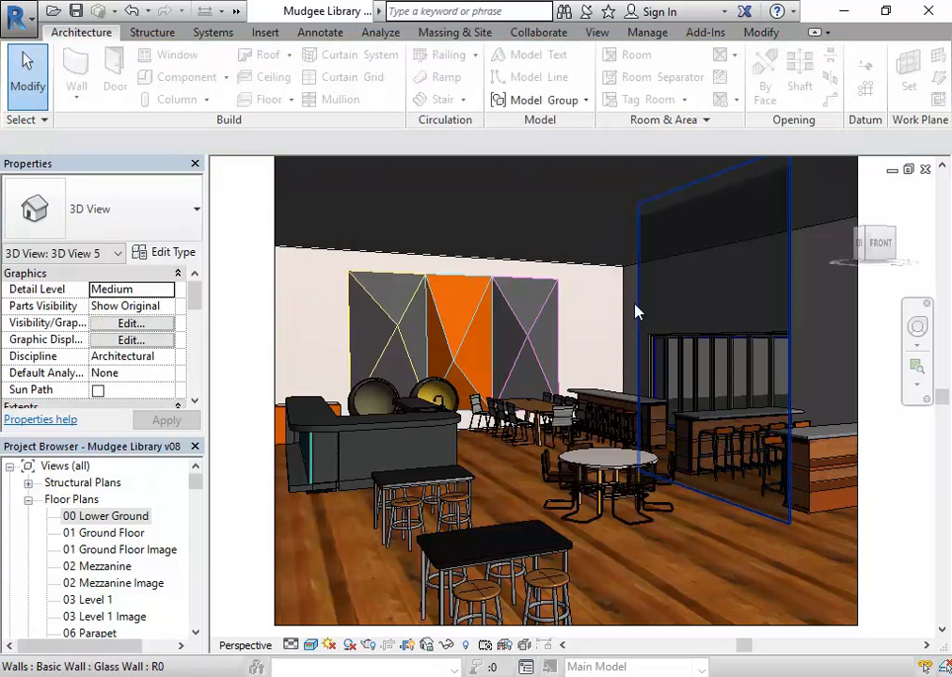
# - Render the perspective view again to check the darker glass wall, and return to the model display
pyautogui.click(368, 644)
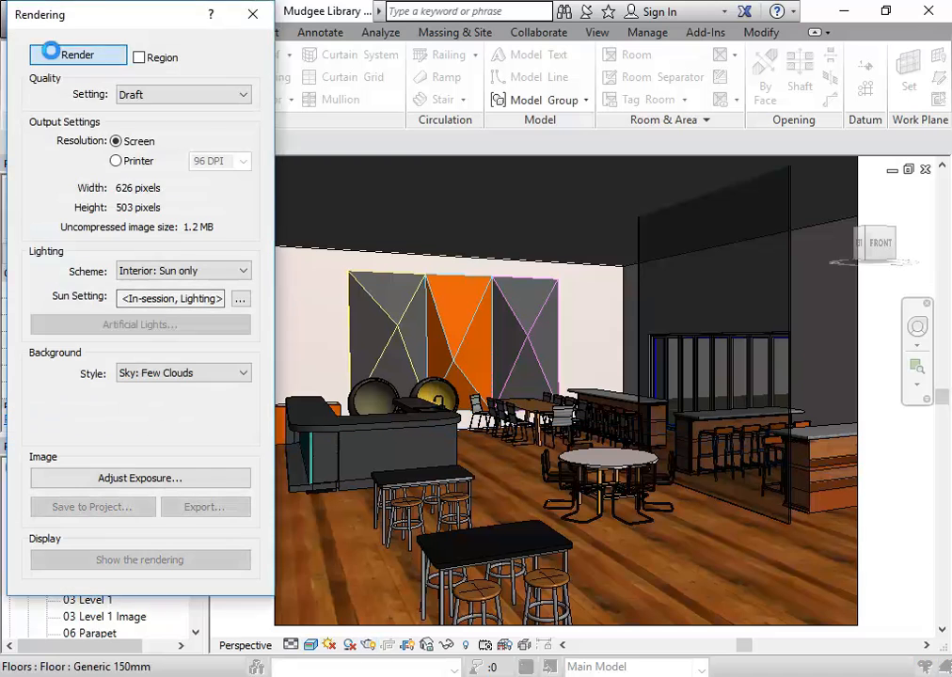
pyautogui.click(50, 51)
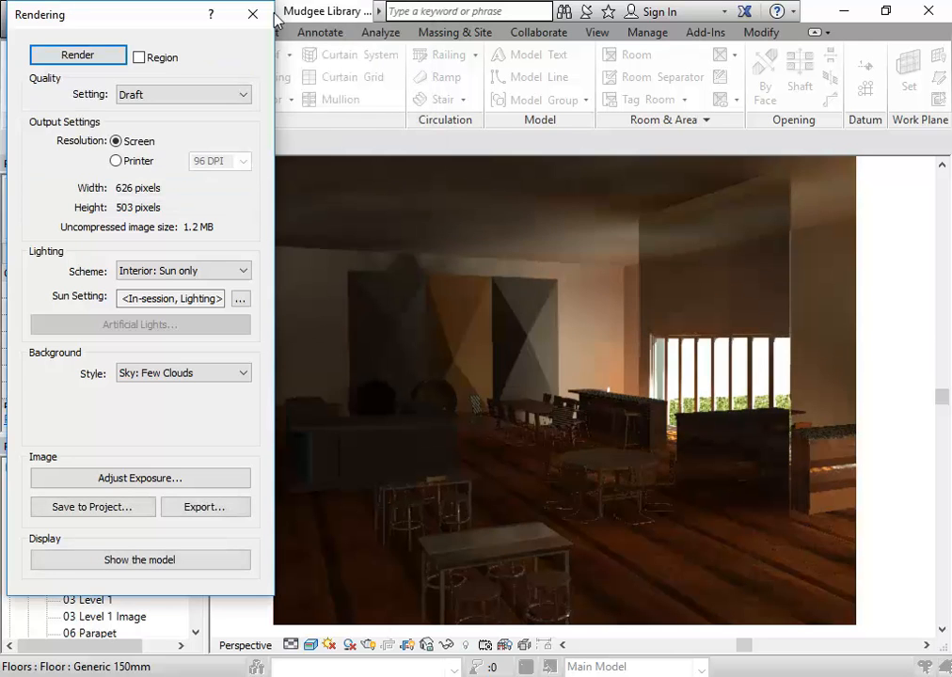
pyautogui.click(253, 14)
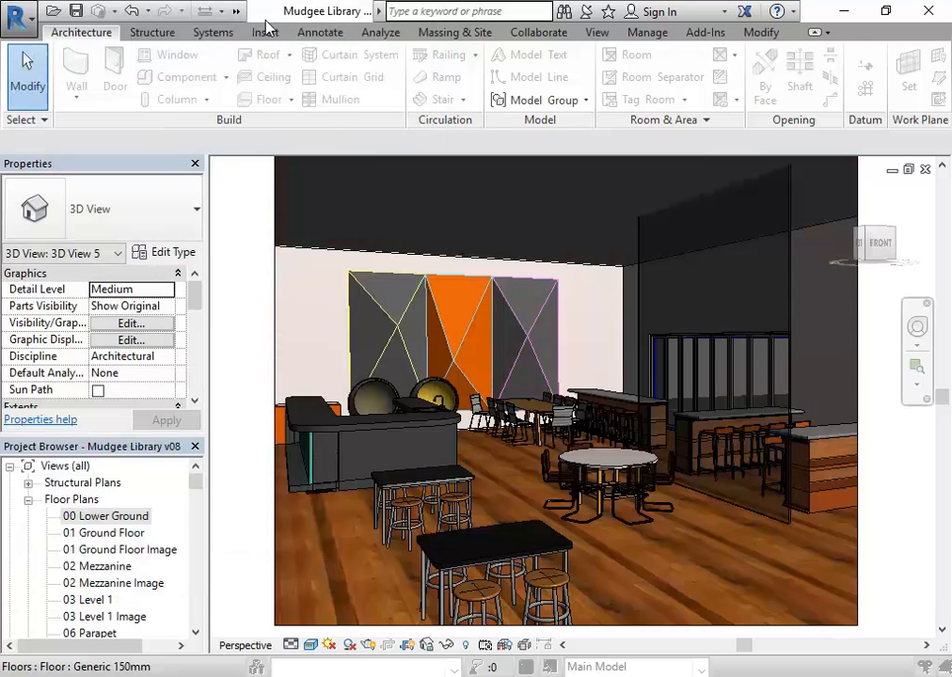
# - Open the 00 Lower Ground floor plan and examine the library building with its furnished room
pyautogui.doubleClick(103, 519)
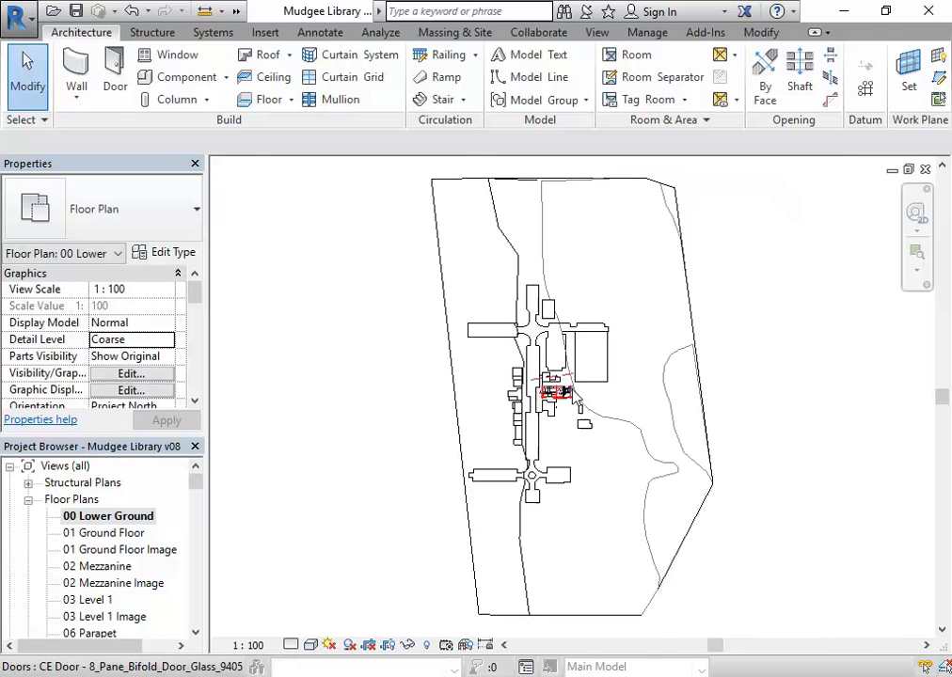
pyautogui.scroll(10, 574, 402)
pyautogui.scroll(3, 562, 432)
pyautogui.scroll(-3, 482, 571)
pyautogui.moveTo(485, 570); pyautogui.dragTo(587, 512)
# - Open the {3D} Copy 1 view and frame the blank wall behind the bar, beside the yellow faceted panel
pyautogui.moveTo(193, 481); pyautogui.dragTo(195, 520)
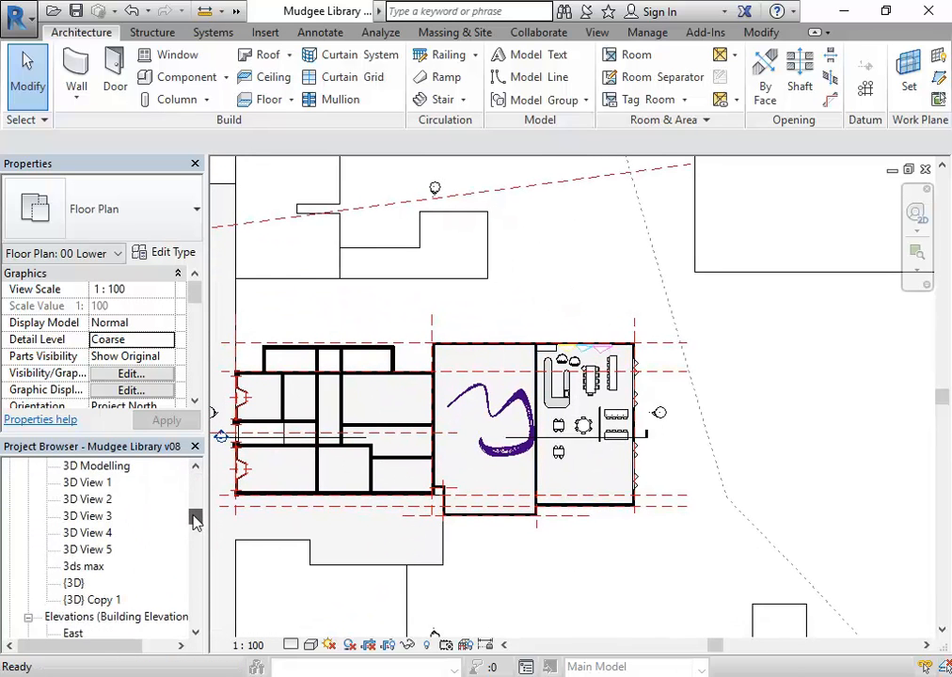
pyautogui.doubleClick(93, 602)
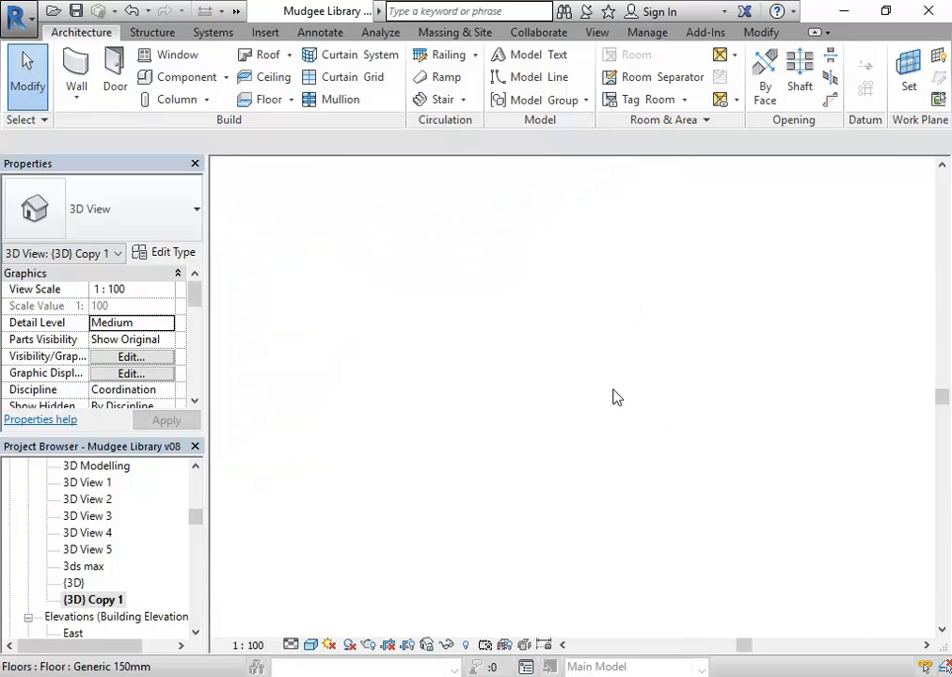
pyautogui.scroll(-2, 616, 402)
pyautogui.scroll(4, 583, 354)
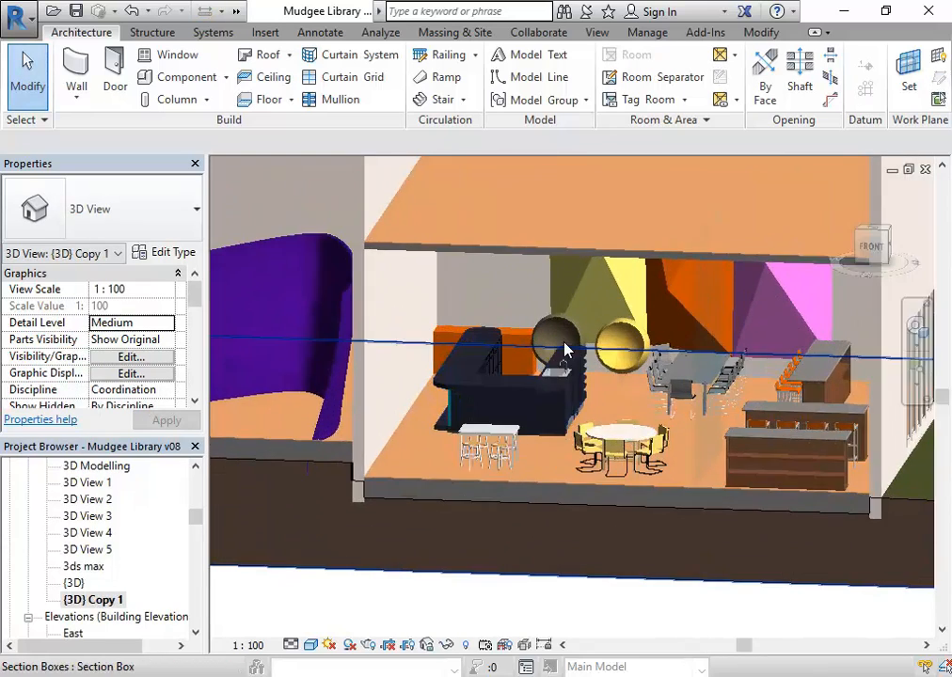
pyautogui.moveTo(584, 340); pyautogui.dragTo(596, 302)
pyautogui.scroll(1, 623, 314)
pyautogui.moveTo(517, 254); pyautogui.dragTo(522, 374)
pyautogui.scroll(2, 538, 346)
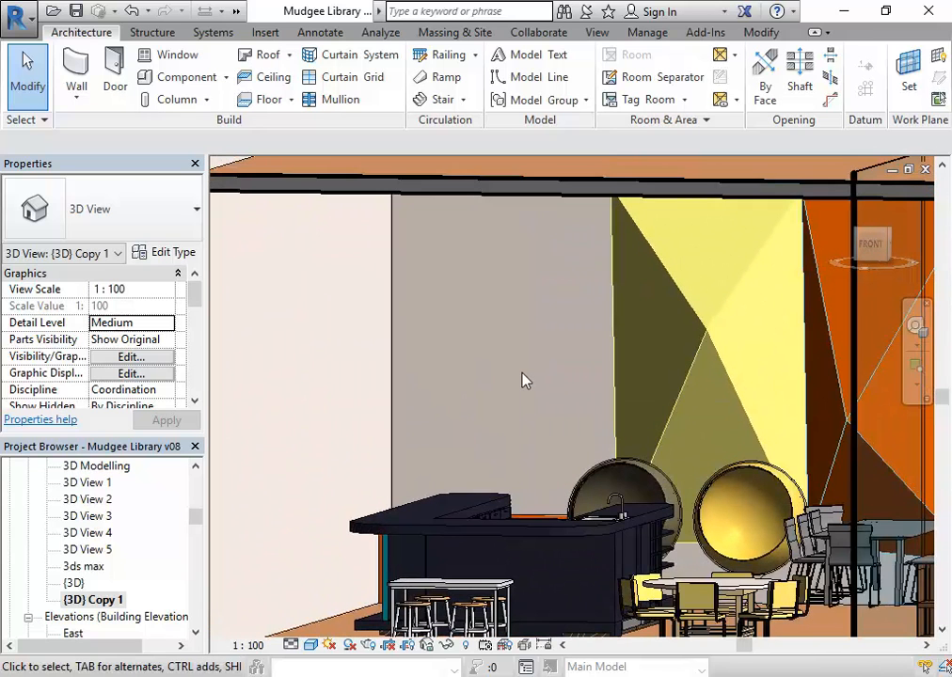
# - Create a new decal type named Poster
pyautogui.click(264, 35)
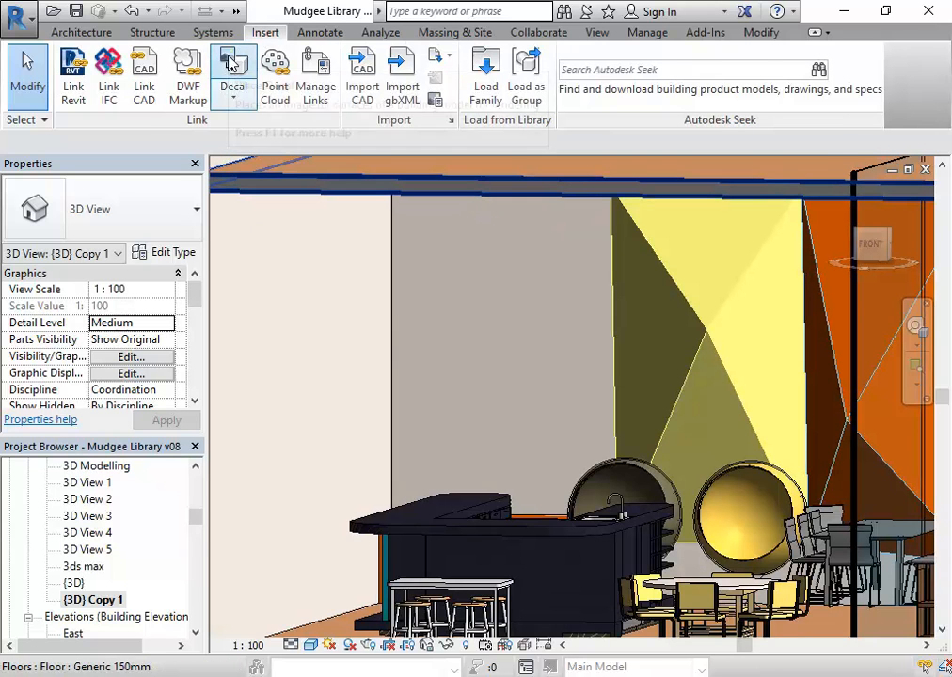
pyautogui.click(230, 64)
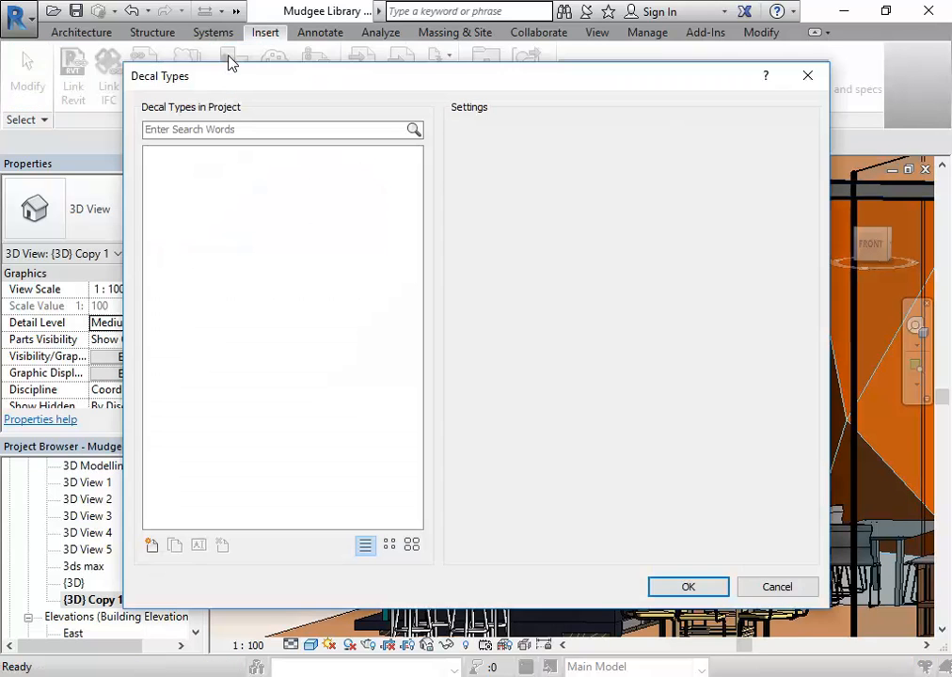
pyautogui.click(150, 550)
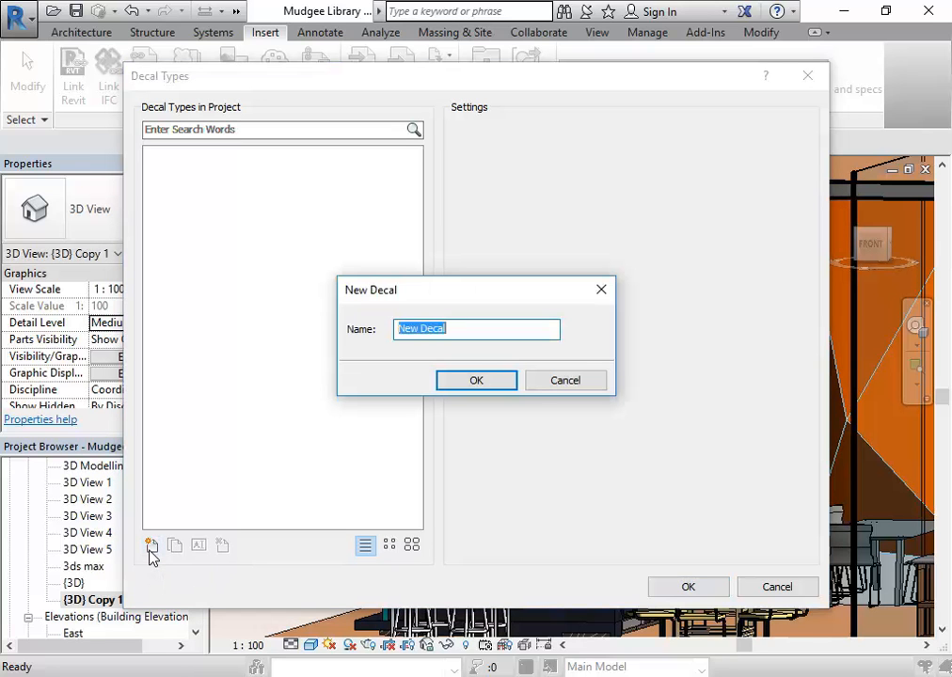
pyautogui.write('Poster')
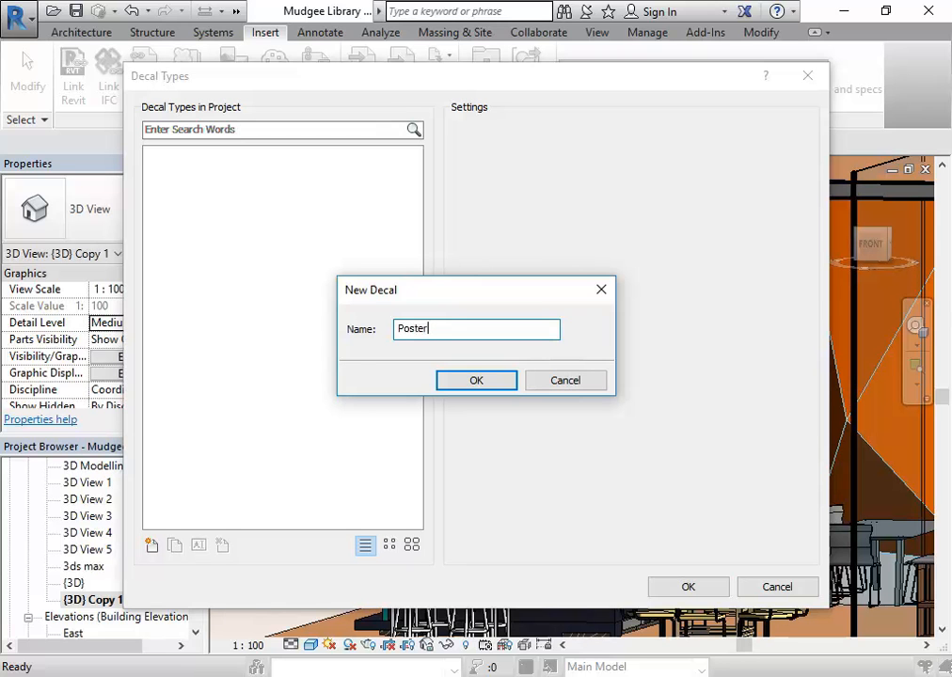
pyautogui.click(503, 384)
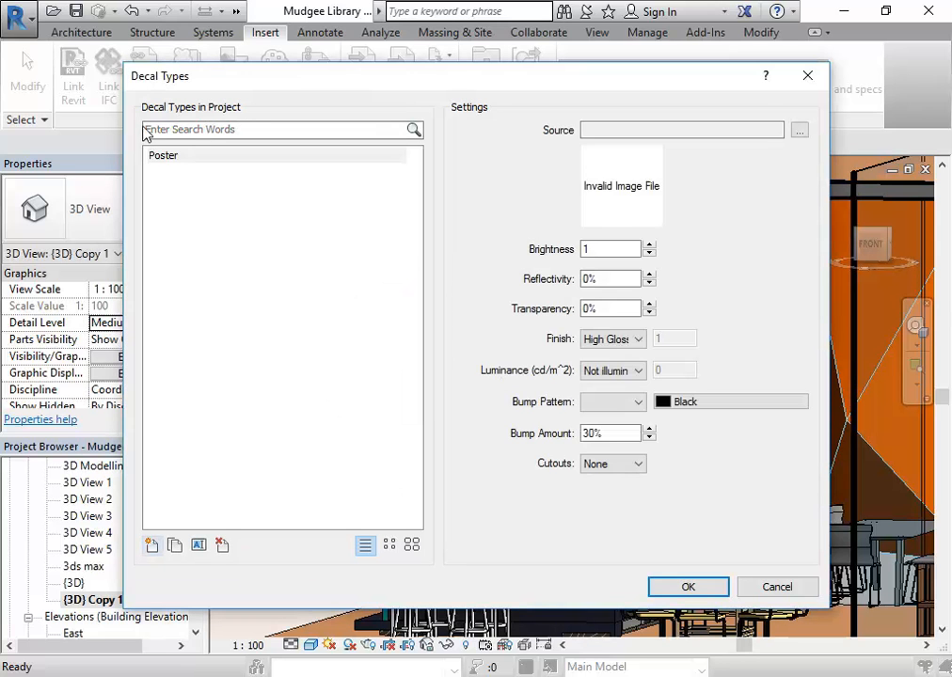
# - Assign Malevich Suprematism.jpg from the Paintings folder as the Poster decal's image source and accept the decal type
pyautogui.click(799, 131)
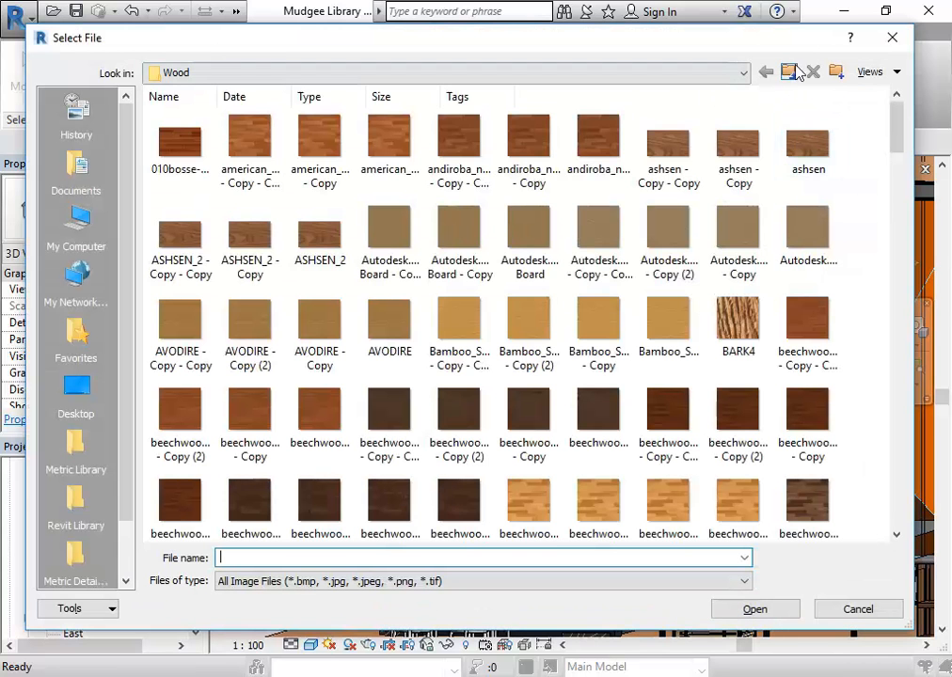
pyautogui.click(790, 72)
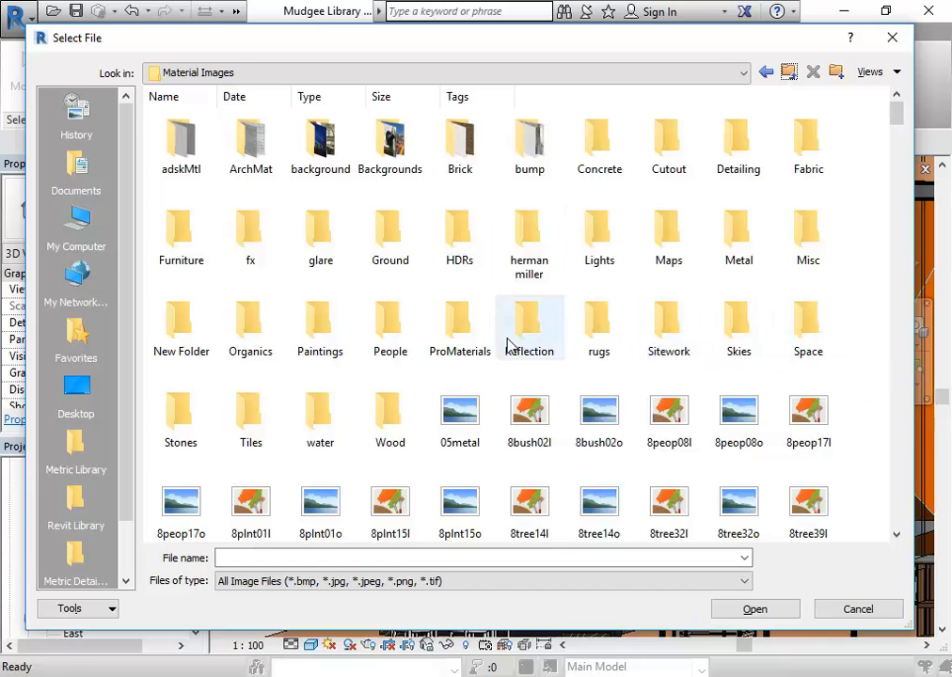
pyautogui.doubleClick(316, 321)
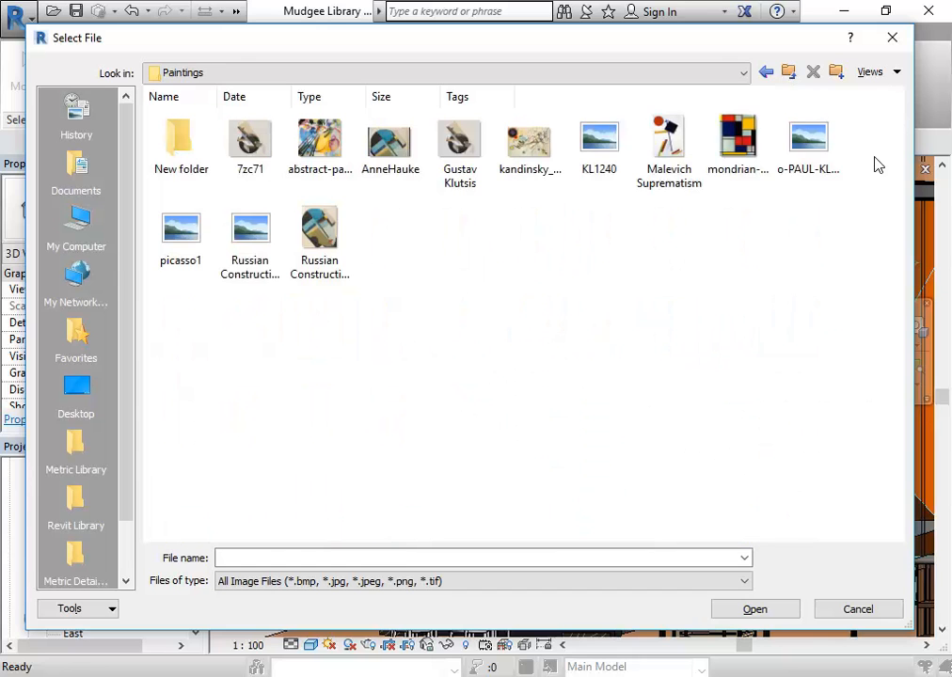
pyautogui.click(677, 158)
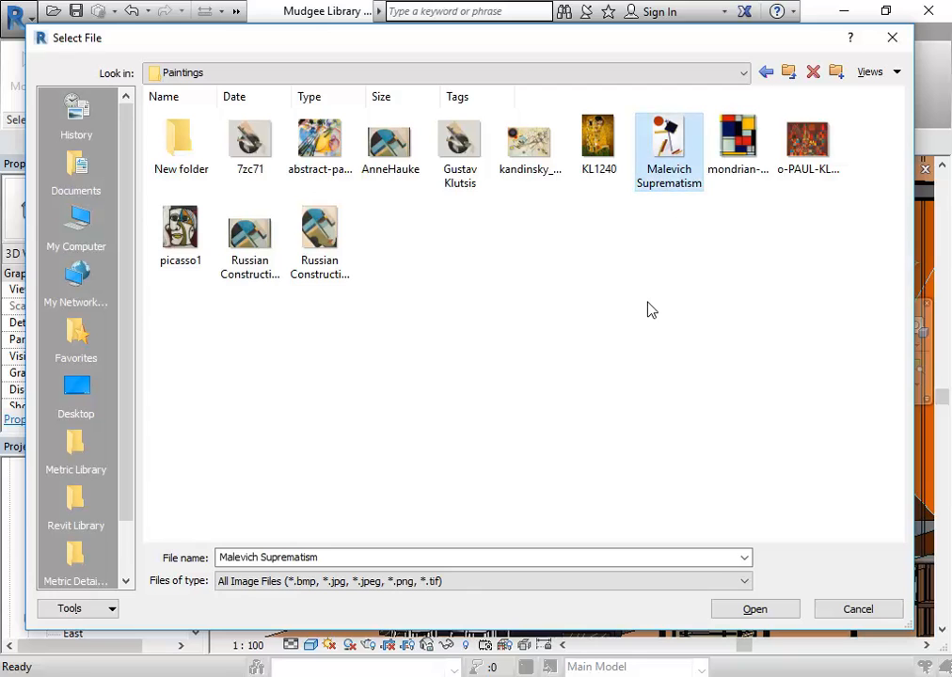
pyautogui.press('Return')
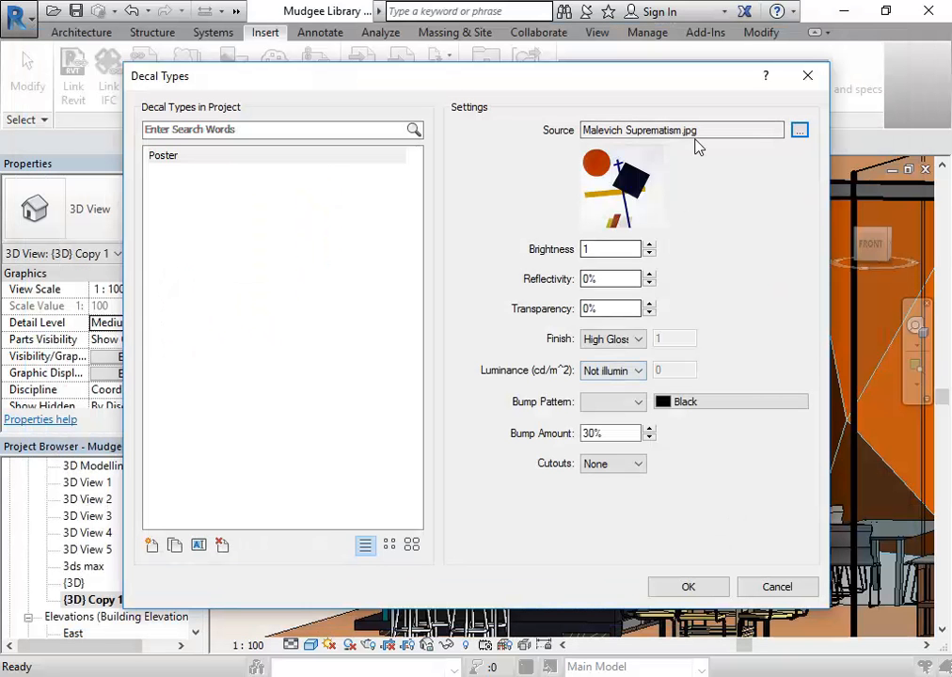
pyautogui.click(694, 589)
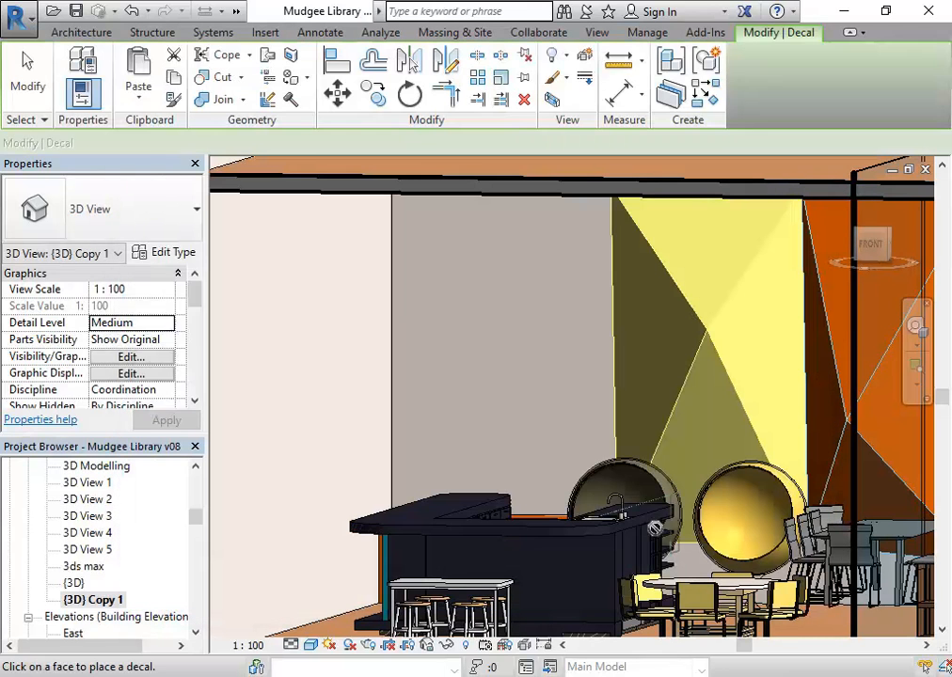
# - Place the Poster decal on the blank wall behind the bar and end the placement
pyautogui.click(452, 443)
pyautogui.rightClick(434, 294)
pyautogui.click(451, 301)
pyautogui.rightClick(470, 293)
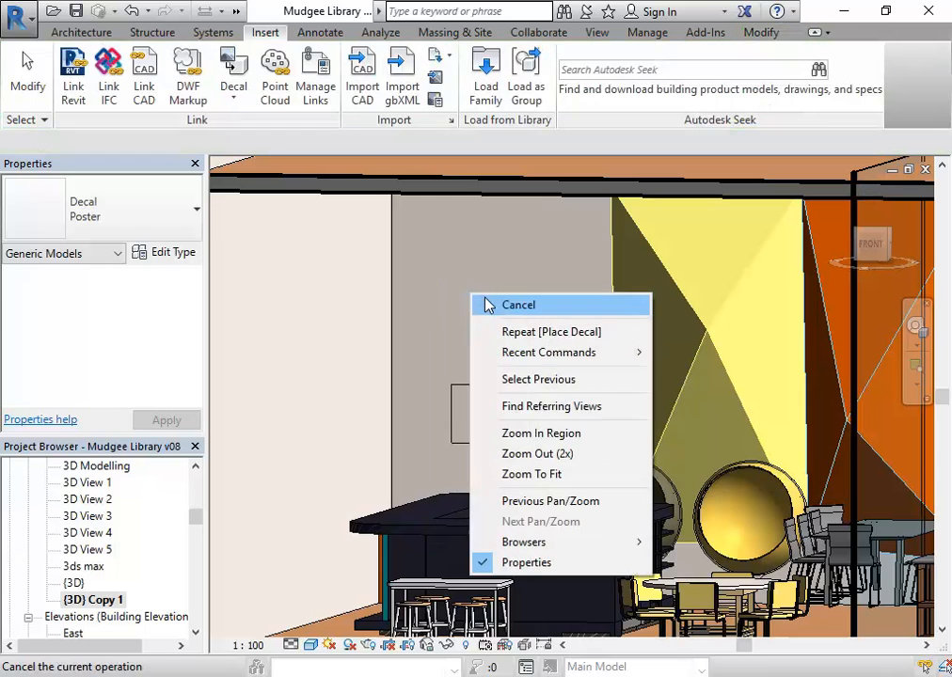
pyautogui.click(486, 304)
# - Set the 3D view's visual style to Realistic and look closely at the decal
pyautogui.click(311, 645)
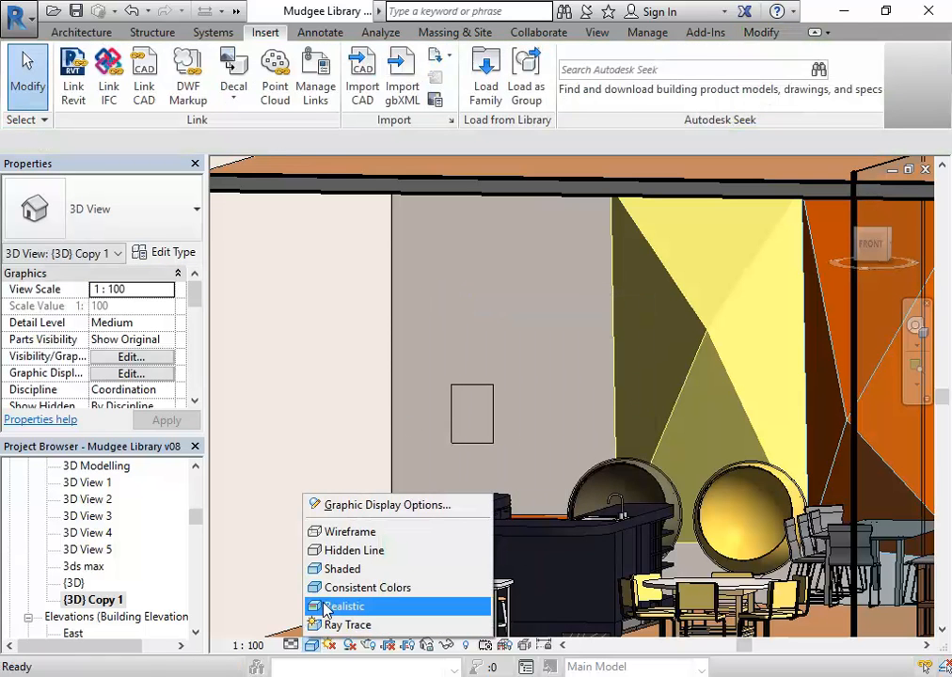
pyautogui.click(326, 608)
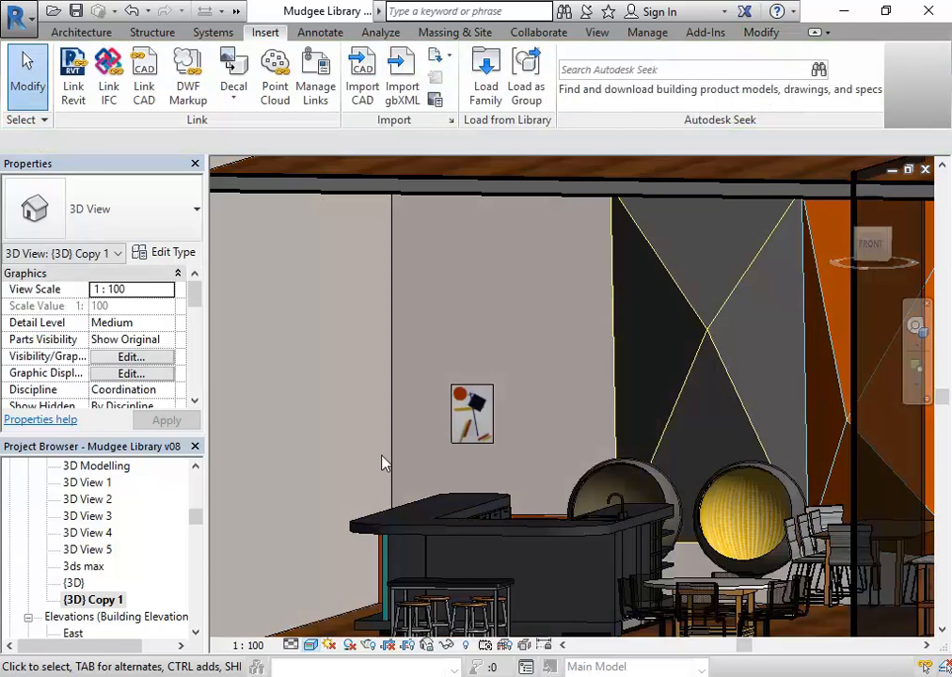
pyautogui.scroll(3, 420, 446)
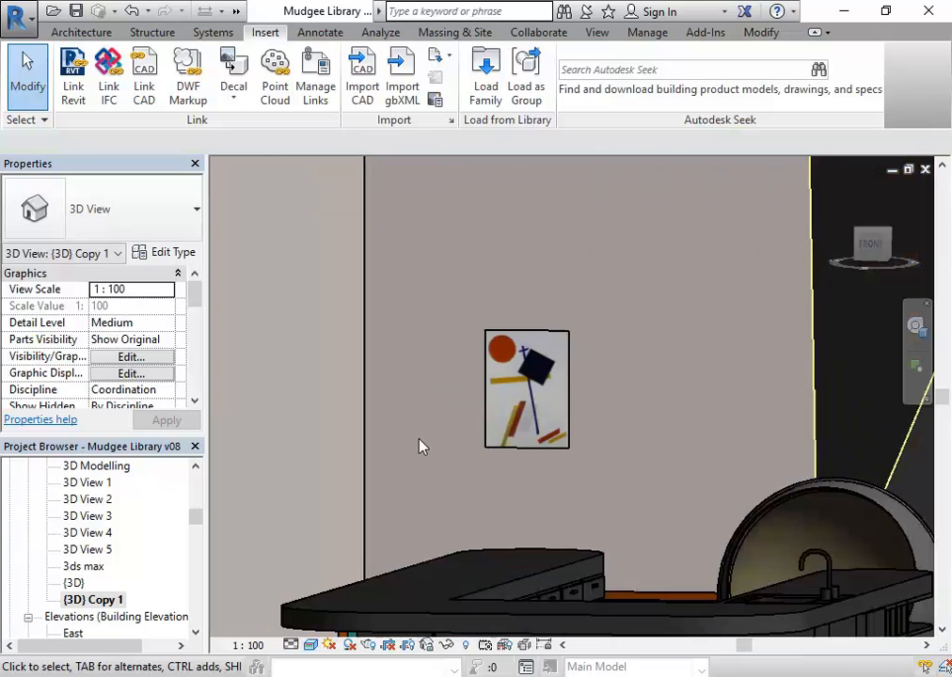
# - Enlarge the Poster decal on the wall, unlock its proportions and reshape it to about 1210 wide by 1931 high
pyautogui.click(517, 450)
pyautogui.scroll(-2, 366, 489)
pyautogui.moveTo(439, 416); pyautogui.dragTo(580, 297)
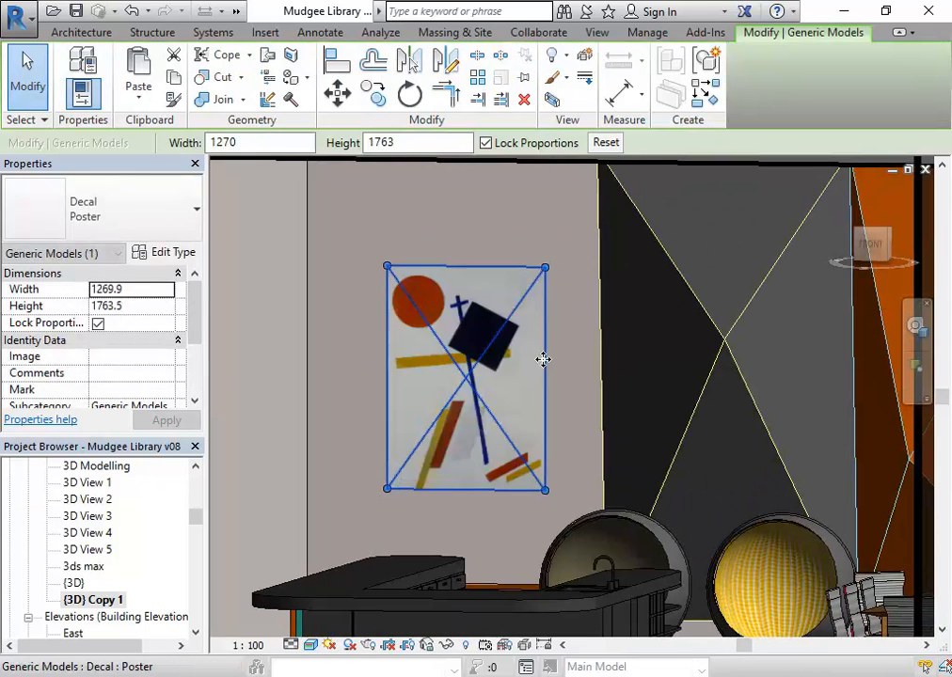
pyautogui.click(485, 142)
pyautogui.moveTo(545, 268)
pyautogui.mouseDown()
pyautogui.moveTo(566, 317)
pyautogui.moveTo(532, 287)
pyautogui.moveTo(538, 256)
pyautogui.mouseUp()
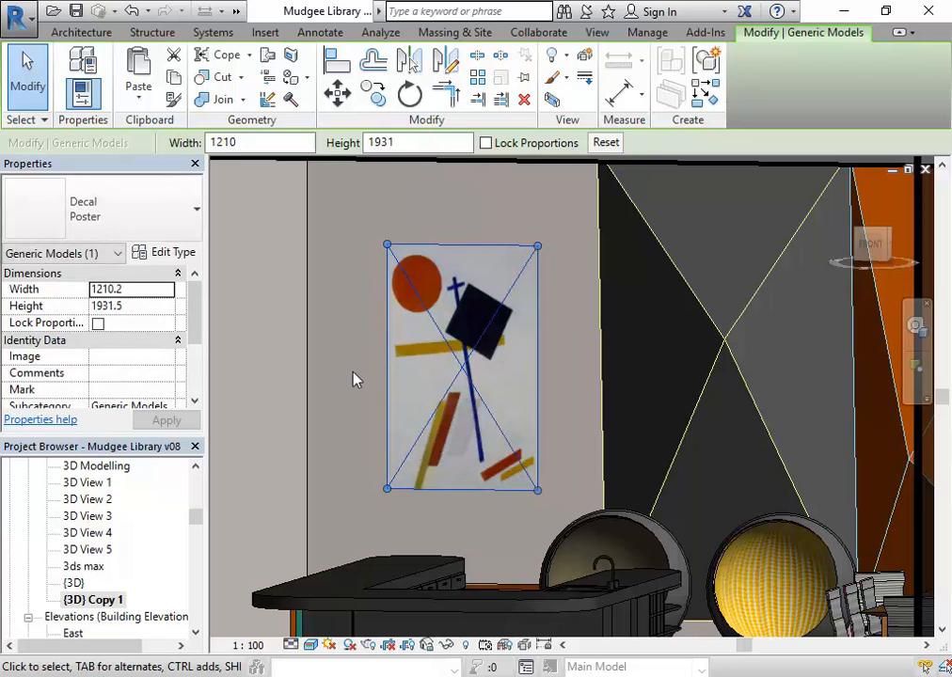
pyautogui.press('Escape')
# - Stretch the Poster decal up and to the left to about 1392 wide by 2025 high
pyautogui.scroll(3, 378, 396)
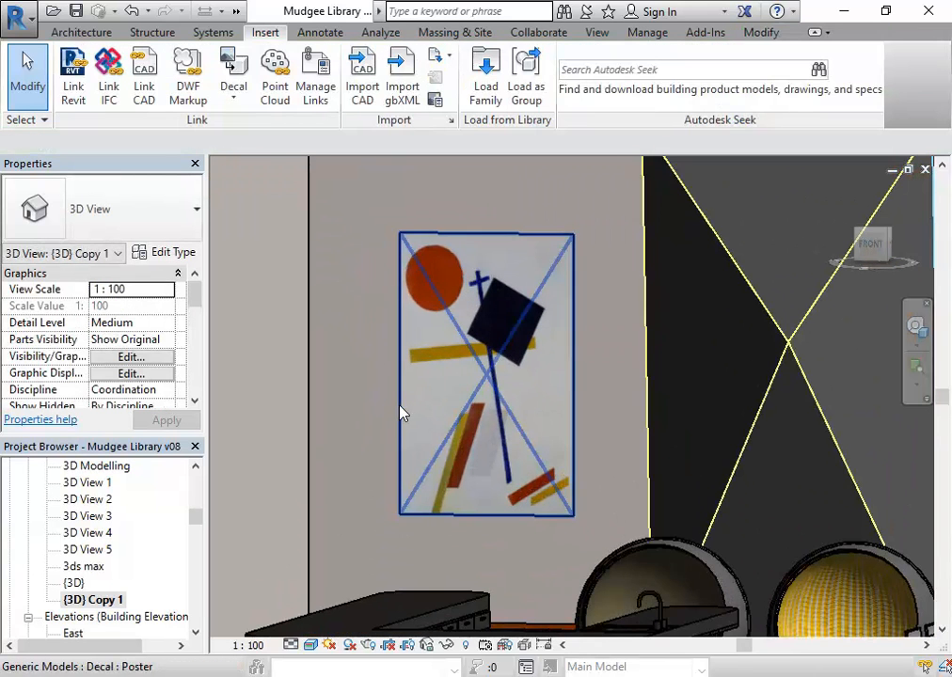
pyautogui.click(400, 407)
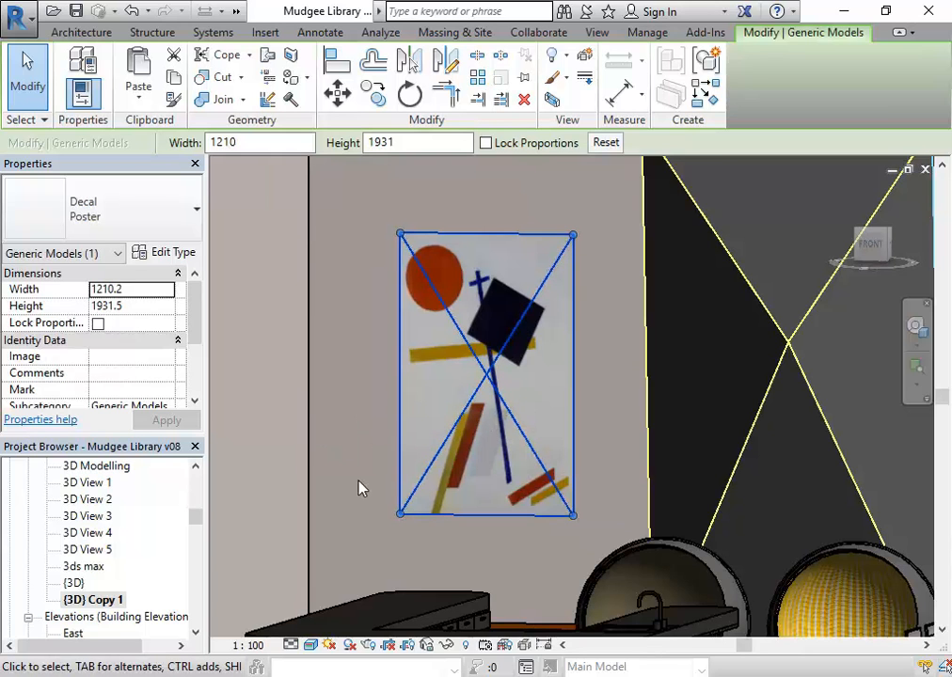
pyautogui.moveTo(401, 235); pyautogui.dragTo(372, 220)
pyautogui.scroll(-2, 334, 344)
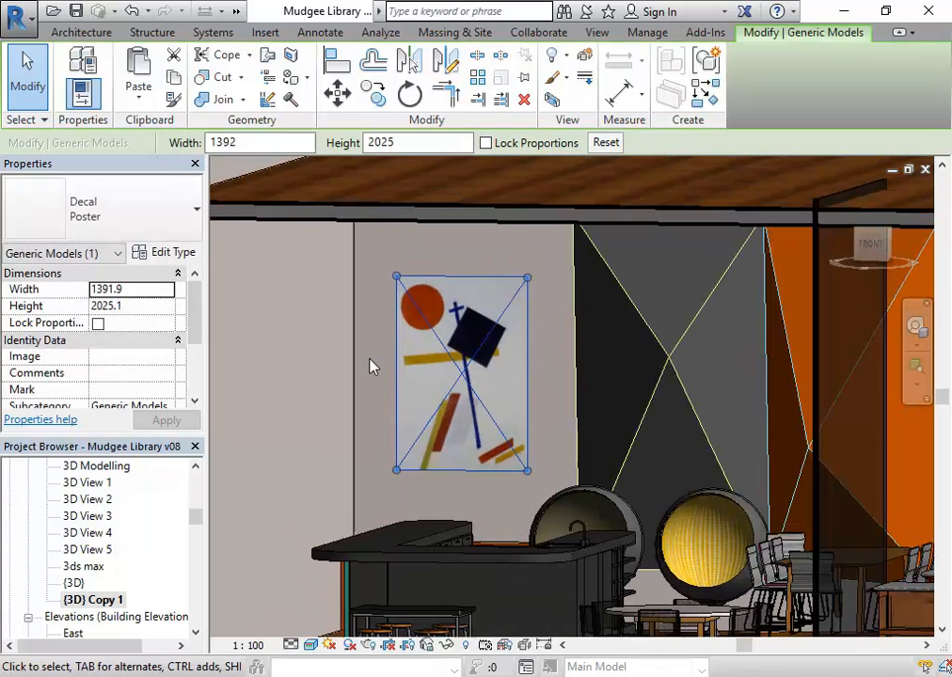
pyautogui.click(370, 359)
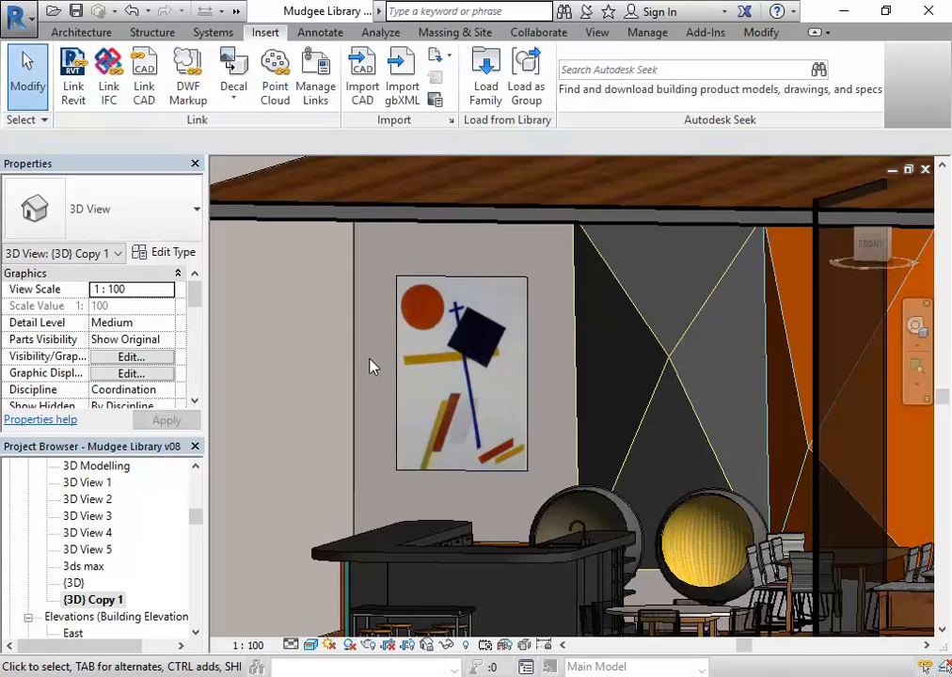
# - Edit the decal attributes of the Poster type and set Cutouts to Image file
pyautogui.click(400, 352)
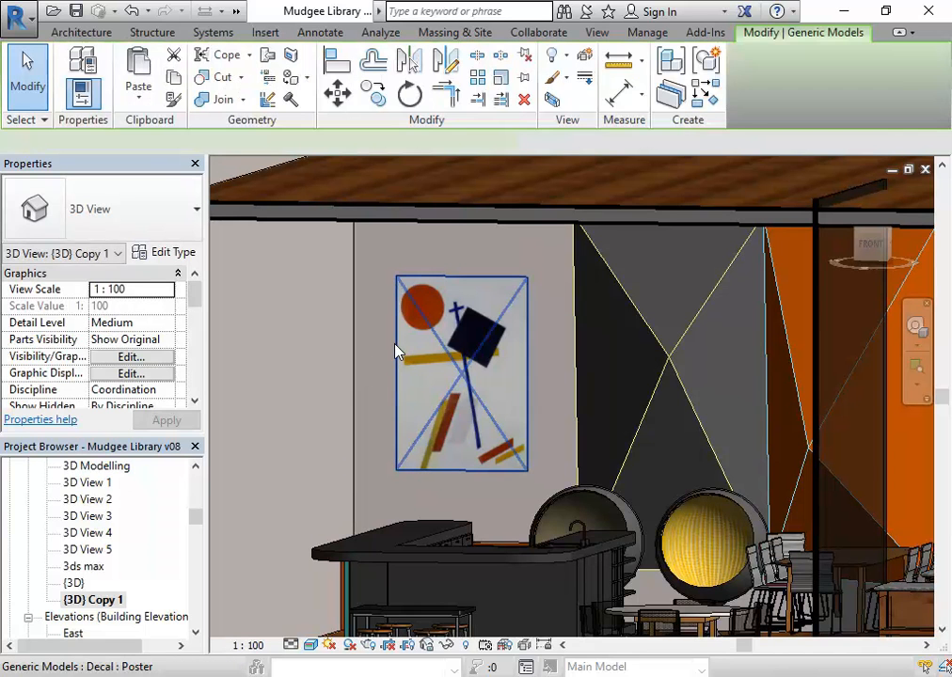
pyautogui.click(160, 252)
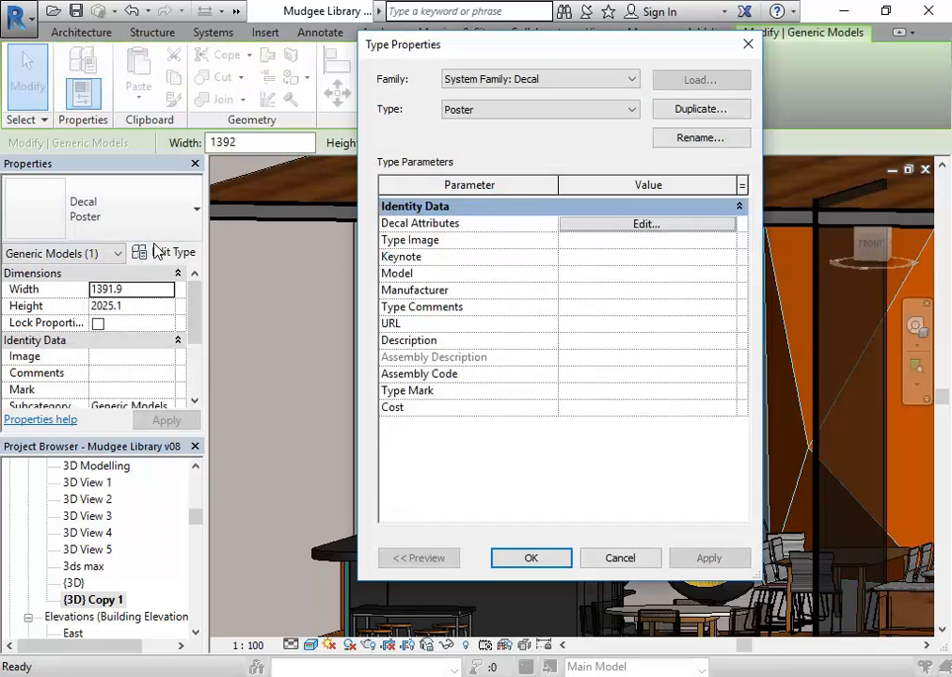
pyautogui.click(666, 231)
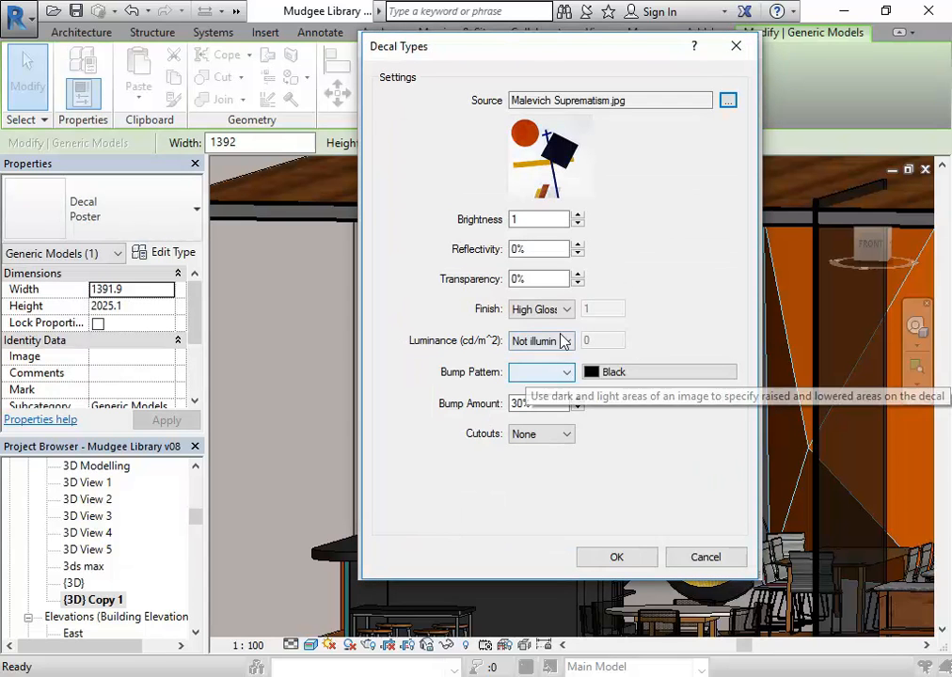
pyautogui.click(552, 436)
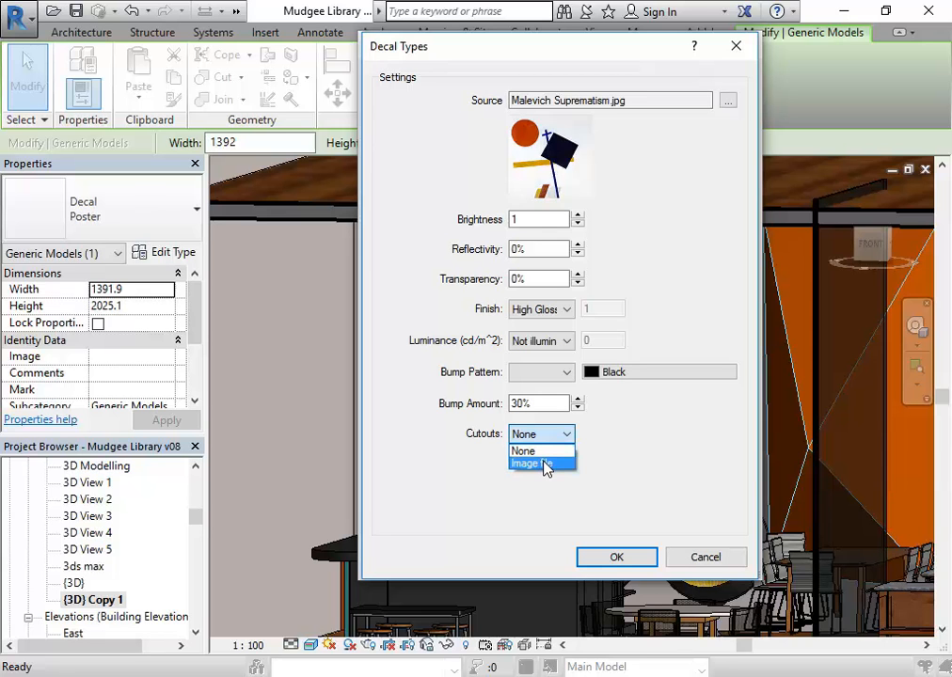
pyautogui.click(543, 464)
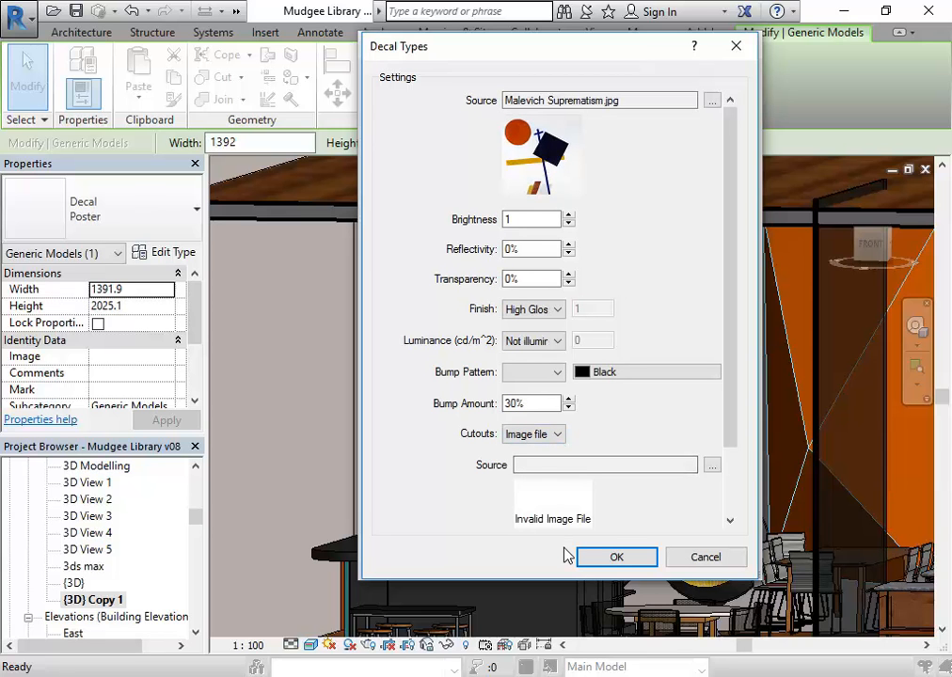
# - Browse for the cutout source image and open the Malevich Suprematism file from there in Photoshop
pyautogui.click(712, 466)
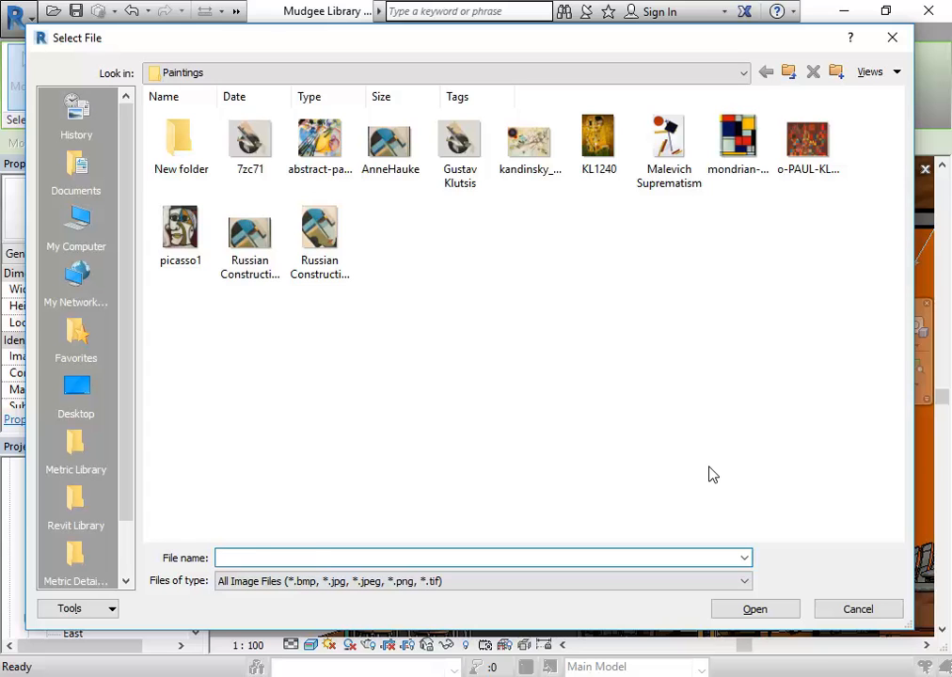
pyautogui.click(669, 146)
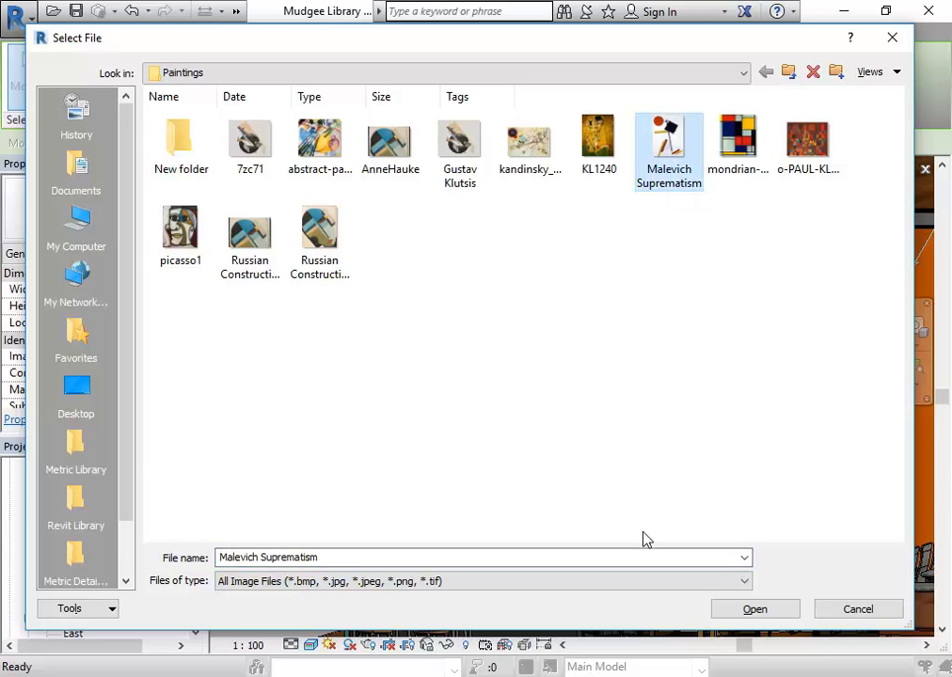
pyautogui.rightClick(662, 135)
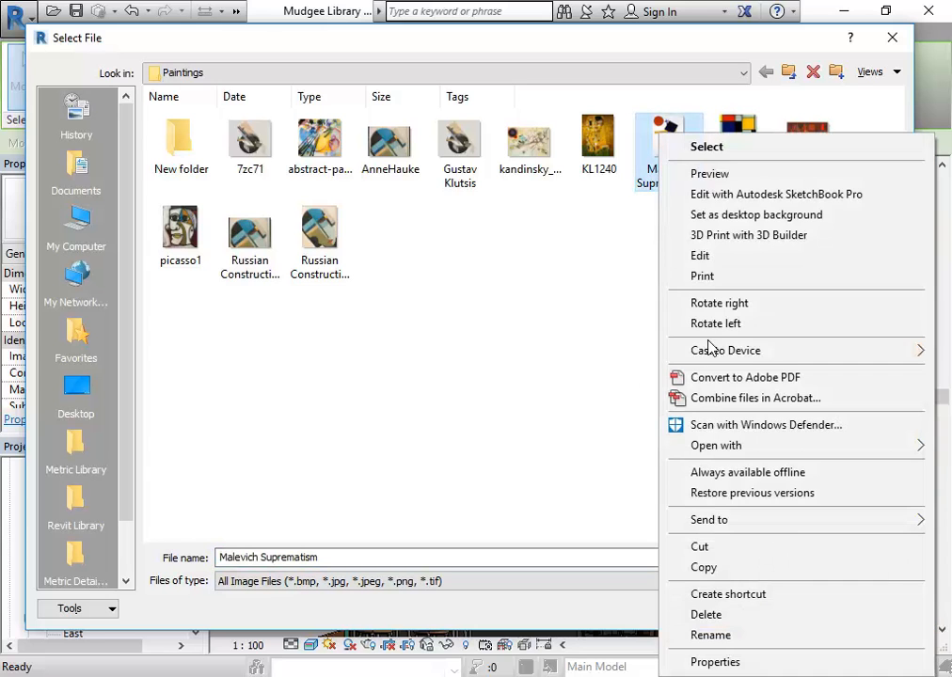
pyautogui.moveTo(722, 445)
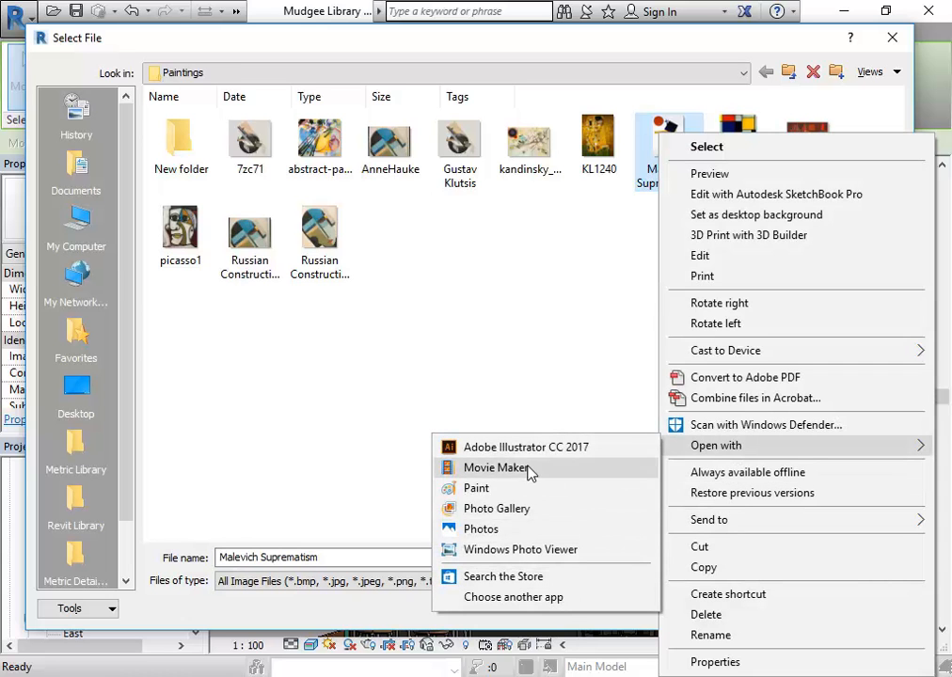
pyautogui.click(493, 598)
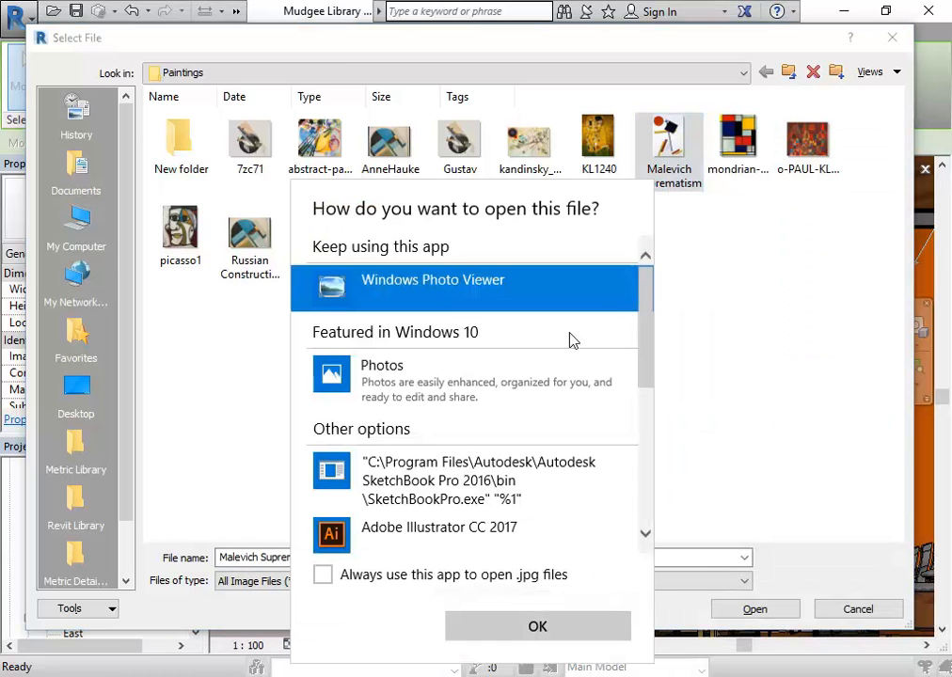
pyautogui.moveTo(652, 302); pyautogui.dragTo(661, 454)
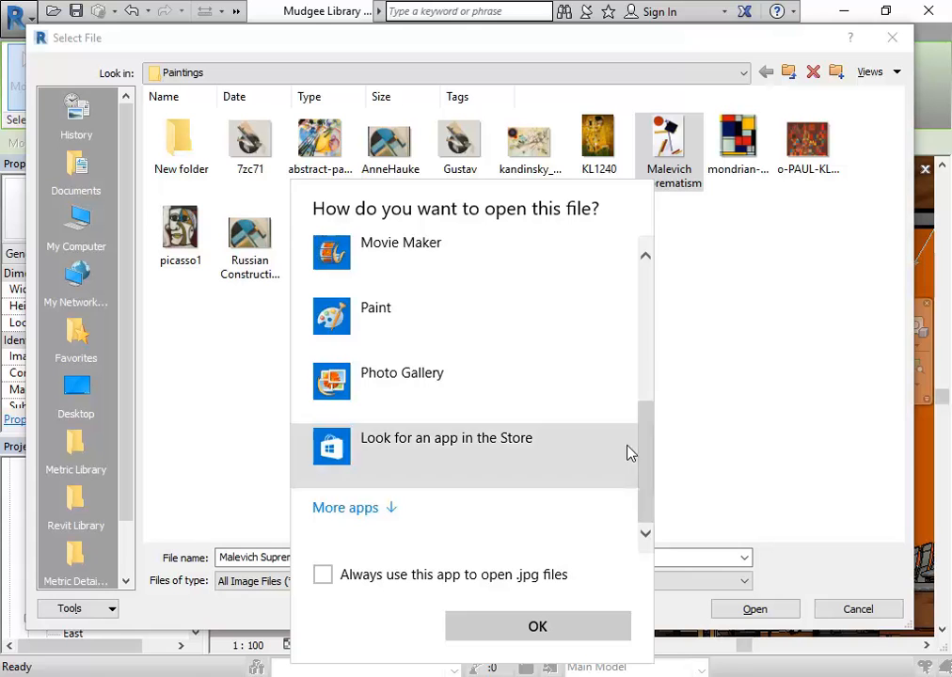
pyautogui.click(382, 510)
pyautogui.scroll(-5, 389, 485)
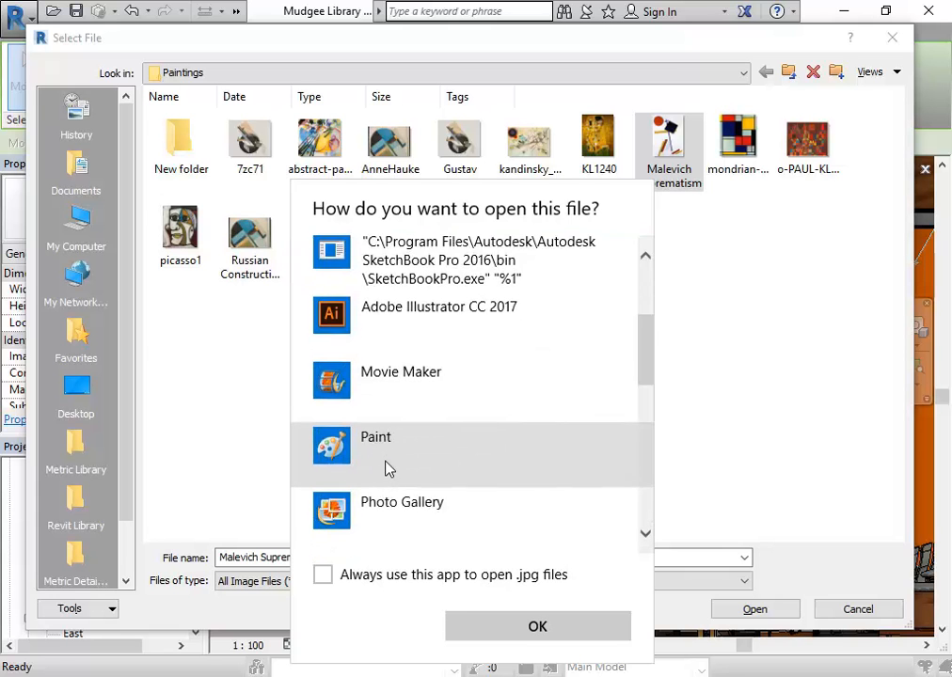
pyautogui.scroll(-5, 389, 469)
pyautogui.click(400, 442)
pyautogui.click(499, 618)
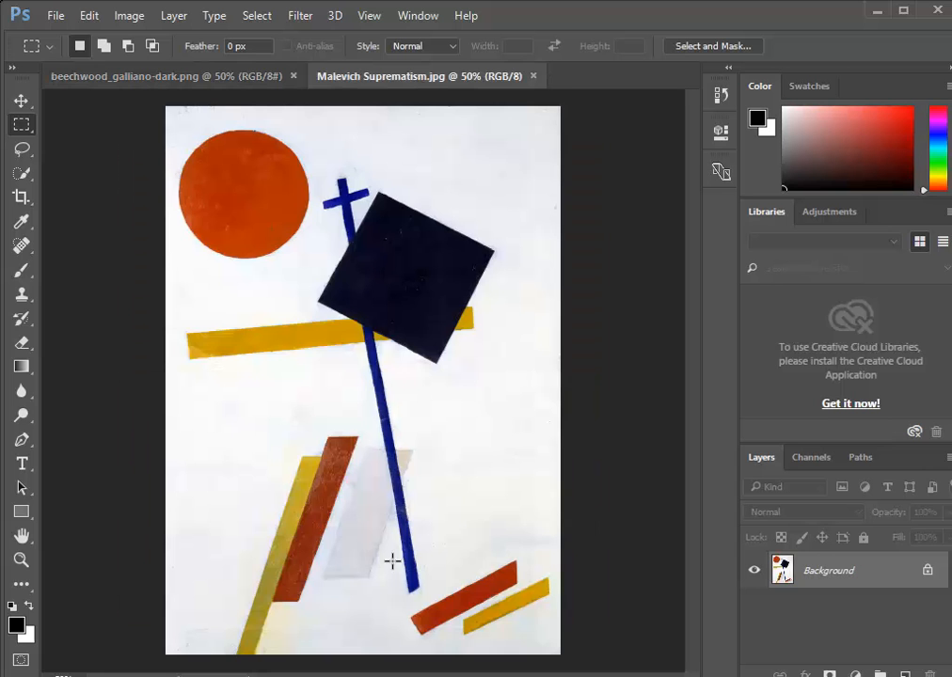
# - Select the painting's white background with the Magic Wand at a tolerance of 50
pyautogui.click(23, 148)
pyautogui.click(23, 176)
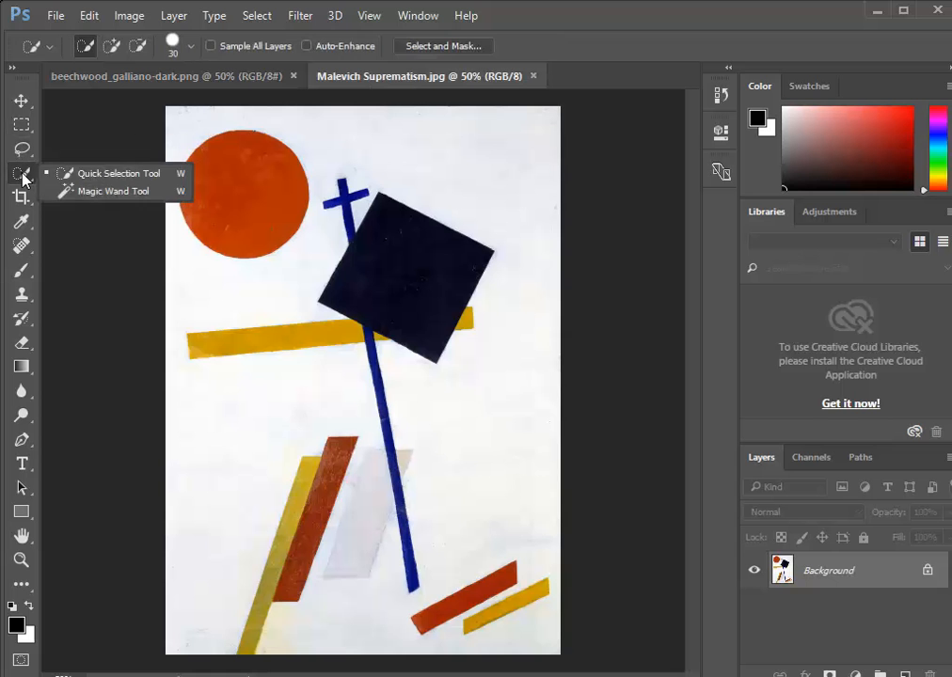
pyautogui.click(84, 191)
pyautogui.click(250, 418)
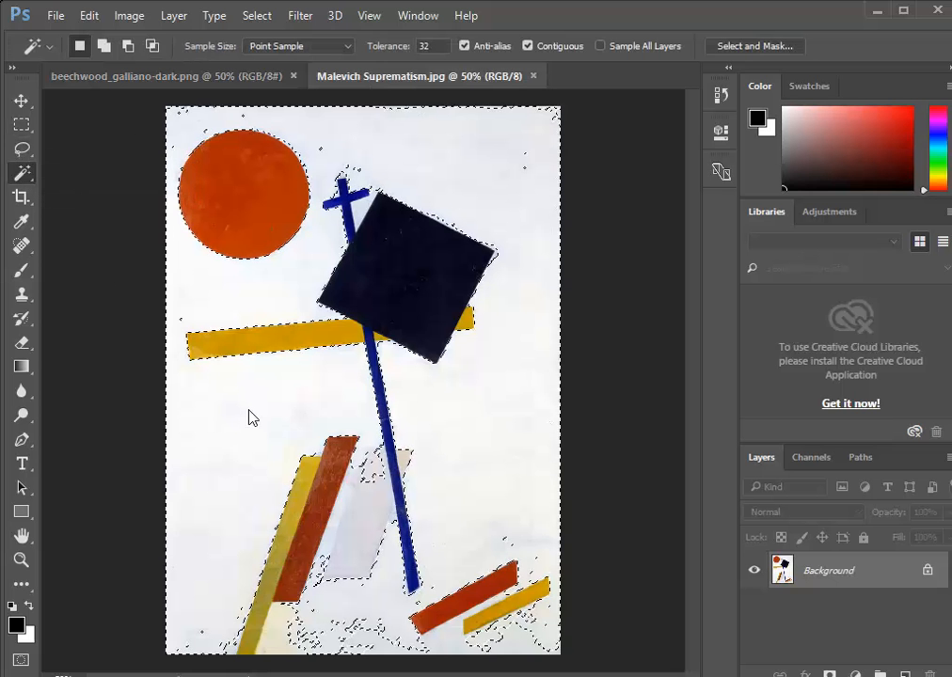
pyautogui.click(363, 47)
pyautogui.write('50')
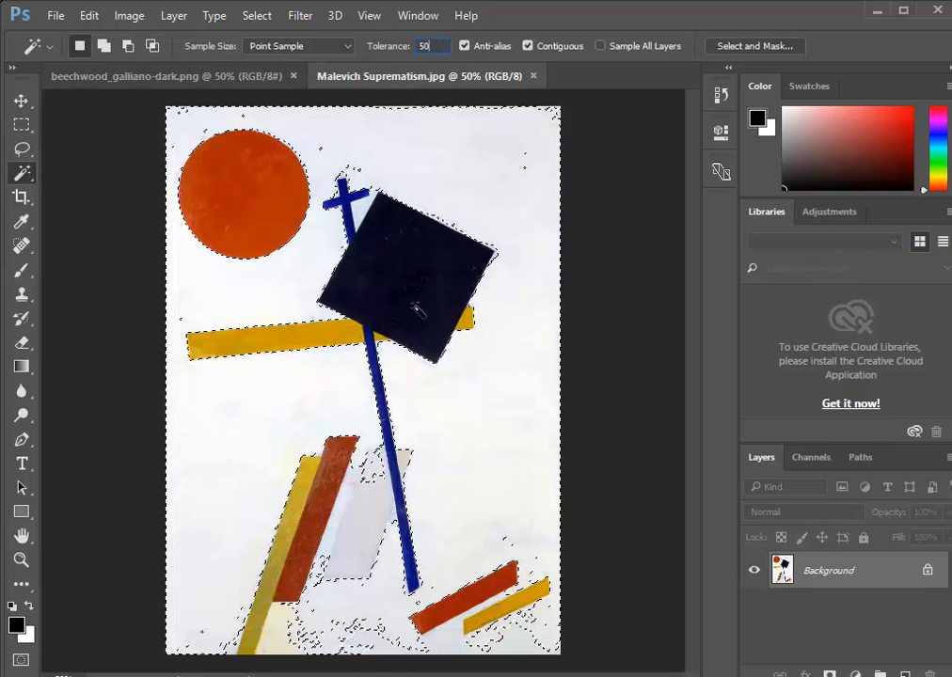
pyautogui.click(302, 392)
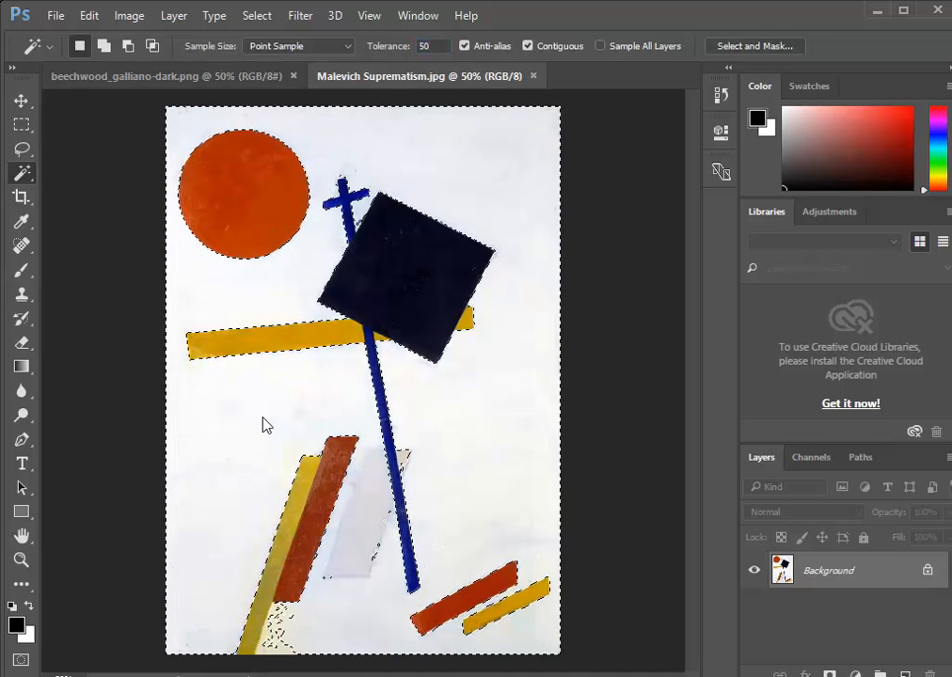
# - Try to subtract the pale grey parallelogram from the selection with the Magic Wand at a tolerance of 20
pyautogui.keyDown('shift'); pyautogui.click(390, 542); pyautogui.keyUp('shift')
pyautogui.click(393, 47)
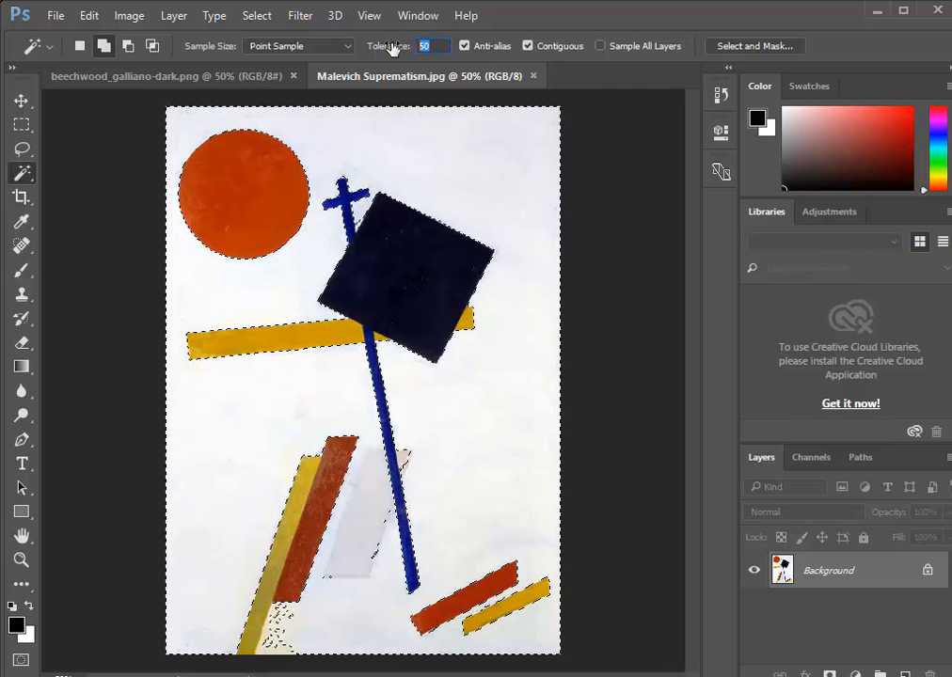
pyautogui.write('20')
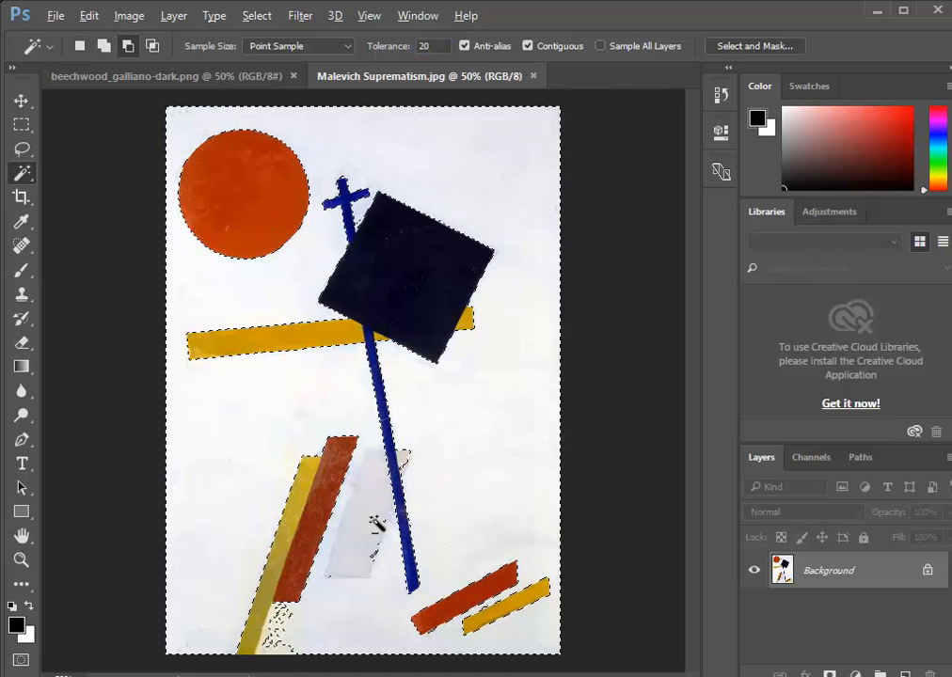
pyautogui.keyDown('alt'); pyautogui.click(370, 556); pyautogui.keyUp('alt')
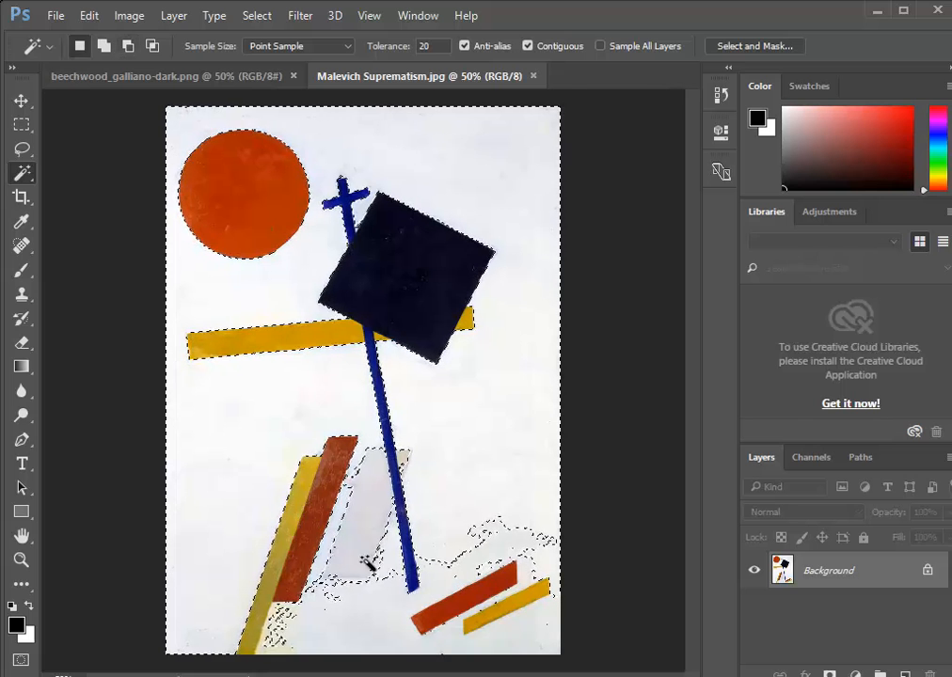
# - Set the Magic Wand tolerance to 10 and refine the selection around the pale grey parallelogram and the painting's lower background
pyautogui.doubleClick(428, 47)
pyautogui.write('10')
pyautogui.press('Return')
pyautogui.click(487, 561)
pyautogui.click(323, 648)
pyautogui.click(340, 647)
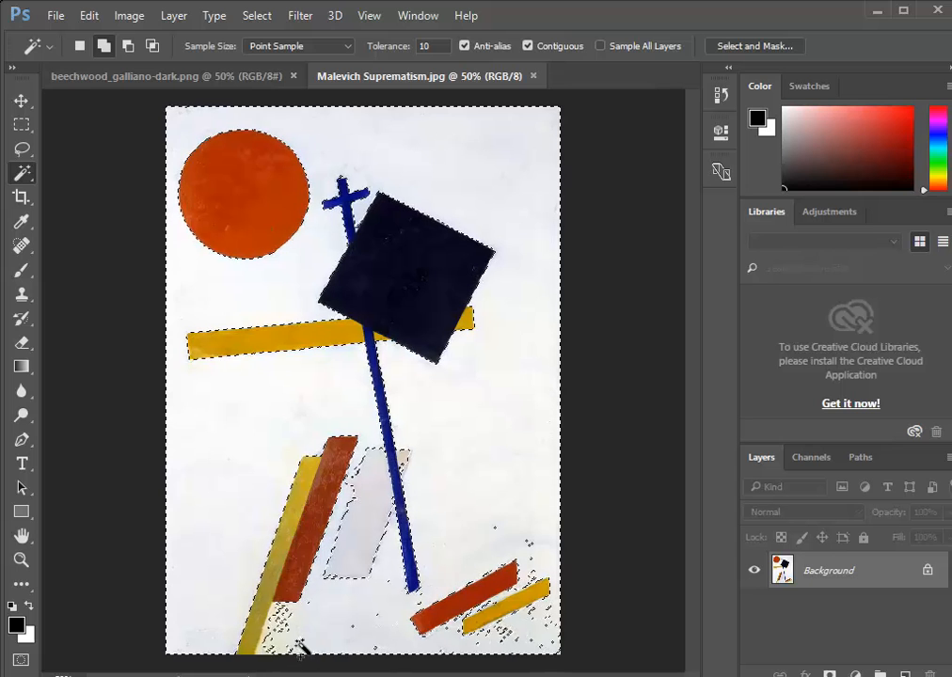
# - Turn off Contiguous, add leftover background along the painting's lower edge to the Magic Wand selection, and undo the last selection change
pyautogui.click(527, 45)
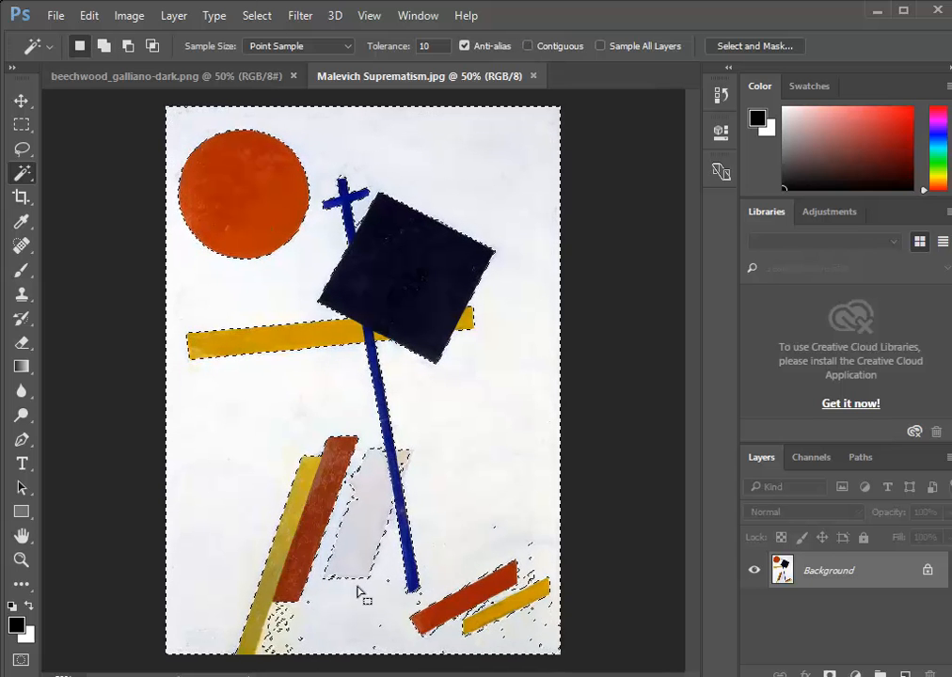
pyautogui.keyDown('shift'); pyautogui.click(301, 647); pyautogui.keyUp('shift')
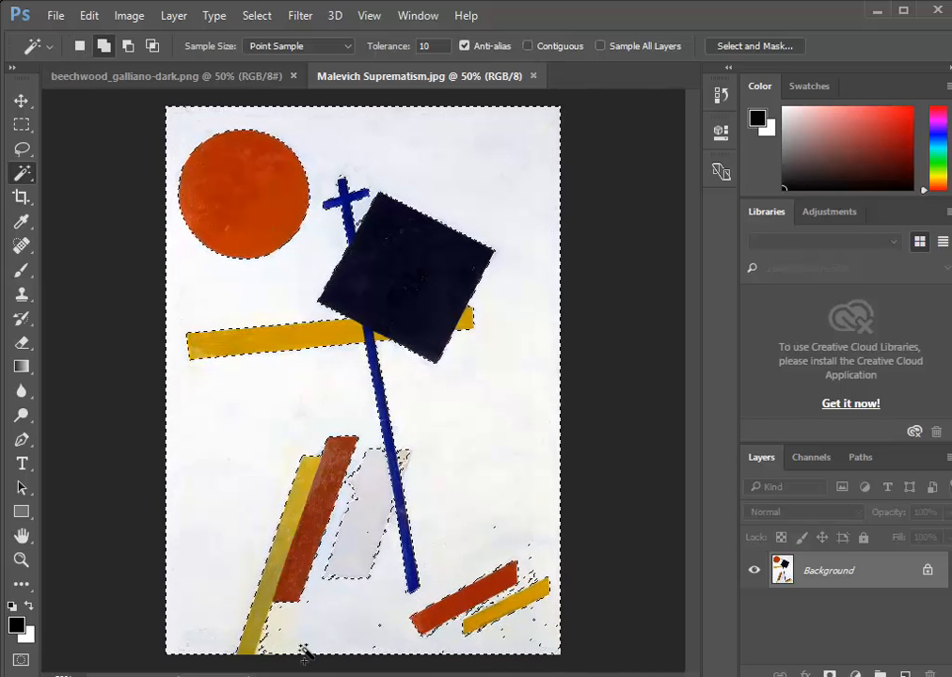
pyautogui.keyDown('shift'); pyautogui.click(363, 649); pyautogui.keyUp('shift')
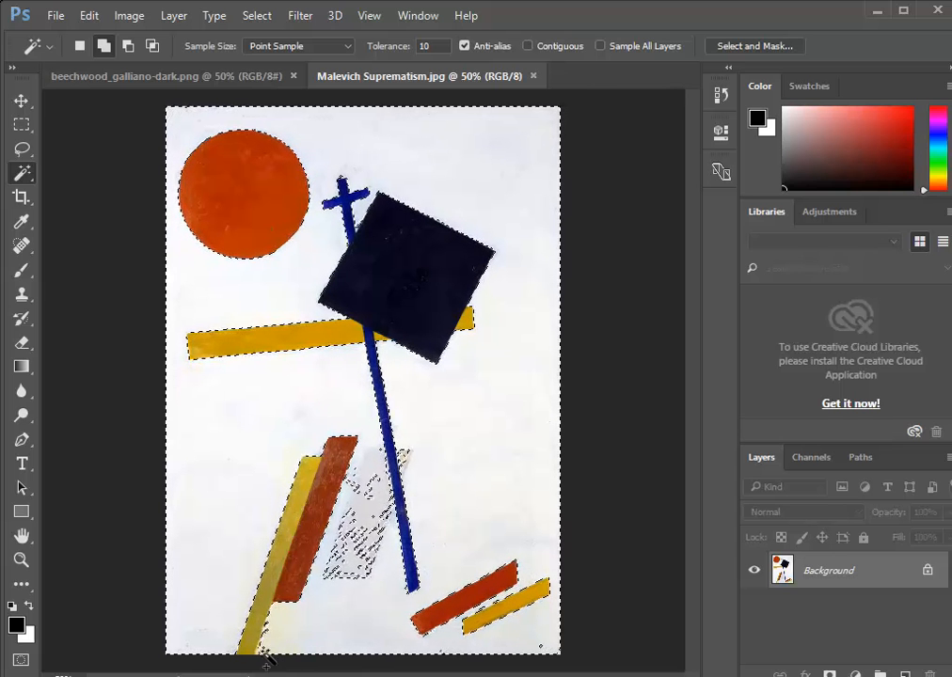
pyautogui.hotkey('ctrl', 'd')
pyautogui.click(91, 17)
pyautogui.click(133, 28)
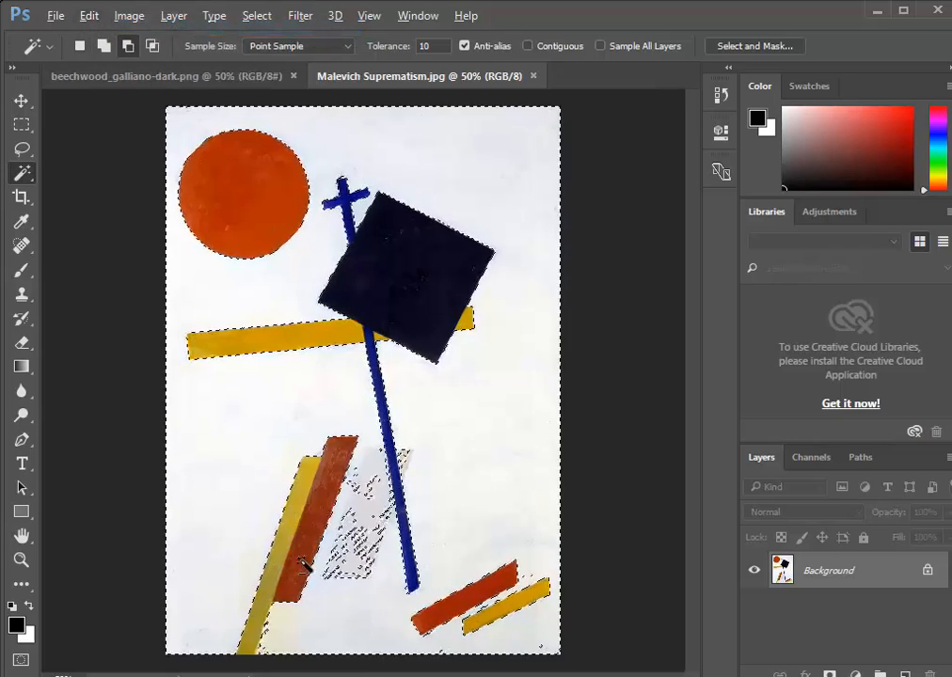
# - Subtract the whole pale grey parallelogram from the selection by tracing its four corners with the Polygonal Lasso
pyautogui.scroll(5, 318, 555)
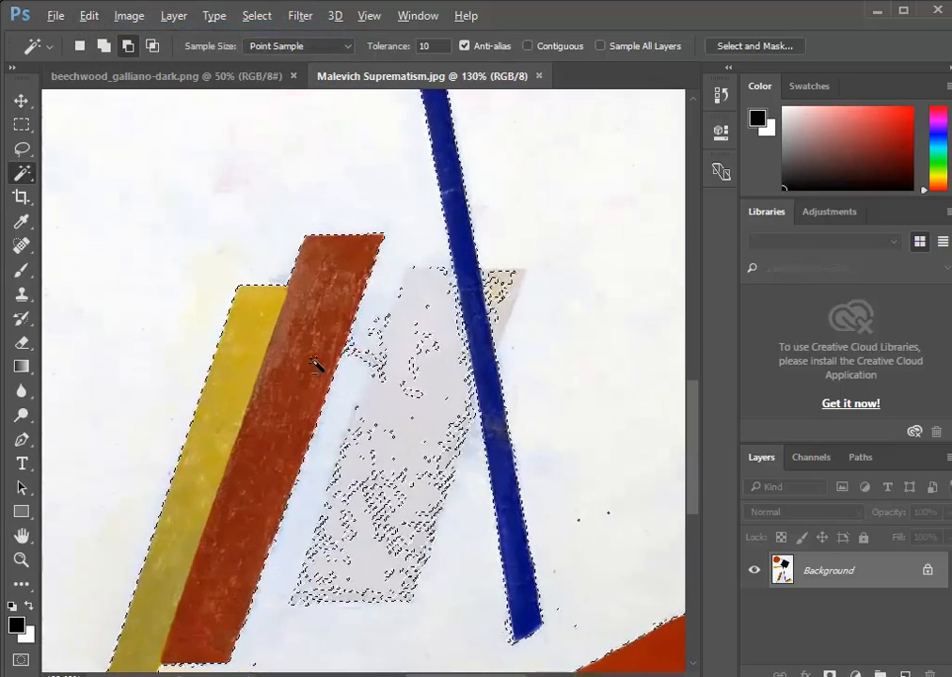
pyautogui.scroll(-3, 318, 365)
pyautogui.scroll(3, 348, 461)
pyautogui.scroll(3, 414, 367)
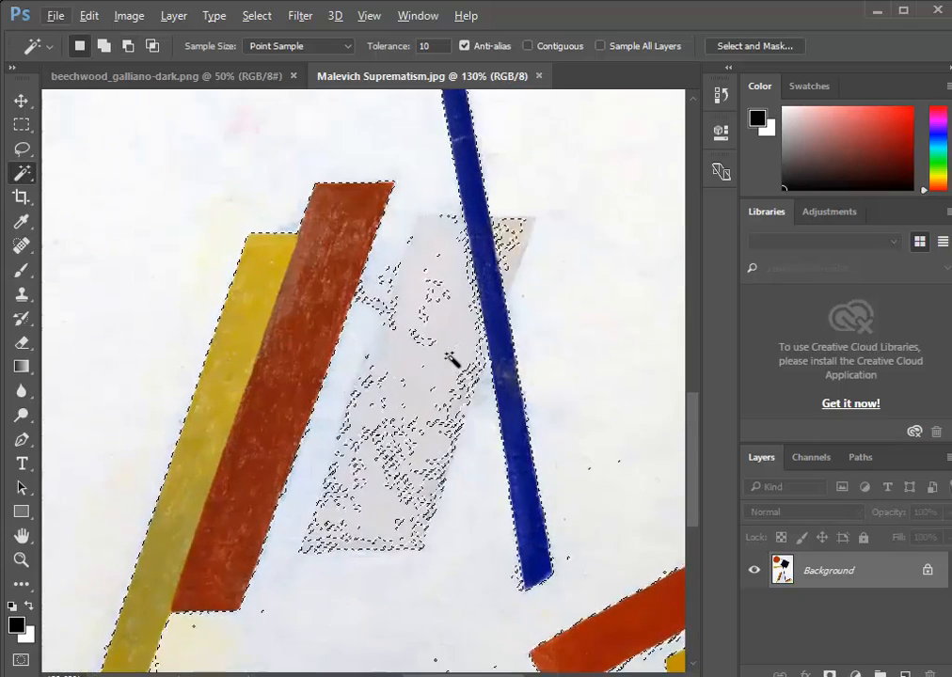
pyautogui.scroll(1, 360, 405)
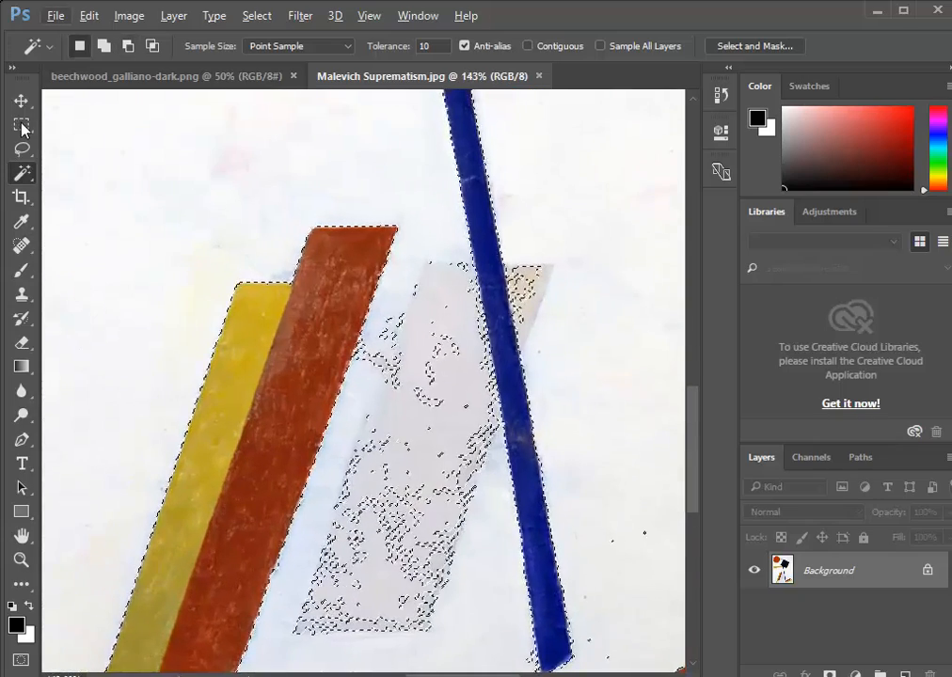
pyautogui.moveTo(21, 148); pyautogui.dragTo(77, 176)
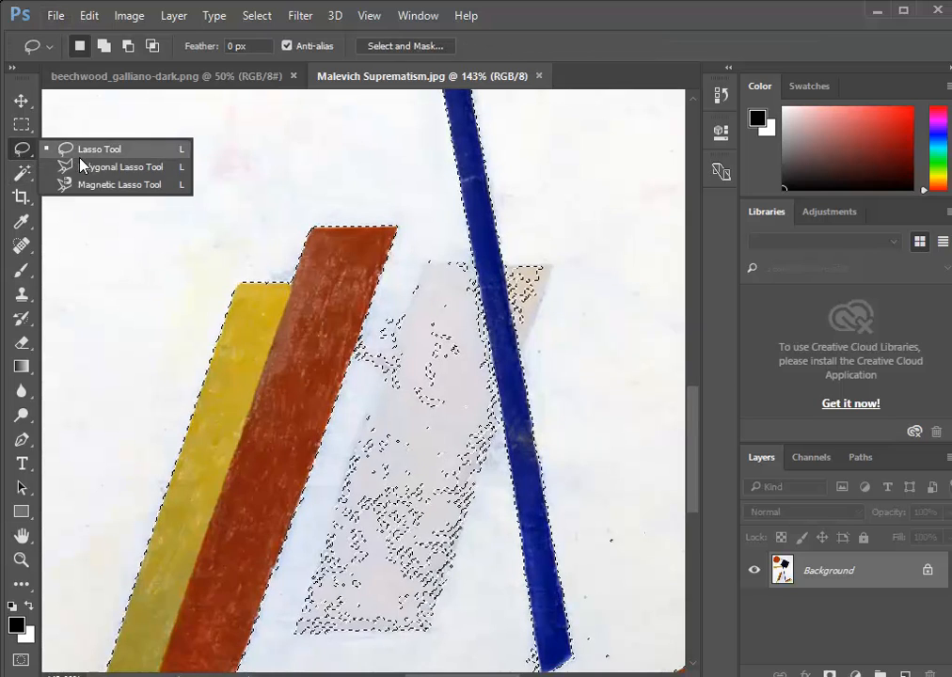
pyautogui.click(77, 166)
pyautogui.press('alt')
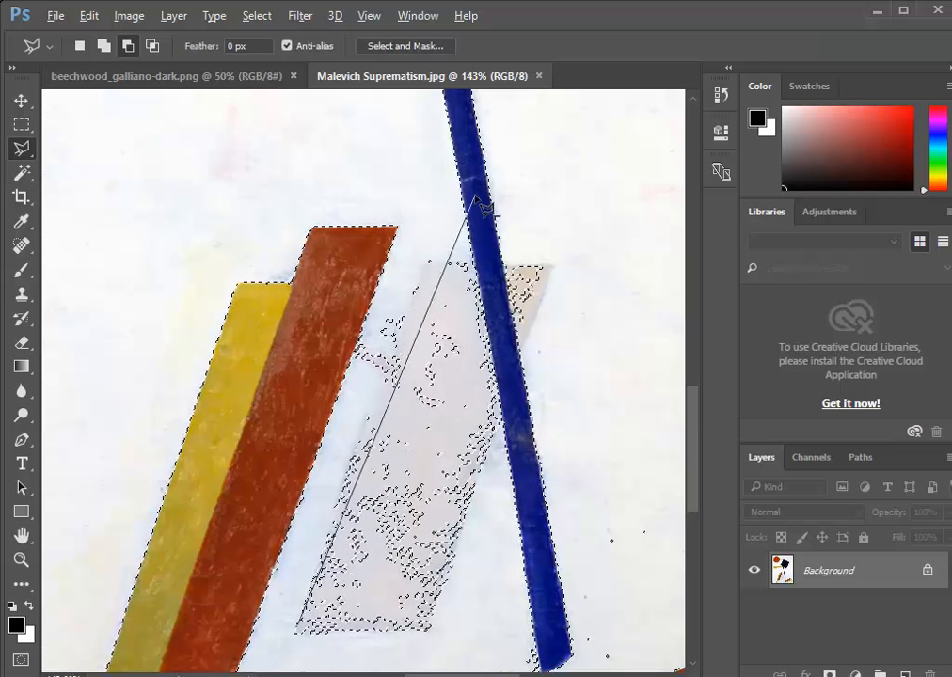
pyautogui.click(428, 261)
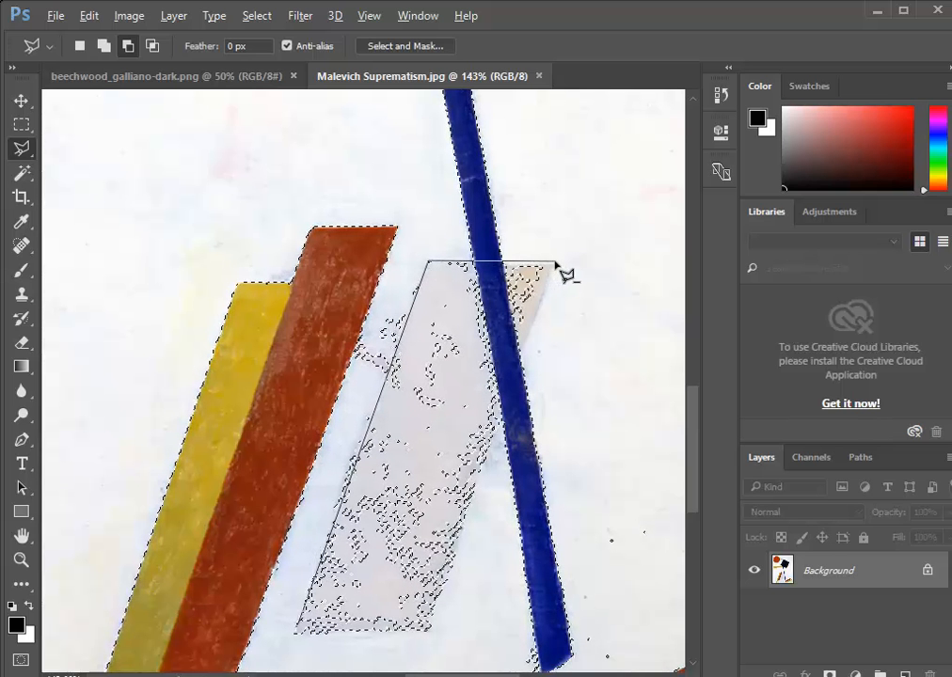
pyautogui.click(556, 263)
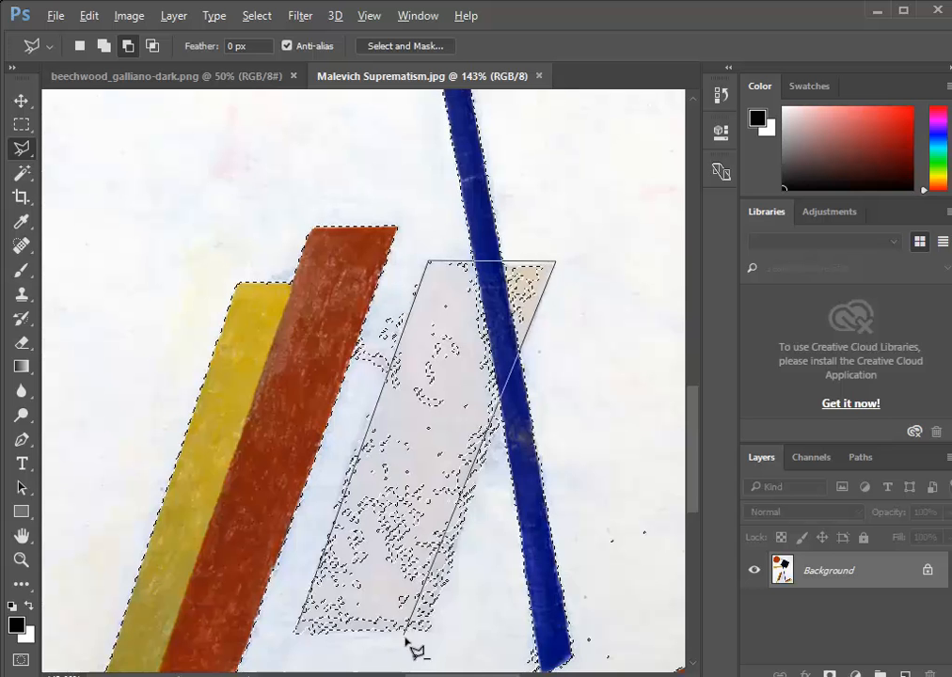
pyautogui.click(431, 632)
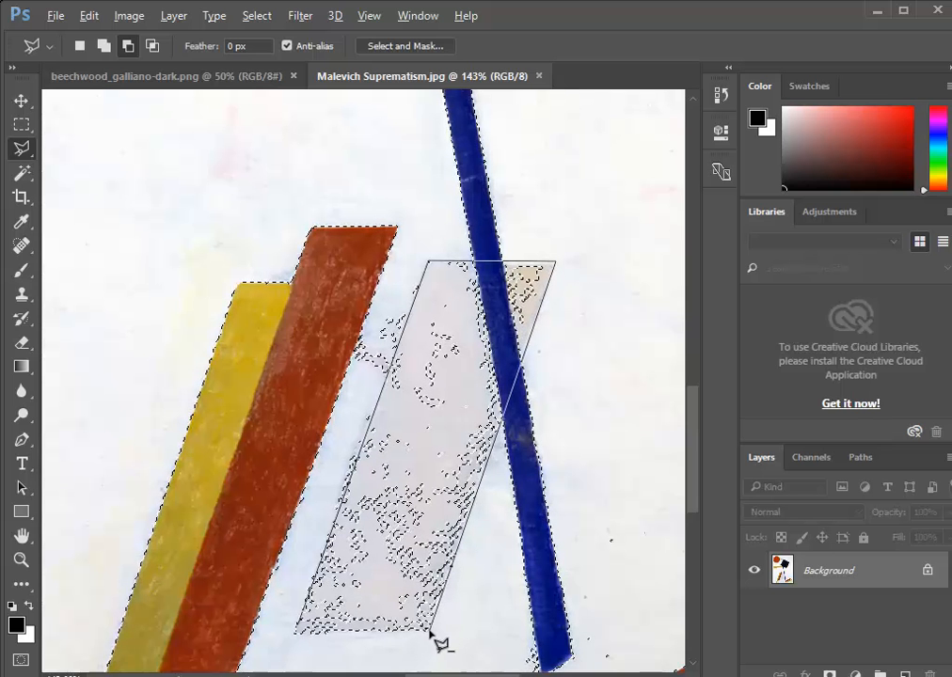
pyautogui.click(293, 638)
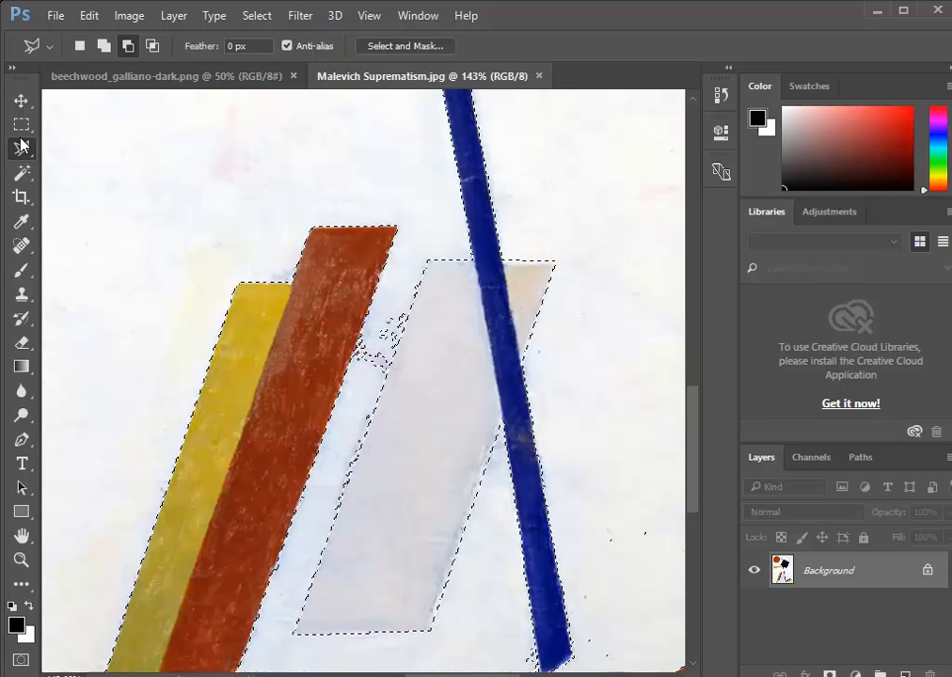
# - Add the background strip between the red bar and the grey parallelogram to the selection with the Polygonal Lasso
pyautogui.press('alt')
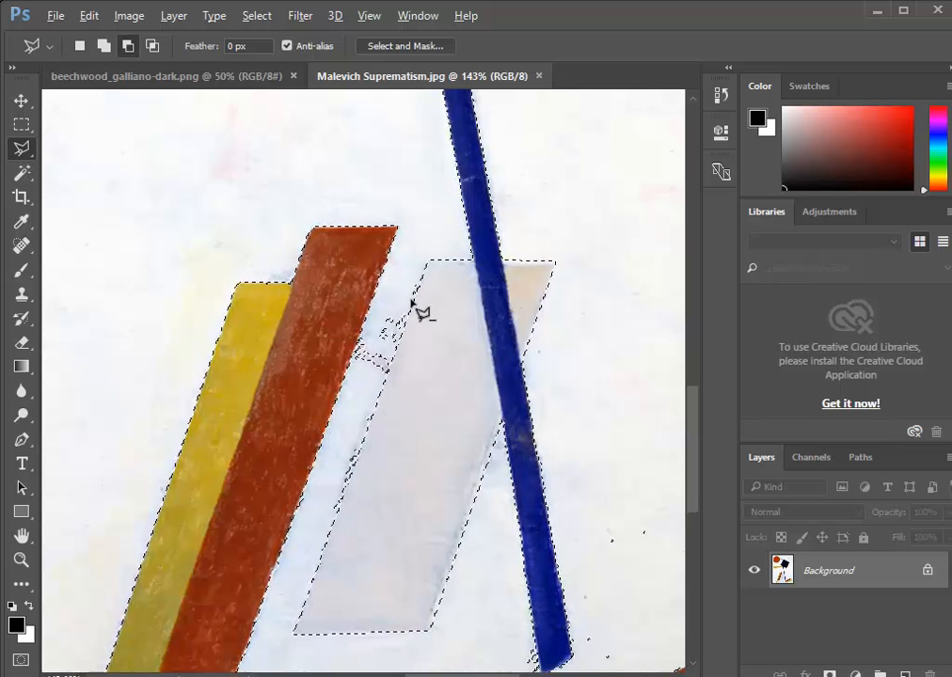
pyautogui.press('shift')
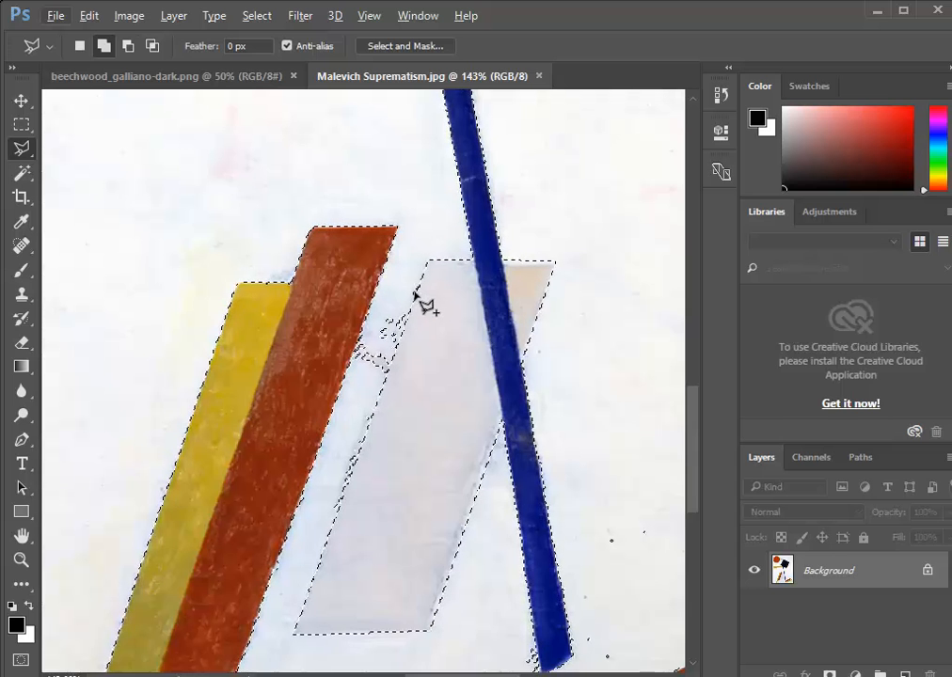
pyautogui.click(417, 296)
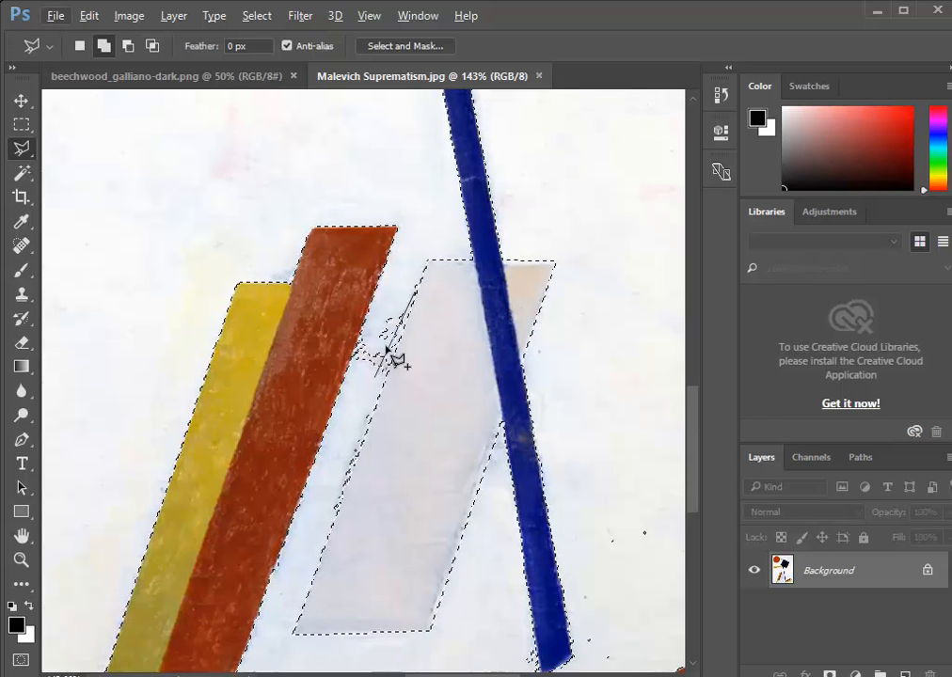
pyautogui.click(329, 426)
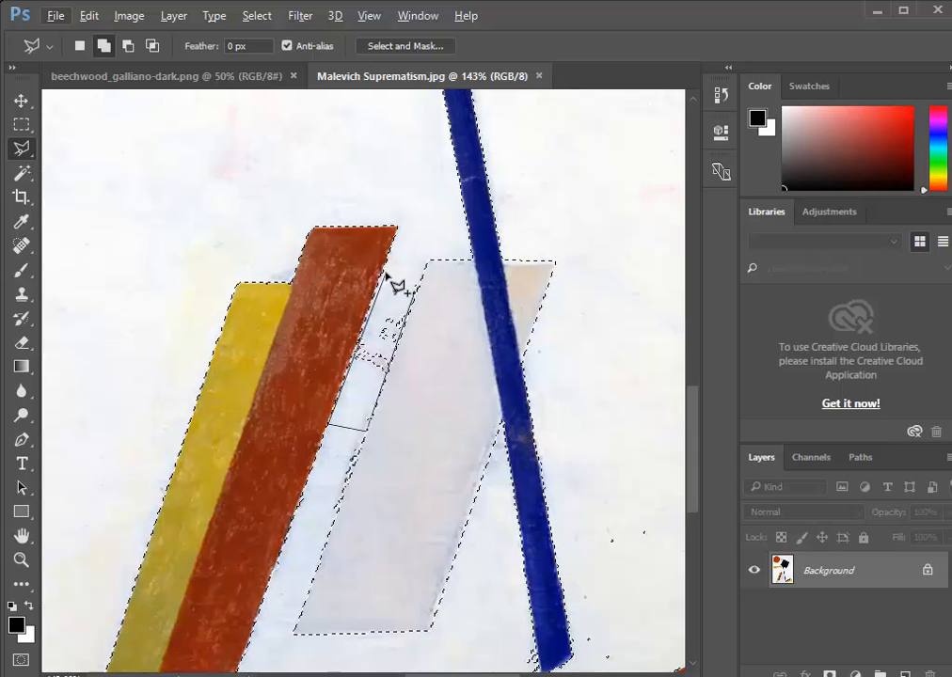
pyautogui.click(384, 271)
pyautogui.click(423, 271)
pyautogui.scroll(-3, 435, 322)
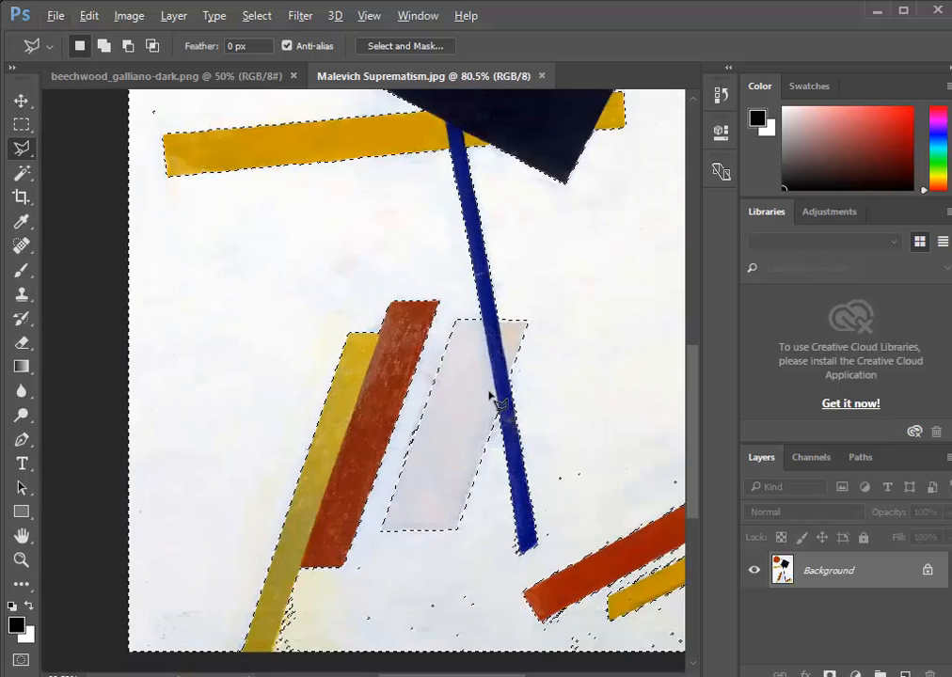
# - Add the unselected background specks below and beside the blue line to the selection with a large Polygonal Lasso outline
pyautogui.press('shift')
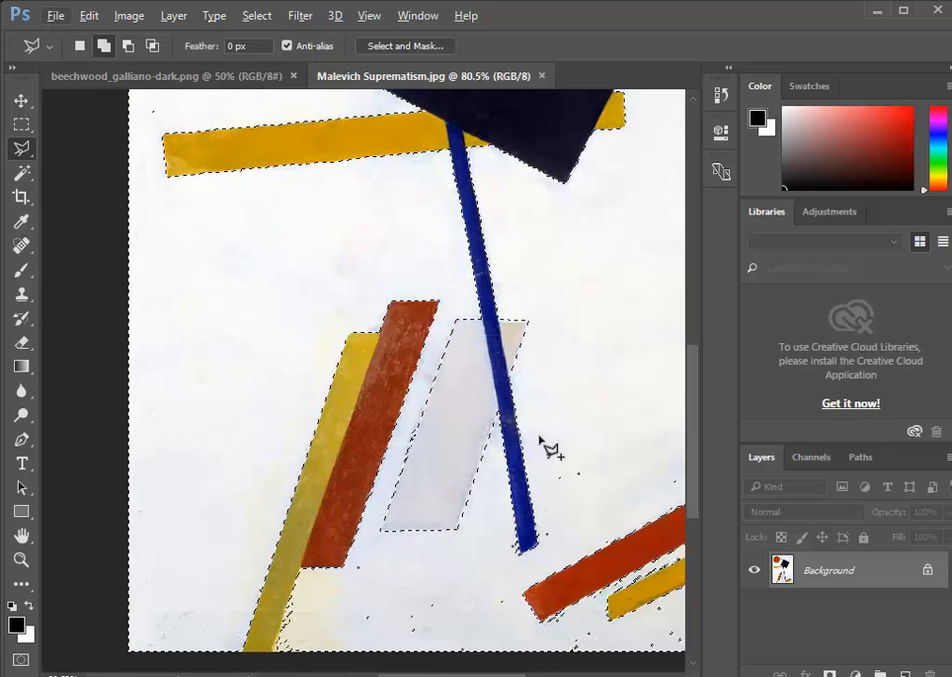
pyautogui.click(541, 440)
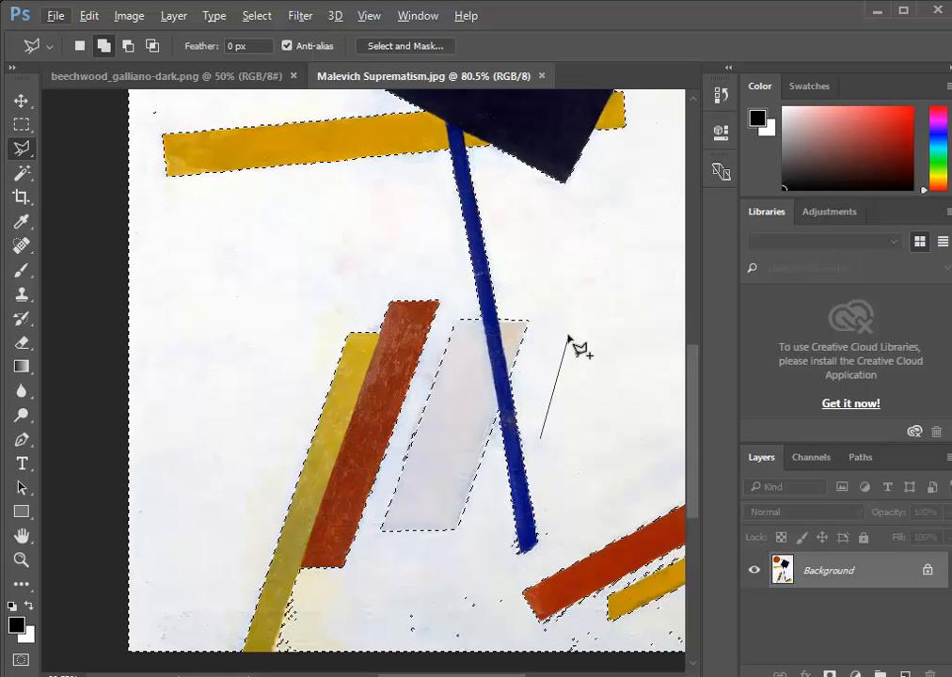
pyautogui.click(677, 490)
pyautogui.click(678, 437)
pyautogui.doubleClick(582, 387)
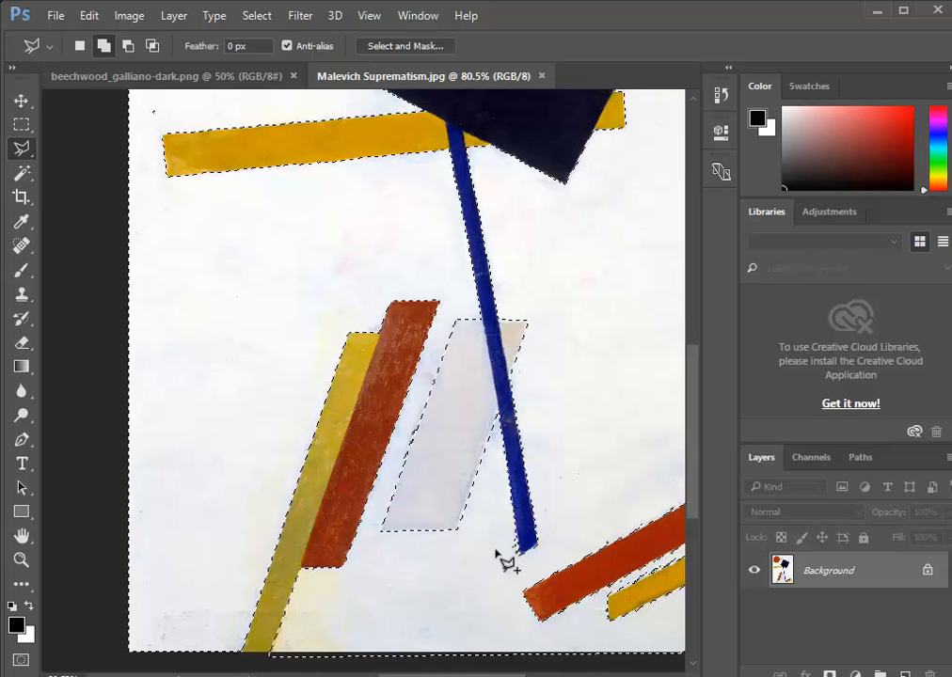
pyautogui.scroll(-3, 376, 532)
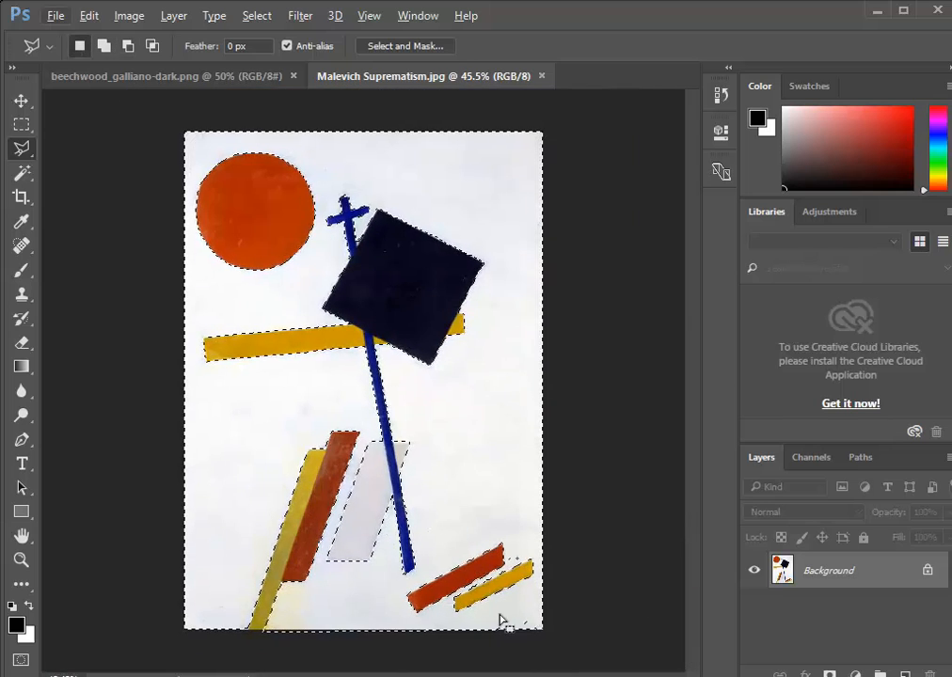
# - Add the painting's lower-right corner beneath and around the small yellow bar to the selection with the Polygonal Lasso
pyautogui.scroll(3, 525, 635)
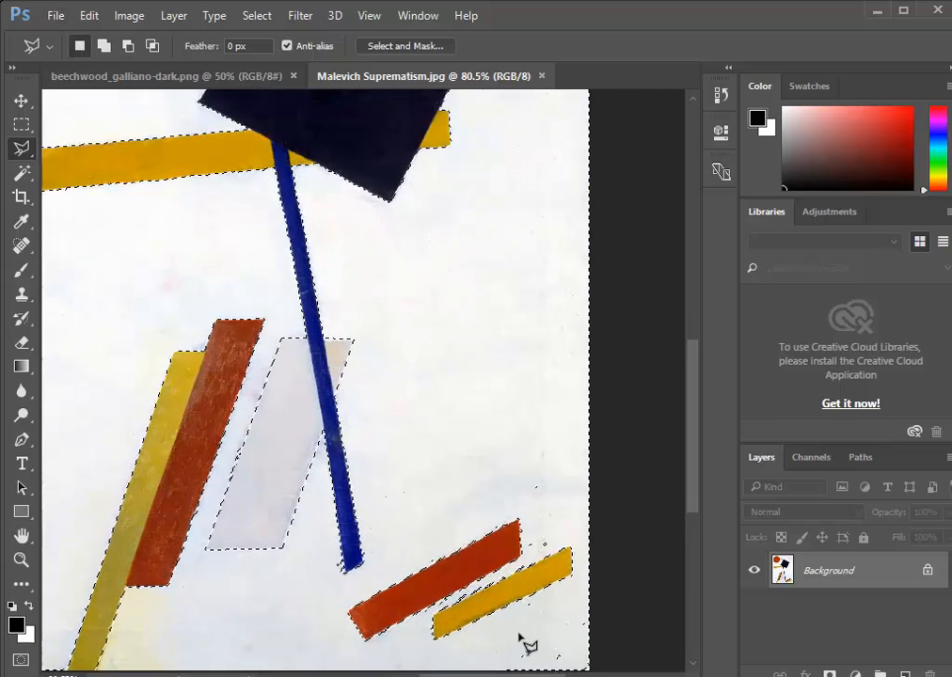
pyautogui.click(575, 577)
pyautogui.click(418, 650)
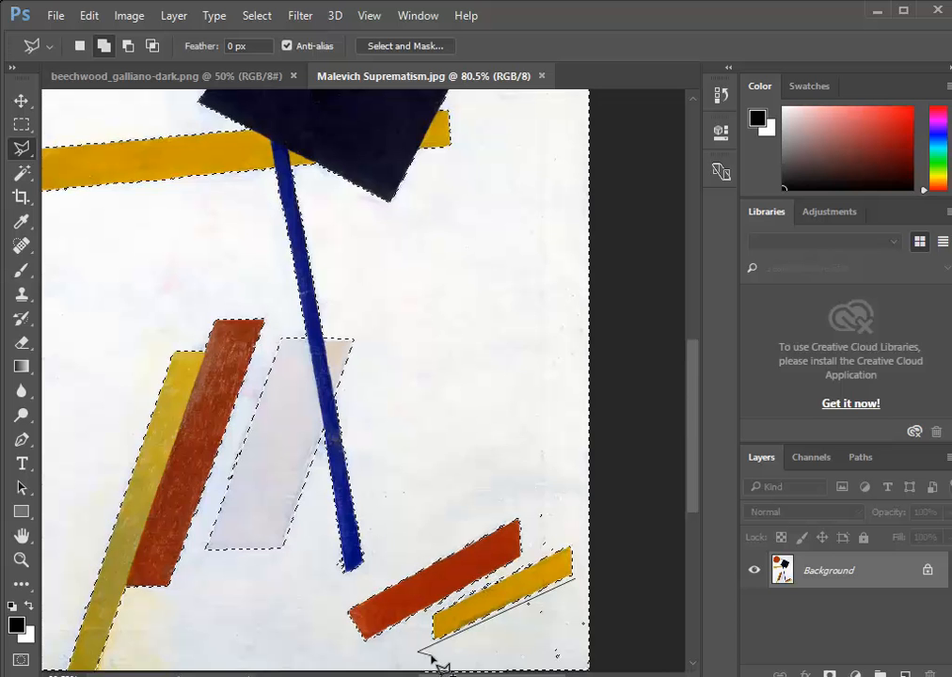
pyautogui.click(420, 672)
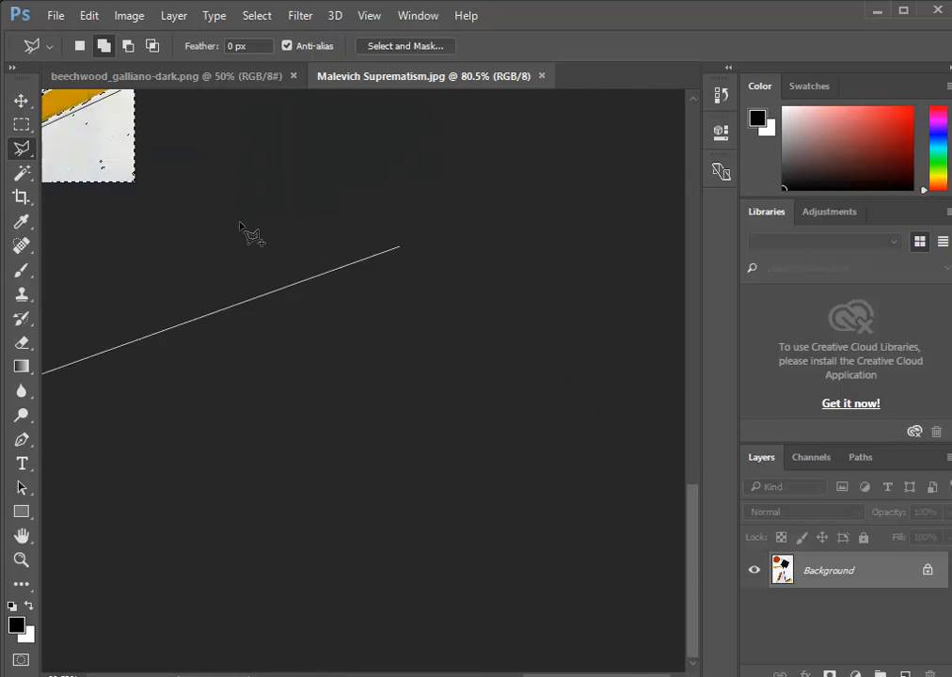
pyautogui.click(185, 314)
pyautogui.click(154, 208)
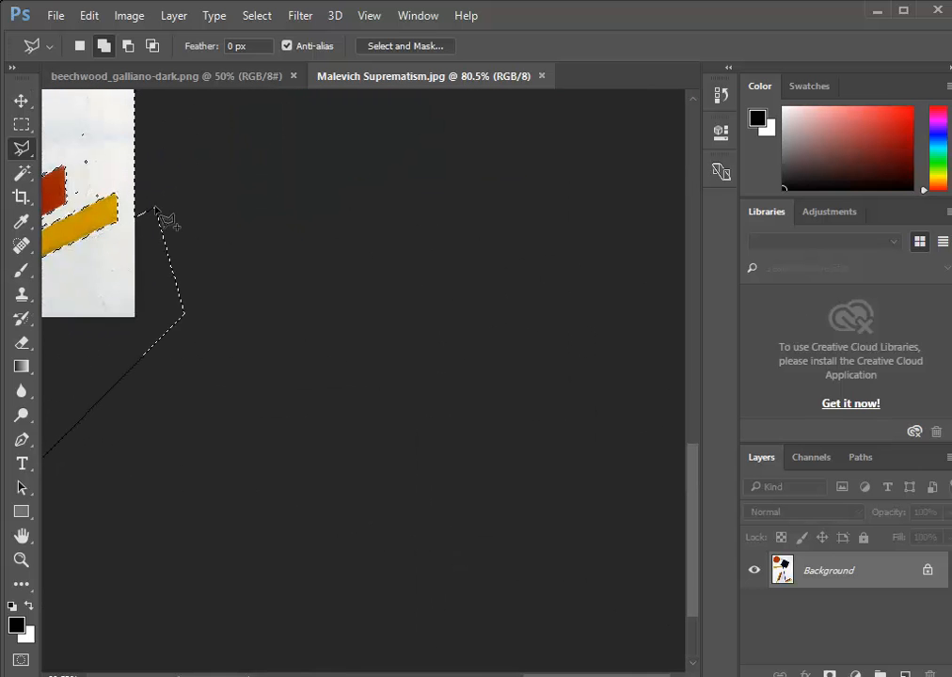
pyautogui.click(72, 204)
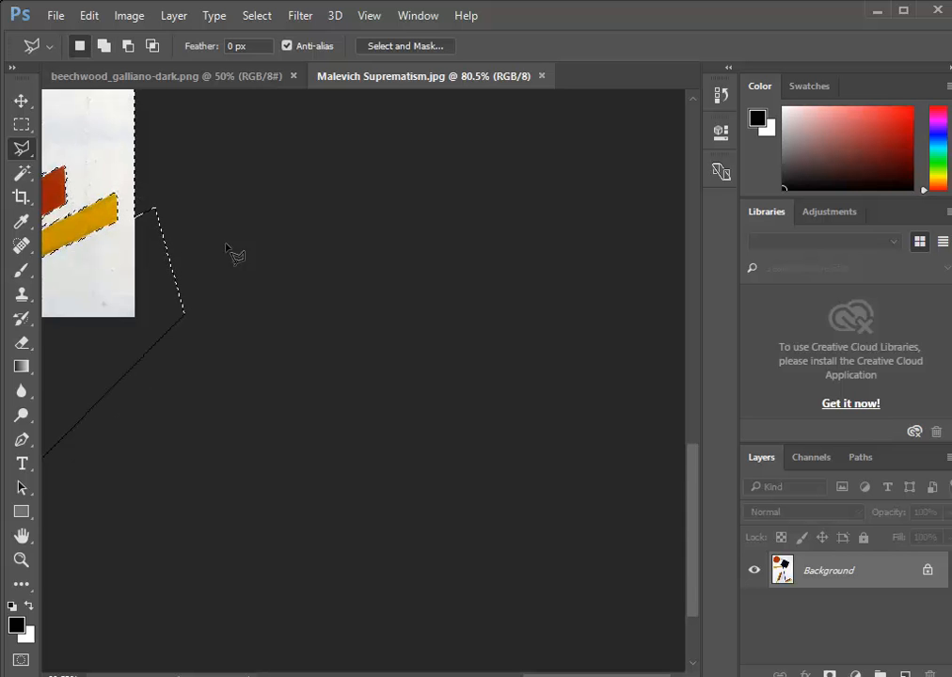
pyautogui.scroll(-3, 245, 277)
pyautogui.scroll(-2, 247, 287)
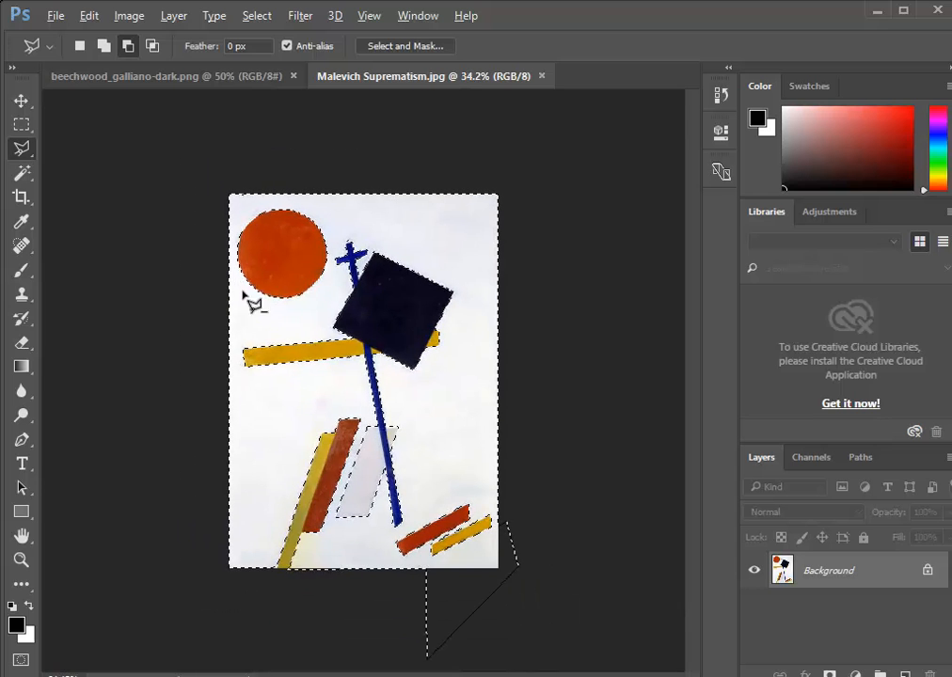
pyautogui.click(90, 16)
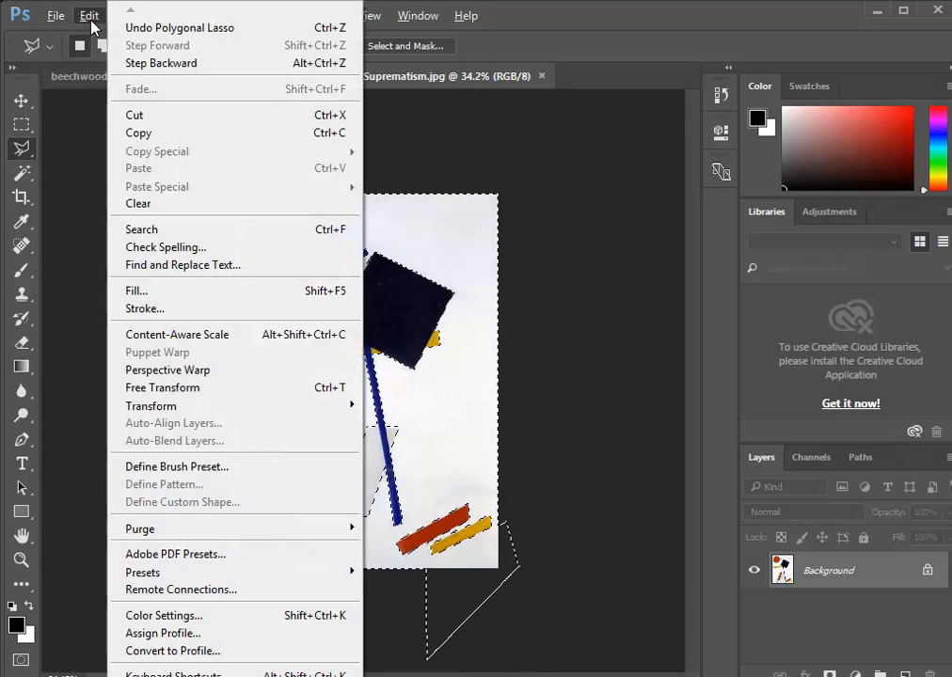
pyautogui.click(88, 16)
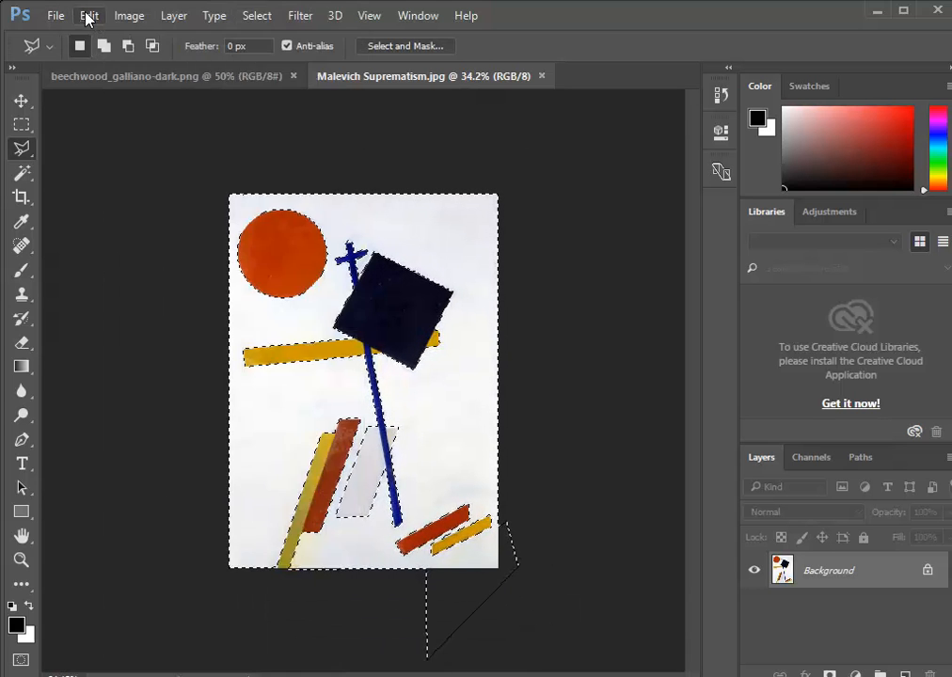
pyautogui.click(88, 16)
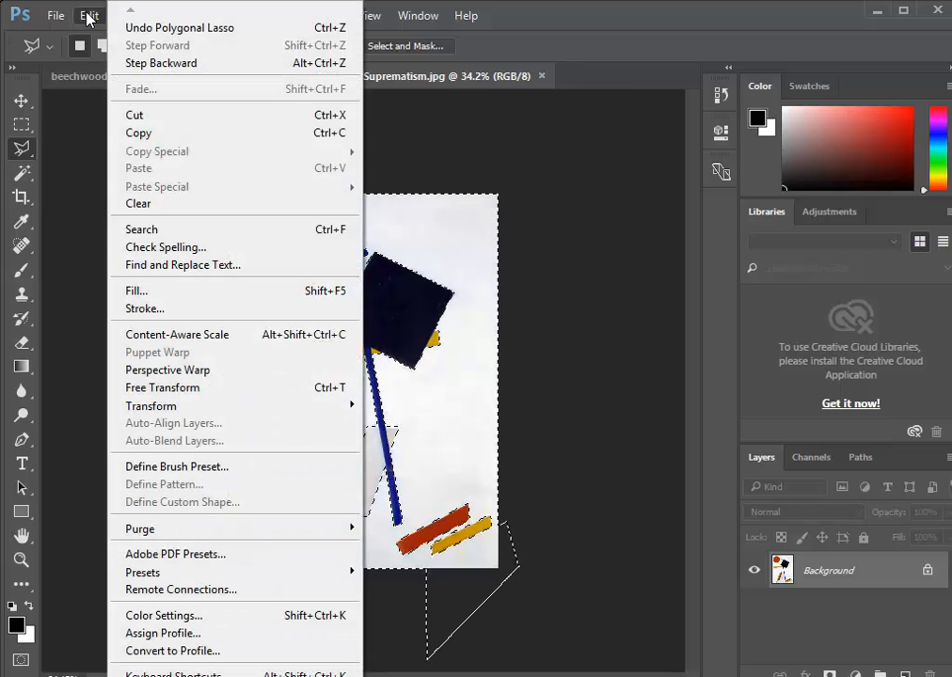
pyautogui.click(151, 294)
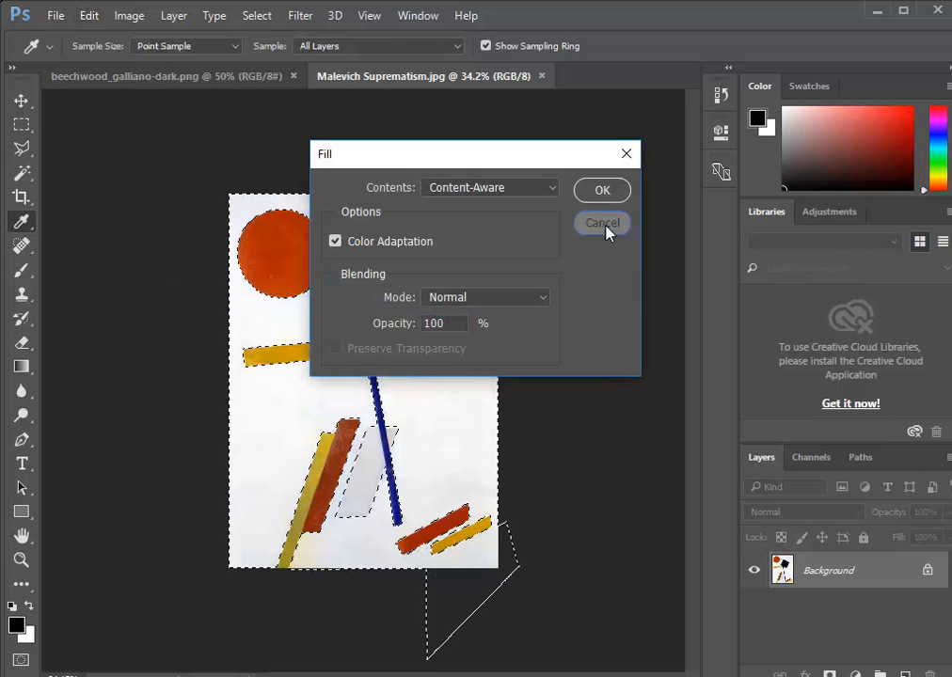
pyautogui.click(608, 229)
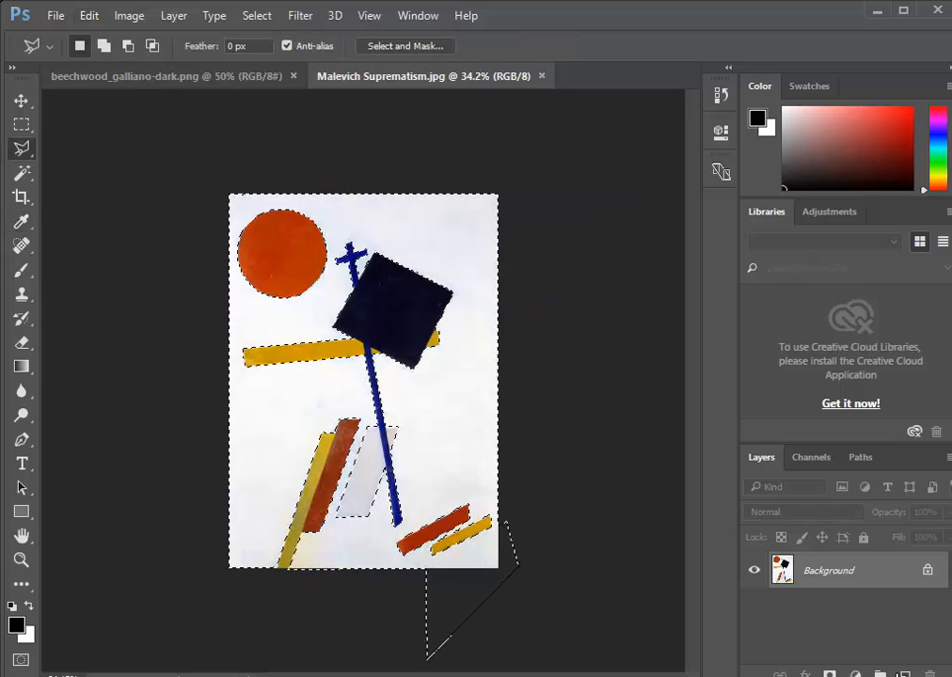
# - Add a new empty layer above the Background layer while keeping the background selection active
pyautogui.hotkey('ctrl', 'shift', 'alt', 'n')
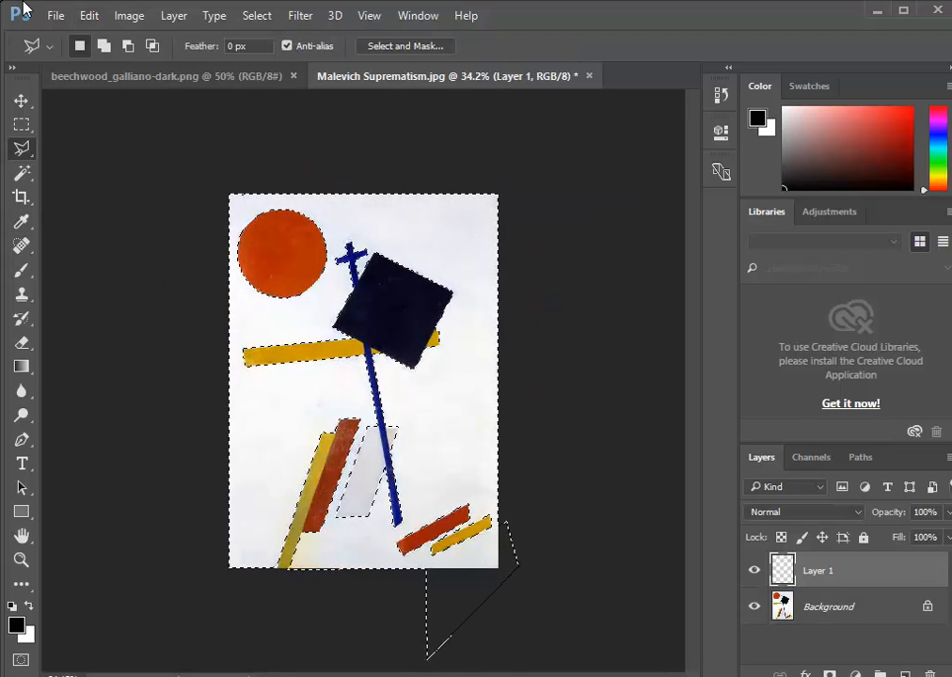
pyautogui.click(90, 15)
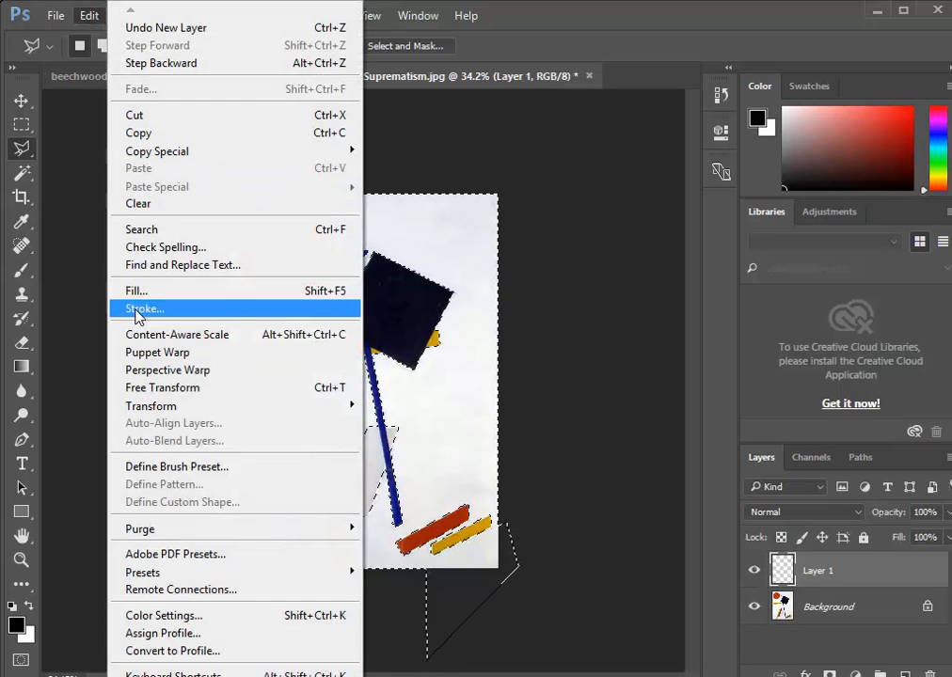
pyautogui.click(138, 293)
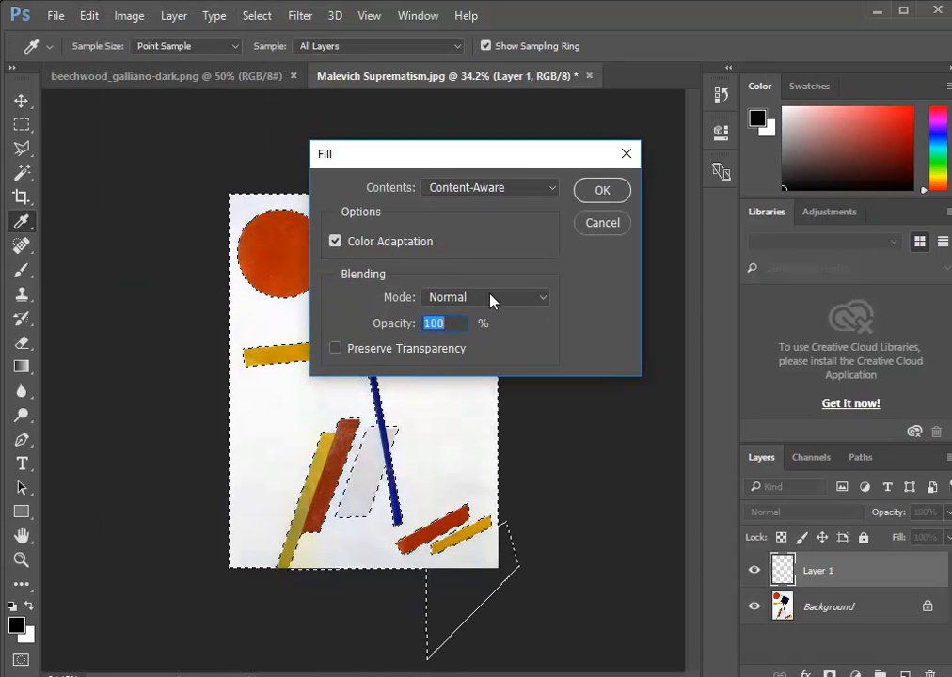
pyautogui.click(524, 188)
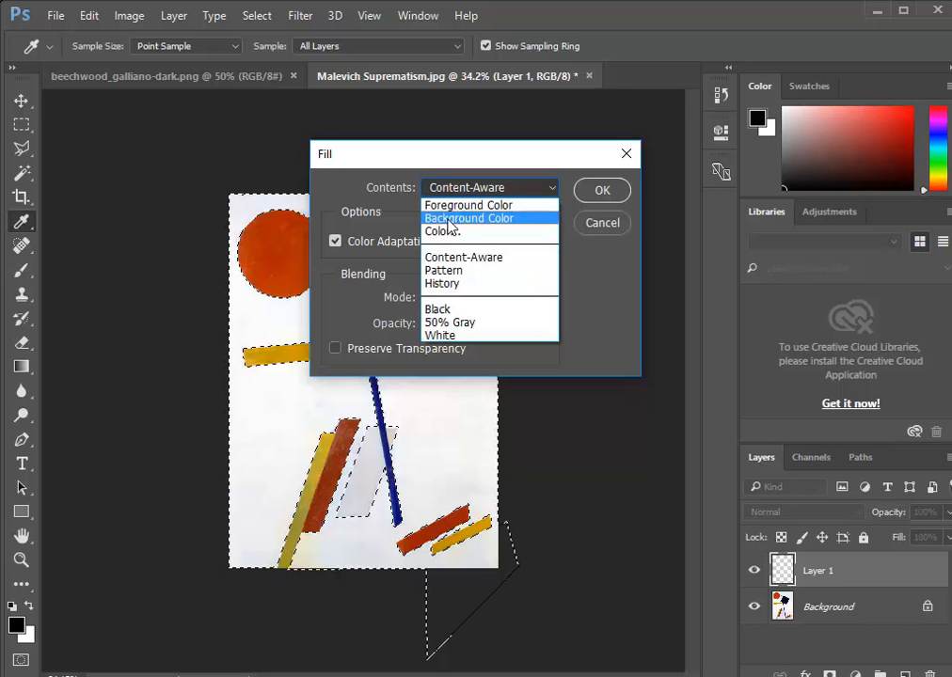
pyautogui.click(506, 188)
pyautogui.click(593, 223)
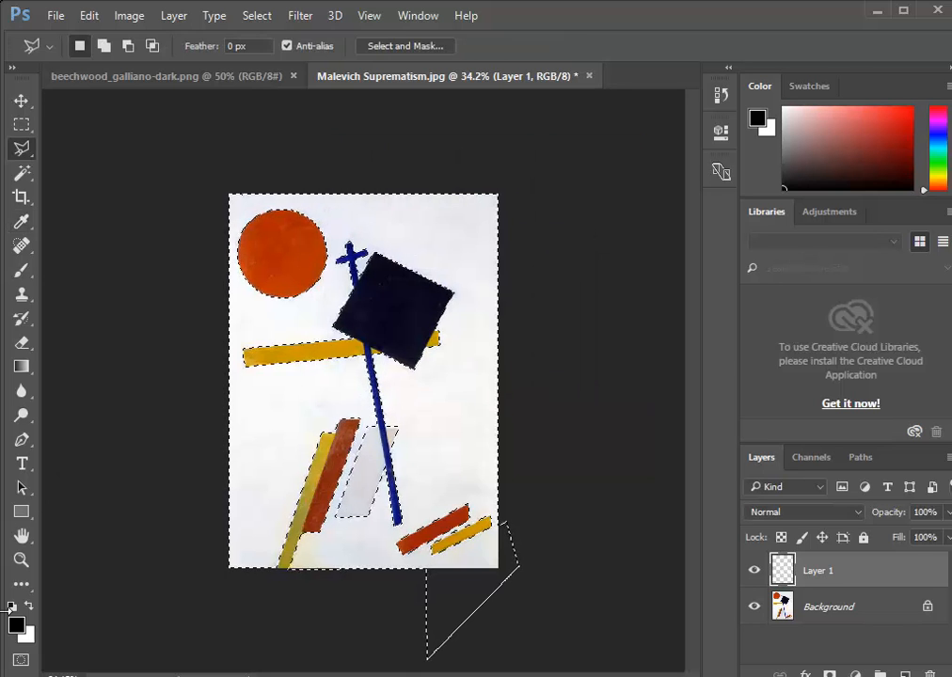
# - Set the foreground colour to a bright magenta, #dc23da
pyautogui.click(16, 623)
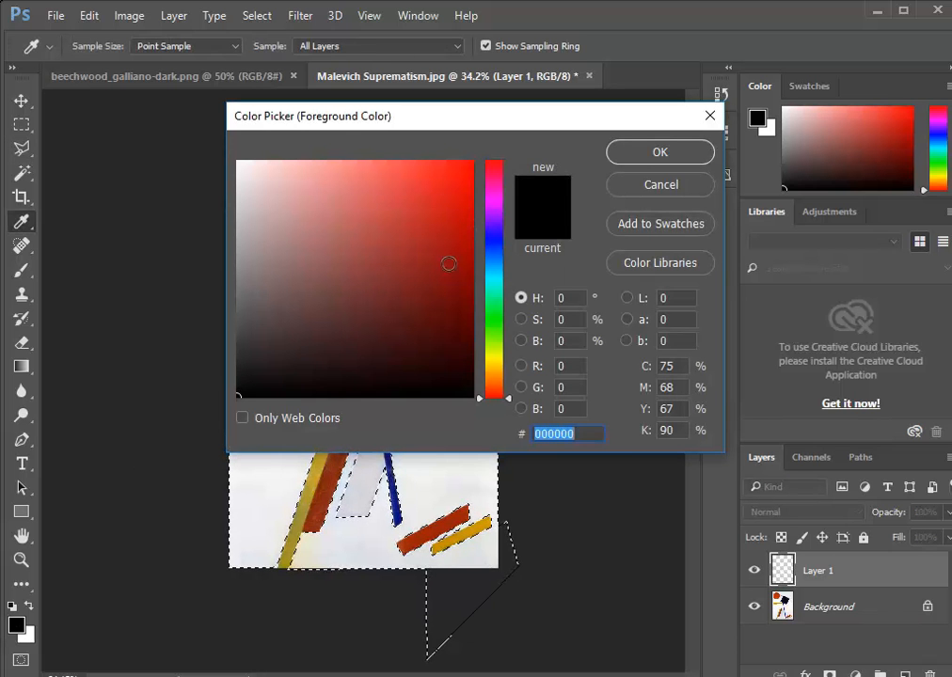
pyautogui.click(498, 201)
pyautogui.click(393, 234)
pyautogui.click(436, 192)
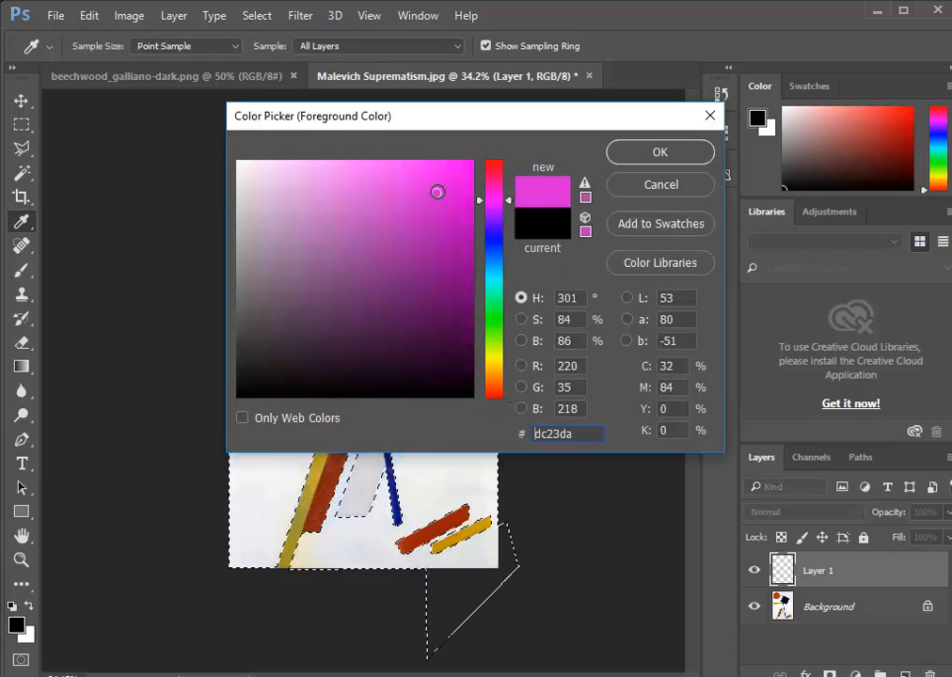
pyautogui.click(644, 154)
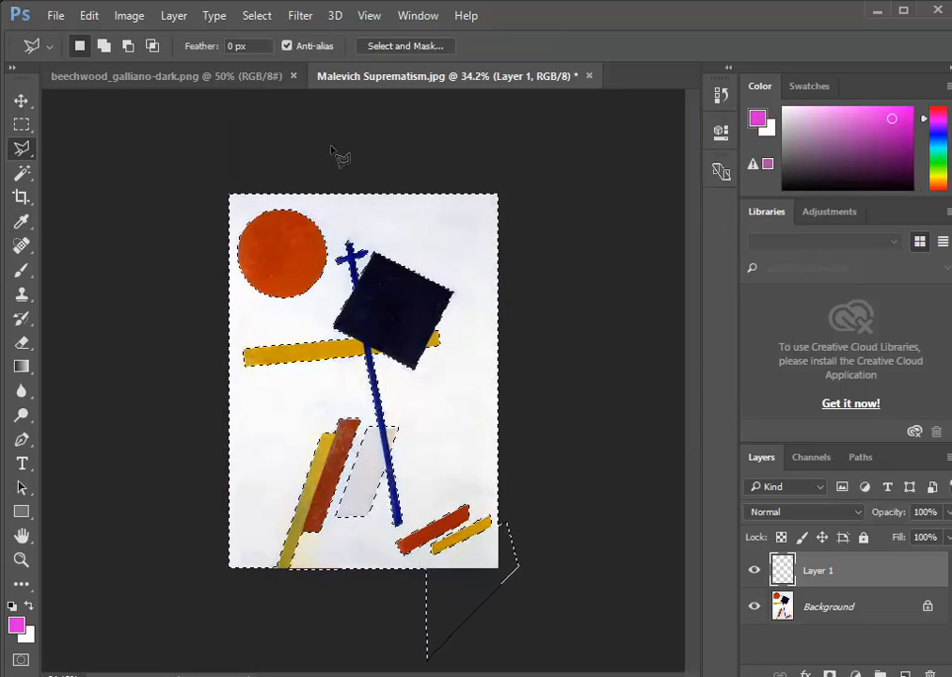
# - Fill the selected background area on Layer 1 with the foreground colour in Normal mode at 100% opacity
pyautogui.click(86, 19)
pyautogui.click(131, 292)
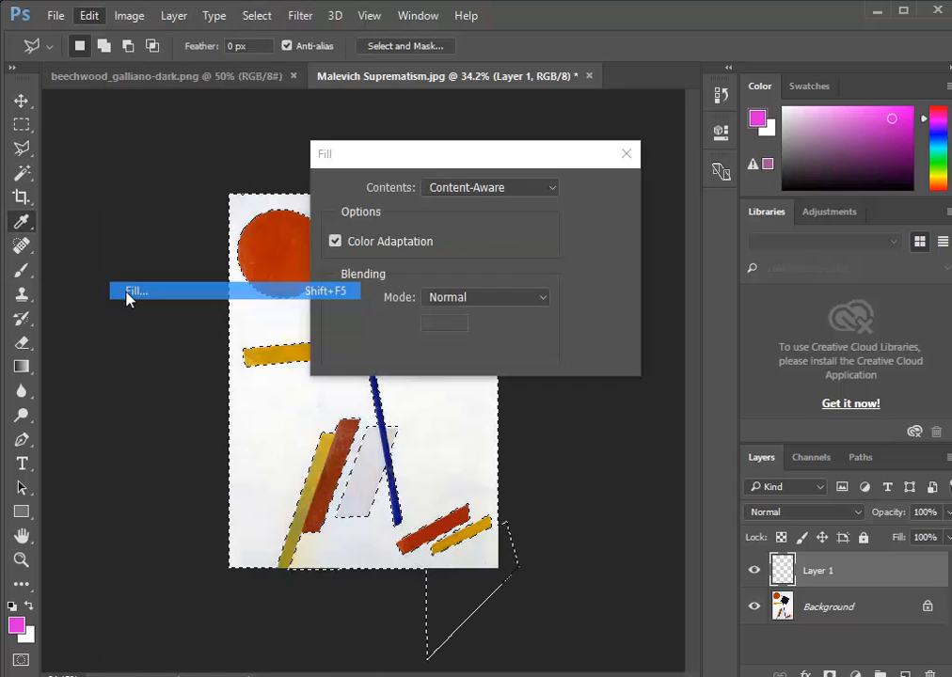
pyautogui.click(494, 190)
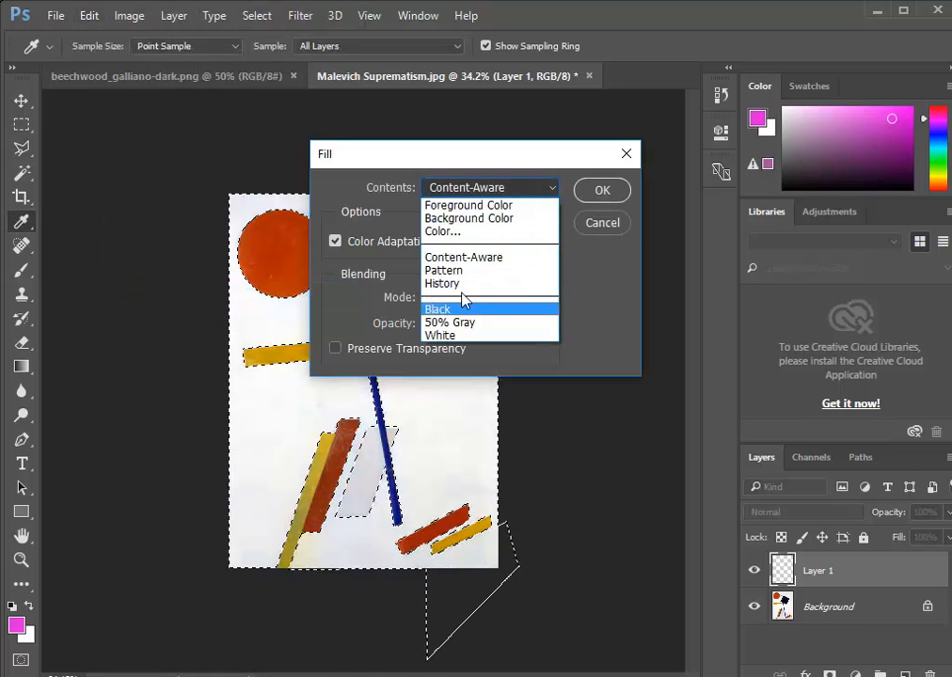
pyautogui.click(468, 207)
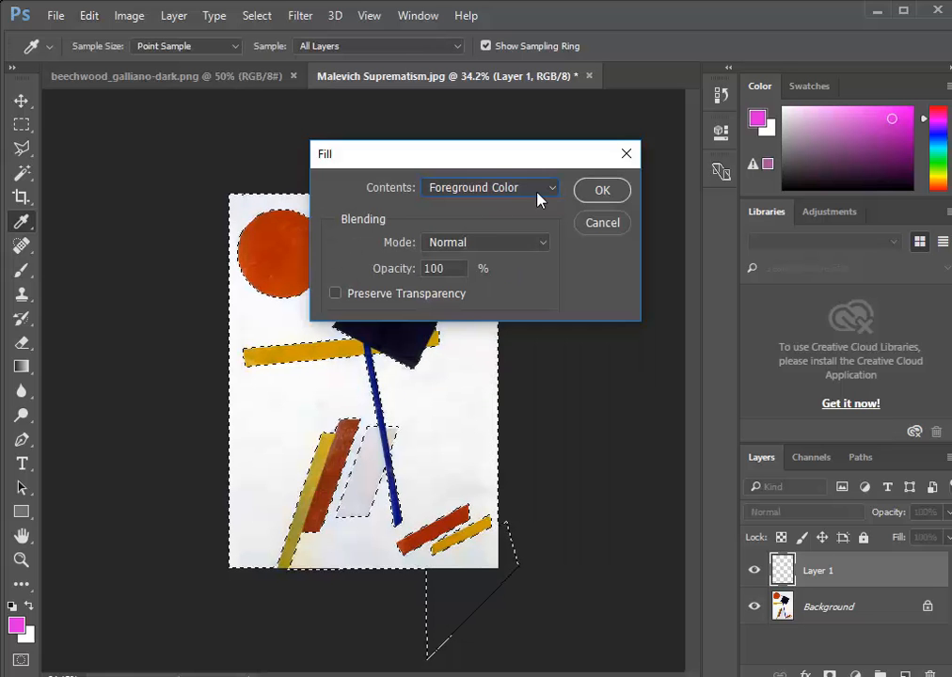
pyautogui.click(603, 191)
pyautogui.press('l')
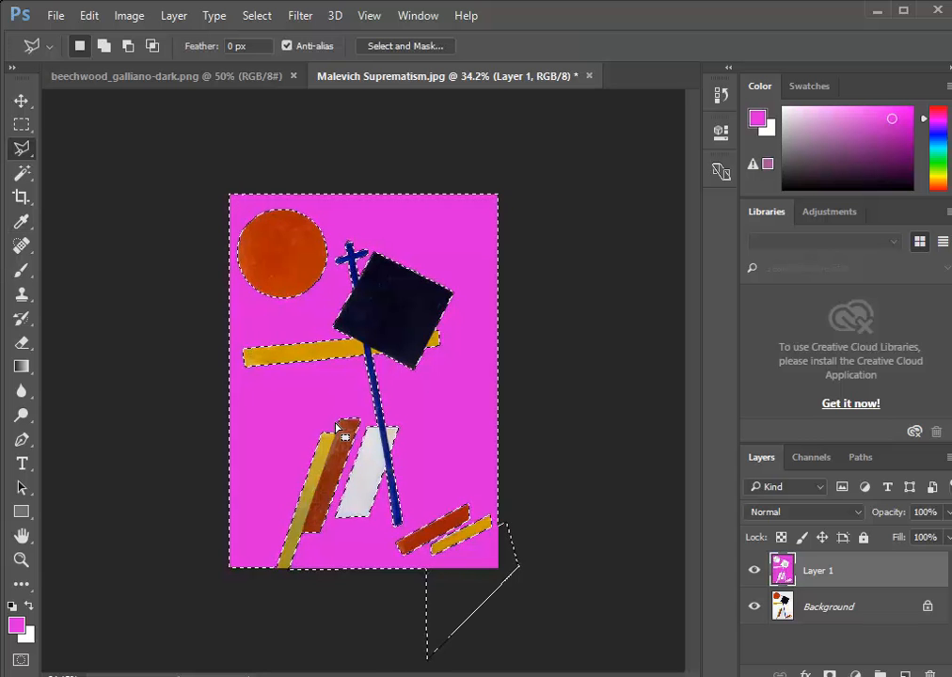
# - Save the layered image as Malevich Suprematism-mask in Photoshop format in the Paintings folder, with Maximize Compatibility on
pyautogui.click(55, 15)
pyautogui.click(112, 220)
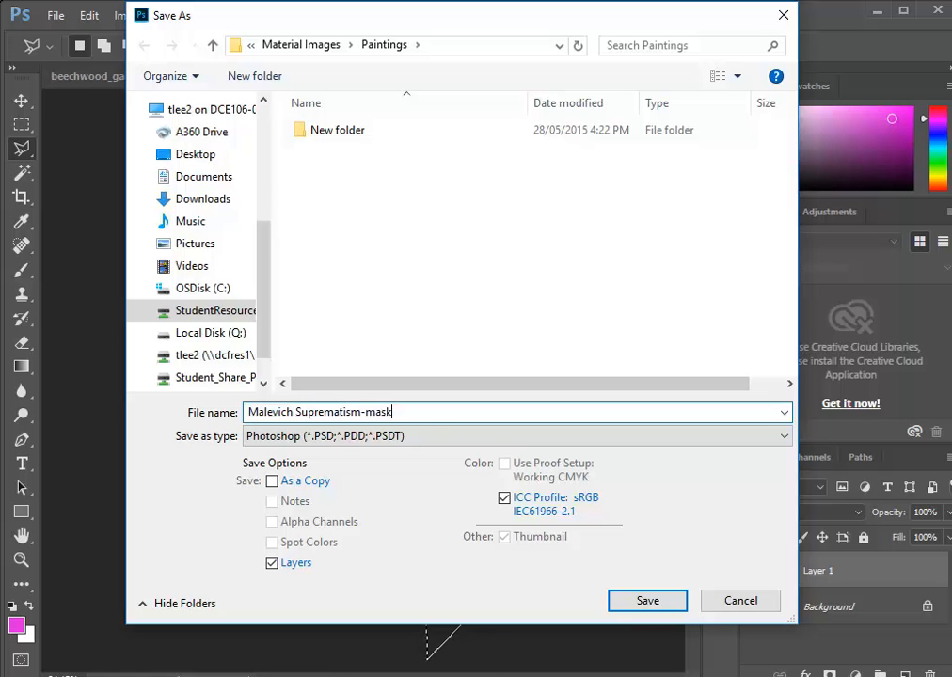
pyautogui.click(648, 601)
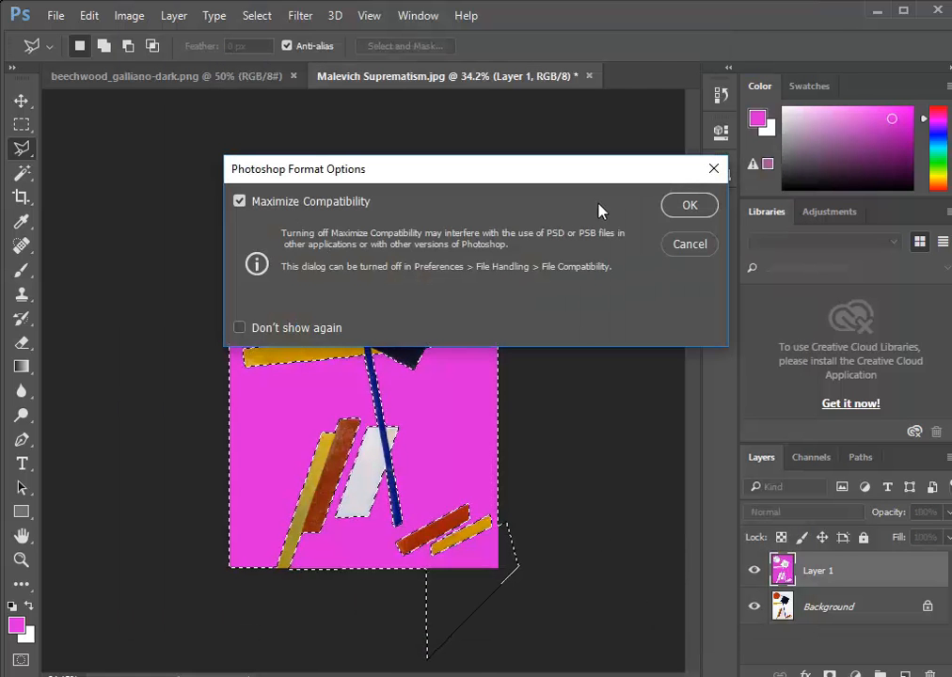
pyautogui.click(685, 206)
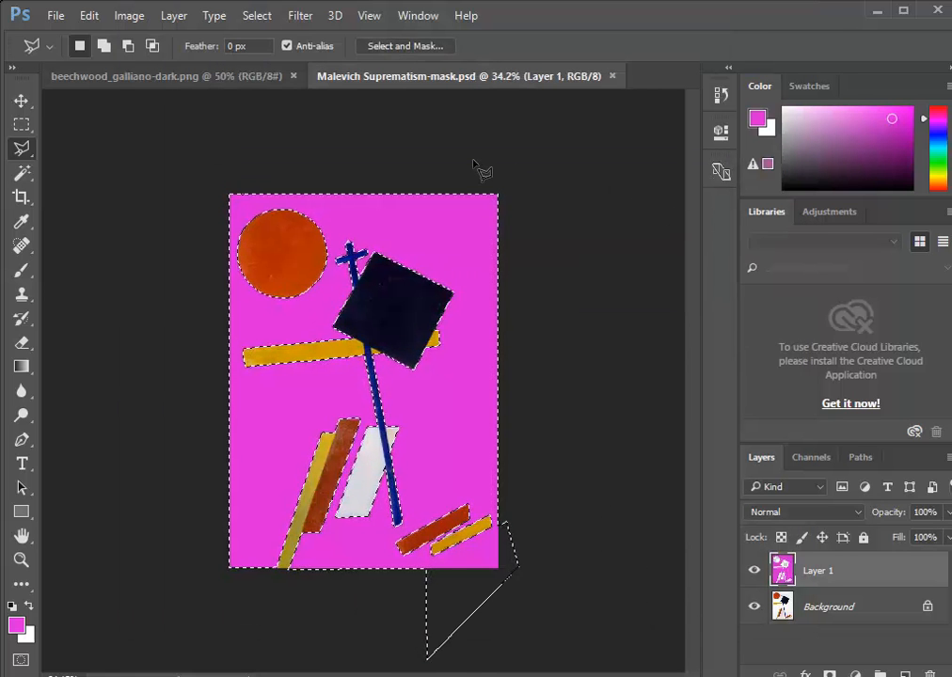
# - Save a JPEG copy named Malevich Suprematism-mask in the Paintings folder and accept the JPEG options
pyautogui.click(59, 16)
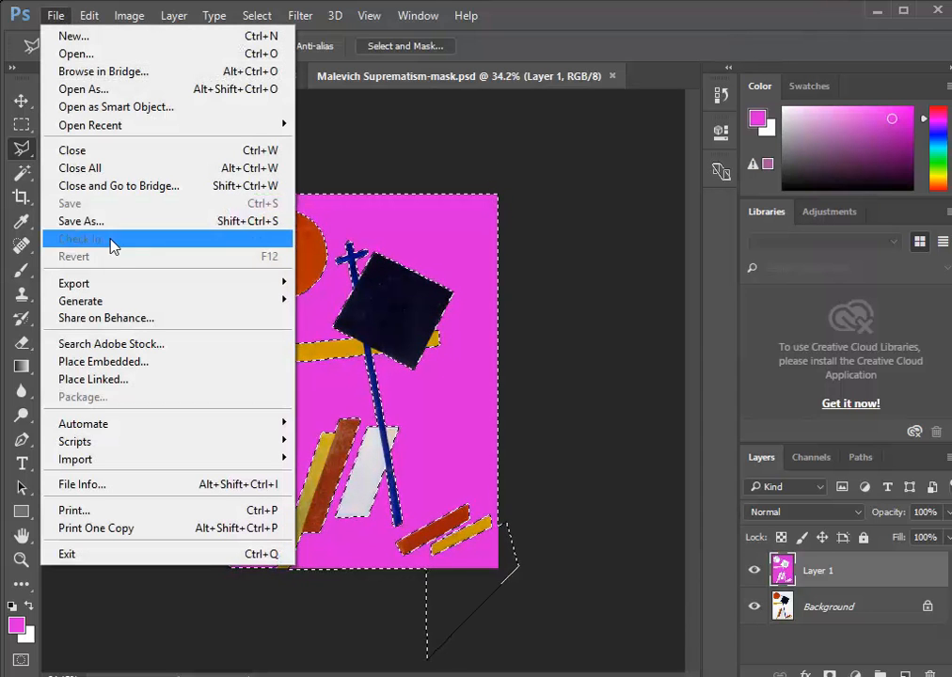
pyautogui.click(108, 223)
pyautogui.click(401, 437)
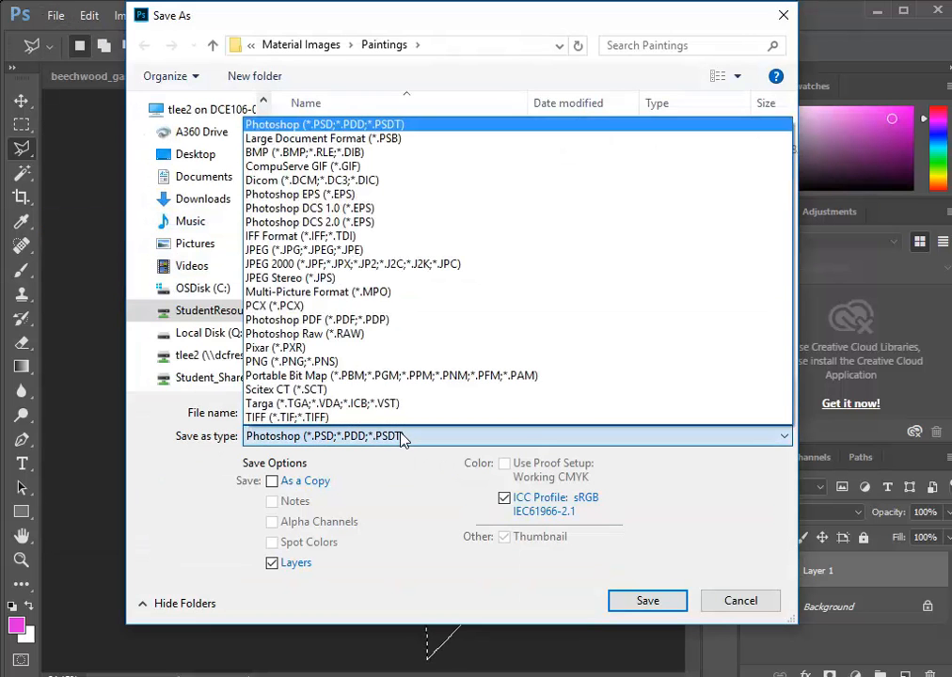
pyautogui.click(318, 250)
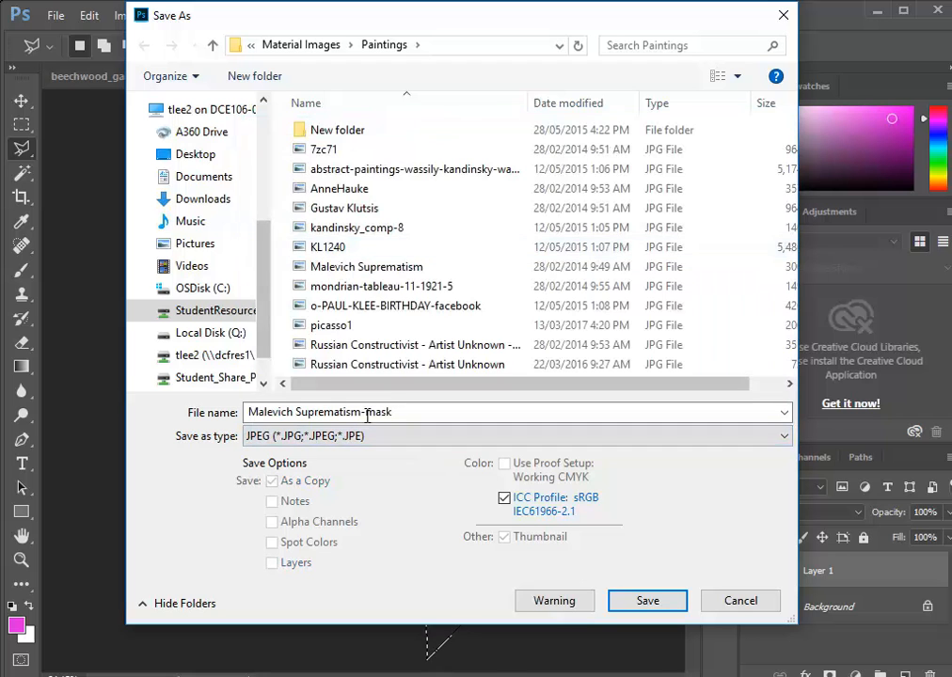
pyautogui.click(628, 601)
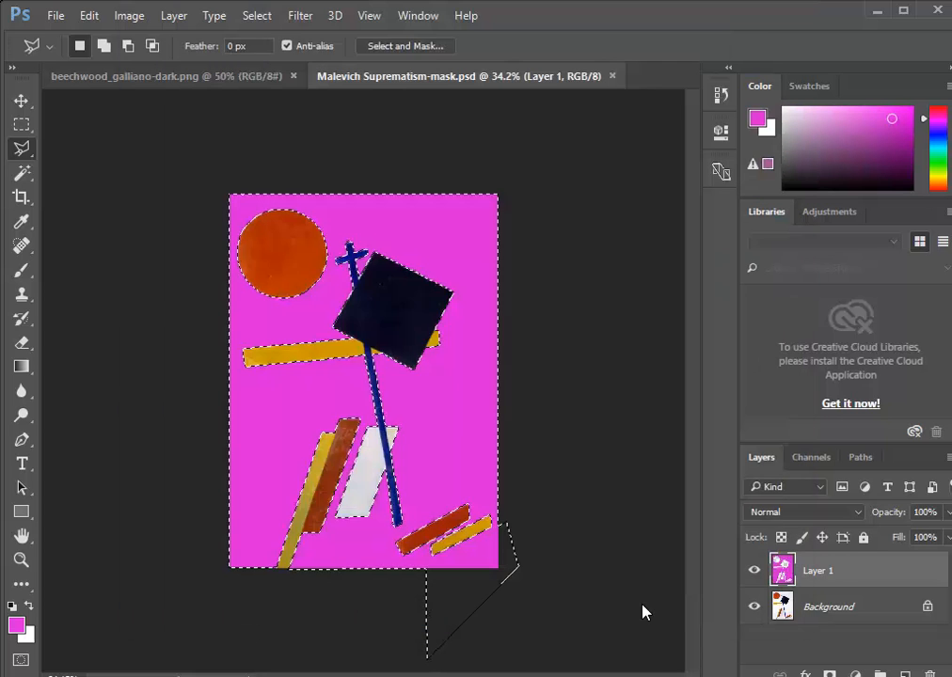
pyautogui.click(583, 179)
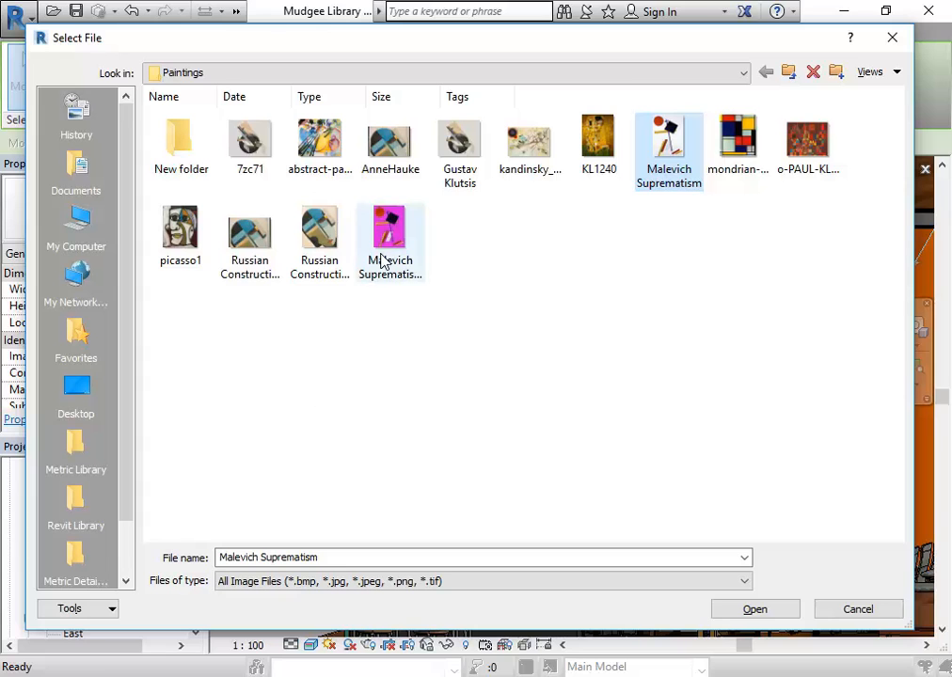
# - In Revit, load Malevich Suprematism-mask as the Poster decal's cutout image, keep Cutouts on Image file, and accept the decal settings
pyautogui.click(386, 235)
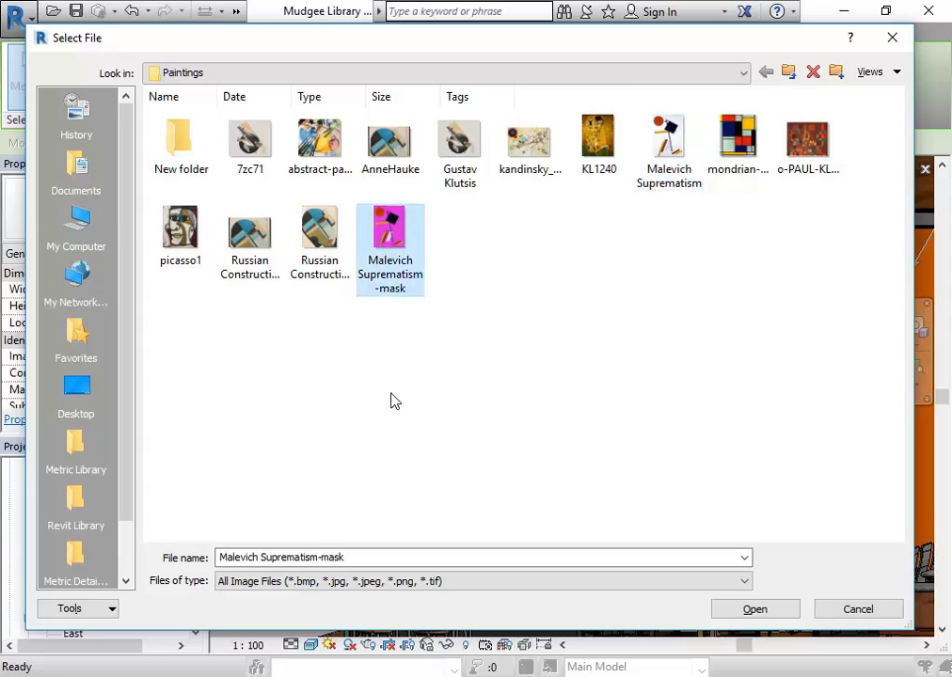
pyautogui.click(758, 611)
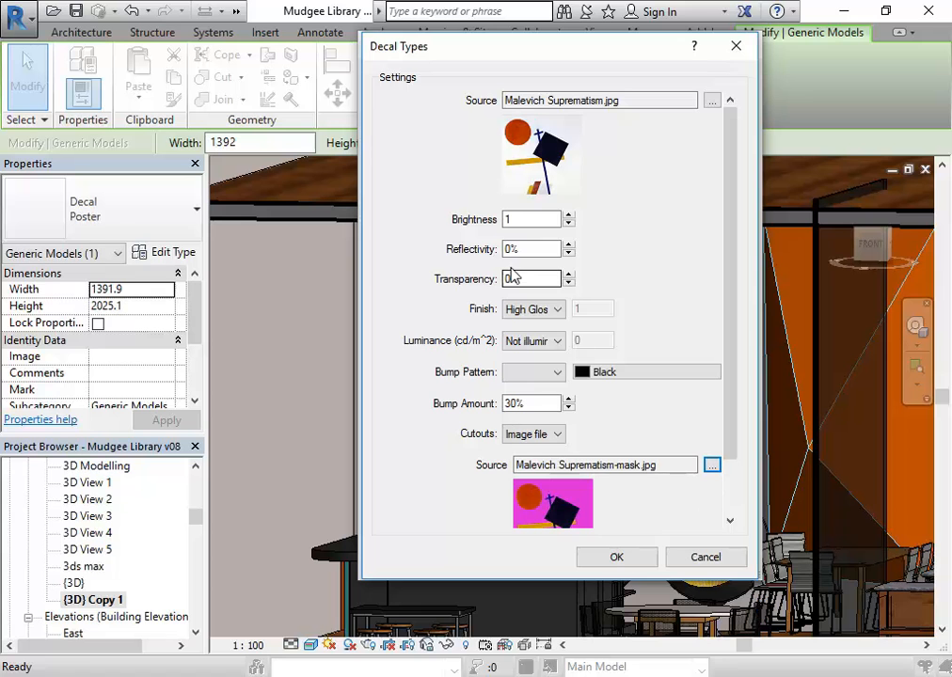
pyautogui.moveTo(729, 311); pyautogui.dragTo(729, 440)
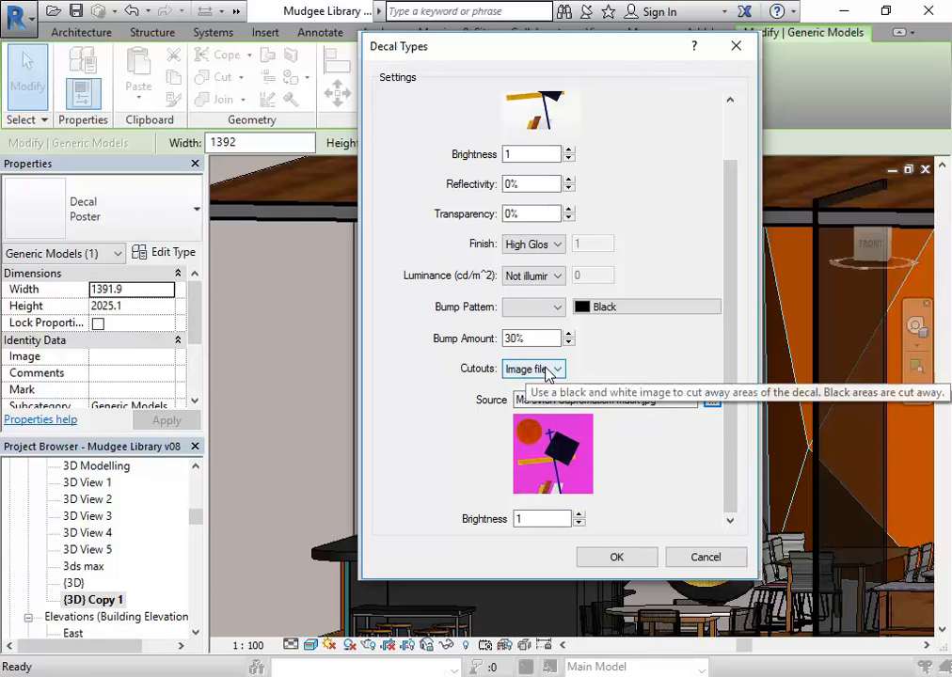
pyautogui.click(680, 399)
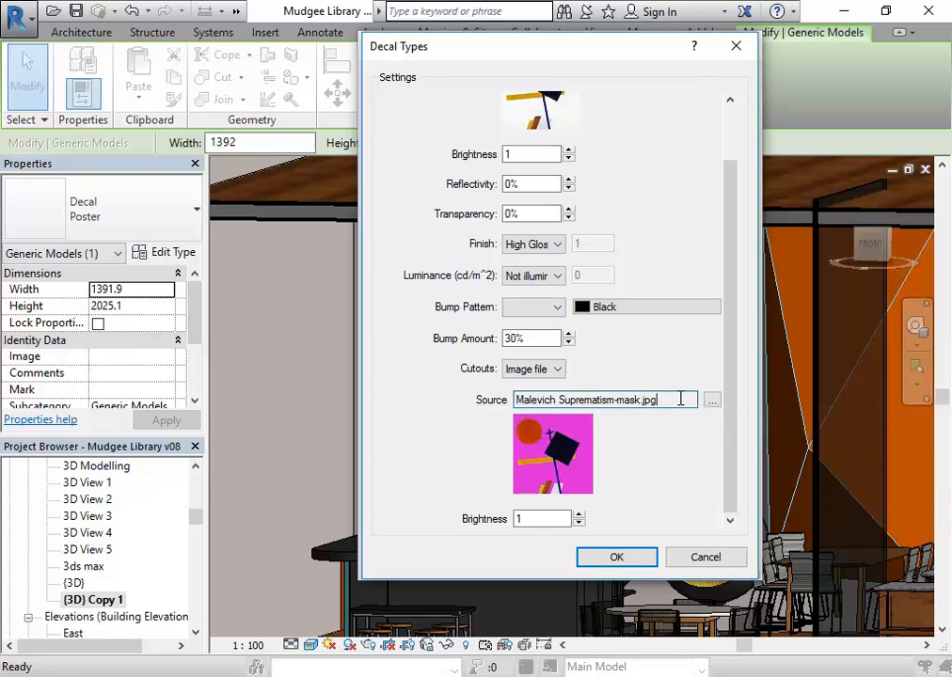
pyautogui.click(538, 369)
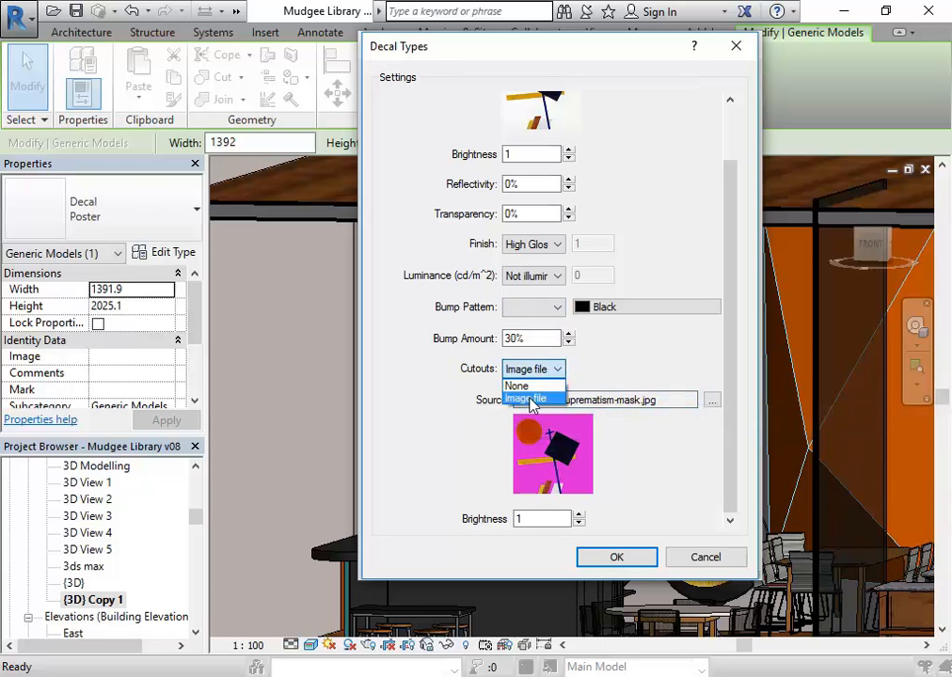
pyautogui.click(531, 396)
pyautogui.click(548, 518)
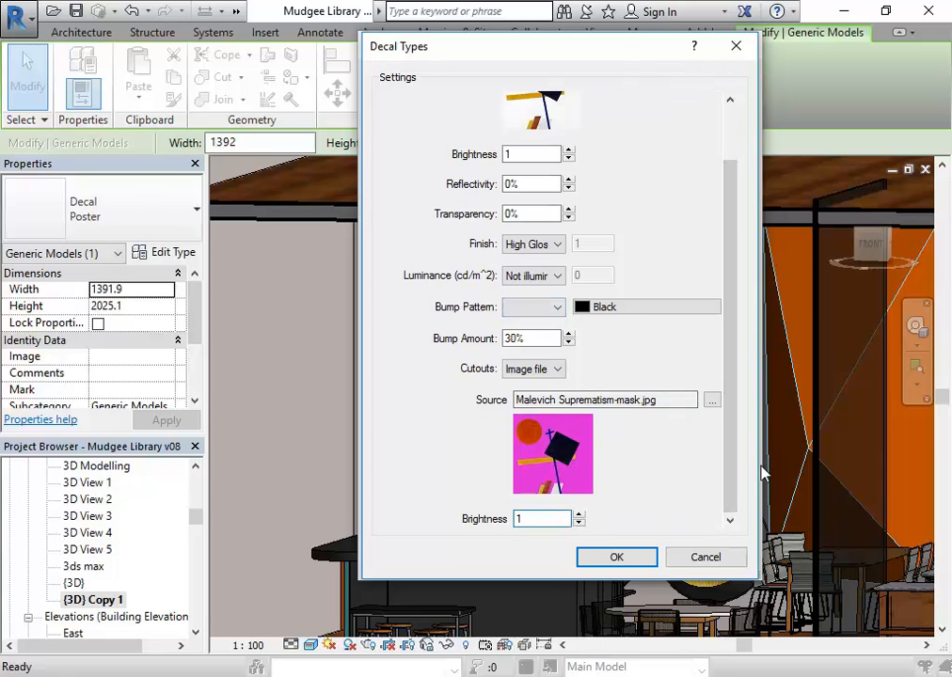
pyautogui.click(623, 555)
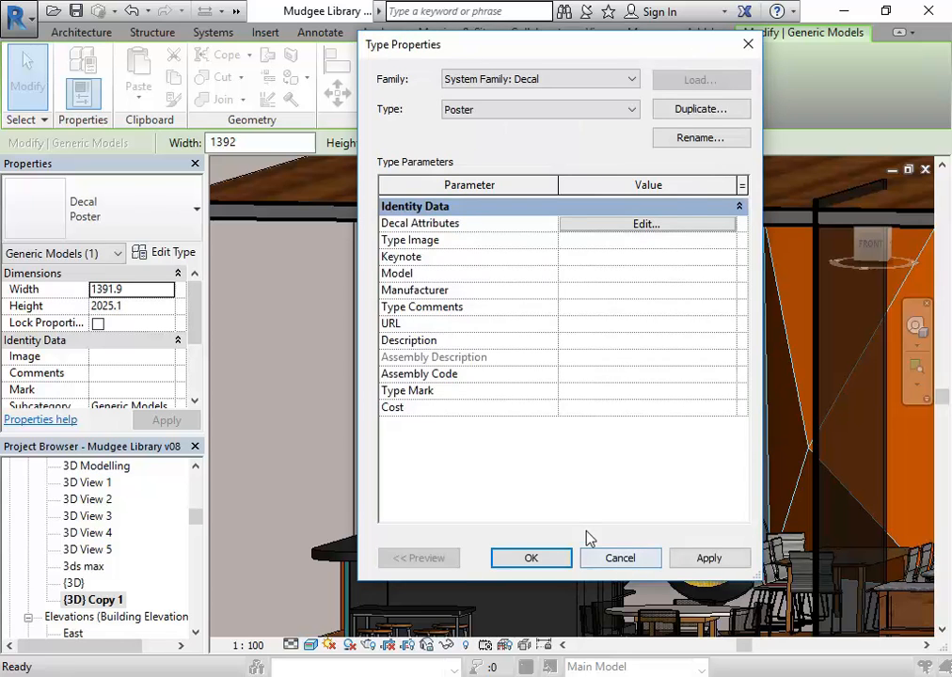
# - Set the Poster decal's finish to Matte and accept the decal and type settings
pyautogui.click(682, 226)
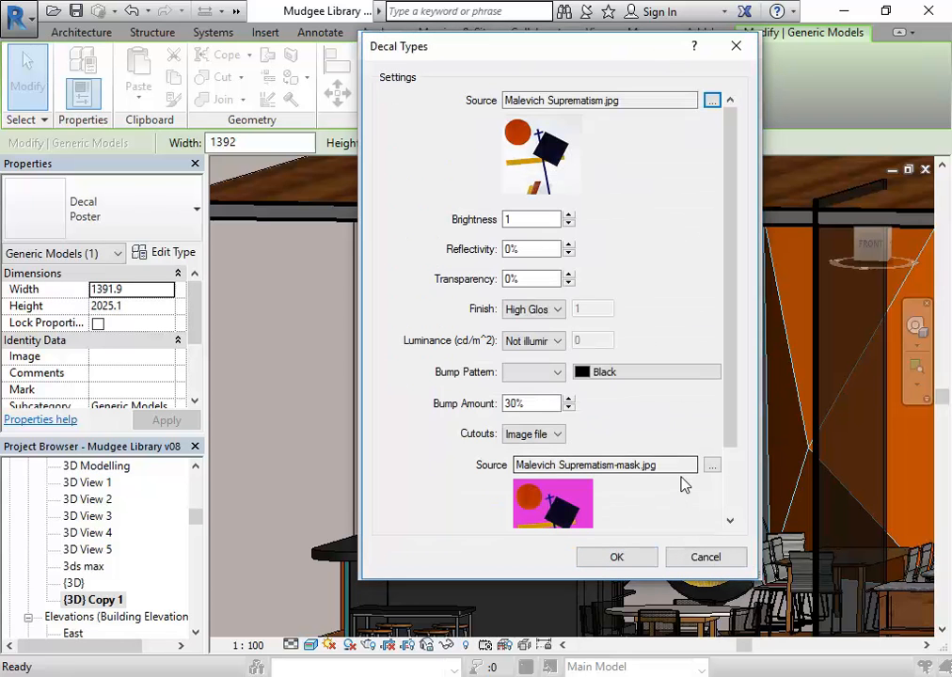
pyautogui.moveTo(729, 408); pyautogui.dragTo(713, 518)
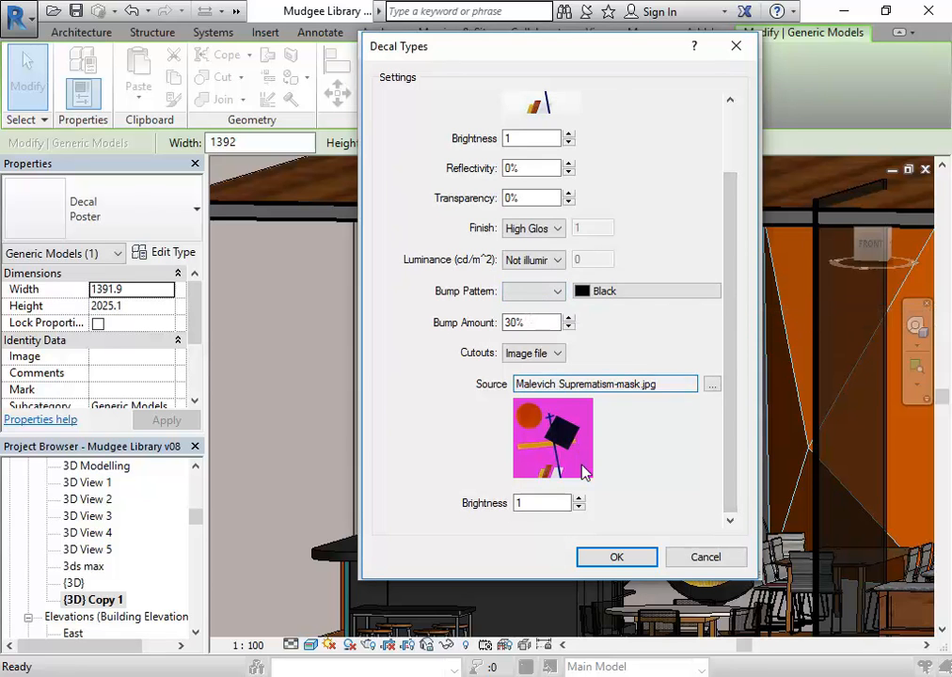
pyautogui.click(540, 229)
pyautogui.click(542, 243)
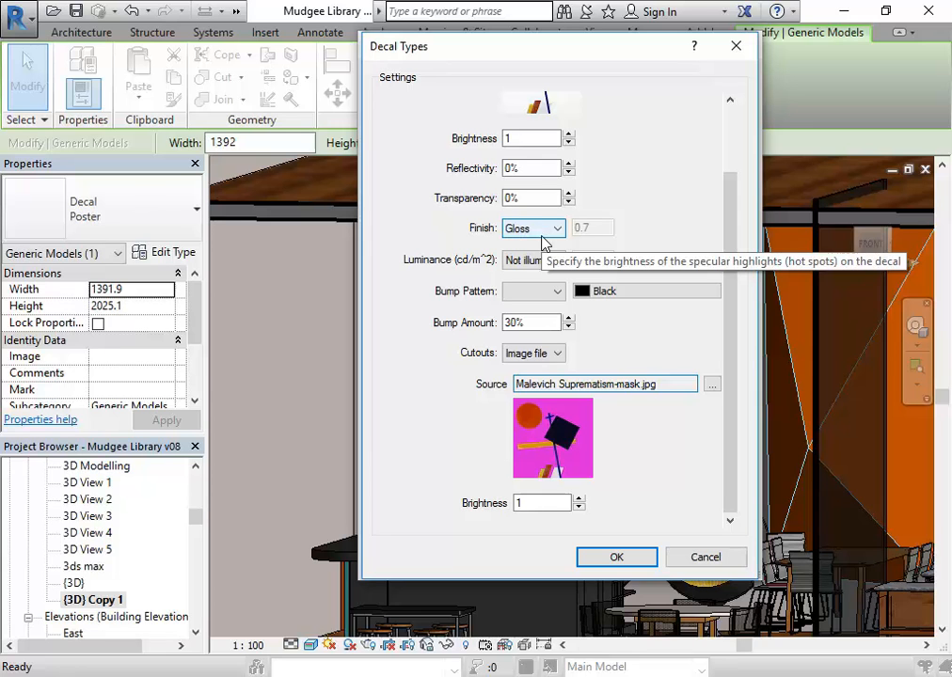
pyautogui.click(543, 237)
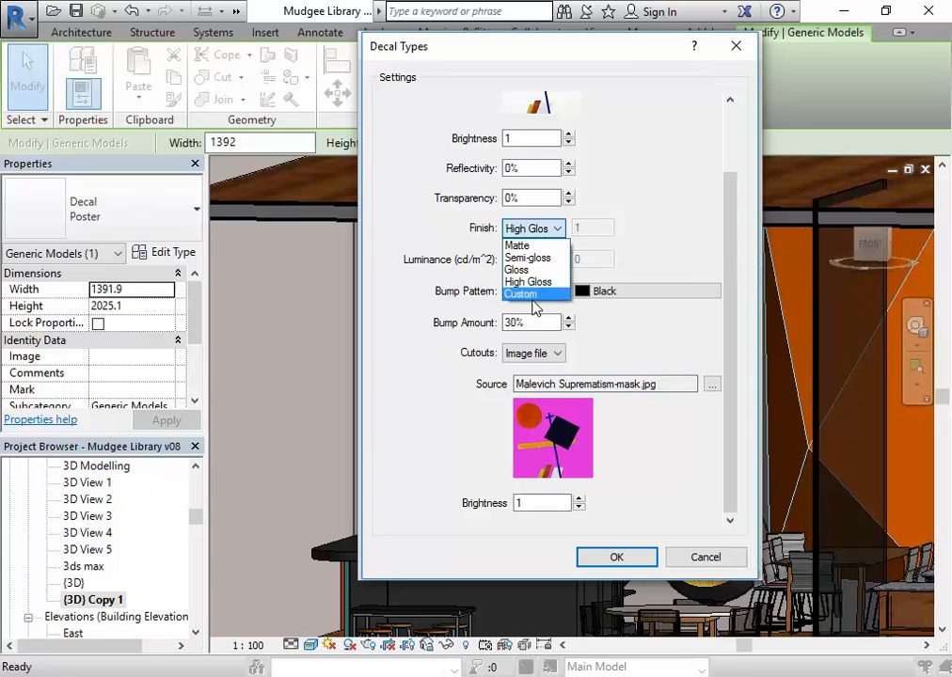
pyautogui.click(520, 294)
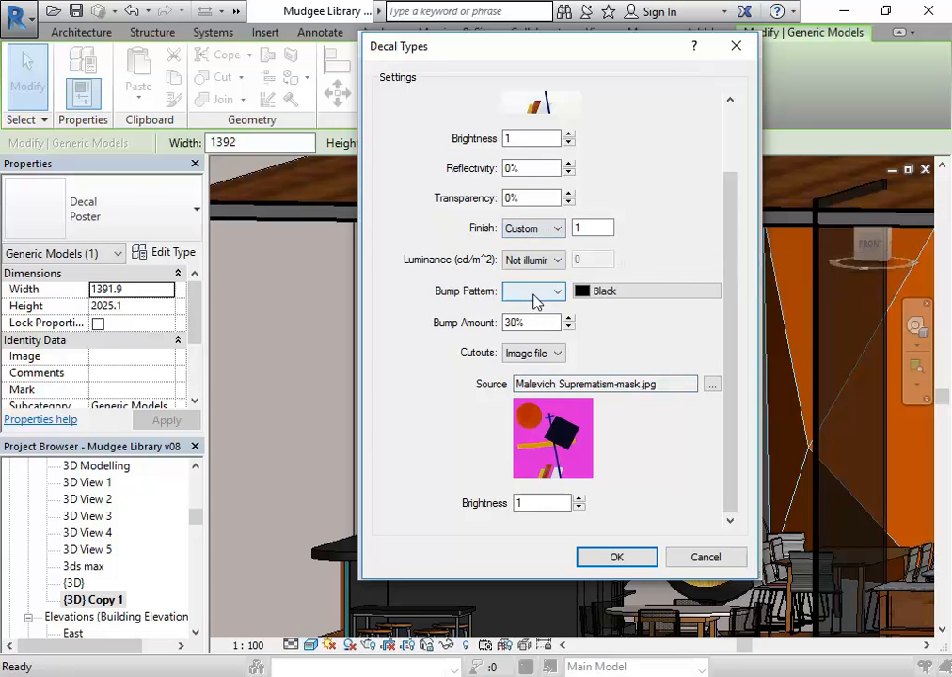
pyautogui.click(552, 230)
pyautogui.click(542, 244)
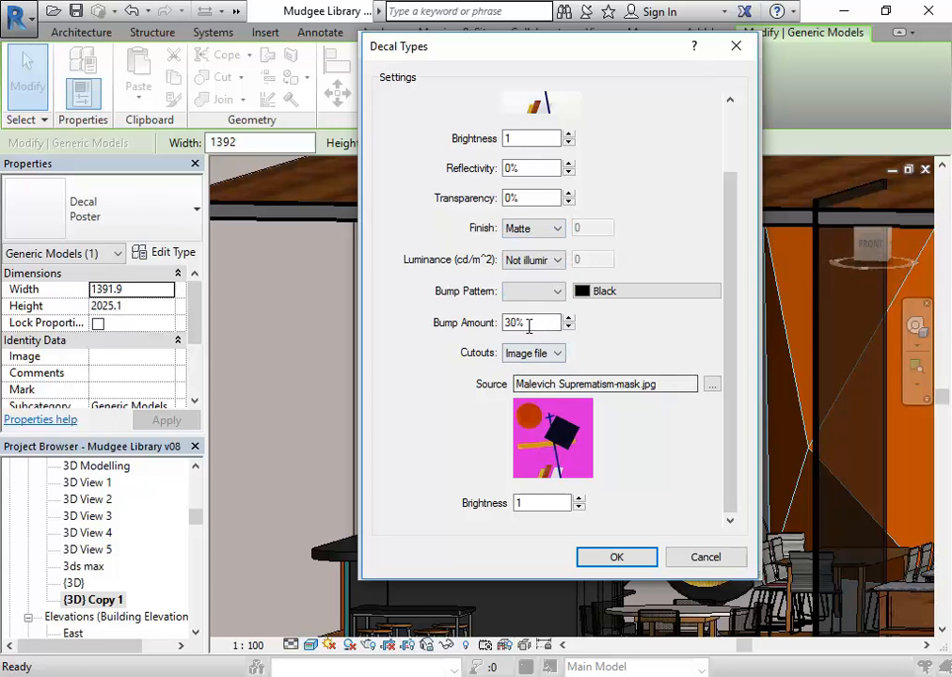
pyautogui.click(613, 559)
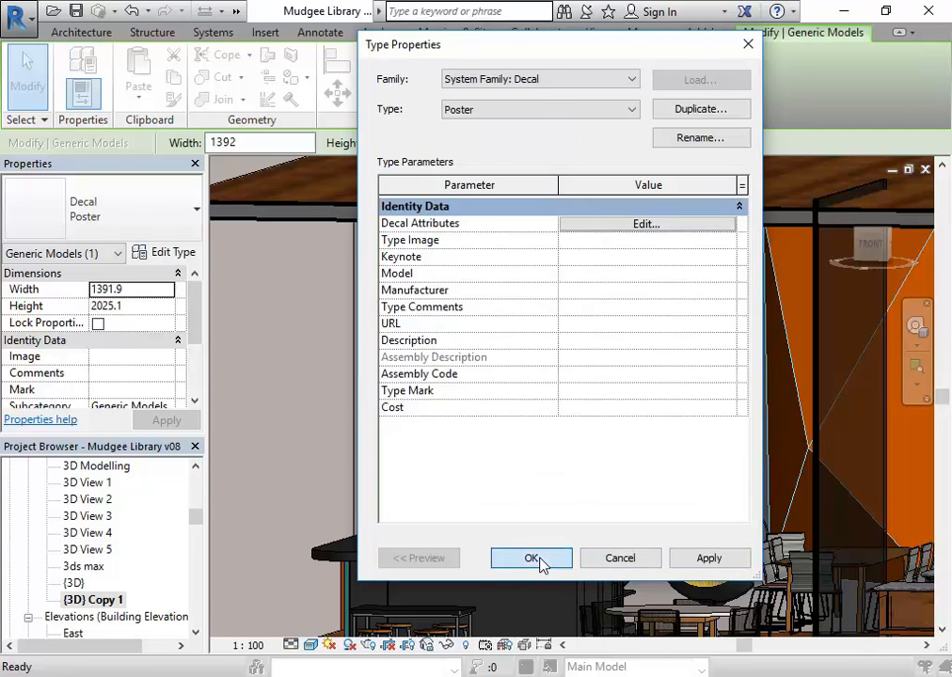
pyautogui.click(542, 562)
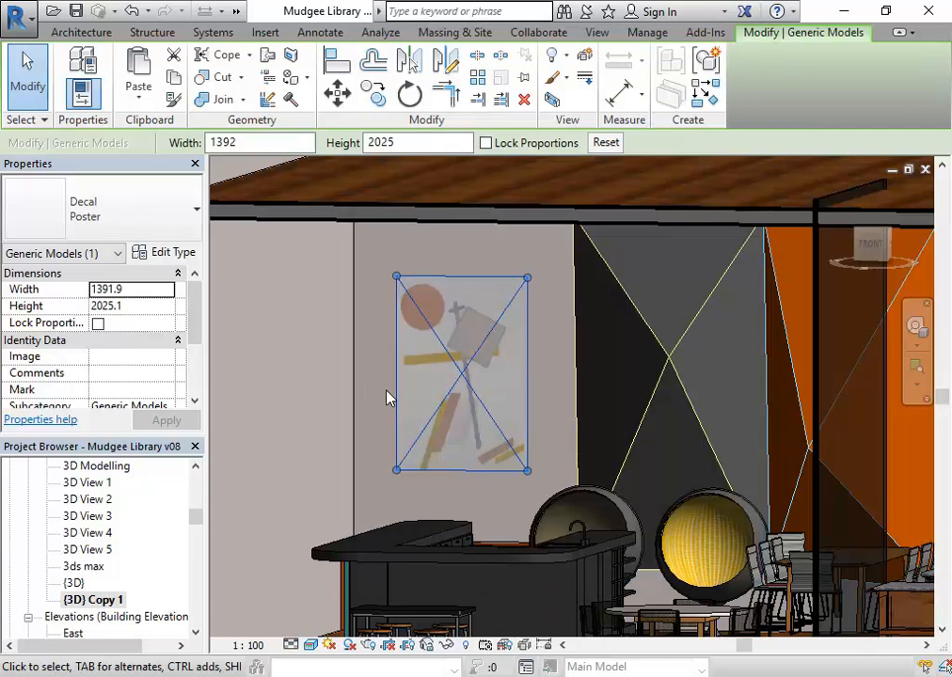
pyautogui.scroll(3, 386, 398)
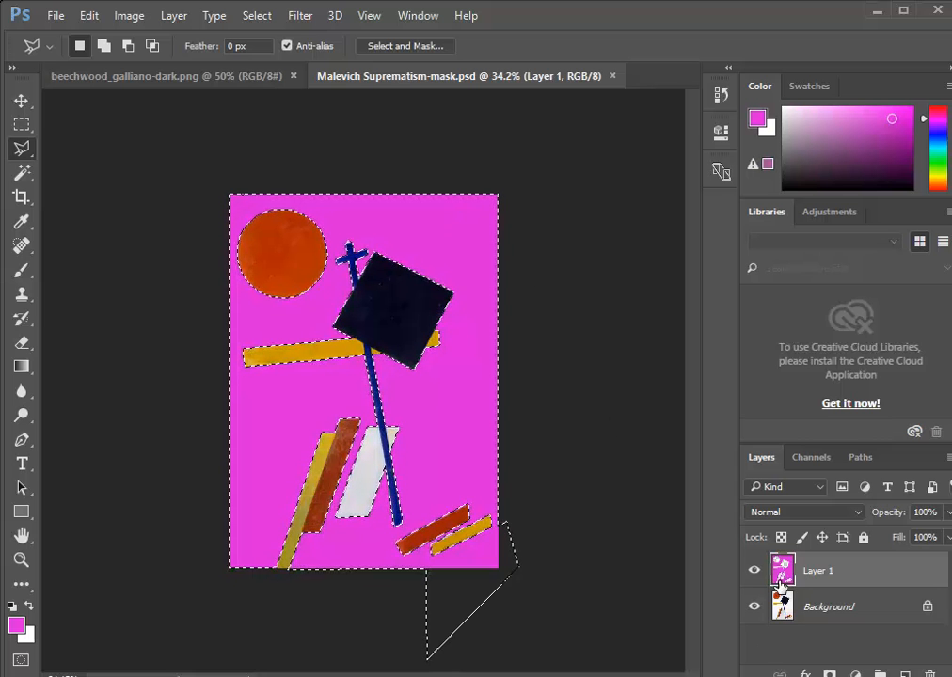
# - In Photoshop, fill the selected background area of Layer 1 with black
pyautogui.click(90, 17)
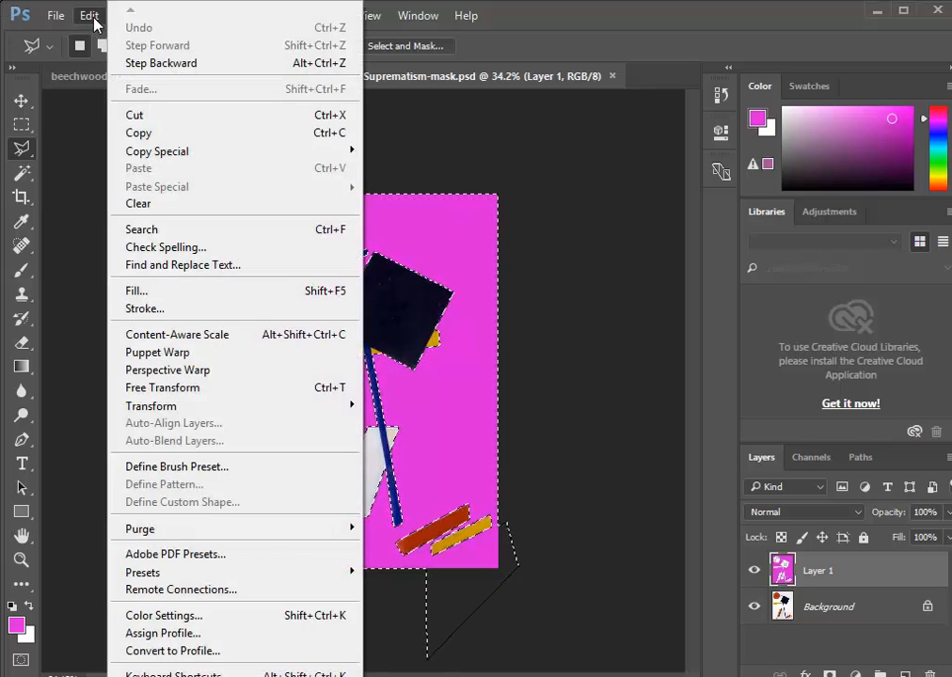
pyautogui.click(120, 284)
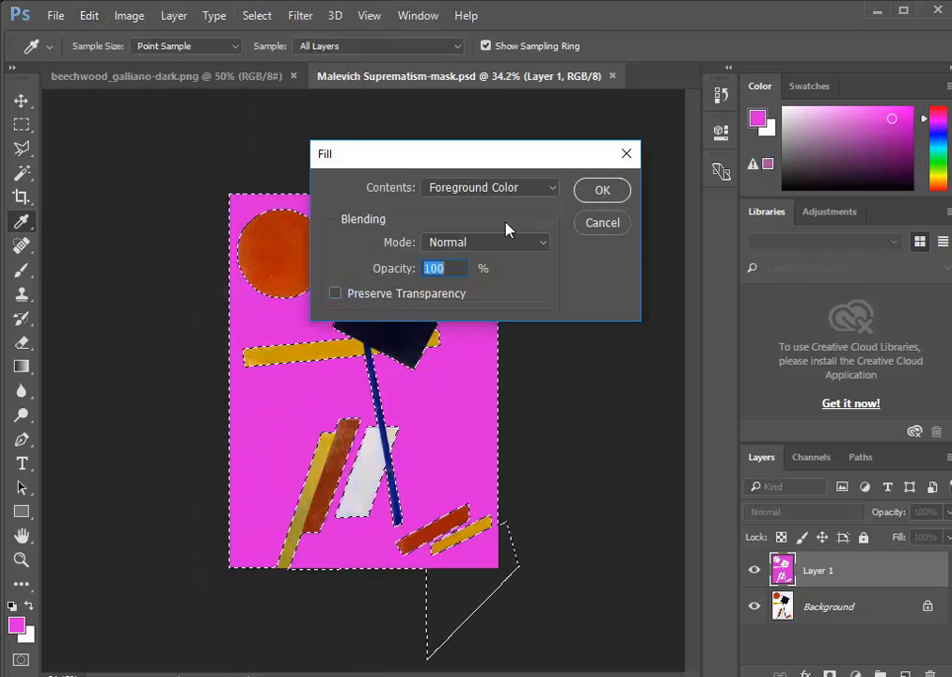
pyautogui.click(527, 196)
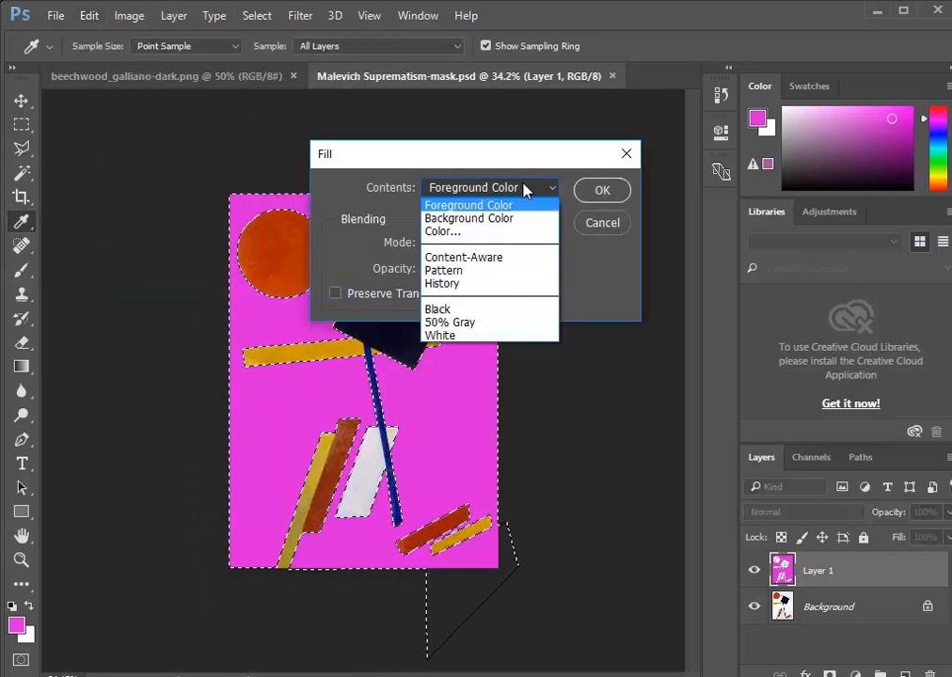
pyautogui.click(454, 312)
pyautogui.click(602, 190)
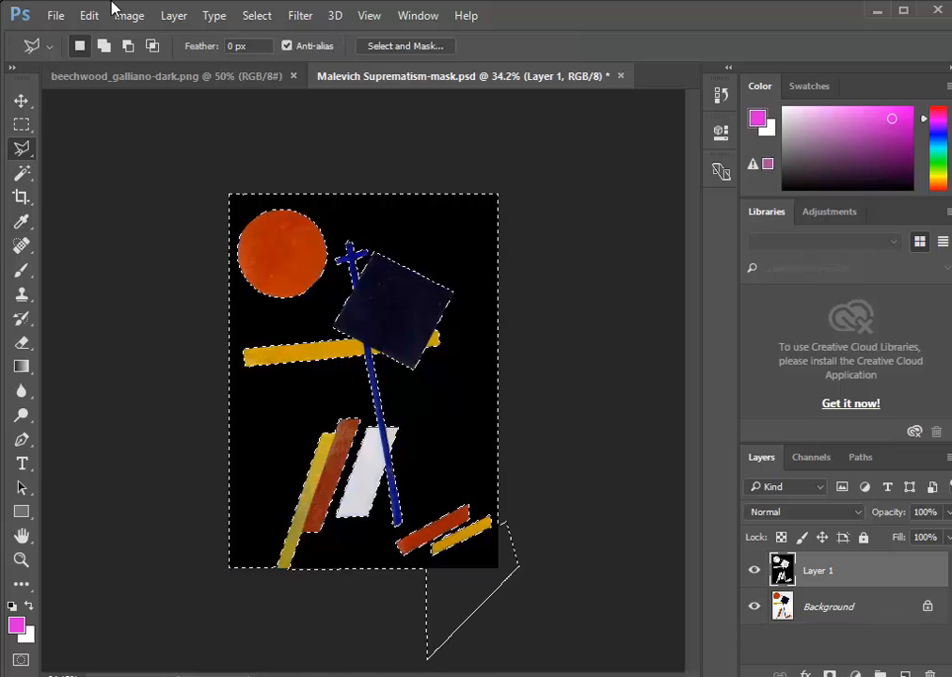
# - Invert the selection and fill the painting's shapes on Layer 1 with white in Normal mode at 100% opacity
pyautogui.click(88, 16)
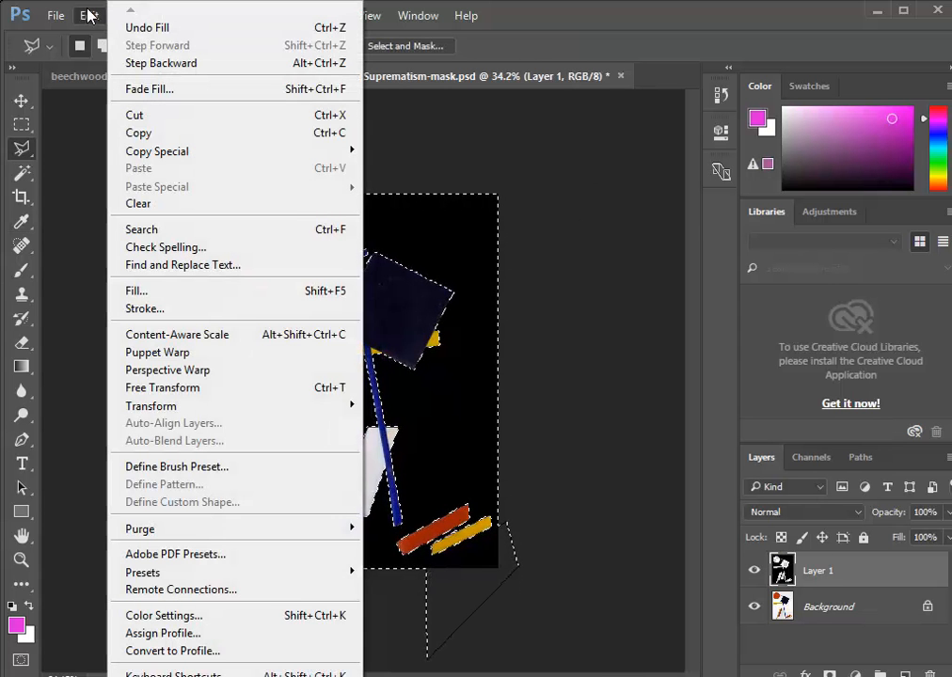
pyautogui.click(85, 14)
pyautogui.click(255, 14)
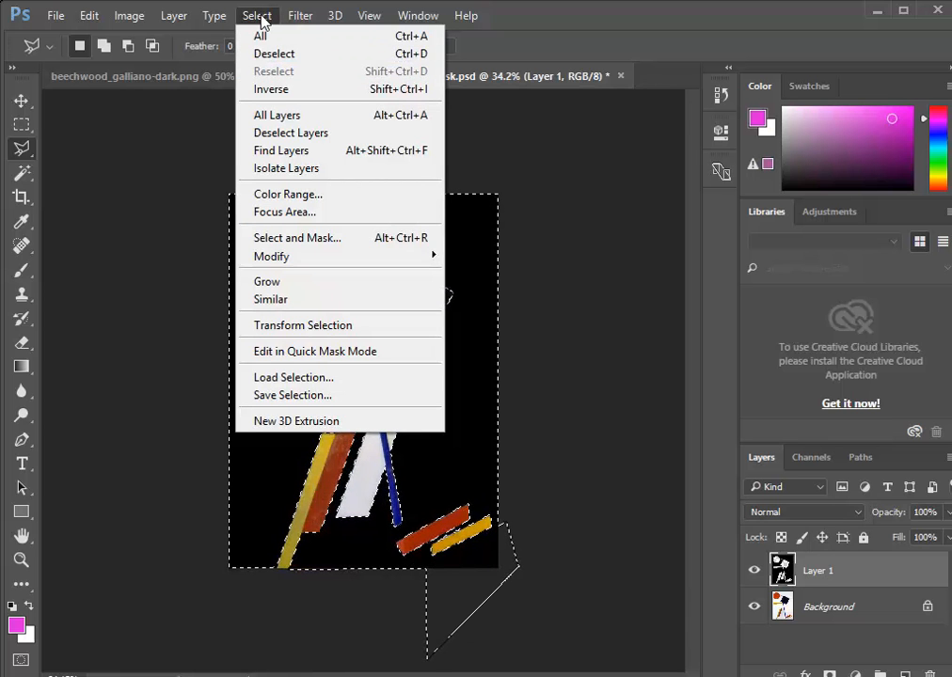
pyautogui.click(273, 91)
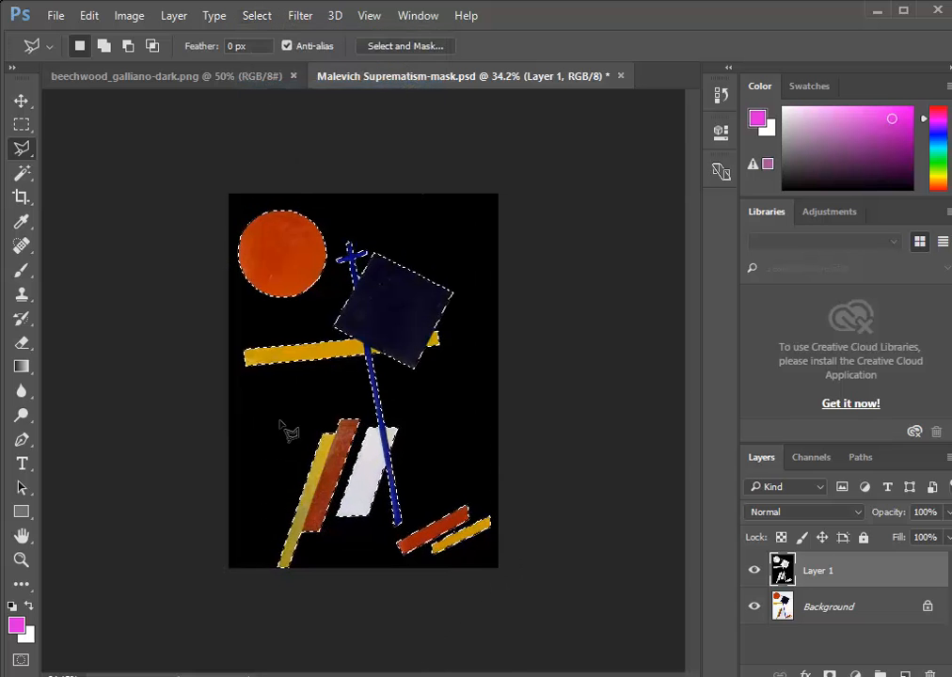
pyautogui.click(98, 19)
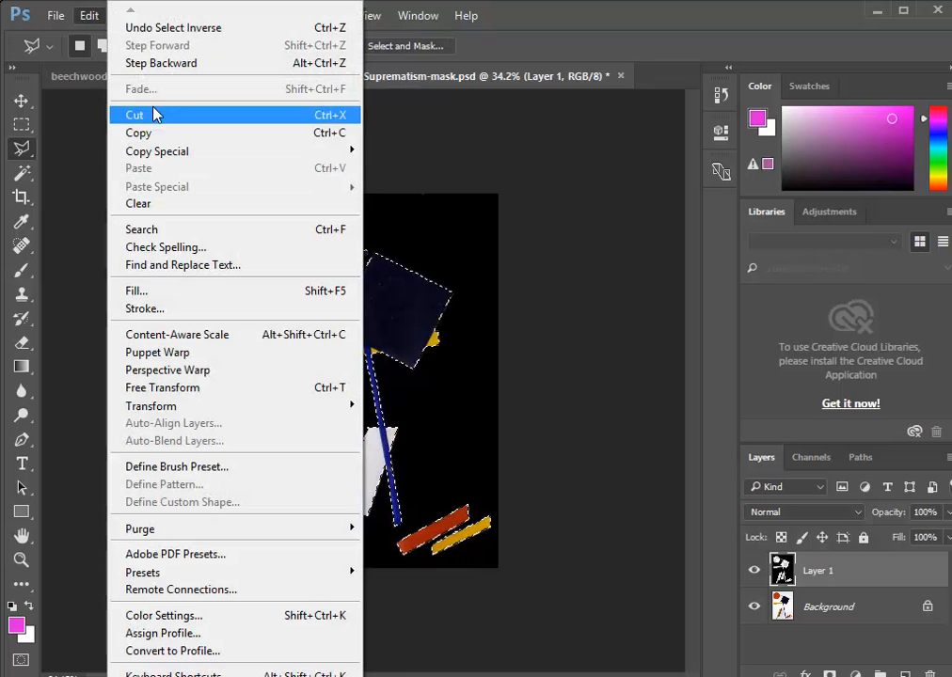
pyautogui.click(167, 296)
pyautogui.click(530, 188)
pyautogui.click(450, 337)
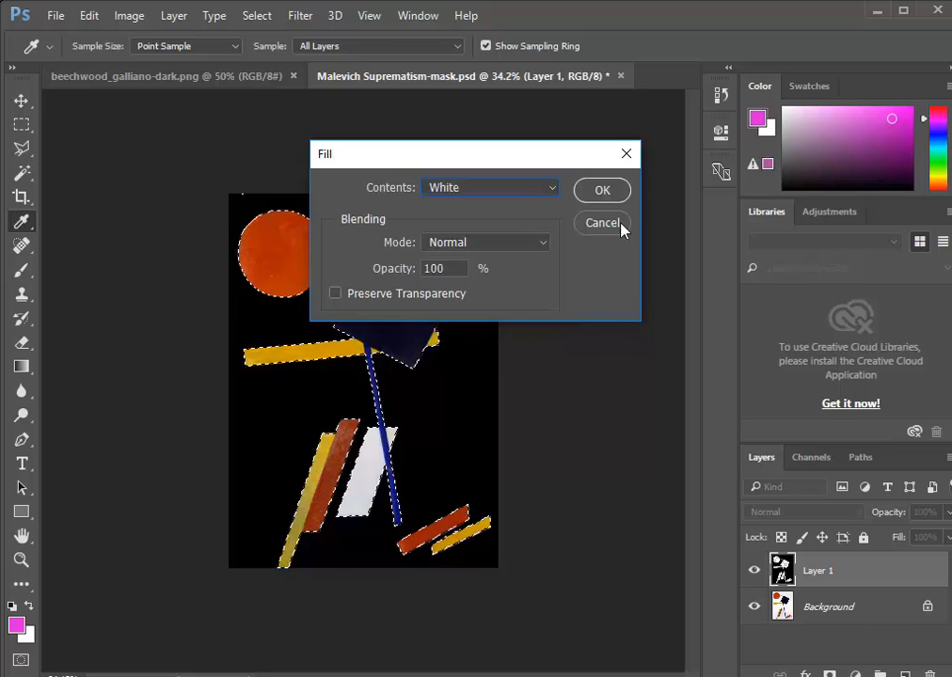
pyautogui.click(620, 192)
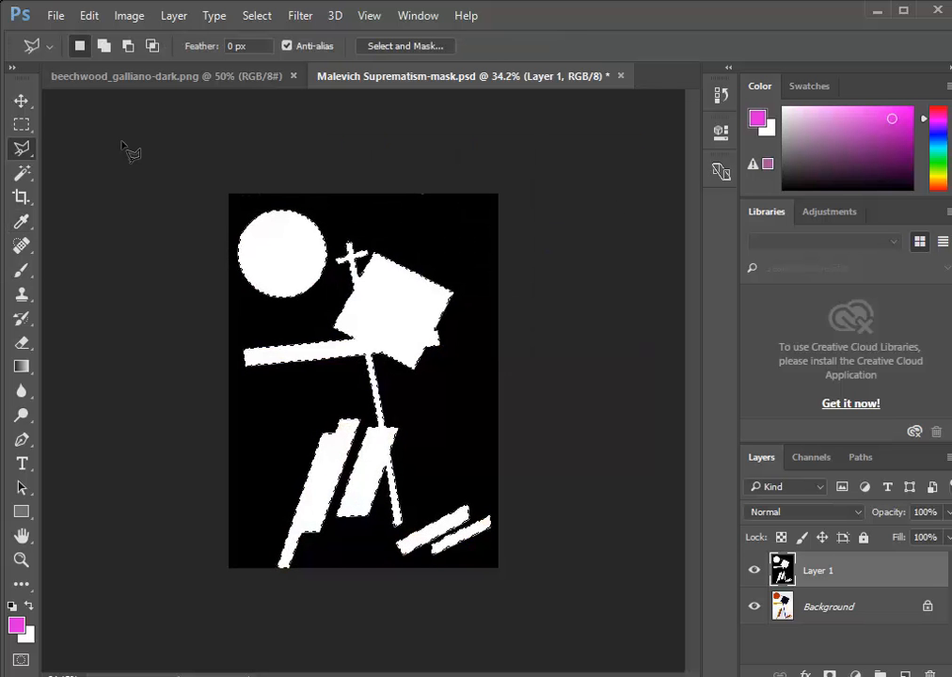
# - Save the black-and-white mask in Photoshop format over the existing Malevich Suprematism-mask file in the Paintings folder
pyautogui.click(51, 17)
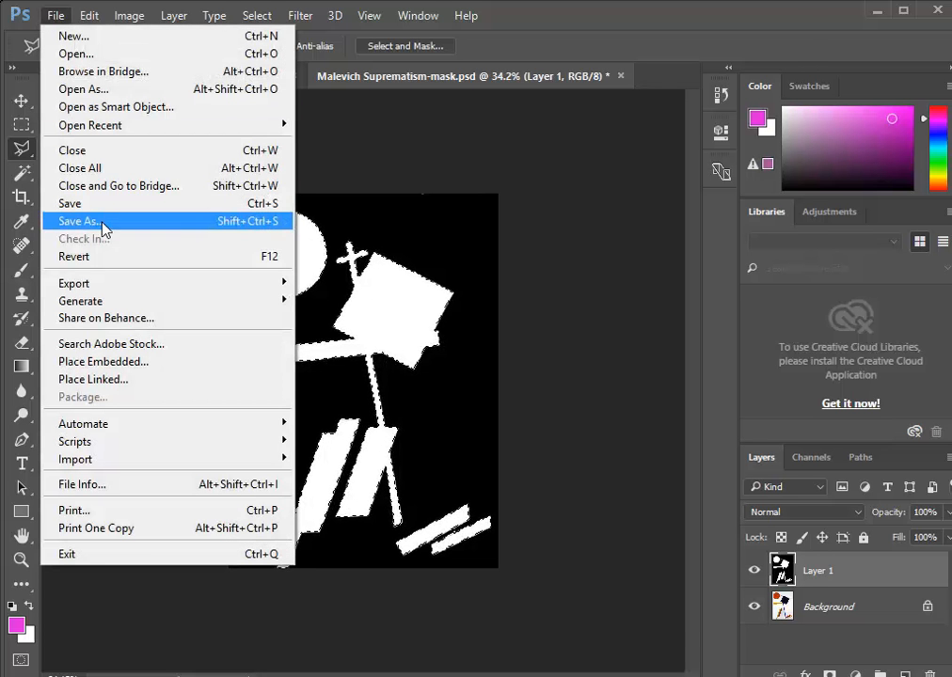
pyautogui.click(101, 223)
pyautogui.click(410, 152)
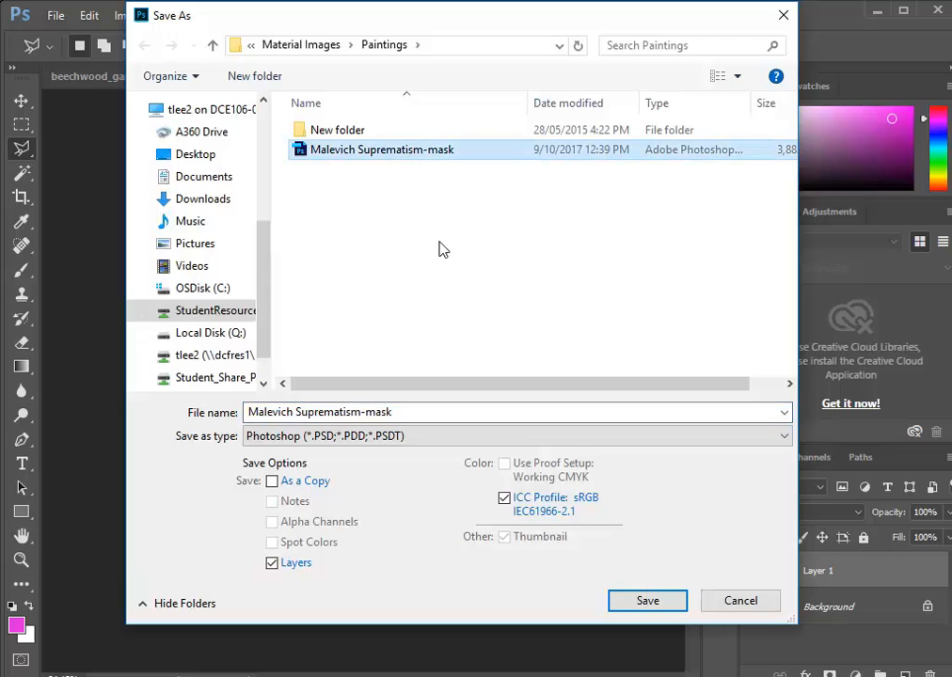
pyautogui.click(649, 602)
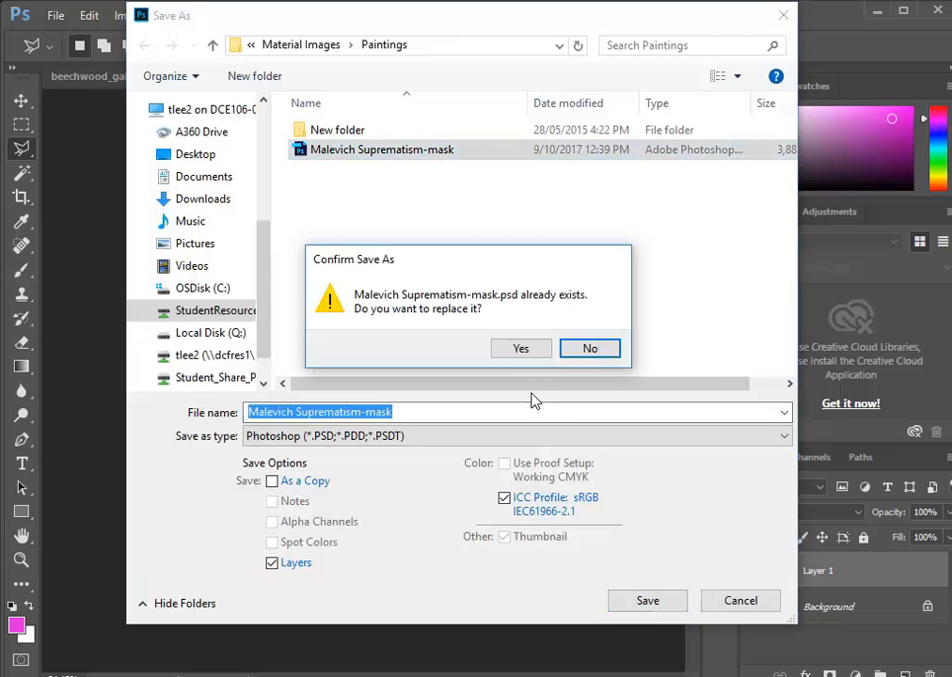
pyautogui.click(523, 355)
pyautogui.click(711, 208)
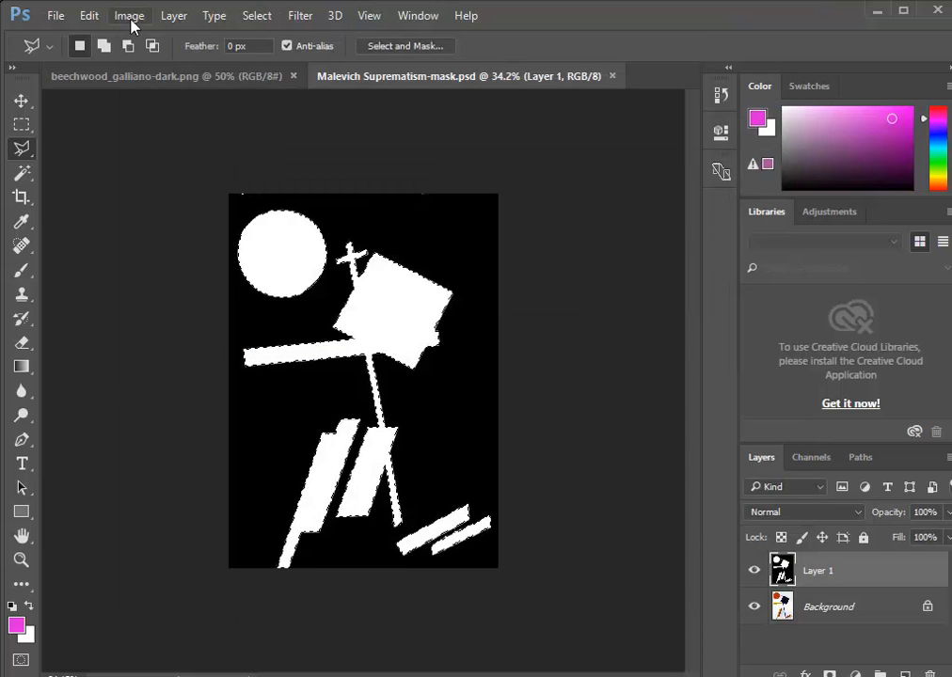
# - Save a JPEG copy over the existing Malevich Suprematism-mask image in the Paintings folder and accept the JPEG options
pyautogui.click(58, 14)
pyautogui.click(112, 225)
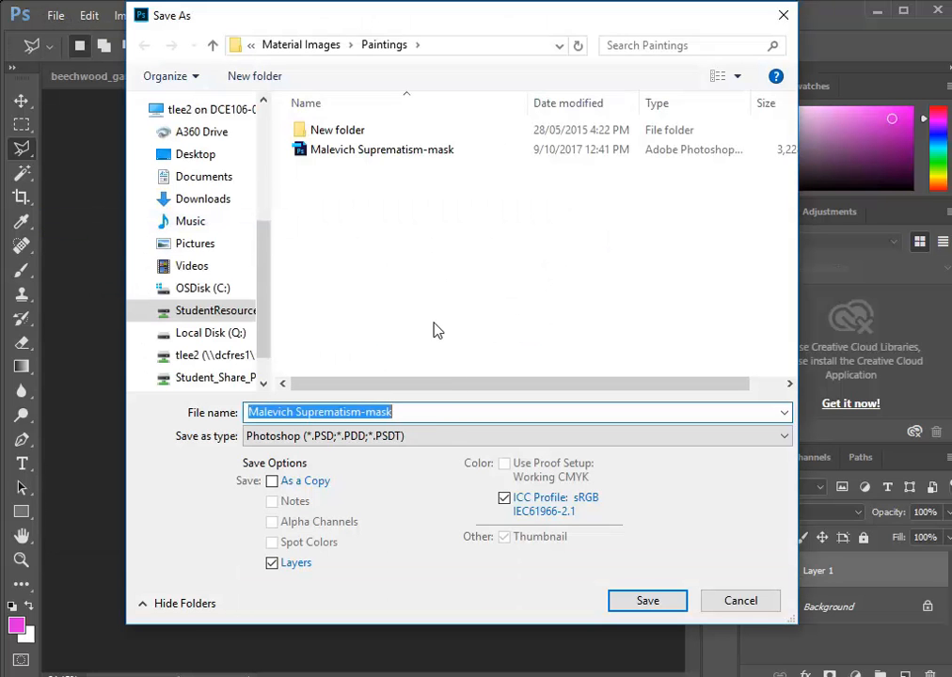
pyautogui.click(414, 437)
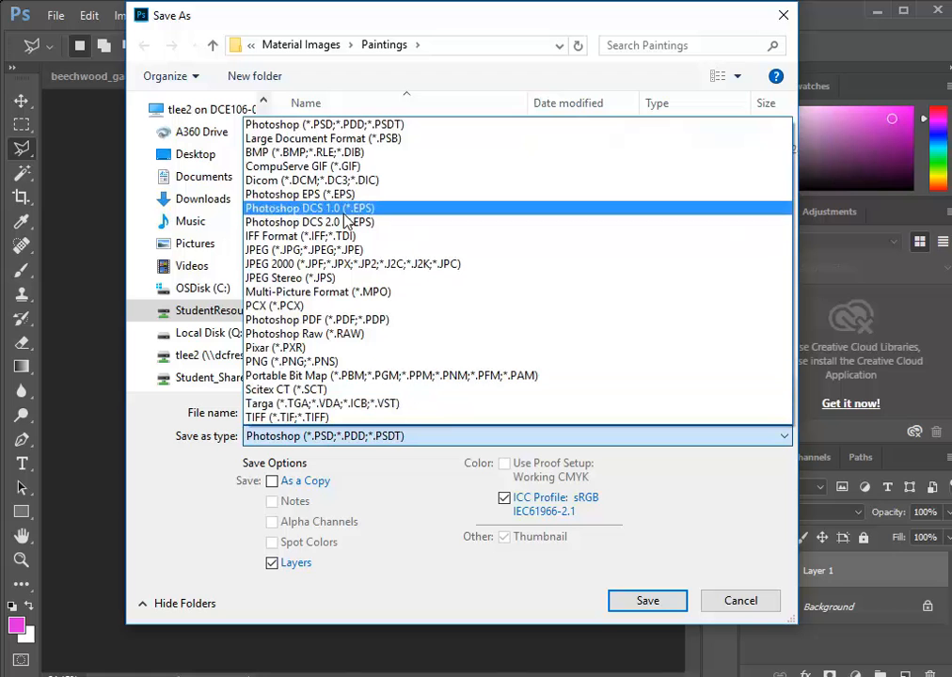
pyautogui.click(315, 250)
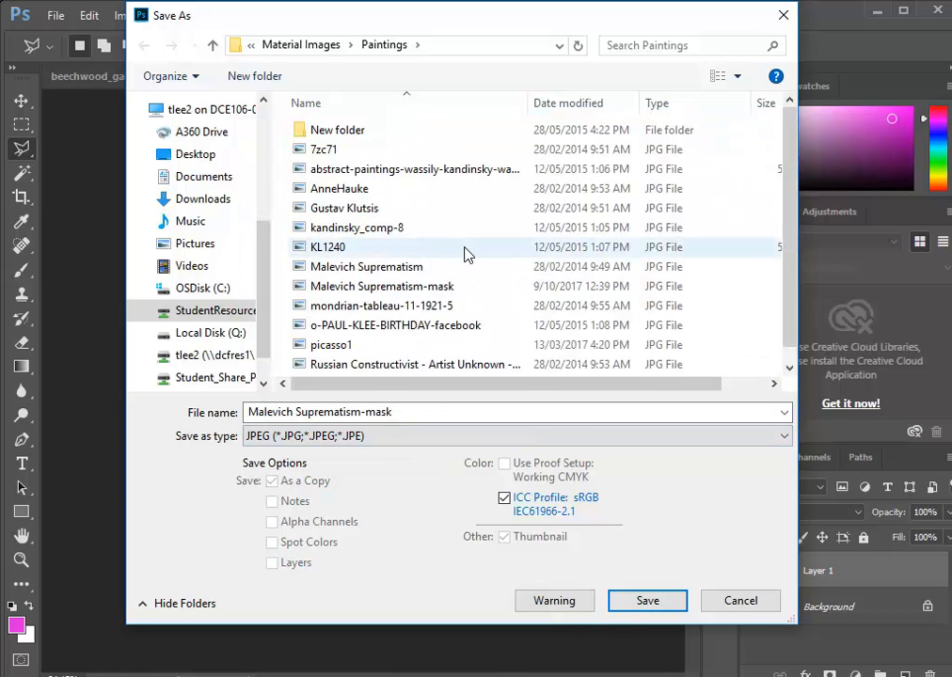
pyautogui.click(414, 286)
pyautogui.click(645, 600)
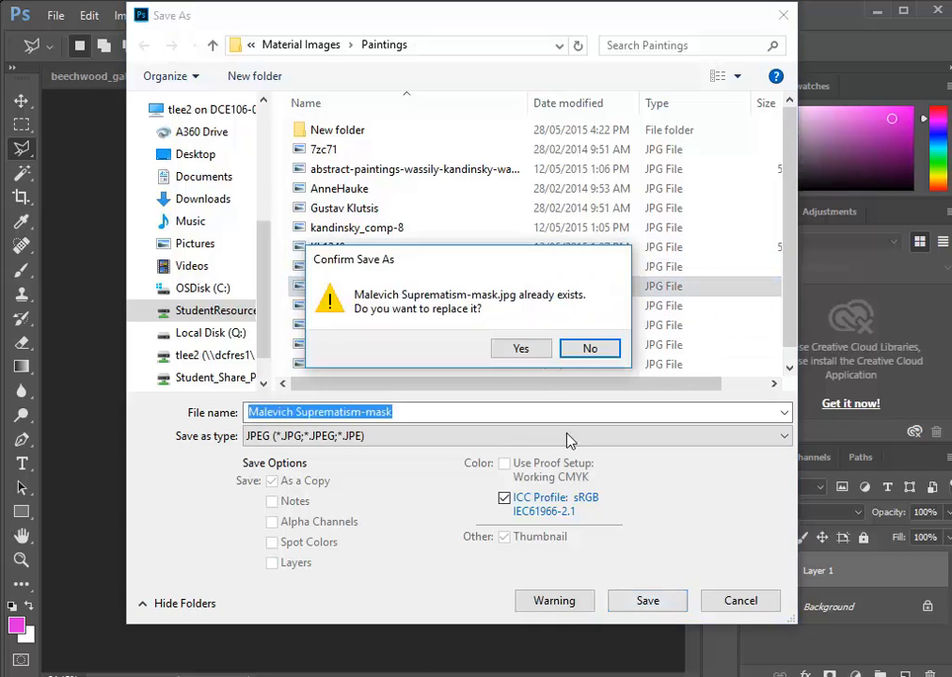
pyautogui.click(520, 350)
pyautogui.click(584, 172)
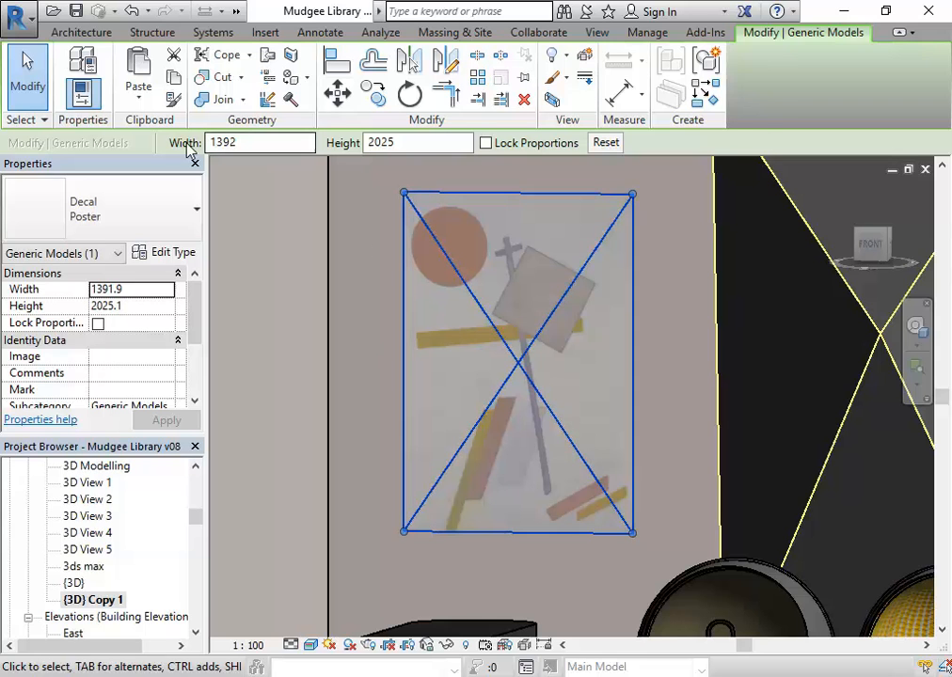
# - In Revit, reload Malevich Suprematism-mask as the Poster decal's cutout image, accept the settings, and deselect the decal
pyautogui.click(167, 254)
pyautogui.click(633, 224)
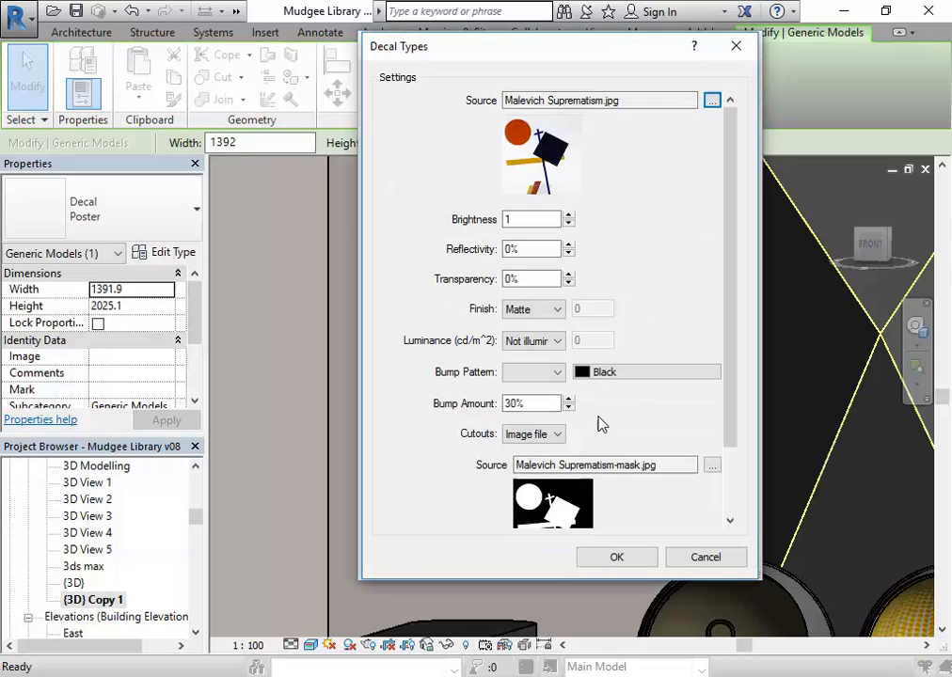
pyautogui.click(712, 468)
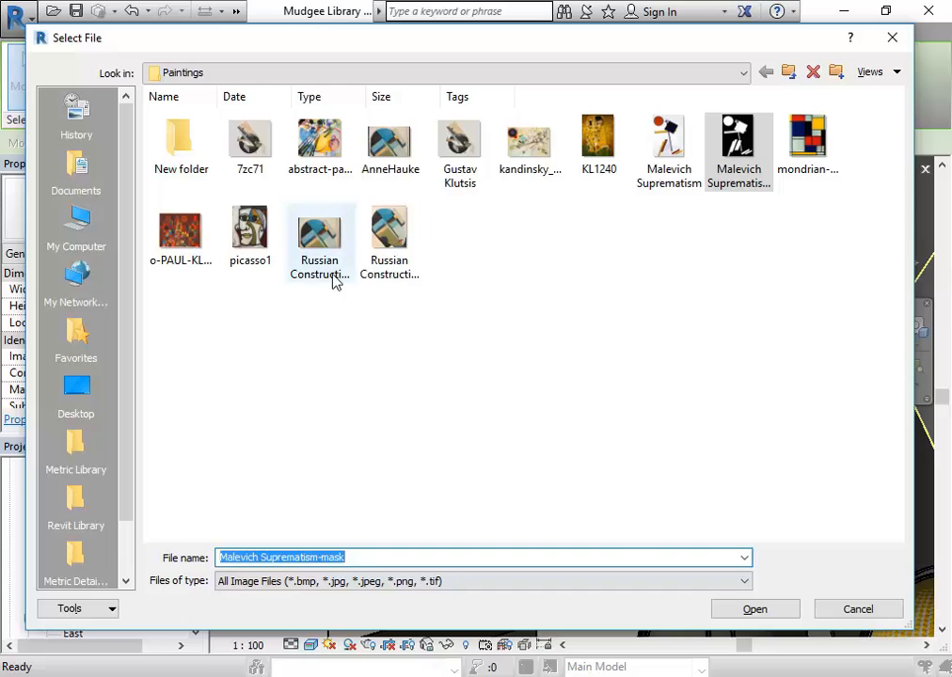
pyautogui.click(733, 614)
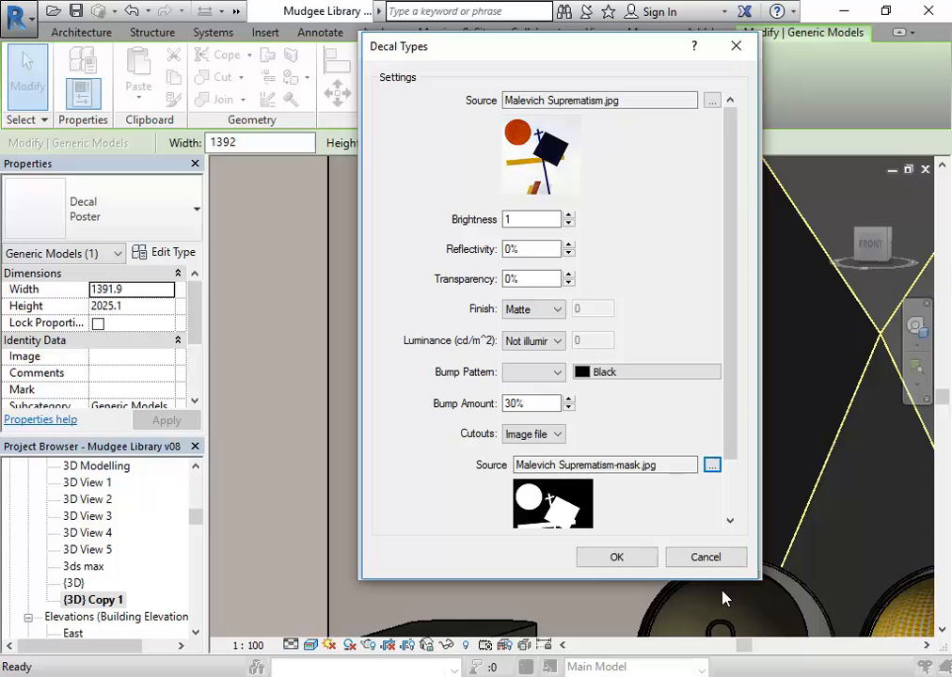
pyautogui.click(640, 559)
pyautogui.click(532, 559)
pyautogui.press('Escape')
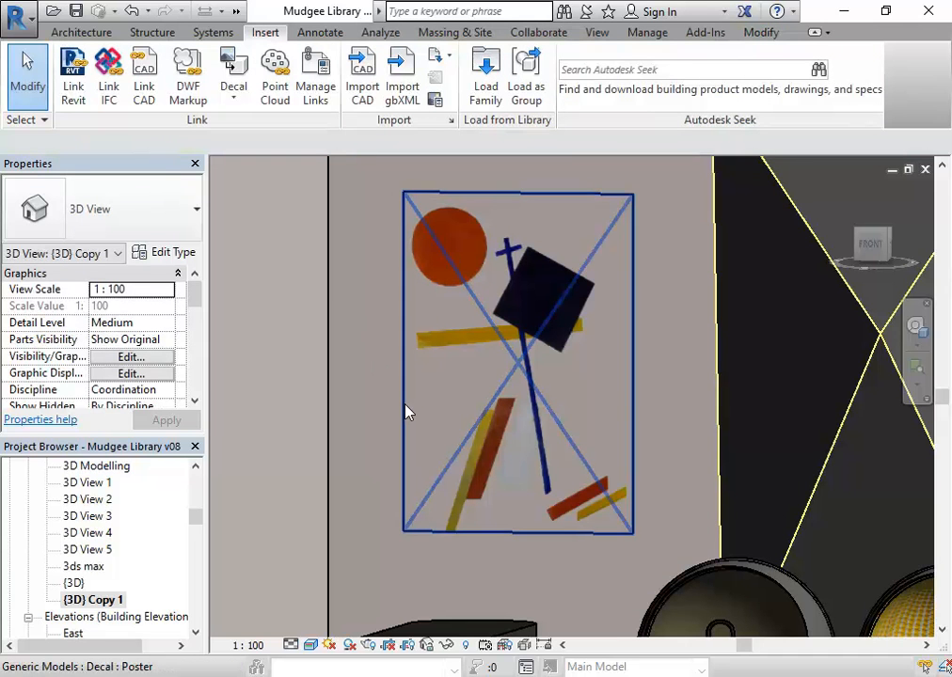
# - Duplicate the wall type of the back wall behind the Poster decal as Feature 250mm Wall
pyautogui.scroll(-3, 400, 400)
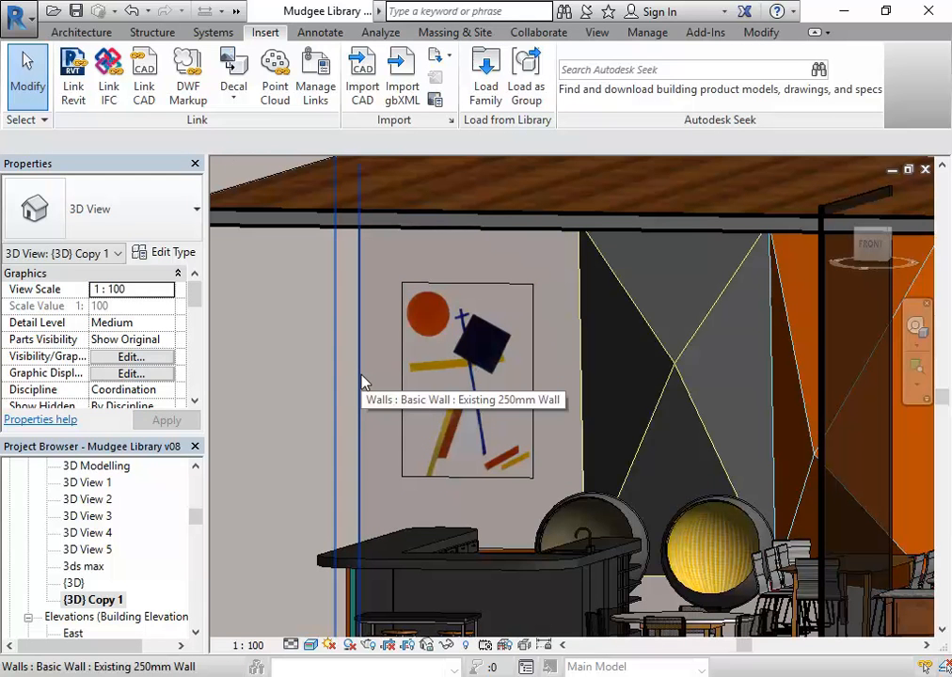
pyautogui.click(365, 383)
pyautogui.press('Escape')
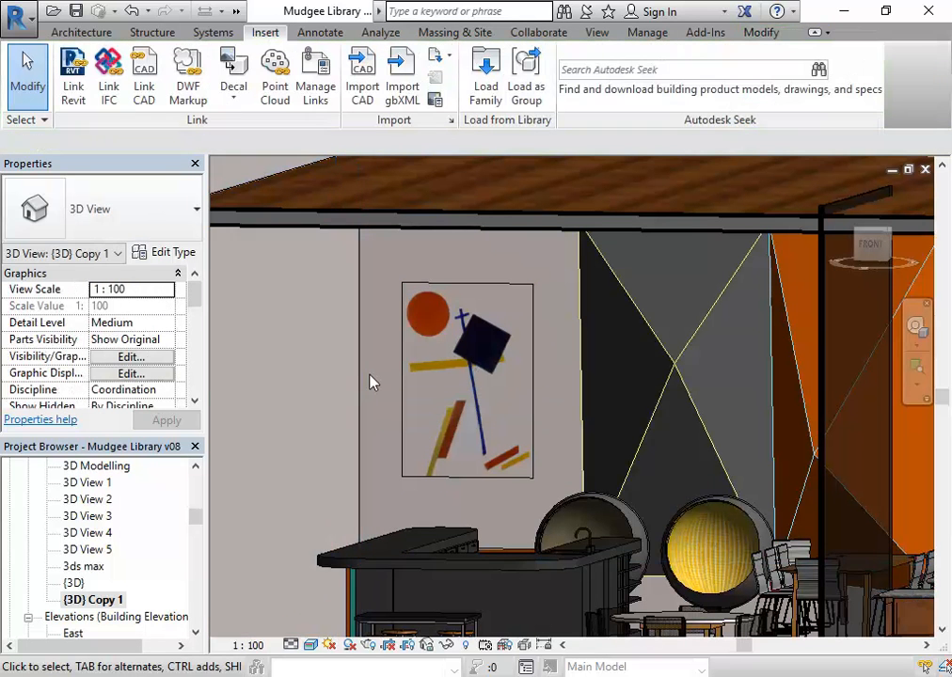
pyautogui.scroll(-4, 369, 385)
pyautogui.moveTo(370, 386); pyautogui.dragTo(375, 464)
pyautogui.scroll(-2, 461, 304)
pyautogui.moveTo(461, 304); pyautogui.dragTo(538, 259)
pyautogui.click(584, 286)
pyautogui.scroll(3, 464, 280)
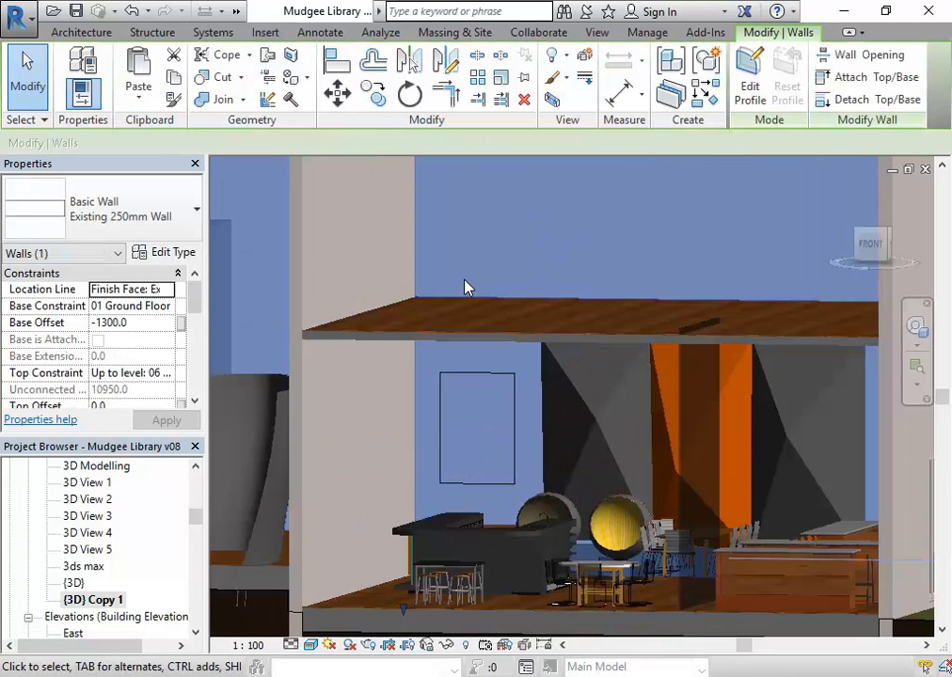
pyautogui.click(160, 254)
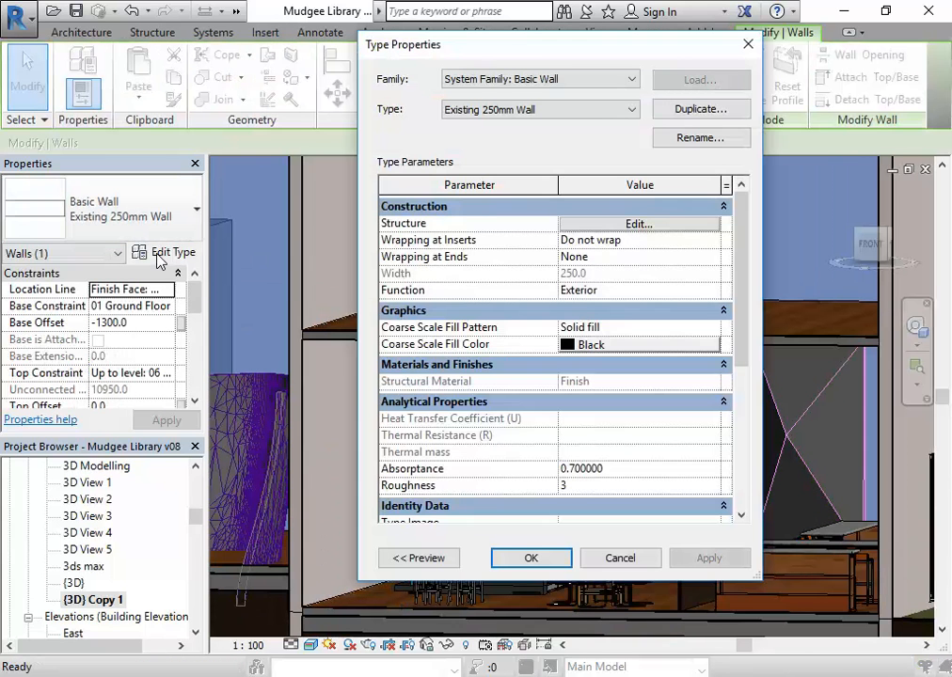
pyautogui.click(717, 109)
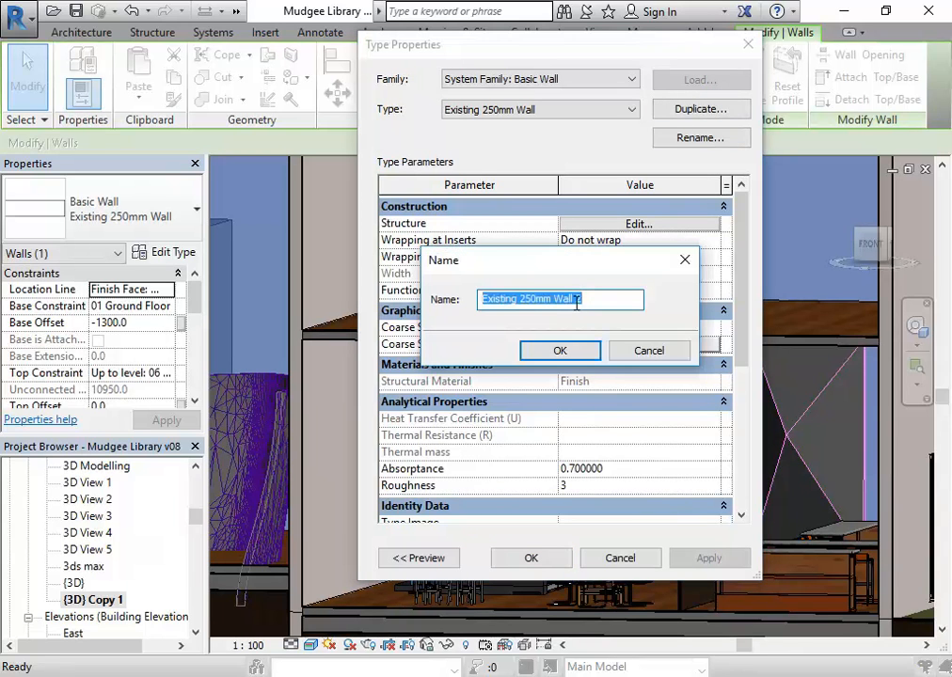
pyautogui.moveTo(516, 301); pyautogui.dragTo(346, 277)
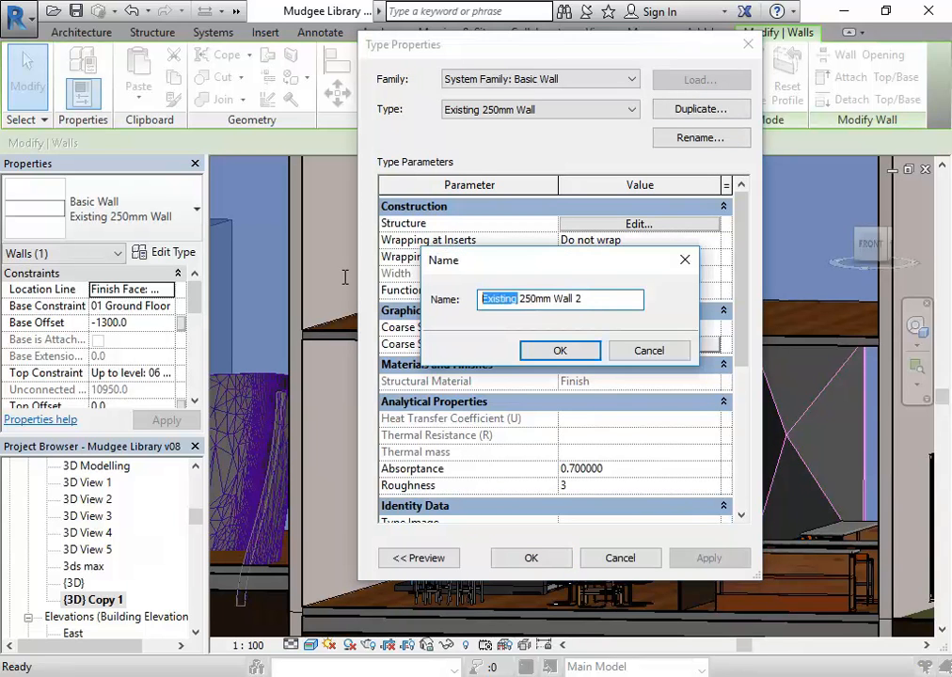
pyautogui.write('Feature')
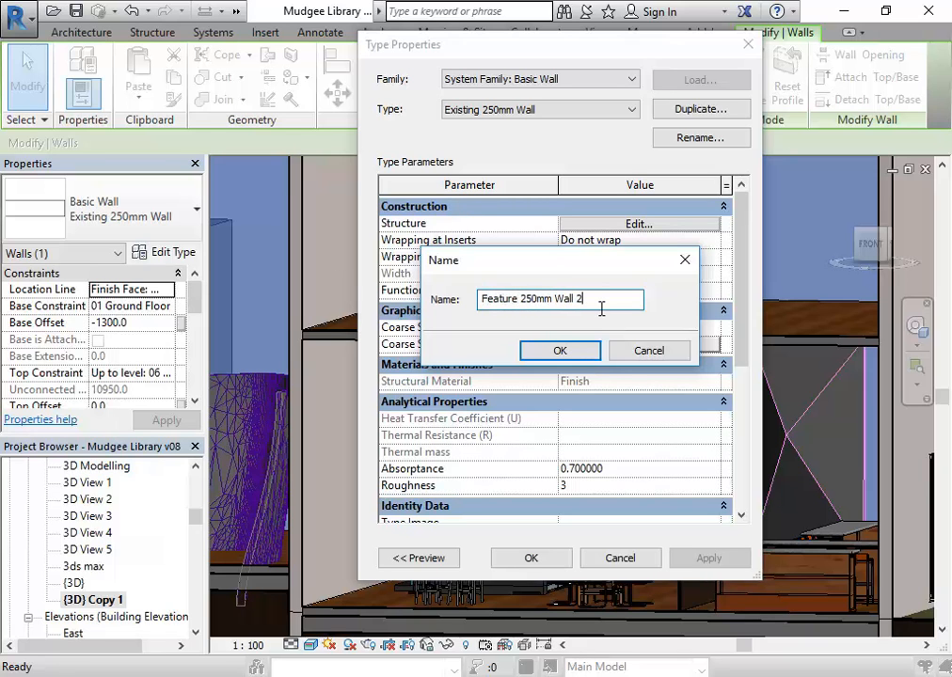
pyautogui.click(563, 348)
# - Assign the red material to the Feature 250mm Wall's structure layer, accept the type settings, and deselect the wall
pyautogui.click(633, 224)
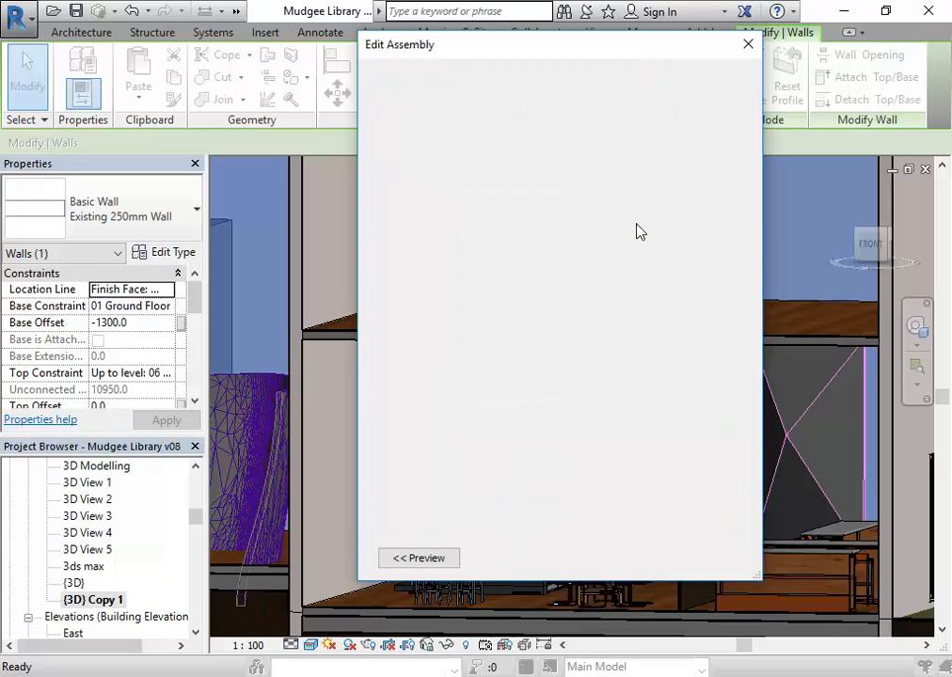
pyautogui.click(516, 235)
pyautogui.click(548, 235)
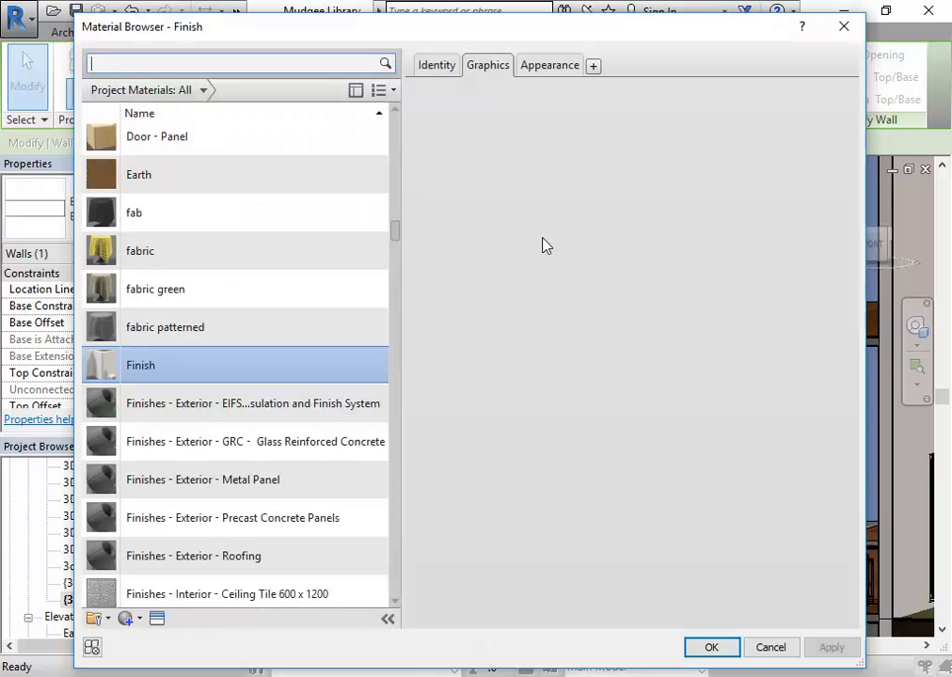
pyautogui.moveTo(395, 226); pyautogui.dragTo(399, 397)
pyautogui.click(141, 357)
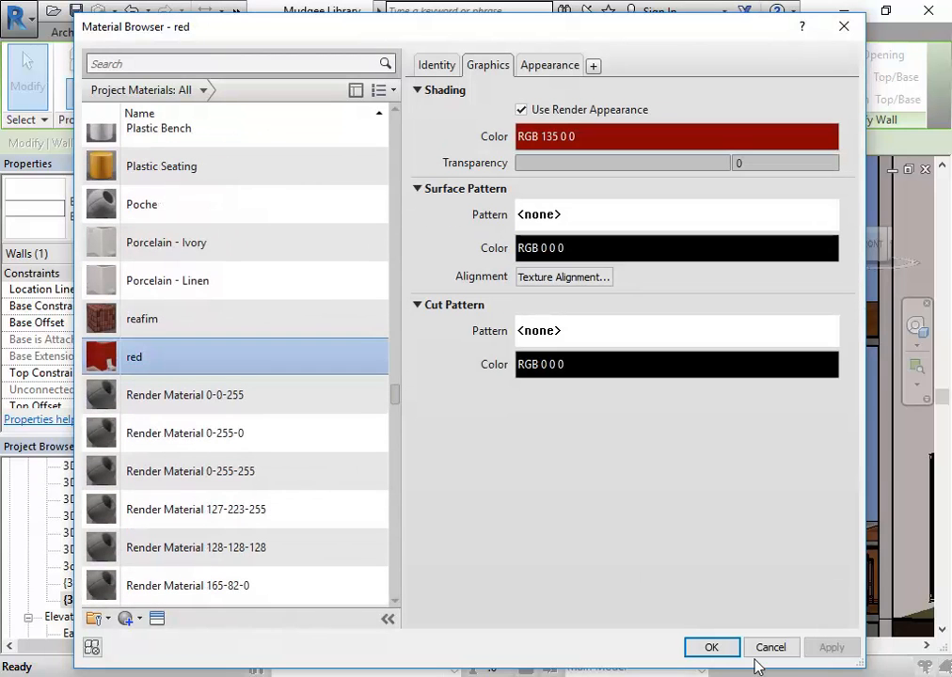
pyautogui.click(710, 645)
pyautogui.click(531, 561)
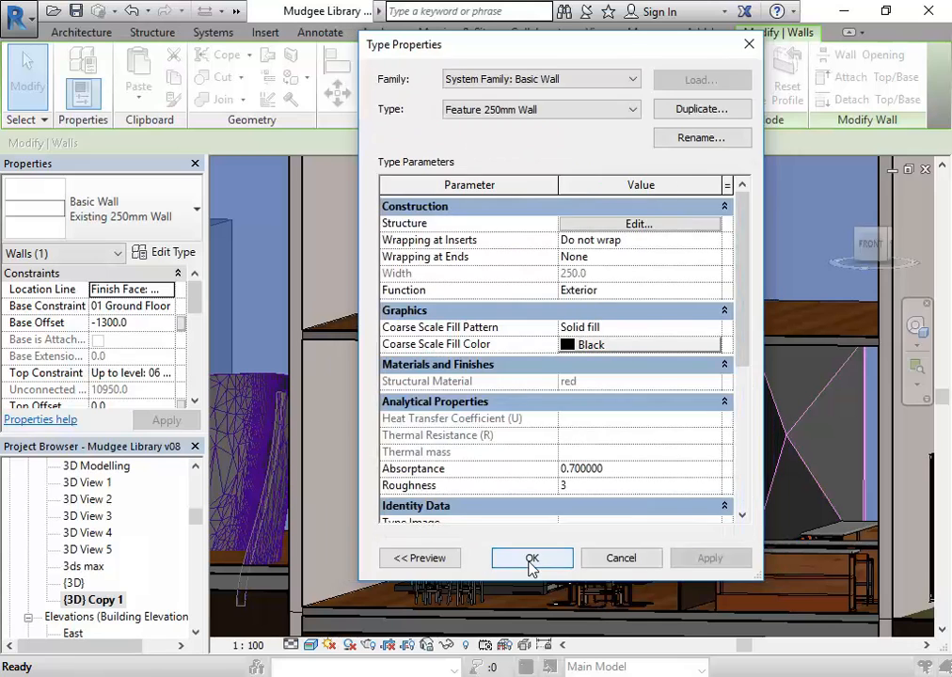
pyautogui.click(531, 558)
pyautogui.press('Escape')
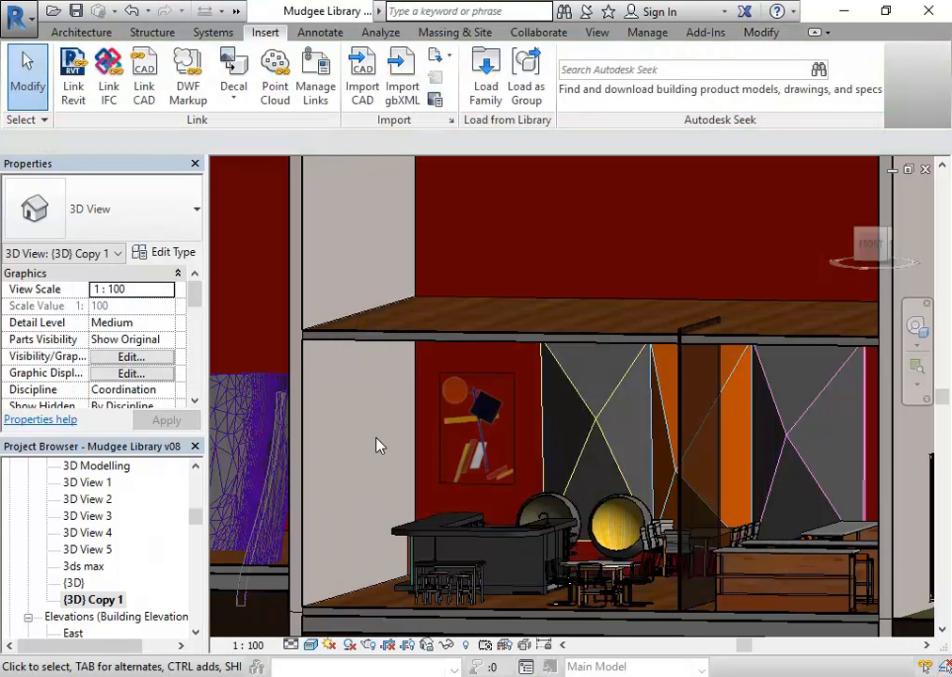
# - Brighten the red material's wall paint colour to RGB 206 0 0 in its render appearance and accept the change
pyautogui.scroll(3, 382, 450)
pyautogui.moveTo(388, 457); pyautogui.dragTo(368, 438)
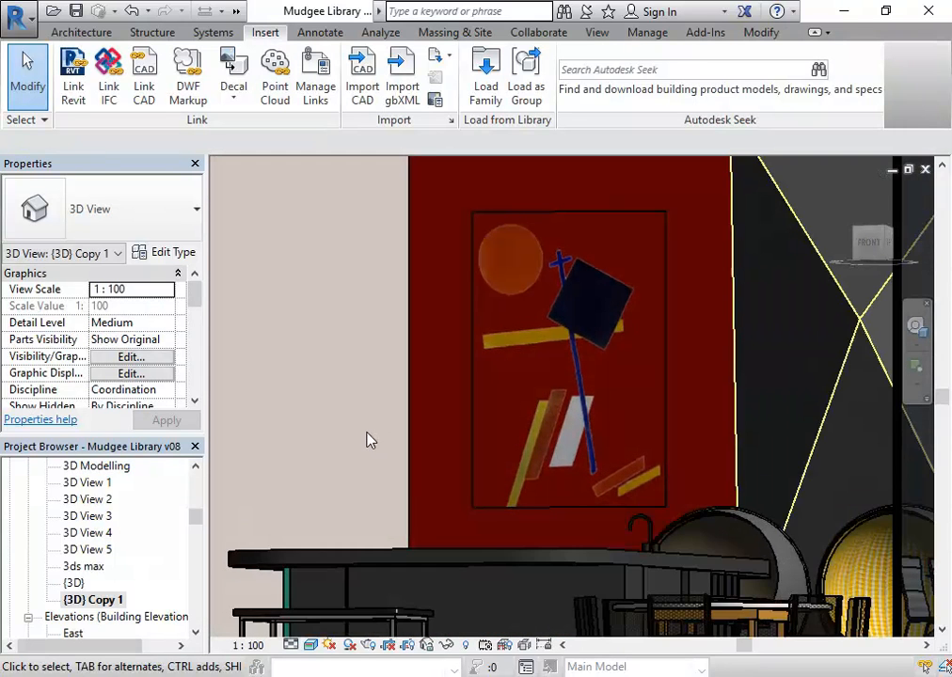
pyautogui.scroll(-3, 369, 440)
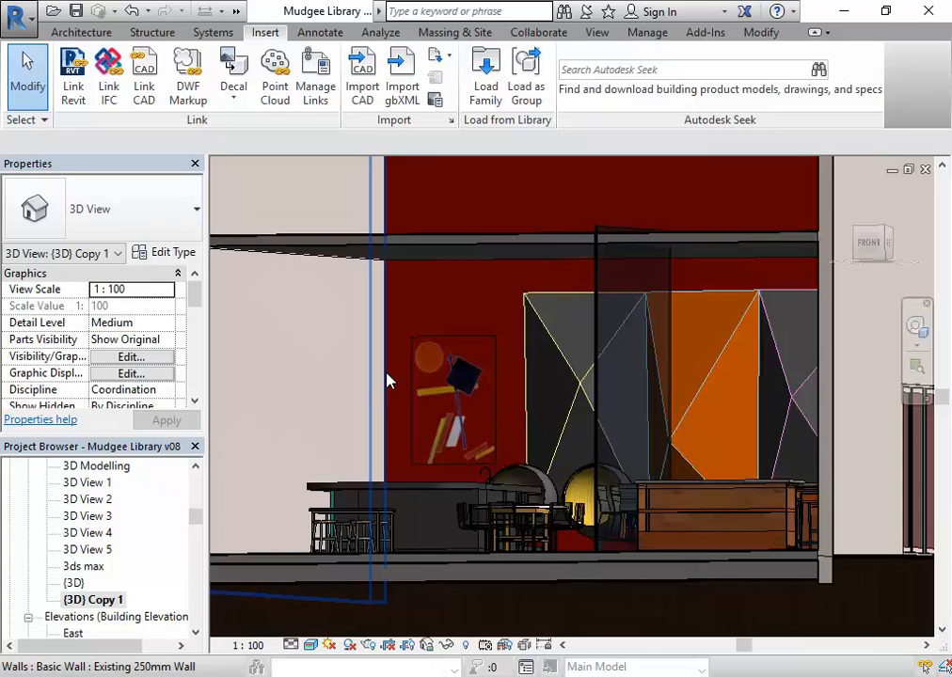
pyautogui.click(389, 380)
pyautogui.press('Escape')
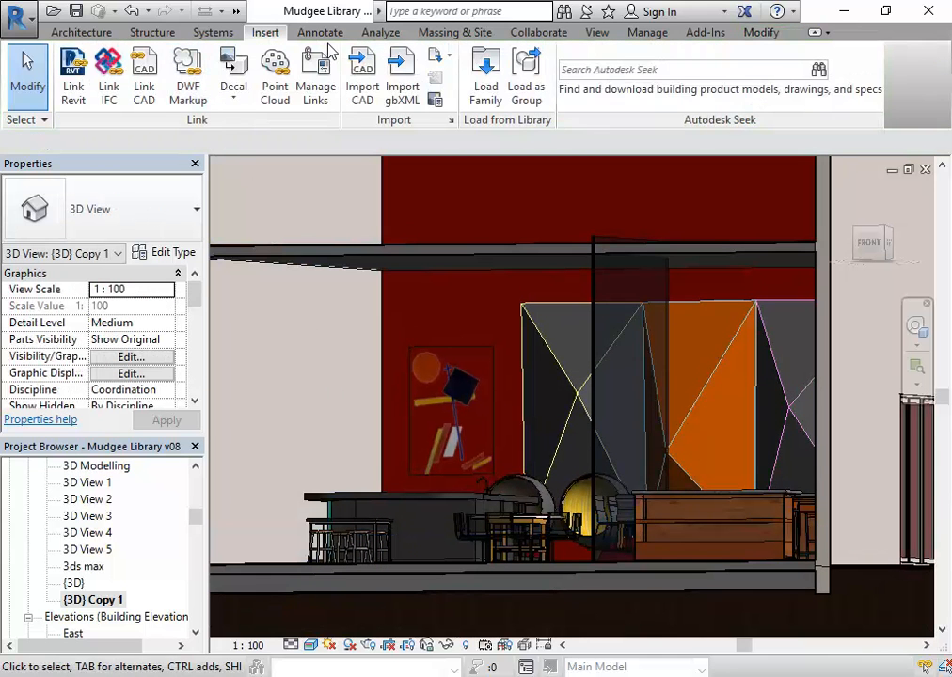
pyautogui.click(649, 34)
pyautogui.click(81, 72)
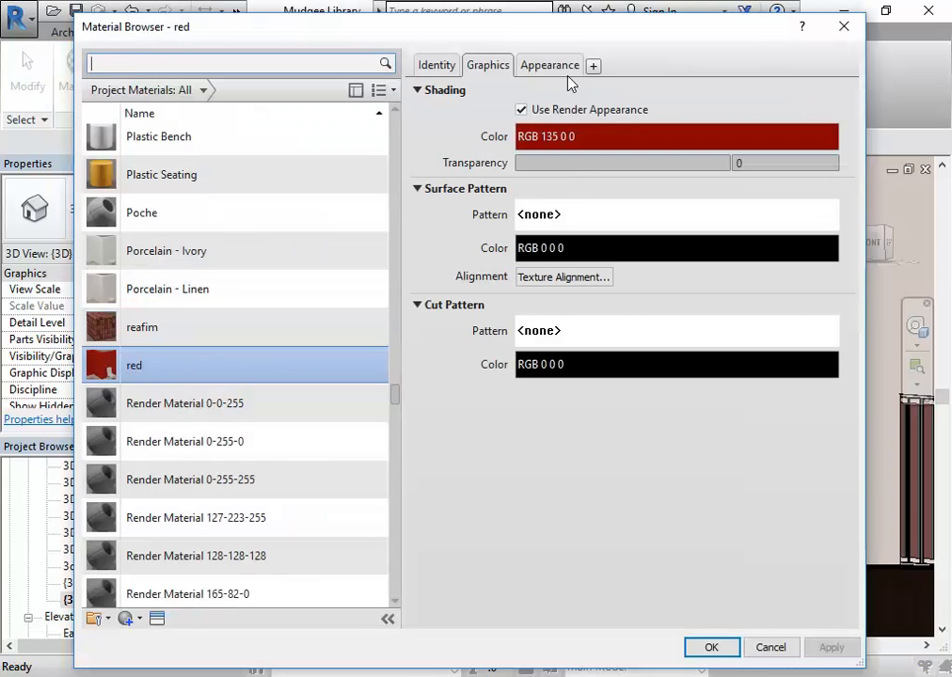
pyautogui.click(555, 67)
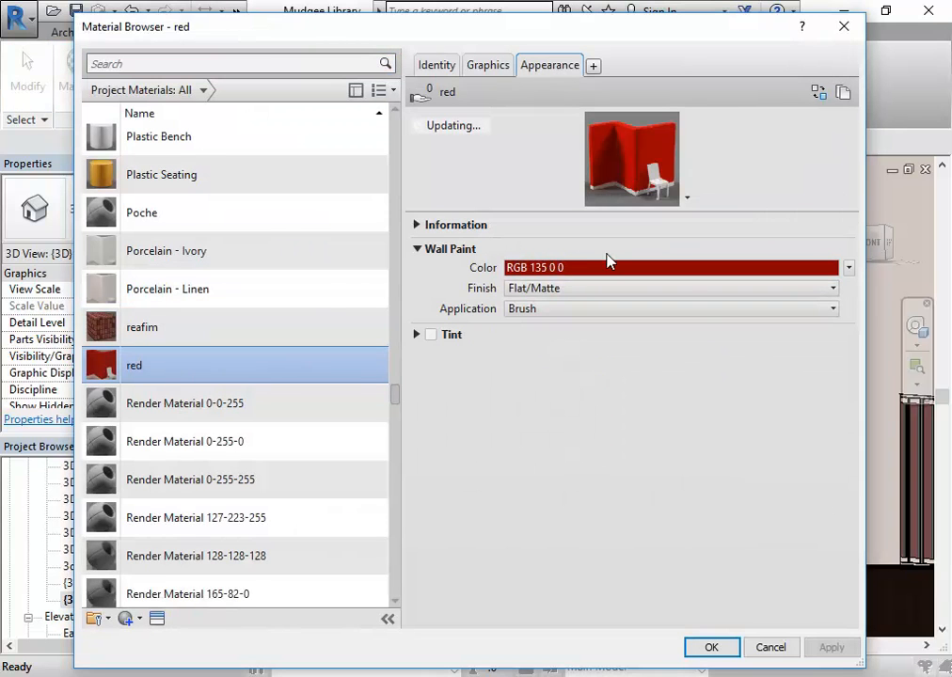
pyautogui.click(609, 271)
pyautogui.moveTo(690, 340); pyautogui.dragTo(680, 307)
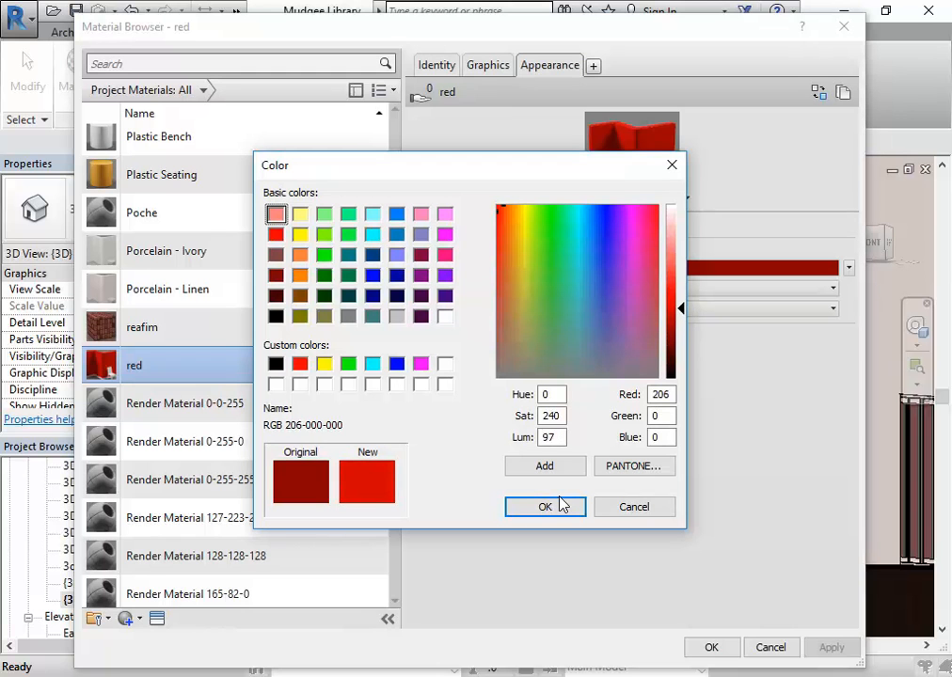
pyautogui.click(560, 505)
pyautogui.click(488, 65)
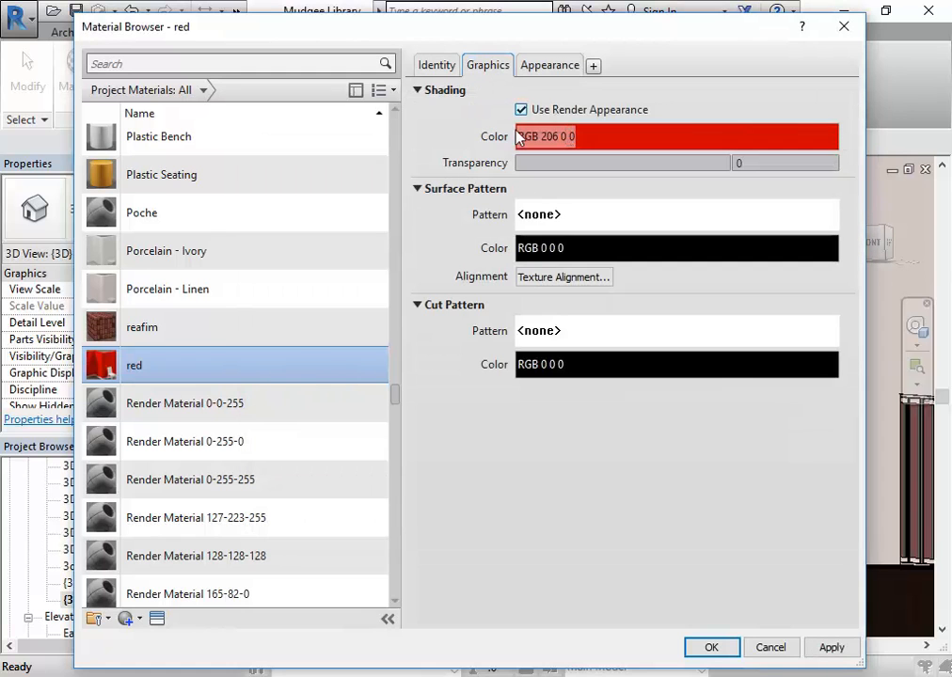
pyautogui.click(710, 648)
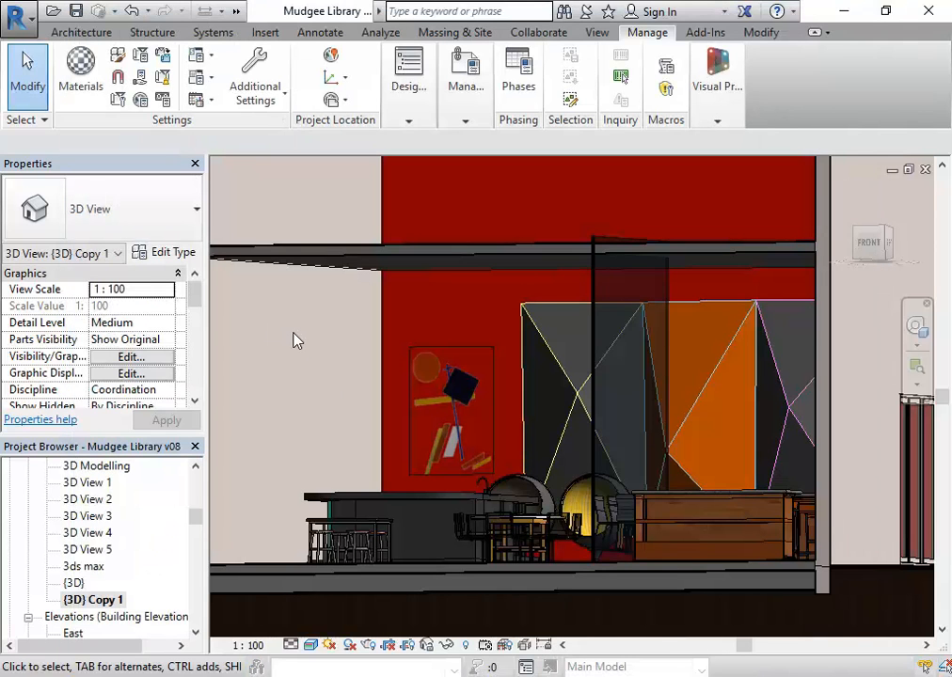
# - Open 3D View 5, start a Draft rendering with the Interior: Sun only scheme, stop it early, and close the rendering settings
pyautogui.scroll(5, 293, 340)
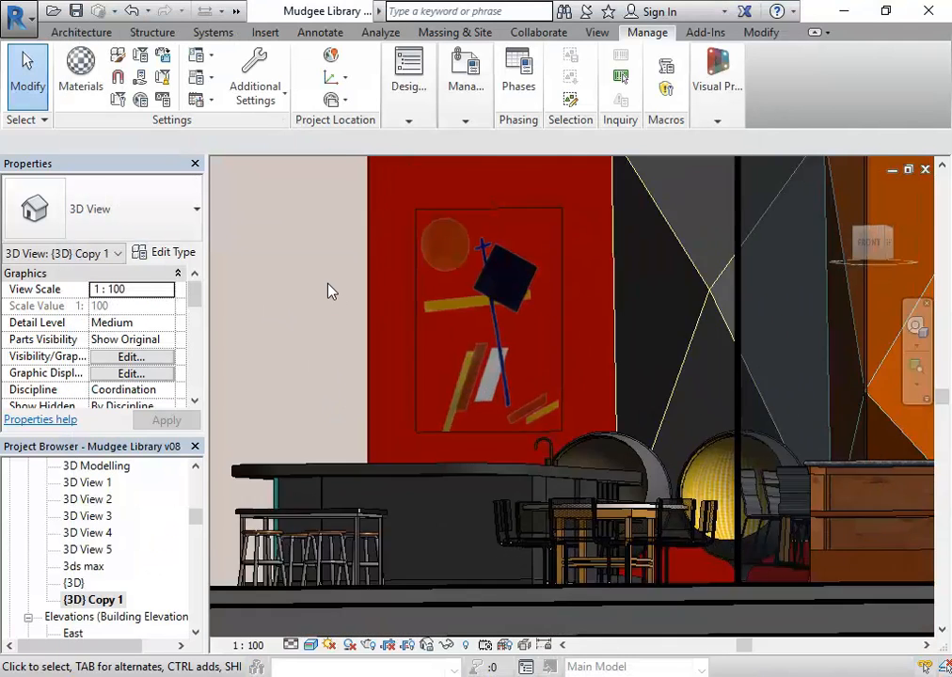
pyautogui.scroll(2, 329, 292)
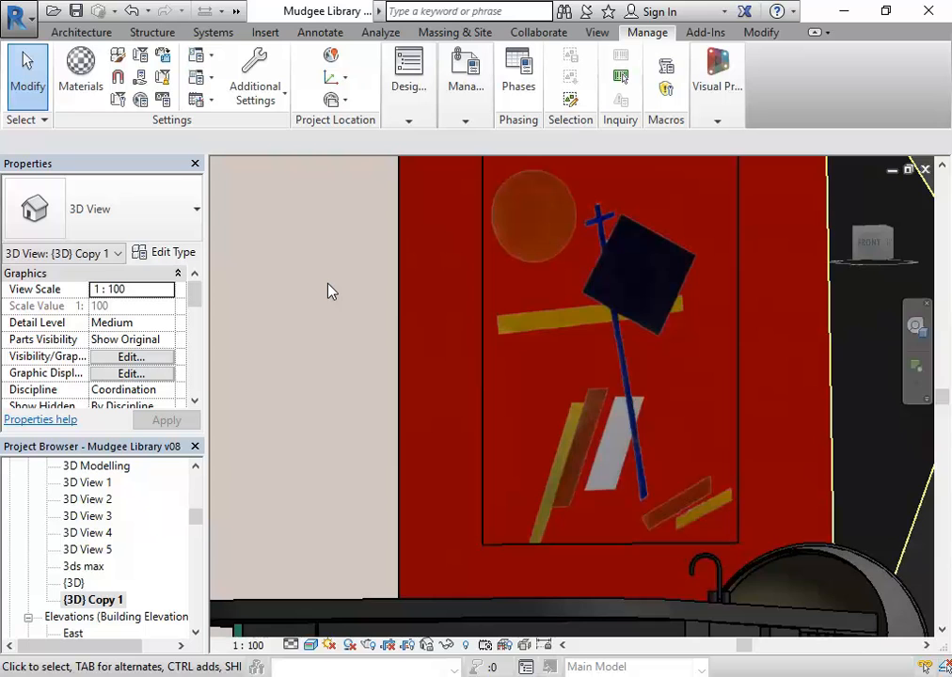
pyautogui.scroll(-2, 329, 291)
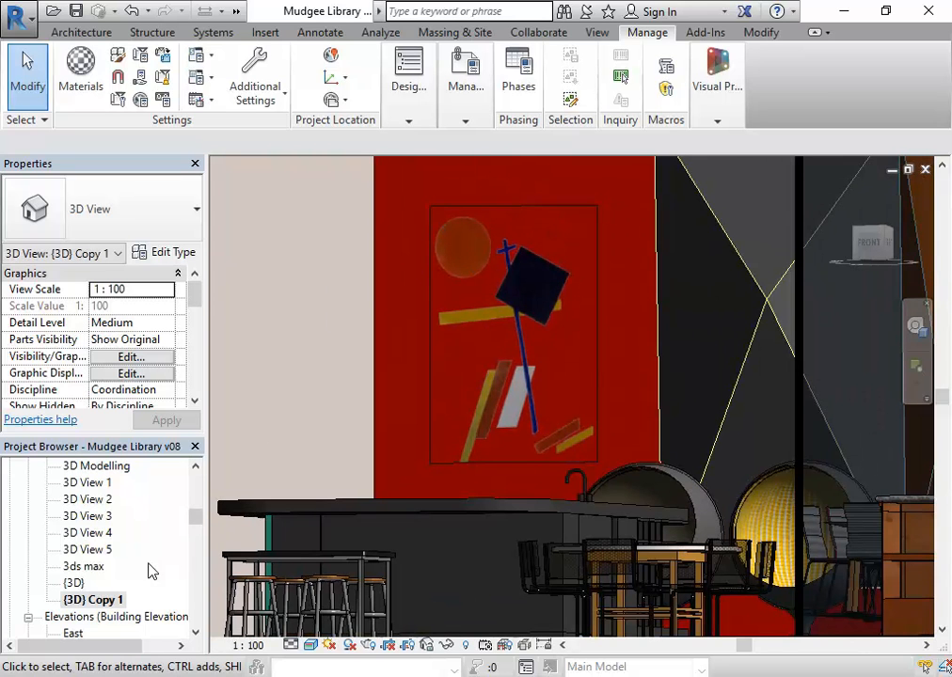
pyautogui.doubleClick(99, 551)
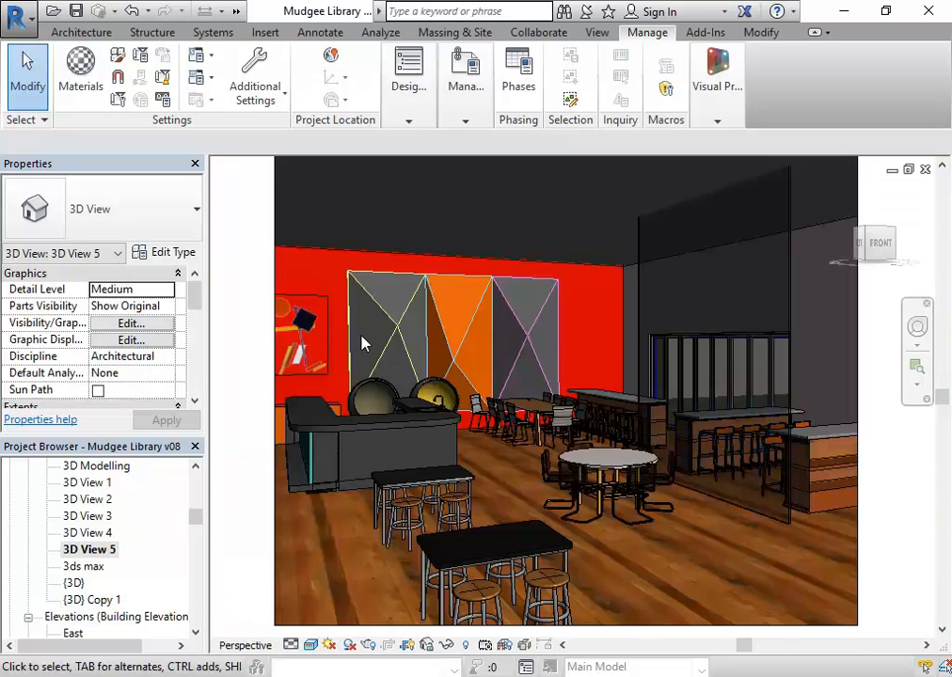
pyautogui.click(367, 645)
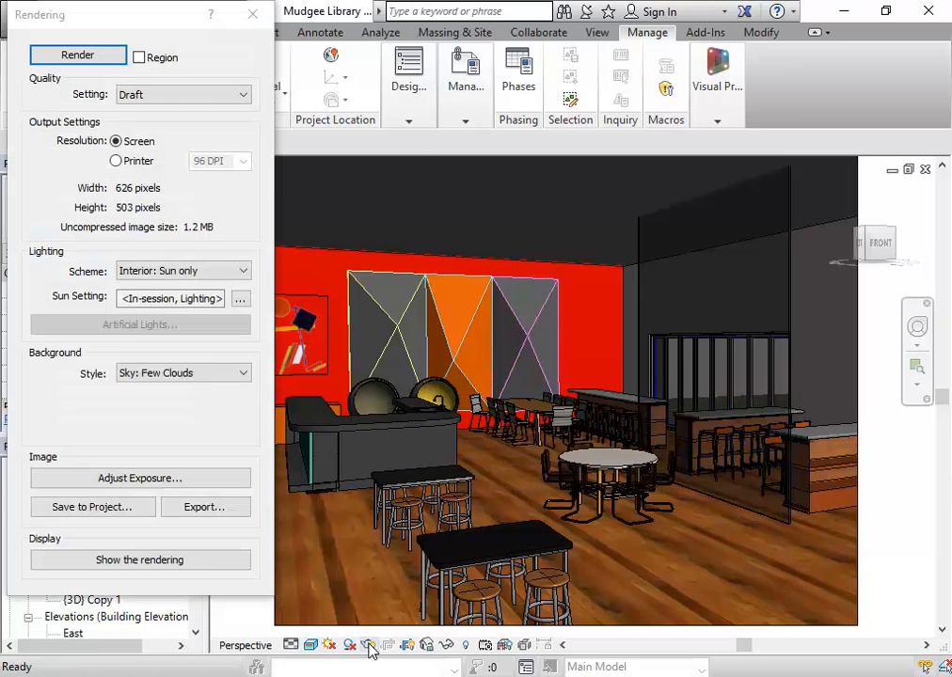
pyautogui.click(80, 54)
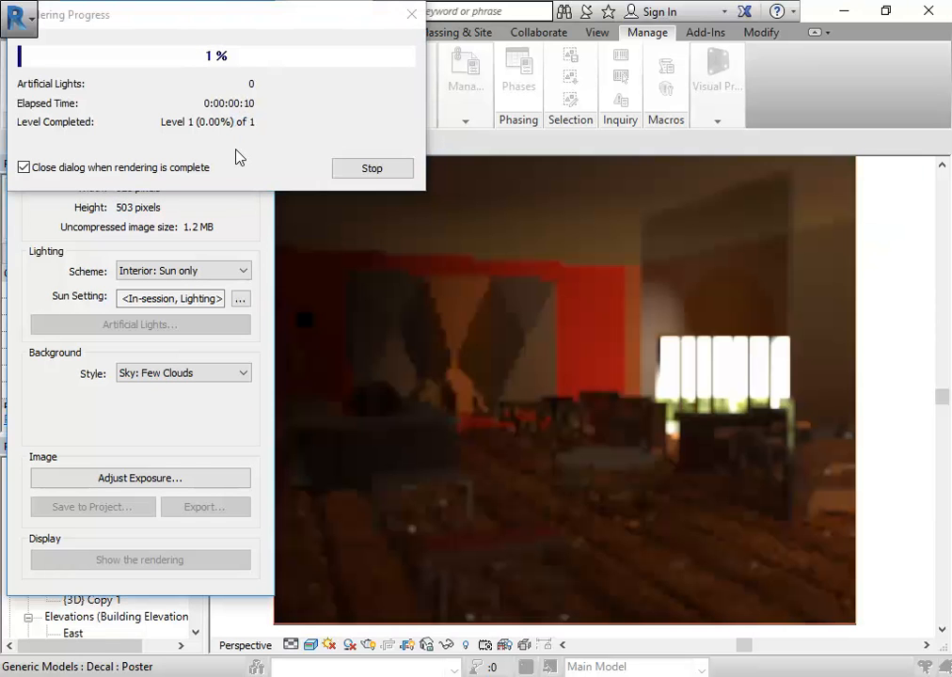
pyautogui.click(362, 174)
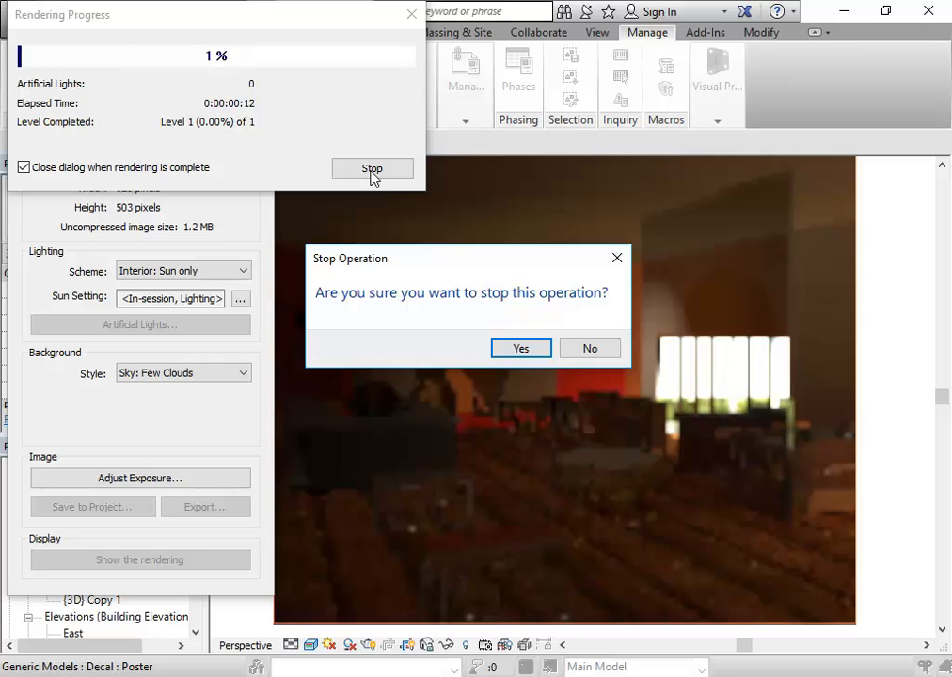
pyautogui.click(516, 348)
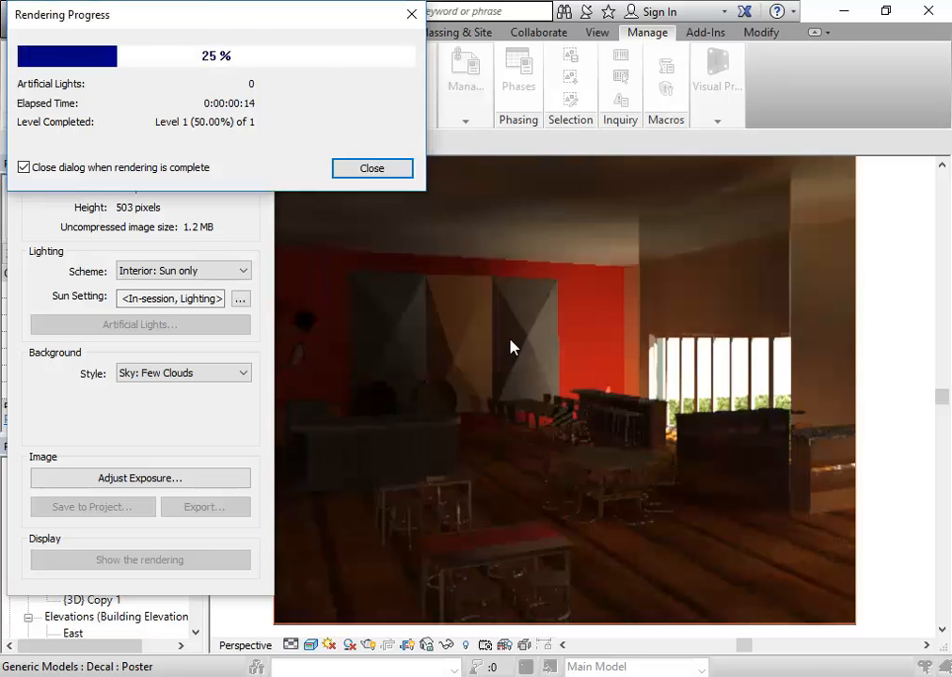
pyautogui.click(372, 168)
pyautogui.click(251, 16)
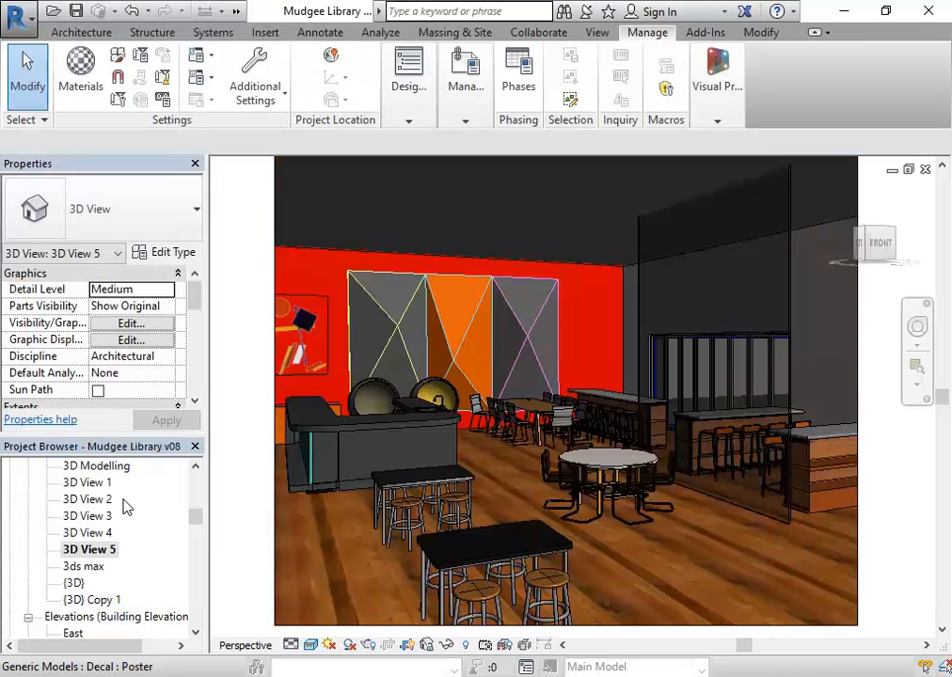
# - Open the 01 Ground Floor plan at the bar and seating area
pyautogui.moveTo(195, 517); pyautogui.dragTo(195, 475)
pyautogui.doubleClick(132, 533)
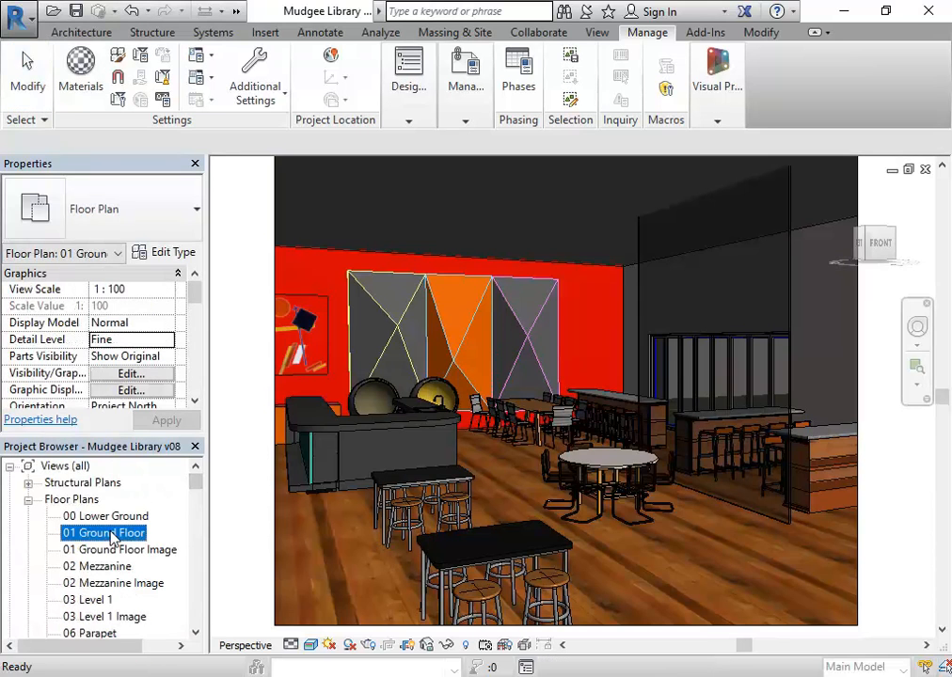
pyautogui.scroll(6, 526, 419)
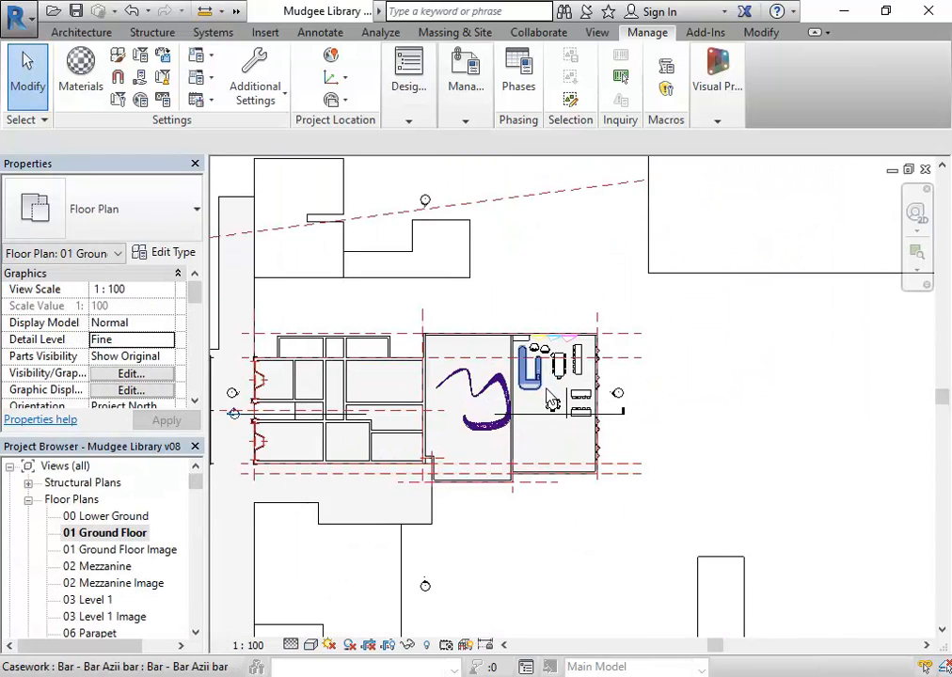
pyautogui.scroll(2, 494, 419)
pyautogui.click(53, 11)
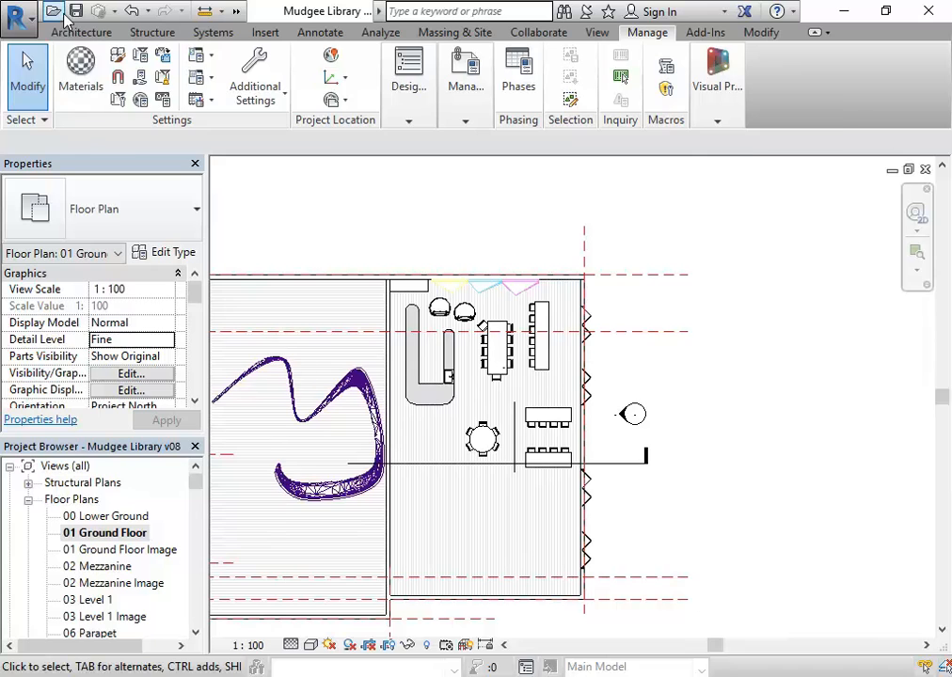
pyautogui.click(758, 549)
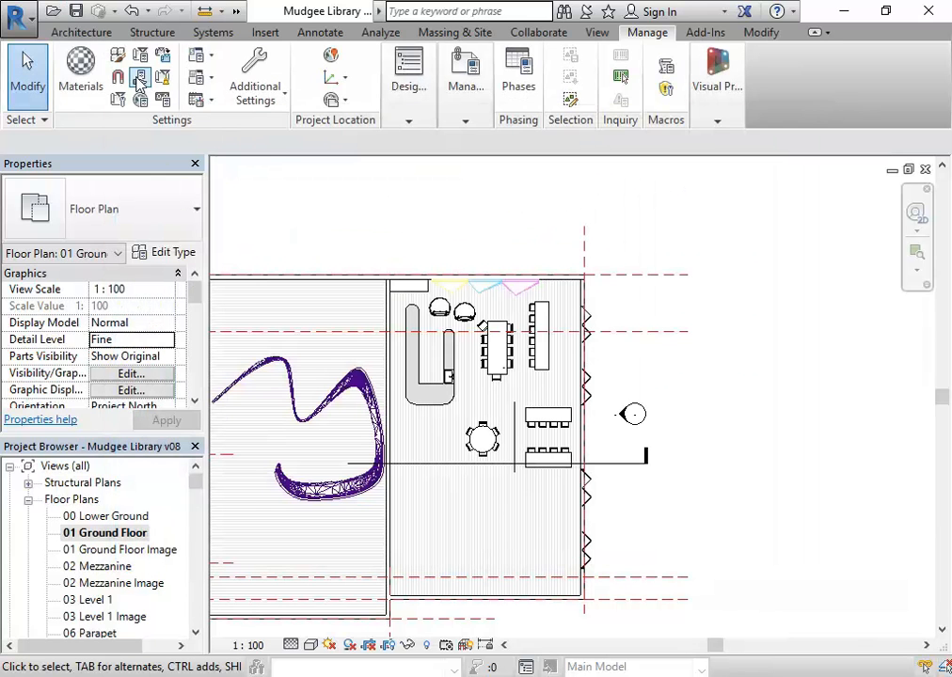
# - Start placing a component and browse the Australia library folders for a family to load
pyautogui.click(77, 32)
pyautogui.click(158, 77)
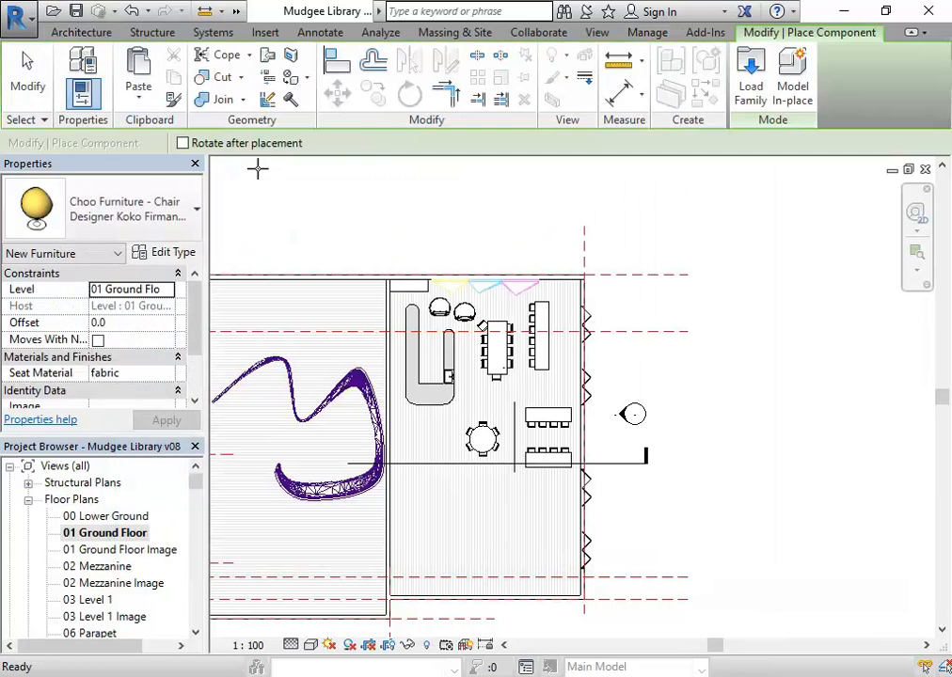
pyautogui.click(751, 79)
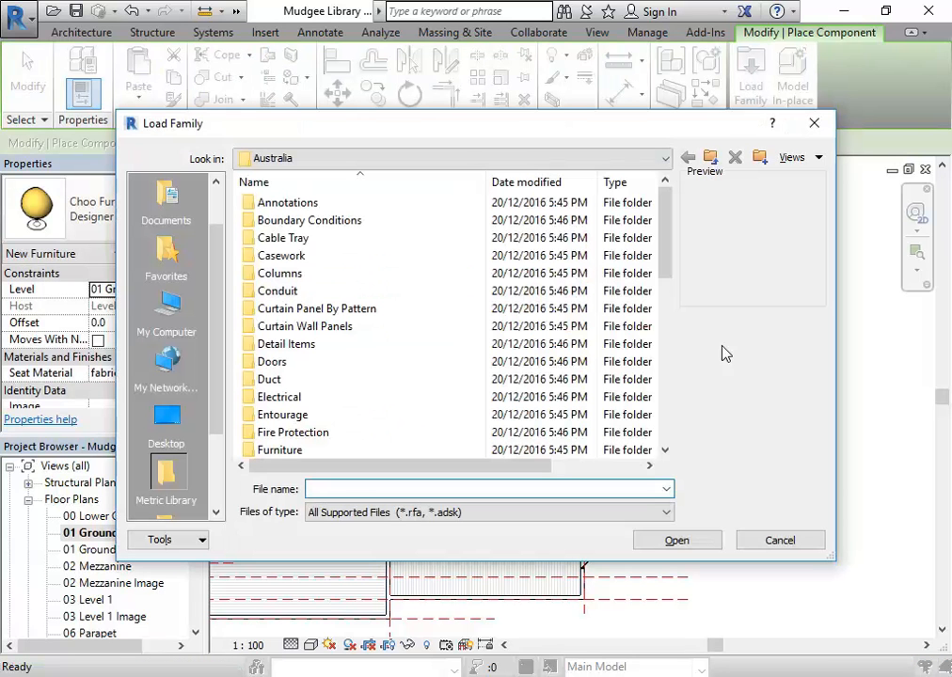
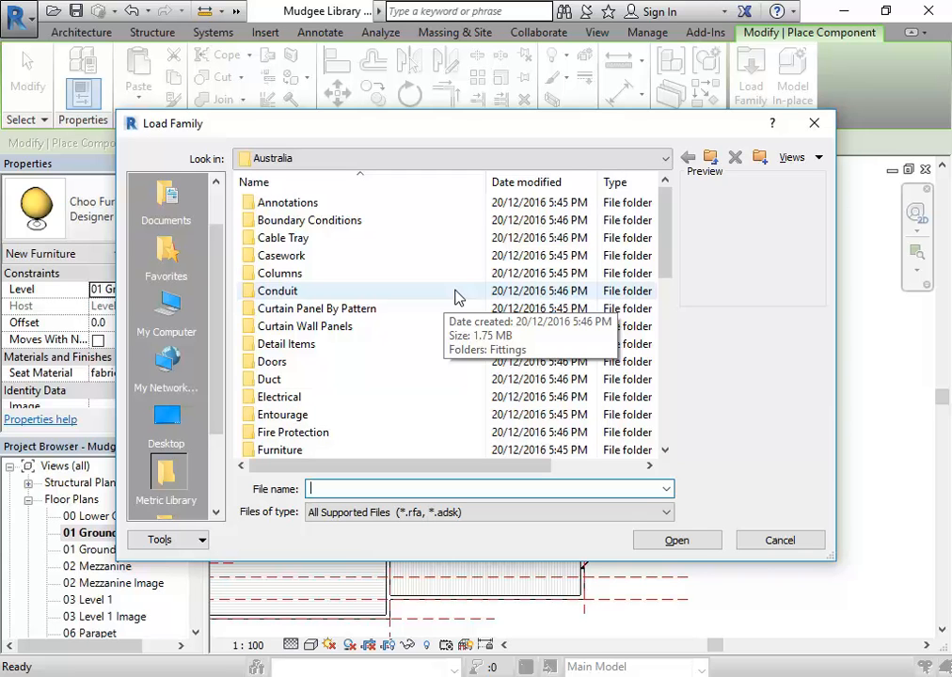
pyautogui.click(306, 329)
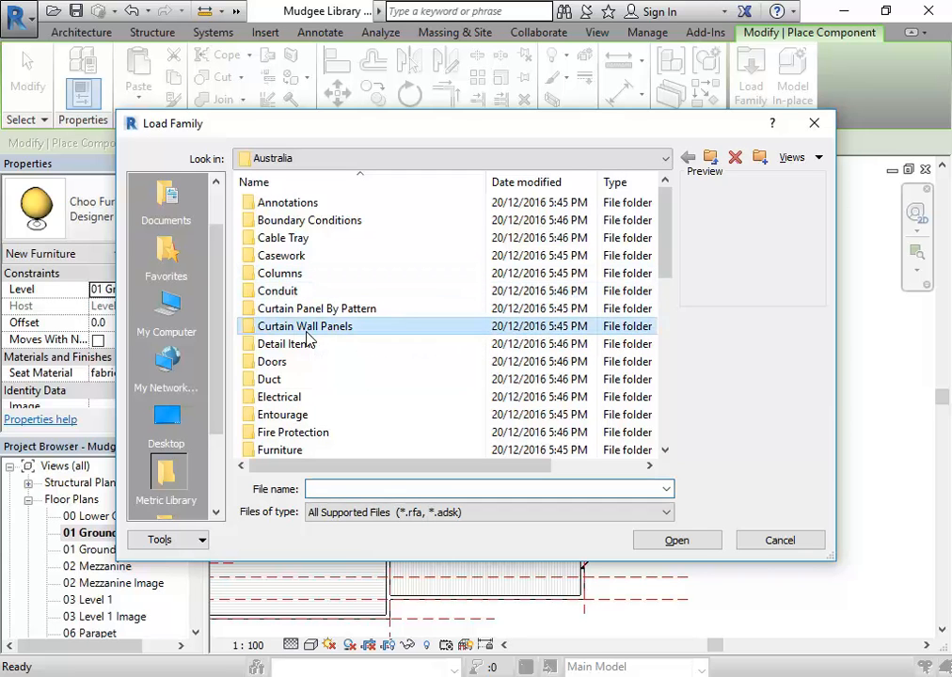
pyautogui.scroll(-8, 306, 339)
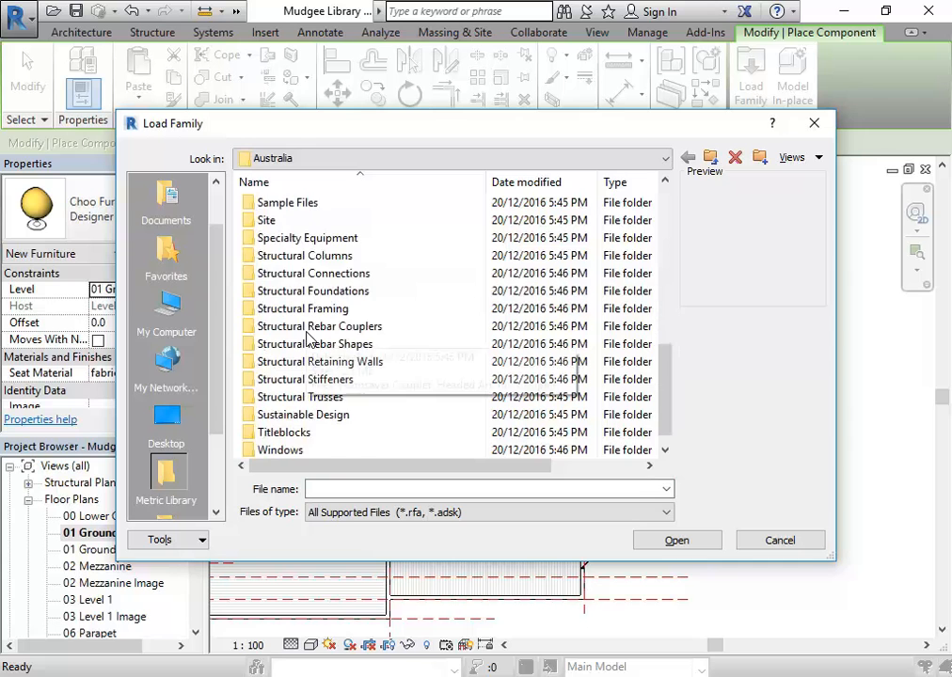
pyautogui.scroll(5, 307, 339)
pyautogui.scroll(3, 307, 339)
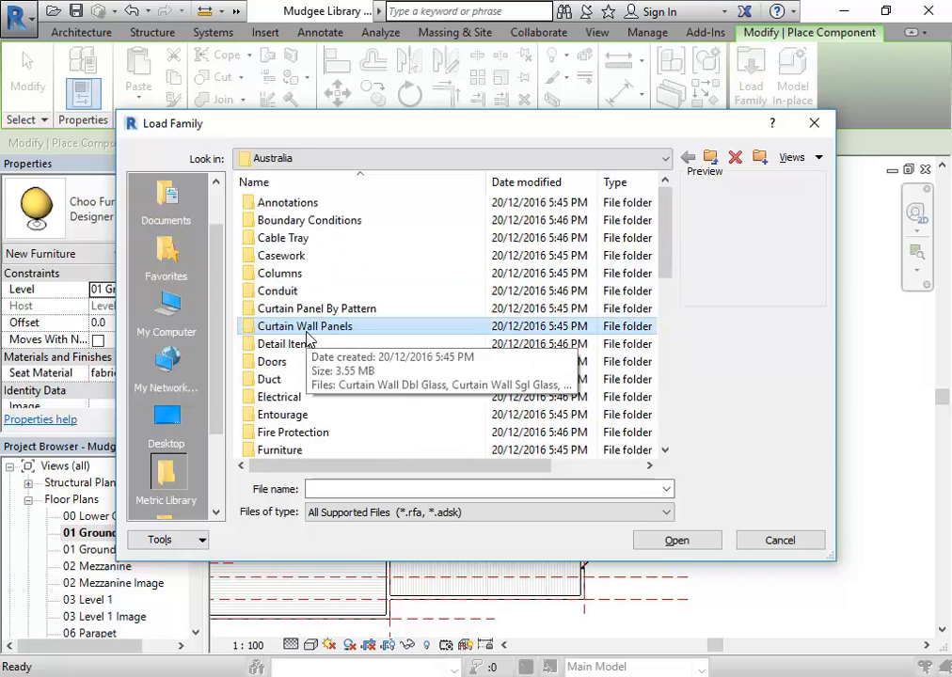
# - Load the Spot Light - Exterior family from the Internal folder of the architectural lighting library
pyautogui.moveTo(376, 126)
pyautogui.mouseDown()
pyautogui.moveTo(419, 510)
pyautogui.moveTo(401, 124)
pyautogui.moveTo(354, 569)
pyautogui.moveTo(355, 155)
pyautogui.moveTo(371, 104)
pyautogui.mouseUp()
pyautogui.scroll(-4, 308, 420)
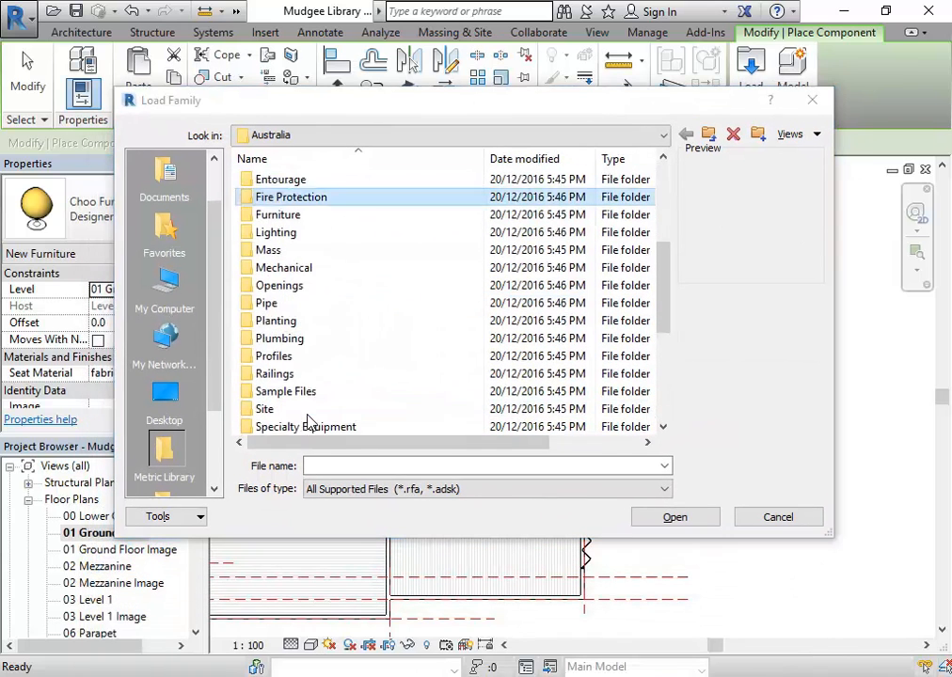
pyautogui.scroll(-1, 309, 420)
pyautogui.doubleClick(258, 214)
pyautogui.doubleClick(282, 180)
pyautogui.doubleClick(277, 200)
pyautogui.scroll(-4, 295, 273)
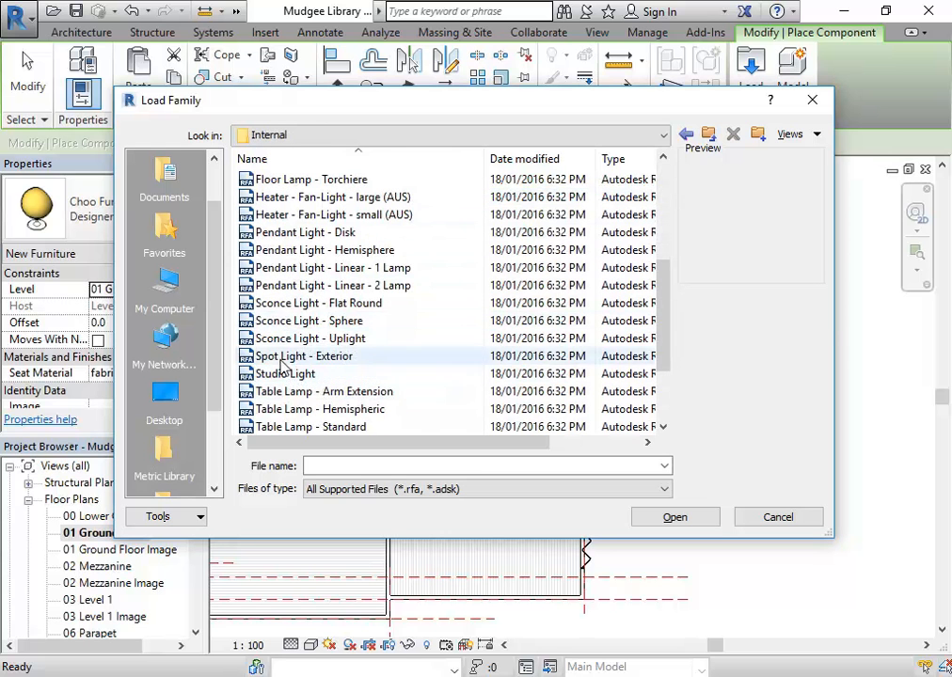
pyautogui.doubleClick(281, 358)
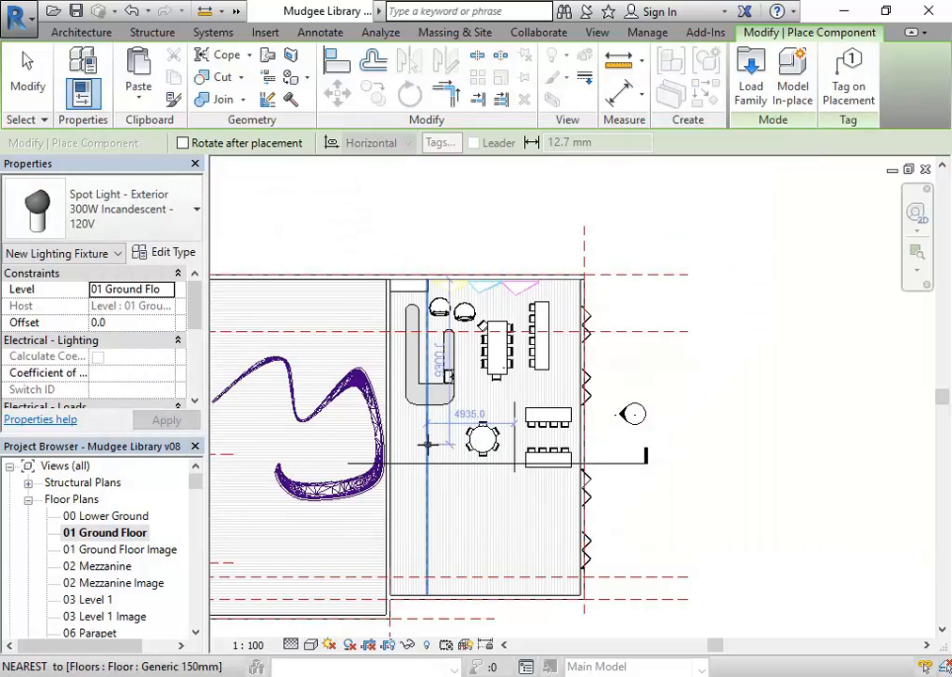
# - Load the Studio Light family from the library's Lighting, Architectural, Internal folder
pyautogui.scroll(5, 428, 444)
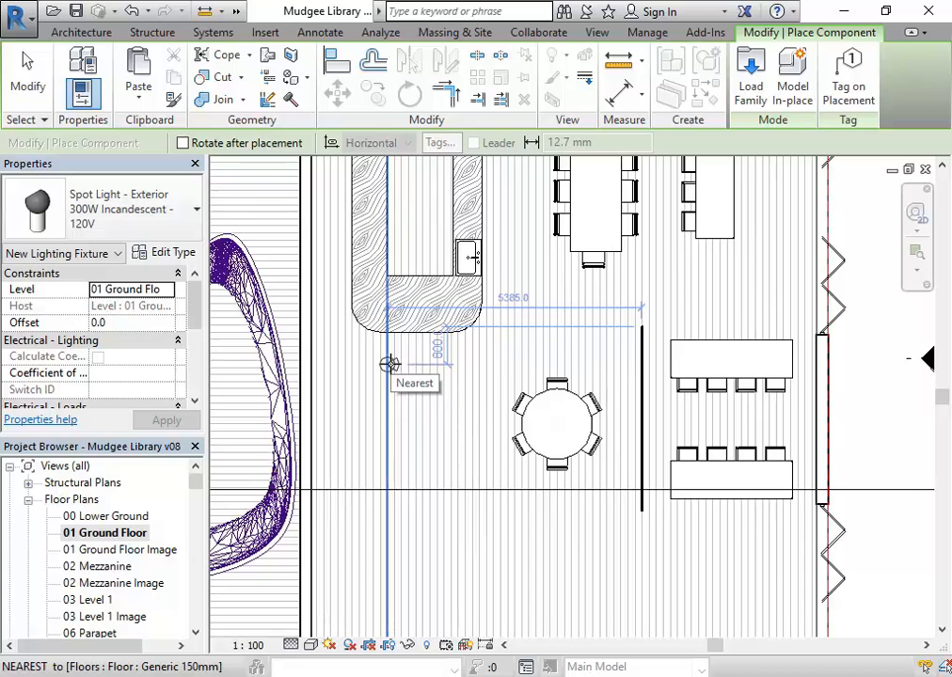
pyautogui.click(751, 82)
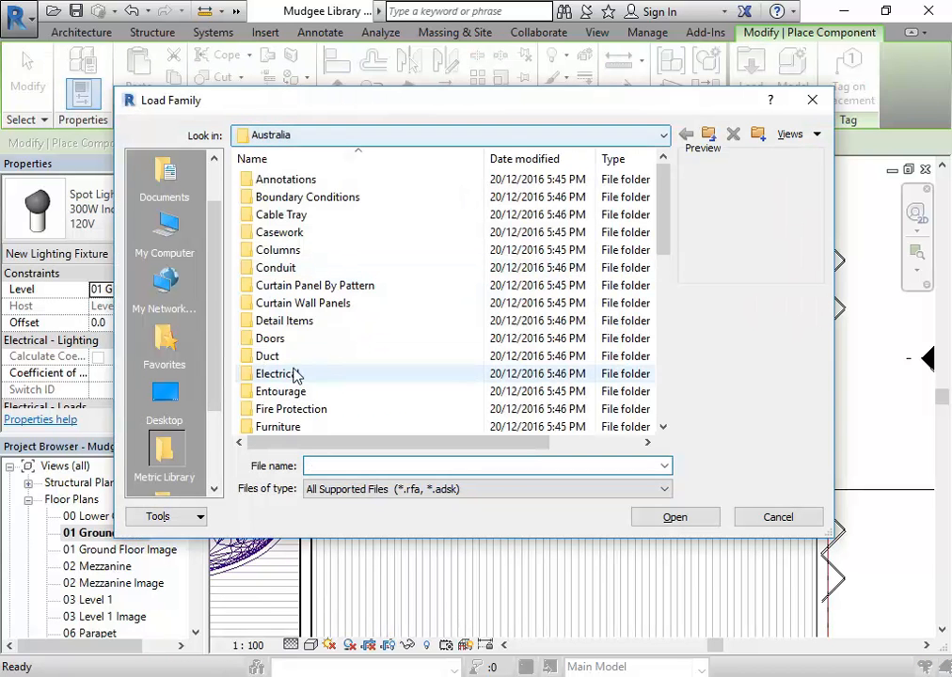
pyautogui.scroll(-4, 294, 375)
pyautogui.doubleClick(276, 250)
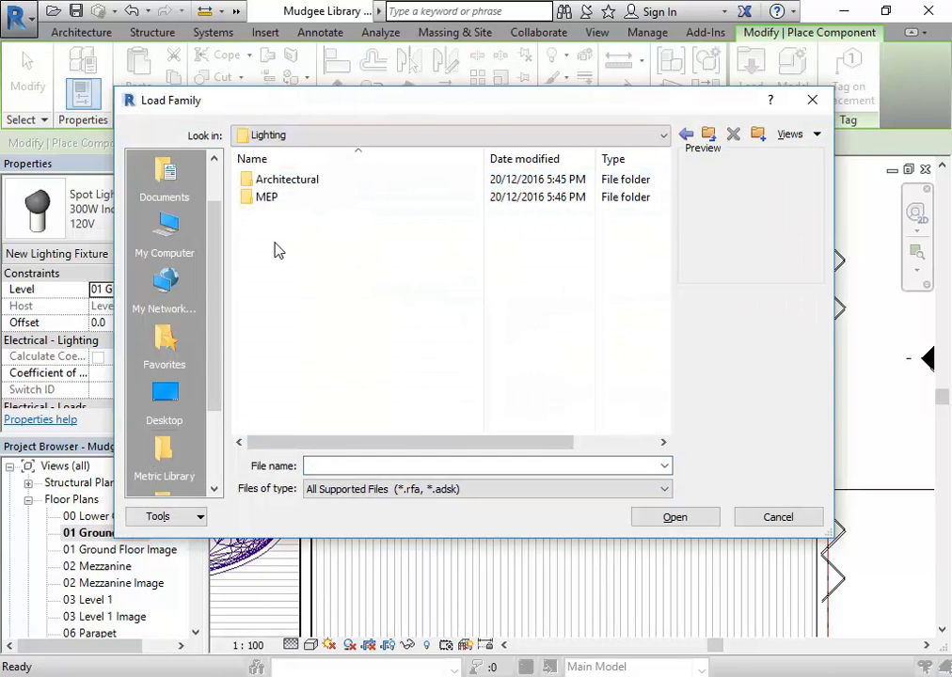
pyautogui.doubleClick(282, 180)
pyautogui.click(277, 197)
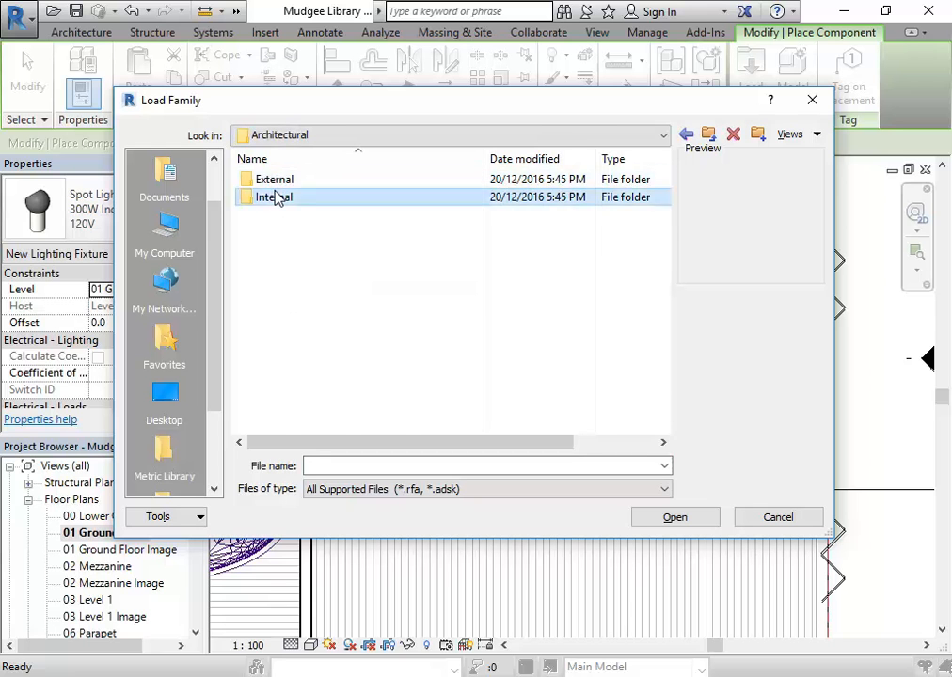
pyautogui.doubleClick(277, 197)
pyautogui.click(278, 270)
pyautogui.scroll(-4, 292, 282)
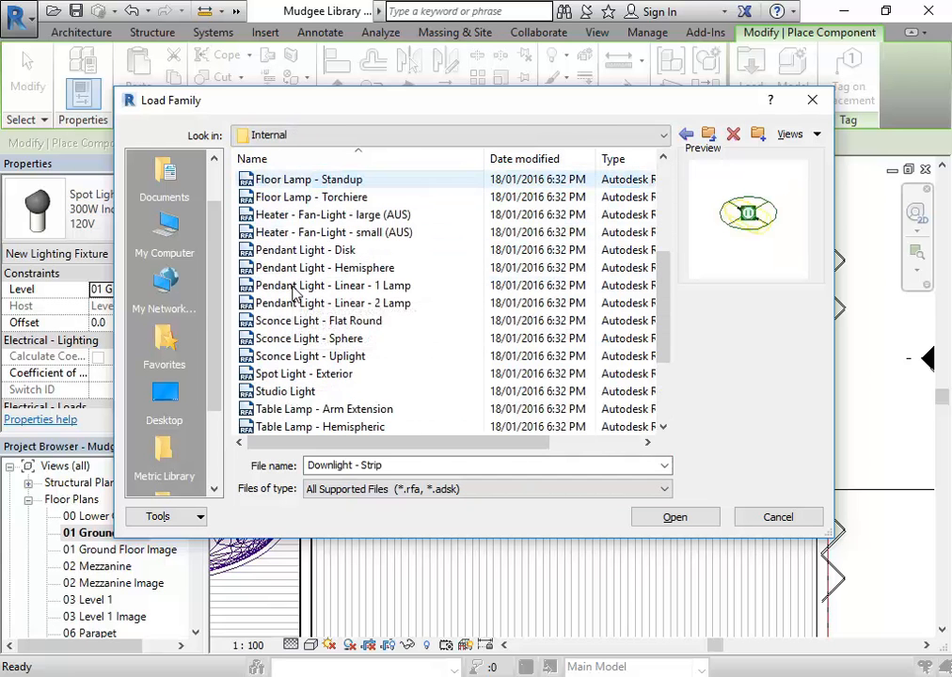
pyautogui.doubleClick(274, 391)
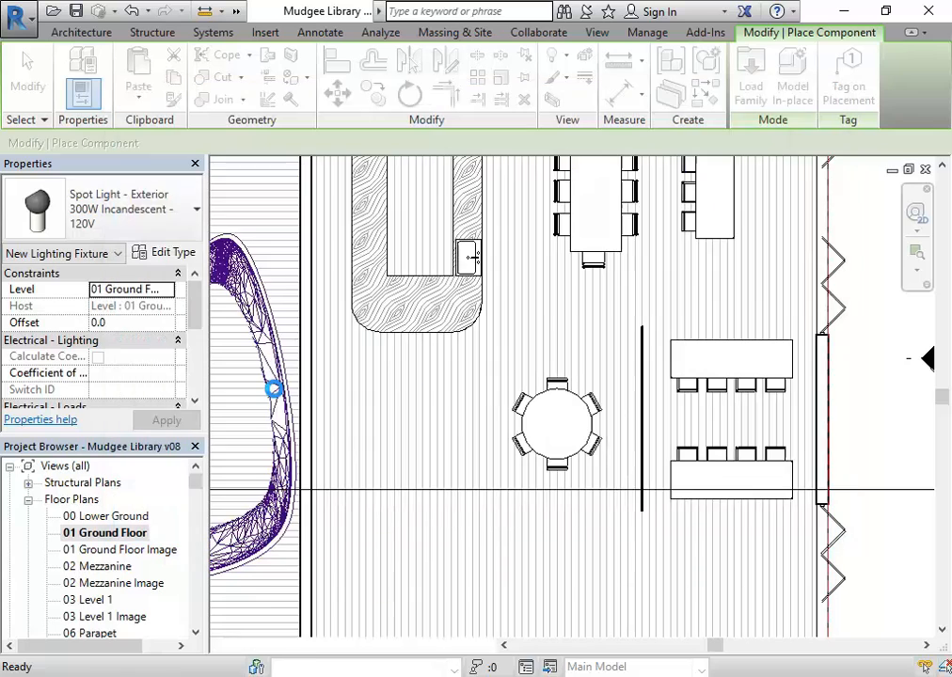
# - Place two 120V Studio Light fixtures, one inside the U-shaped bar and one at the long dining table, and end the placement
pyautogui.moveTo(500, 410); pyautogui.dragTo(512, 525)
pyautogui.scroll(1, 414, 376)
pyautogui.moveTo(437, 386); pyautogui.dragTo(409, 475)
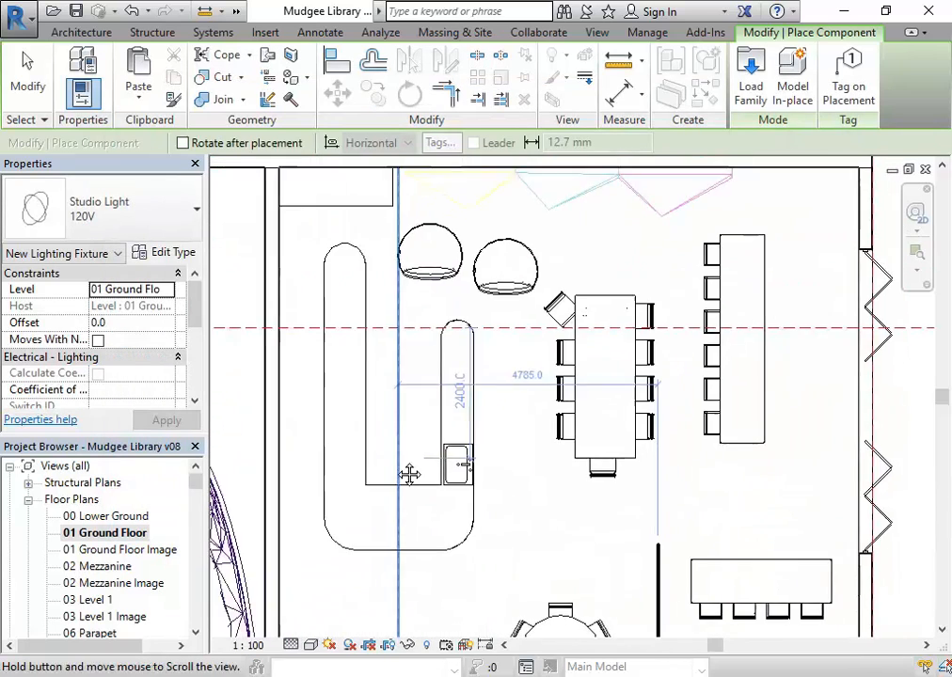
pyautogui.click(395, 418)
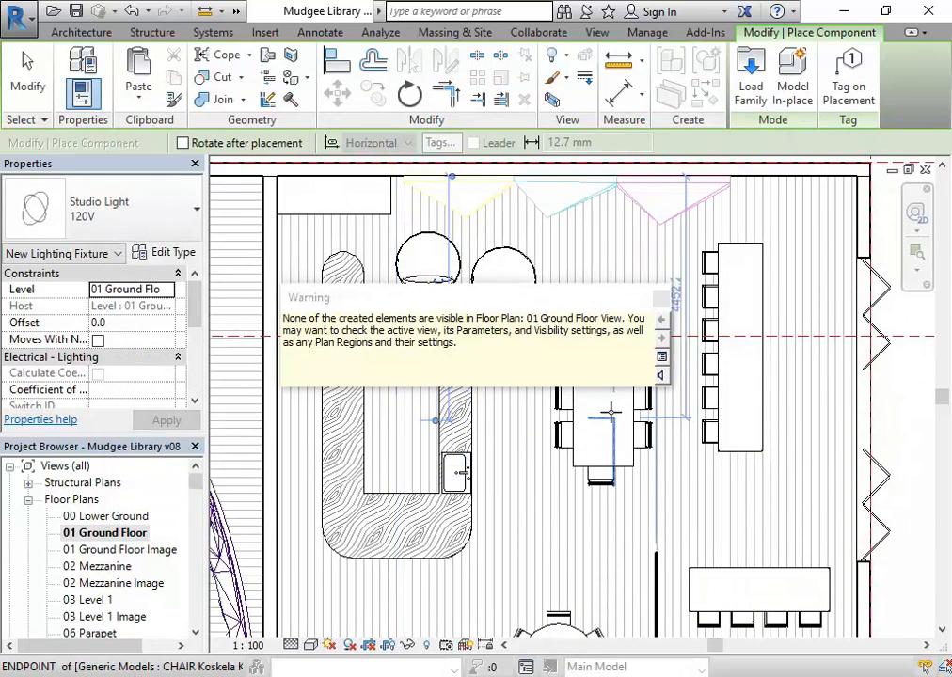
pyautogui.click(662, 299)
pyautogui.rightClick(408, 312)
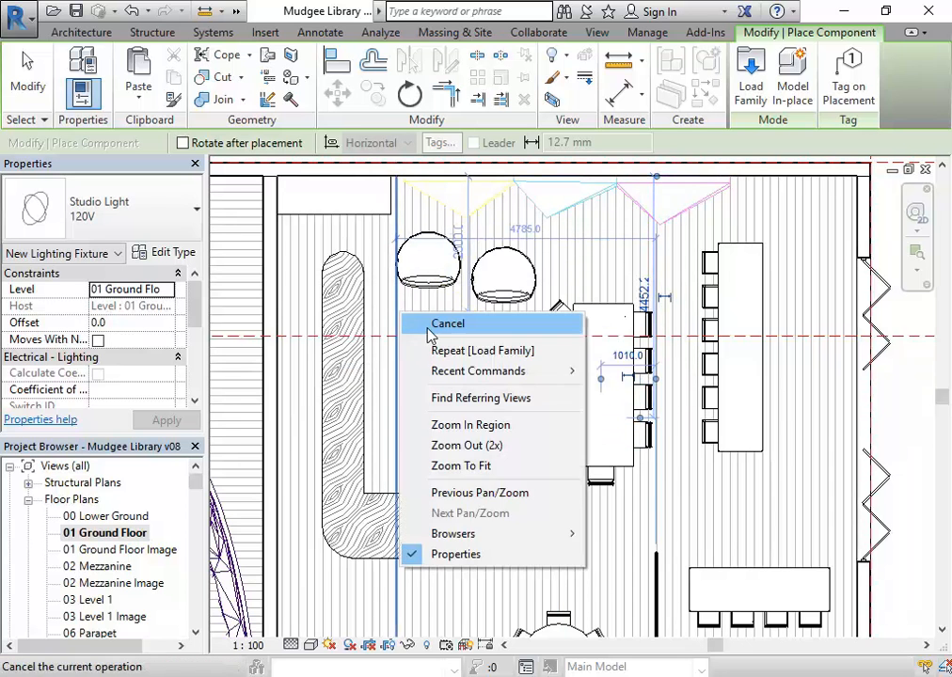
pyautogui.click(433, 325)
# - Open 3D View 5 and bring up its rendering settings
pyautogui.scroll(-2, 397, 431)
pyautogui.moveTo(397, 430); pyautogui.dragTo(444, 325)
pyautogui.moveTo(192, 484); pyautogui.dragTo(196, 518)
pyautogui.doubleClick(90, 533)
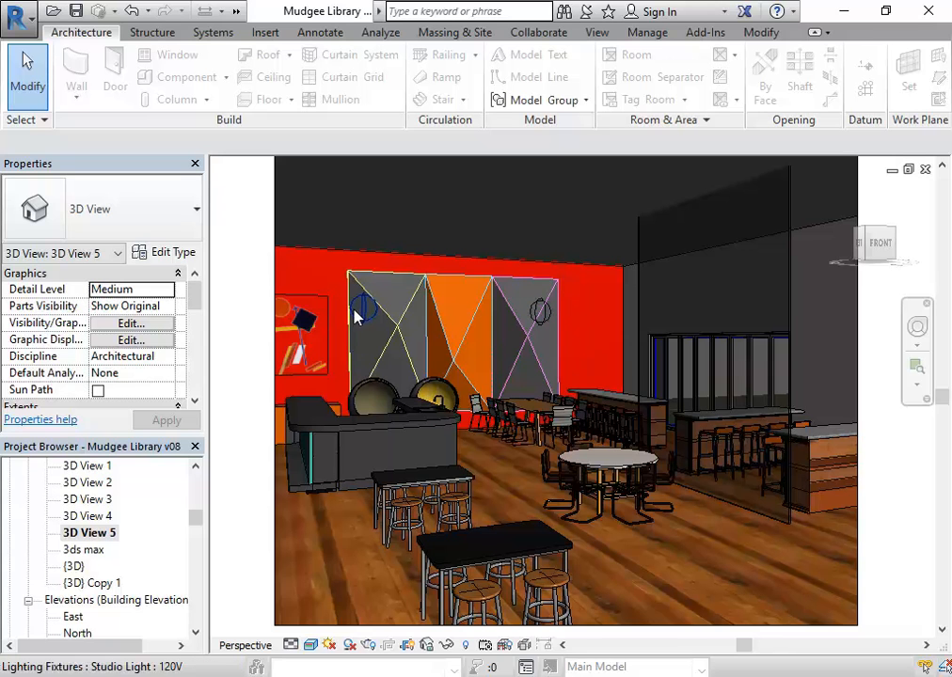
pyautogui.click(349, 645)
pyautogui.click(64, 57)
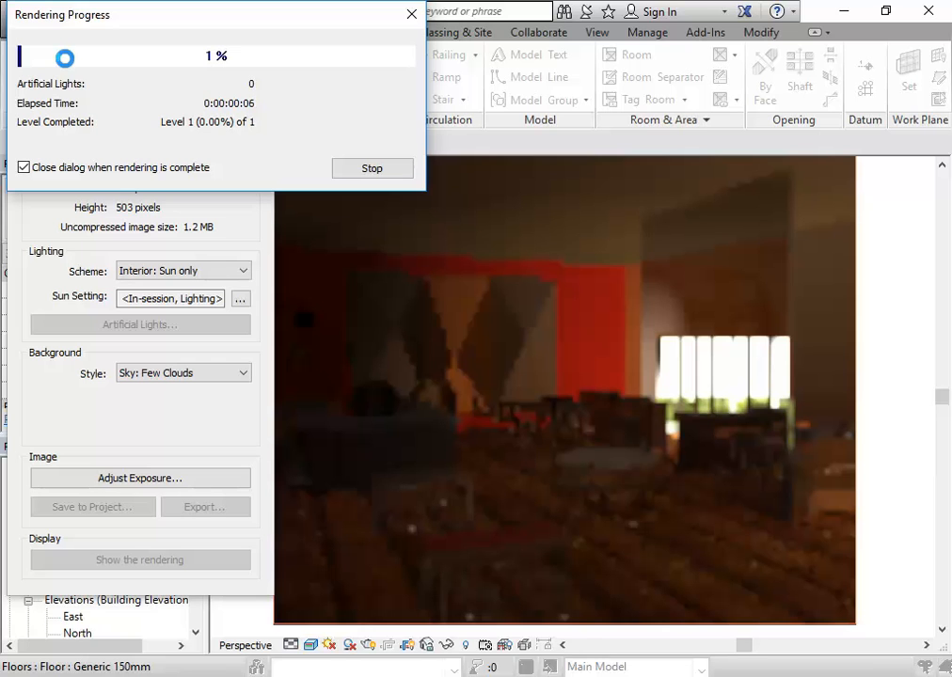
pyautogui.click(361, 174)
pyautogui.click(519, 346)
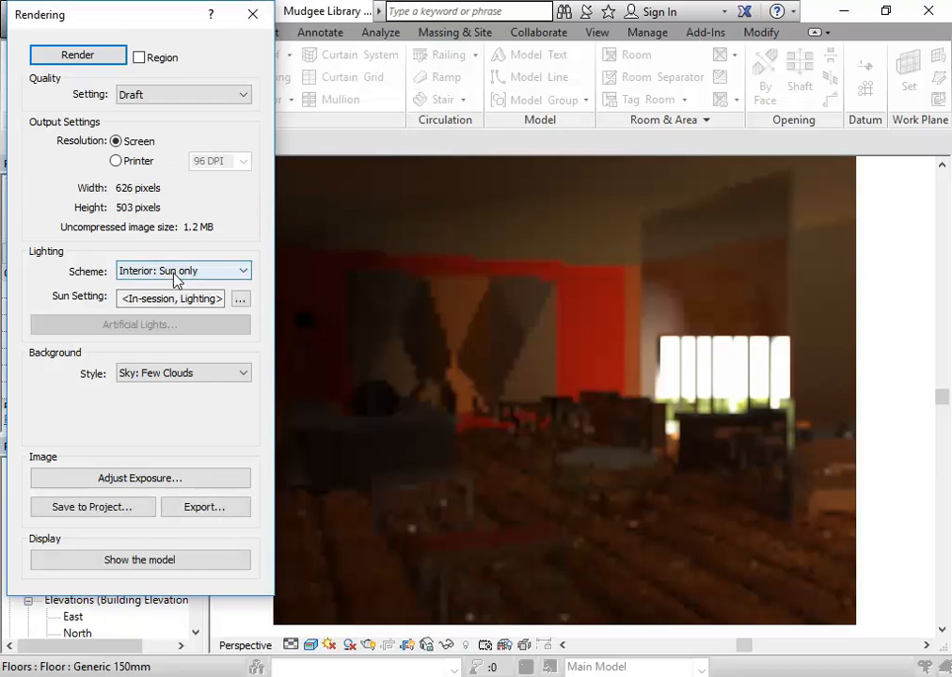
# - Set the lighting scheme to Interior: Artificial only and render the view in Draft quality
pyautogui.click(179, 272)
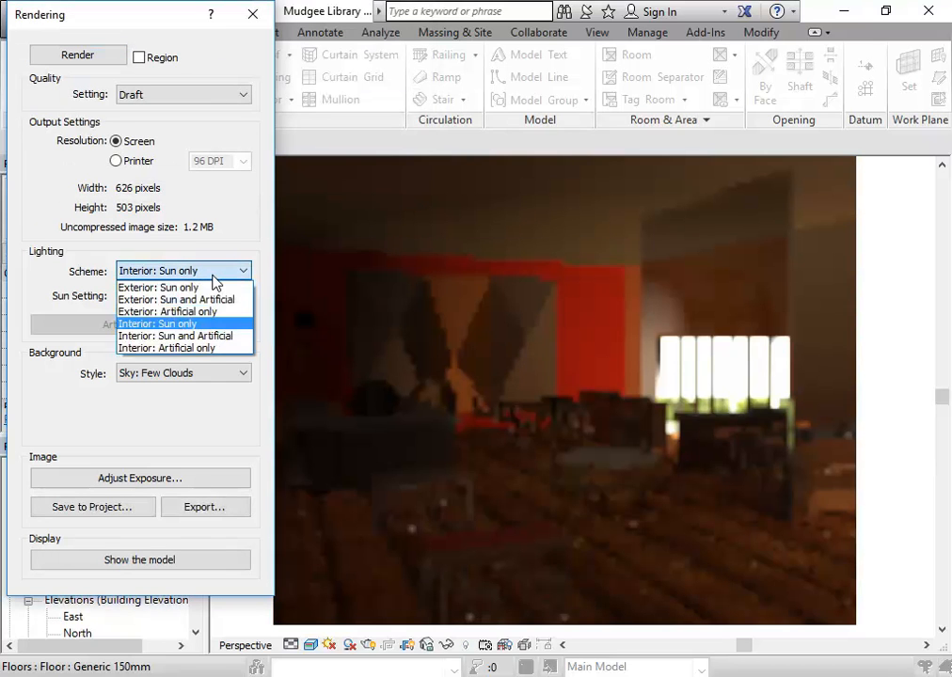
pyautogui.click(189, 348)
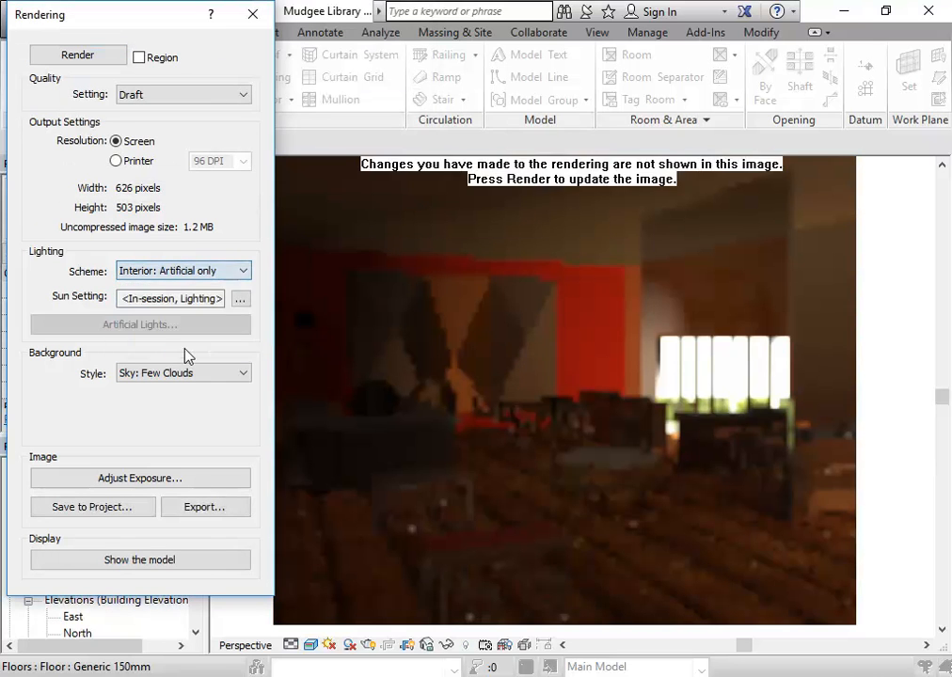
pyautogui.click(66, 57)
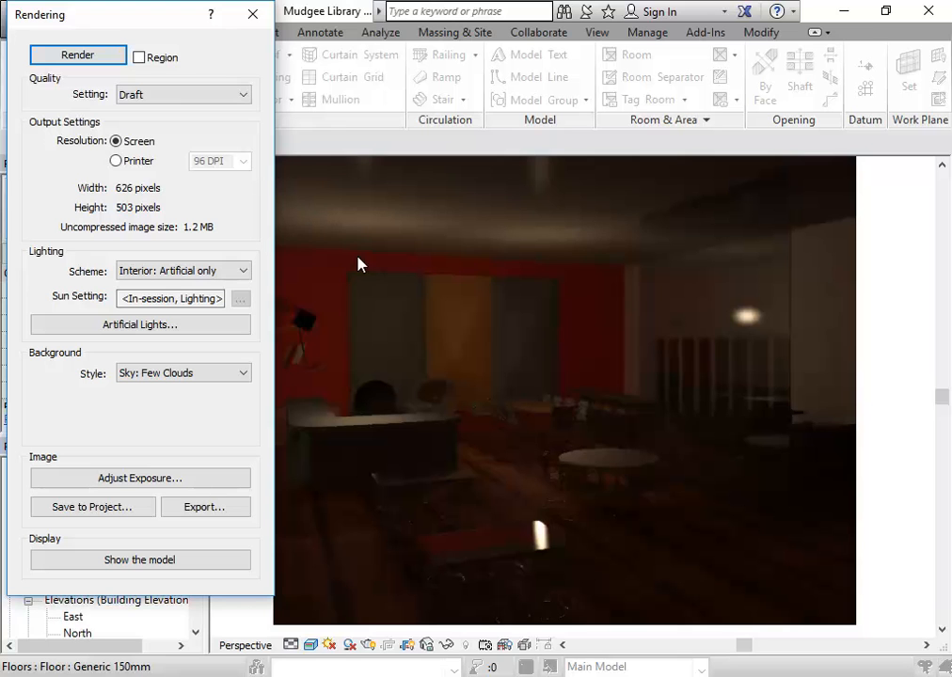
# - Brighten the rendered image by setting its exposure value to 3.76 and accept the adjustment
pyautogui.click(162, 482)
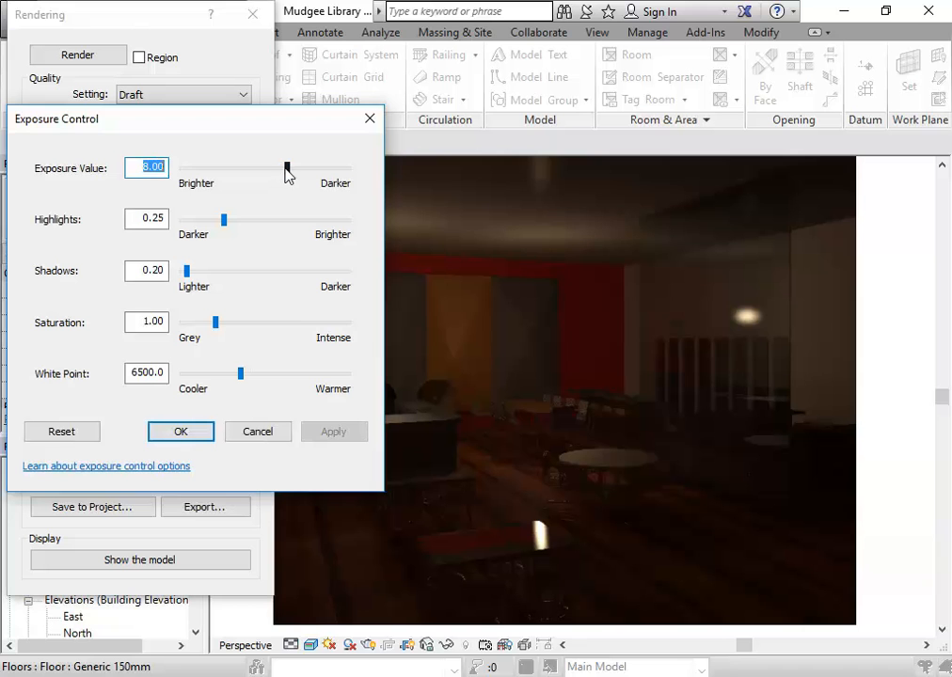
pyautogui.moveTo(287, 167); pyautogui.dragTo(255, 168)
pyautogui.click(320, 431)
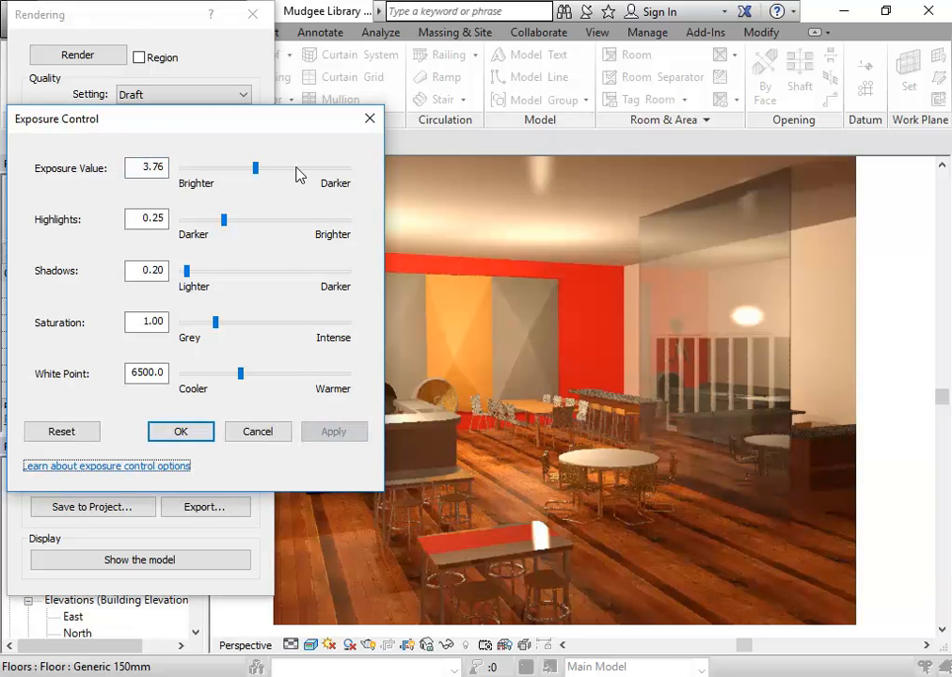
pyautogui.moveTo(172, 109); pyautogui.dragTo(727, 73)
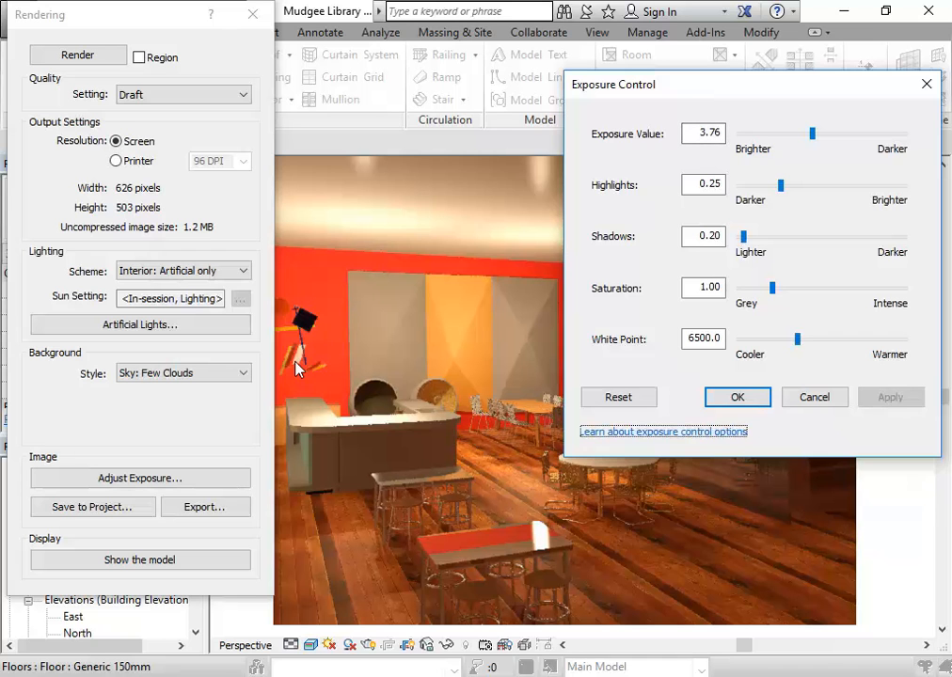
pyautogui.click(741, 402)
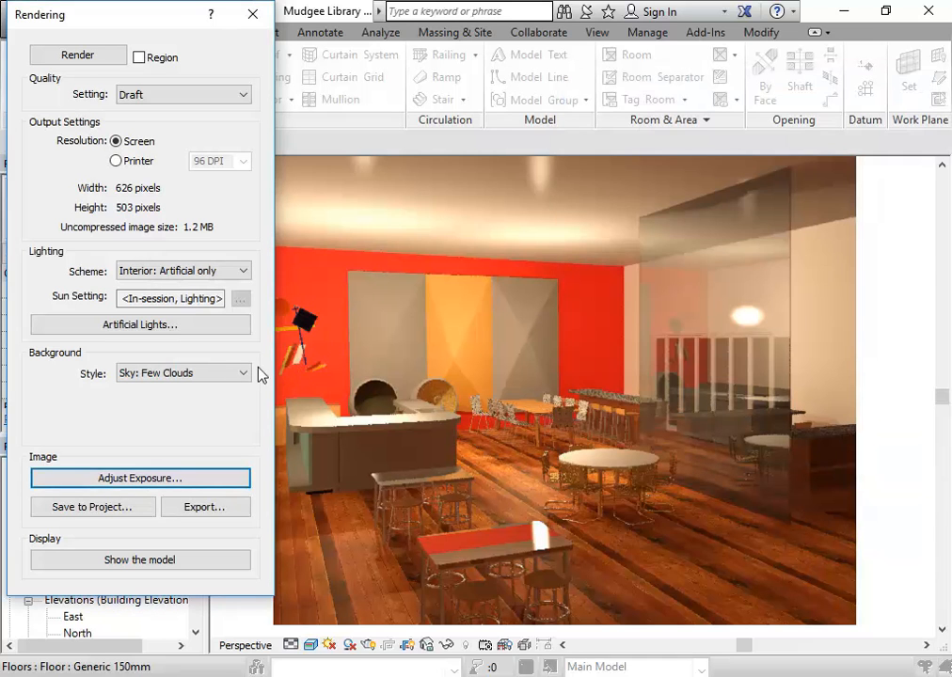
# - Examine the whole artificially lit rendering of the room and close the rendering settings
pyautogui.moveTo(145, 25); pyautogui.dragTo(34, 25)
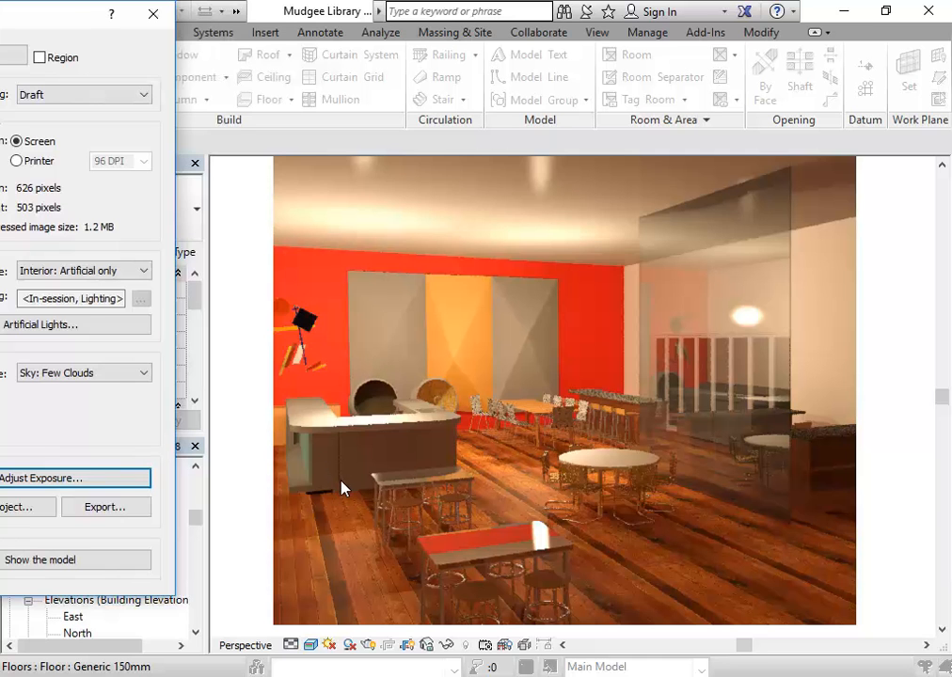
pyautogui.moveTo(64, 10); pyautogui.dragTo(126, 26)
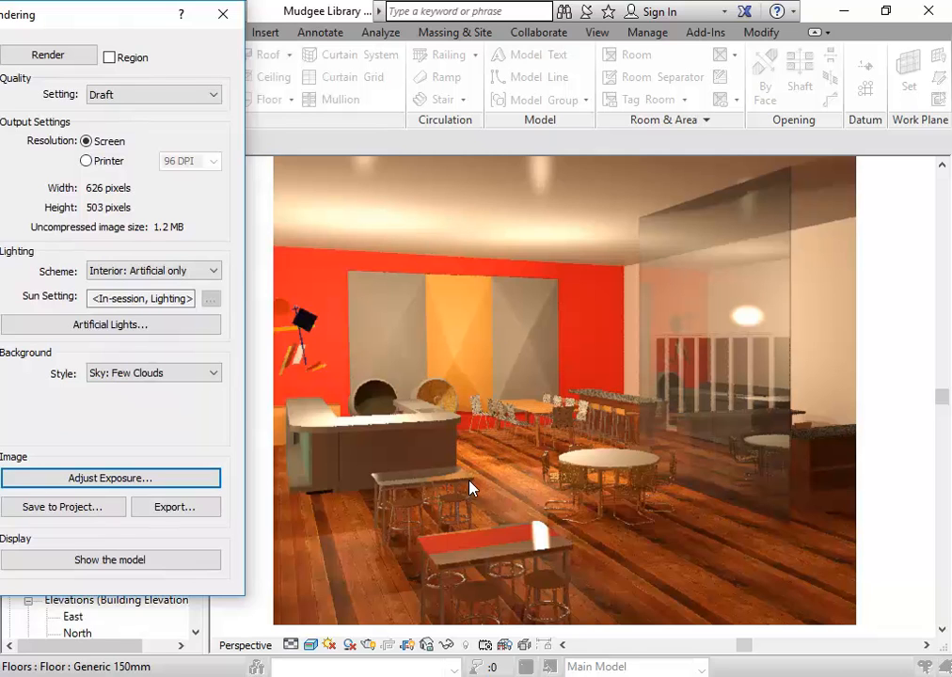
pyautogui.click(227, 17)
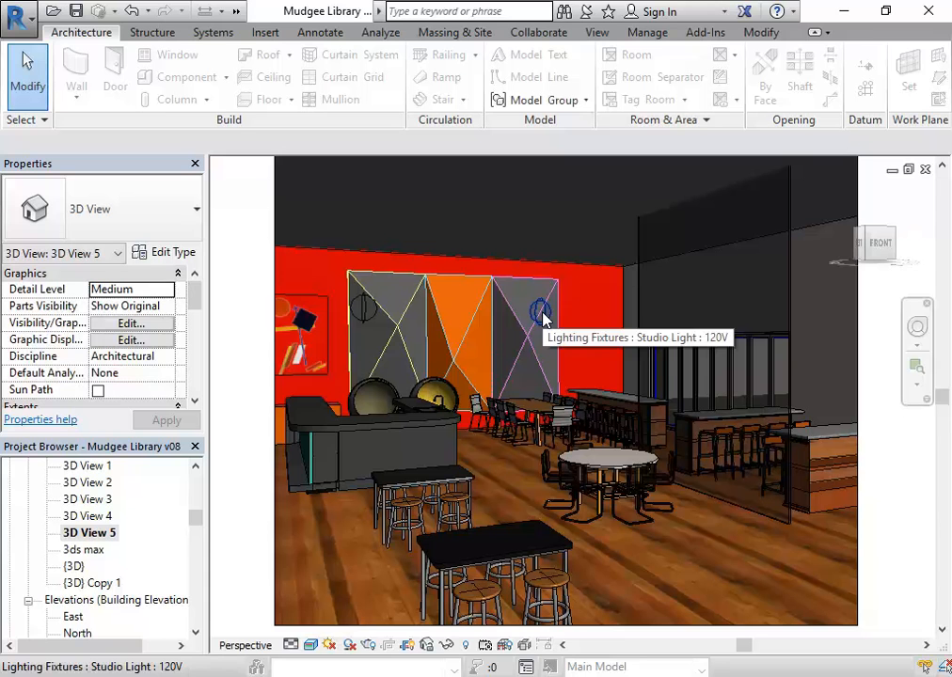
# - Open the 00 Lower Ground ceiling plan and bring the building's rear rooms into view
pyautogui.moveTo(197, 523); pyautogui.dragTo(195, 492)
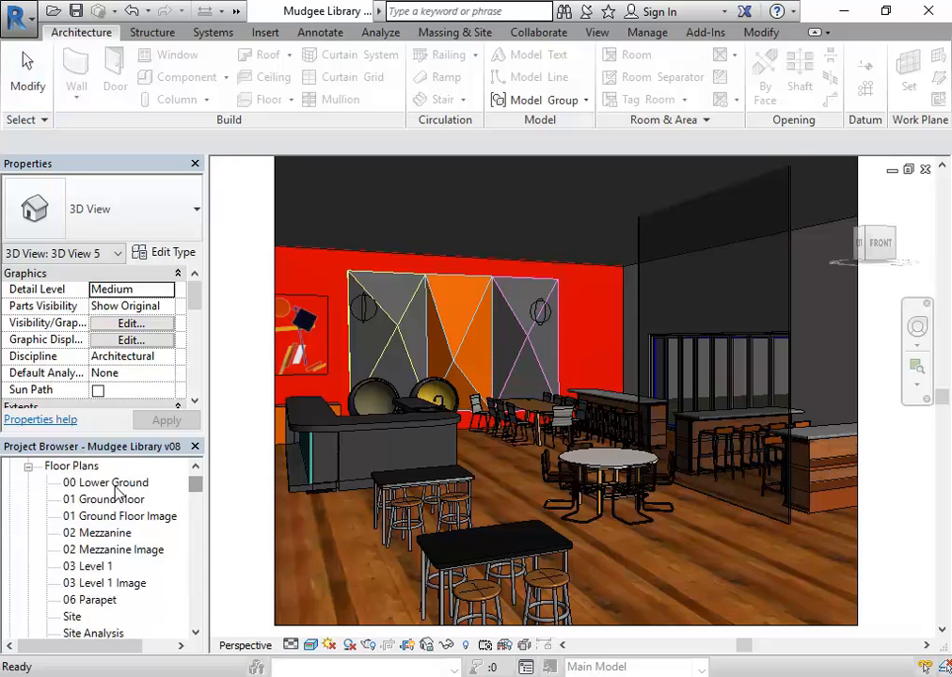
pyautogui.doubleClick(111, 483)
pyautogui.moveTo(193, 491); pyautogui.dragTo(196, 505)
pyautogui.click(115, 501)
pyautogui.doubleClick(115, 501)
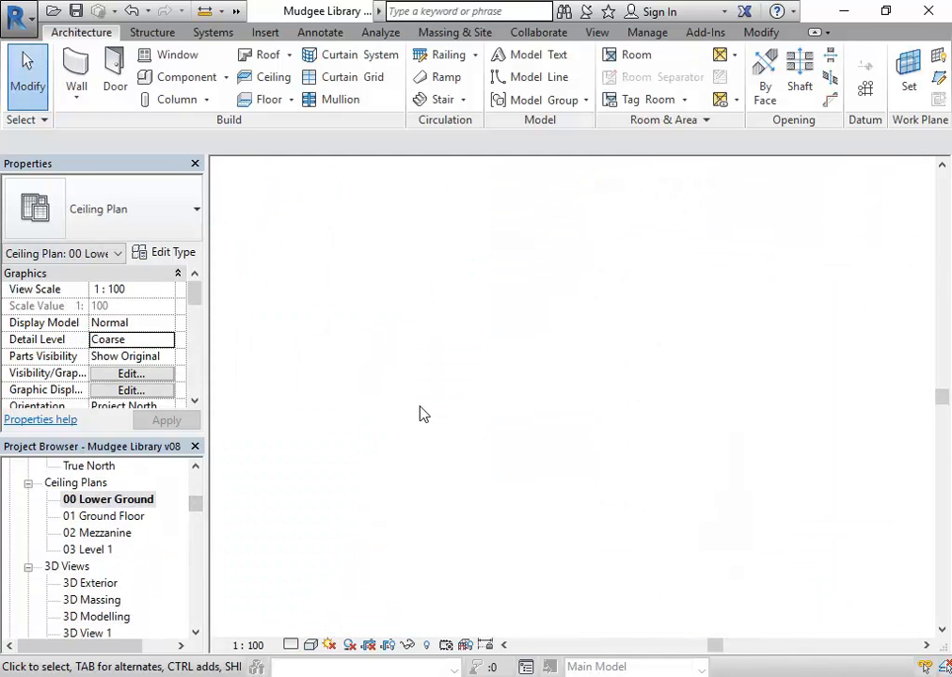
pyautogui.moveTo(506, 440)
pyautogui.mouseDown()
pyautogui.moveTo(630, 428)
pyautogui.moveTo(591, 424)
pyautogui.moveTo(530, 439)
pyautogui.moveTo(542, 422)
pyautogui.moveTo(580, 420)
pyautogui.mouseUp()
pyautogui.scroll(-2, 565, 525)
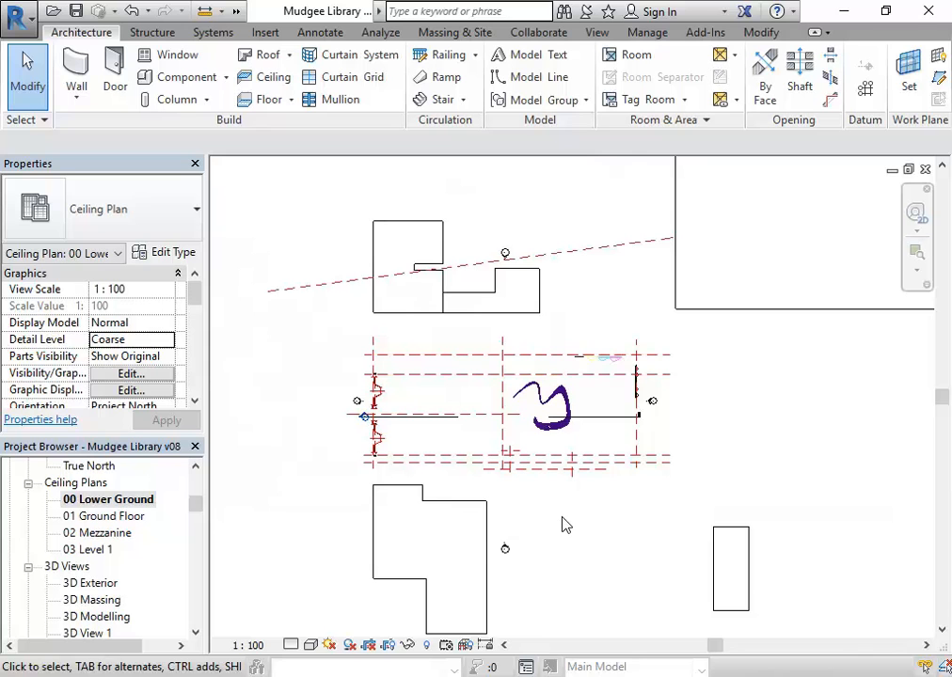
pyautogui.scroll(3, 591, 544)
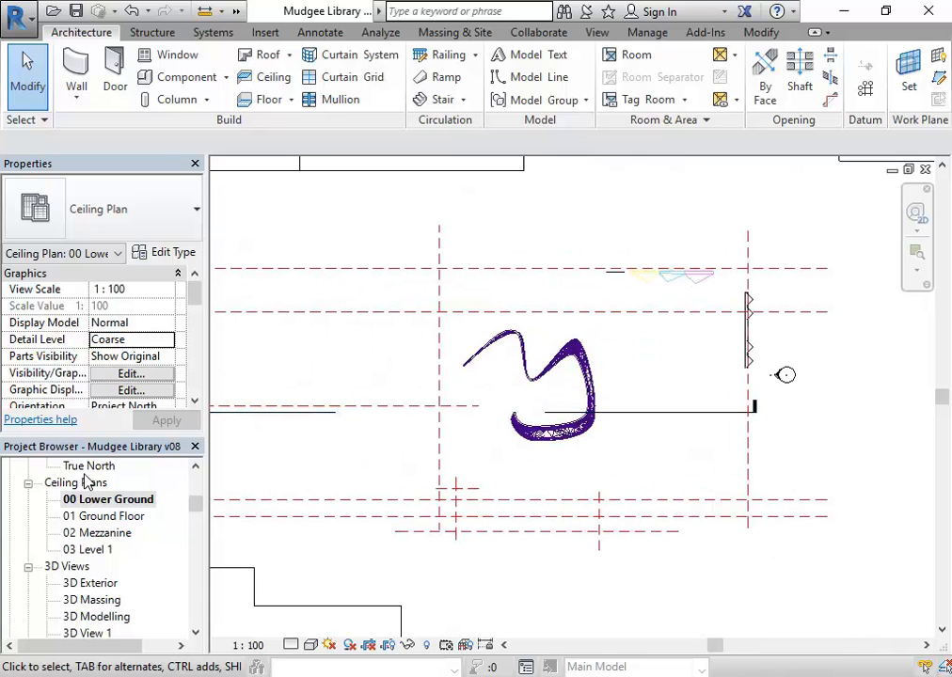
# - Set the ceiling plan's view range so that both the top and the view depth reach 03 Level 1
pyautogui.moveTo(192, 290); pyautogui.dragTo(193, 347)
pyautogui.click(131, 345)
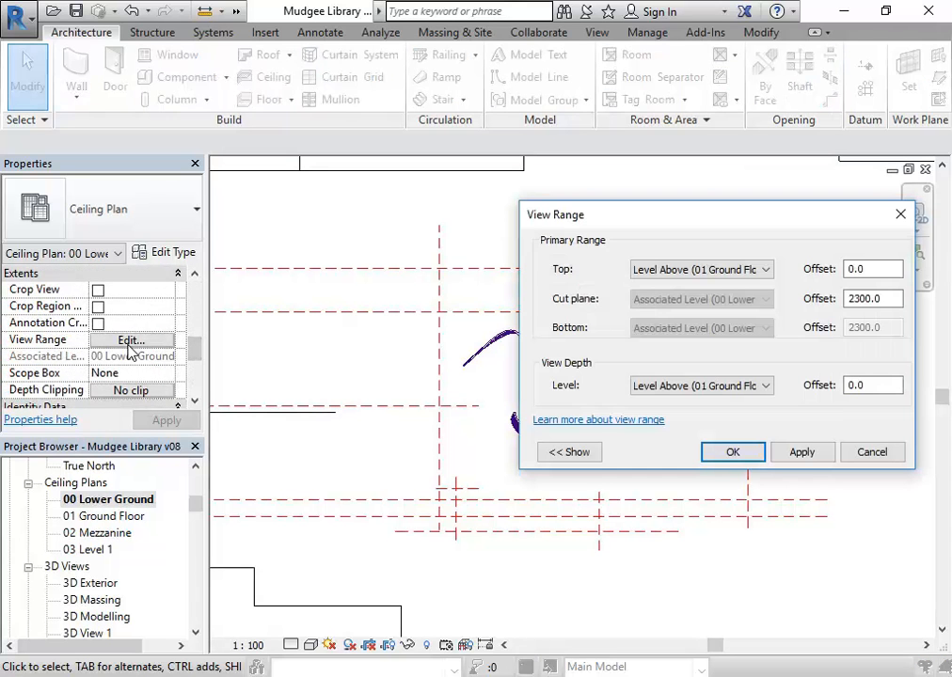
pyautogui.moveTo(673, 212); pyautogui.dragTo(324, 153)
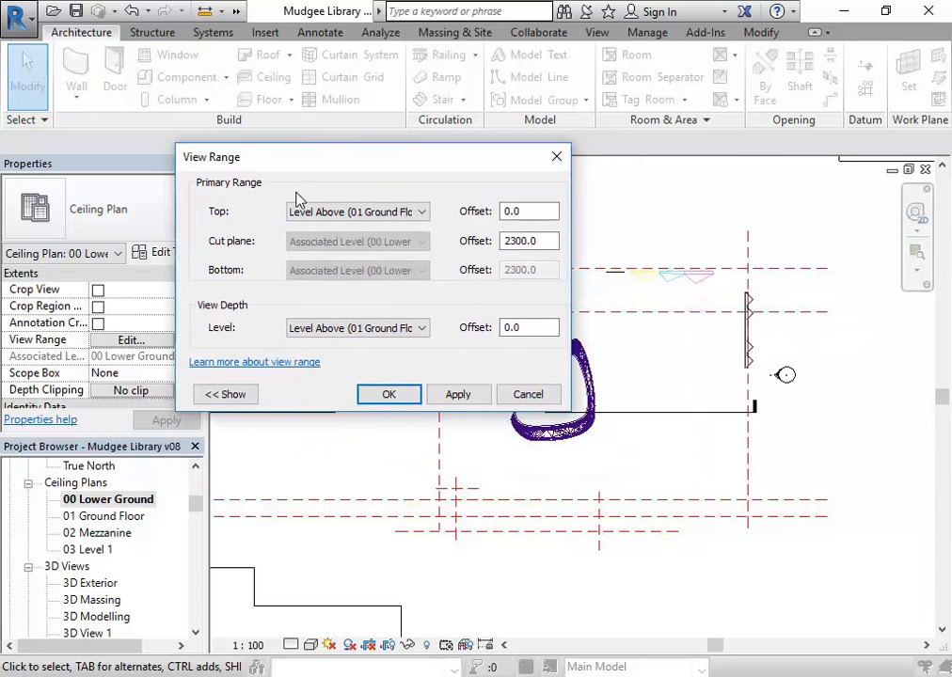
pyautogui.click(366, 217)
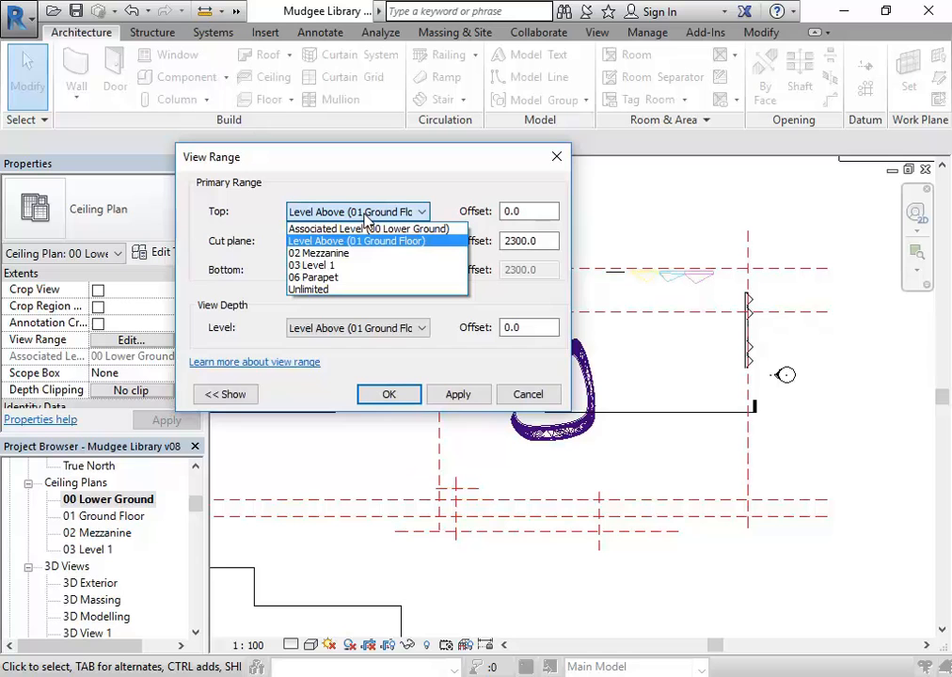
pyautogui.click(319, 269)
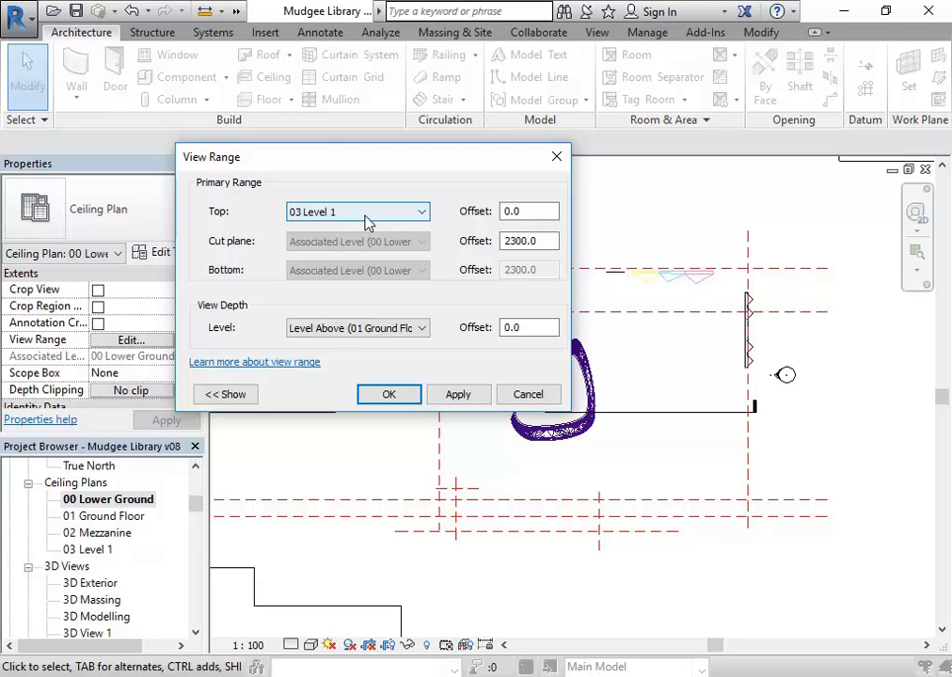
pyautogui.click(363, 328)
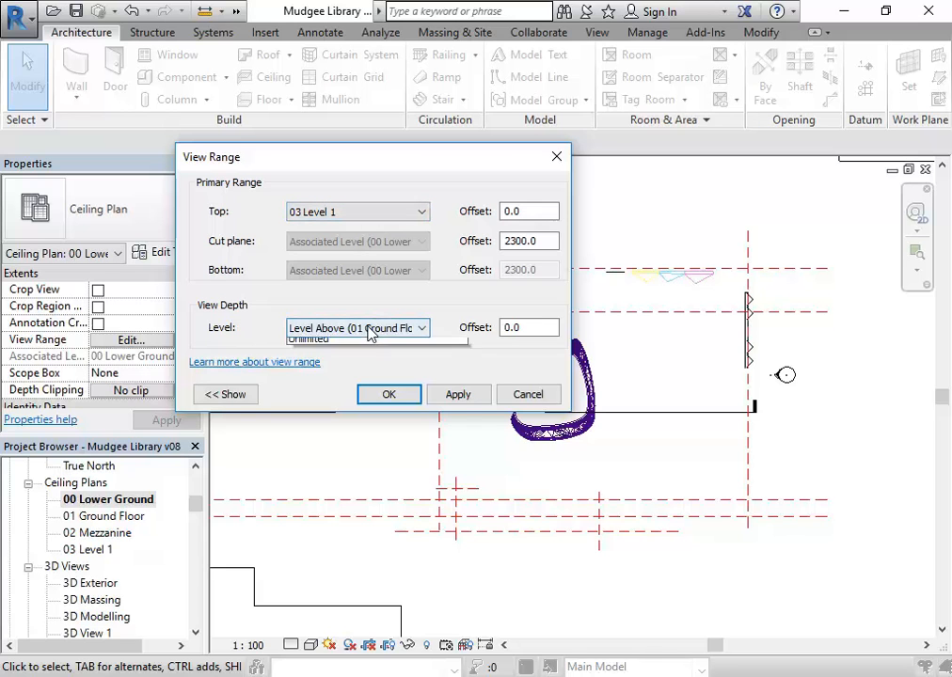
pyautogui.click(334, 382)
pyautogui.click(552, 240)
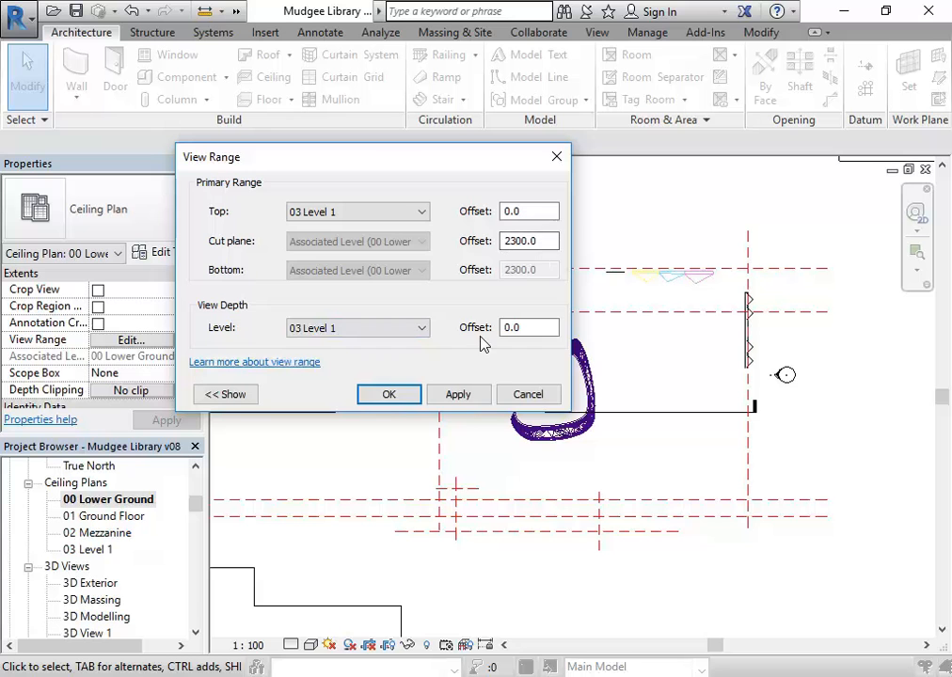
pyautogui.click(383, 399)
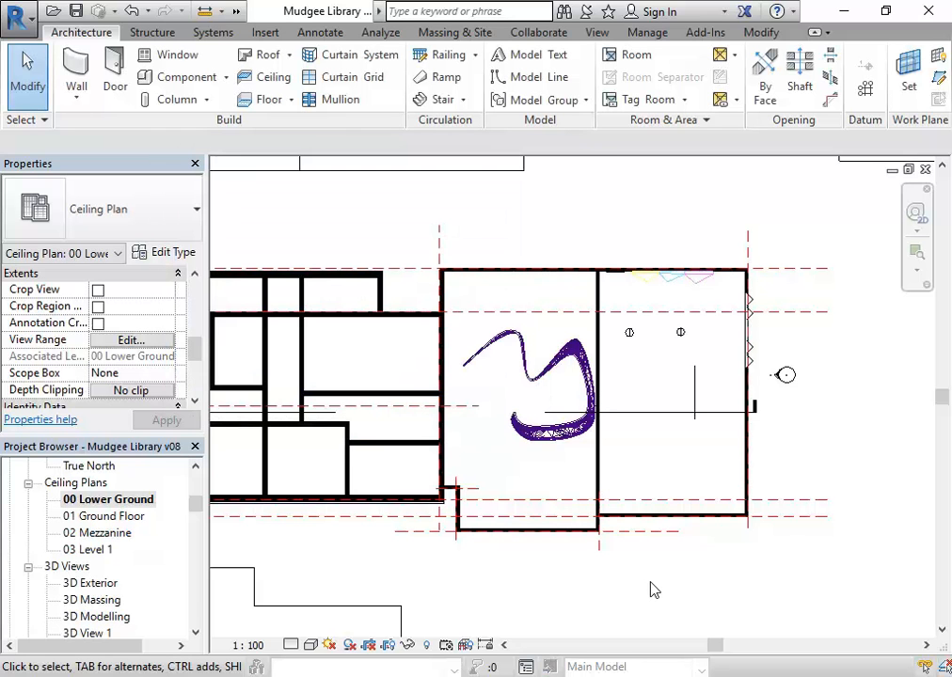
# - Start a sketched Plain compound ceiling and create its boundary by picking the four walls around the room with the studio lights
pyautogui.moveTo(587, 493); pyautogui.dragTo(433, 489)
pyautogui.scroll(4, 471, 452)
pyautogui.scroll(-1, 516, 459)
pyautogui.moveTo(526, 489); pyautogui.dragTo(538, 523)
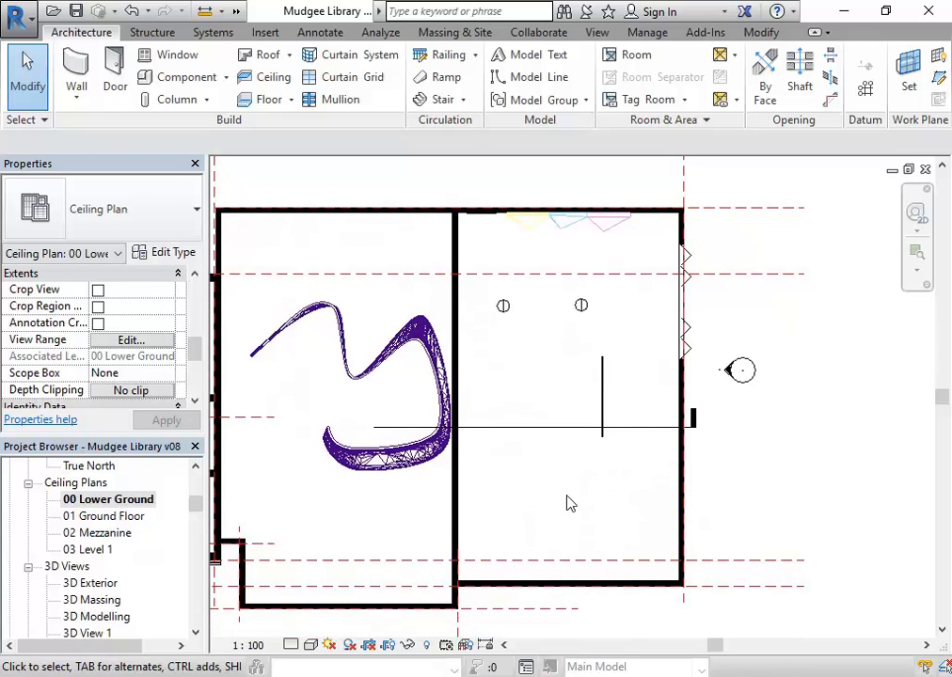
pyautogui.click(267, 77)
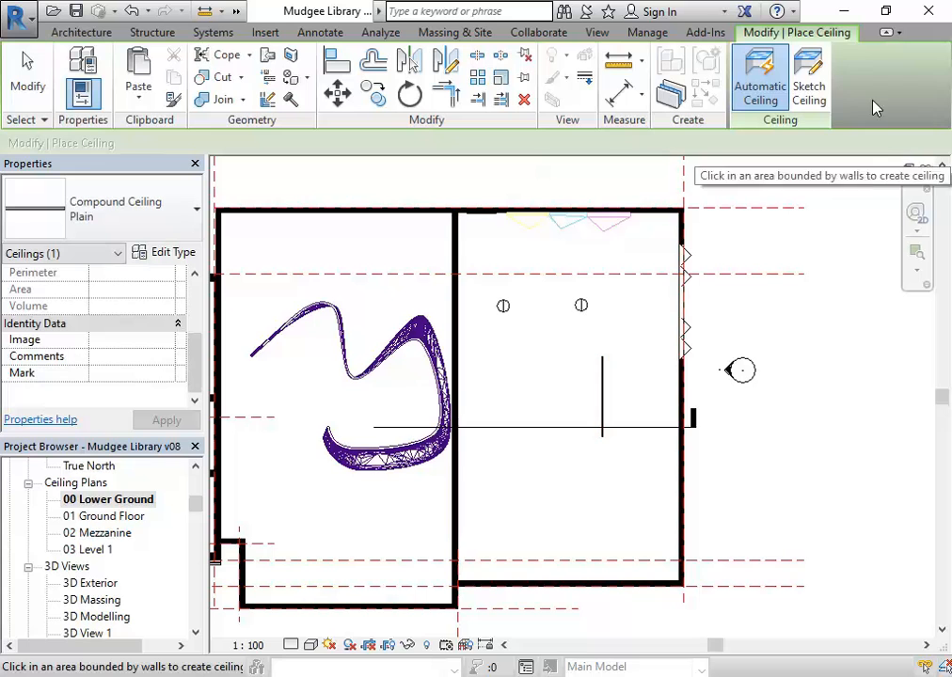
pyautogui.click(809, 69)
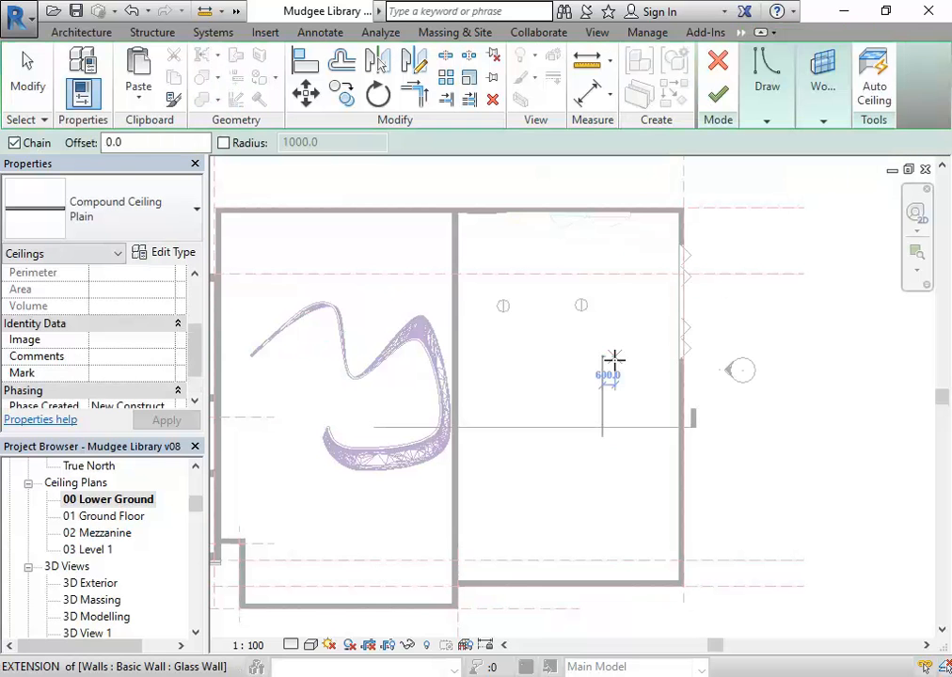
pyautogui.moveTo(779, 106)
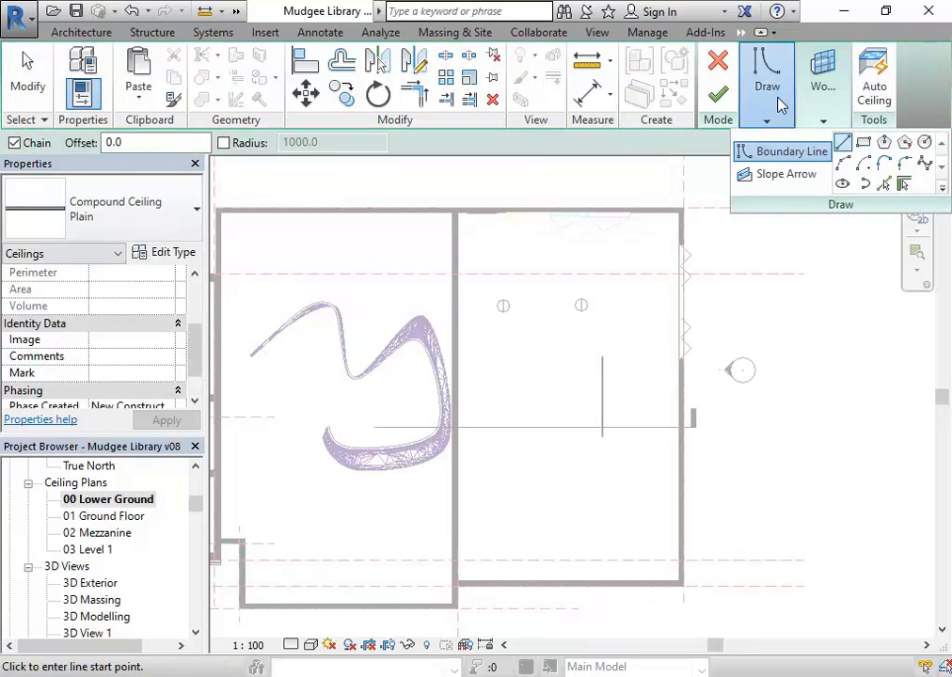
pyautogui.moveTo(822, 89)
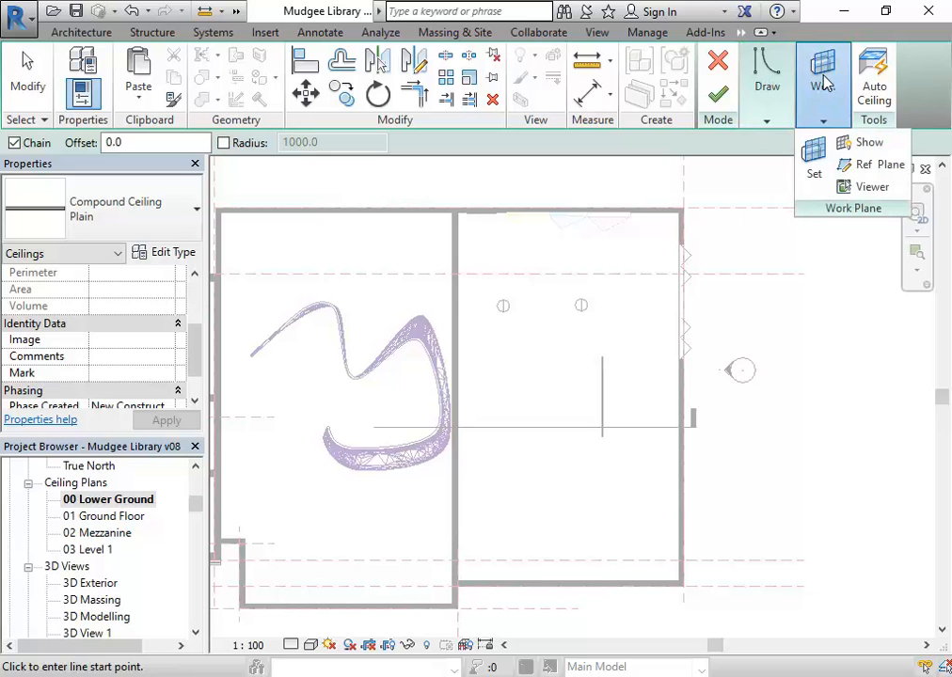
pyautogui.click(903, 185)
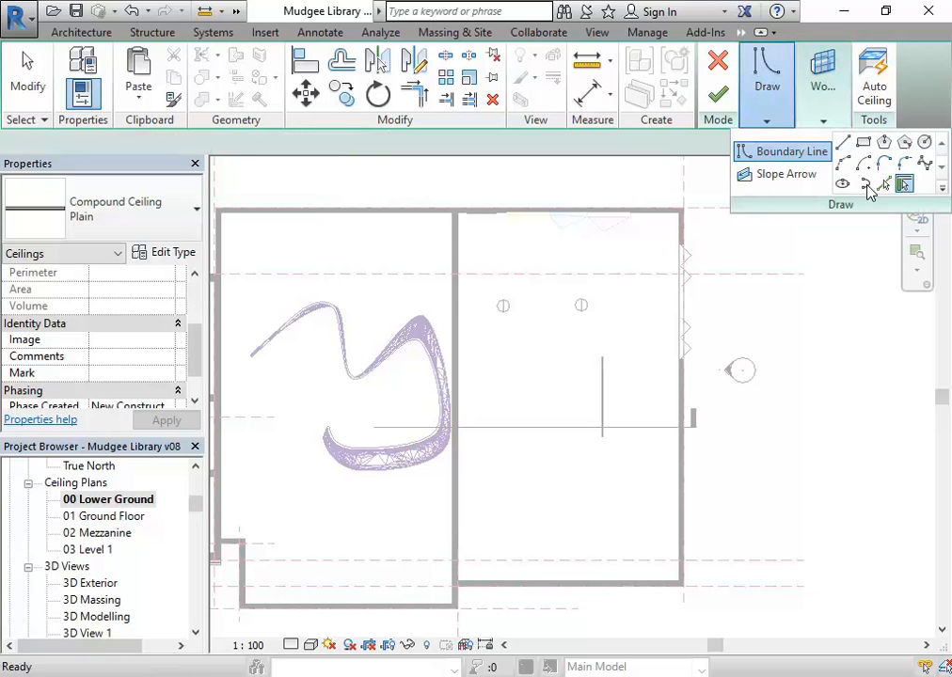
pyautogui.click(540, 224)
pyautogui.click(675, 400)
pyautogui.click(583, 581)
pyautogui.click(459, 525)
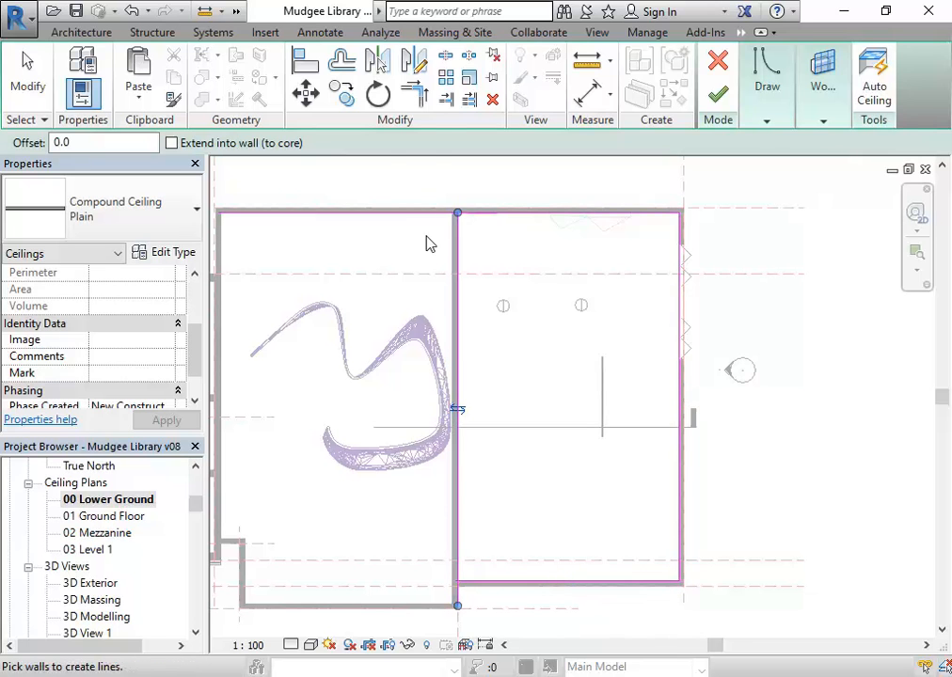
# - Trim the overrunning ceiling boundary lines to corners so they form a closed rectangle around the room
pyautogui.click(414, 94)
pyautogui.click(460, 271)
pyautogui.click(495, 575)
pyautogui.click(458, 540)
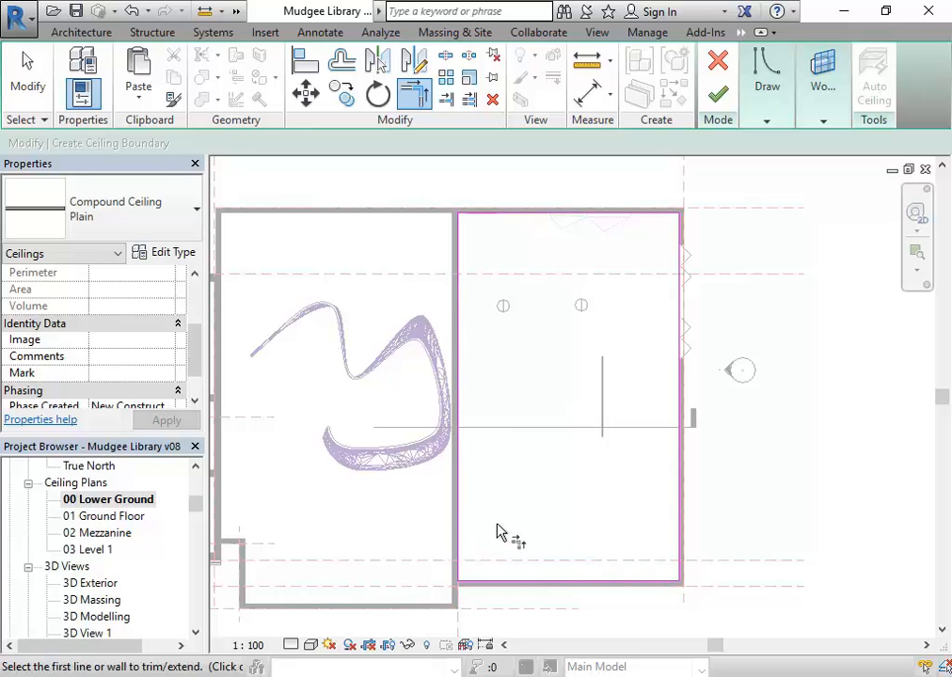
pyautogui.rightClick(331, 236)
pyautogui.click(371, 252)
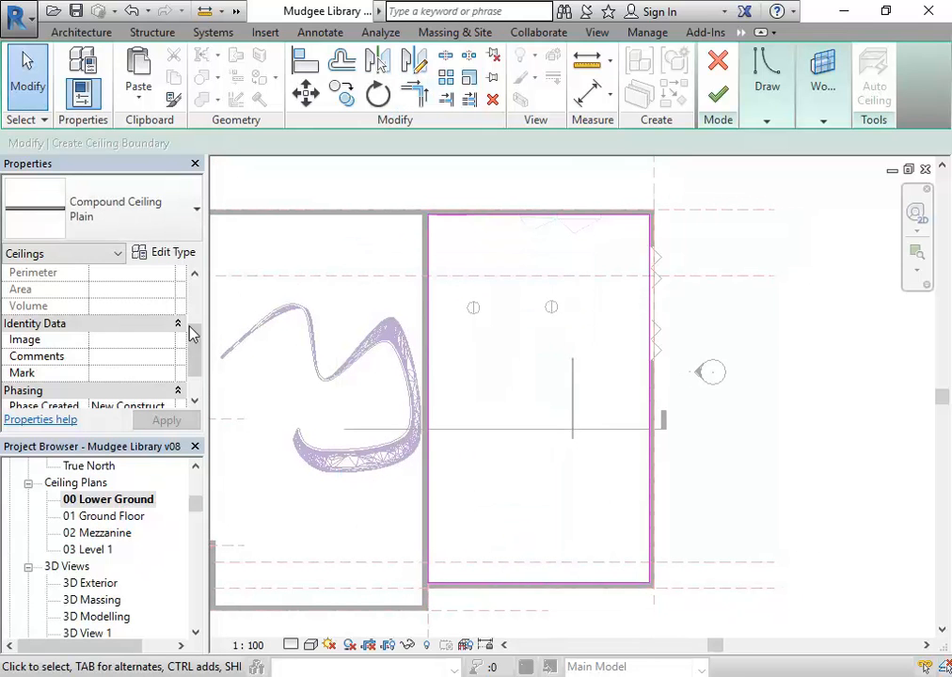
# - Assign the ceiling to 03 Level 1 with a height offset of -300 and finish the sketch
pyautogui.moveTo(191, 334); pyautogui.dragTo(195, 304)
pyautogui.click(170, 291)
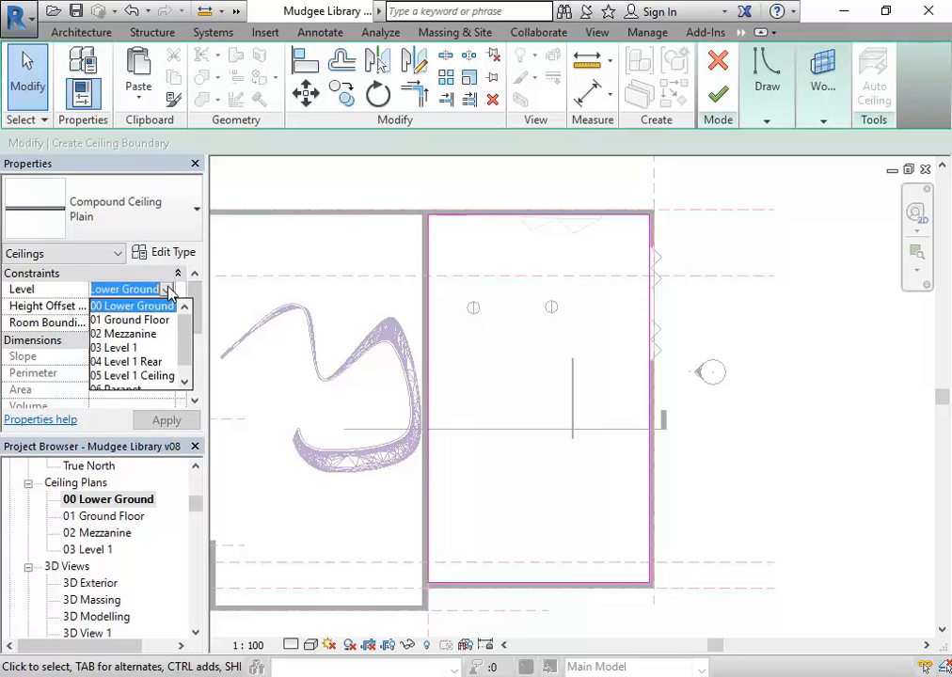
pyautogui.click(120, 347)
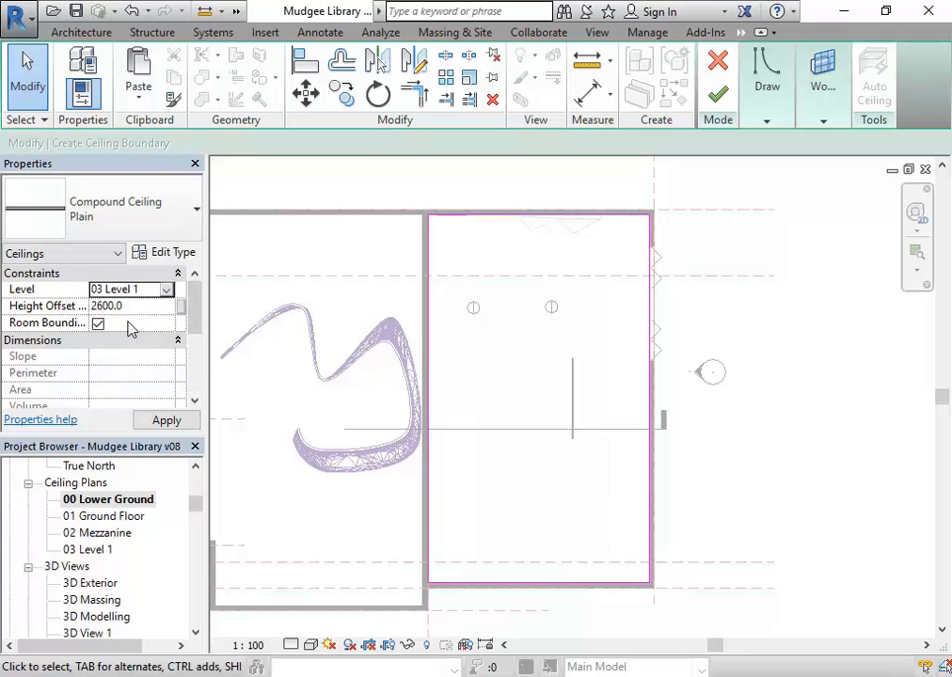
pyautogui.click(135, 306)
pyautogui.write('-300')
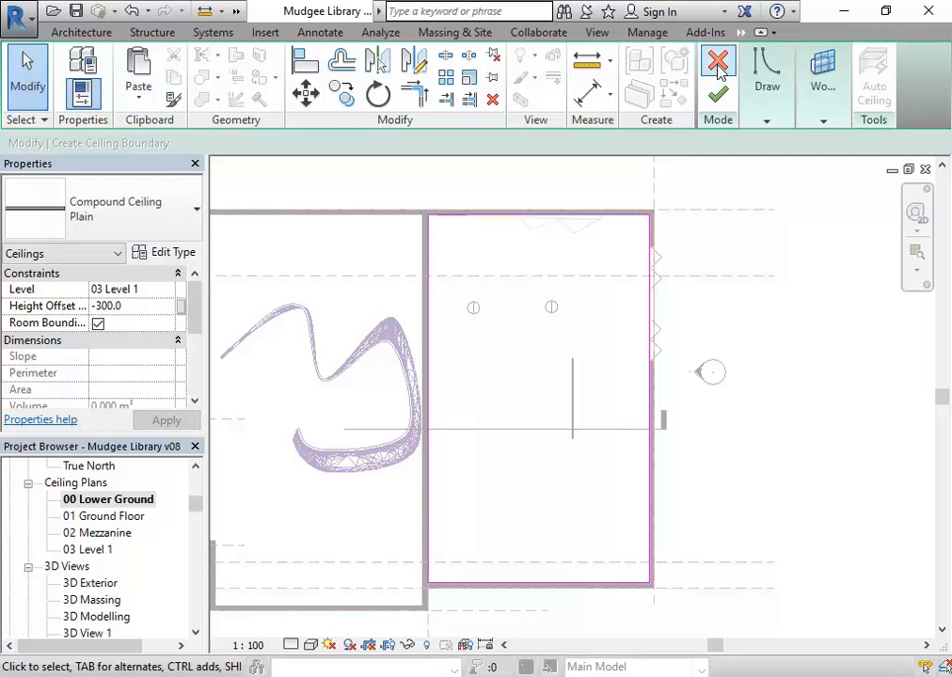
pyautogui.click(718, 95)
# - Open the section through the building and inspect how the new ceiling meets the floor slab above it
pyautogui.scroll(-4, 737, 449)
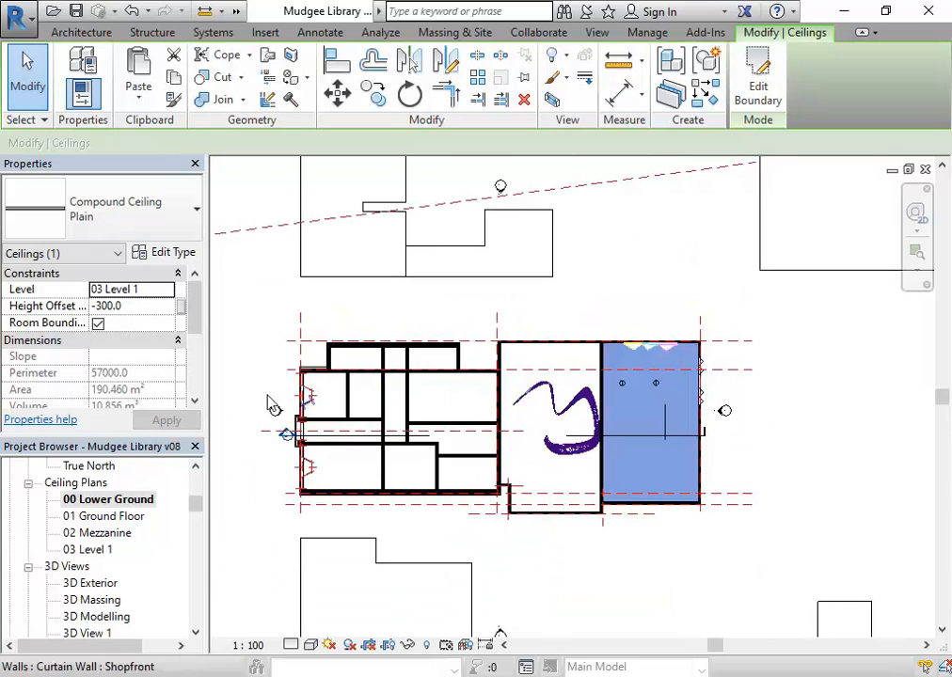
pyautogui.doubleClick(280, 434)
pyautogui.scroll(8, 611, 381)
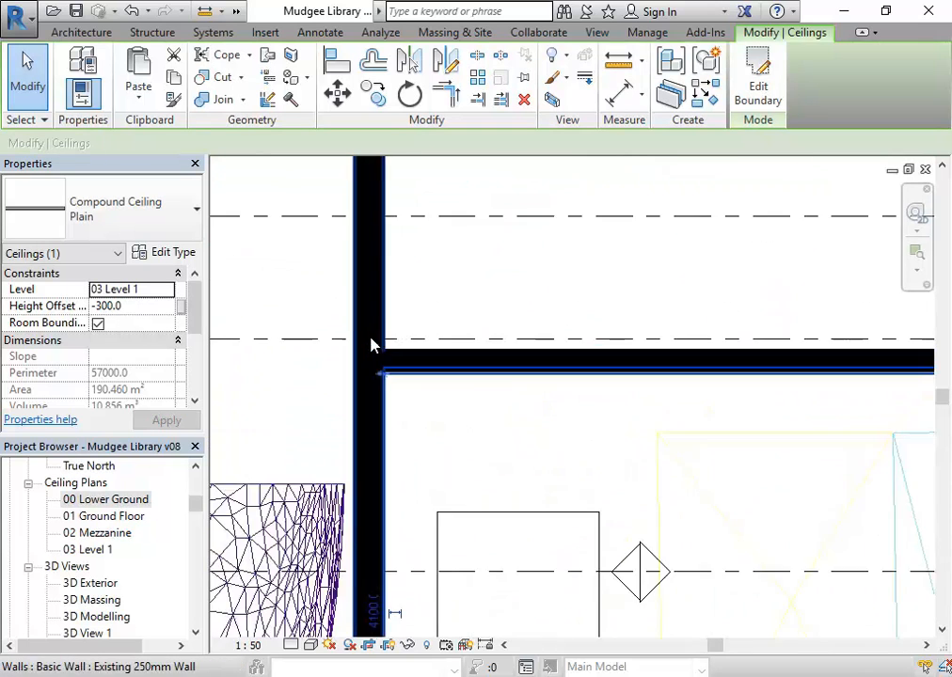
pyautogui.scroll(3, 379, 373)
pyautogui.moveTo(449, 395); pyautogui.dragTo(511, 399)
pyautogui.scroll(1, 490, 371)
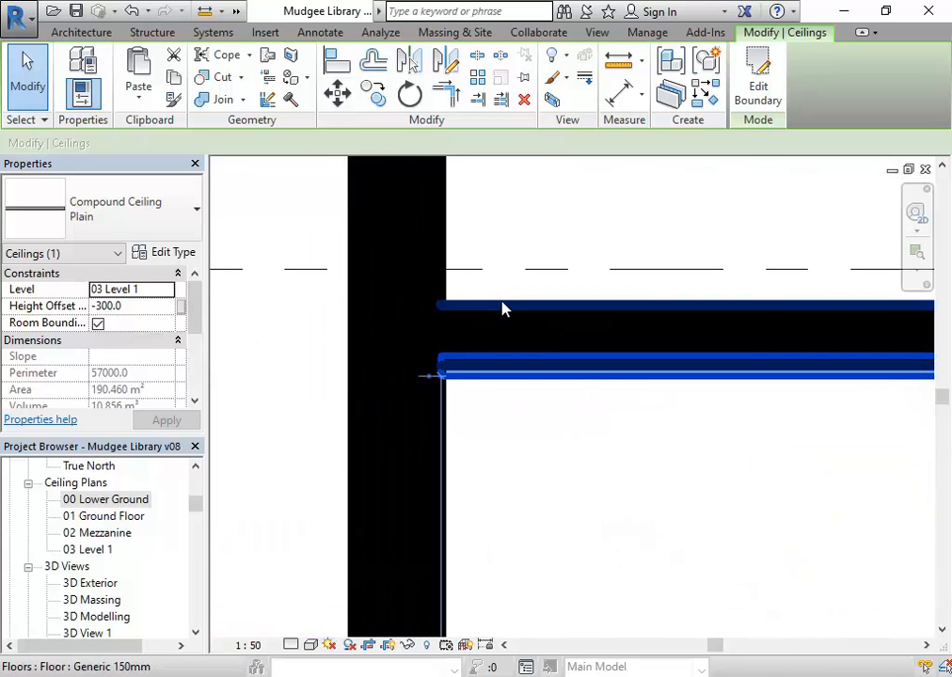
pyautogui.click(504, 307)
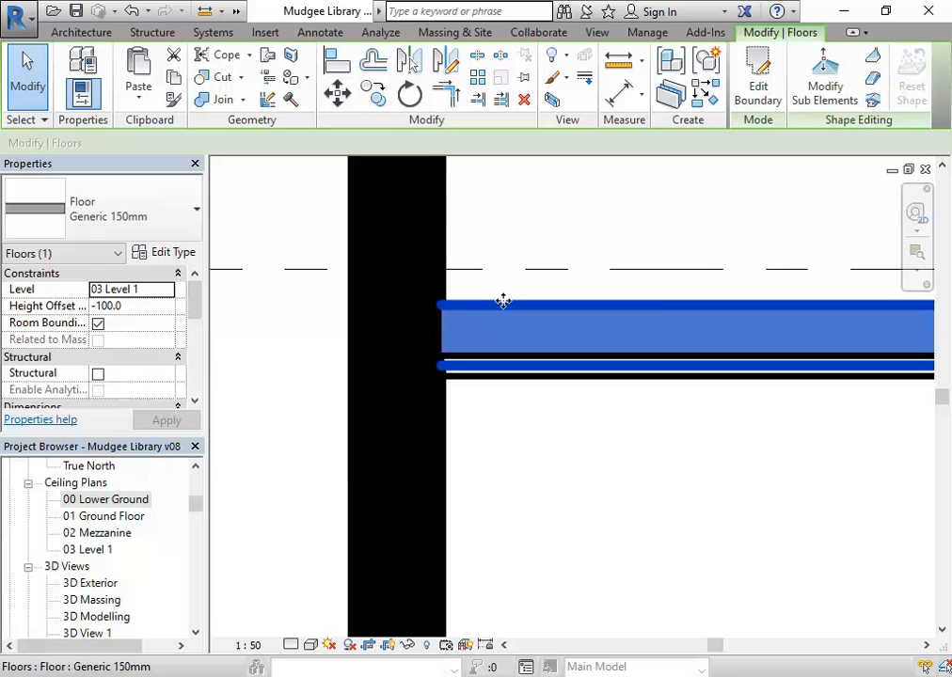
pyautogui.click(495, 384)
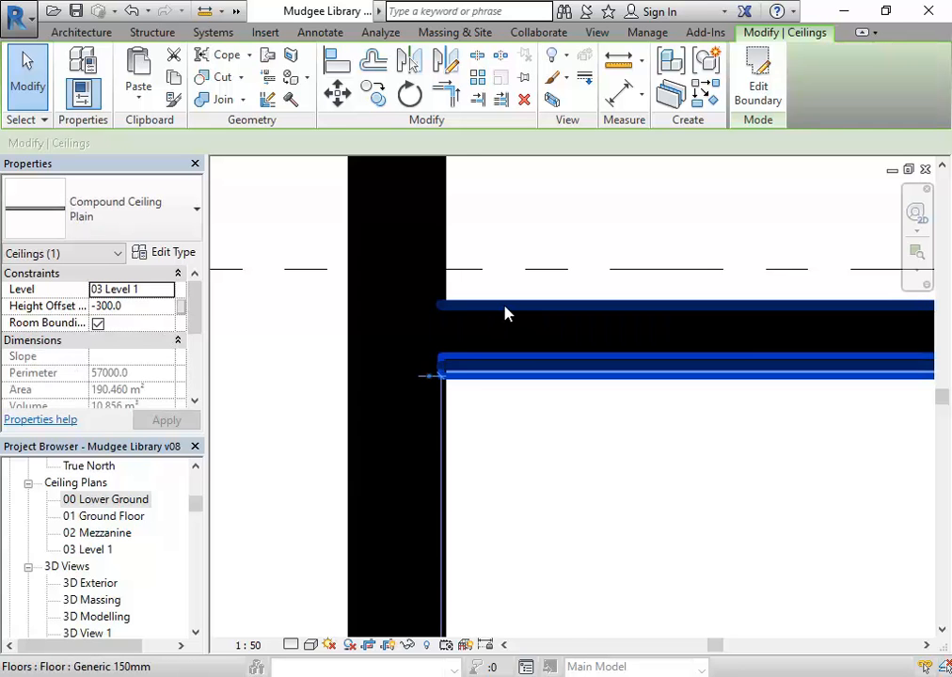
# - Set the height offset of the Generic 150mm floor above the ceiling to 0 from 03 Level 1
pyautogui.click(505, 313)
pyautogui.scroll(-5, 504, 306)
pyautogui.scroll(-2, 421, 318)
pyautogui.moveTo(460, 348); pyautogui.dragTo(260, 338)
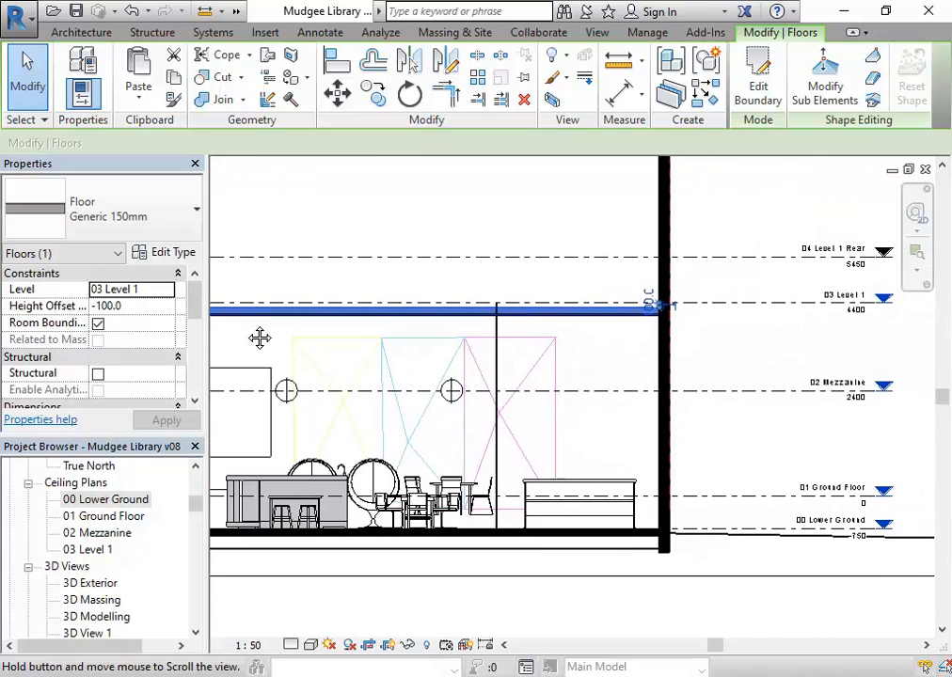
pyautogui.scroll(4, 675, 339)
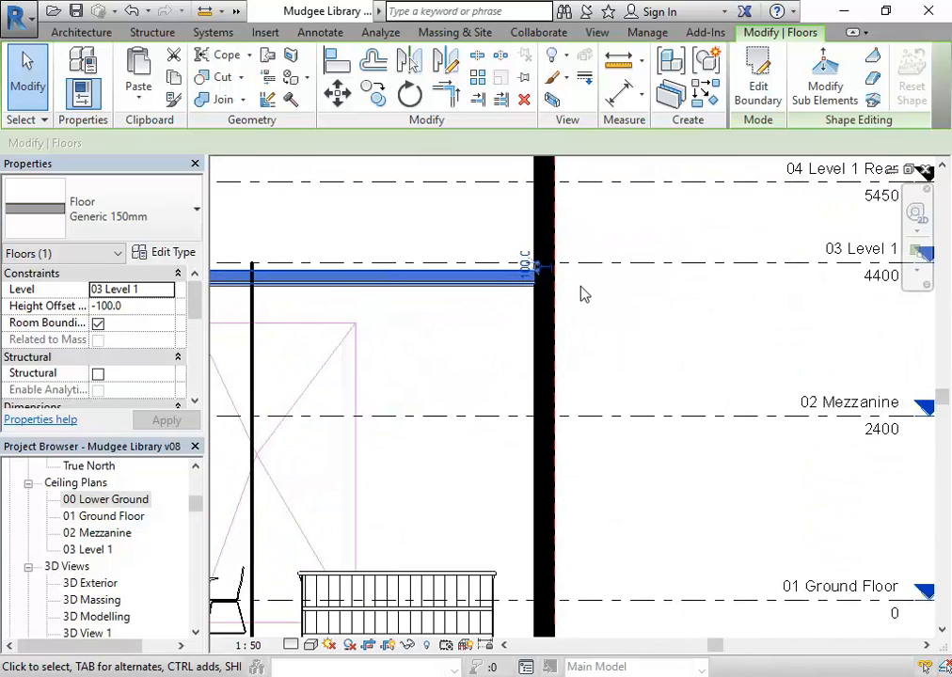
pyautogui.click(147, 306)
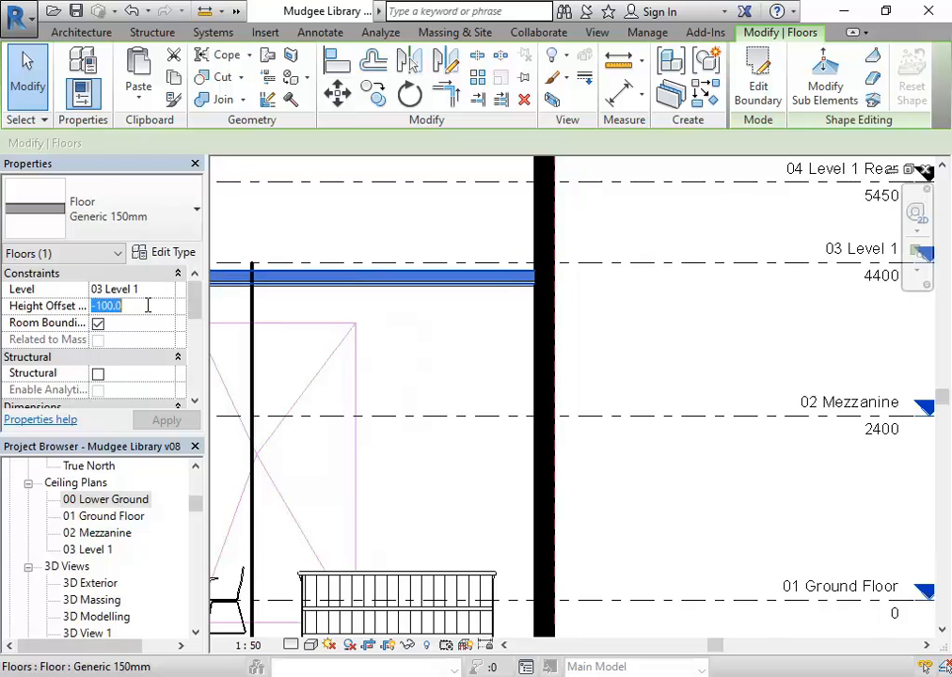
pyautogui.write('0')
pyautogui.scroll(2, 476, 275)
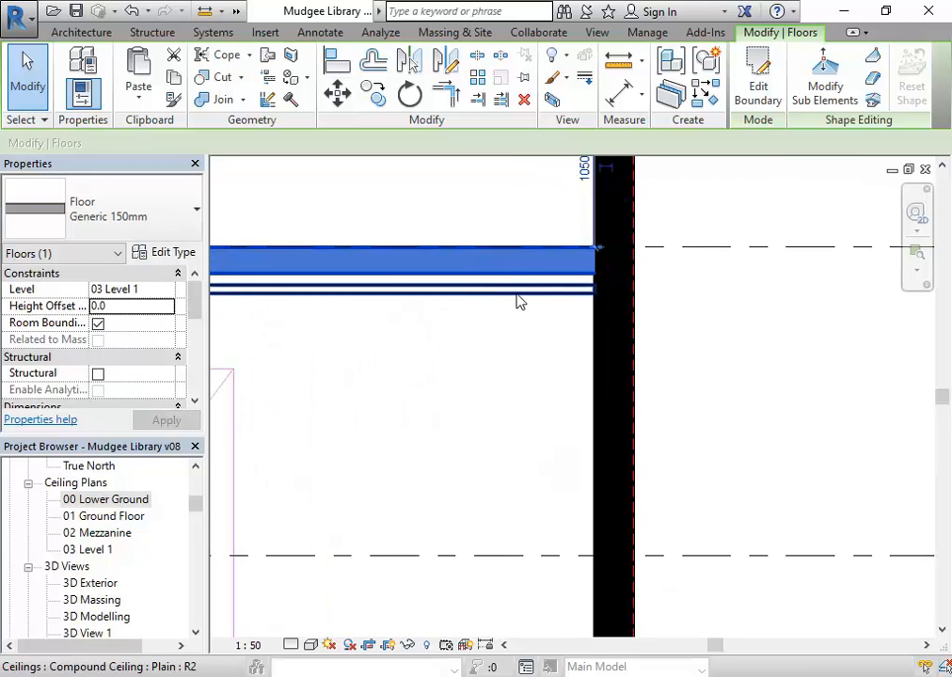
pyautogui.scroll(-4, 434, 378)
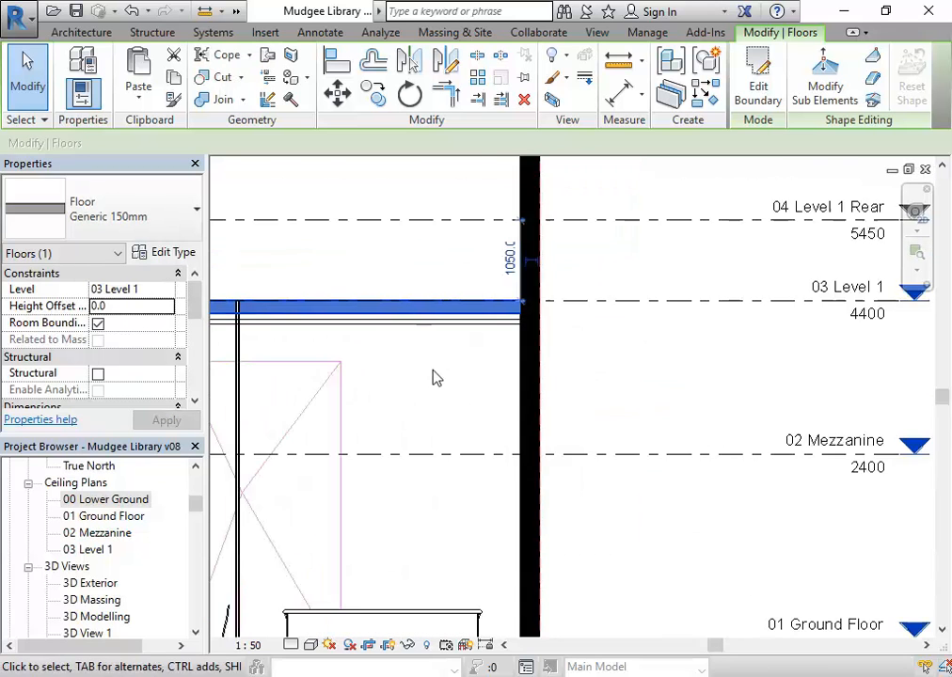
# - Open the 00 Lower Ground ceiling plan at the room with the two studio lights and clear the floor selection
pyautogui.doubleClick(102, 500)
pyautogui.scroll(5, 453, 348)
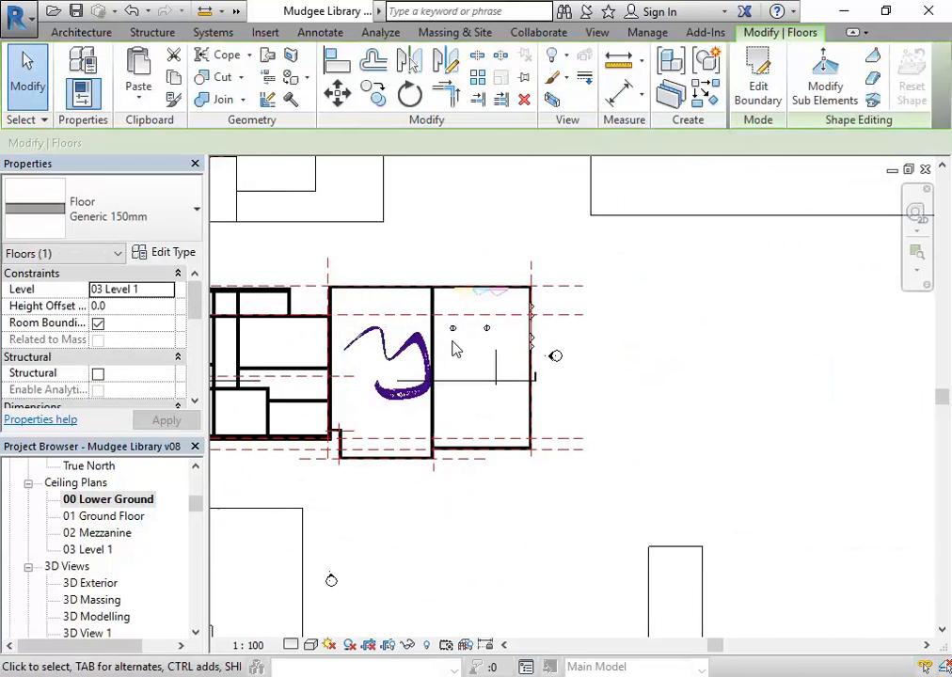
pyautogui.press('Escape')
# - Start placing a component without saving the project and load the Downlight - Spot family from the Internal folder of the architectural lighting library
pyautogui.click(186, 81)
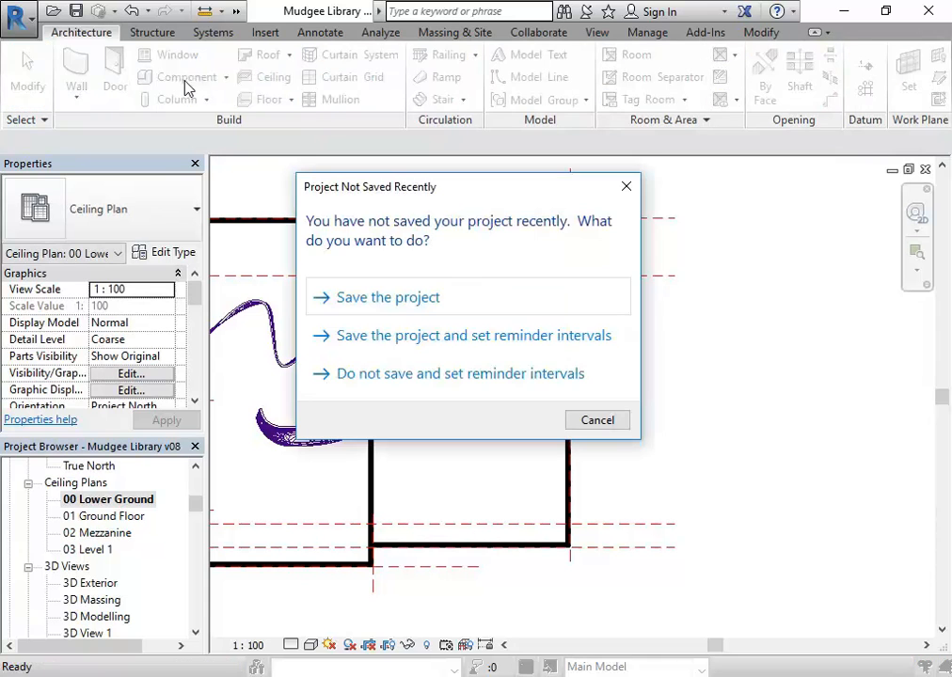
pyautogui.click(594, 421)
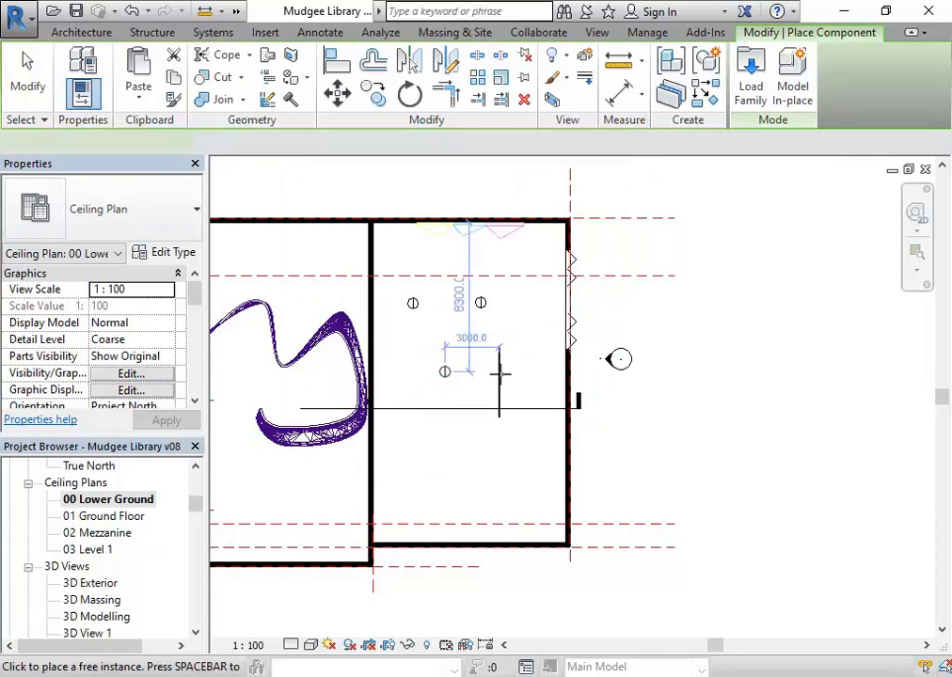
pyautogui.click(747, 73)
pyautogui.scroll(-4, 357, 284)
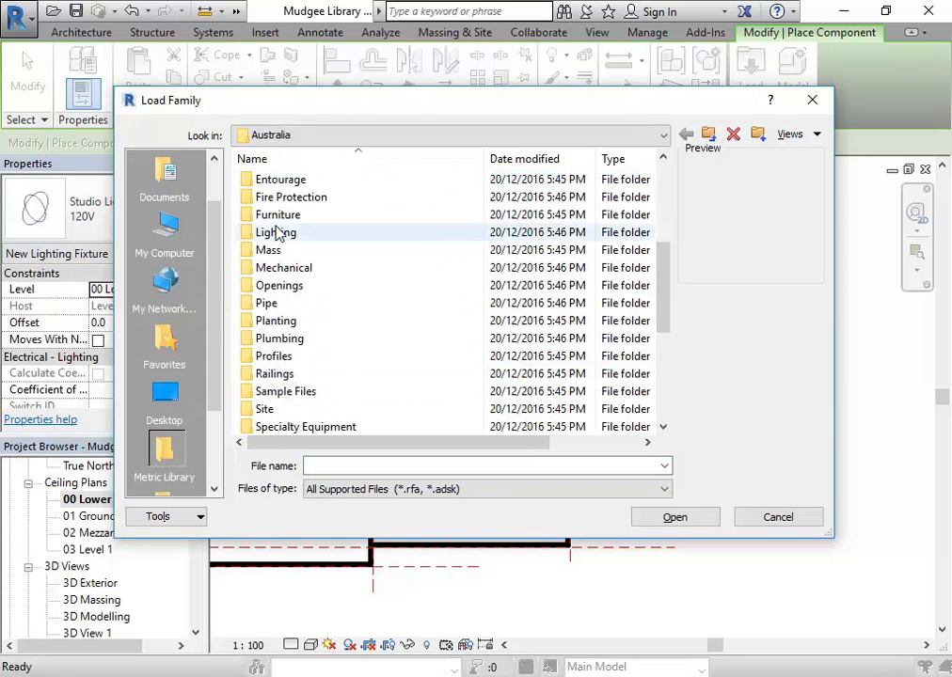
pyautogui.doubleClick(280, 233)
pyautogui.doubleClick(292, 181)
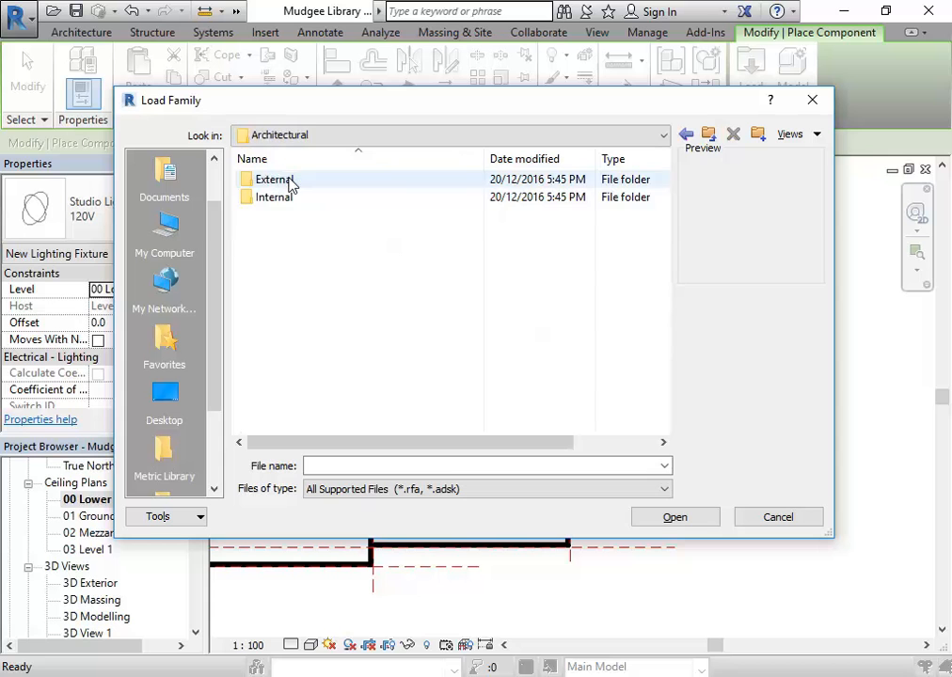
pyautogui.doubleClick(271, 199)
pyautogui.click(310, 339)
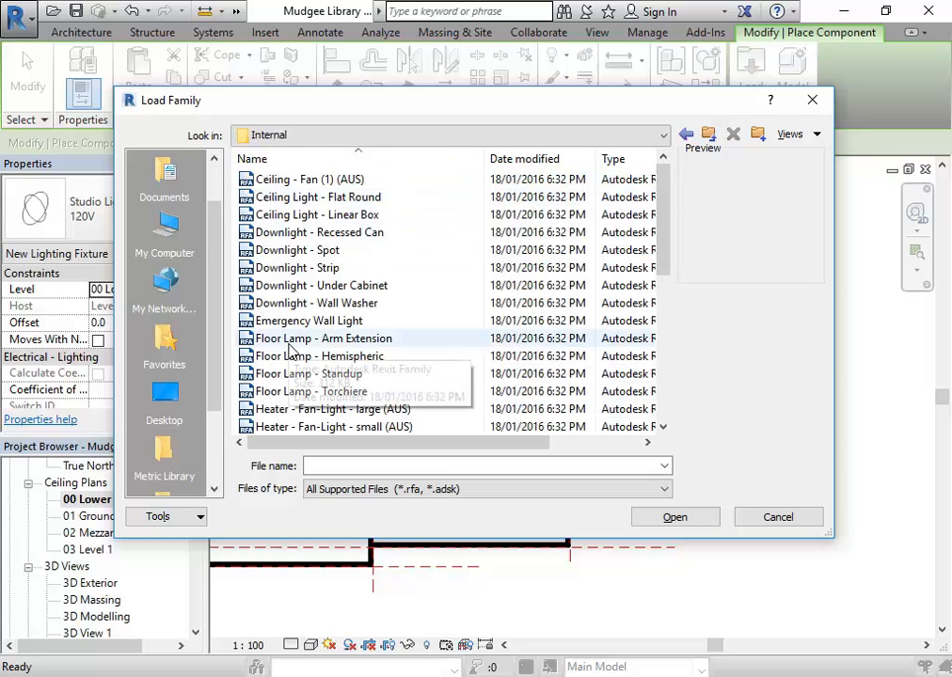
pyautogui.click(285, 252)
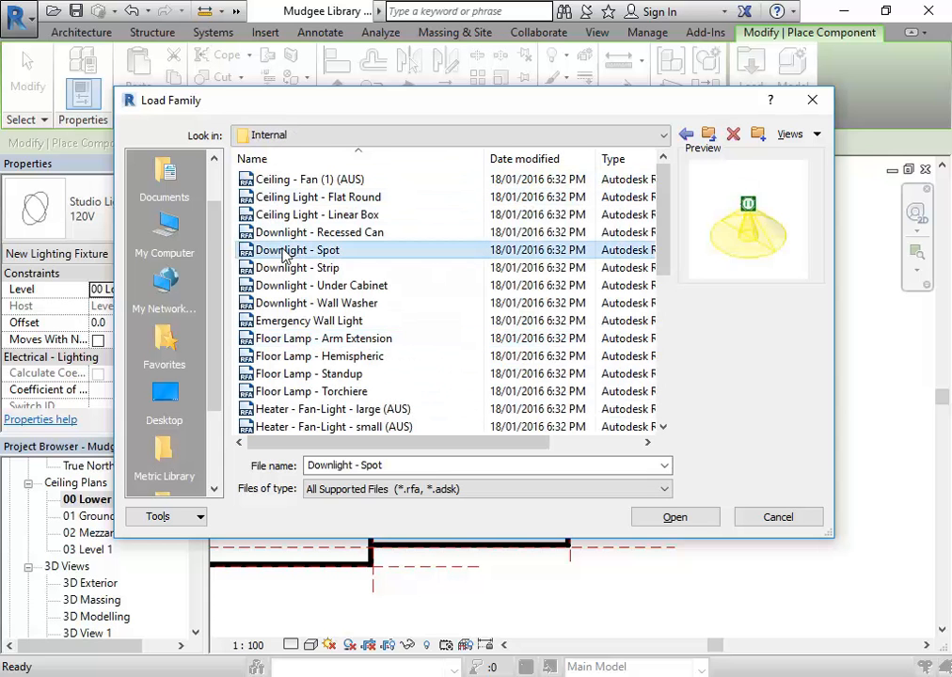
pyautogui.doubleClick(285, 252)
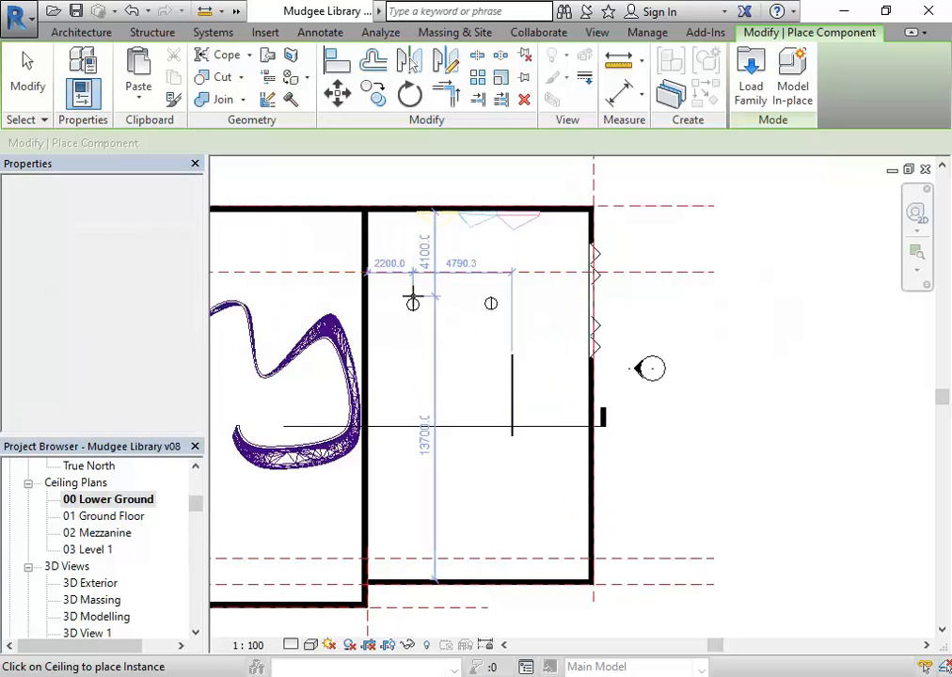
# - Place a row of three 90 Degree Tilt - 277V spot downlights on the ceiling, two beside the studio lights and one near the windows
pyautogui.scroll(3, 412, 299)
pyautogui.scroll(1, 406, 299)
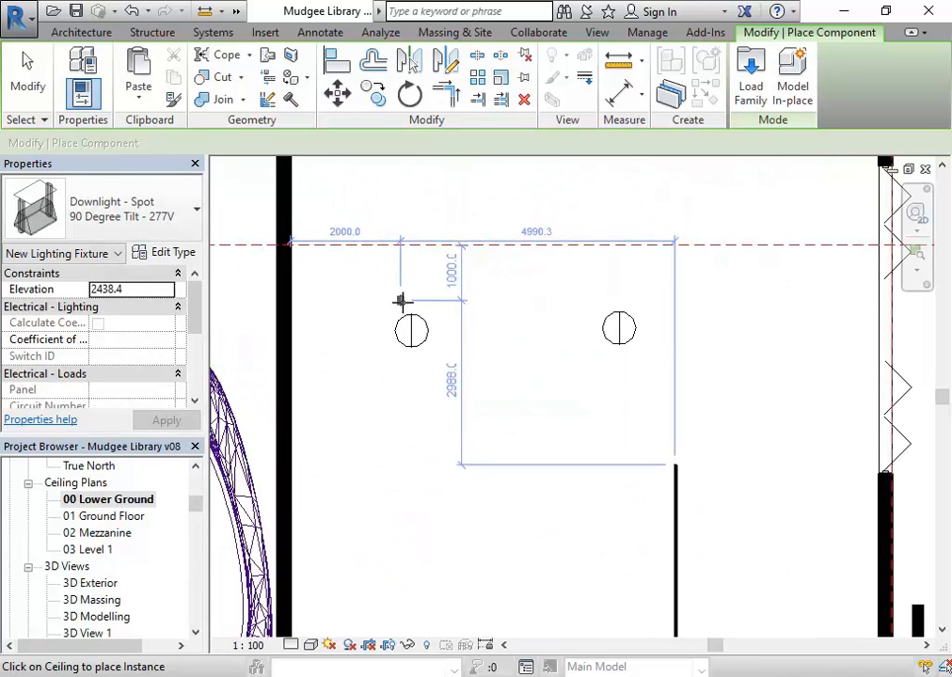
pyautogui.click(412, 300)
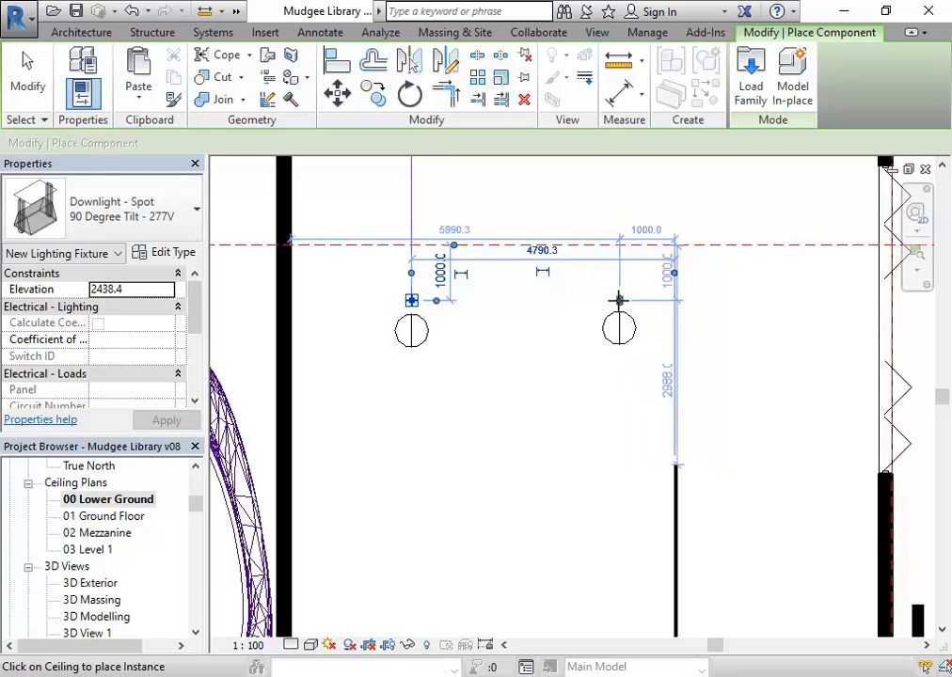
pyautogui.click(618, 301)
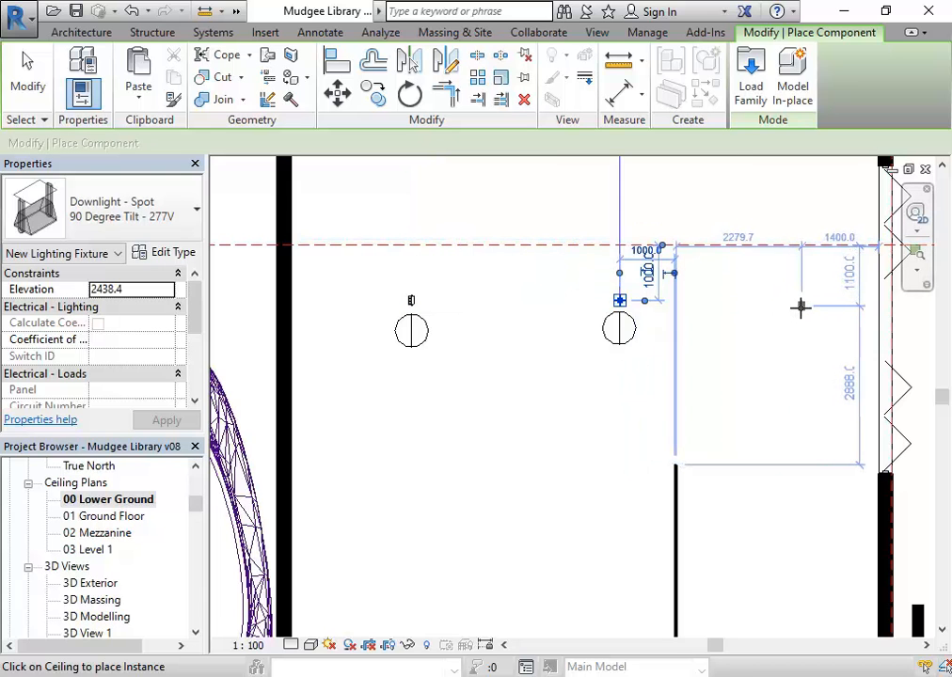
pyautogui.click(801, 307)
# - Place a second row of three spot downlights on the ceiling, roughly aligned below the first row, and end component placement
pyautogui.scroll(-1, 661, 374)
pyautogui.moveTo(658, 376); pyautogui.dragTo(600, 374)
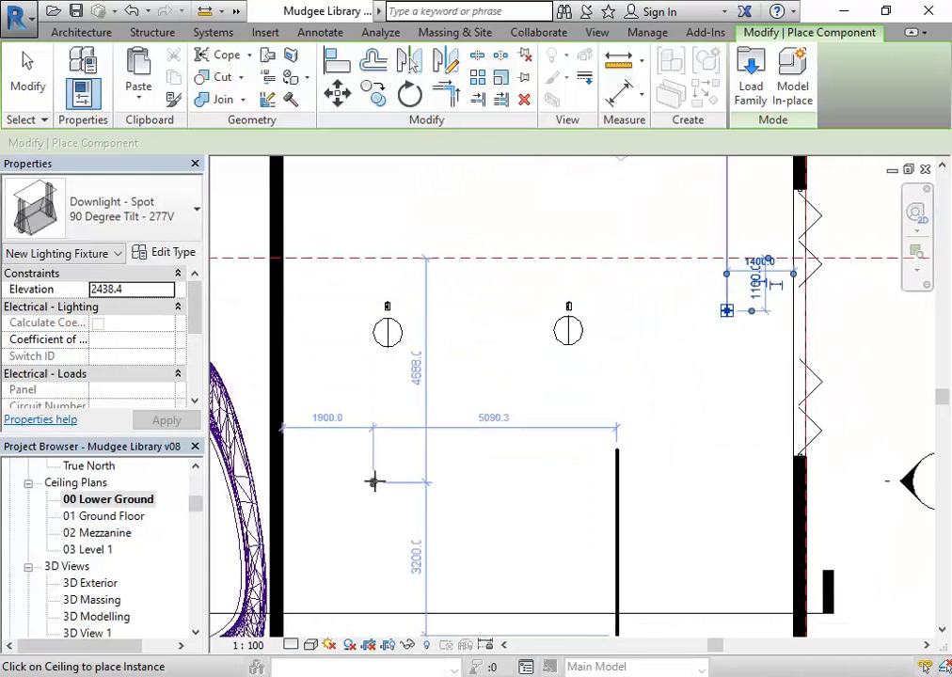
pyautogui.scroll(-1, 374, 482)
pyautogui.click(395, 427)
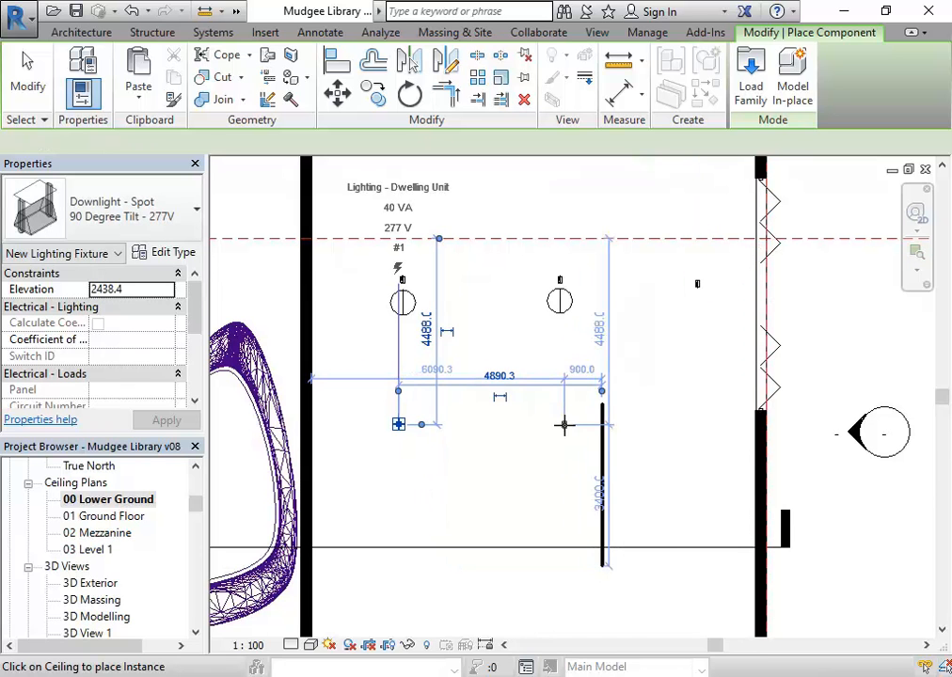
pyautogui.click(564, 425)
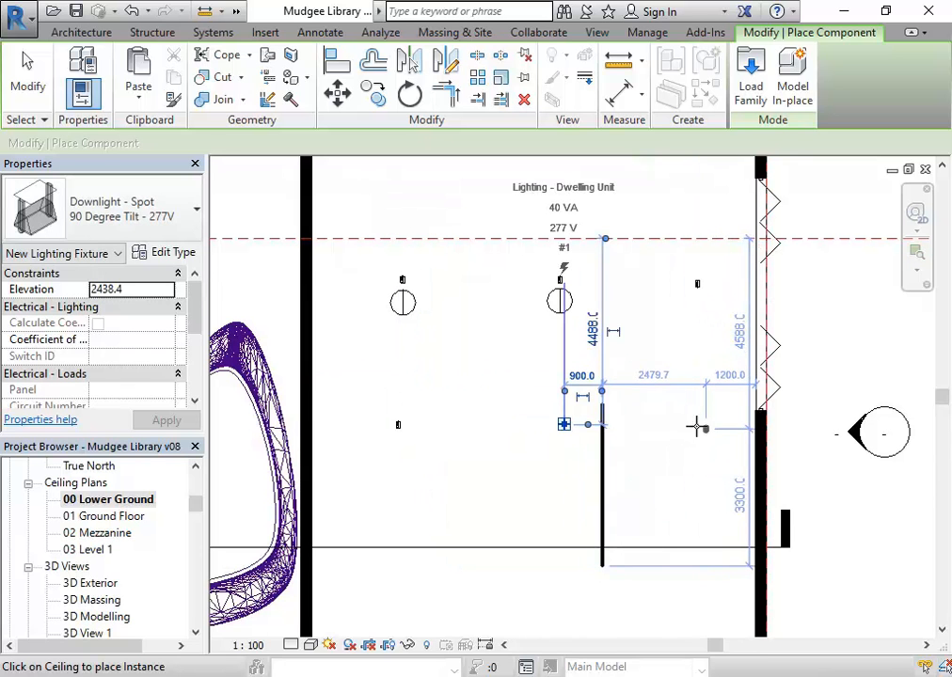
pyautogui.rightClick(631, 336)
pyautogui.rightClick(631, 361)
pyautogui.click(705, 374)
# - Delete the two round studio lights below the first row of downlights
pyautogui.click(403, 306)
pyautogui.press('Delete')
pyautogui.click(559, 300)
pyautogui.press('Delete')
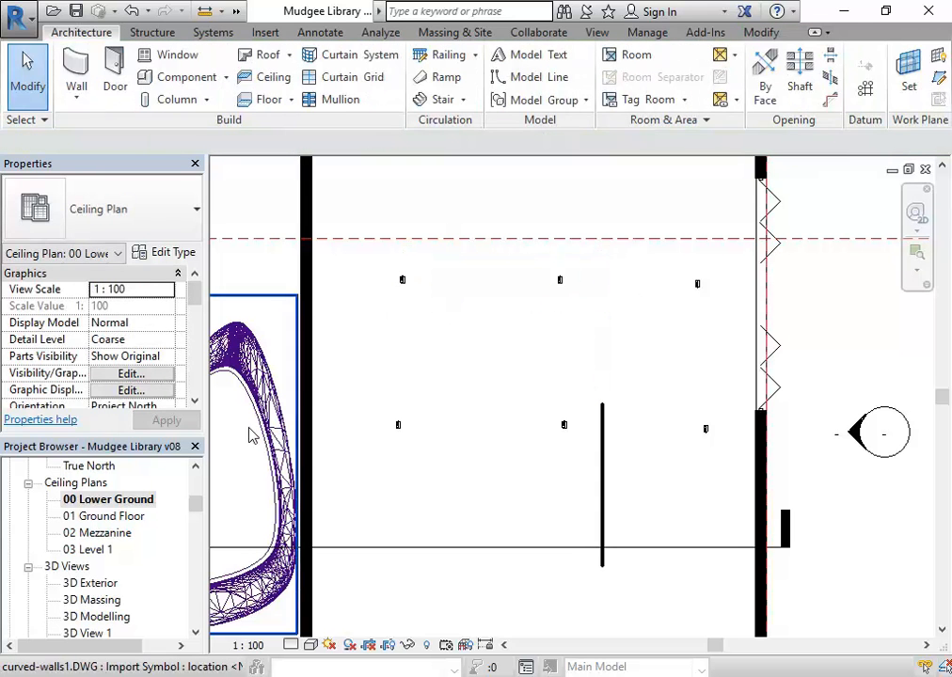
# - Open 3D View 5 and render it at Draft quality with the Interior: Artificial only lighting scheme
pyautogui.click(90, 583)
pyautogui.scroll(-3, 75, 593)
pyautogui.doubleClick(88, 567)
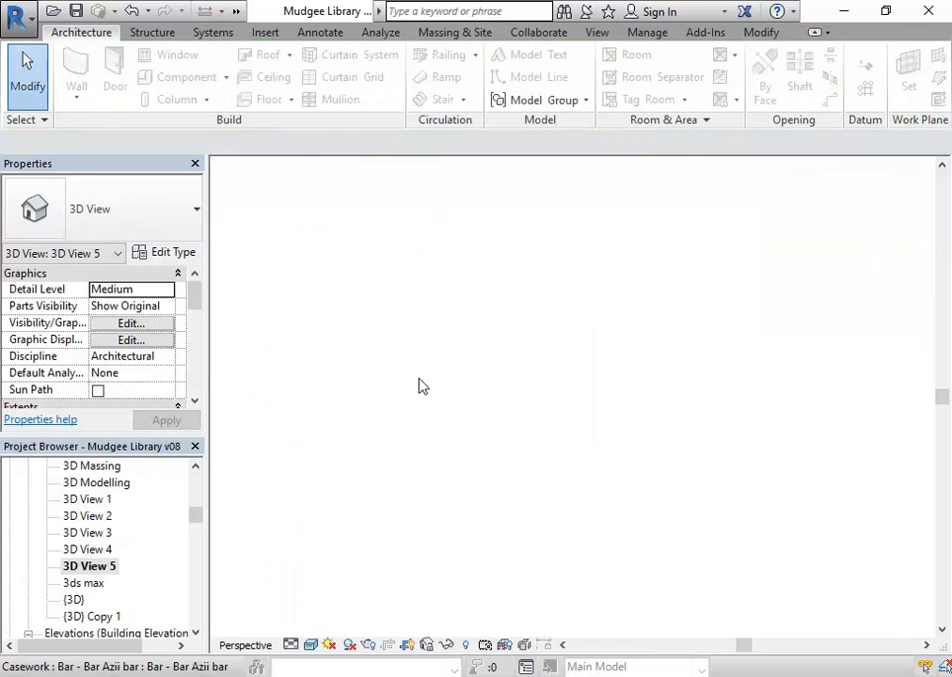
pyautogui.click(349, 647)
pyautogui.click(412, 94)
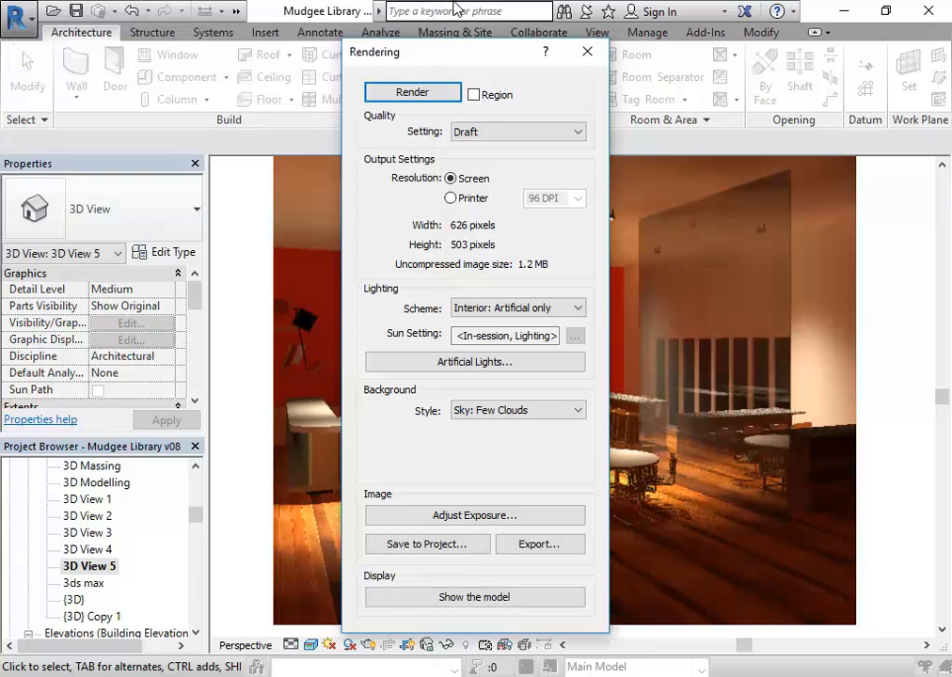
# - Brighten the rendered image by setting its exposure value to 2.65, and examine the result
pyautogui.moveTo(489, 54); pyautogui.dragTo(163, 17)
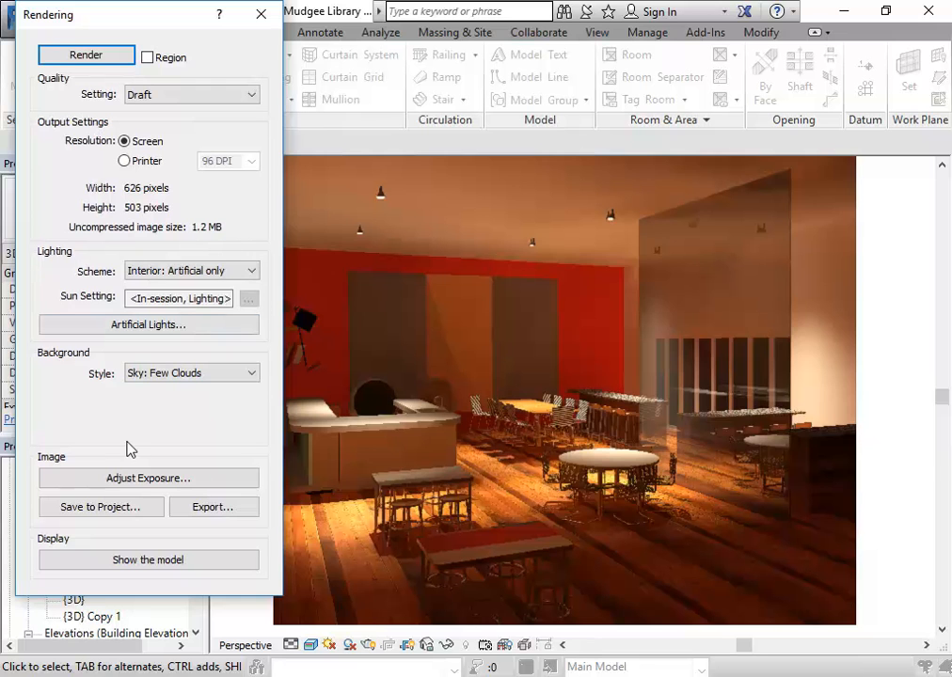
pyautogui.click(146, 479)
pyautogui.moveTo(812, 133); pyautogui.dragTo(805, 140)
pyautogui.click(889, 399)
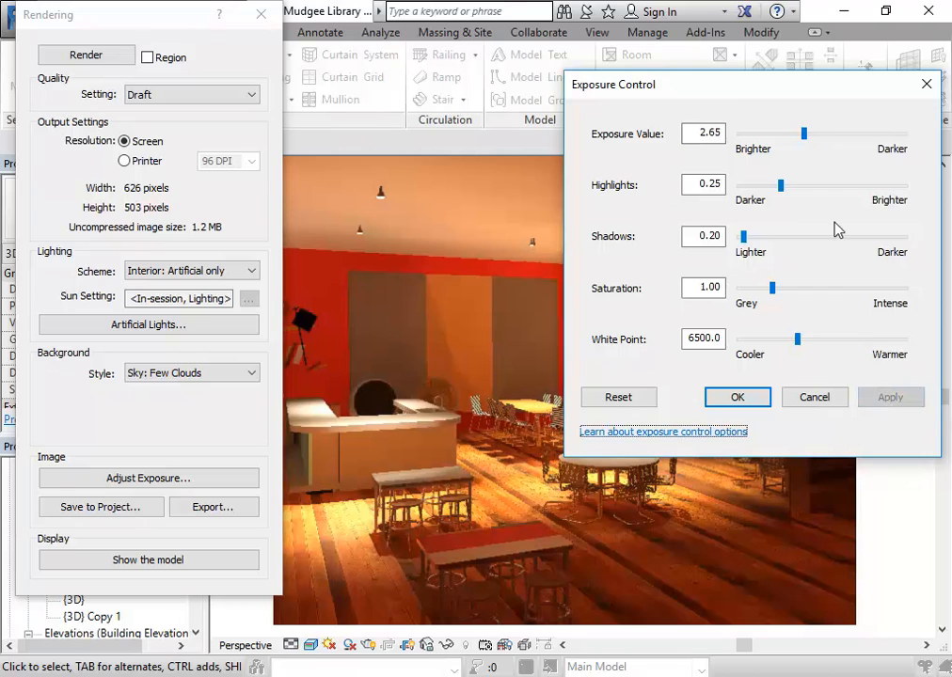
pyautogui.moveTo(827, 87); pyautogui.dragTo(142, 43)
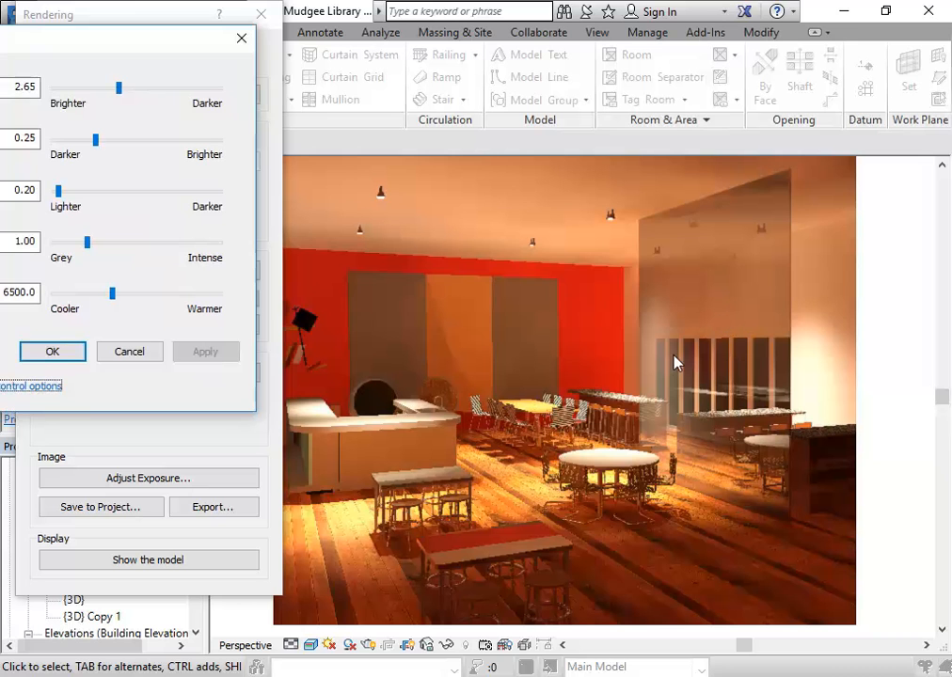
pyautogui.moveTo(170, 48); pyautogui.dragTo(248, 71)
pyautogui.click(134, 358)
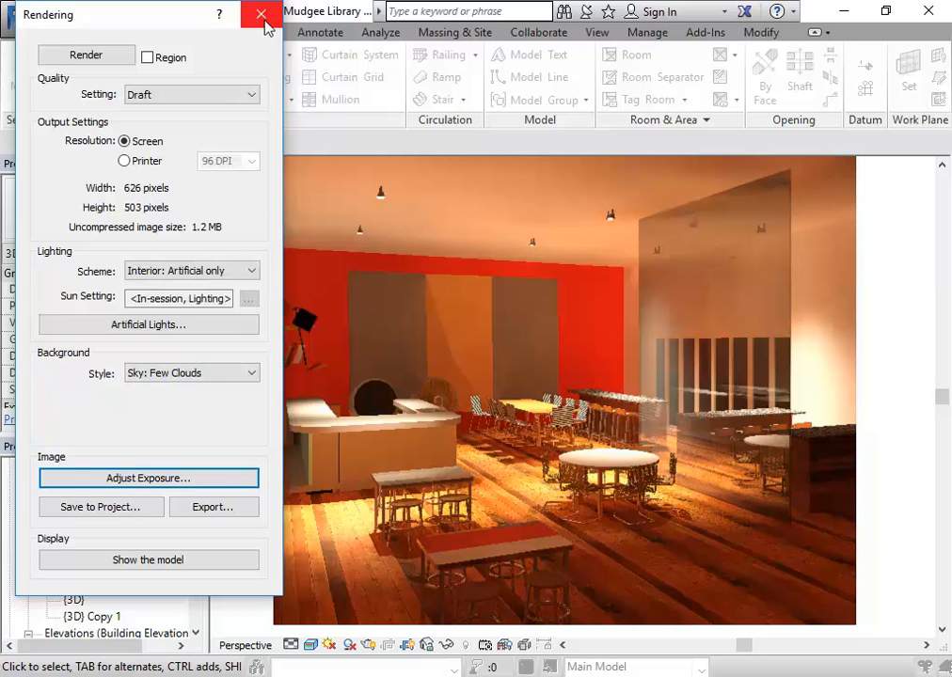
# - Close the rendering to return to the model view and reopen the render settings for 3D View 5
pyautogui.moveTo(120, 37); pyautogui.dragTo(169, 63)
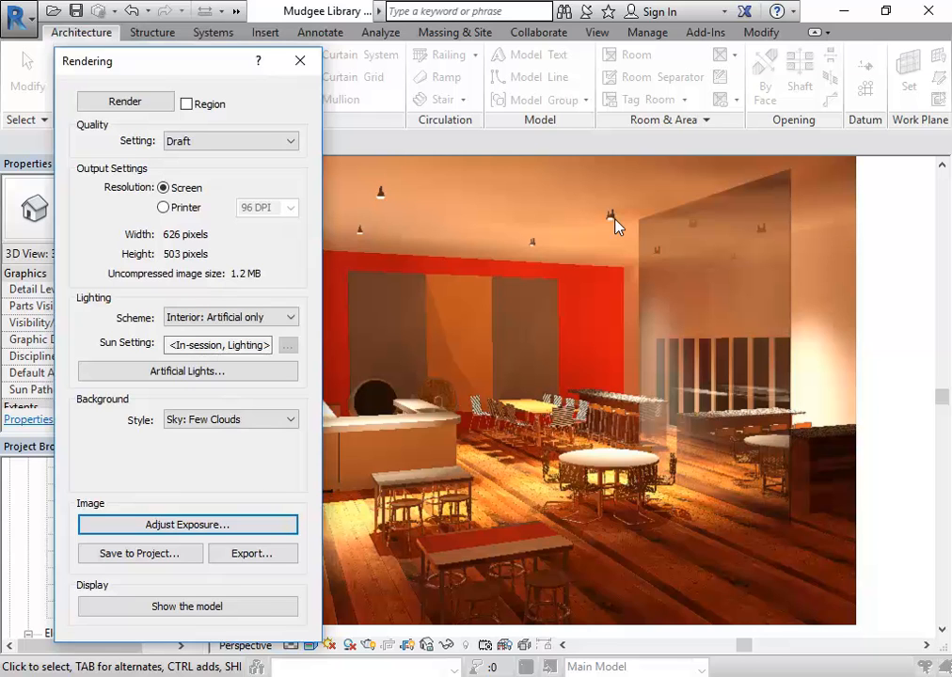
pyautogui.click(300, 63)
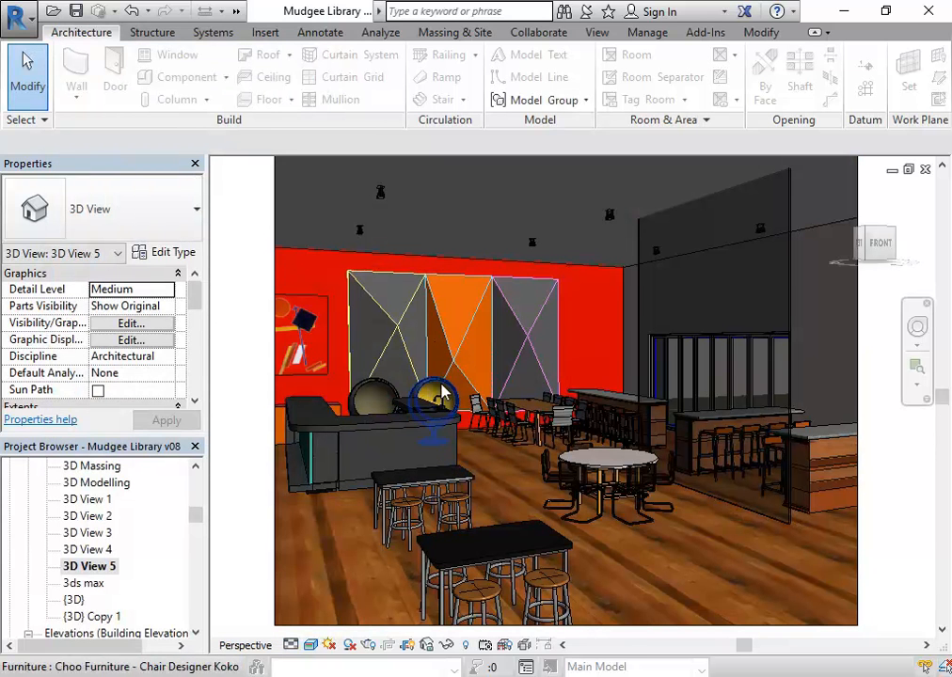
pyautogui.click(367, 644)
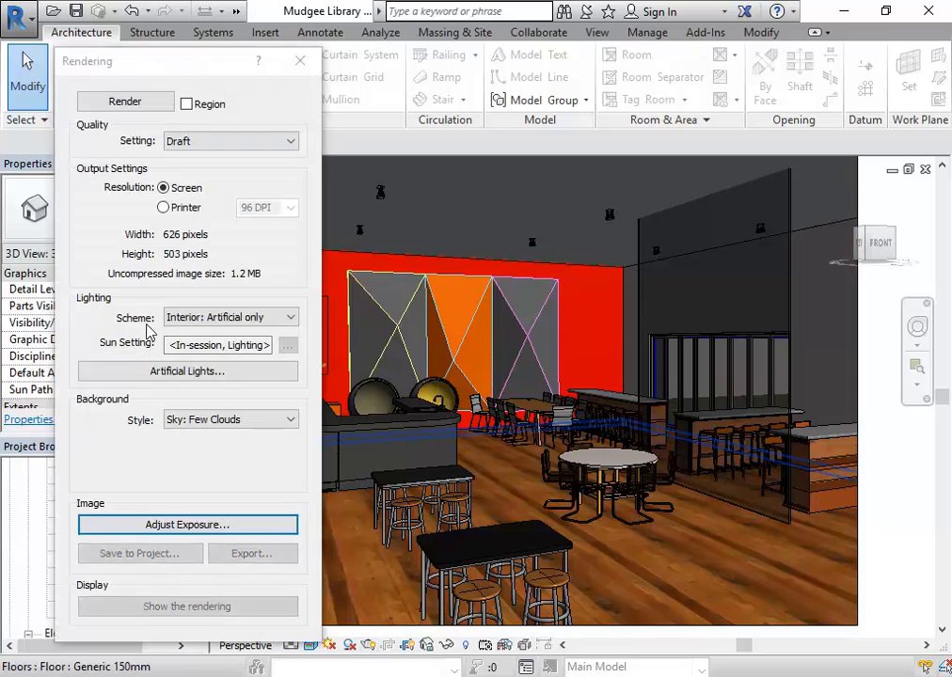